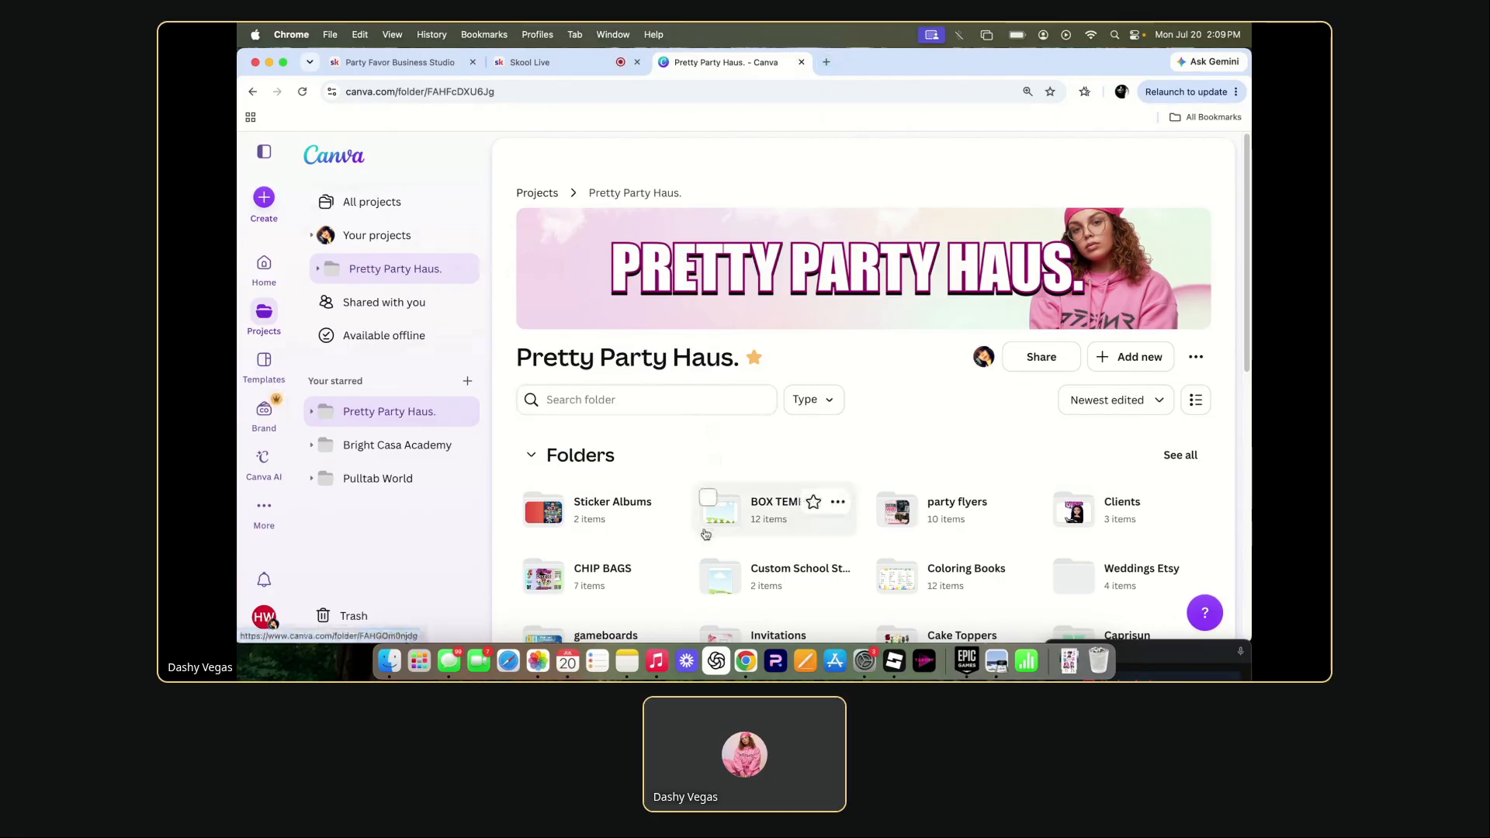
- Open the Weddings Etsy folder inside the Pretty Party Haus. project folder
scroll(706, 534, "down", 2)
scroll(705, 534, "down", 2)
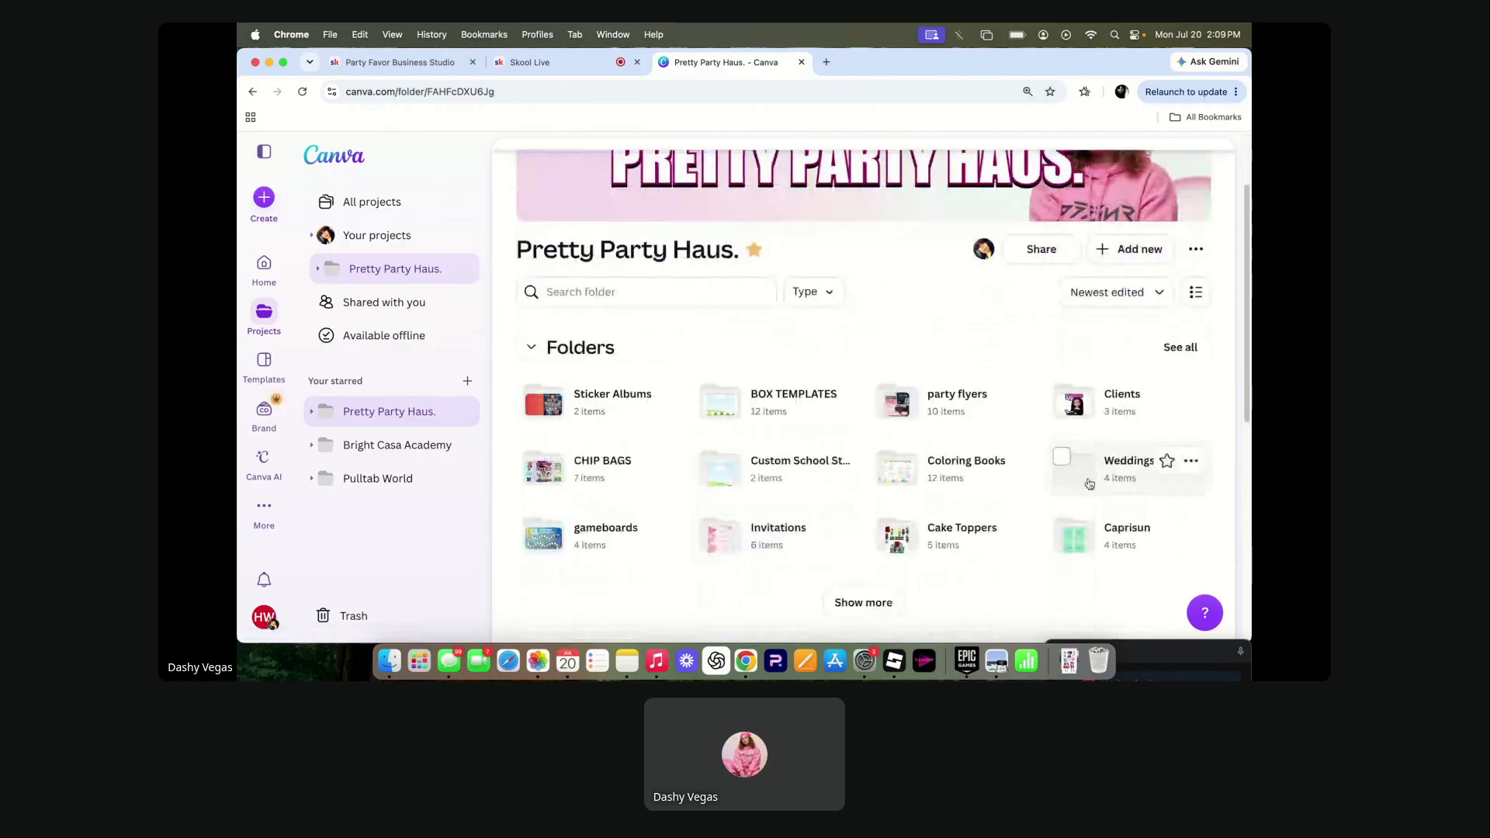
left_click(1126, 460)
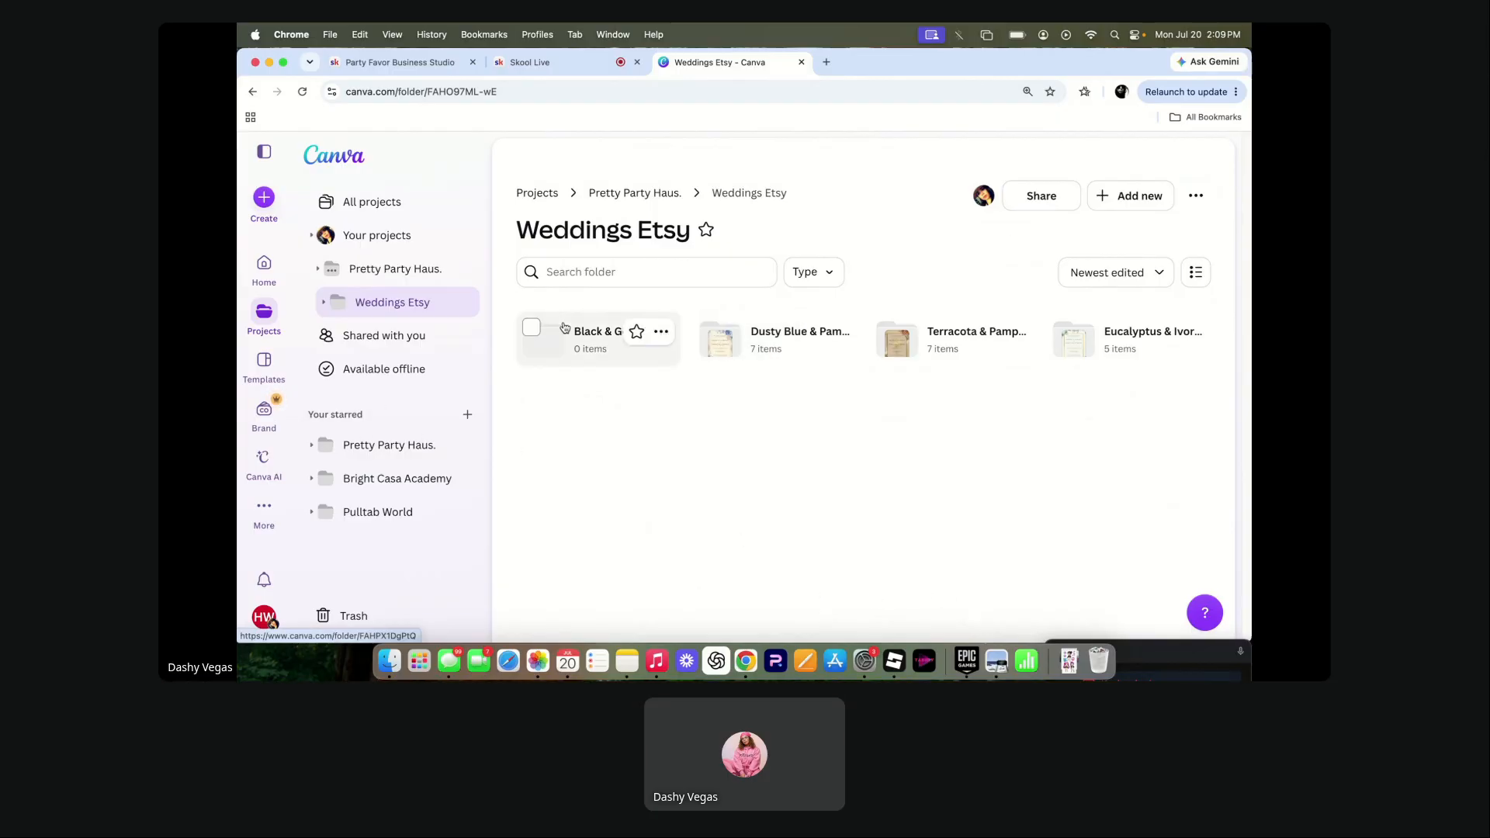
- Mute the microphone in the Skool Live call and return to the Weddings Etsy folder in Canva
left_click(530, 62)
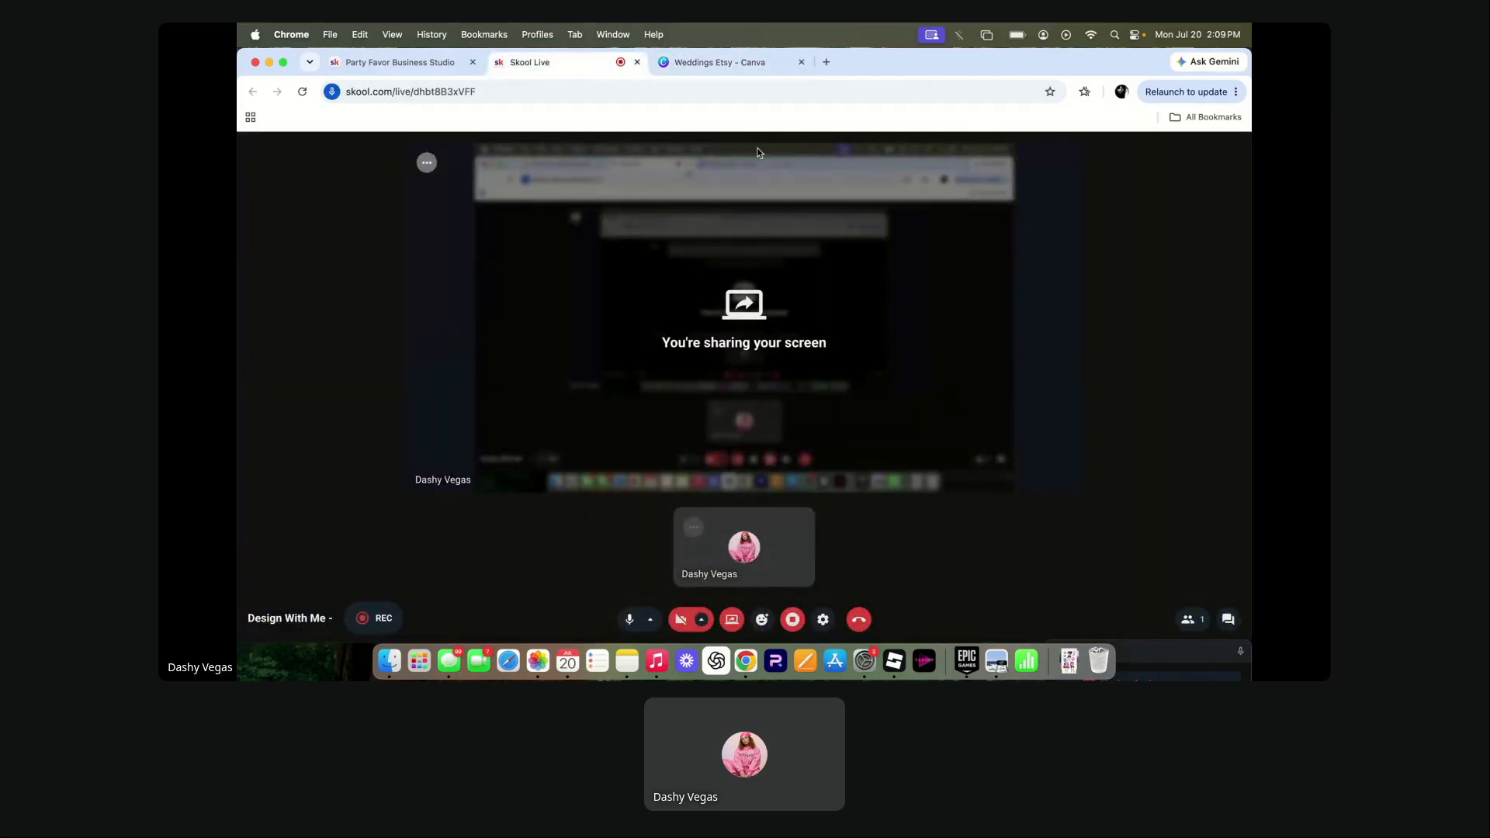
left_click(630, 619)
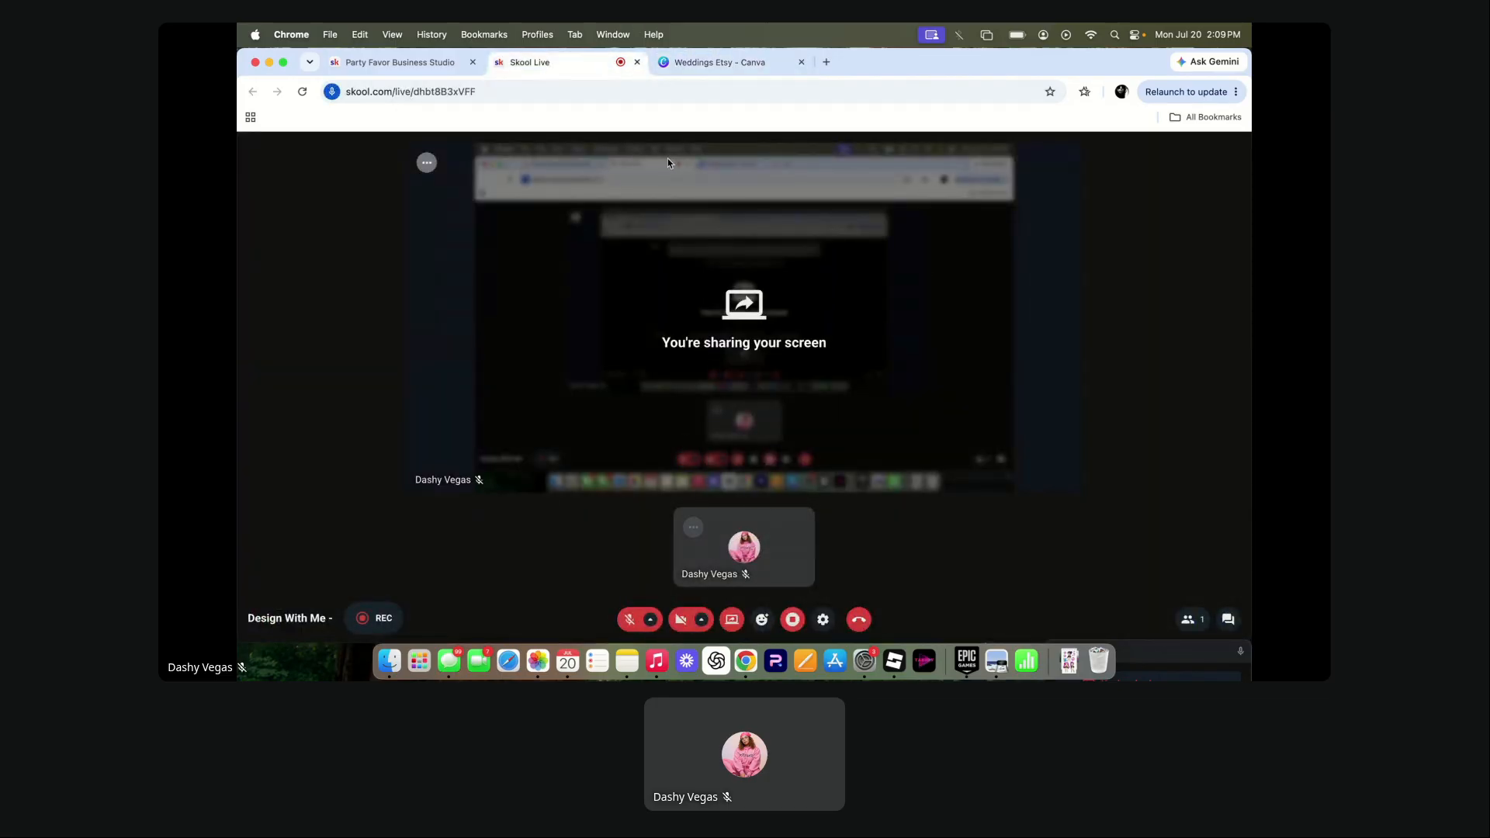
left_click(696, 65)
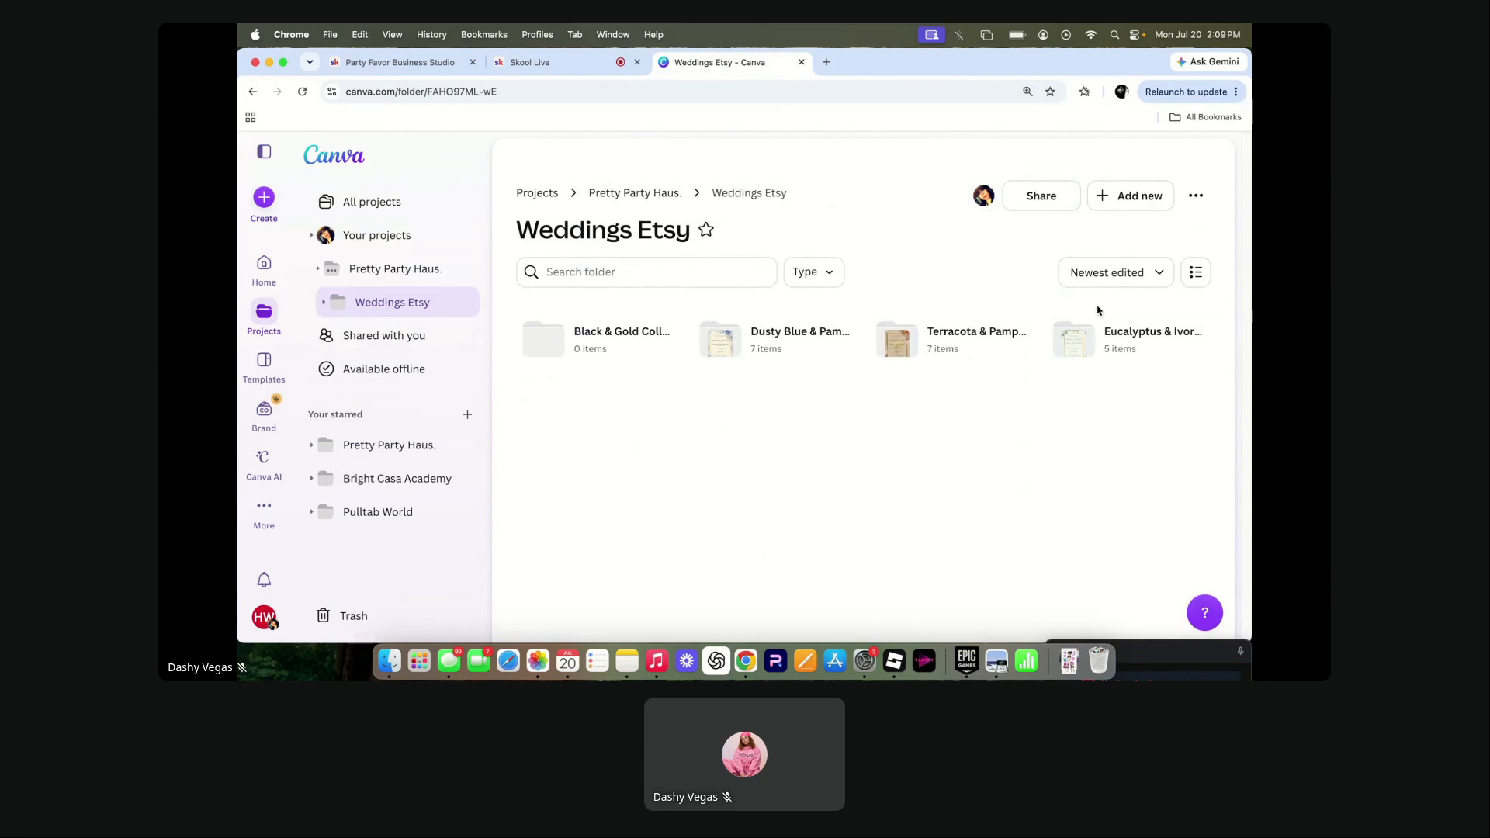
- Start a new custom-size design inside the Weddings Etsy folder
left_click(1134, 196)
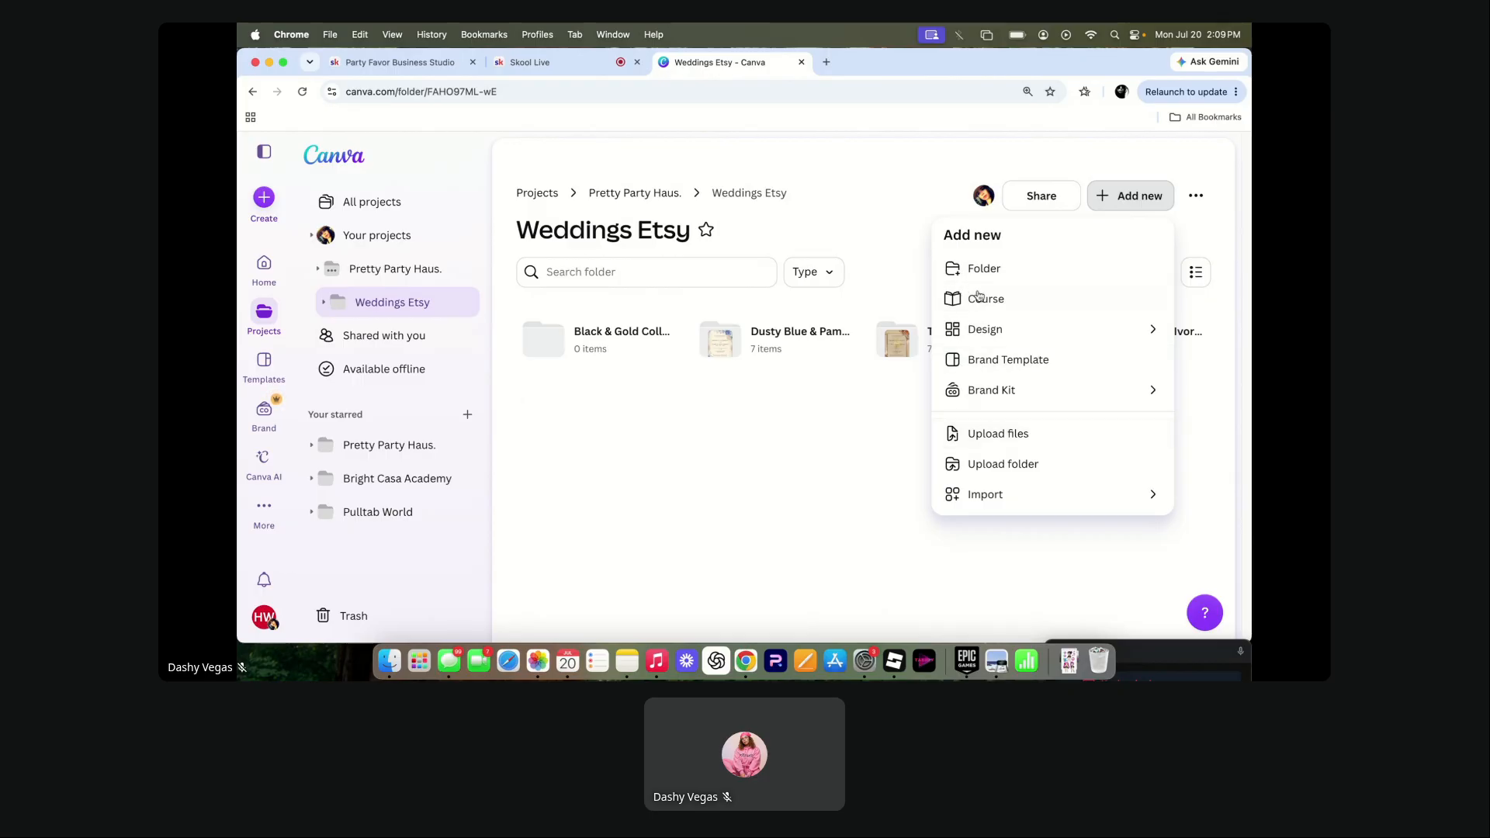
left_click(984, 330)
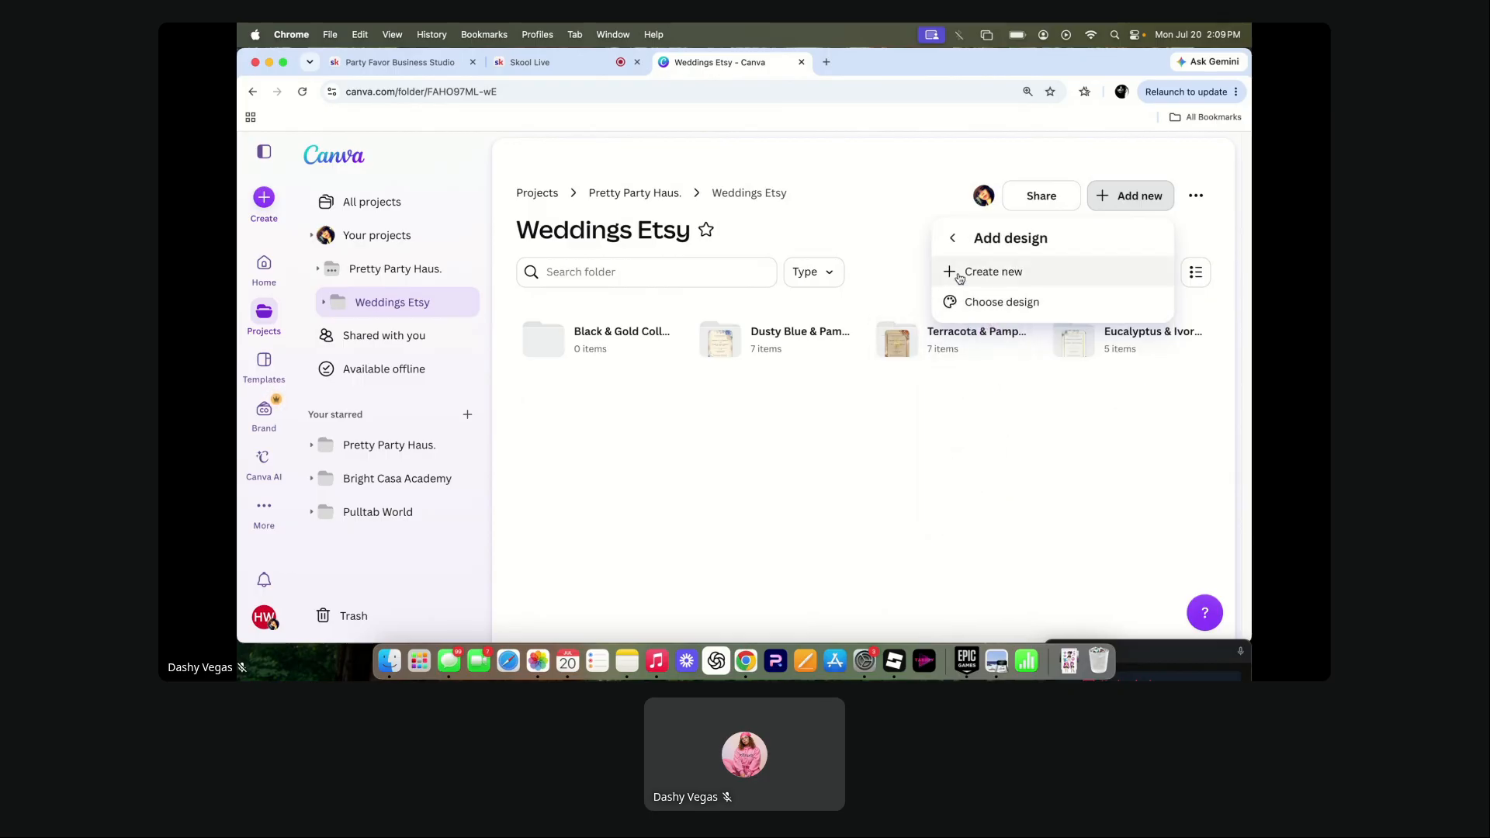
left_click(959, 275)
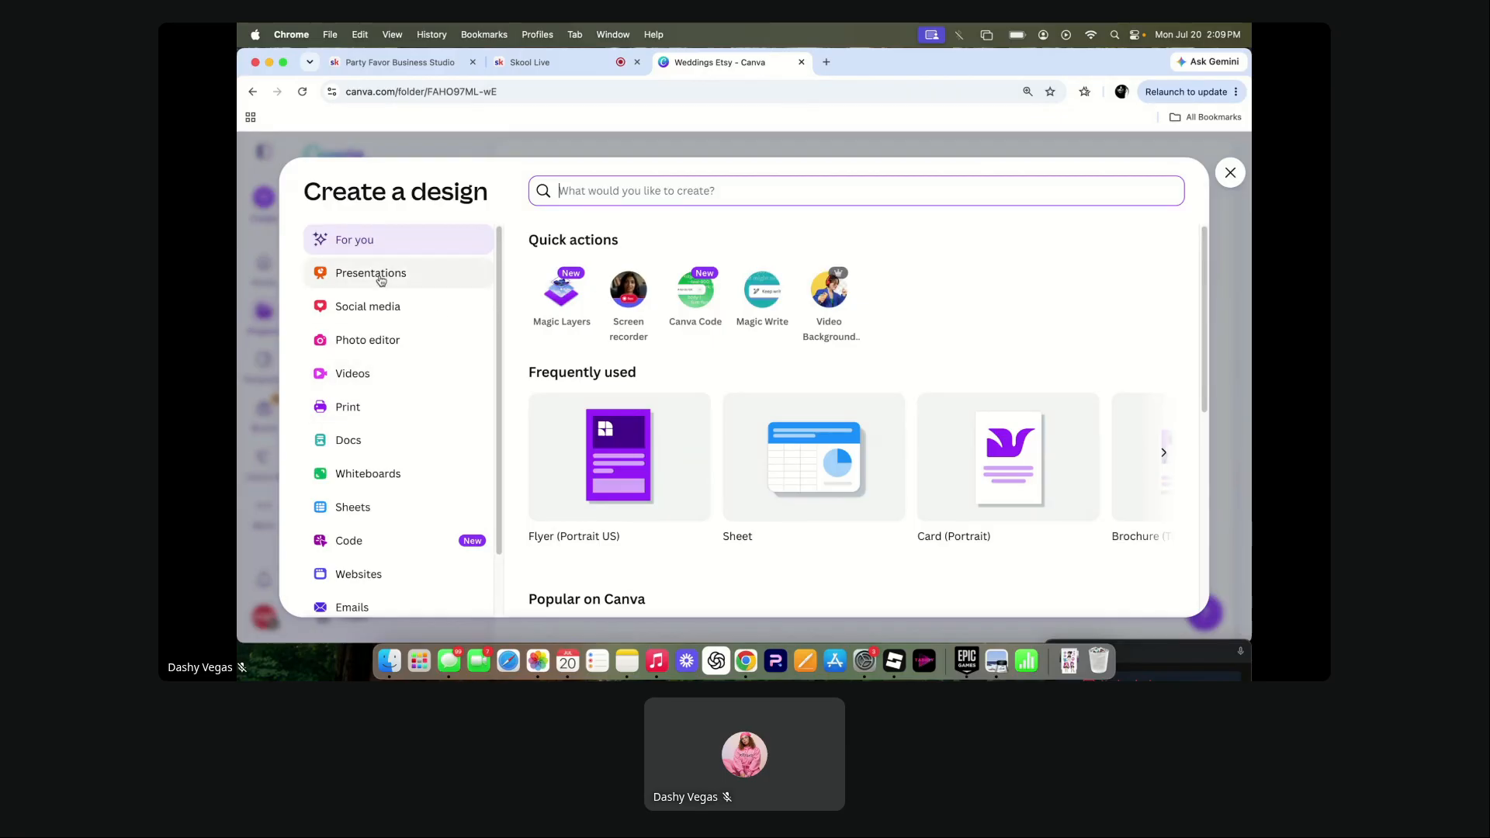
scroll(392, 421, "down", 2)
left_click(365, 566)
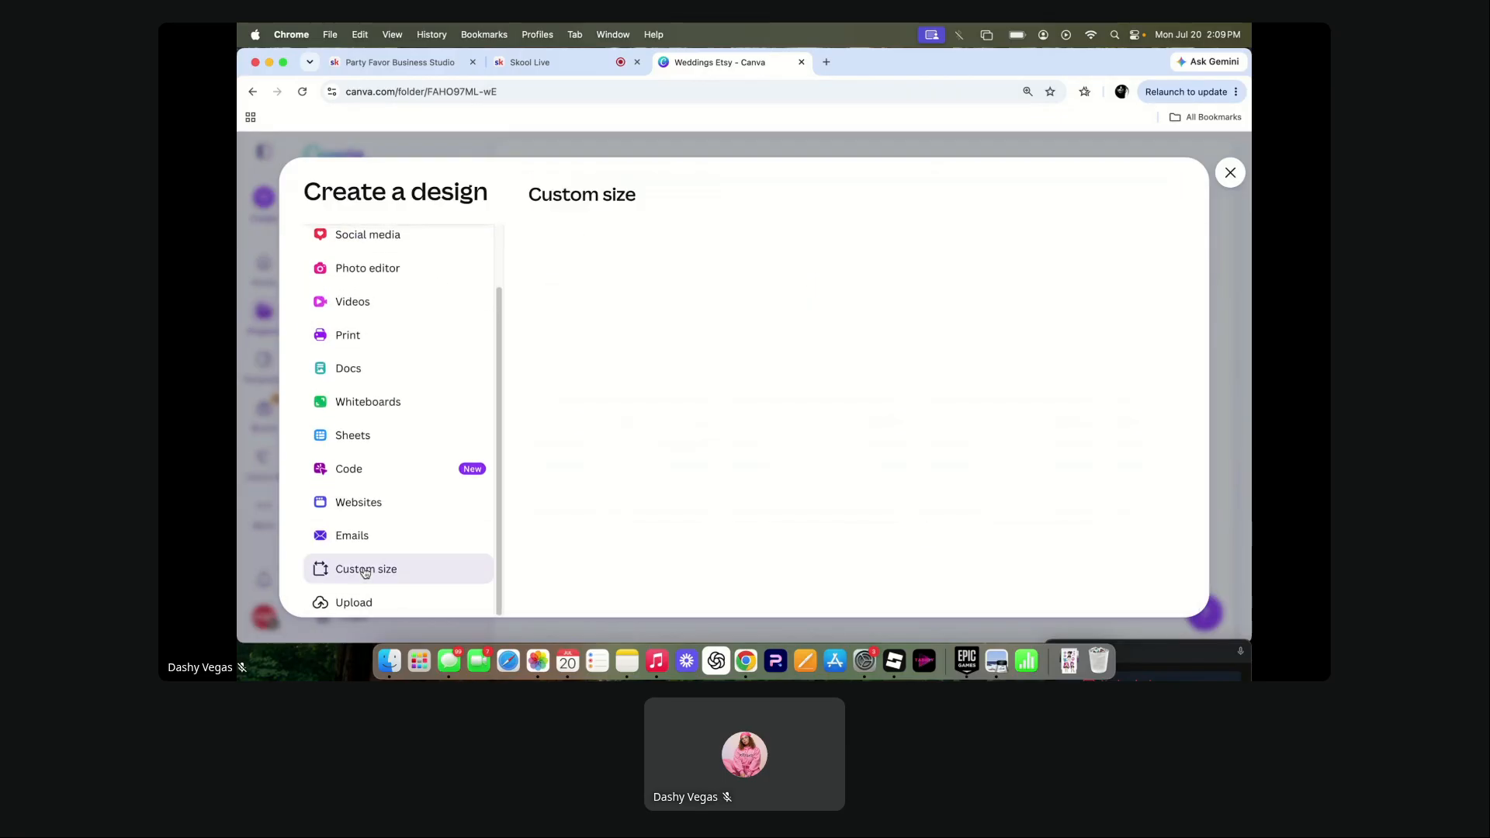
- Set the custom size to 5 in wide by 7 in high and create the design
left_click(913, 266)
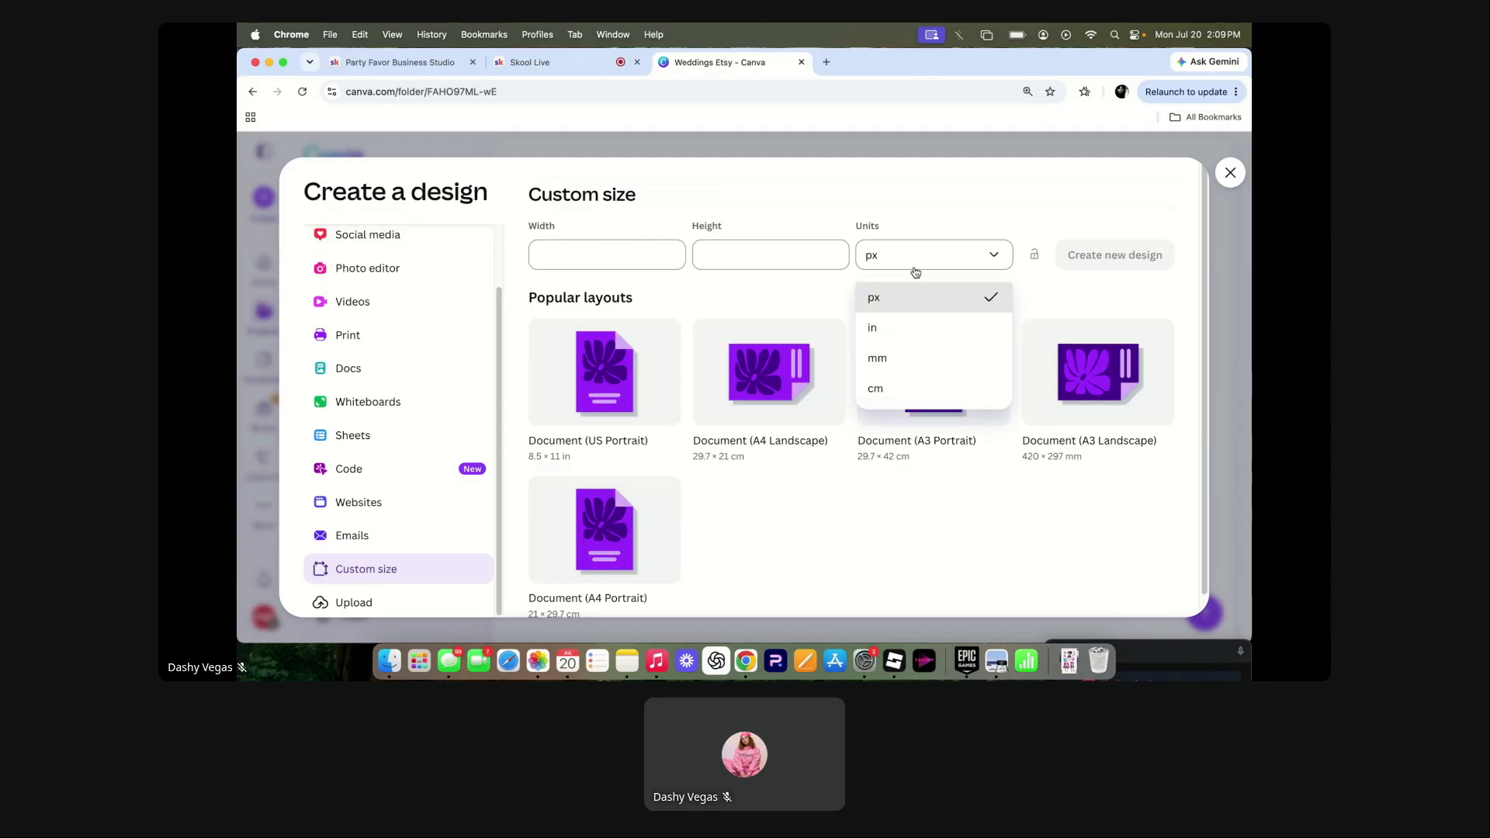
left_click(870, 324)
left_click(641, 249)
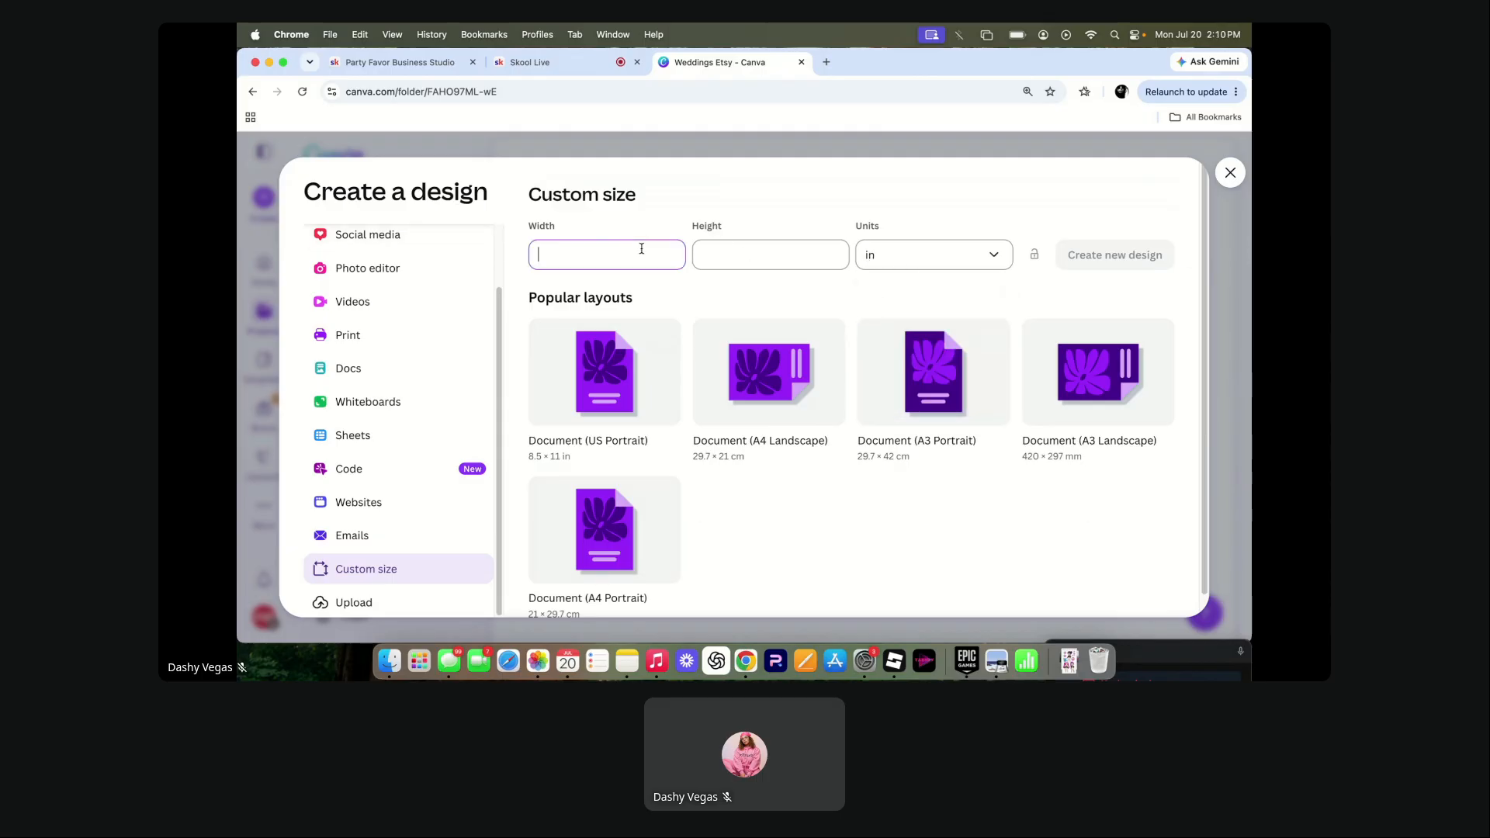
type("5")
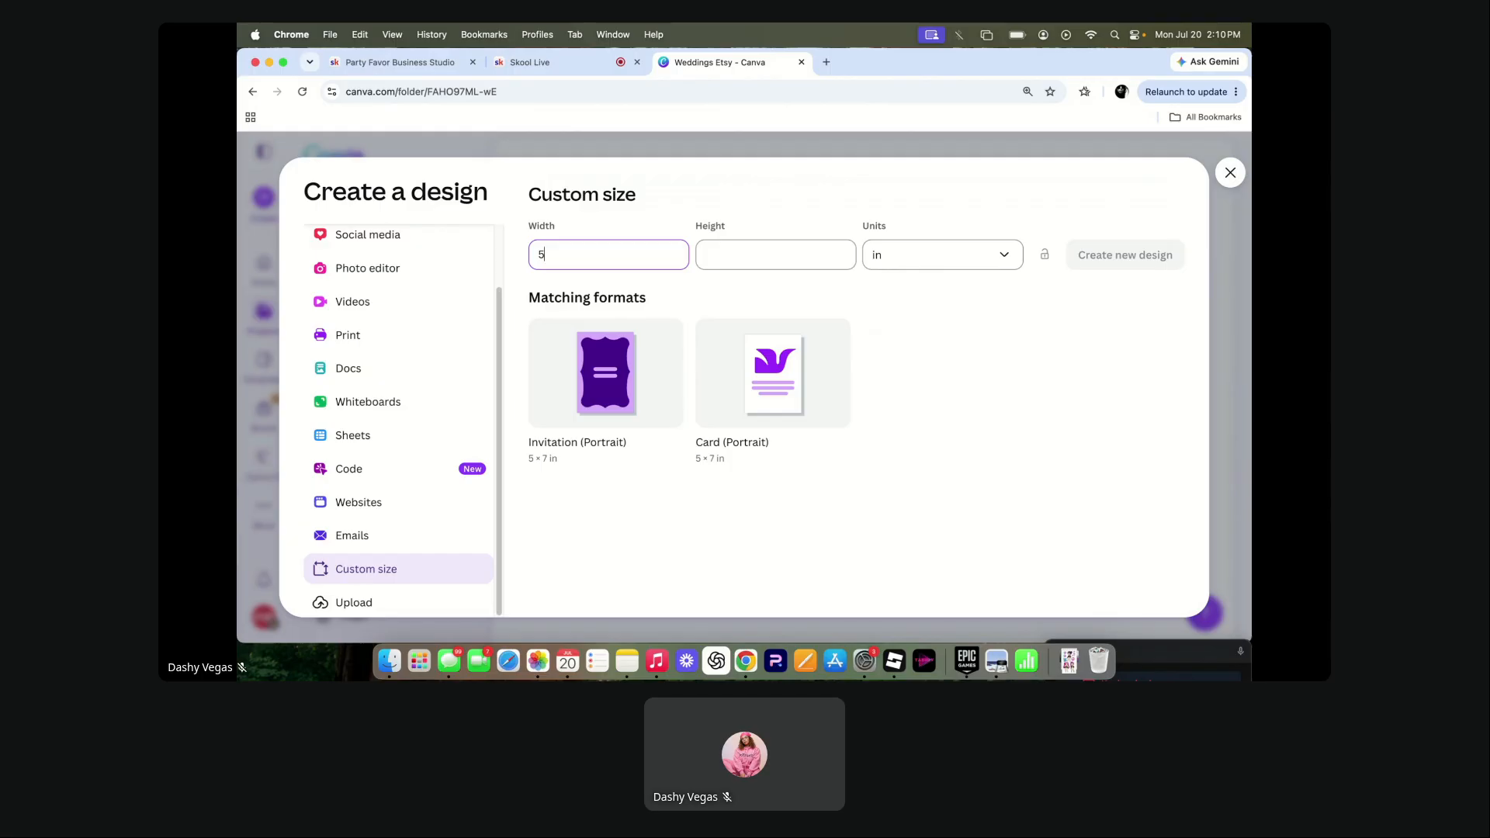
left_click(737, 248)
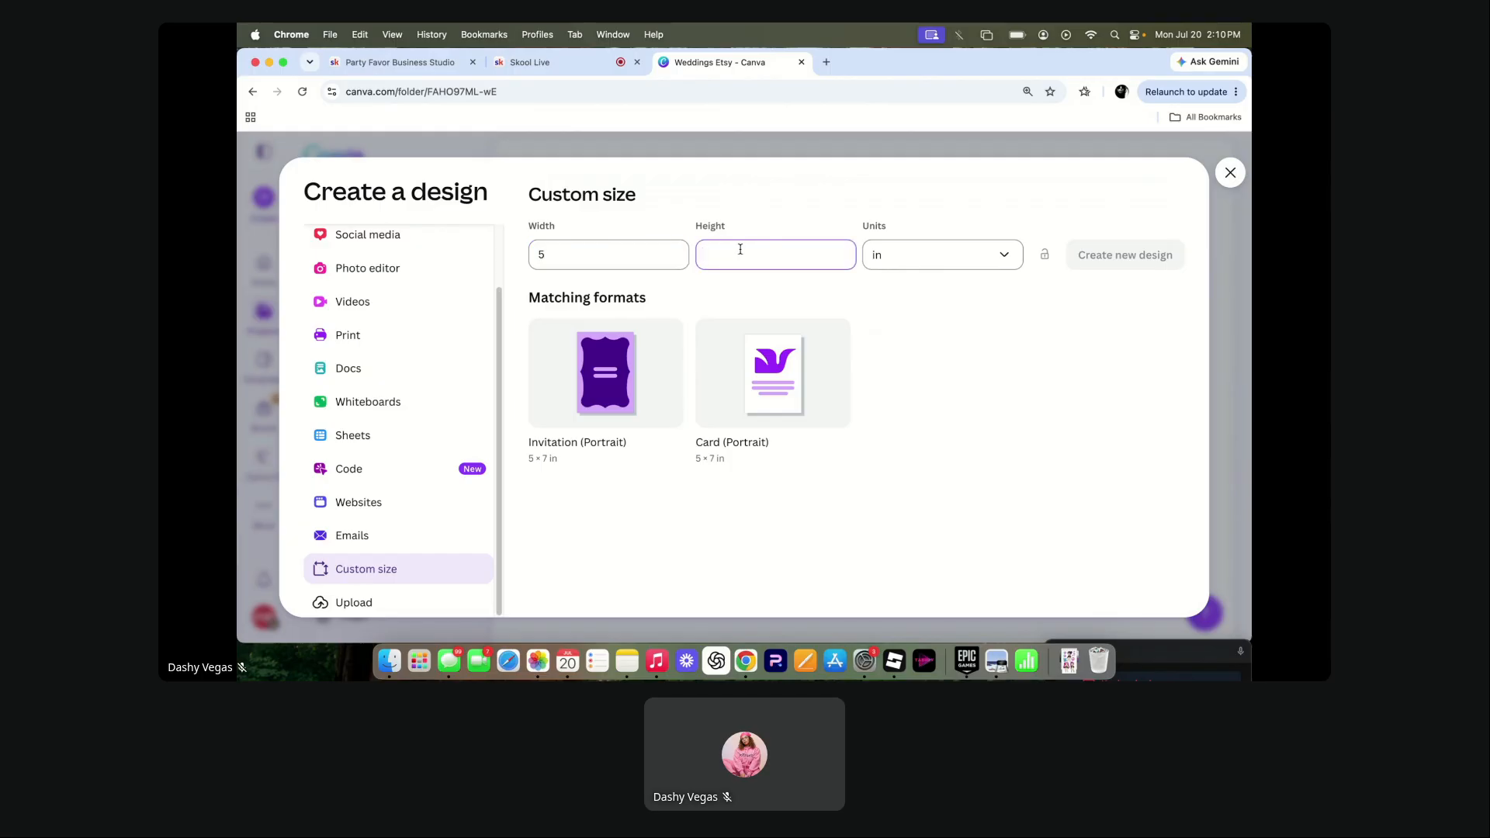
type("7")
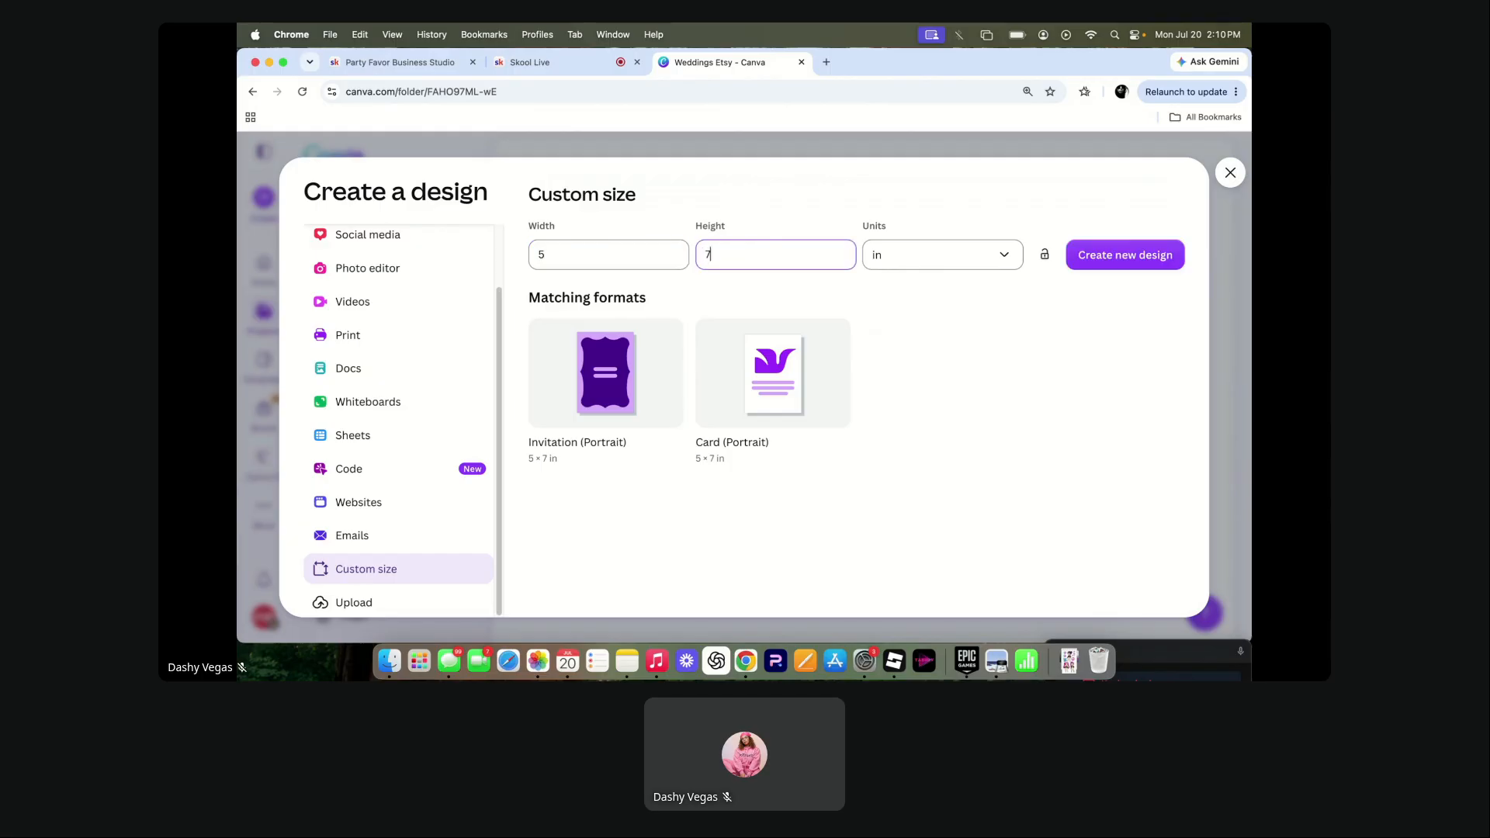
left_click(1163, 264)
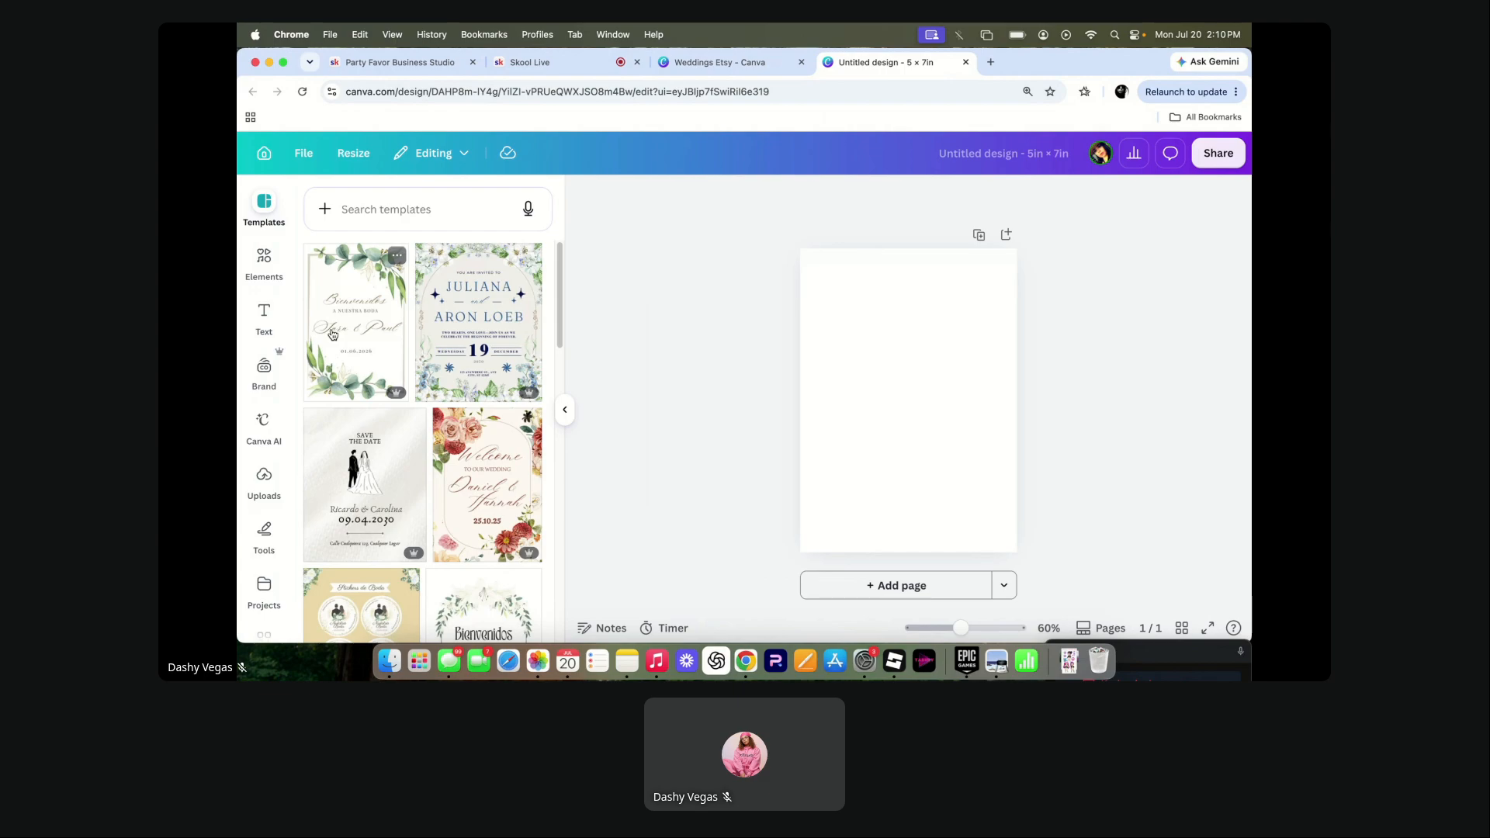
- Switch to the Skool Live call and turn the microphone back on
left_click(549, 62)
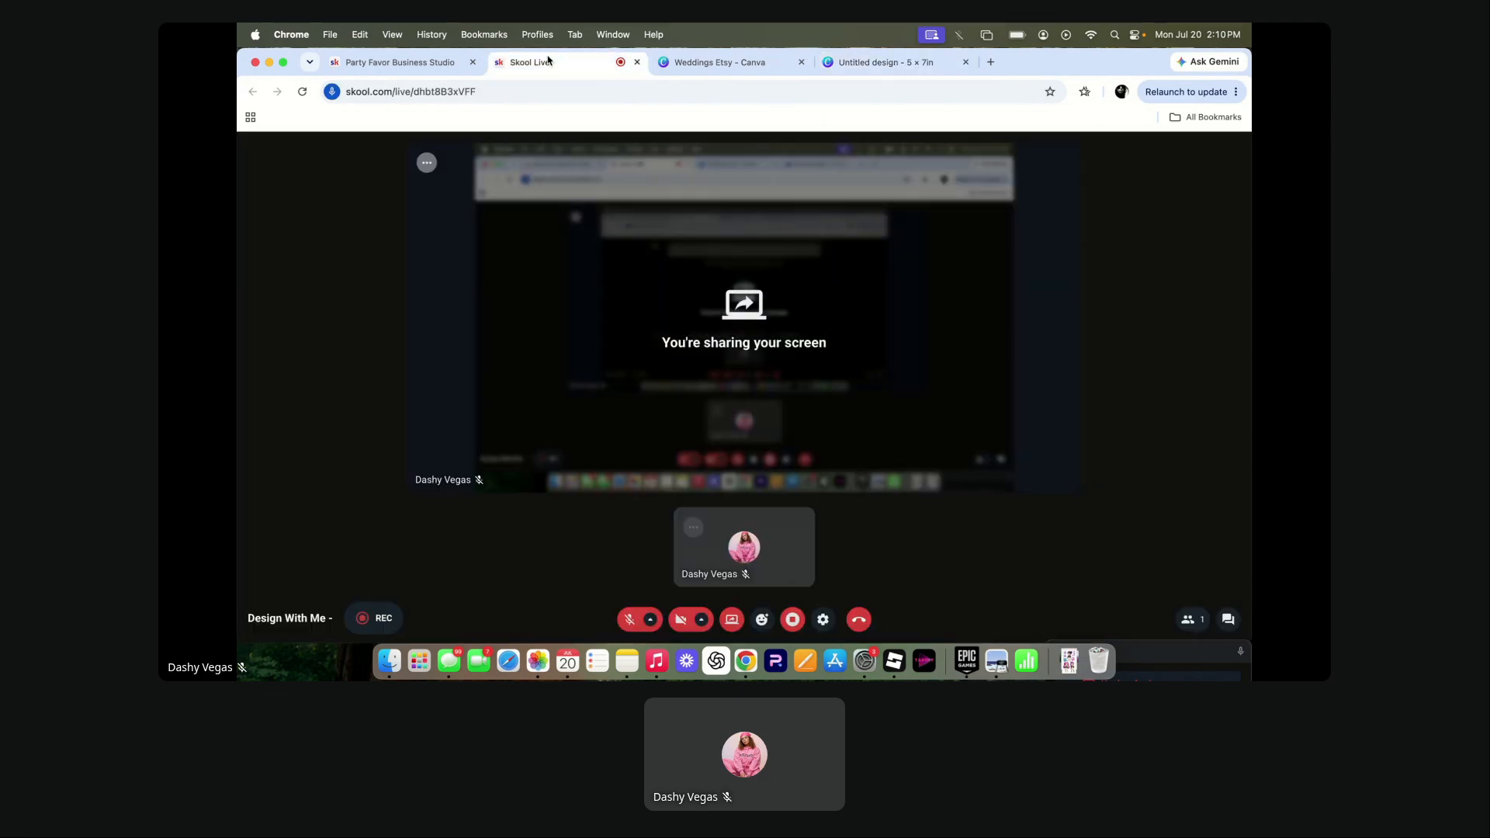
left_click(629, 619)
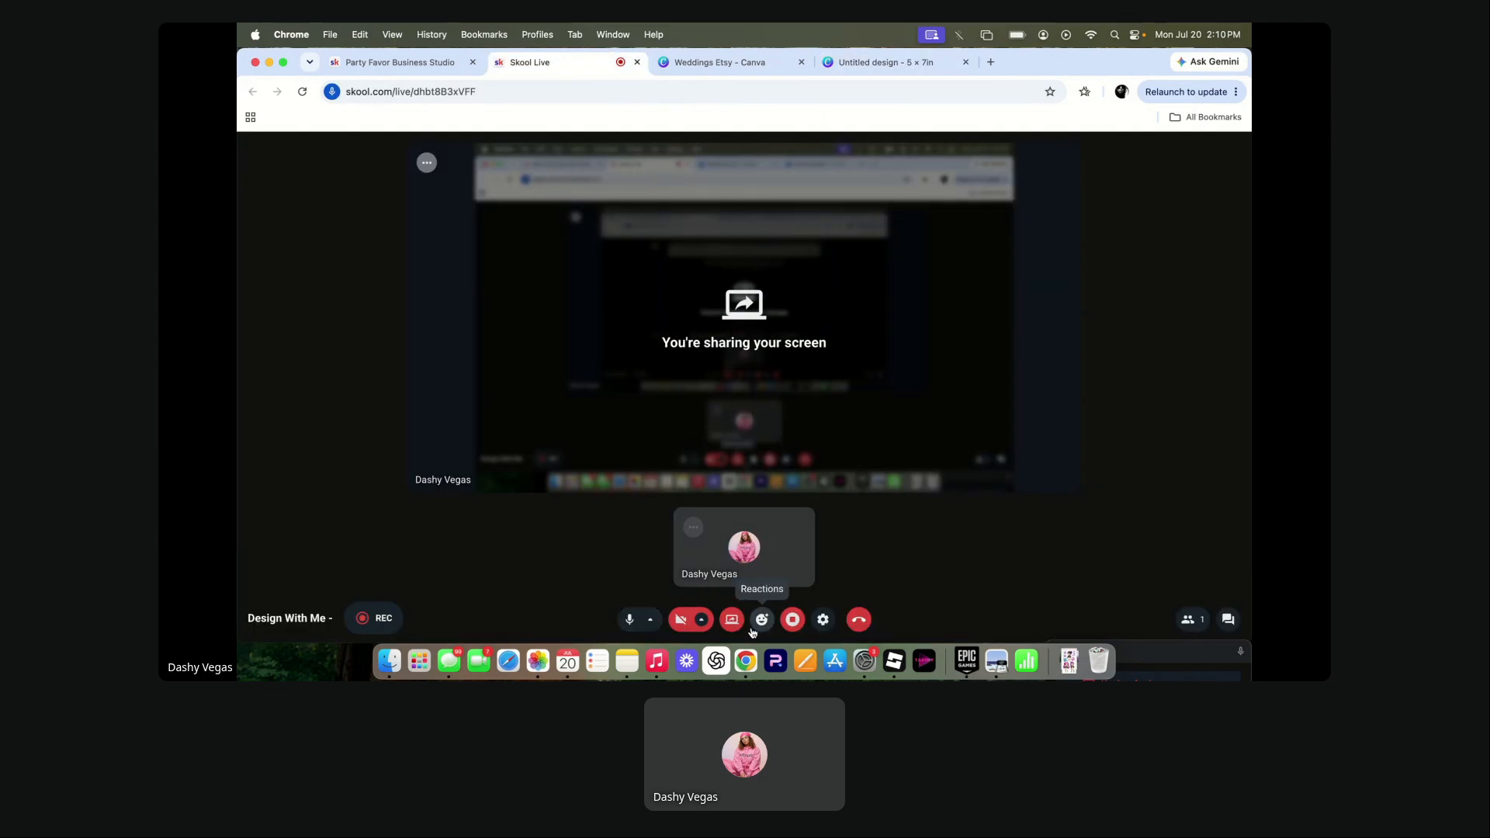
left_click(650, 619)
left_click(630, 619)
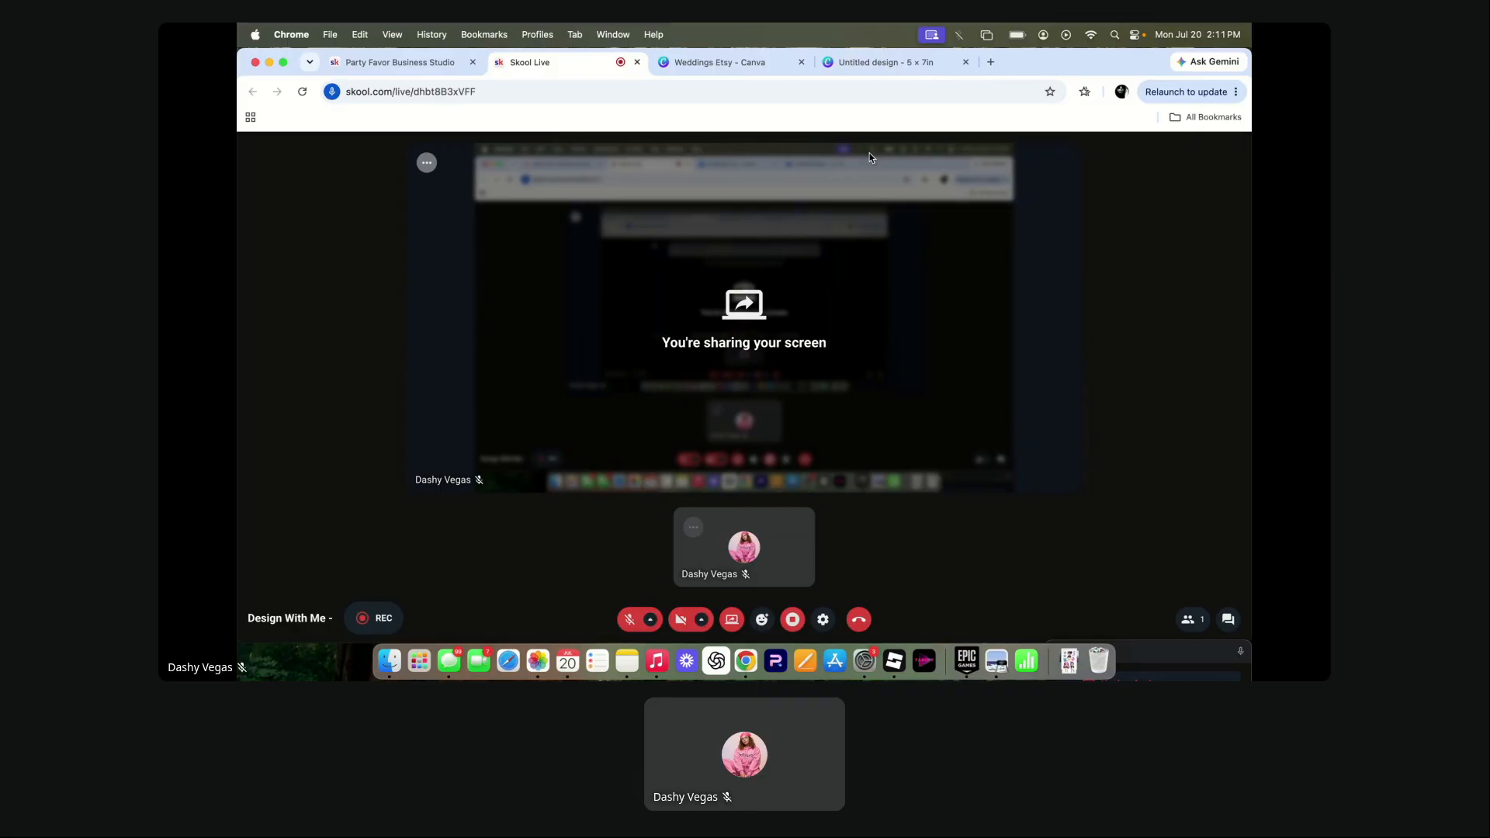
left_click(629, 620)
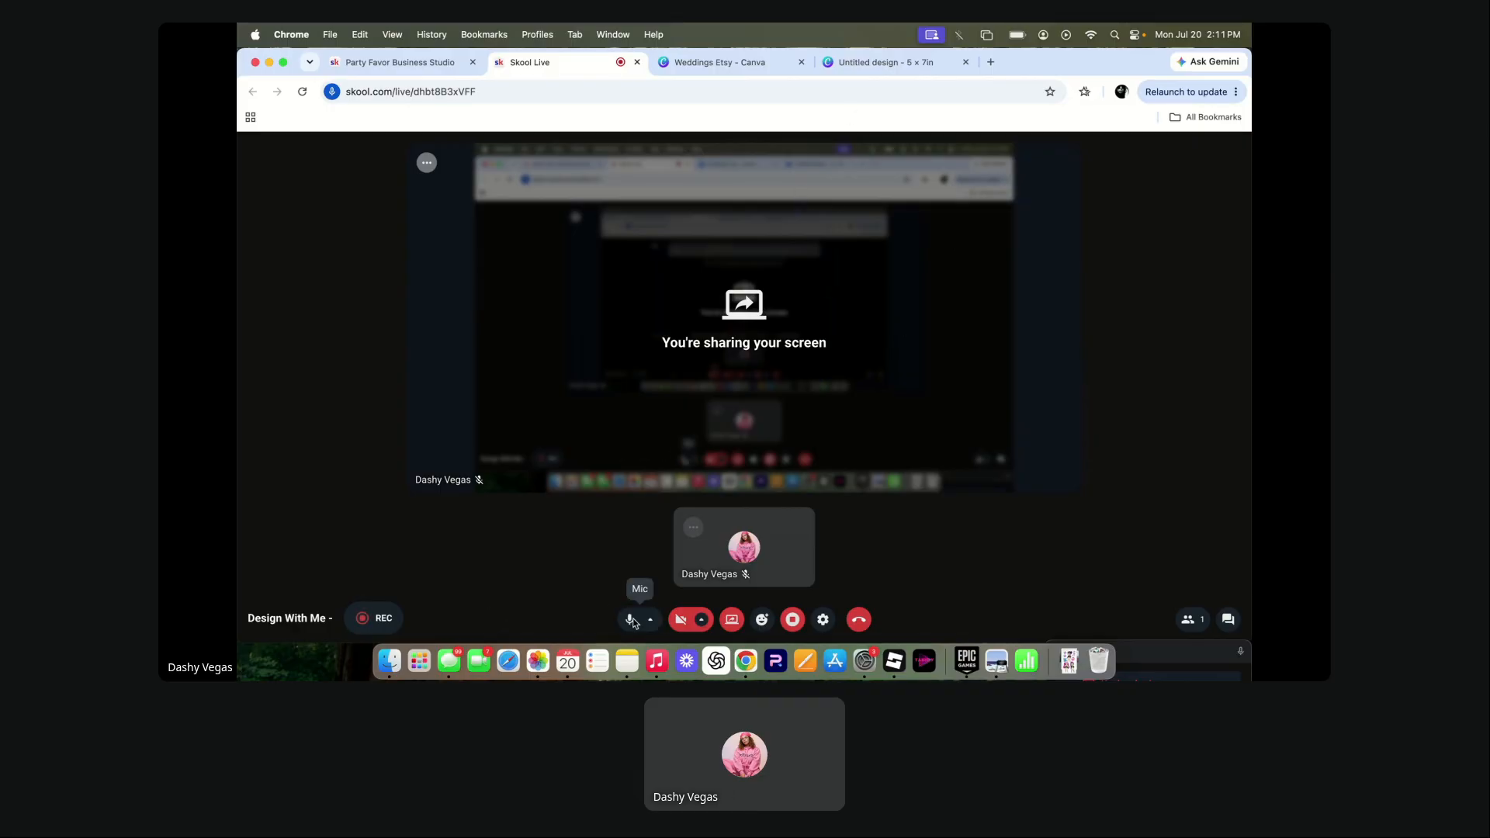
- In the Weddings Etsy folder in Canva, rename the untitled 5 x 7 in design as "Demo wedding invitation" and open it
left_click(718, 69)
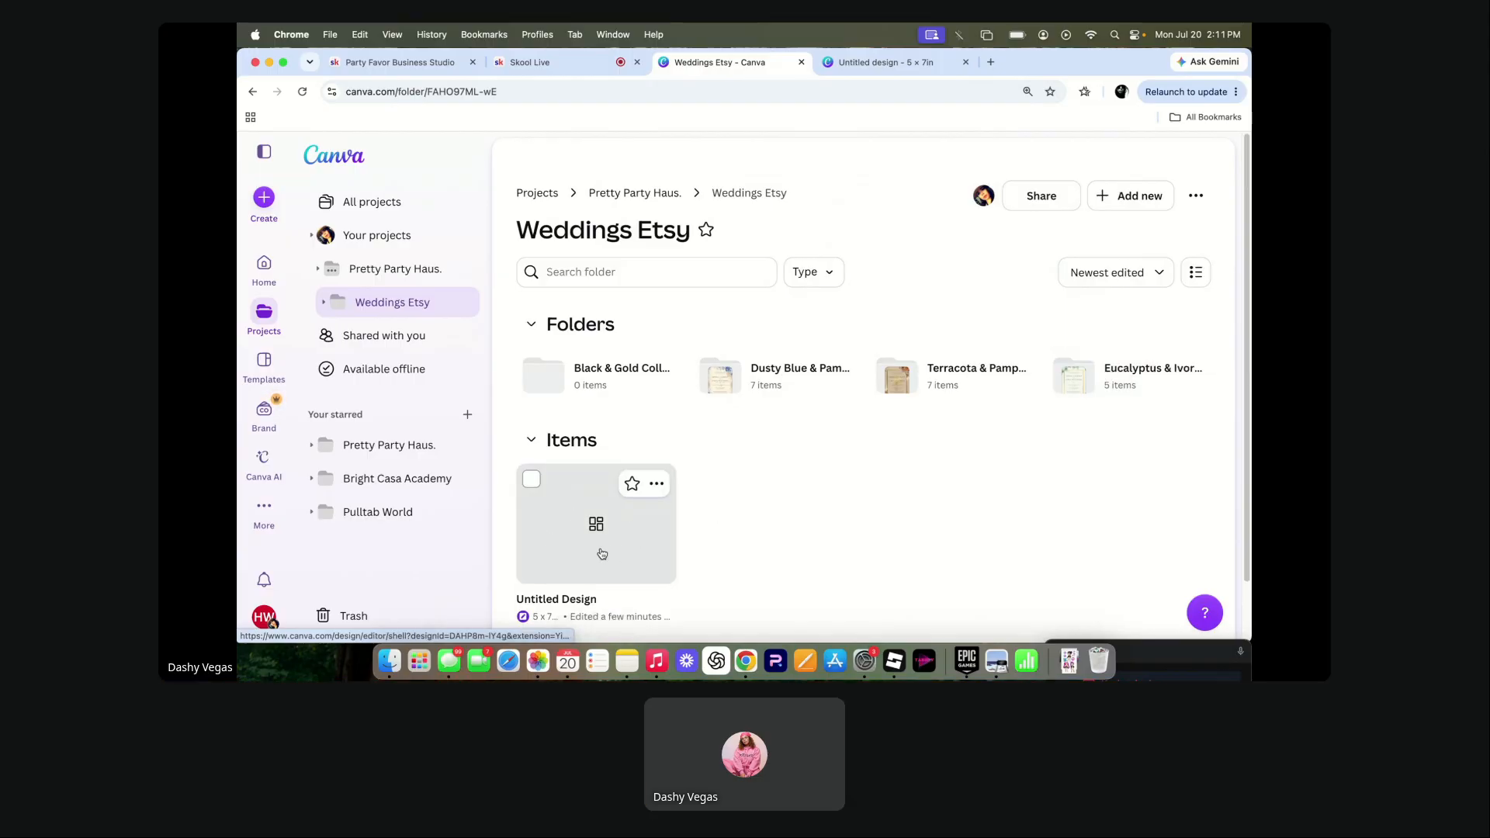
left_click(603, 598)
type("D")
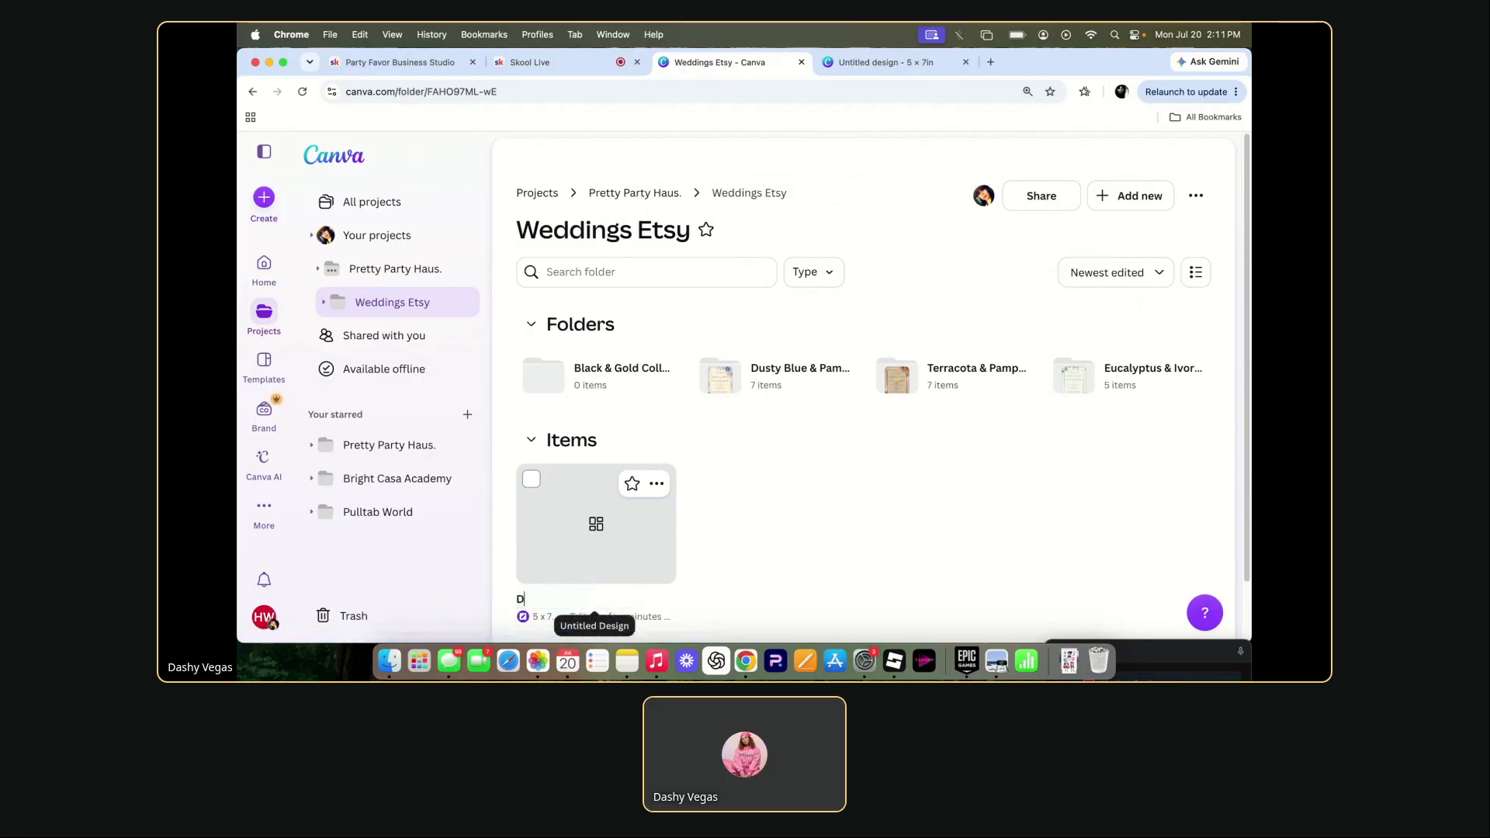
type("emo wedd")
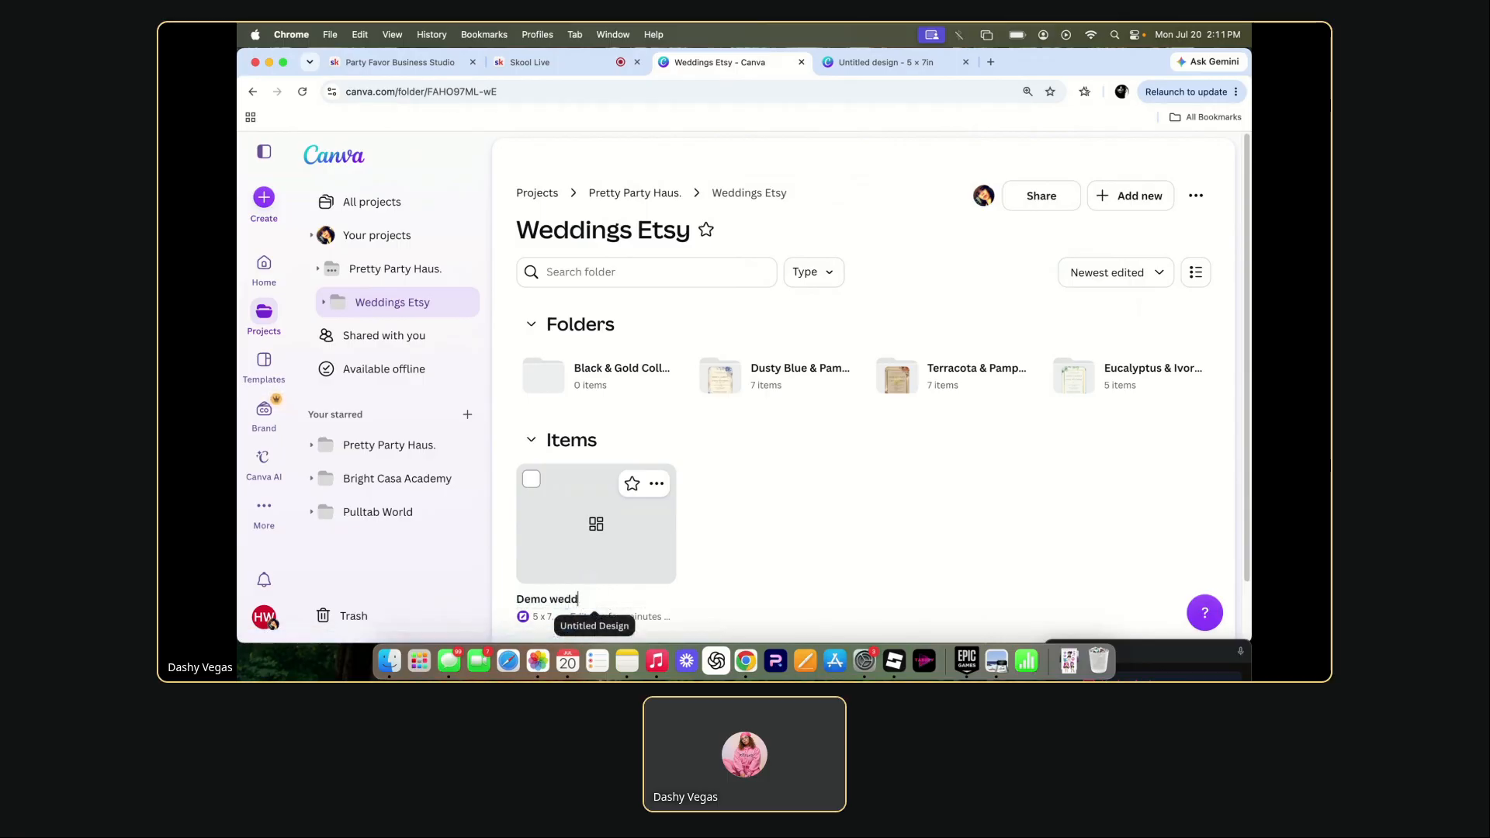
type("ing invitation")
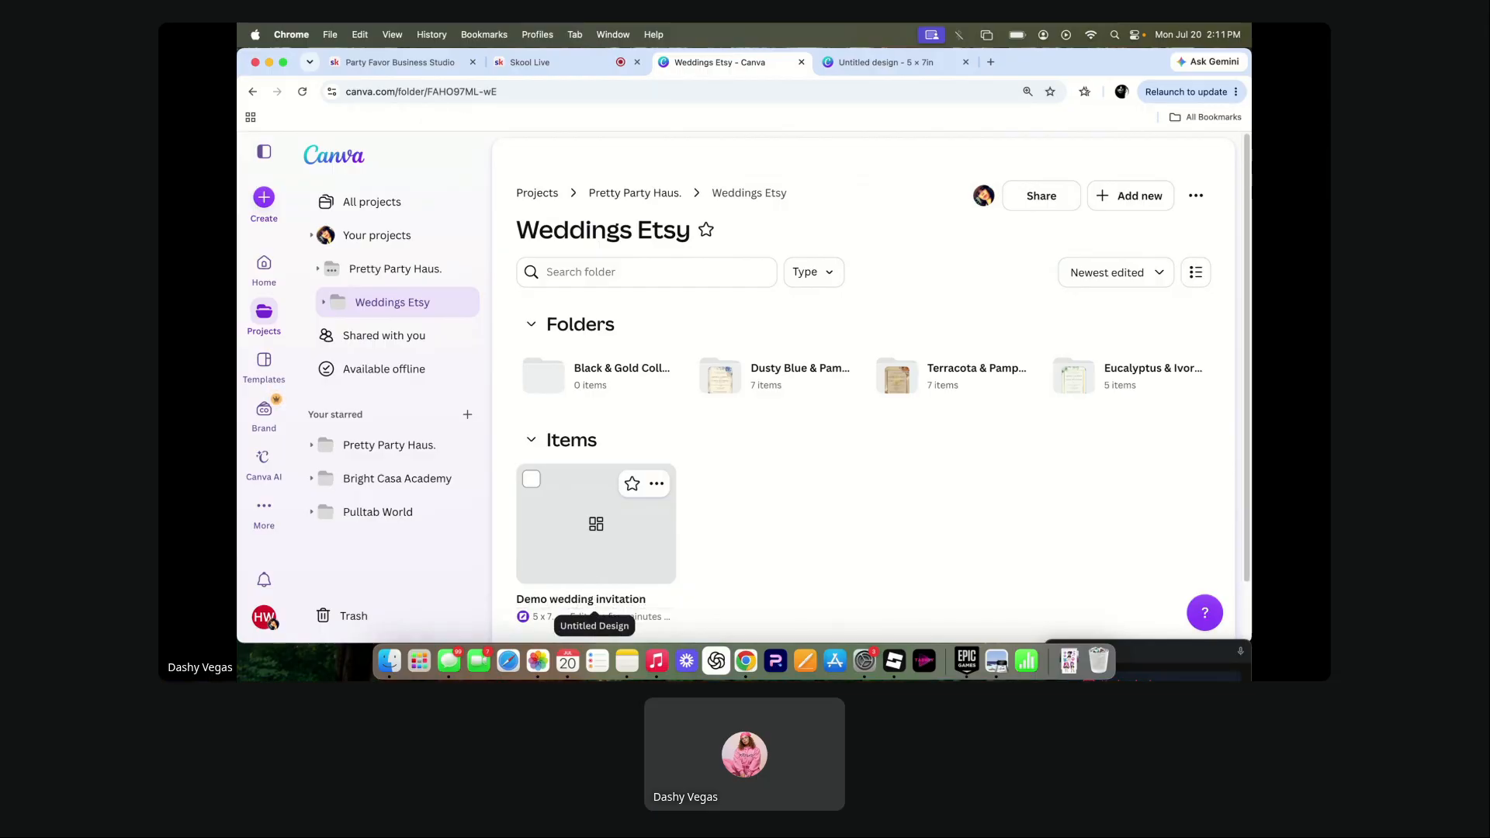
left_click(652, 531)
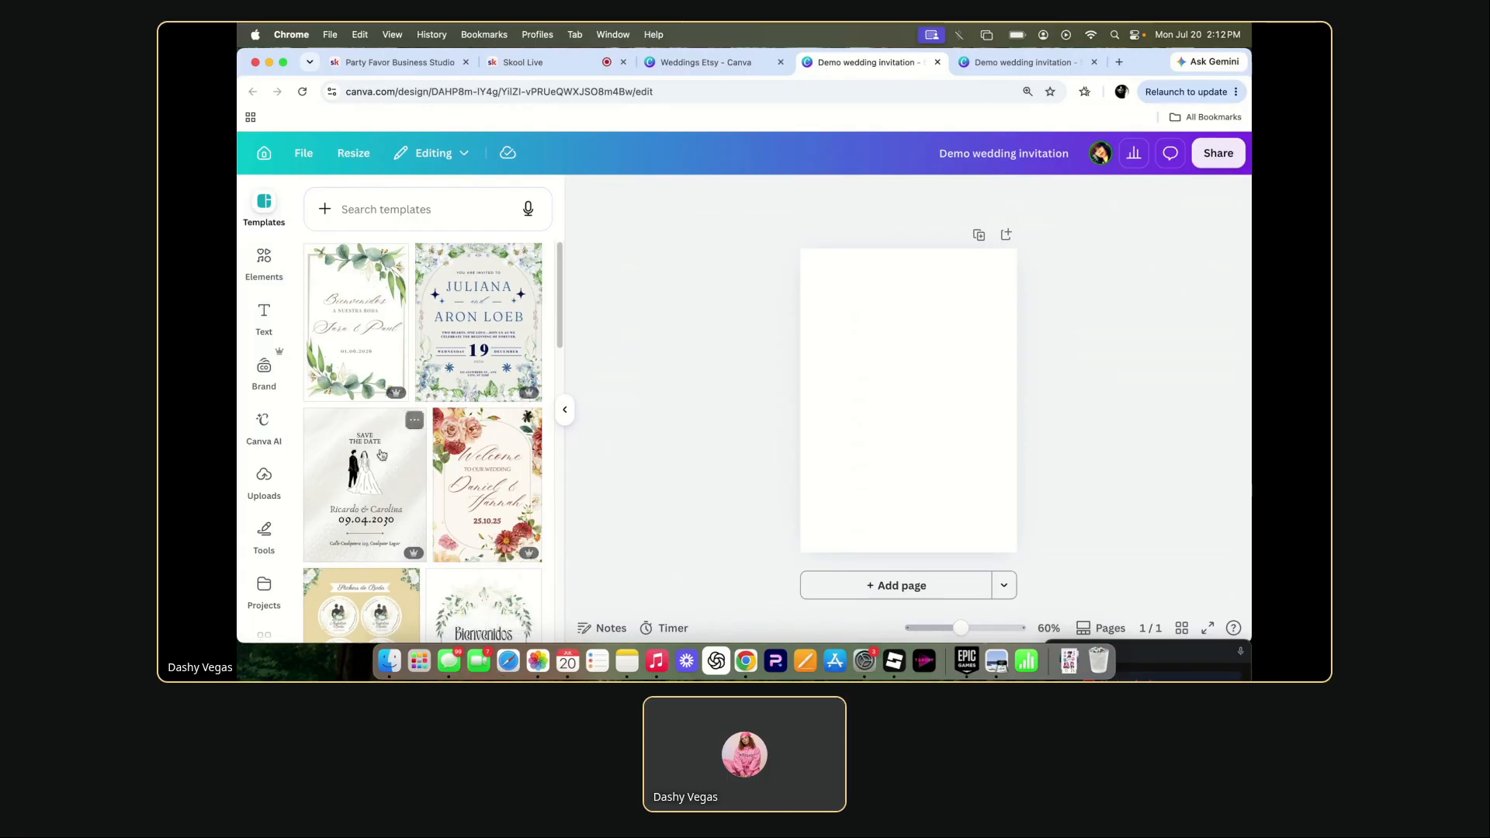
scroll(381, 455, "down", 2)
scroll(381, 454, "down", 10)
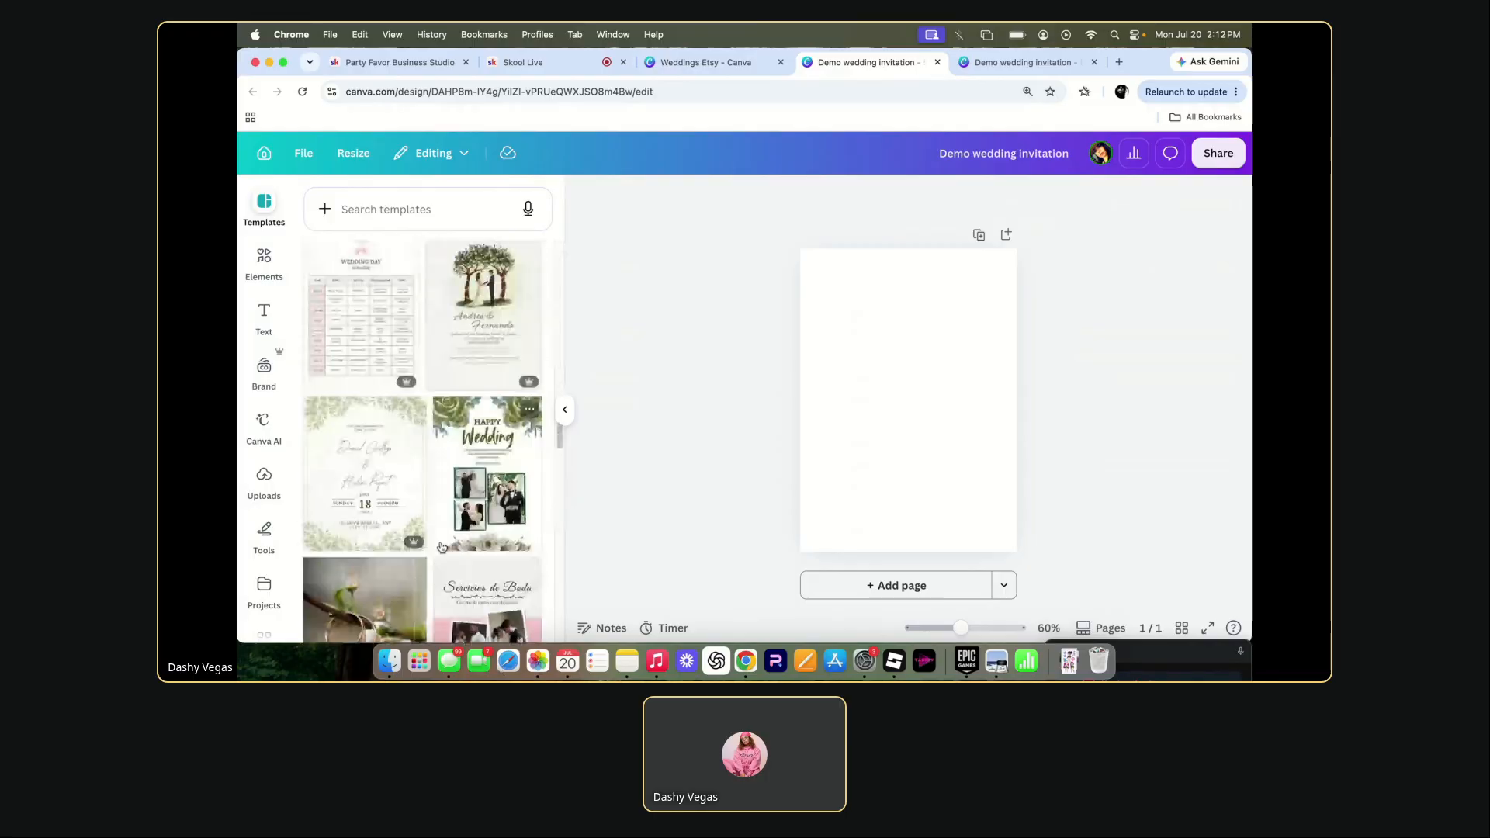
scroll(442, 547, "down", 2)
scroll(441, 548, "up", 15)
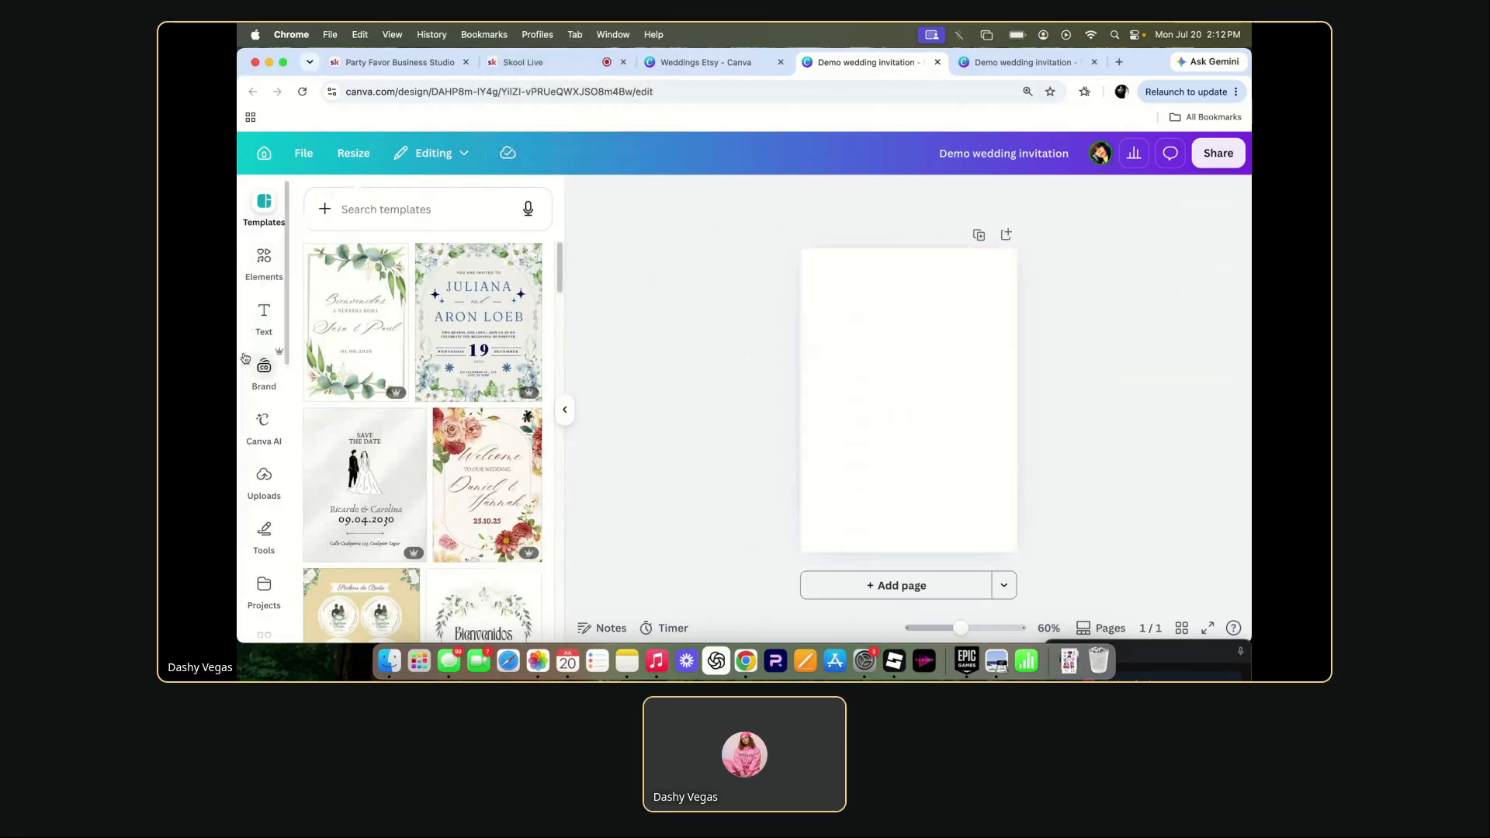
- Search the design elements for "flowers and roses"
left_click(245, 277)
left_click(461, 217)
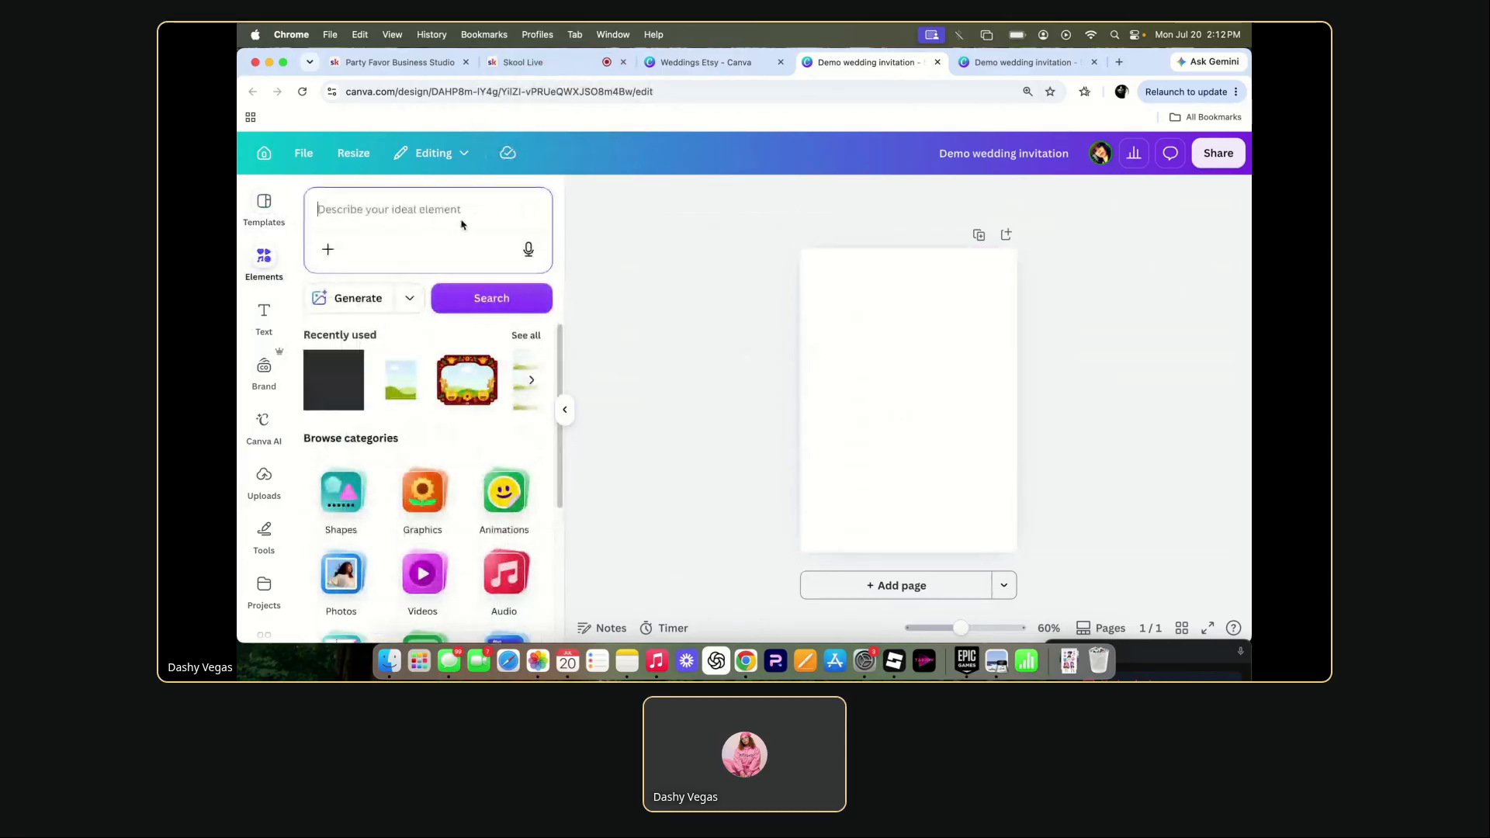
type("im")
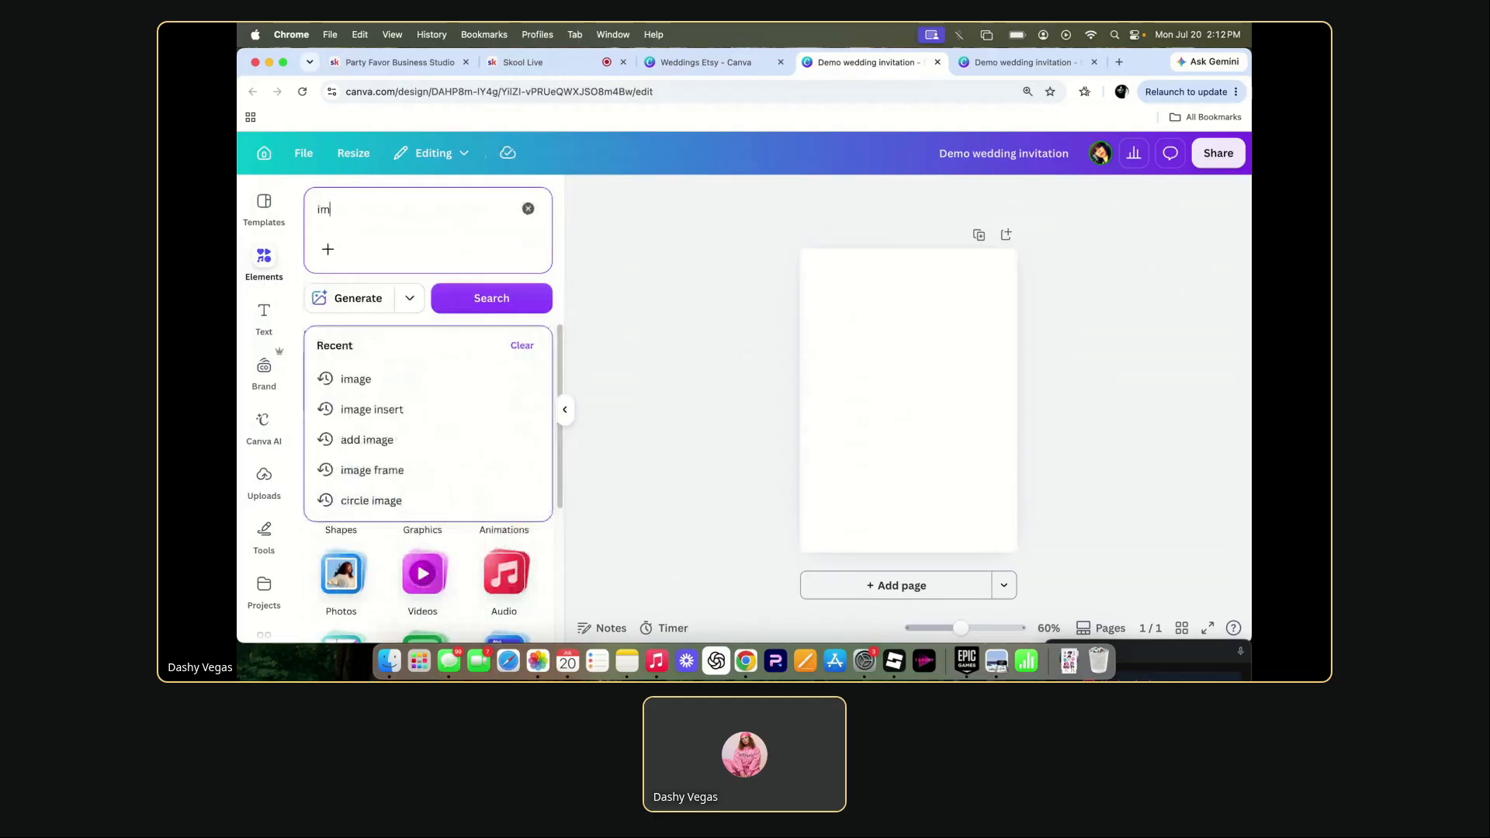
key("BackSpace")
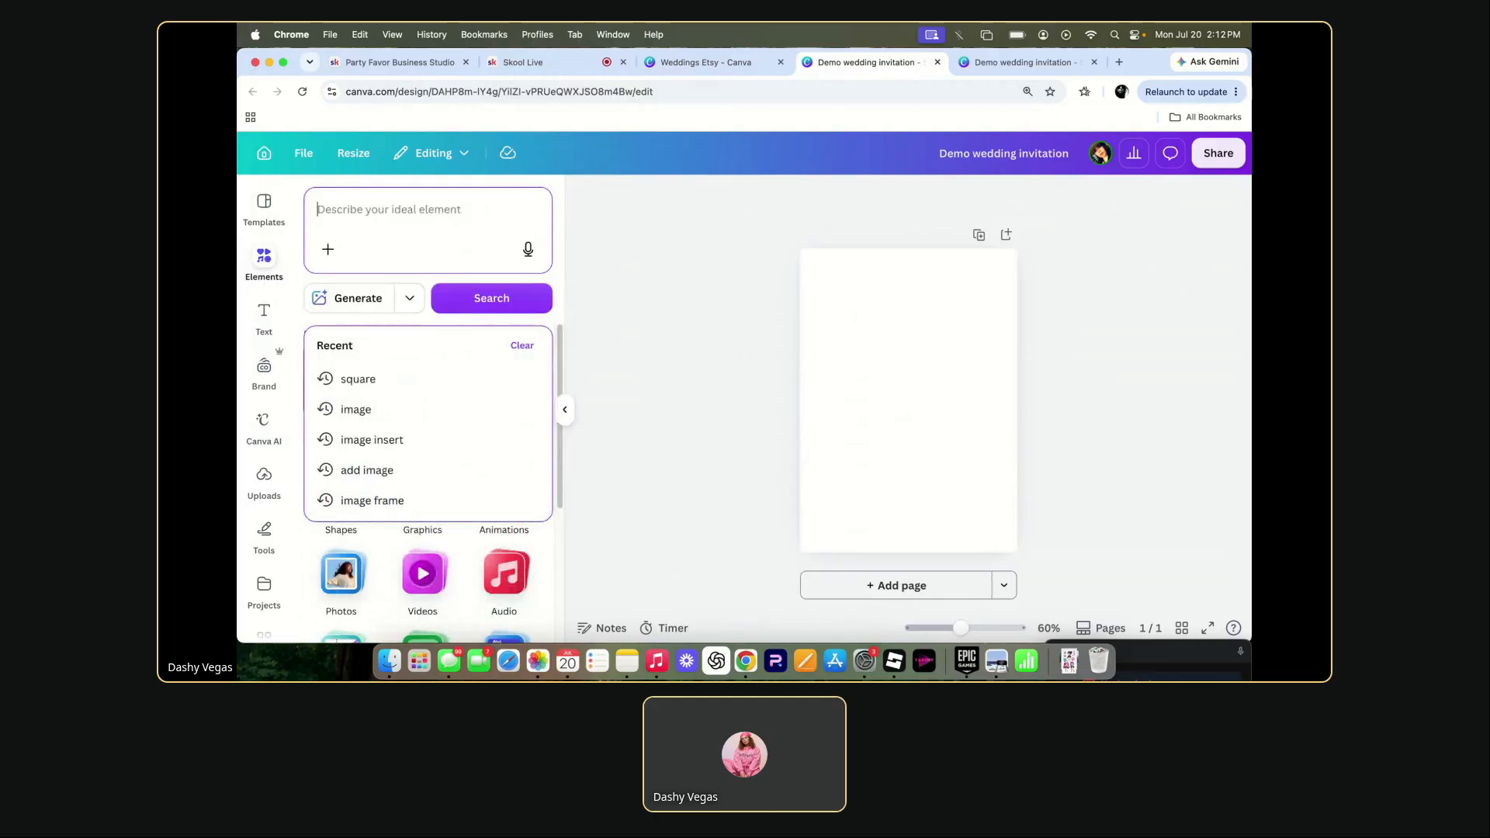
type("flowers")
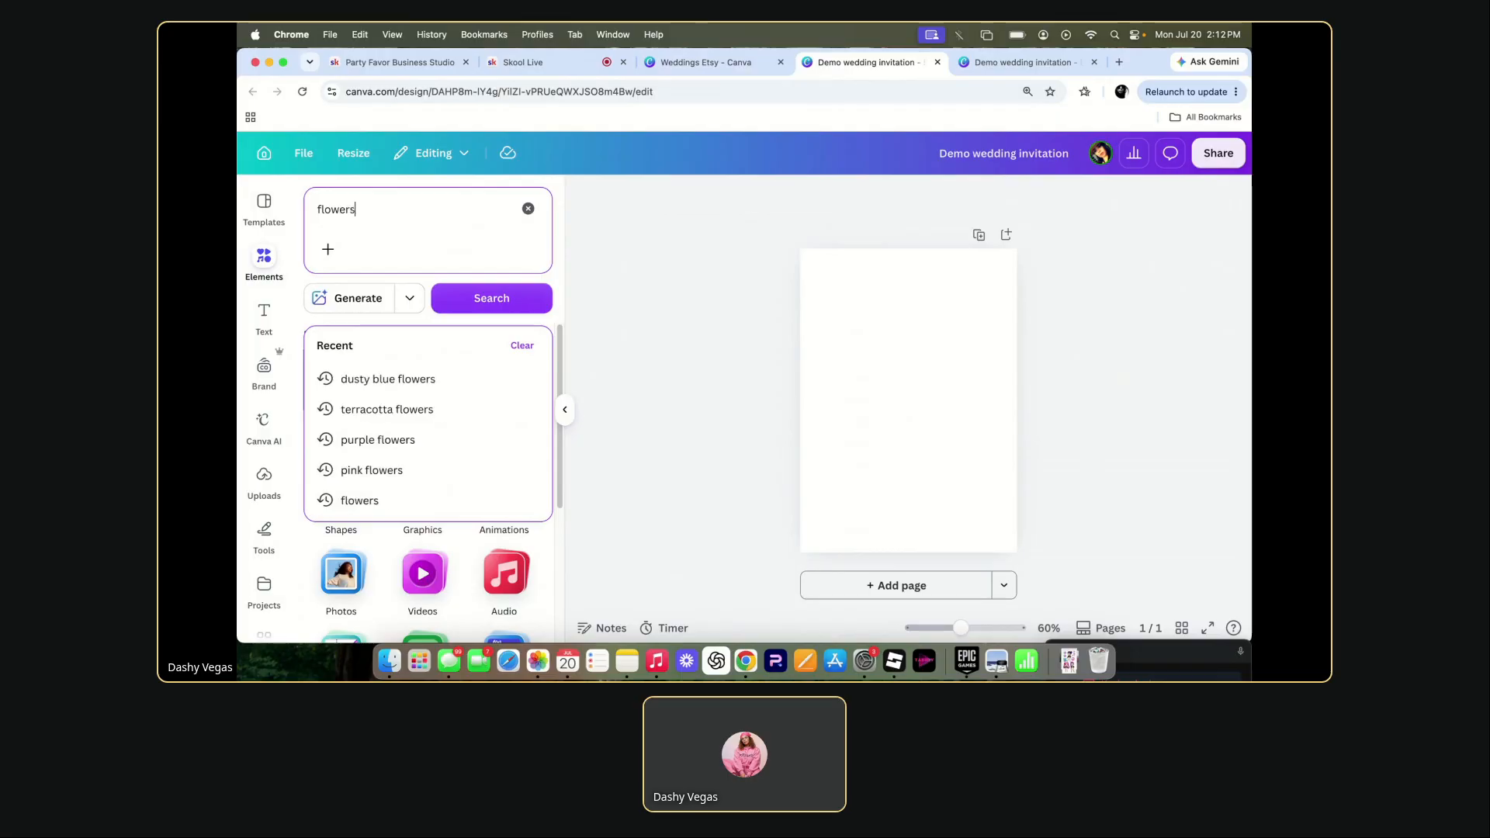
type(" and roses")
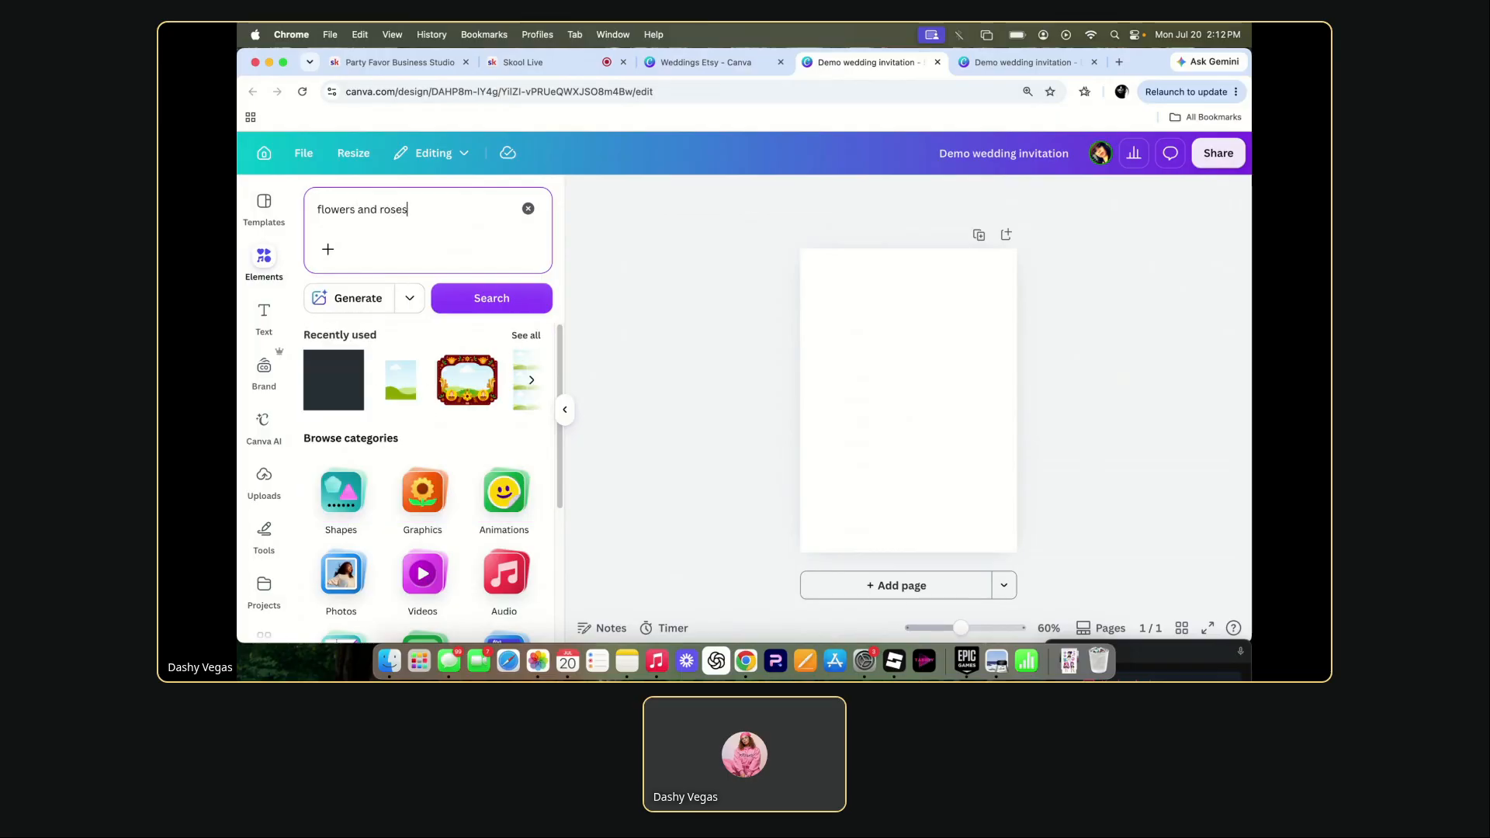
key("Return")
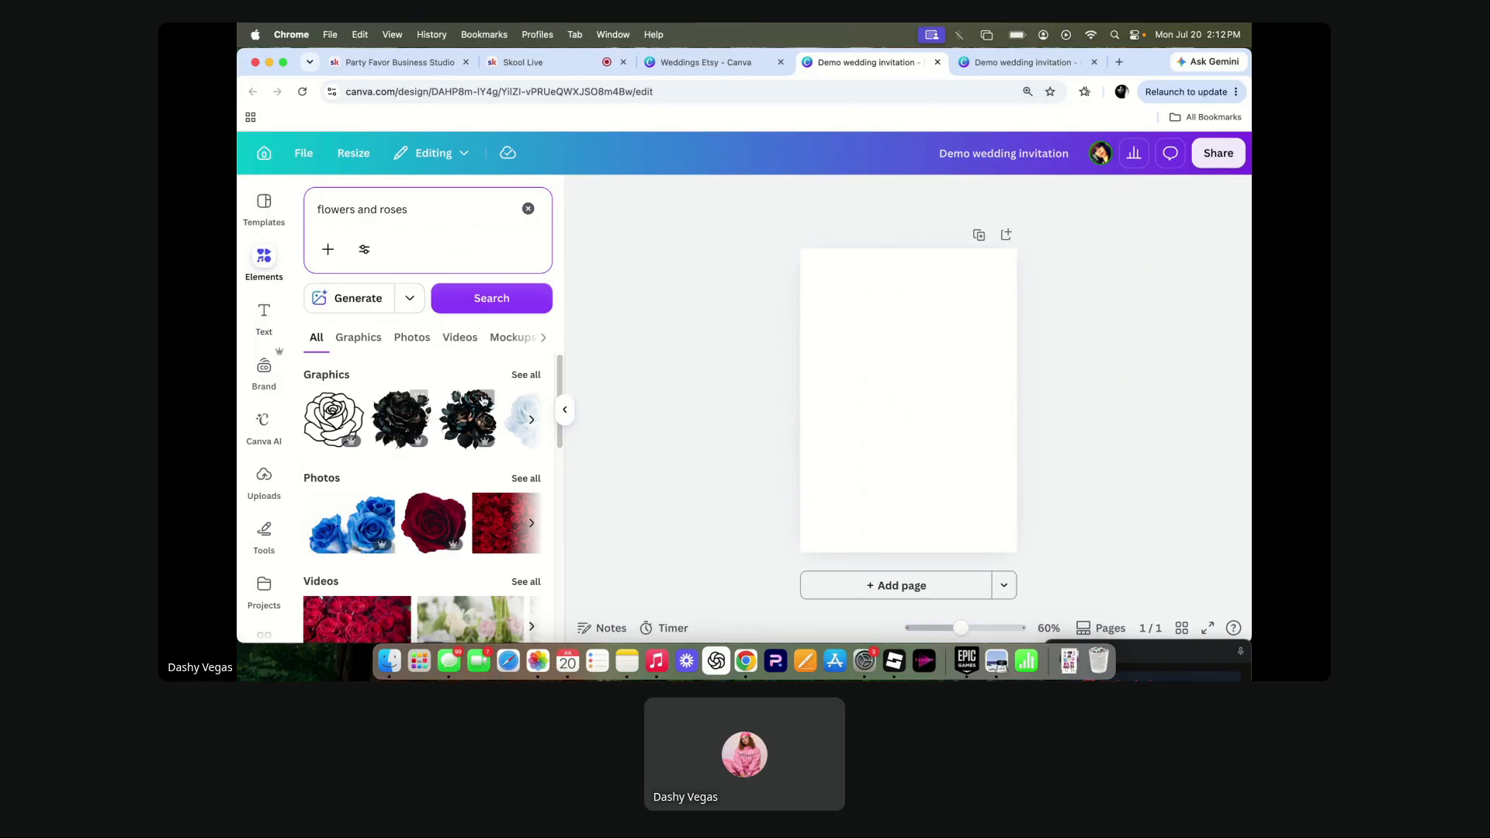
- Limit the "flowers and roses" results to graphics and look through them for florals suited to the invitation
left_click(525, 374)
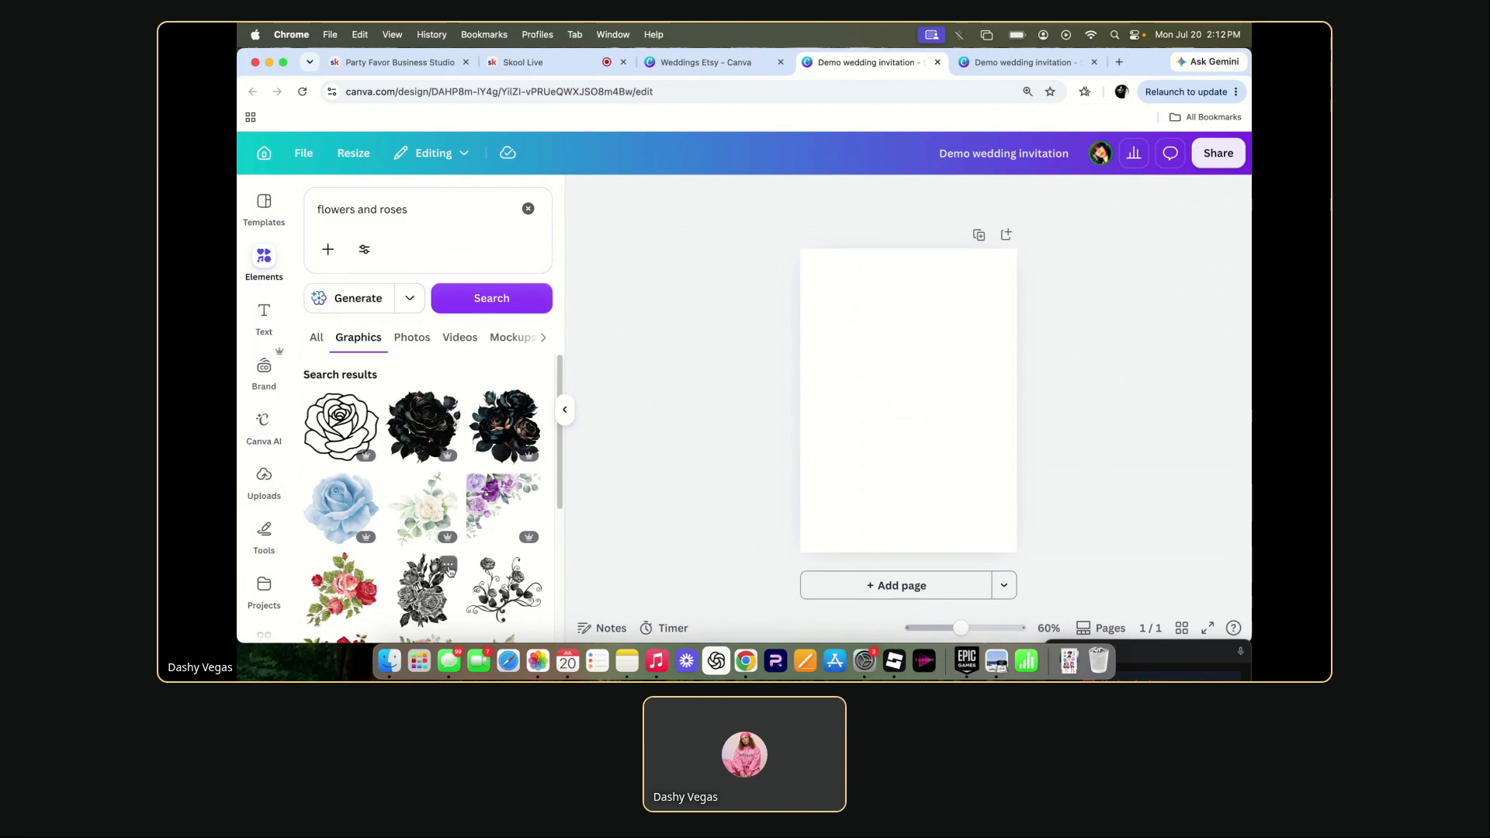
scroll(449, 572, "down", 5)
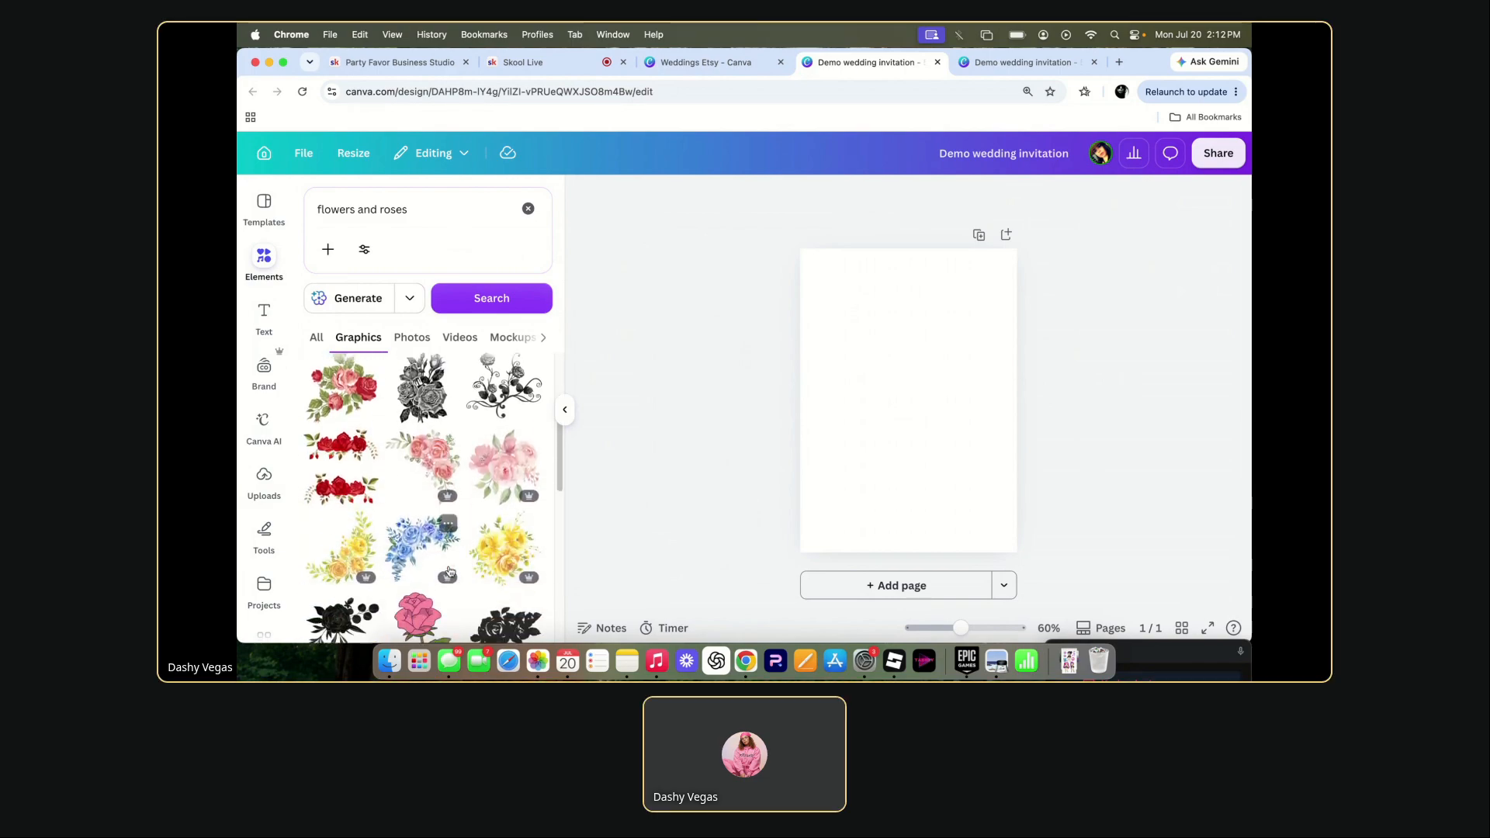
scroll(448, 572, "down", 1)
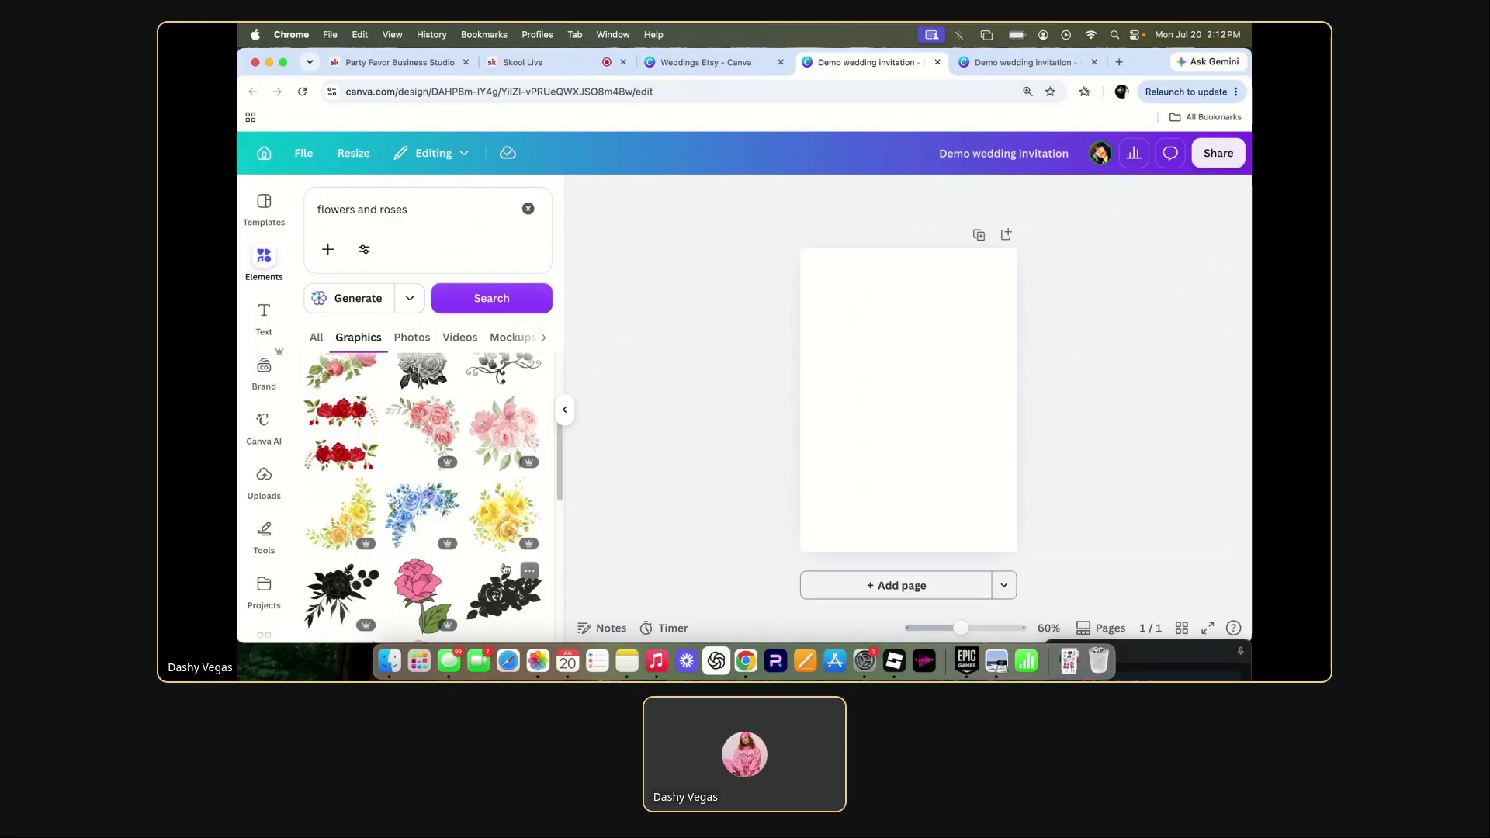
scroll(505, 569, "down", 2)
scroll(506, 570, "down", 4)
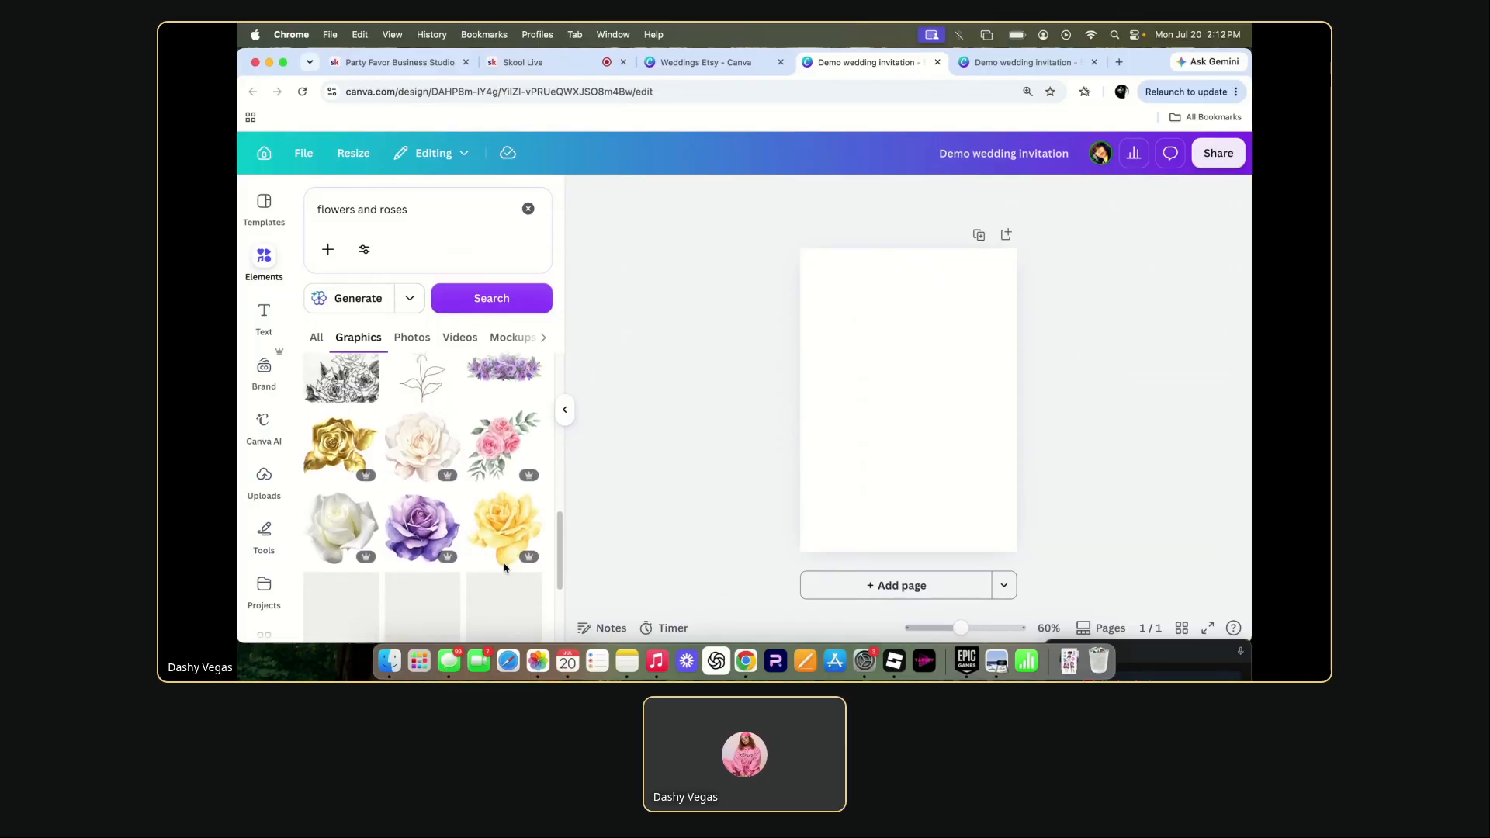
scroll(503, 557, "down", 1)
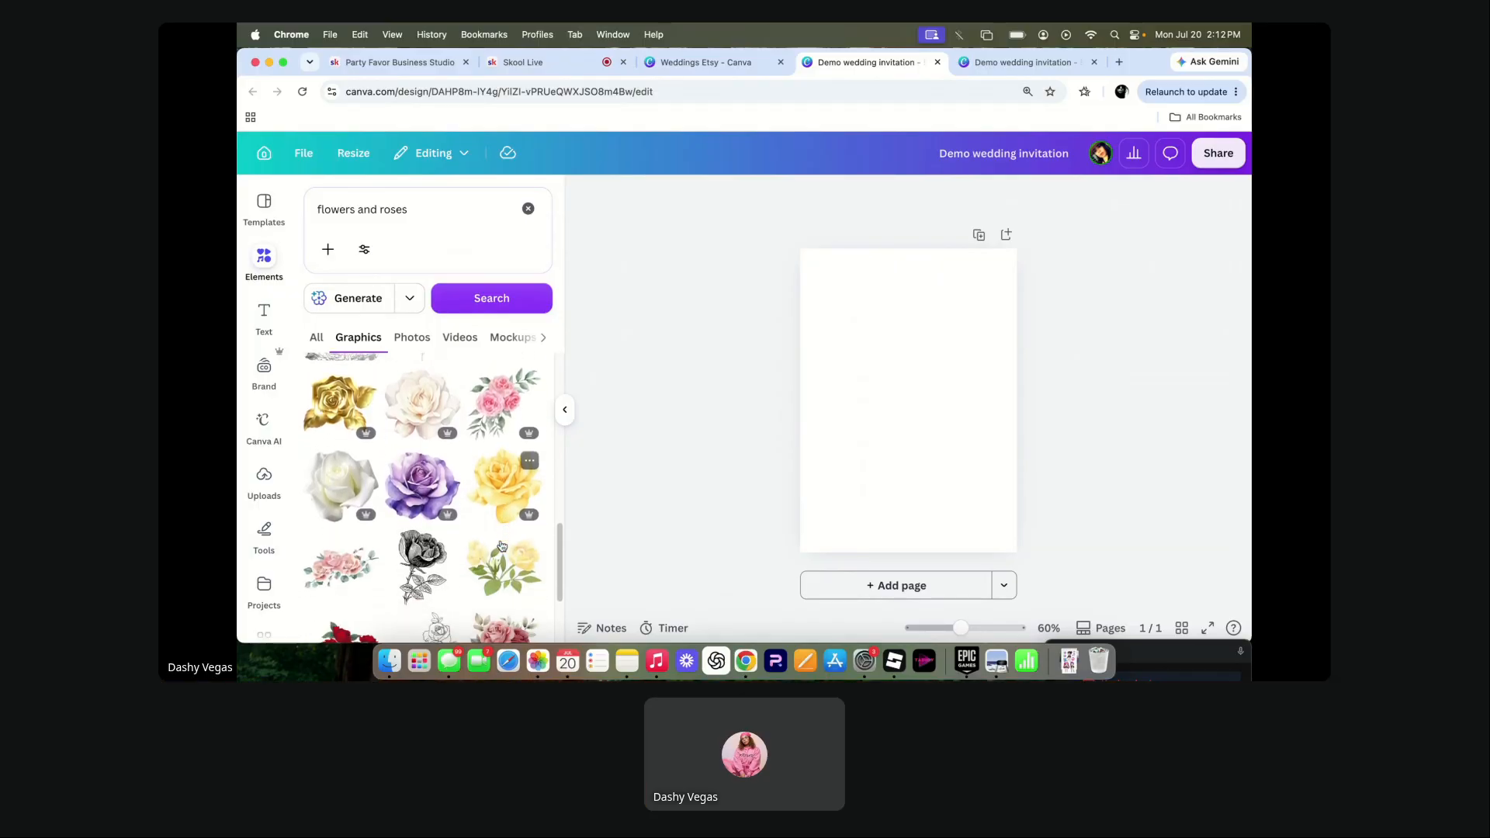
scroll(502, 546, "down", 3)
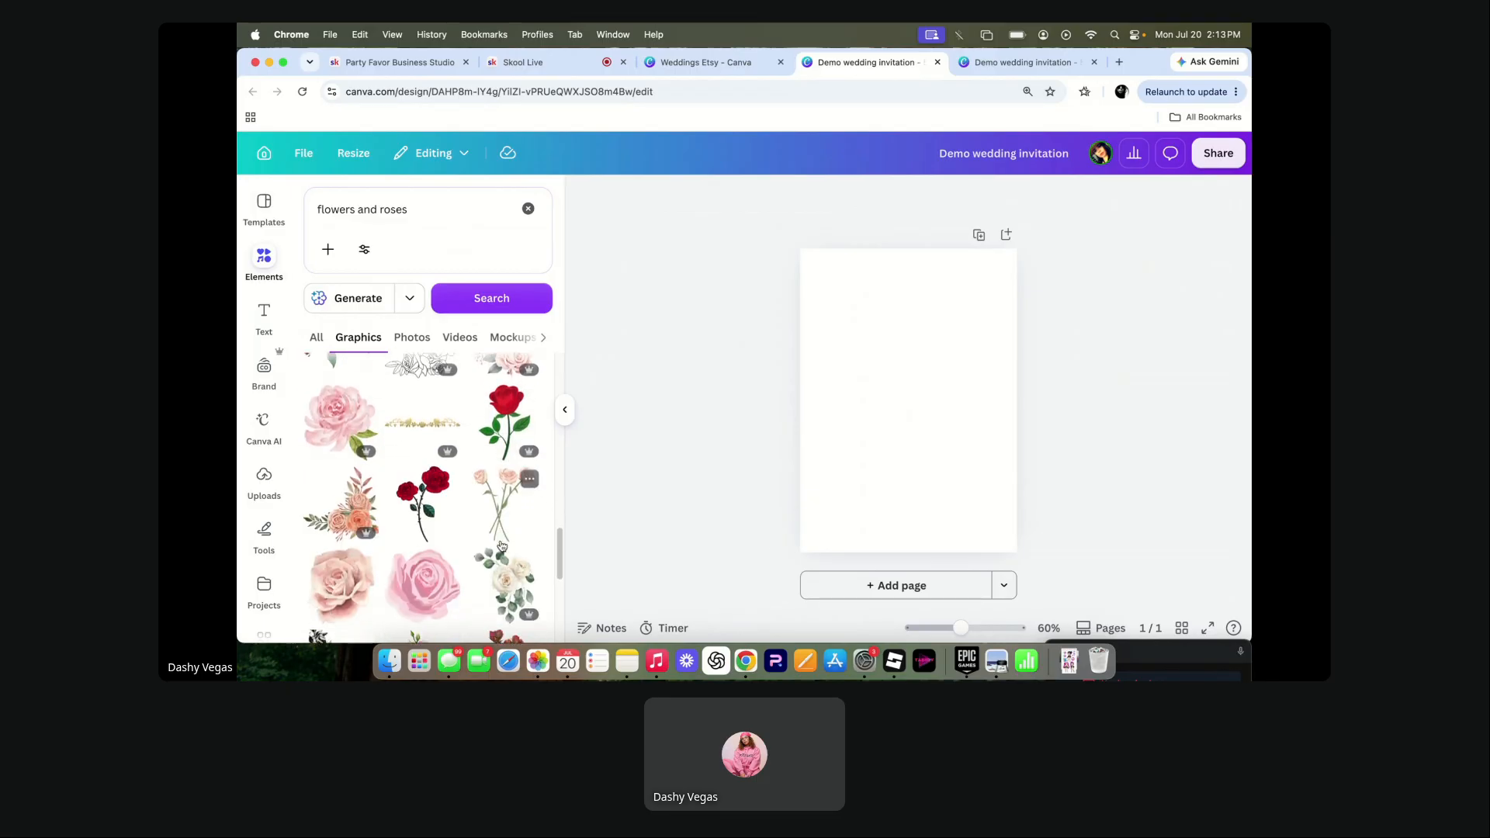
scroll(501, 546, "up", 4)
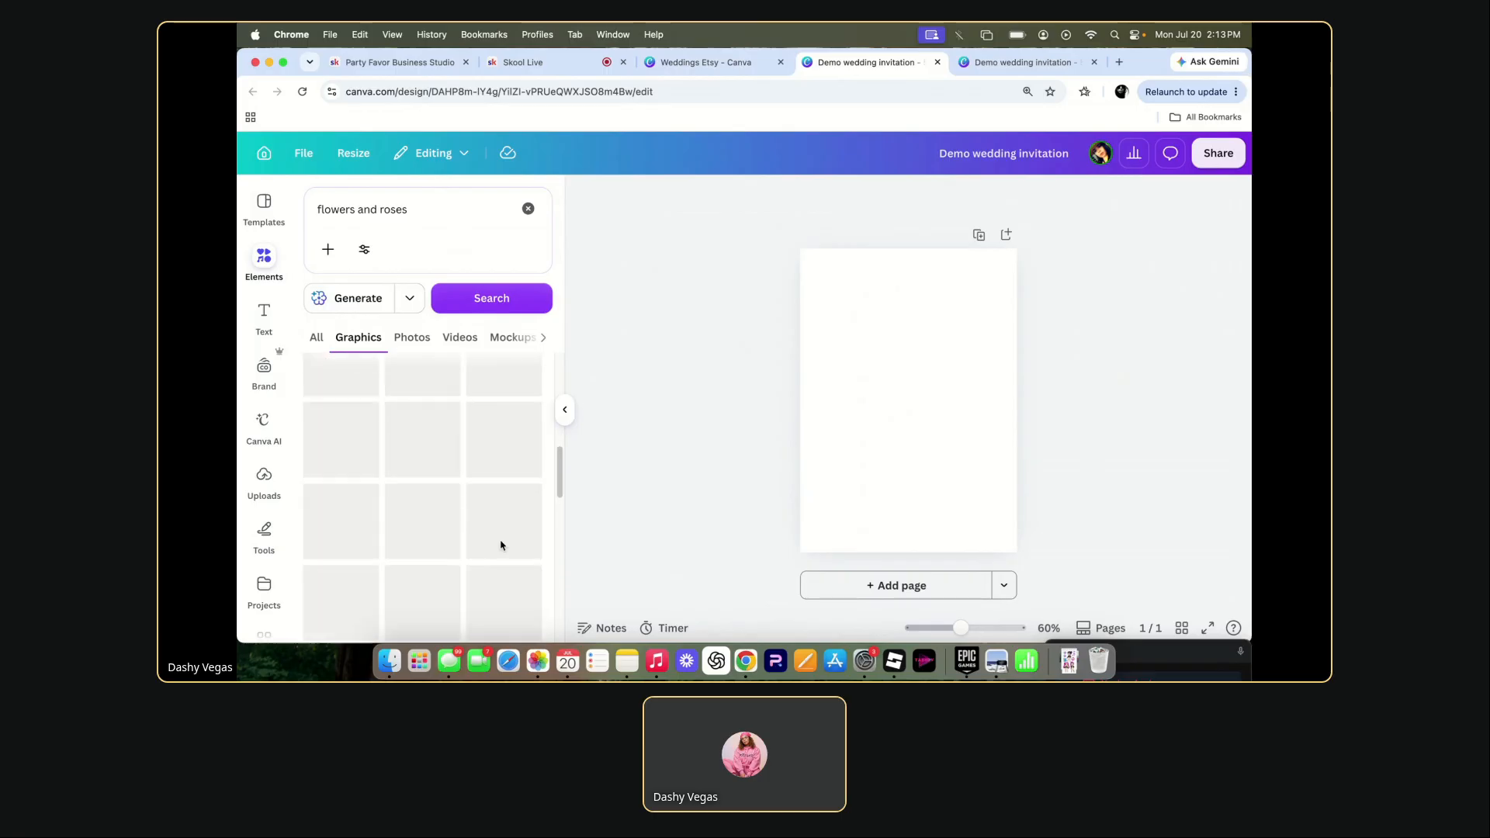
scroll(501, 546, "up", 5)
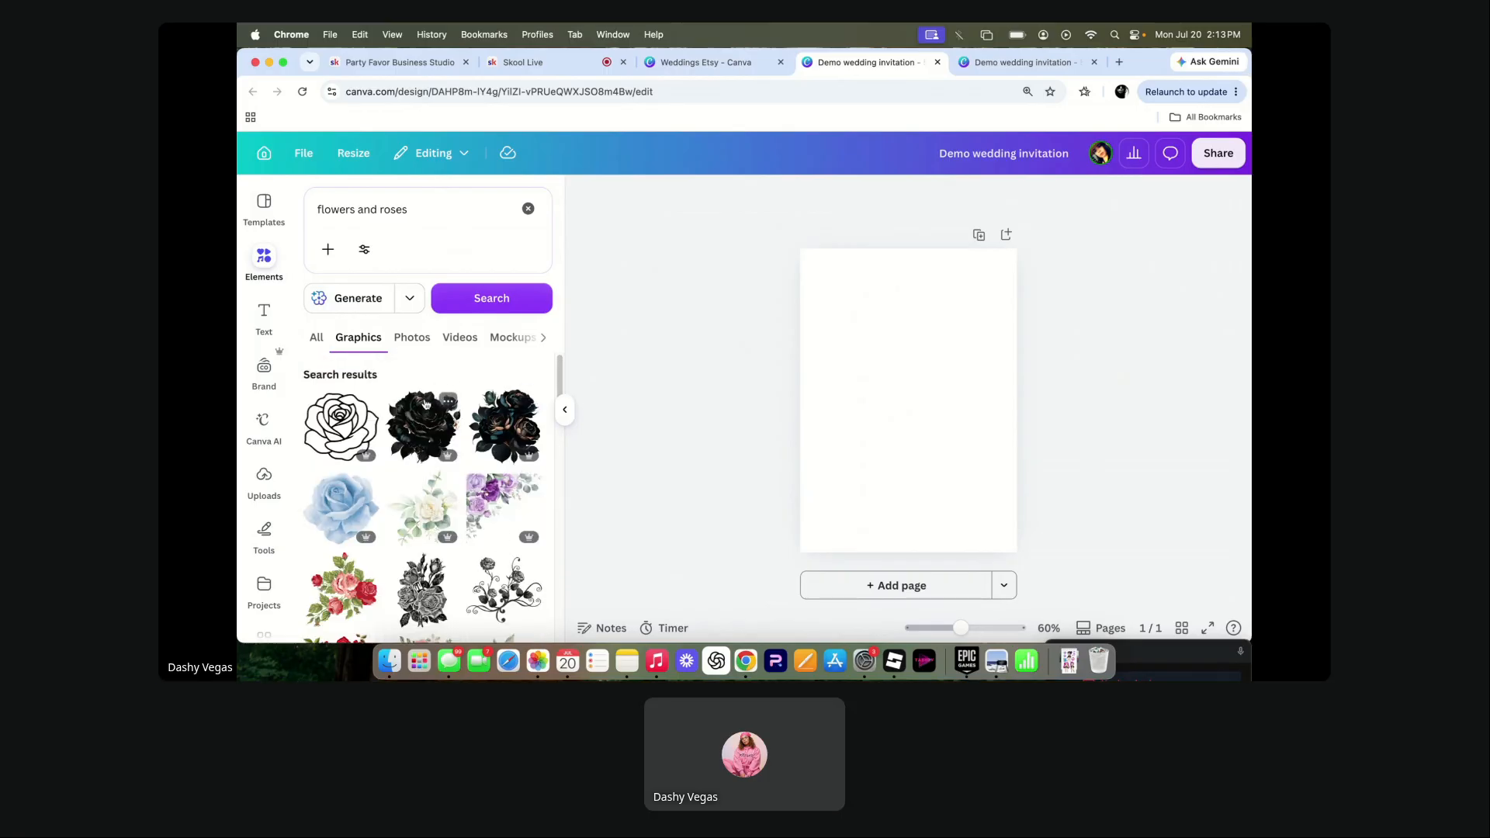
- Add the black rose bouquet with teal and copper accents to the page and look over its magic recommendations
left_click(492, 426)
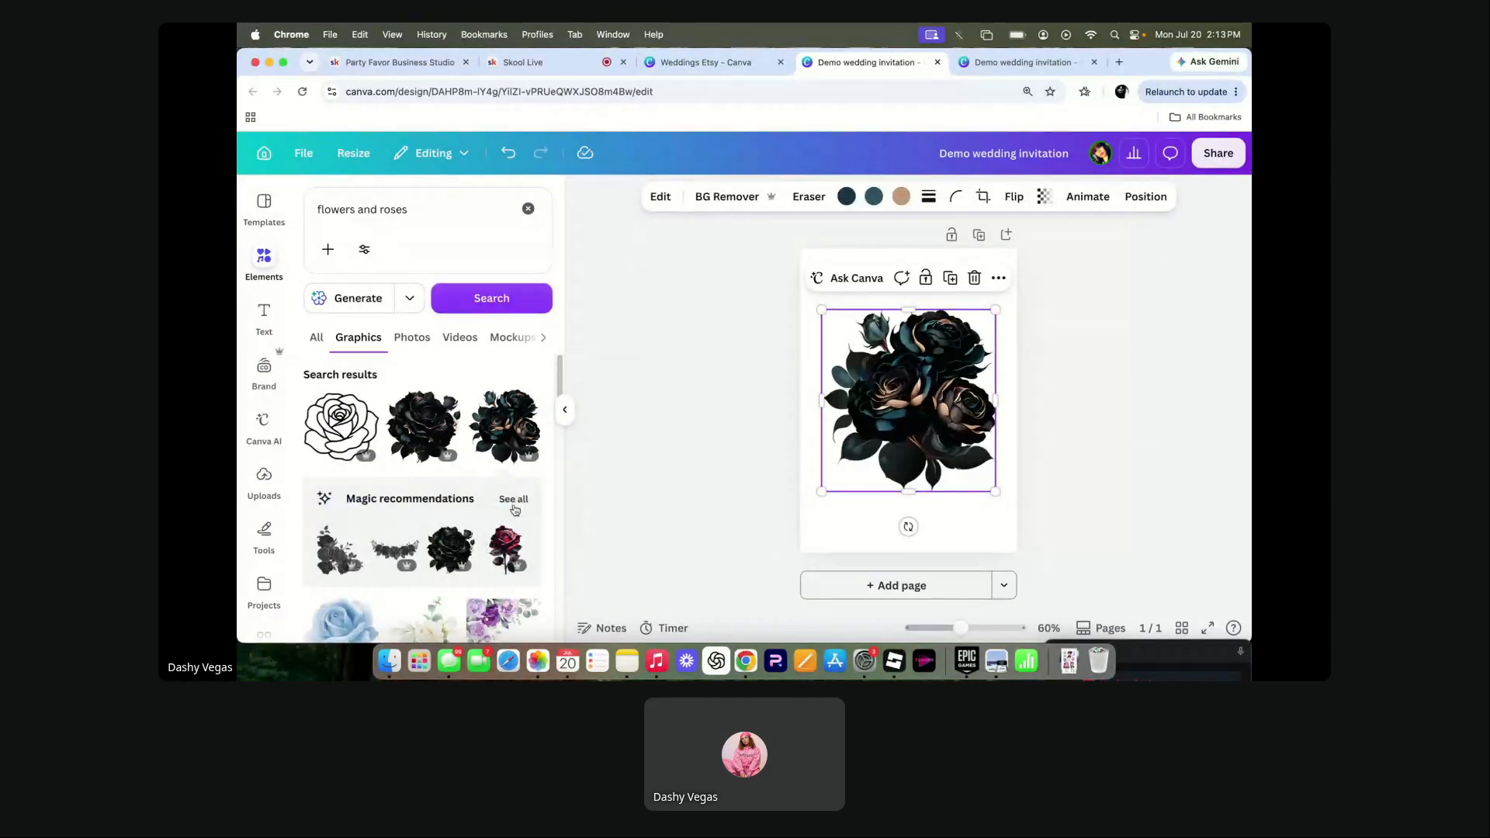
left_click(514, 500)
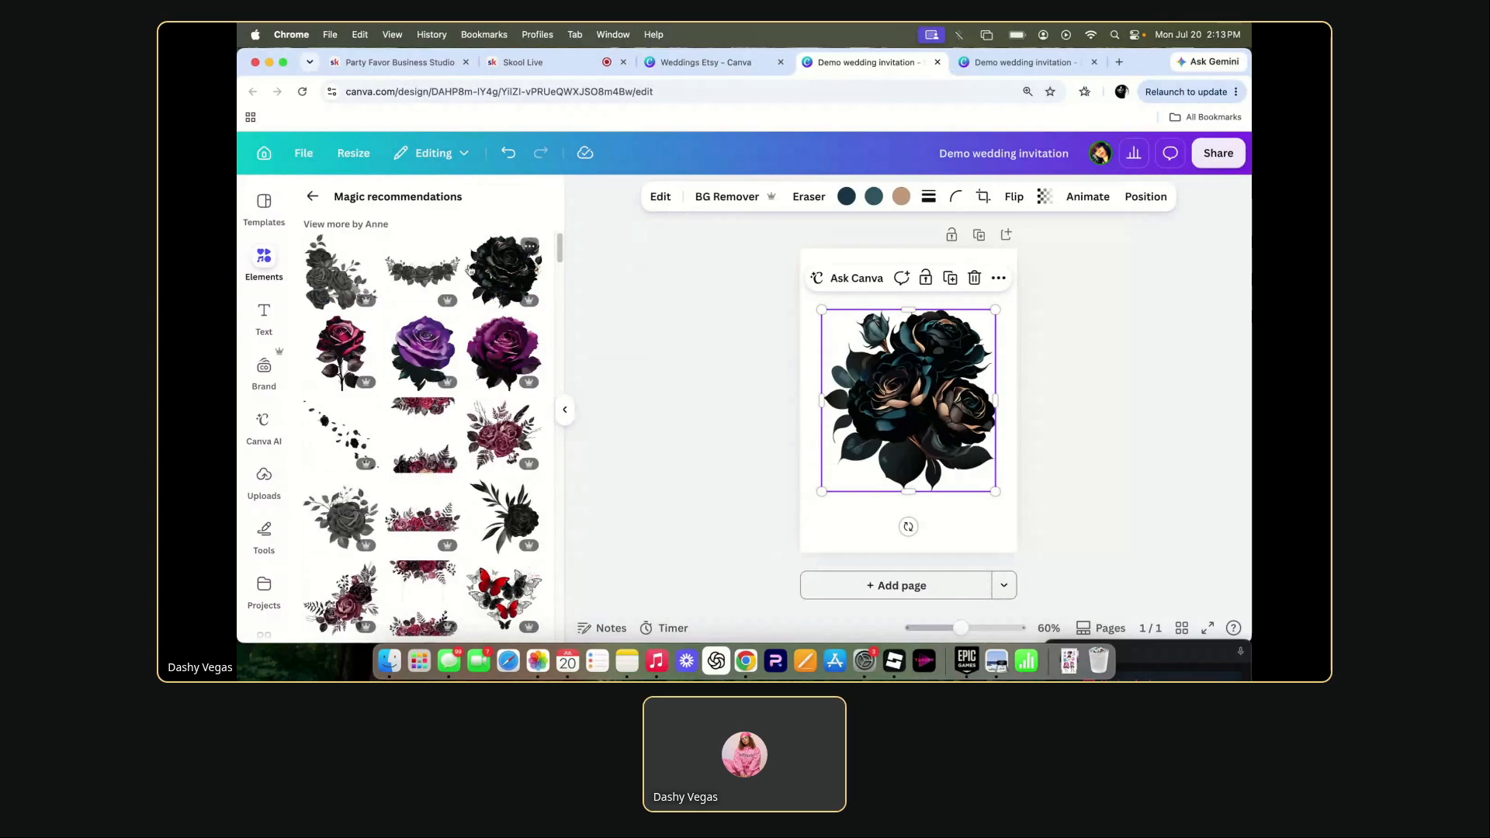
scroll(446, 503, "down", 1)
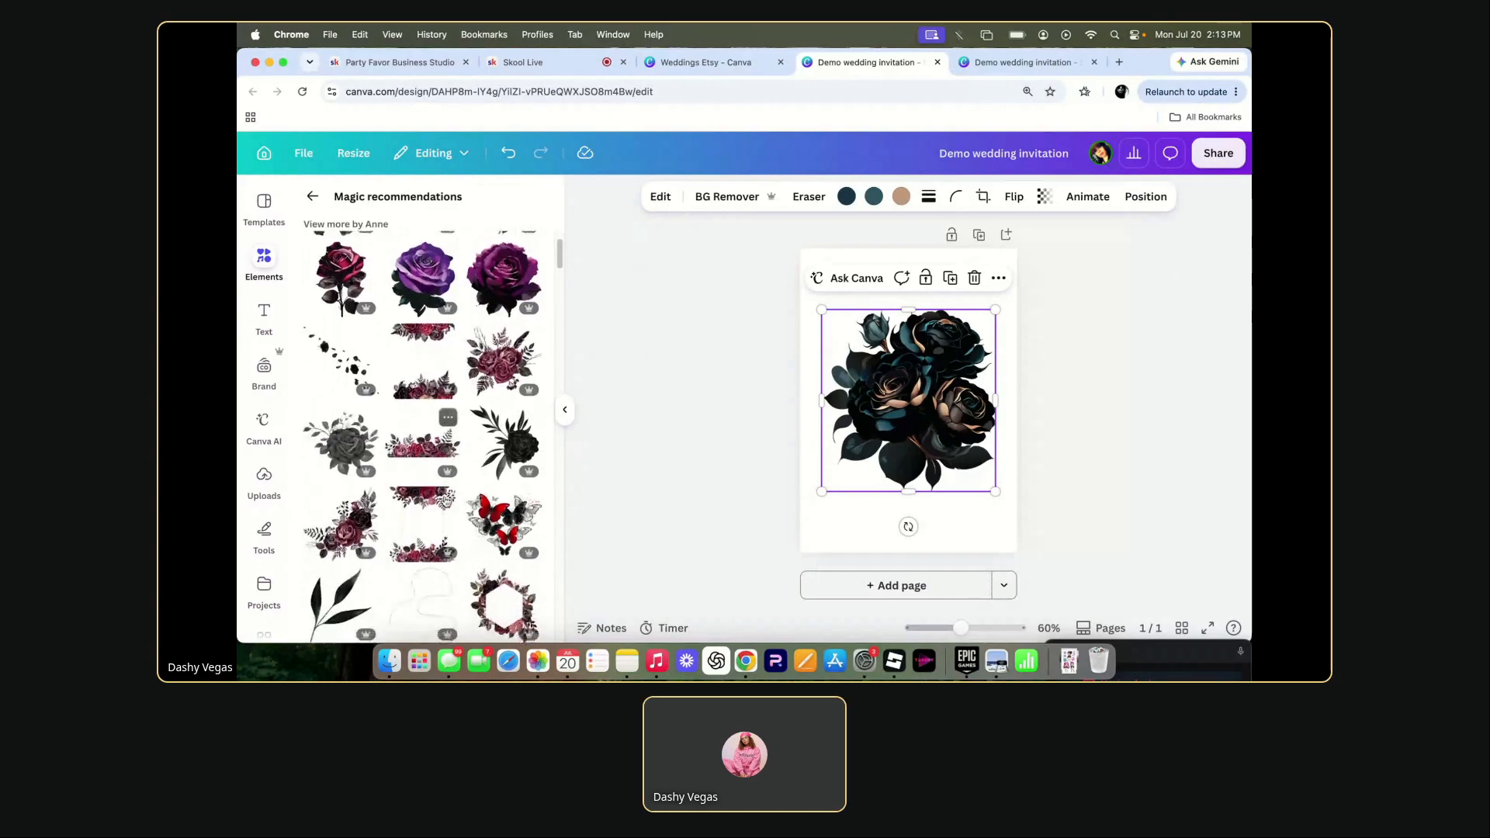
scroll(446, 503, "up", 1)
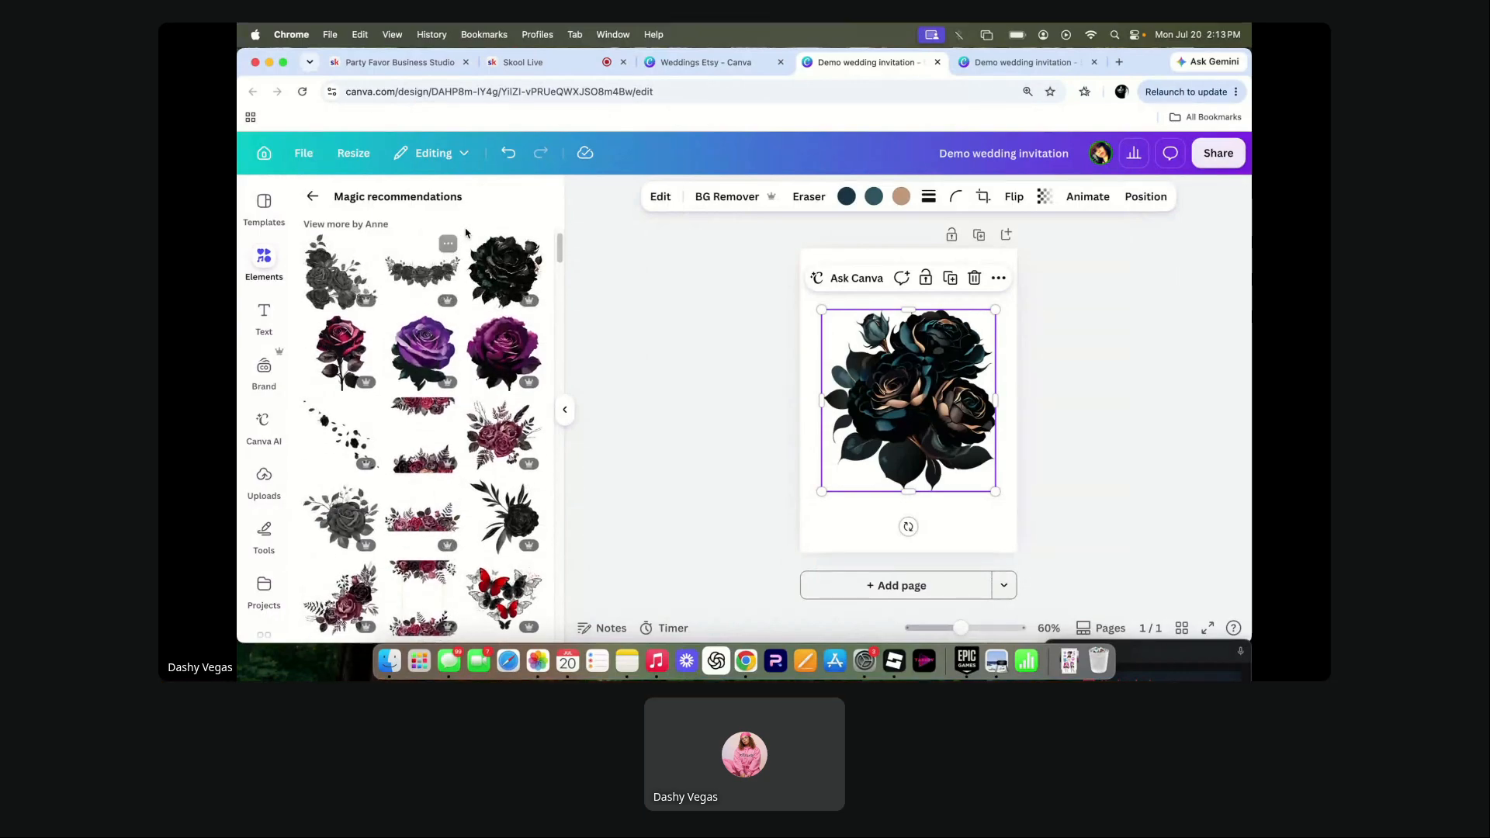
left_click(314, 195)
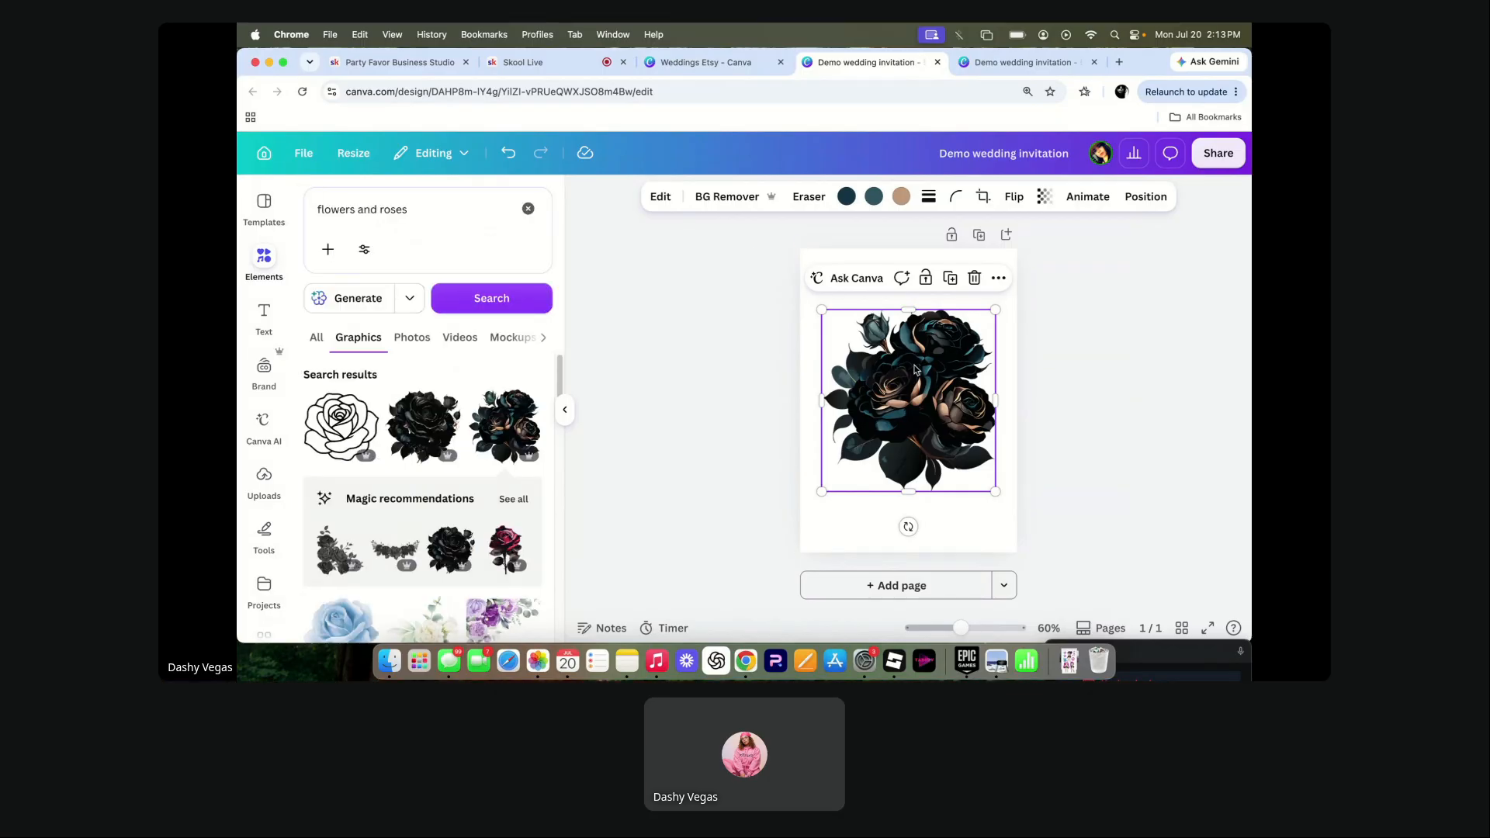
- Recolor the bouquet's lighter teal accents with the golden yellow from the Brand Kit
left_click(874, 197)
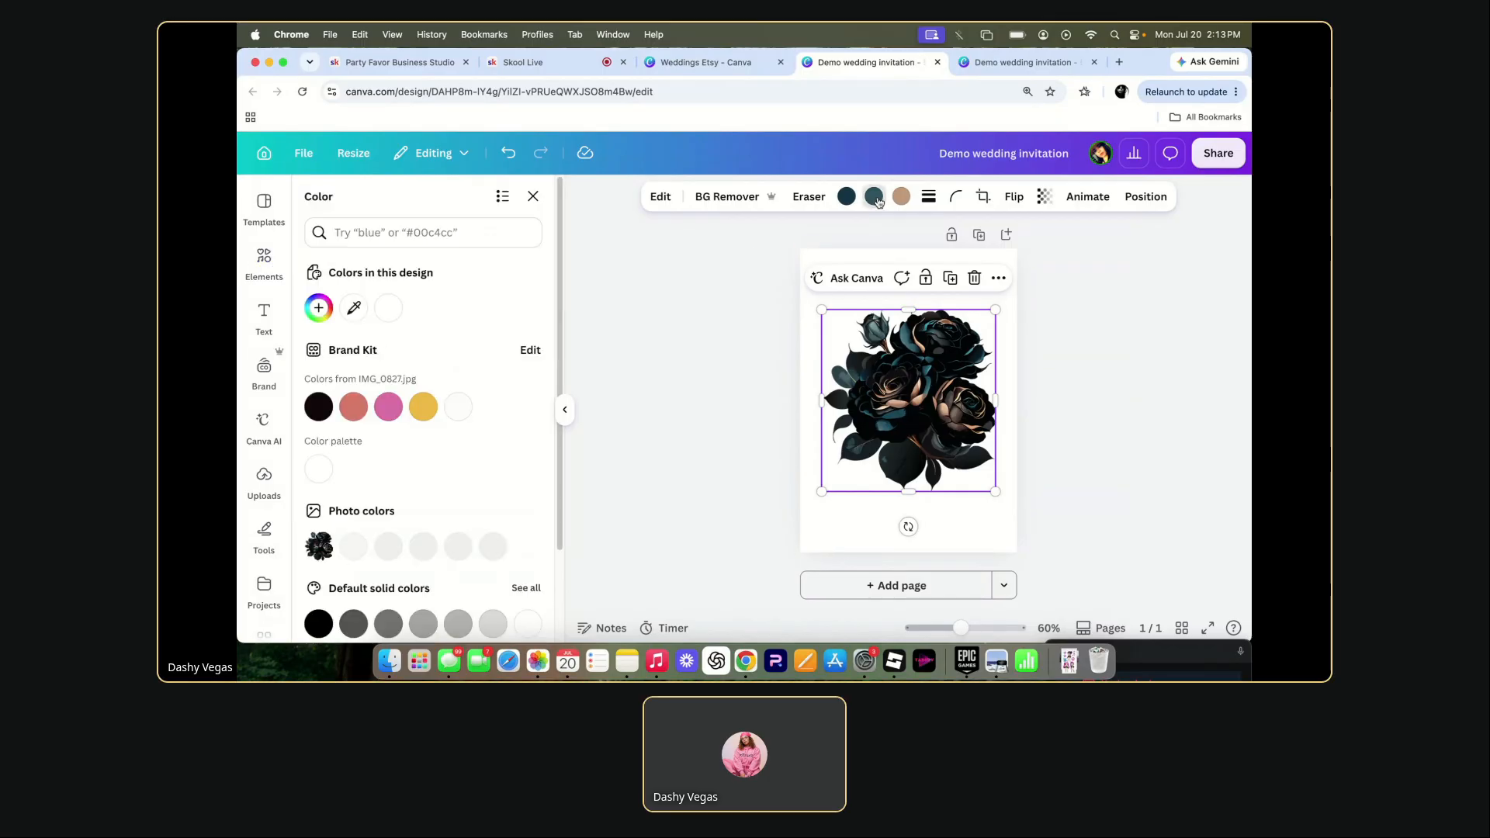
left_click(416, 409)
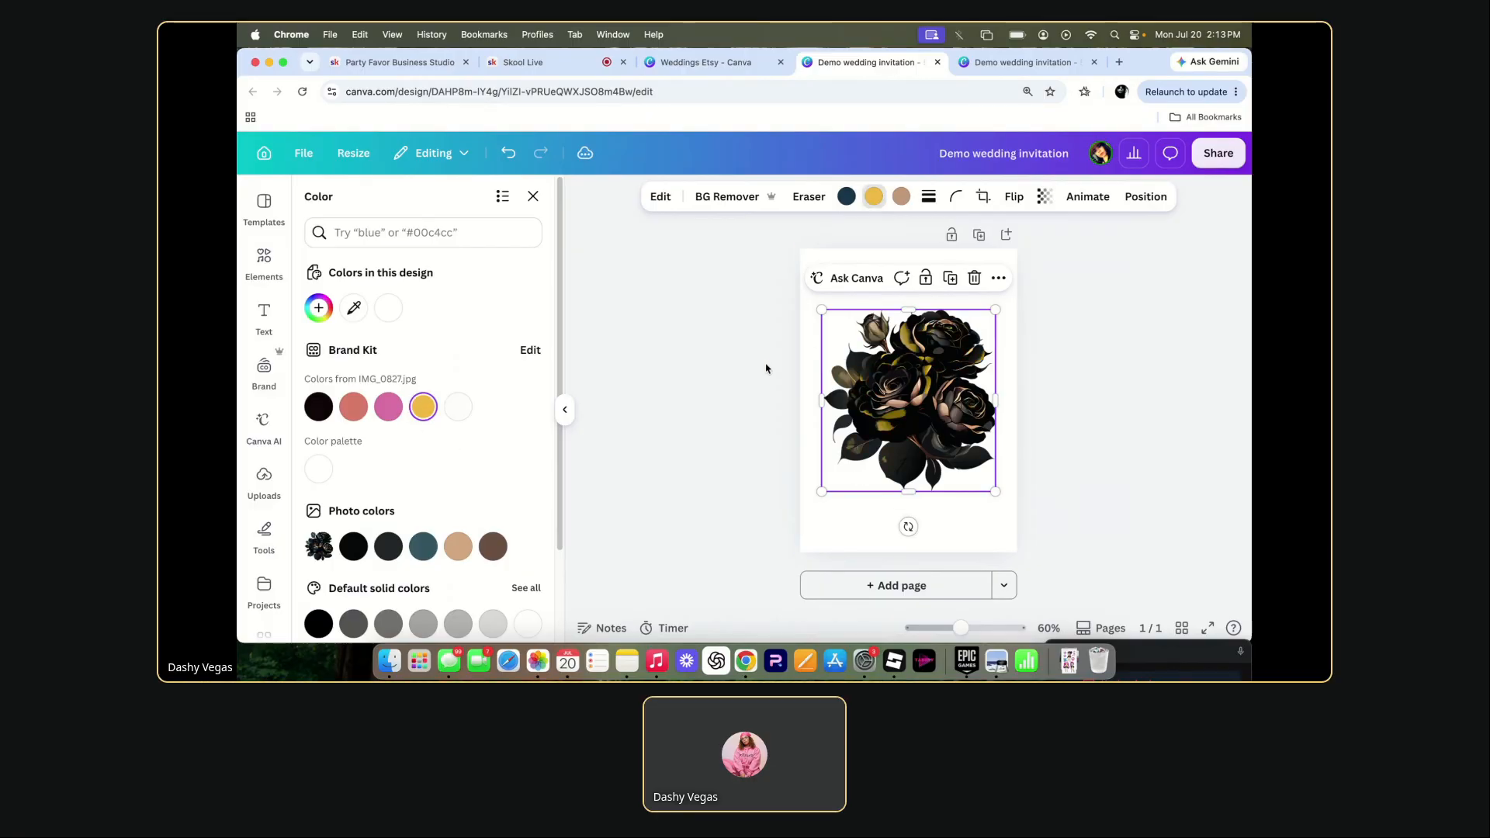
key("Escape")
- Shrink the rose bouquet to about a third of the page width and fit it into the page's lower-right corner
left_click_drag(817, 308, 904, 402)
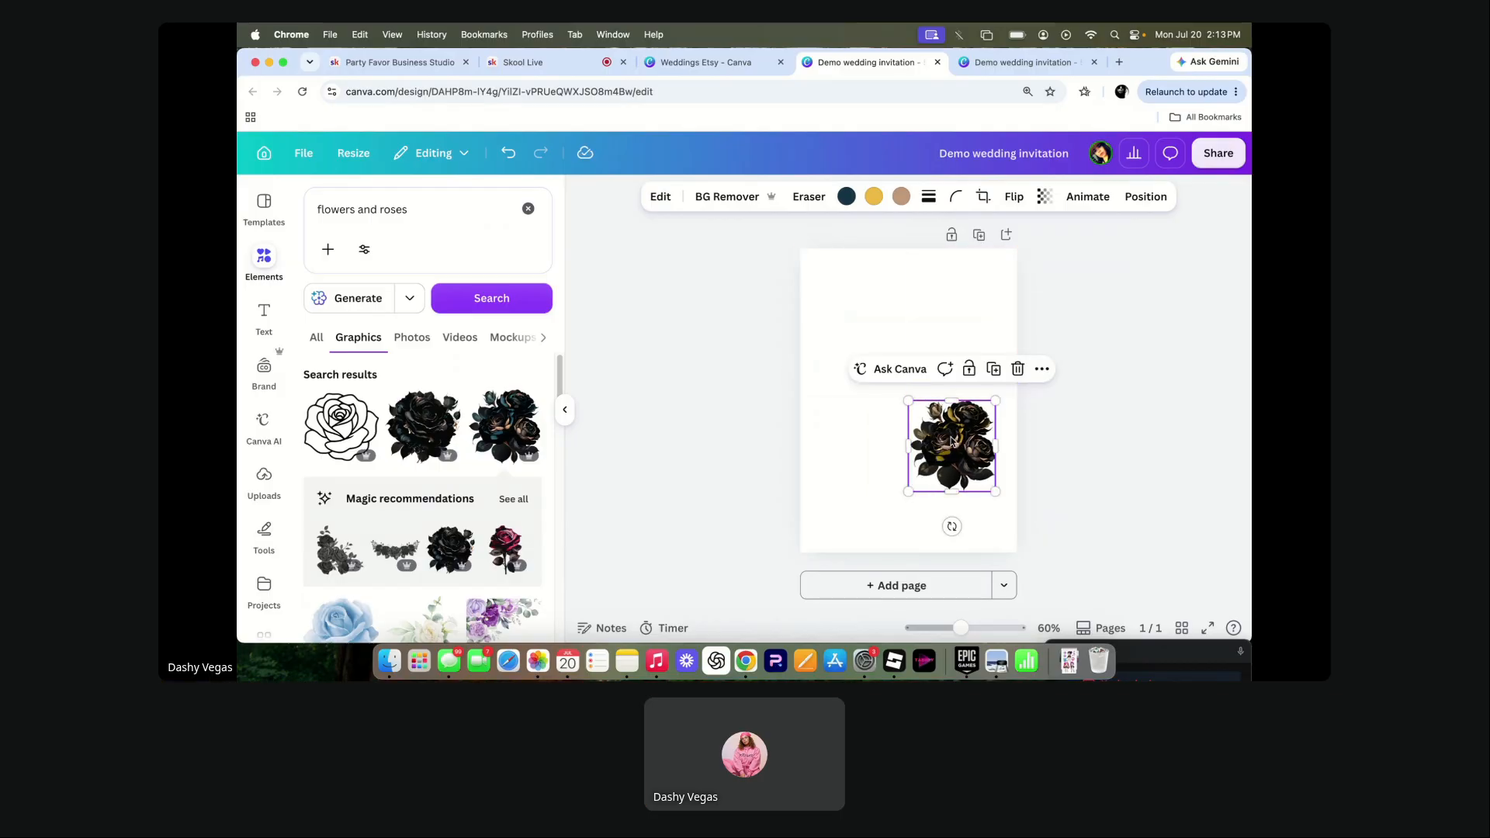
left_click_drag(957, 443, 977, 506)
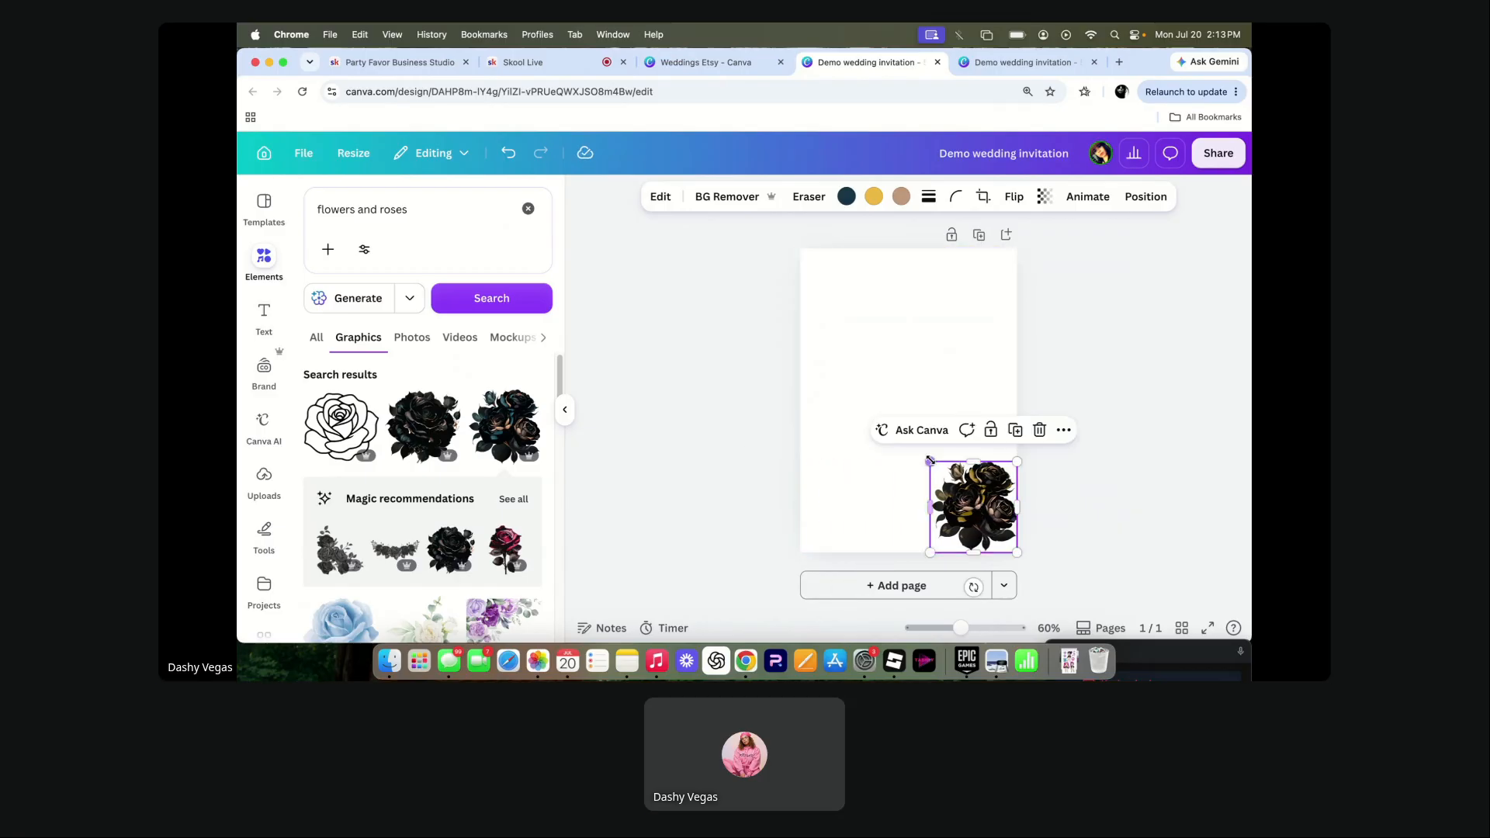
left_click_drag(929, 460, 950, 483)
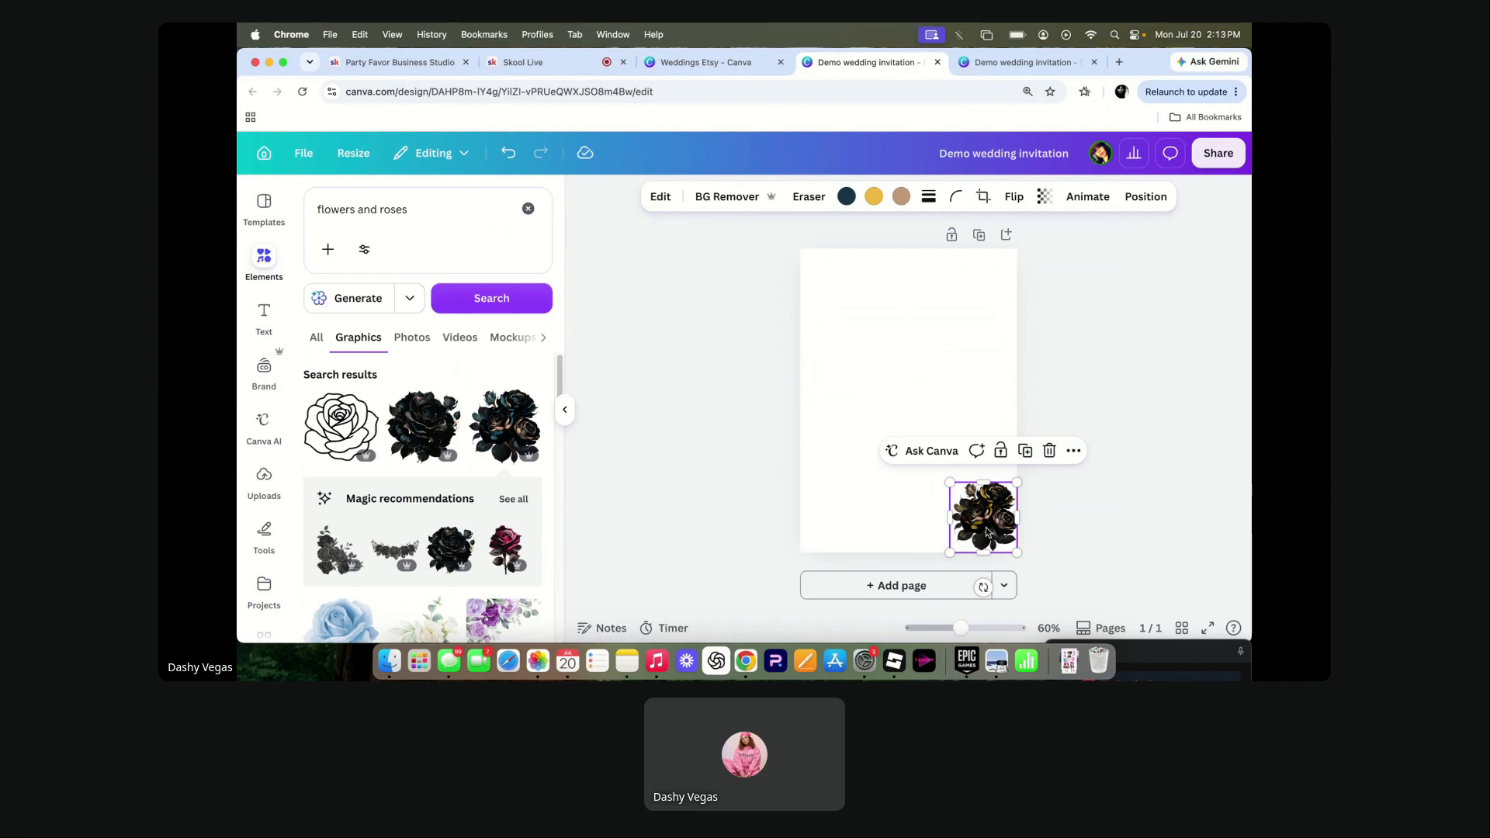
- Try a reduced, rotated black rose spray with leaves beside the bouquet in the page's lower-right corner
scroll(505, 417, "down", 10)
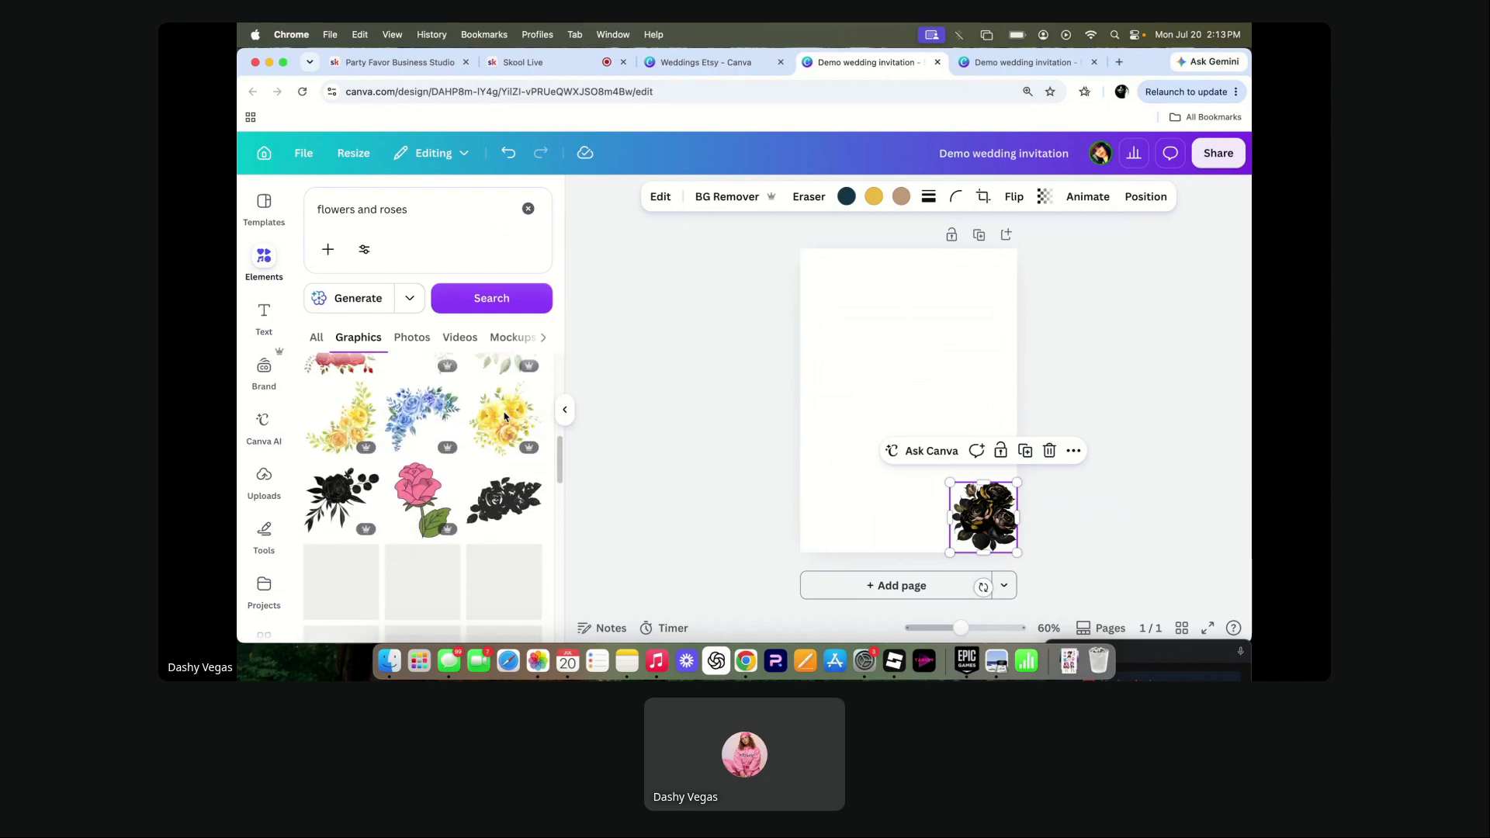
left_click(341, 485)
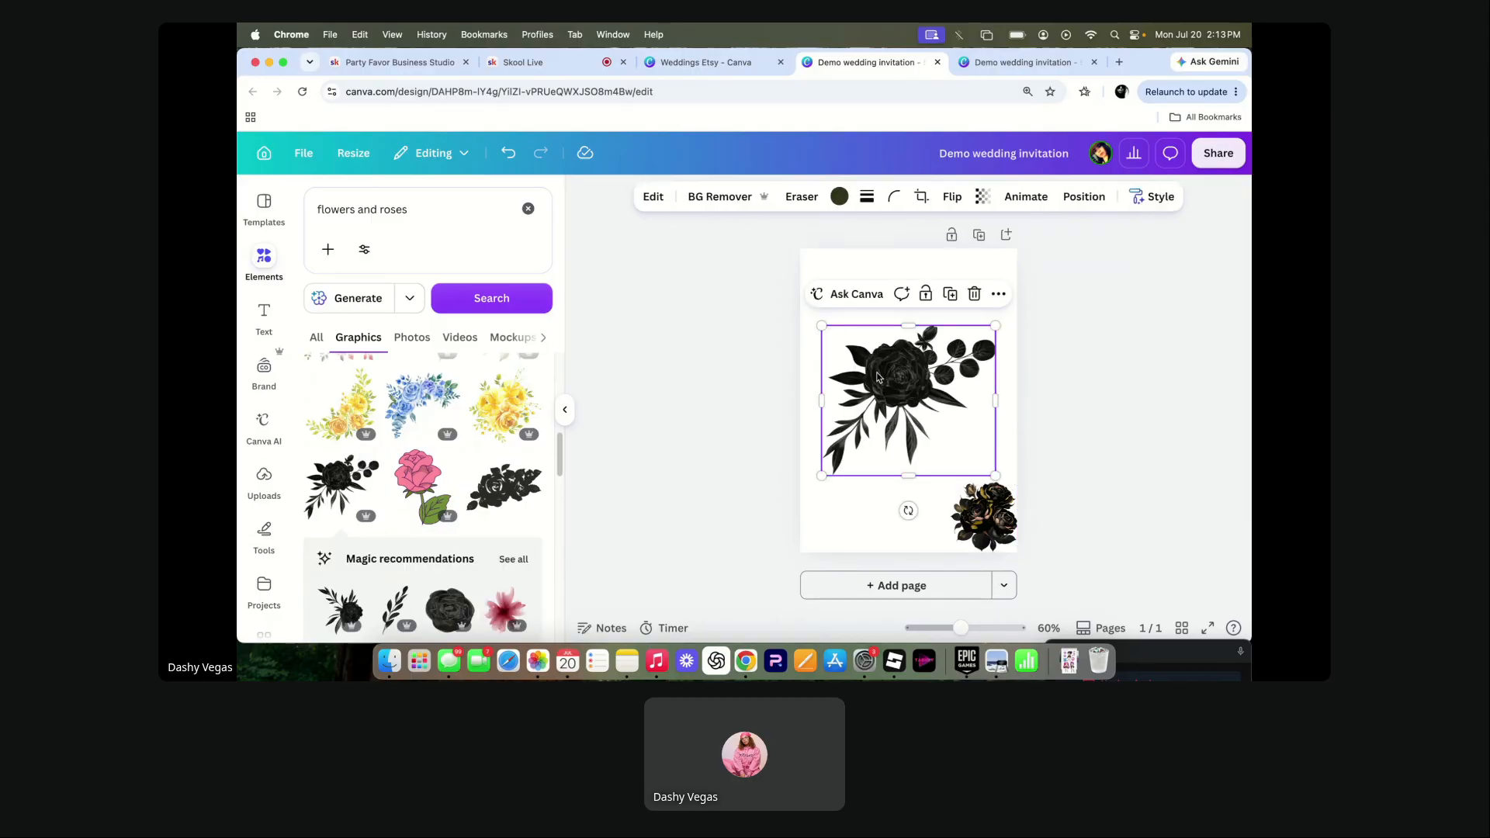
left_click_drag(822, 326, 912, 439)
mouse_move(961, 510)
left_mouse_down()
mouse_move(931, 501)
mouse_move(911, 440)
mouse_move(951, 494)
mouse_move(953, 527)
left_mouse_up()
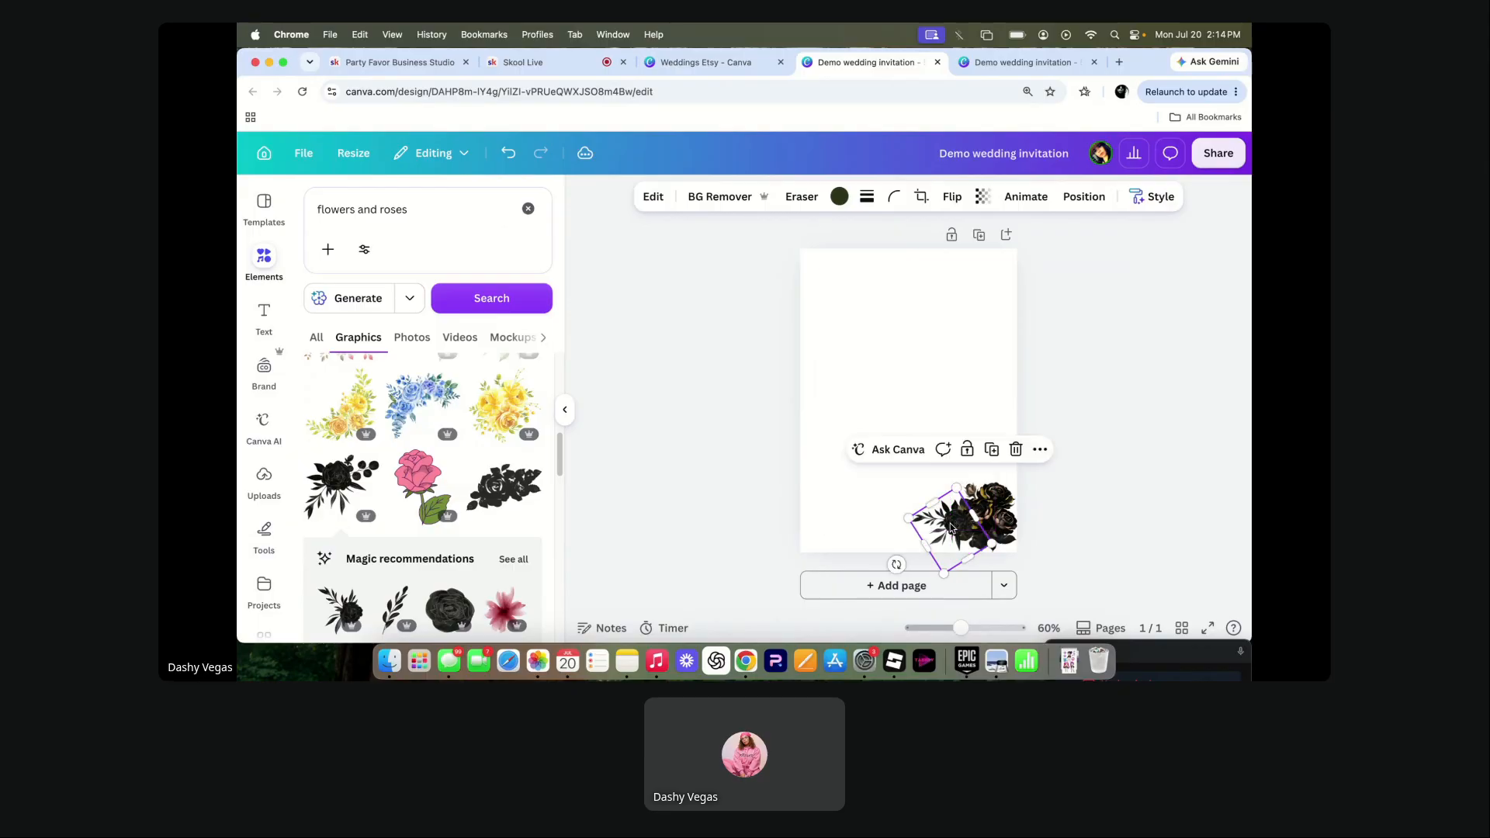
left_click(767, 496)
left_click(937, 531)
left_click(1011, 461)
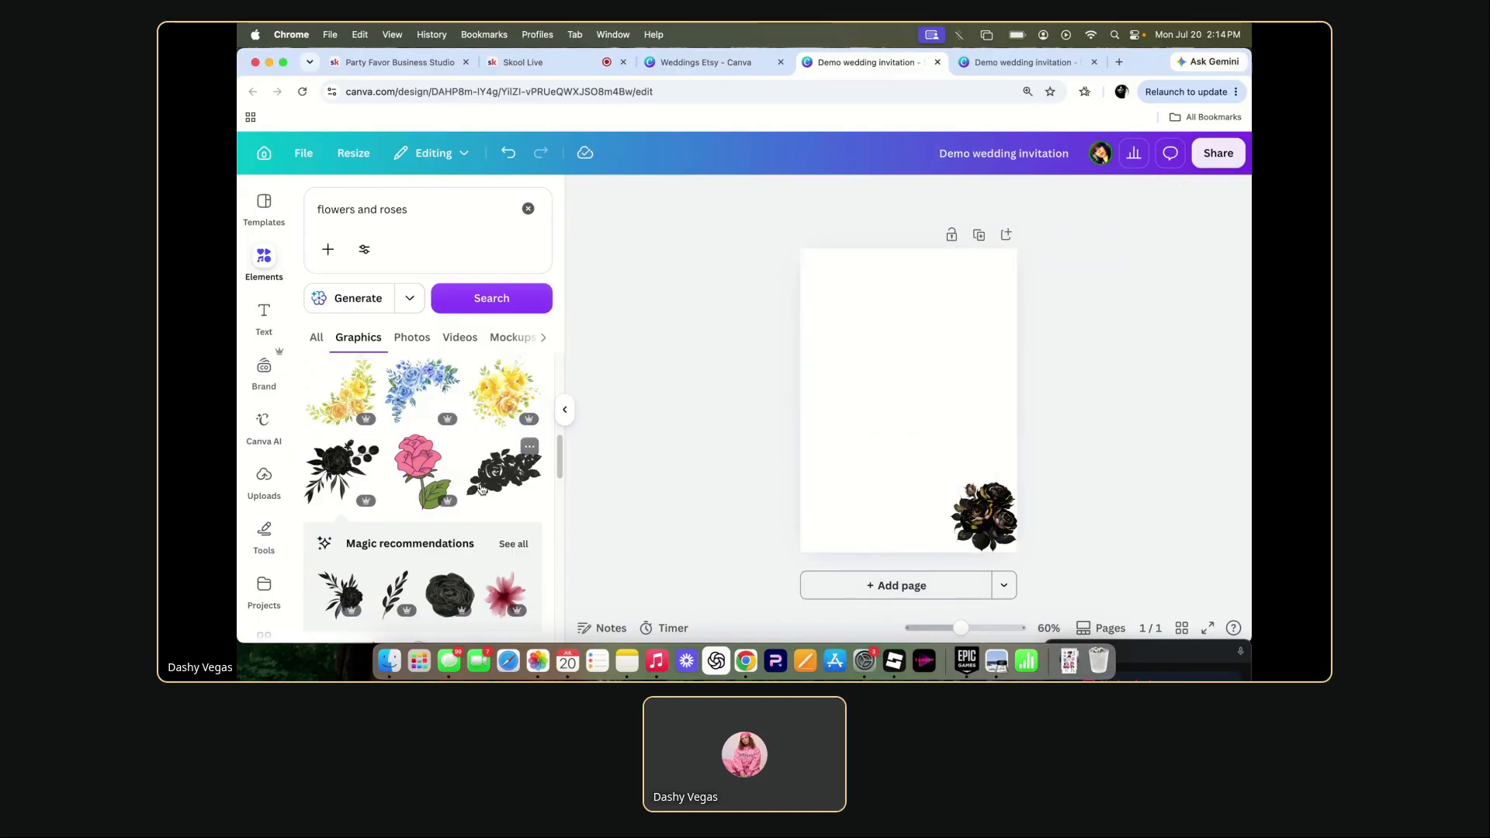
- Add the gold floral divider from the graphics results and show all of its magic recommendations
scroll(481, 489, "down", 3)
scroll(481, 489, "down", 3)
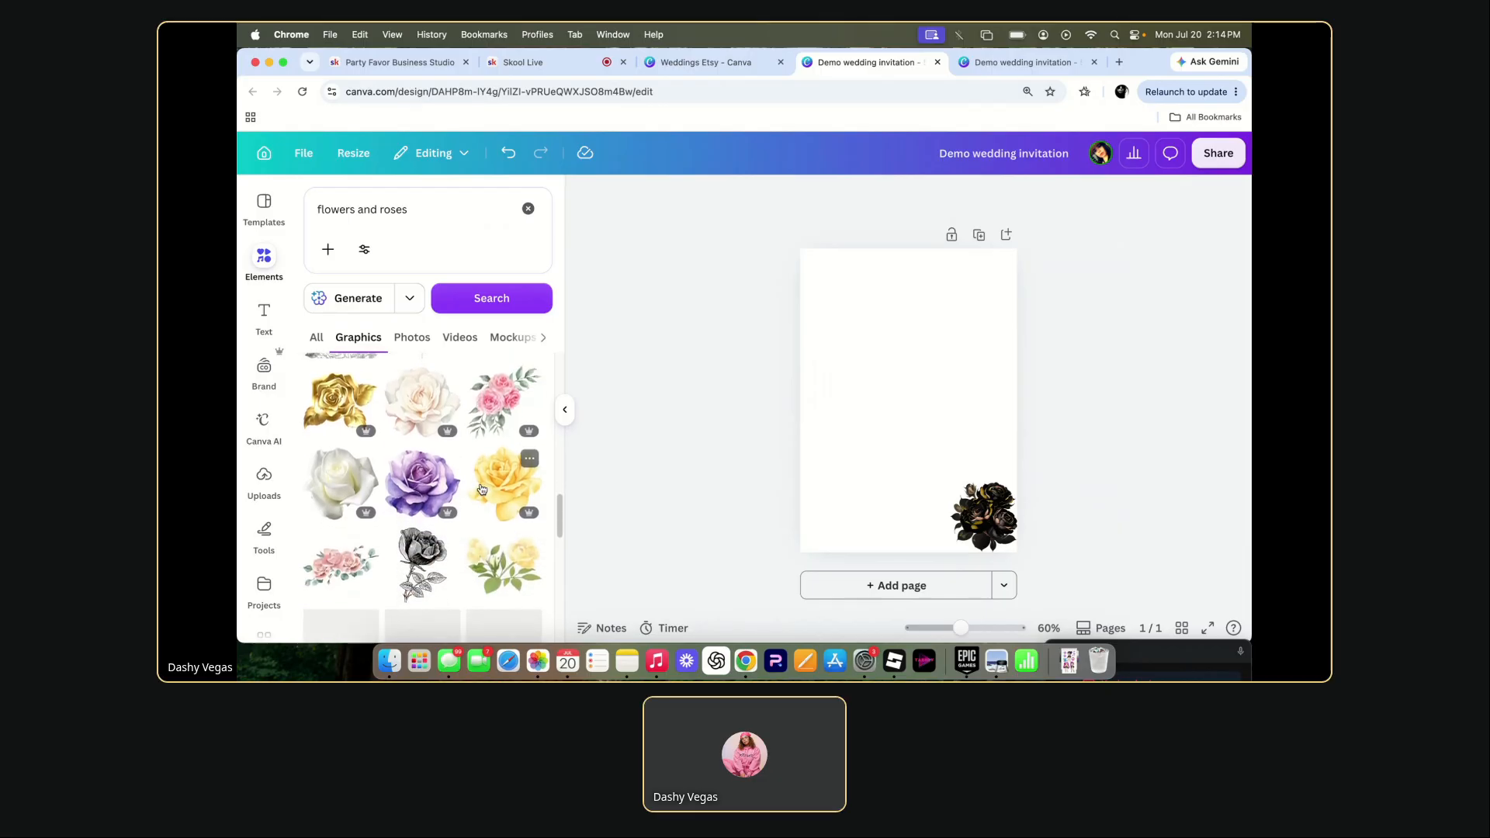
scroll(481, 489, "down", 2)
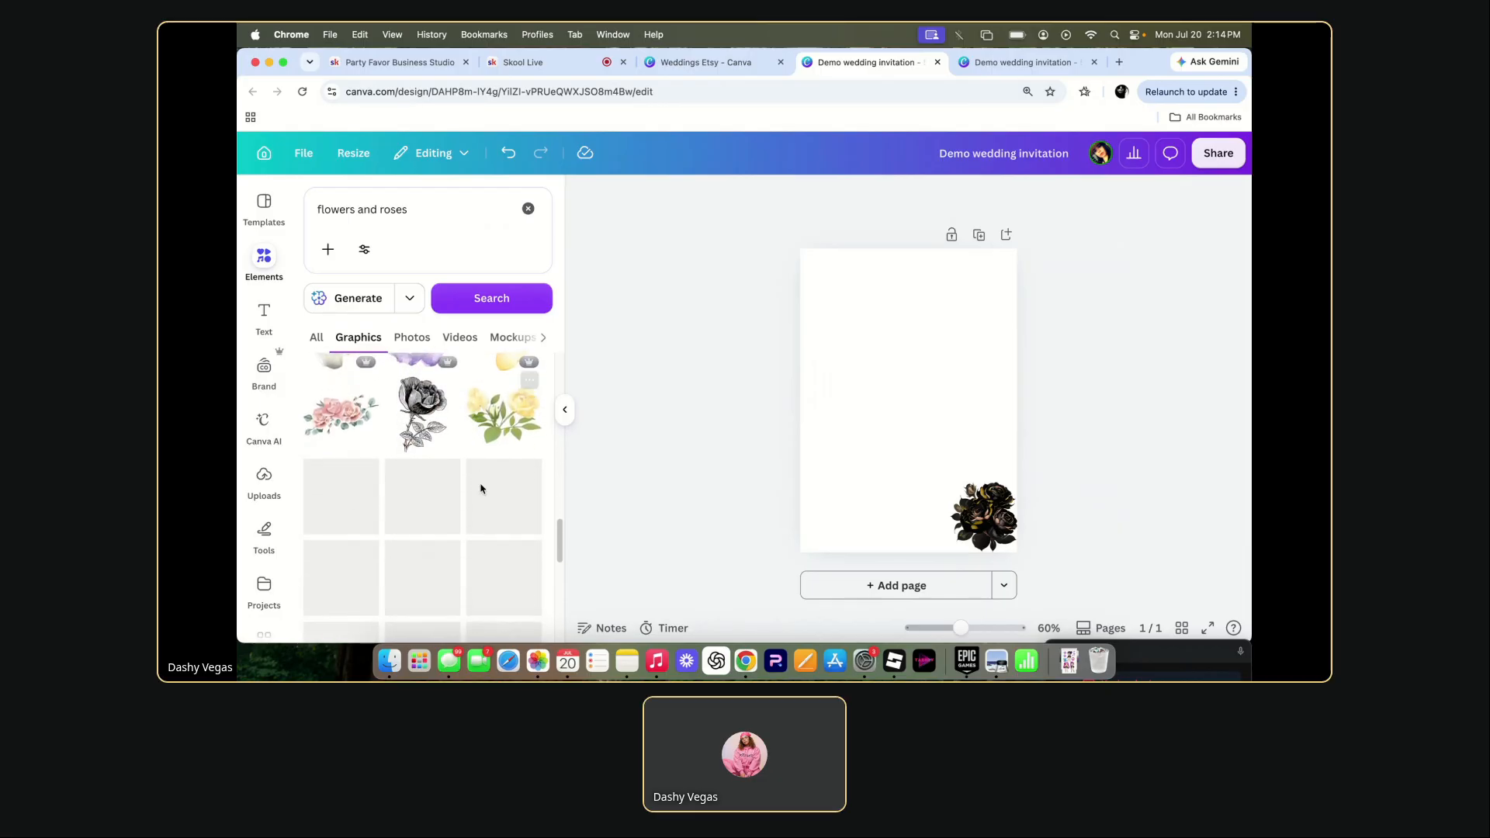
scroll(481, 489, "down", 2)
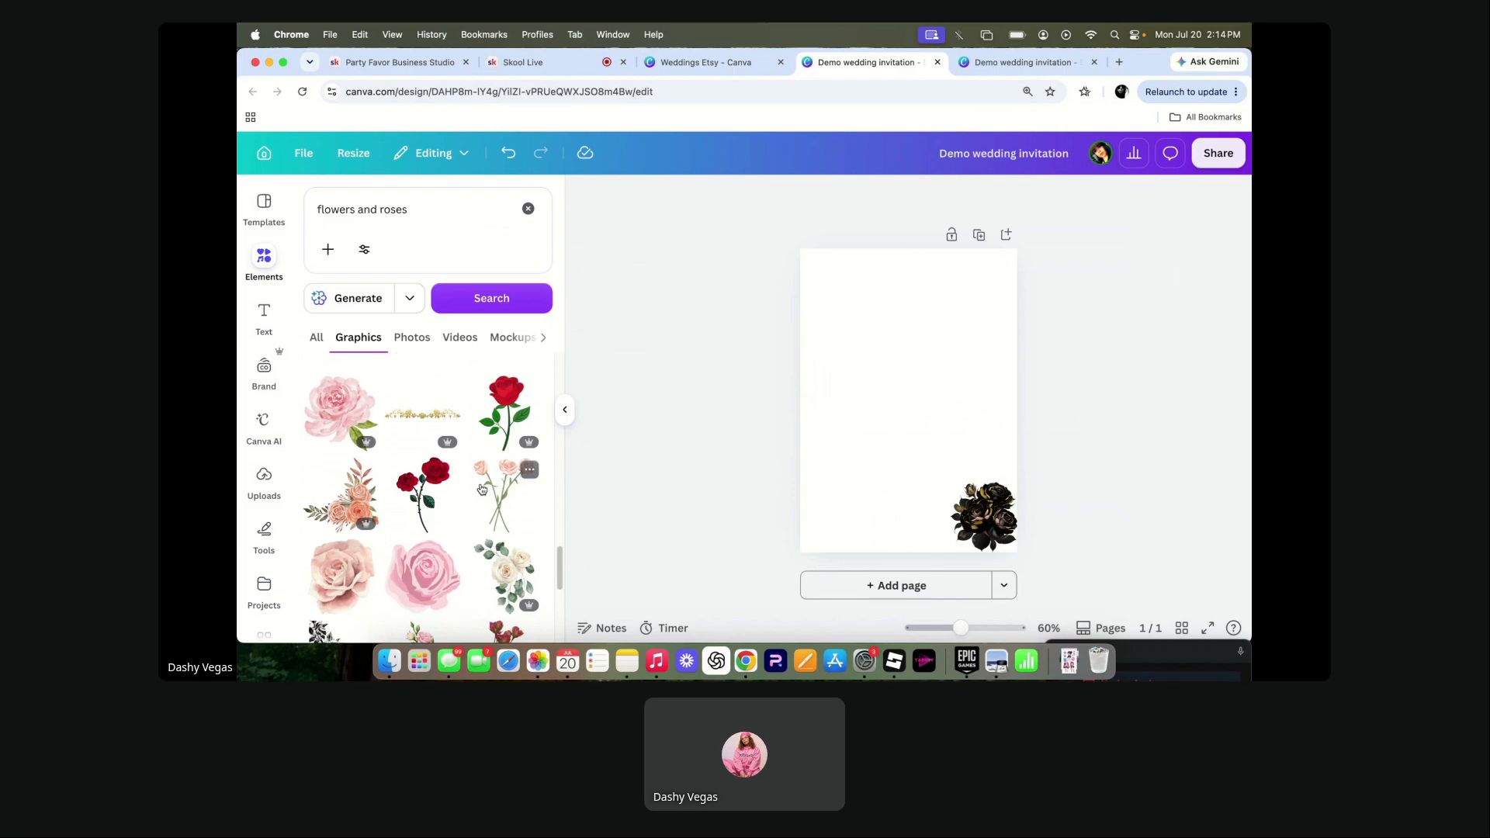
left_click(425, 419)
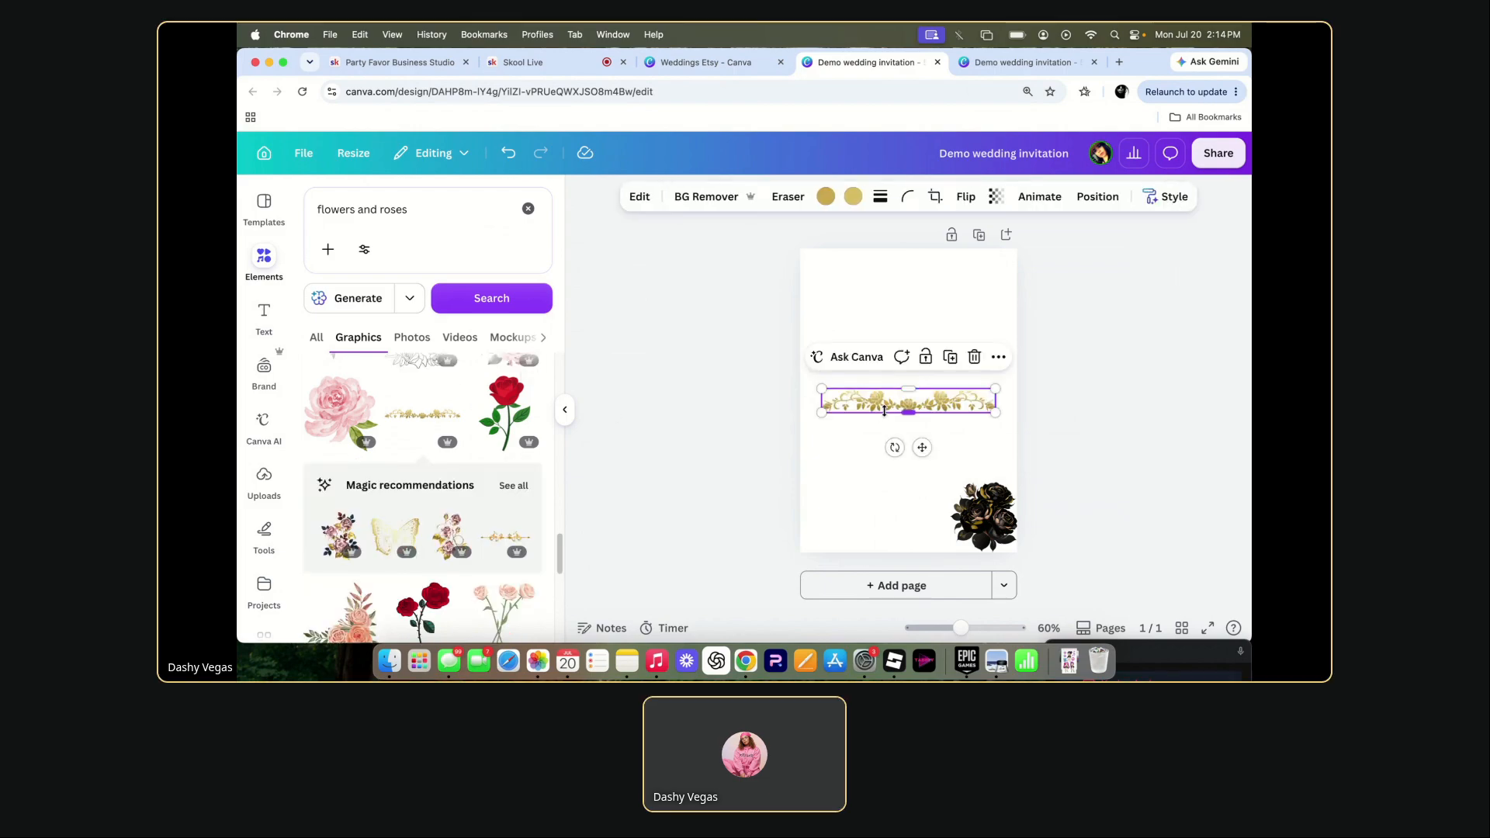
left_click(519, 486)
- Place the gold floral corner ornament in the page's lower-left corner and layer the black rose bouquet in front of it
left_click_drag(475, 456, 828, 524)
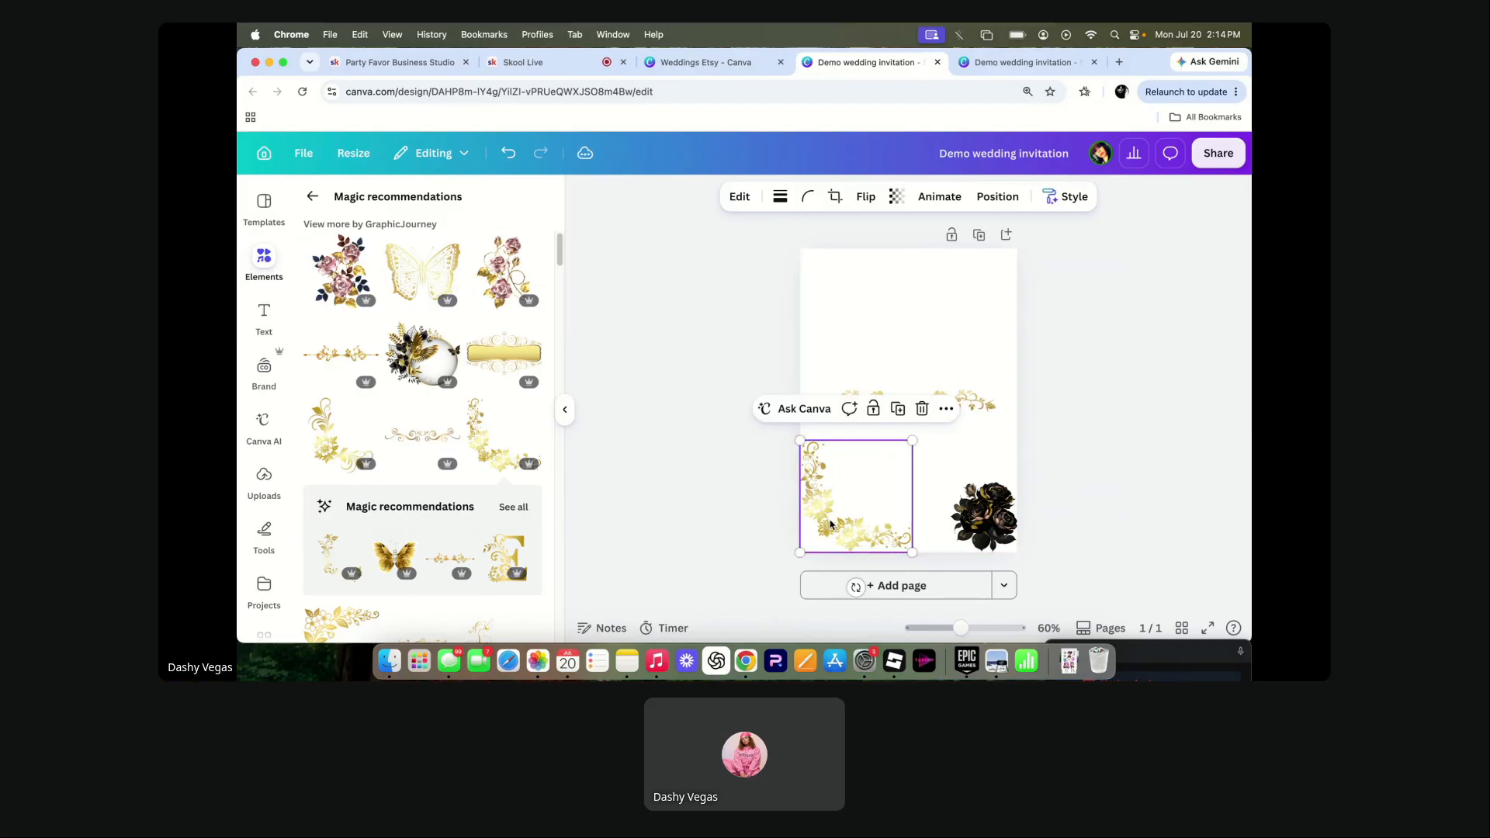
mouse_move(960, 535)
left_mouse_down()
mouse_move(901, 551)
mouse_move(860, 541)
mouse_move(862, 554)
mouse_move(852, 537)
left_mouse_up()
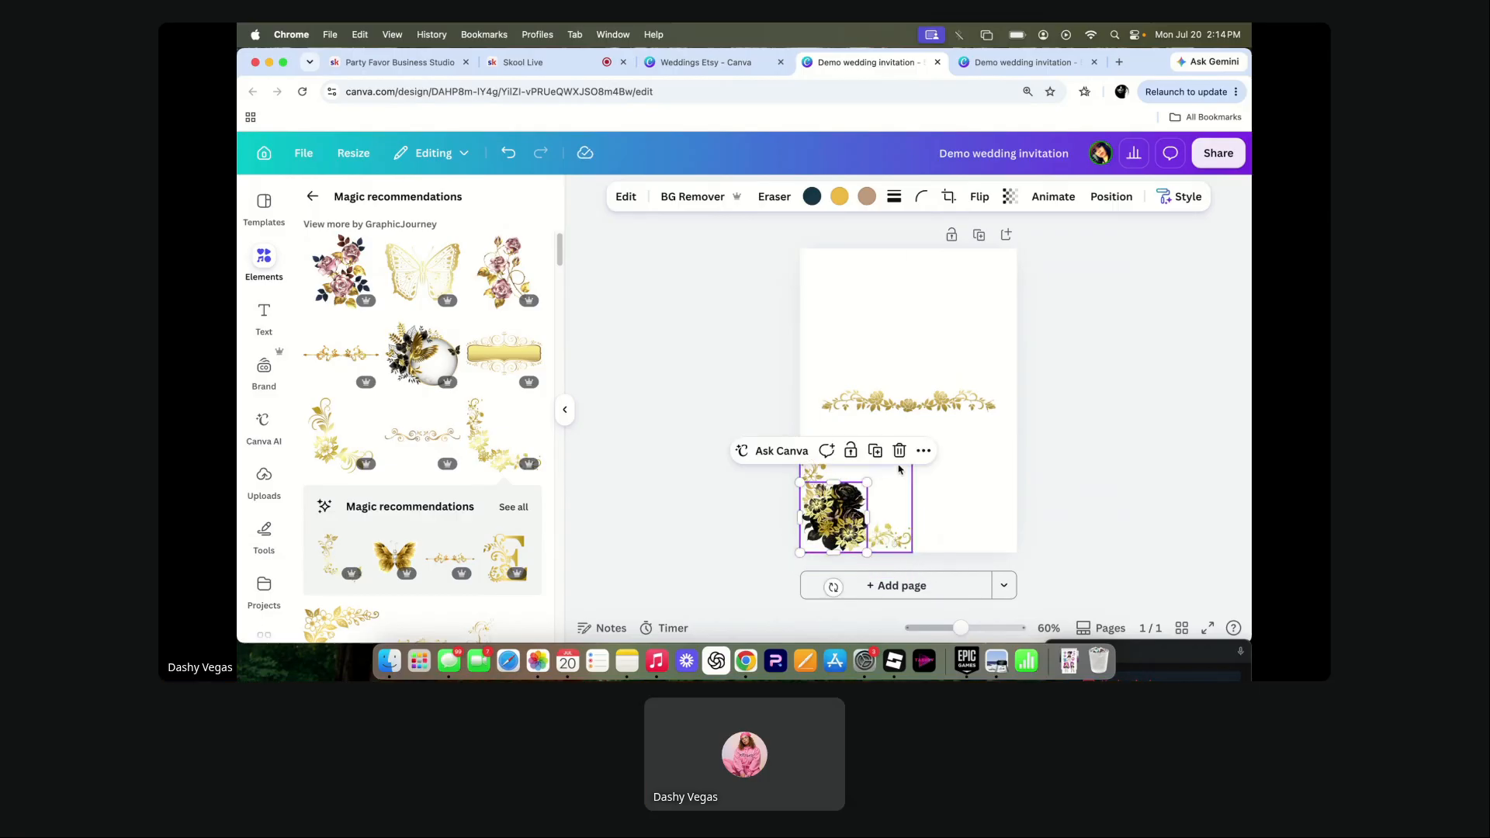
left_click(924, 451)
mouse_move(977, 293)
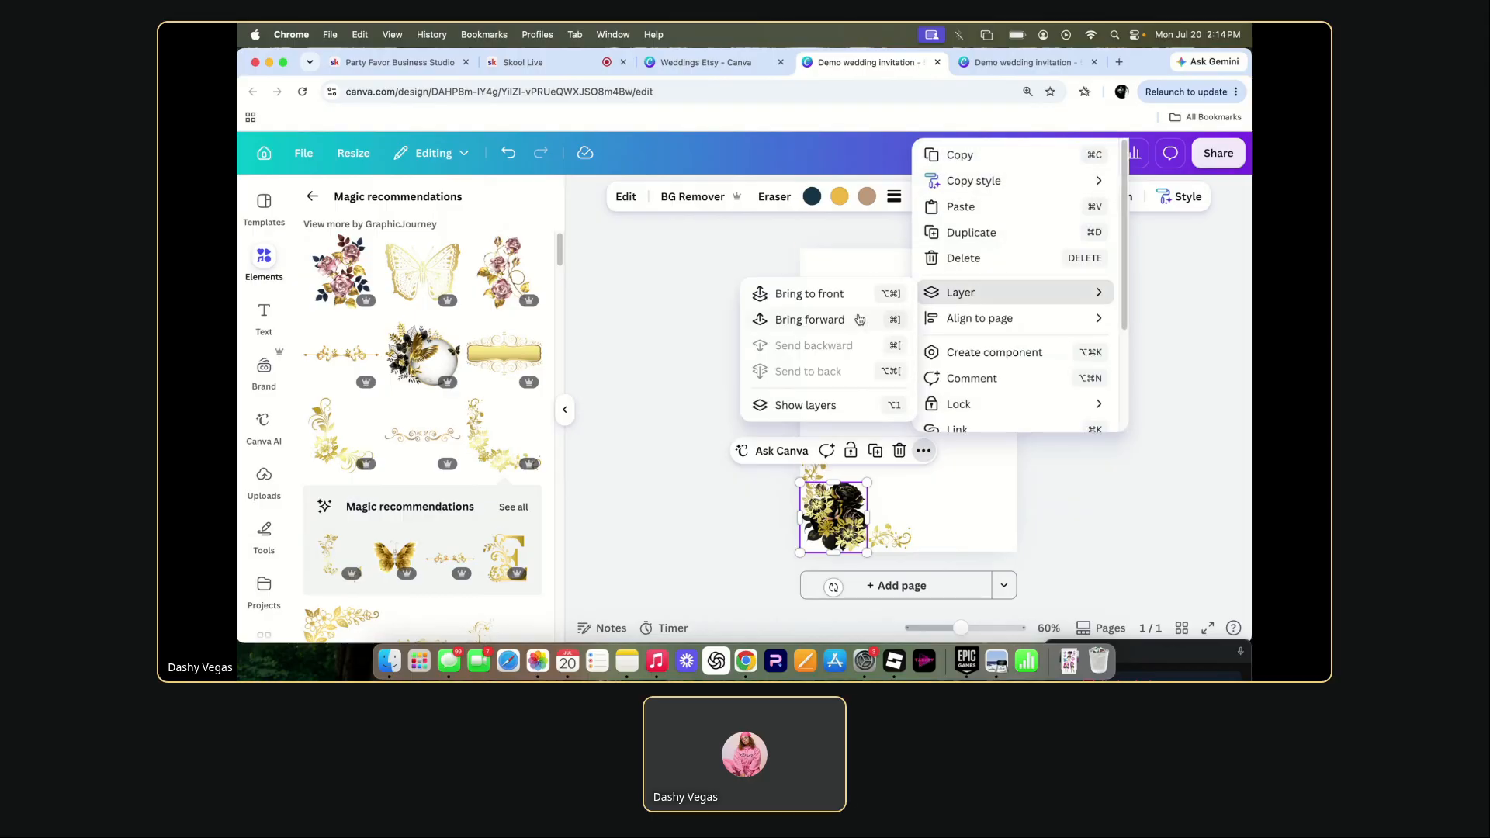
left_click(828, 321)
left_click(708, 522)
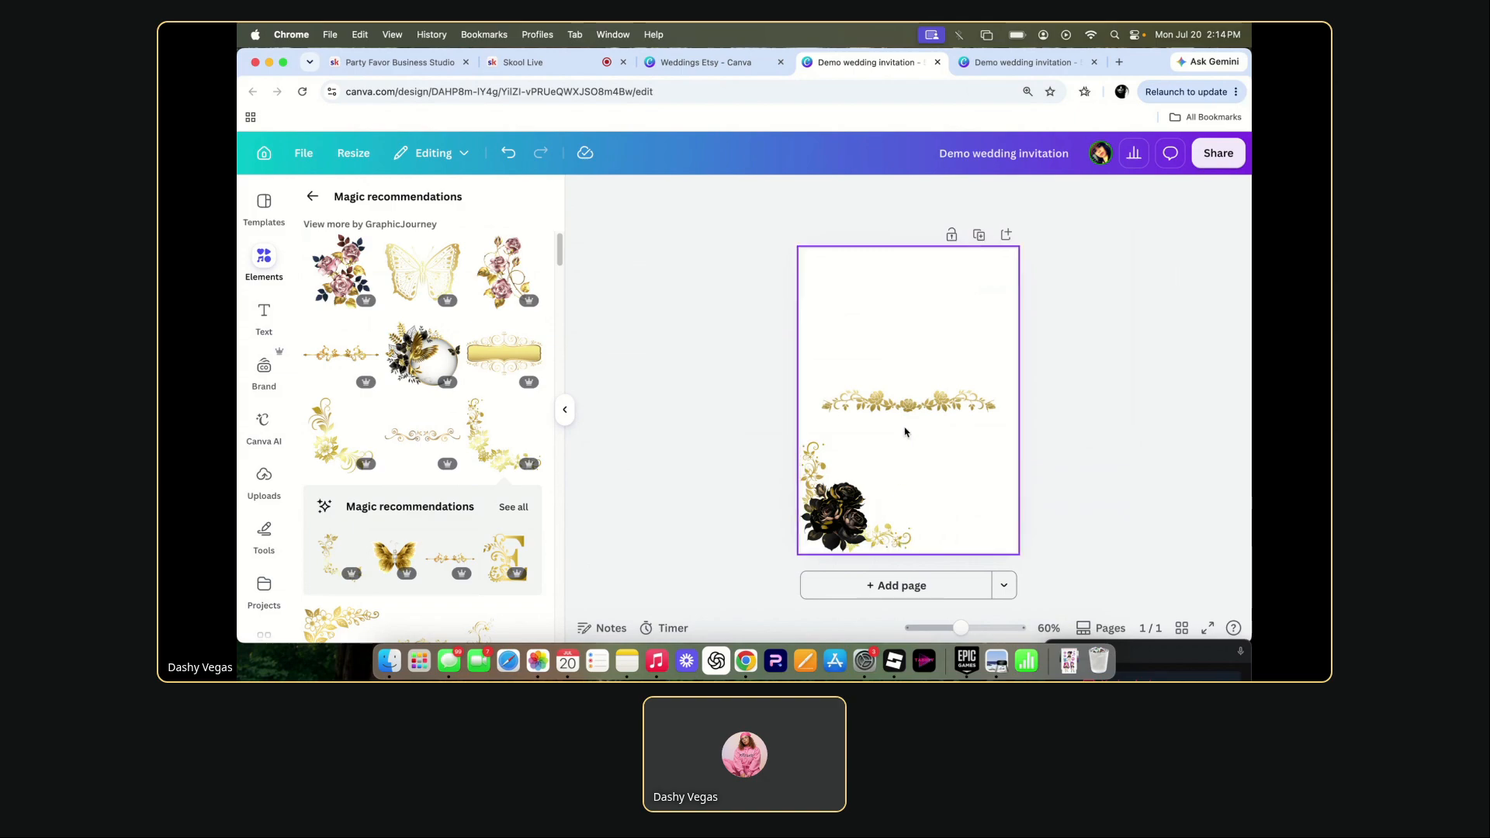
- Delete the gold floral divider and group the gold corner ornament with the black rose bouquet
left_click(953, 397)
left_click(977, 357)
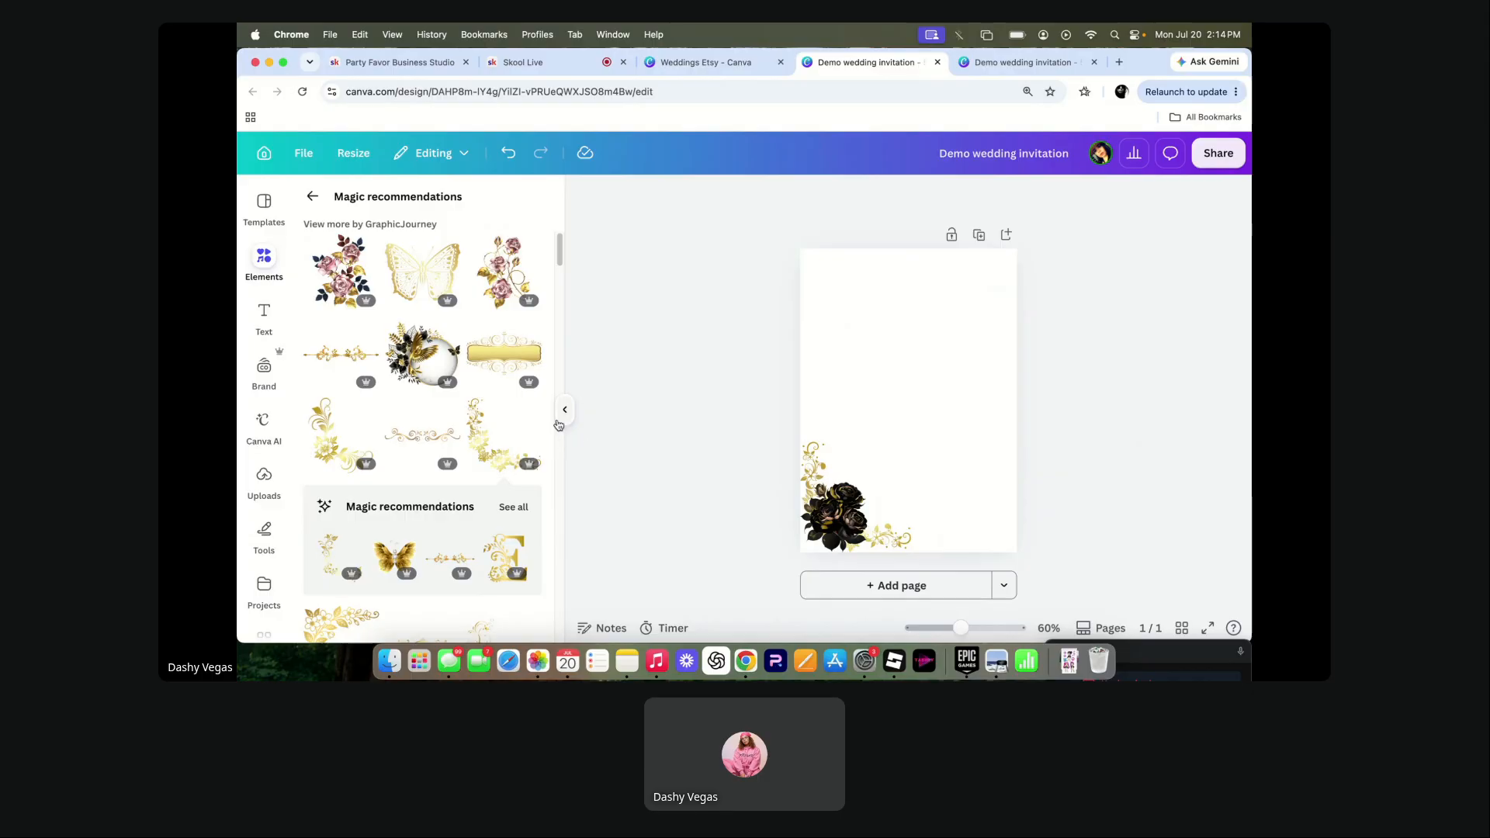
left_click_drag(763, 395, 895, 488)
left_click(801, 410)
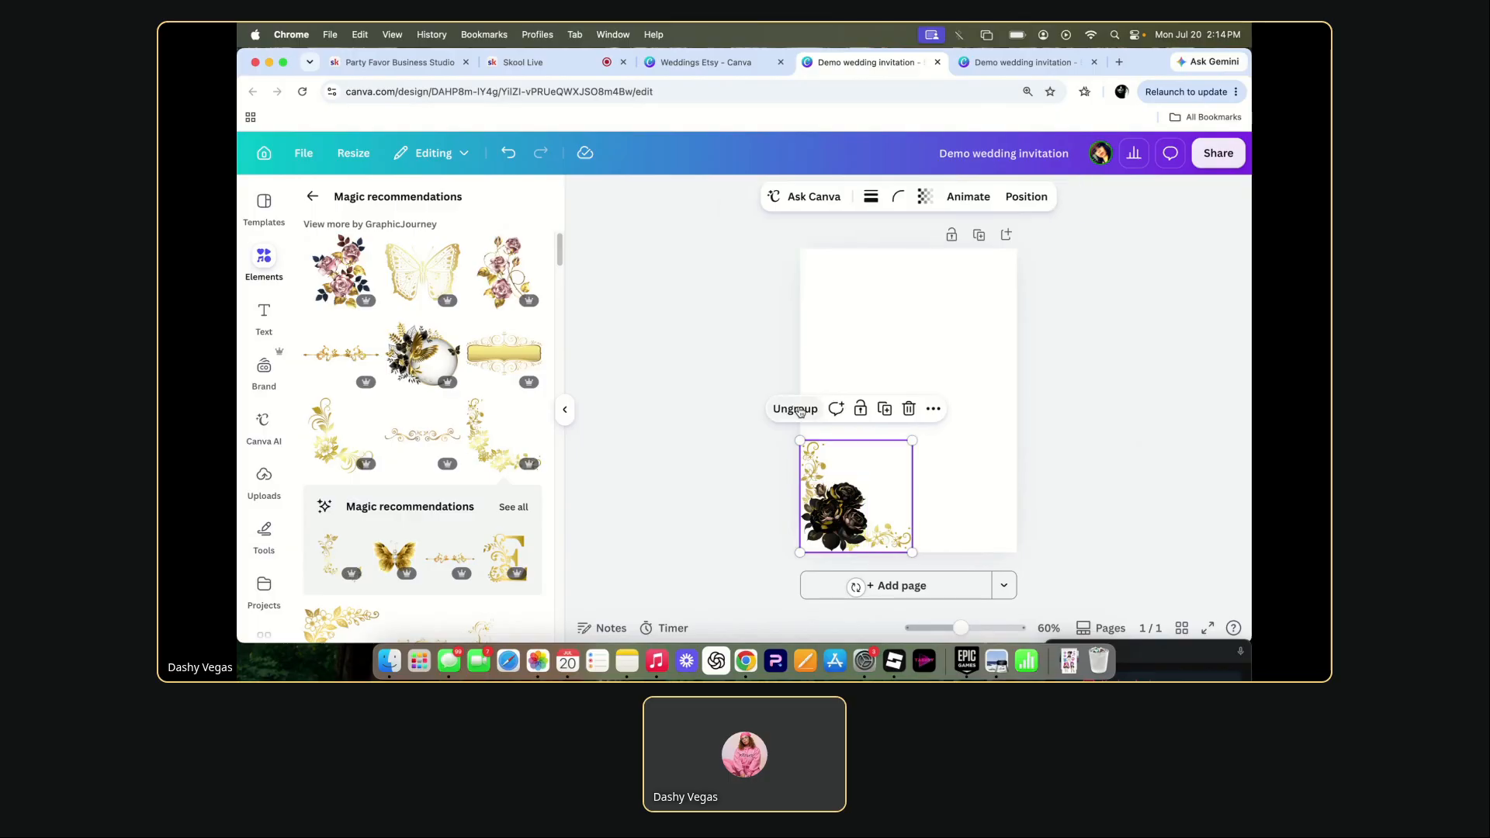
- Duplicate the grouped floral corner and move the copy to the upper-right area of the page
left_click(904, 410)
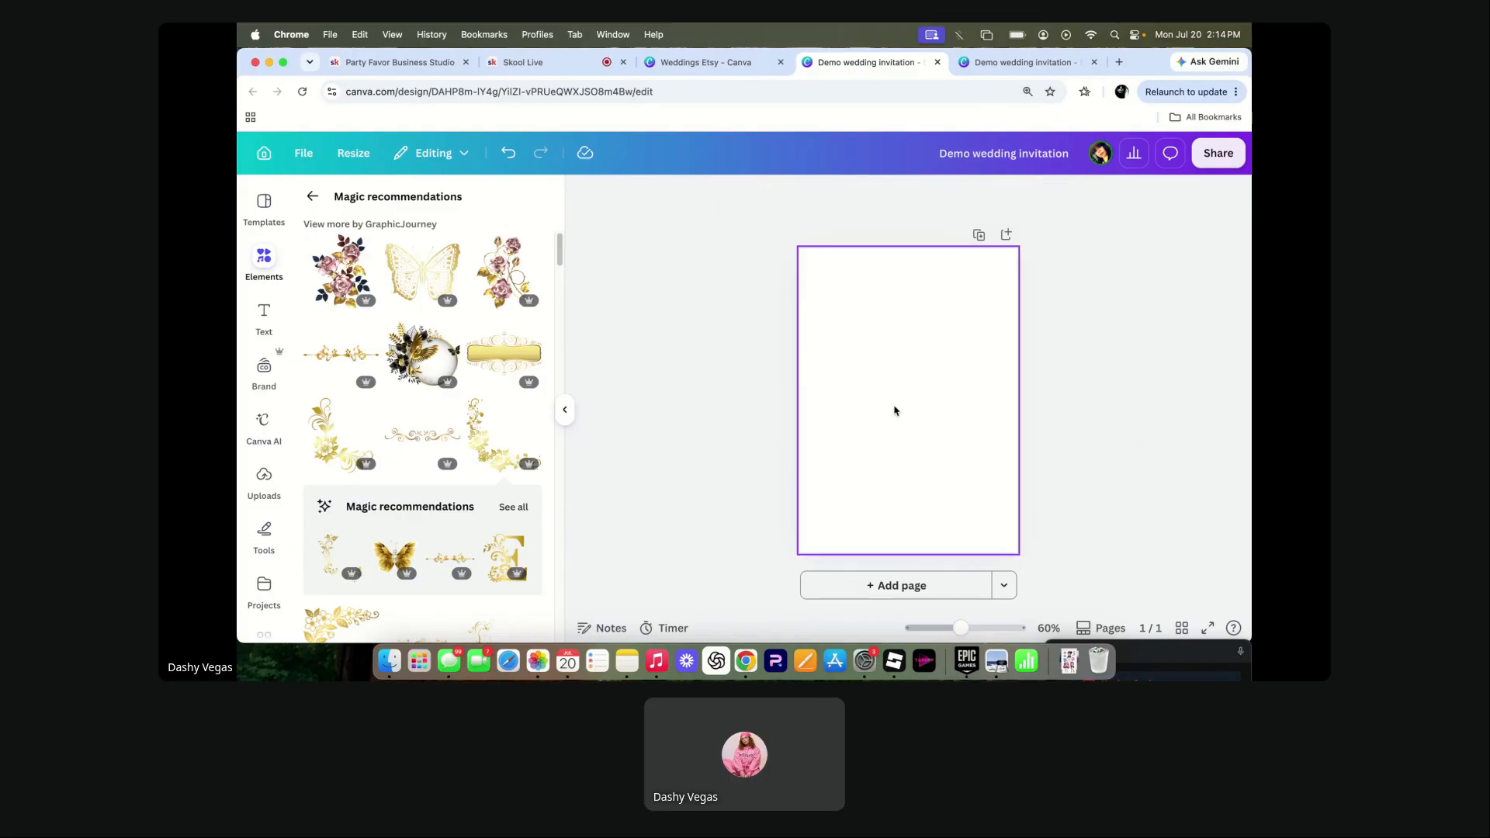
left_click(509, 153)
left_click(814, 466)
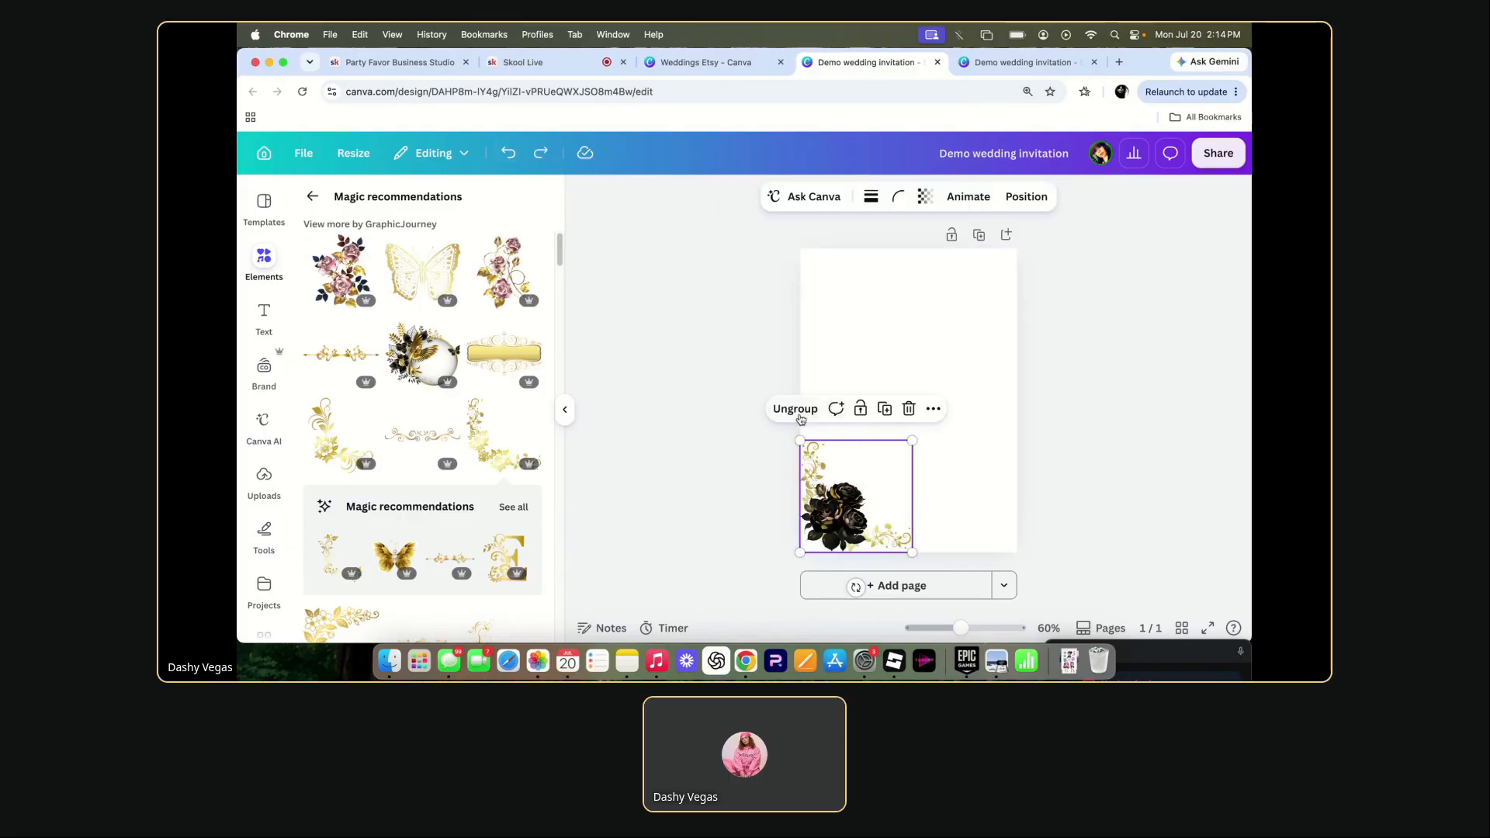
left_click(884, 409)
left_click_drag(835, 513, 923, 328)
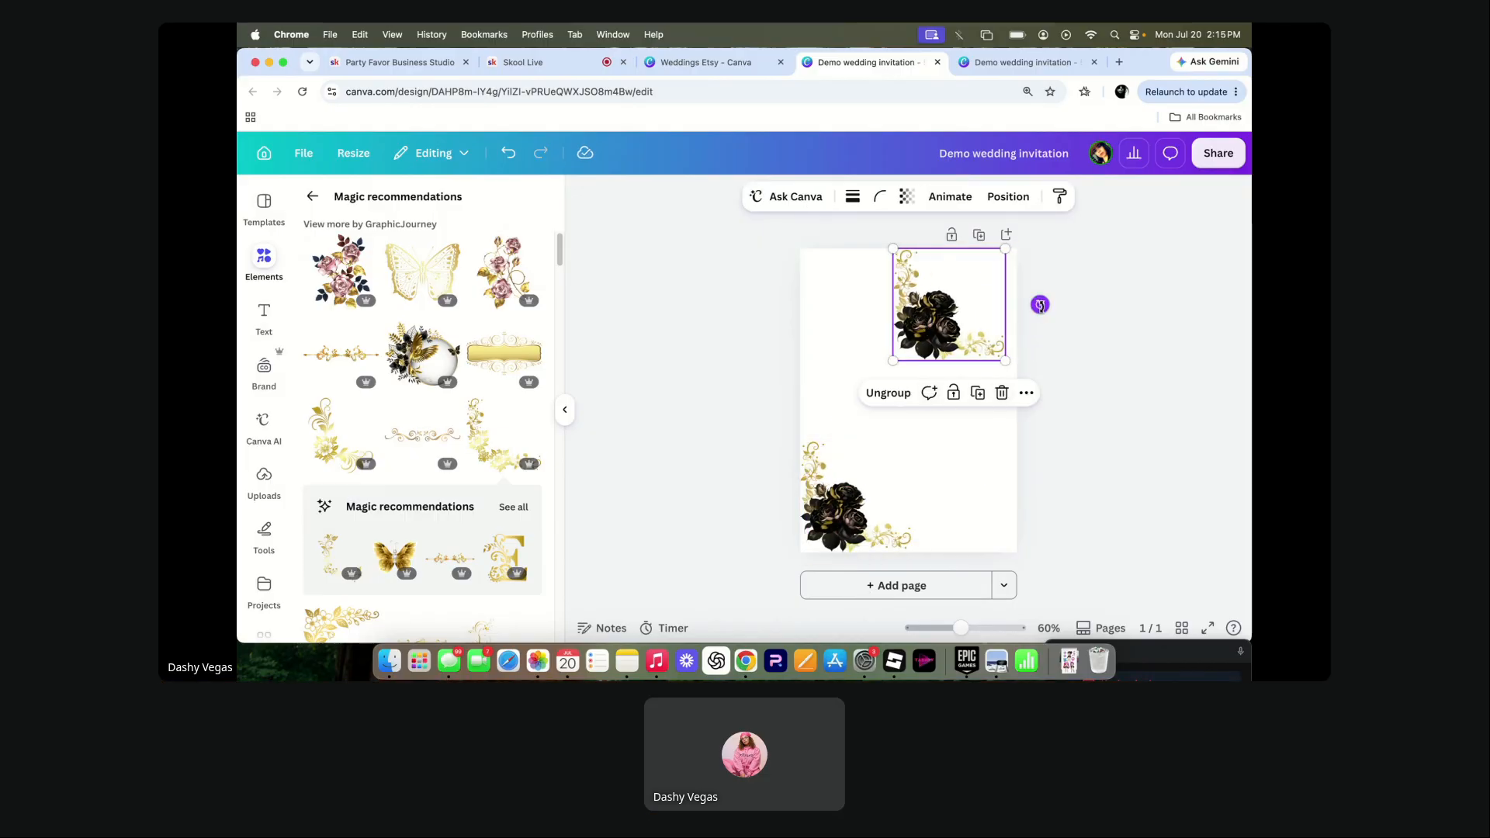
- Rotate the copied floral corner group half a turn and fit it flush into the page's upper-right corner
left_click_drag(1040, 305, 897, 308)
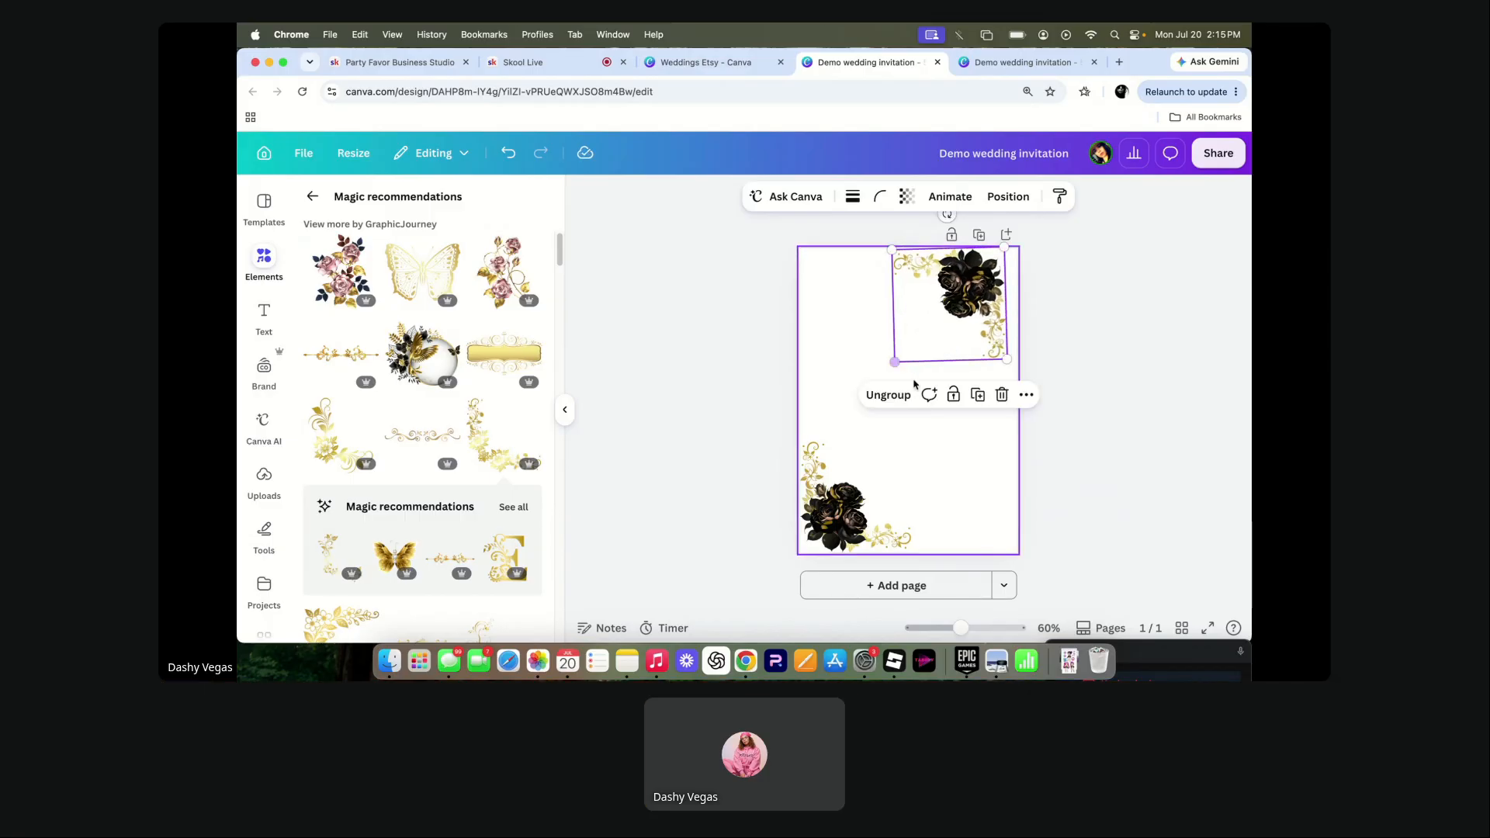
left_click_drag(946, 214, 948, 214)
left_click_drag(946, 299, 958, 297)
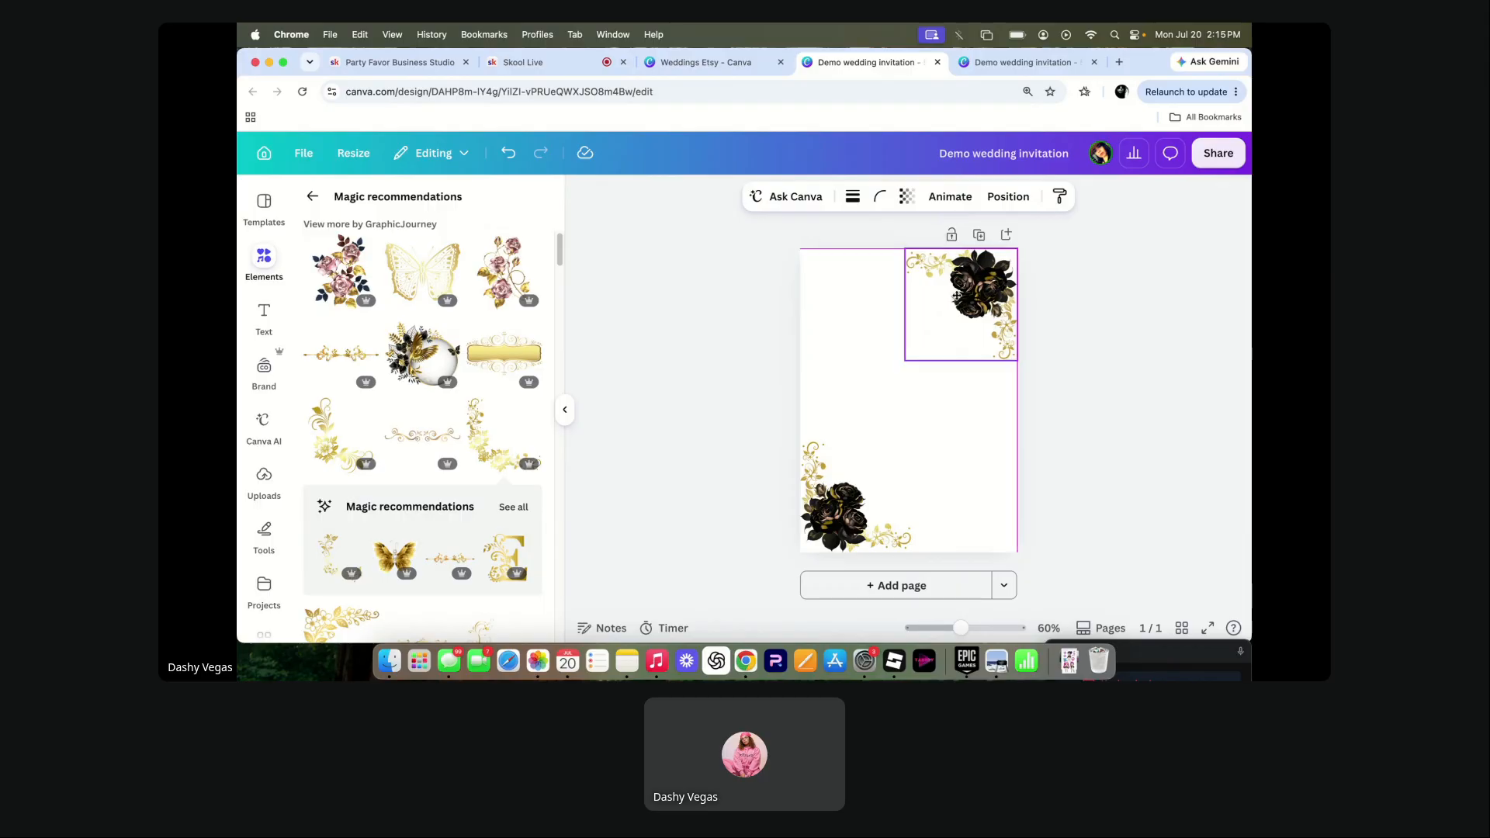
left_click(708, 322)
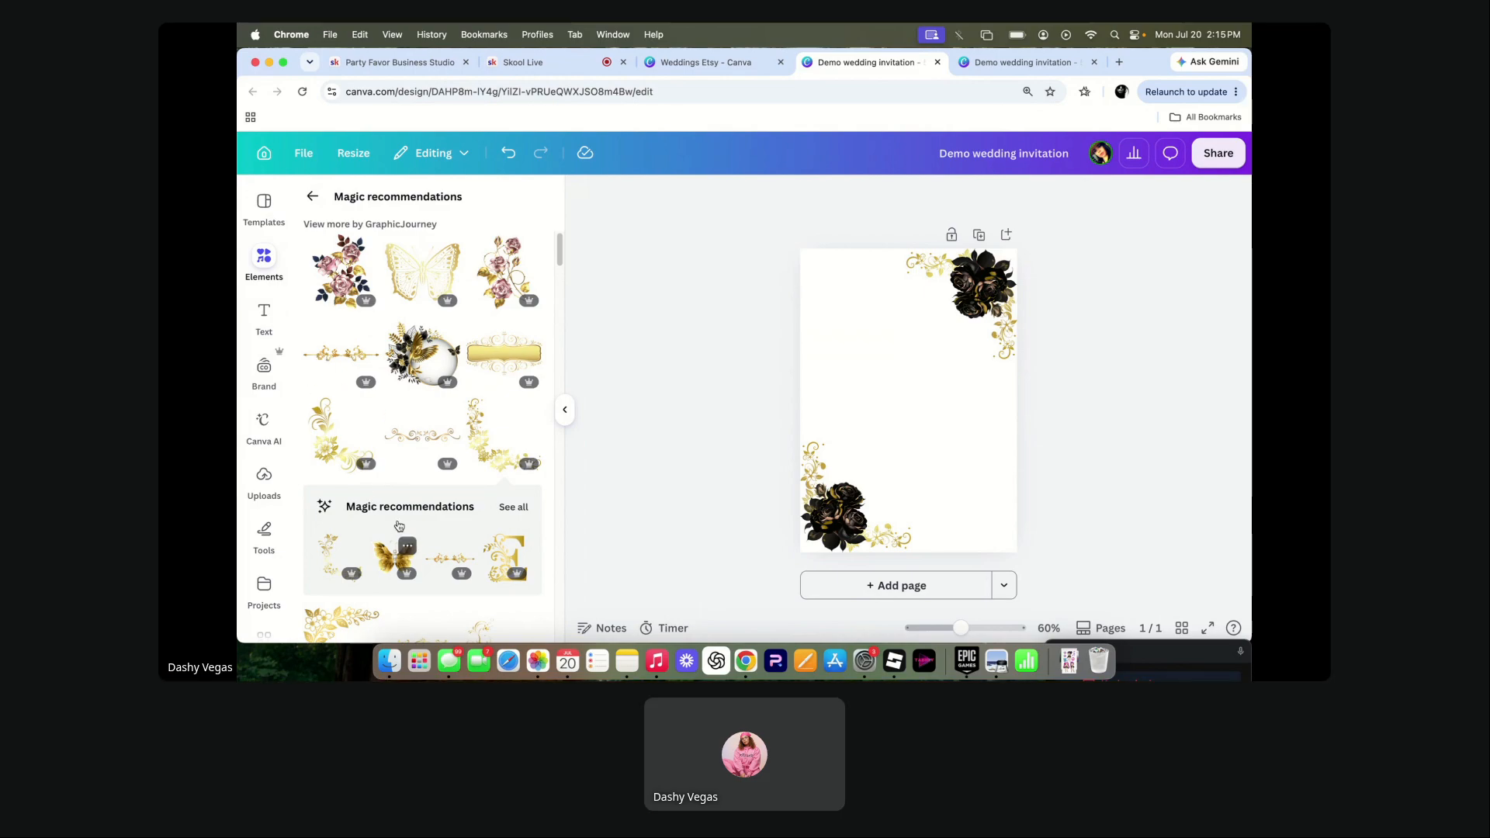
- Look through the magic recommendations for a gold divider or border graphic that suits the page's sides
scroll(399, 527, "down", 5)
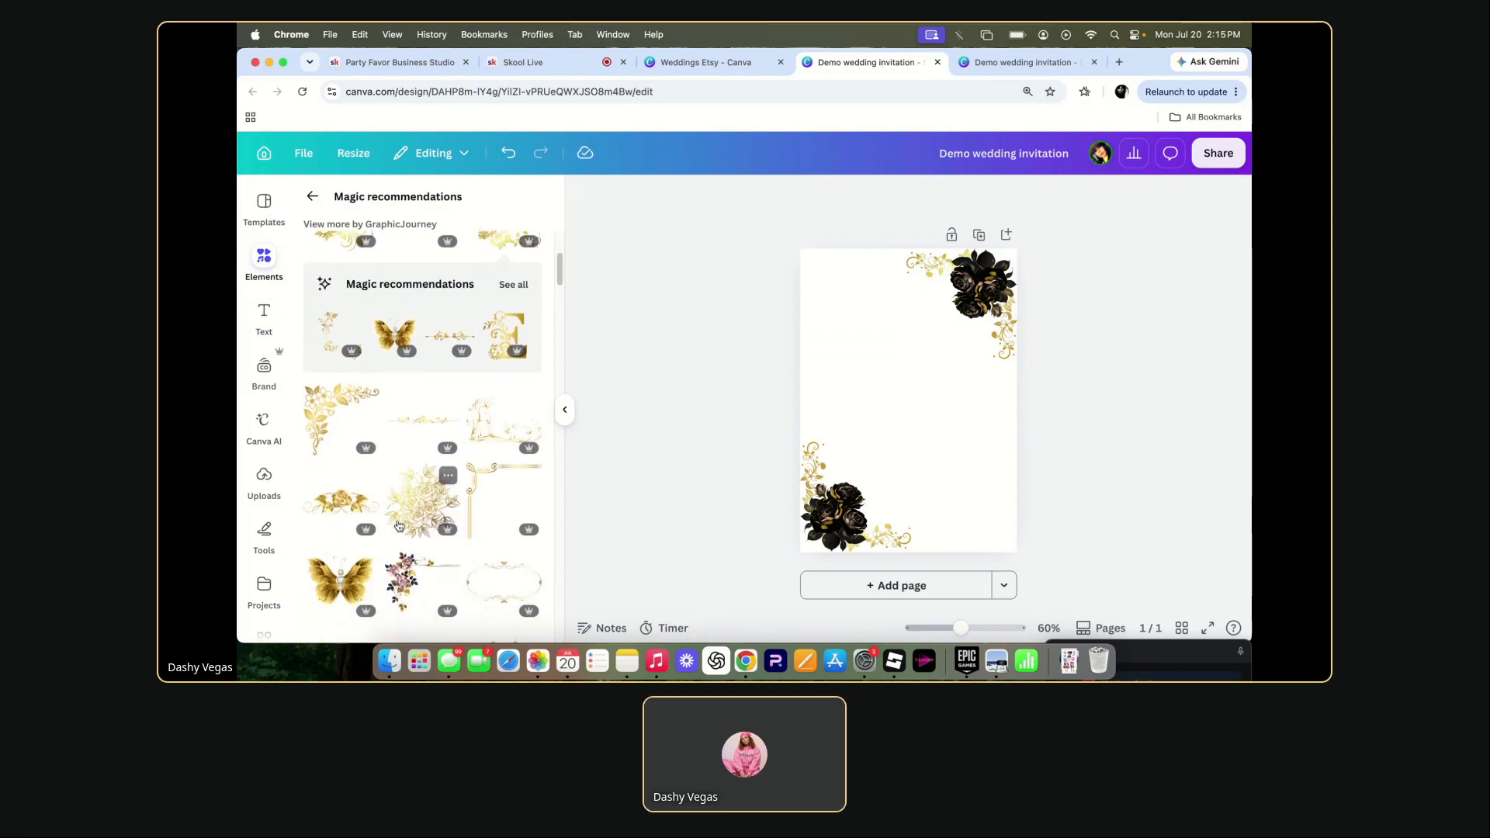
scroll(399, 526, "down", 2)
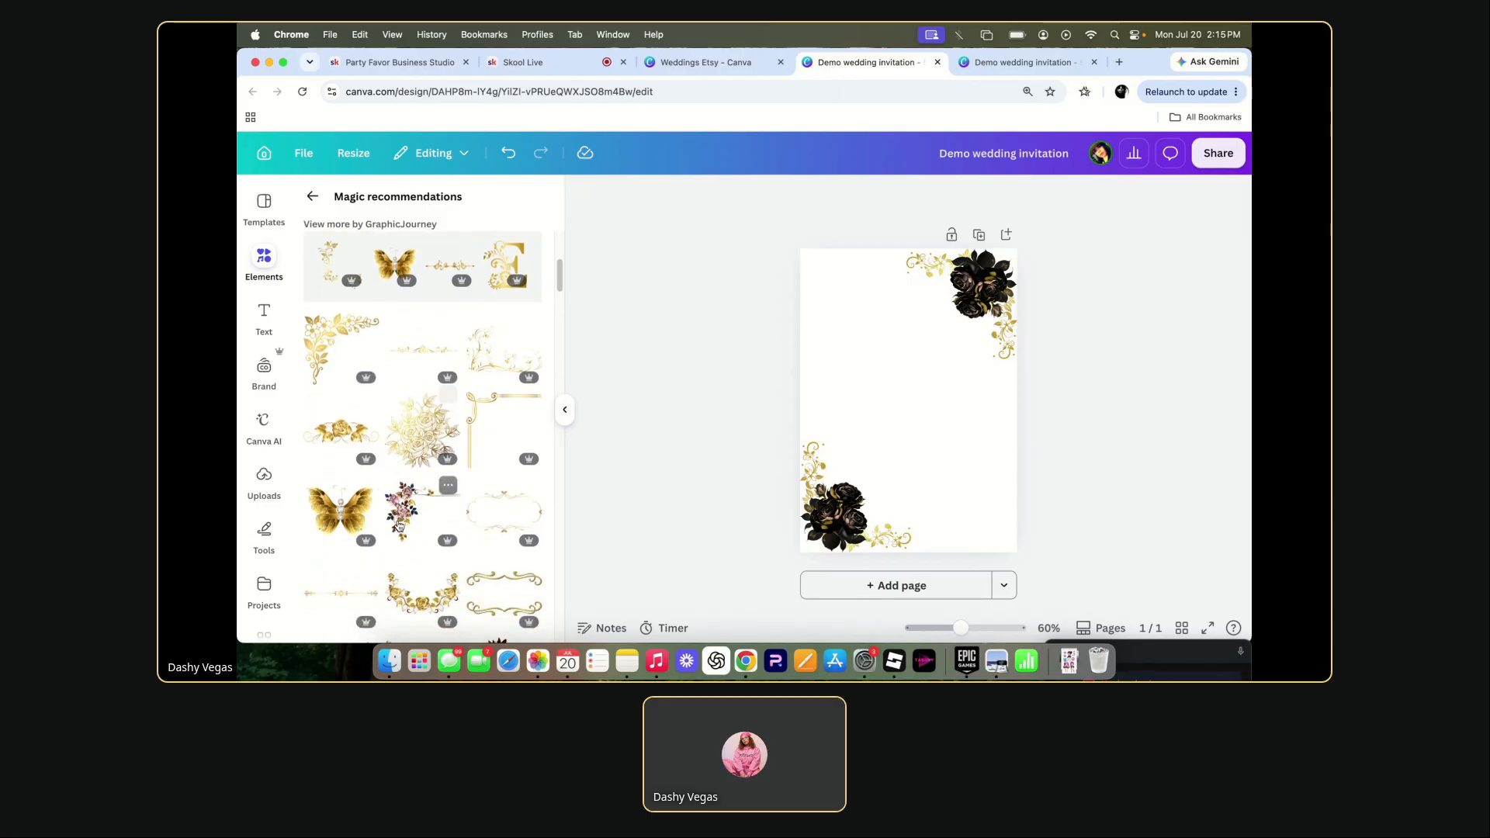
scroll(399, 526, "down", 3)
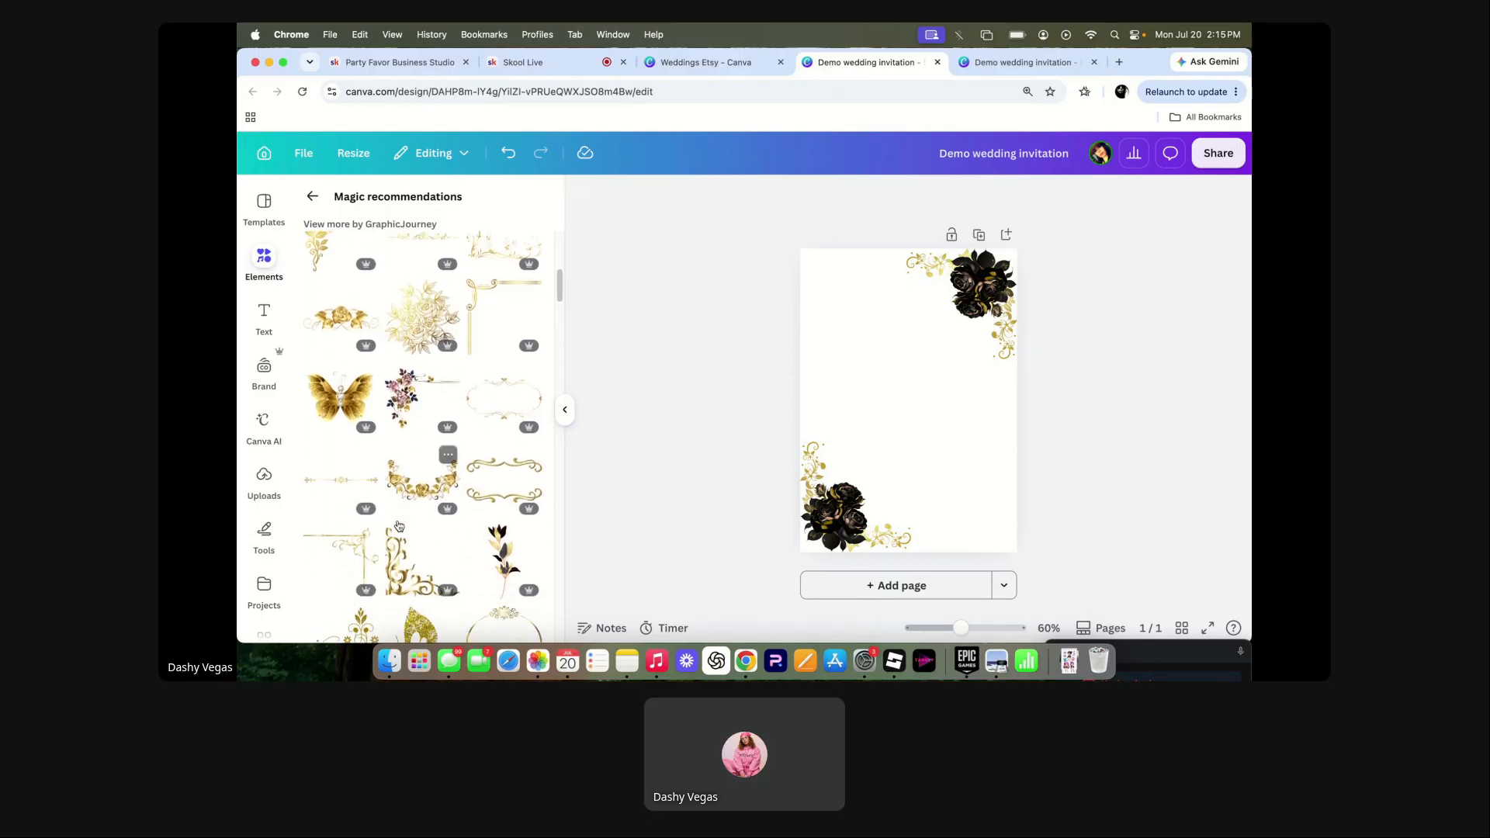
scroll(399, 526, "down", 2)
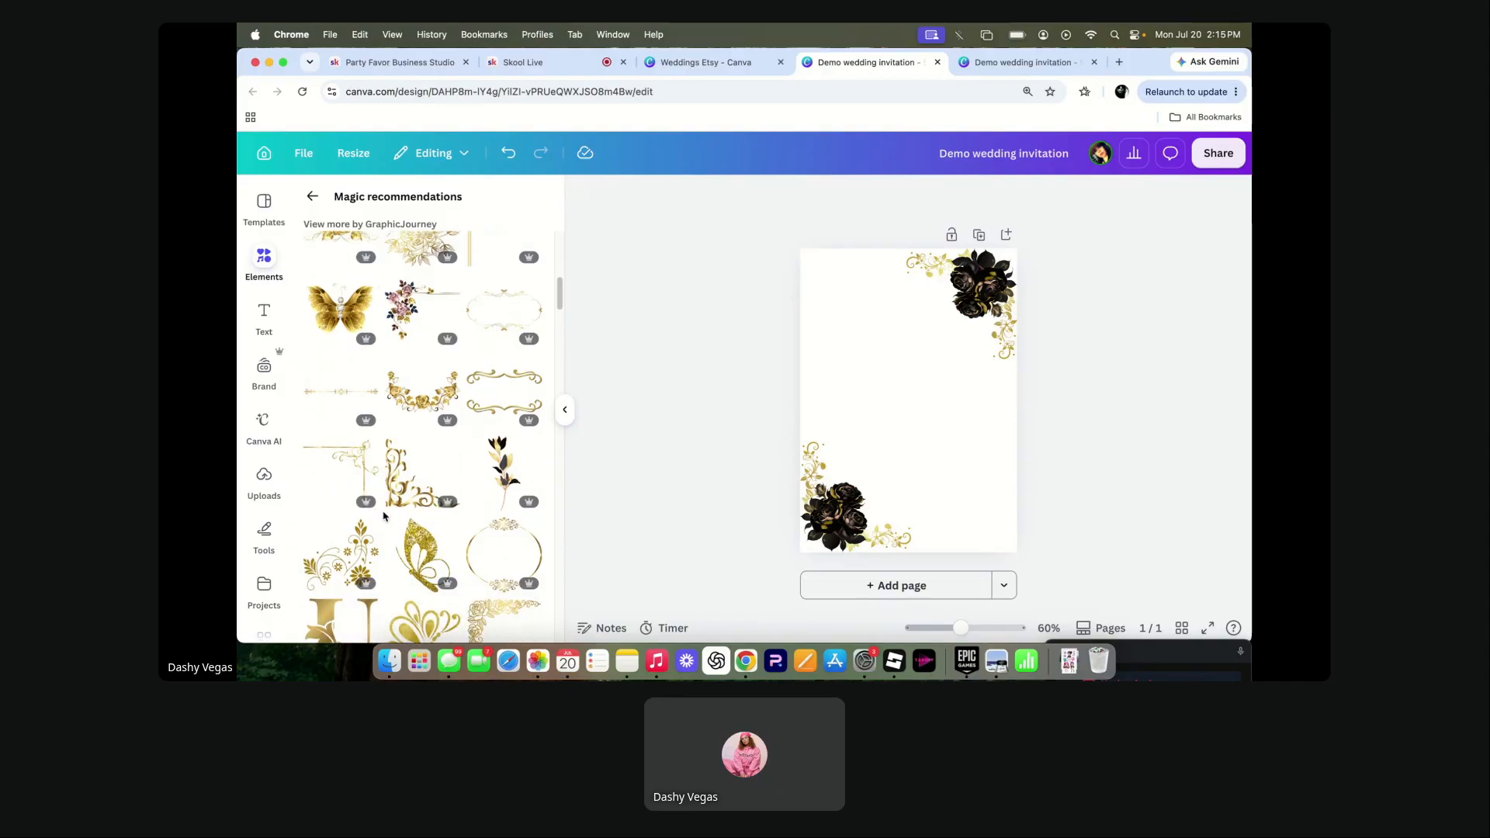
scroll(384, 517, "down", 4)
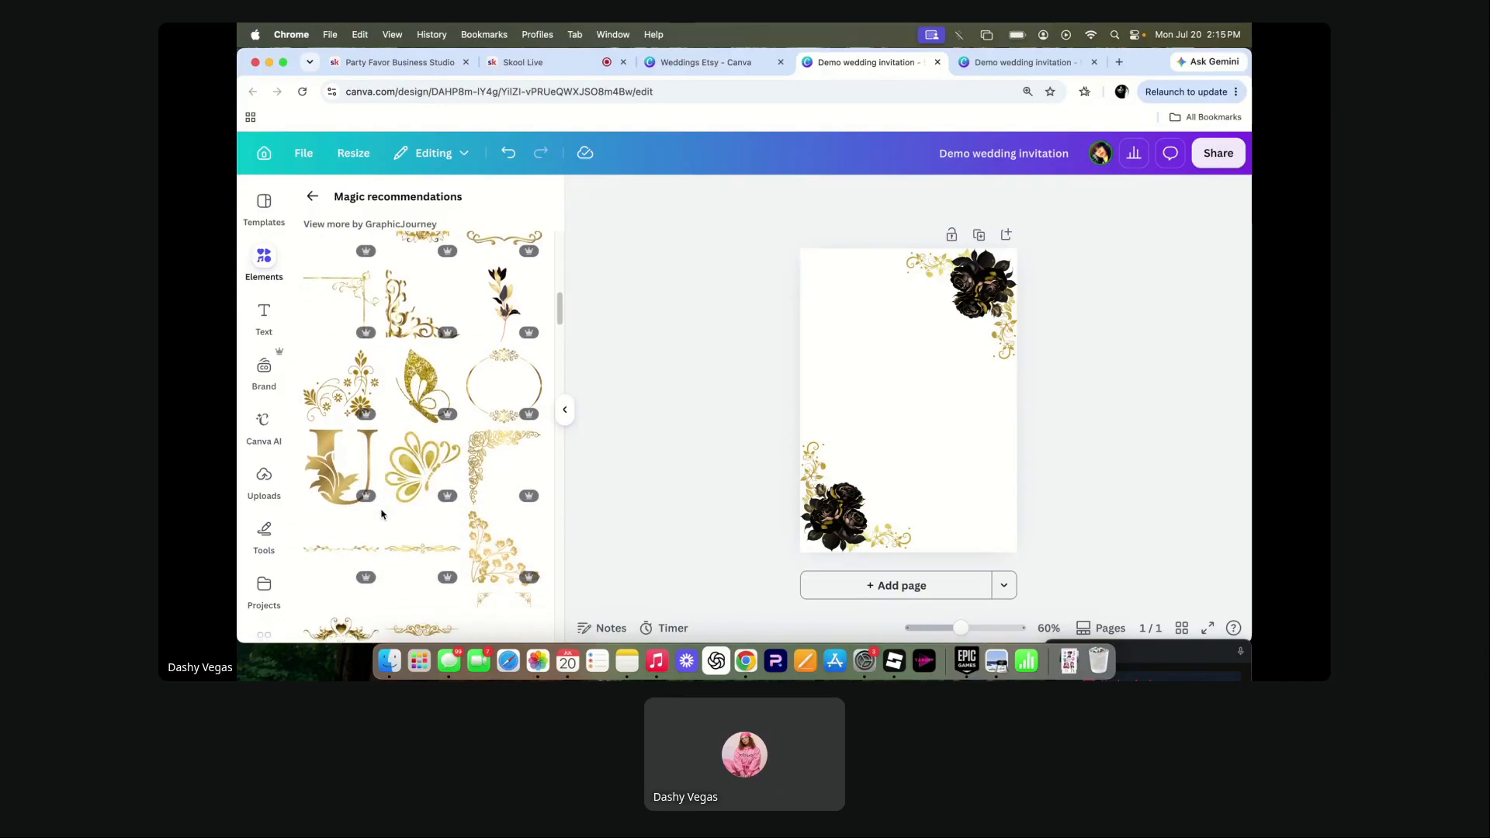
scroll(381, 514, "down", 3)
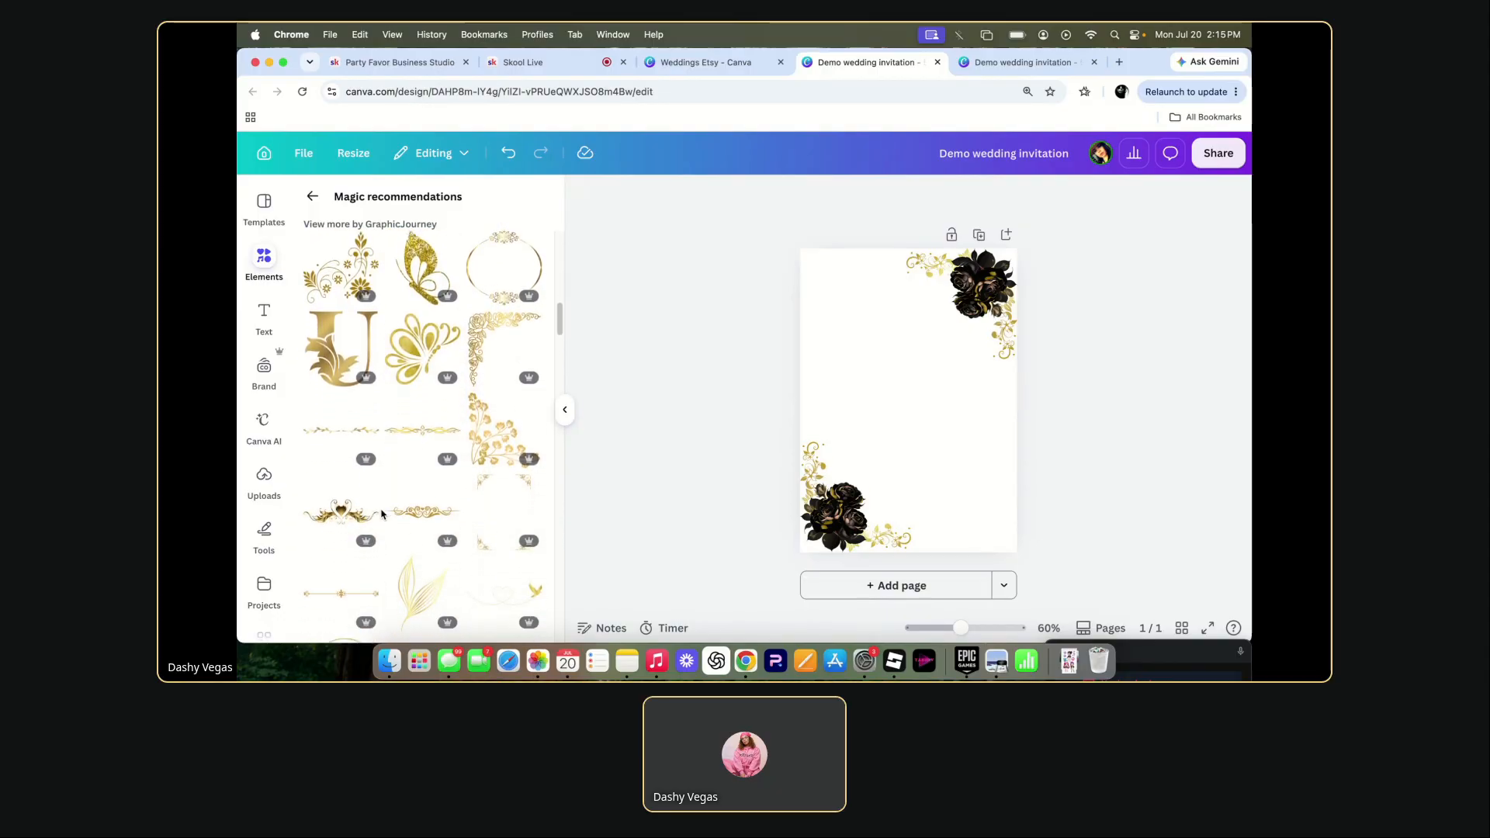
scroll(381, 514, "up", 12)
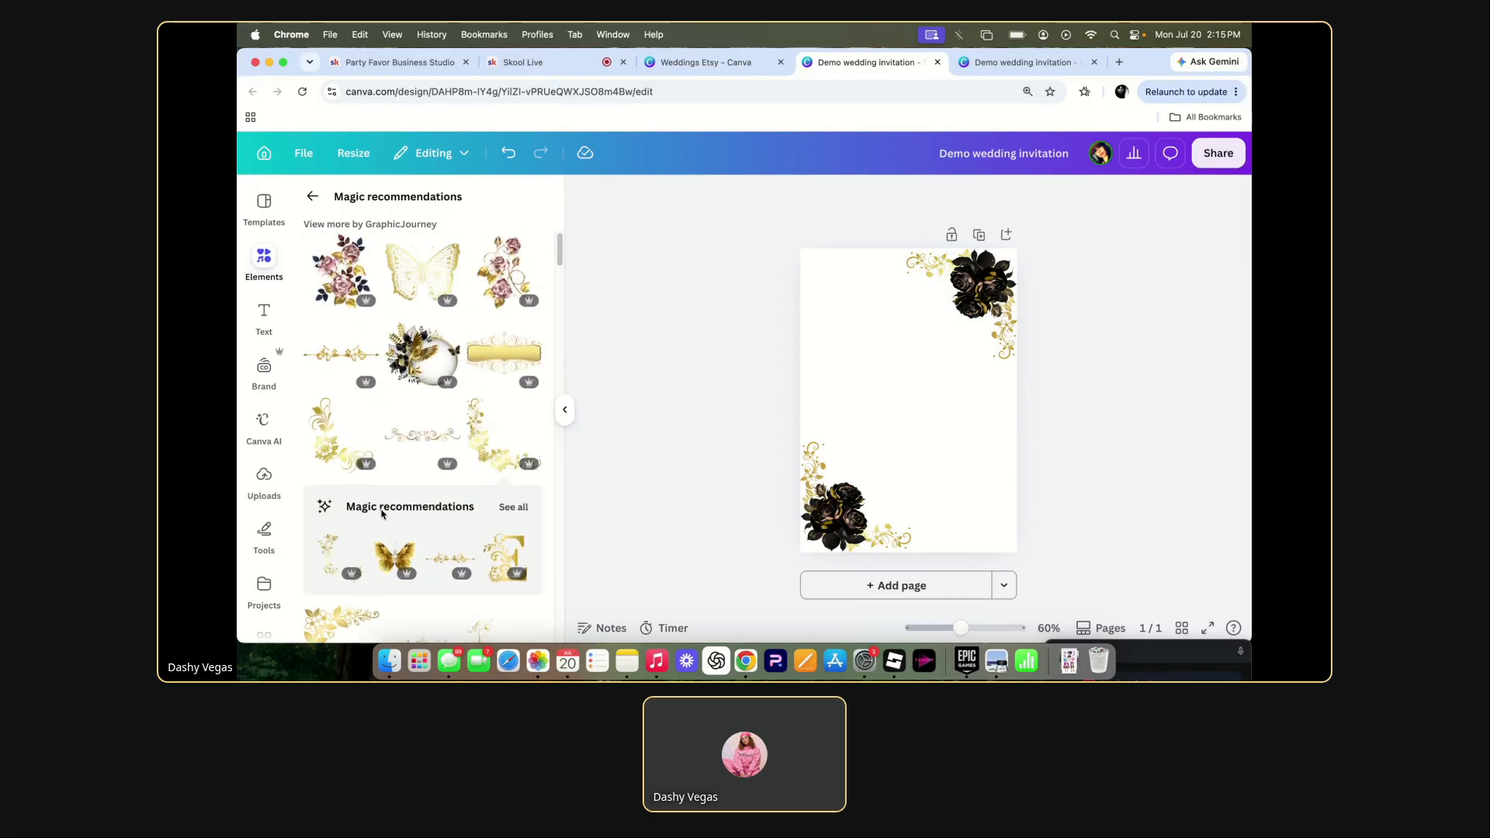
scroll(382, 568, "down", 5)
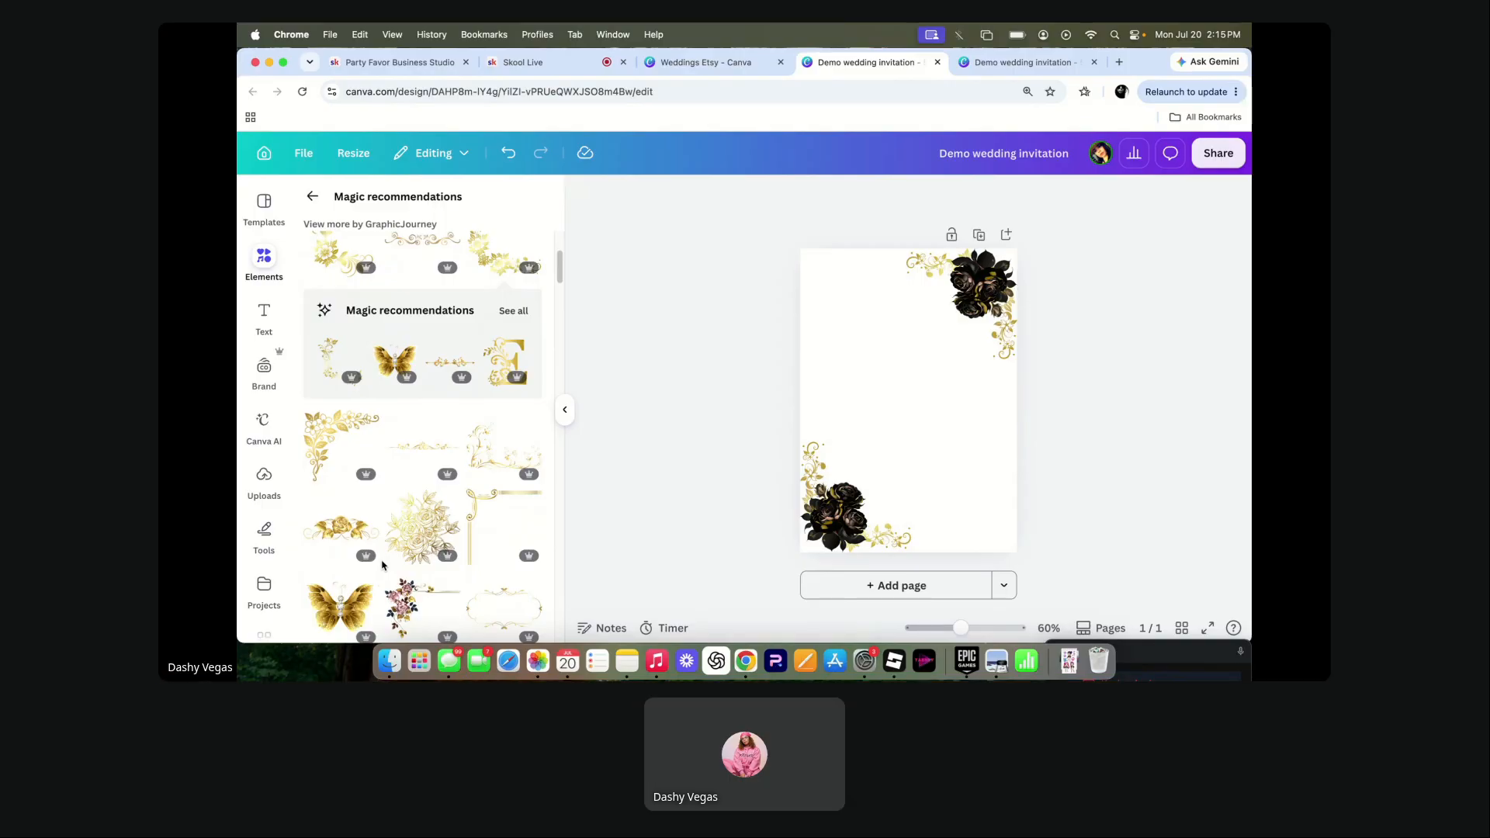
scroll(381, 564, "down", 3)
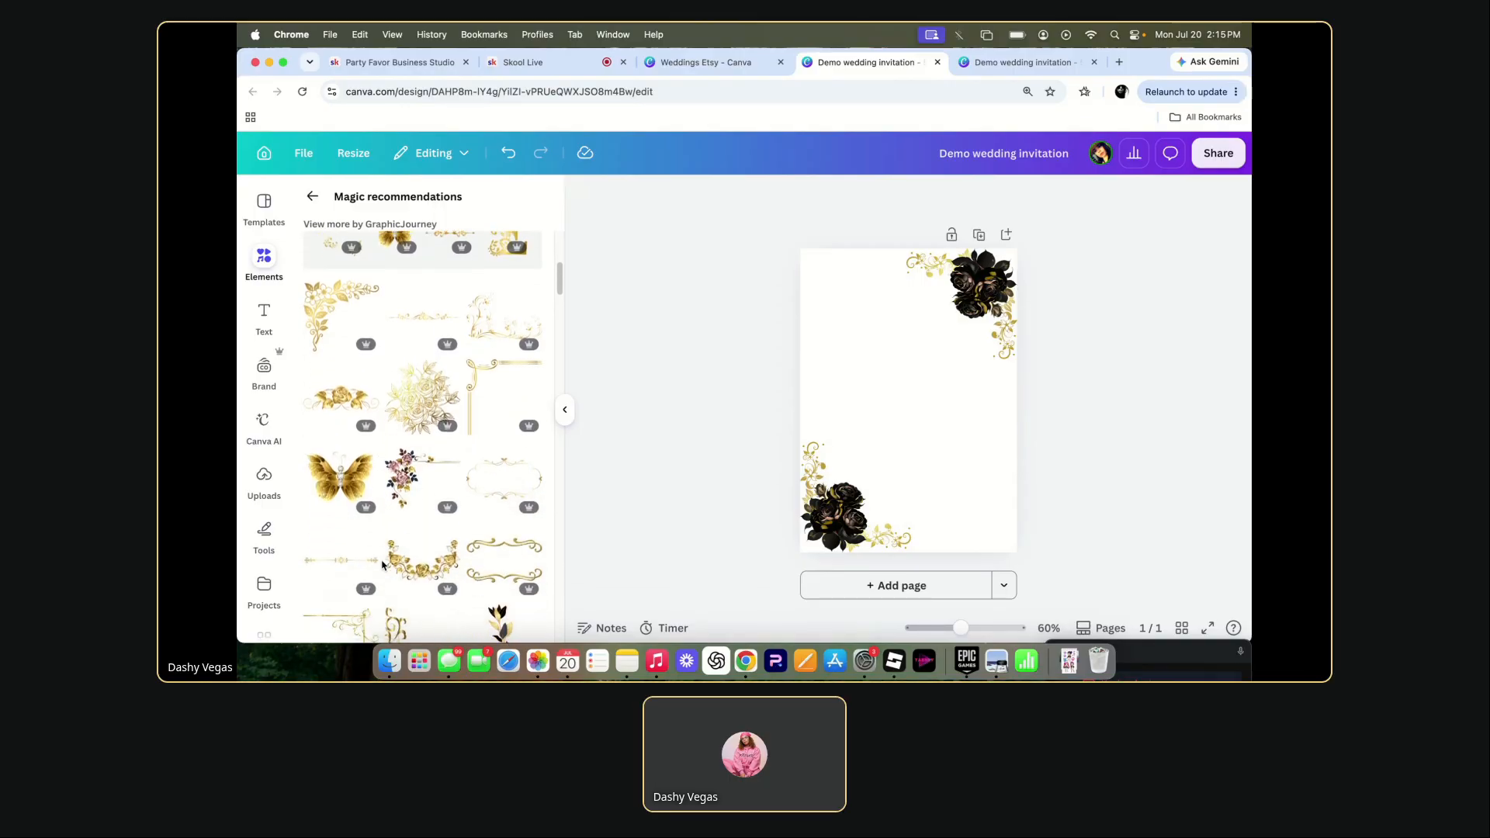
scroll(388, 489, "up", 2)
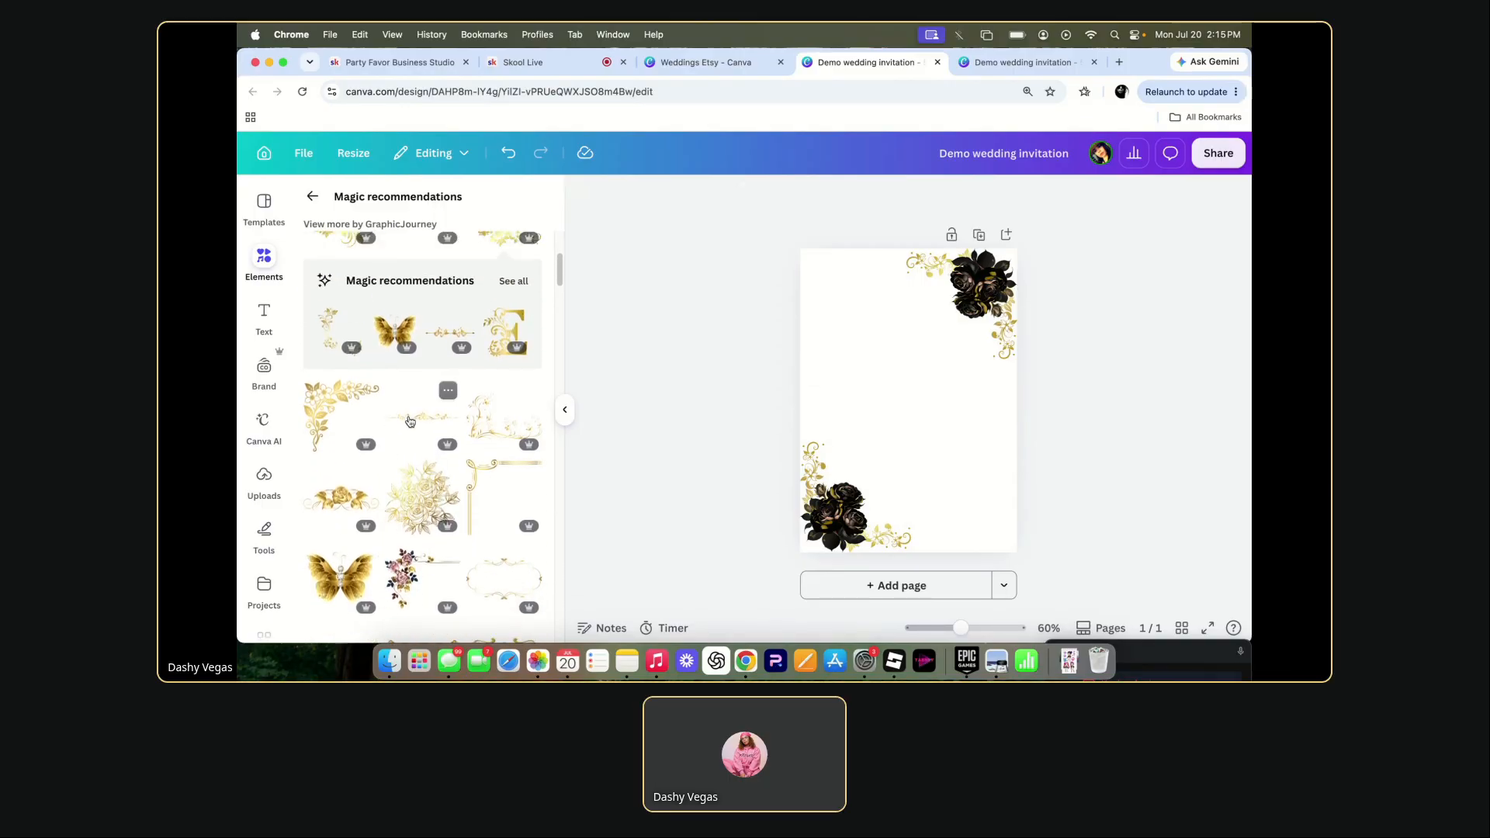
- Try a thin gold flourish divider standing vertically along the page's left edge, and delete it
left_click(410, 422)
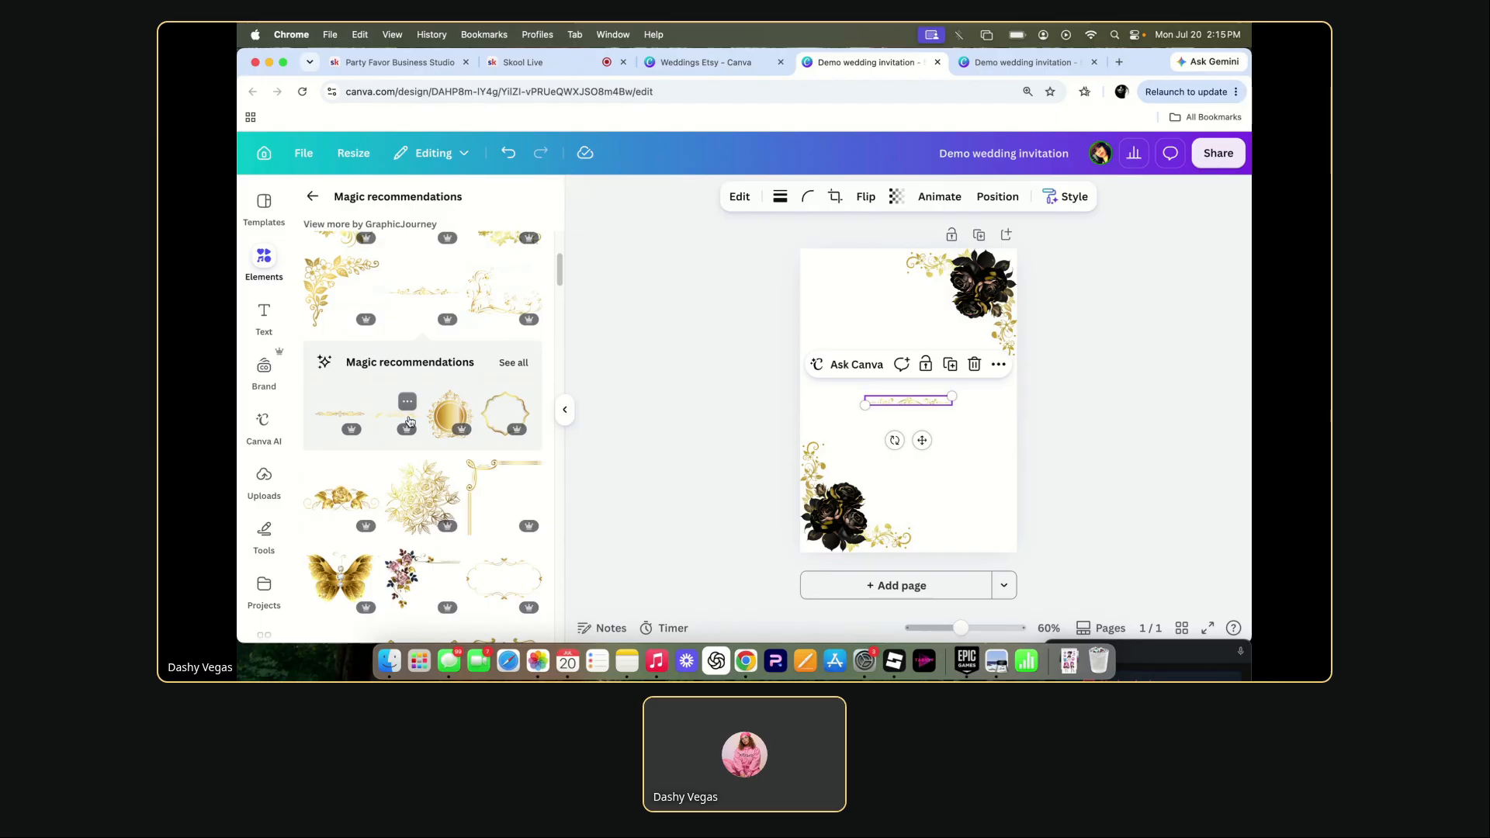
left_click_drag(895, 440, 841, 295)
left_click_drag(860, 375, 772, 362)
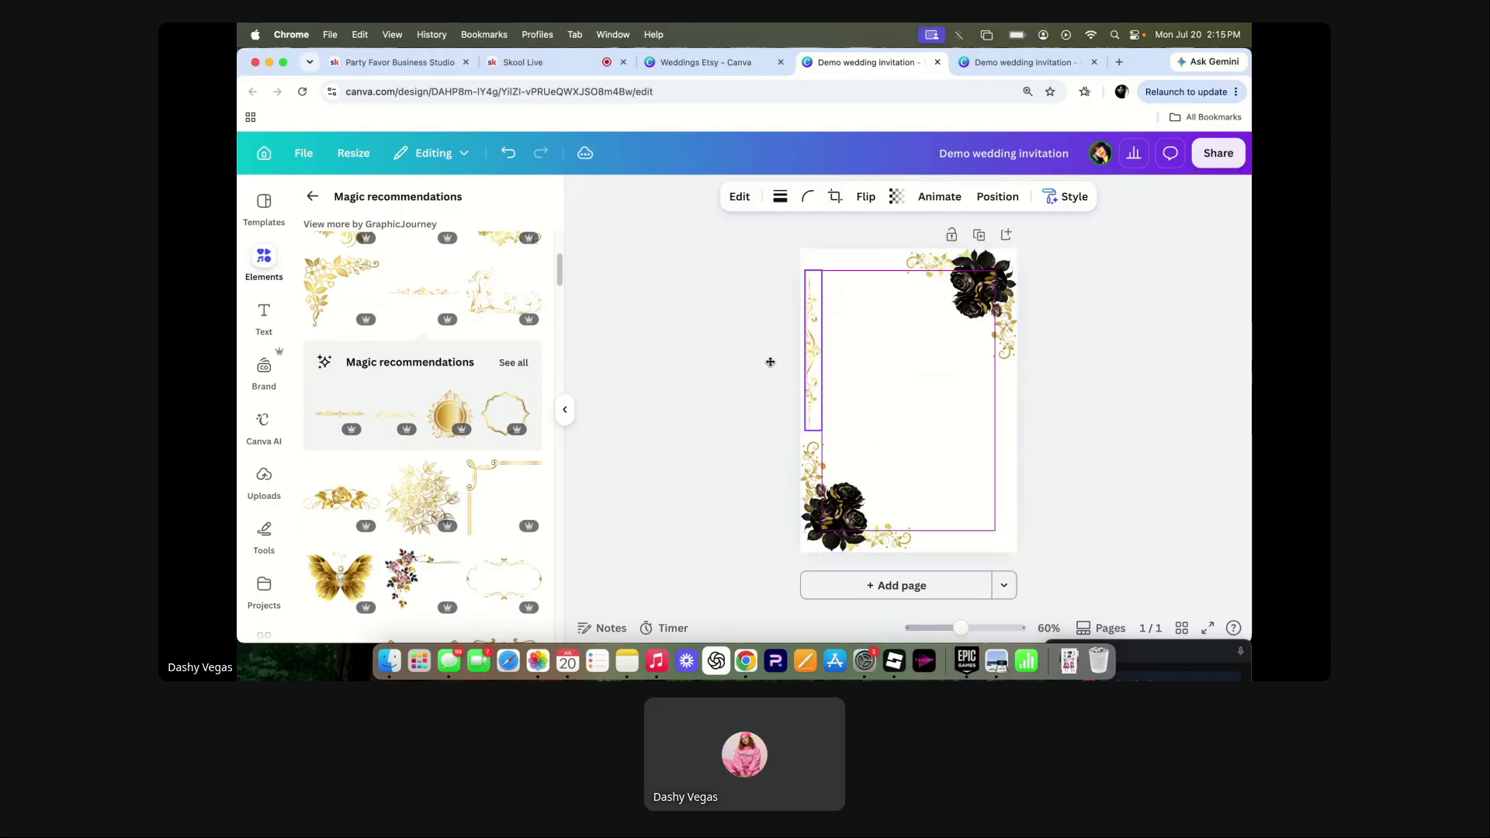
left_click(736, 365)
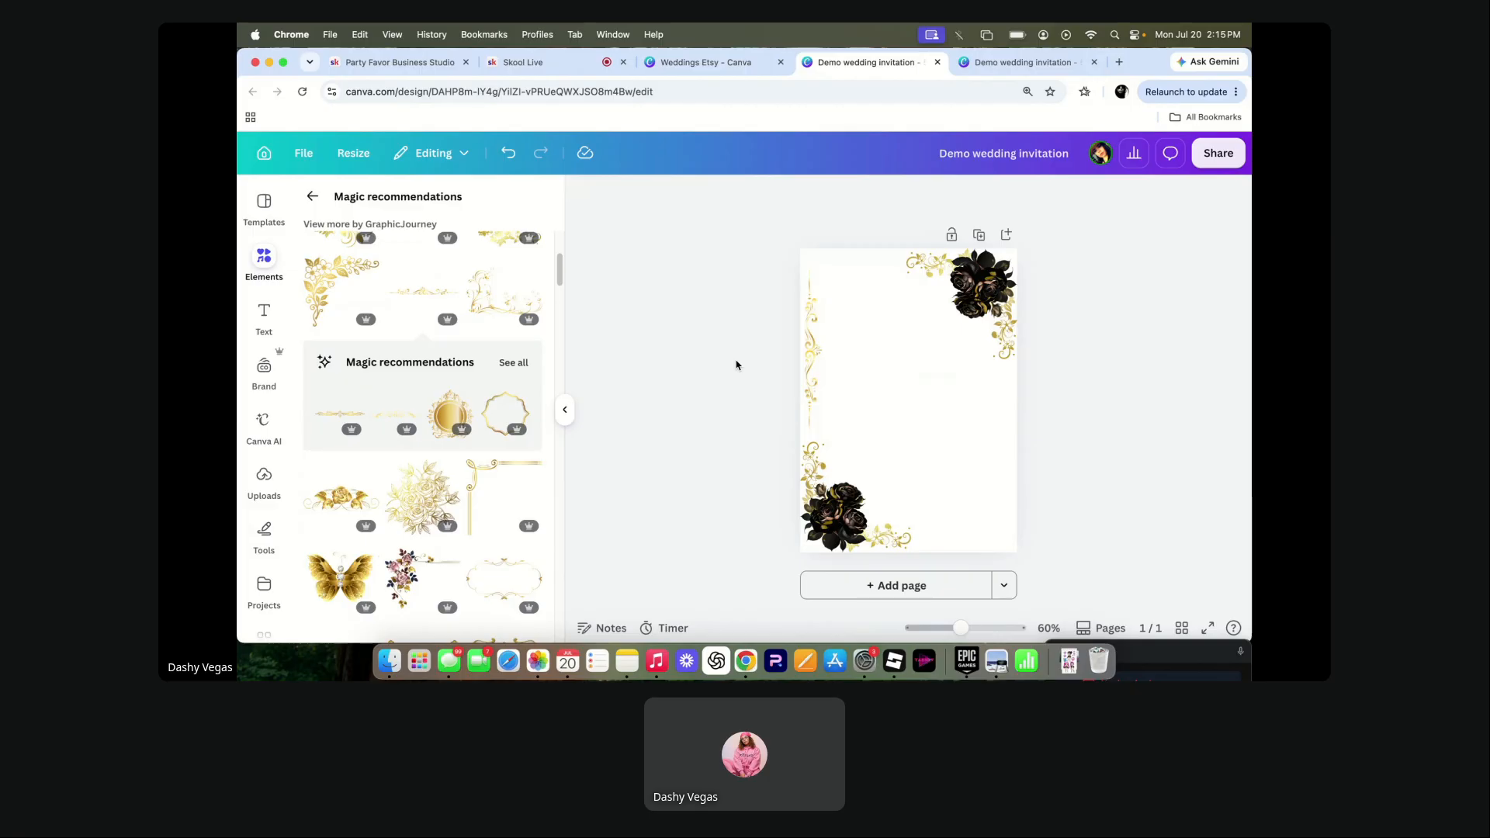
left_click(807, 320)
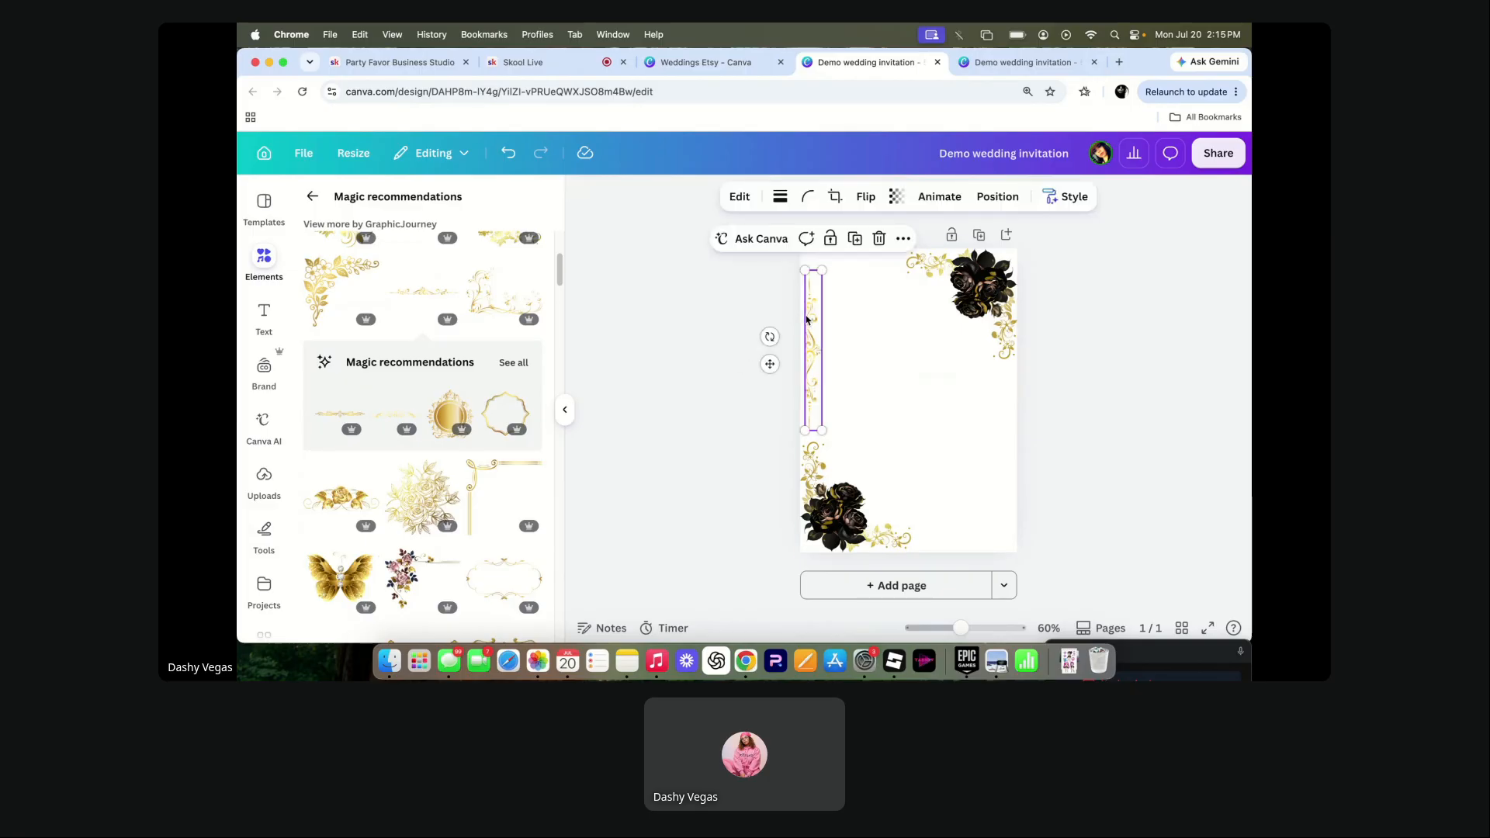
left_click(878, 239)
- Try a gold leafy vine divider from the recommendations at a reduced size near the page's centre, and delete it
scroll(424, 474, "down", 4)
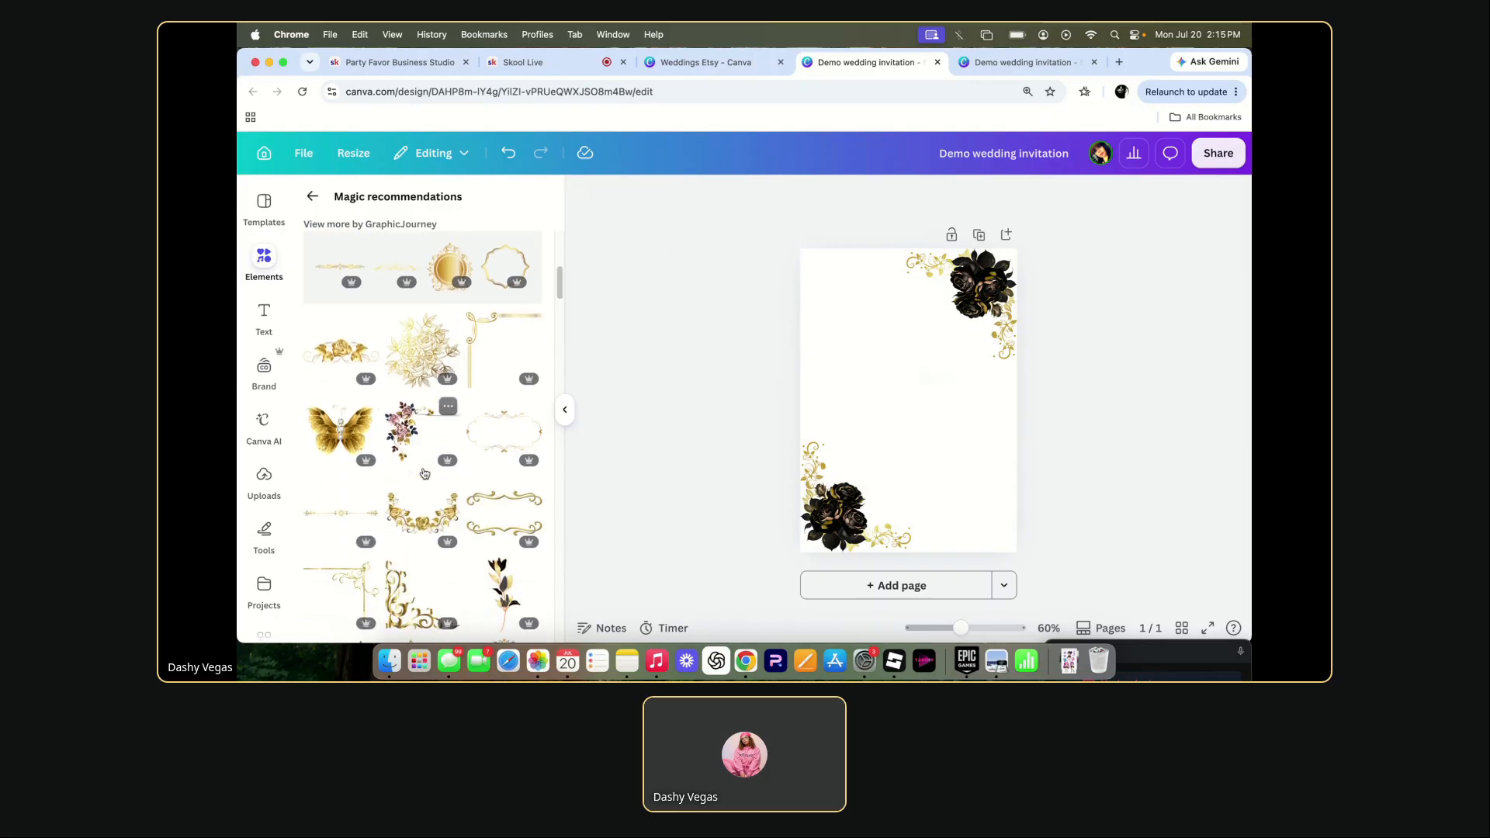
scroll(424, 473, "down", 6)
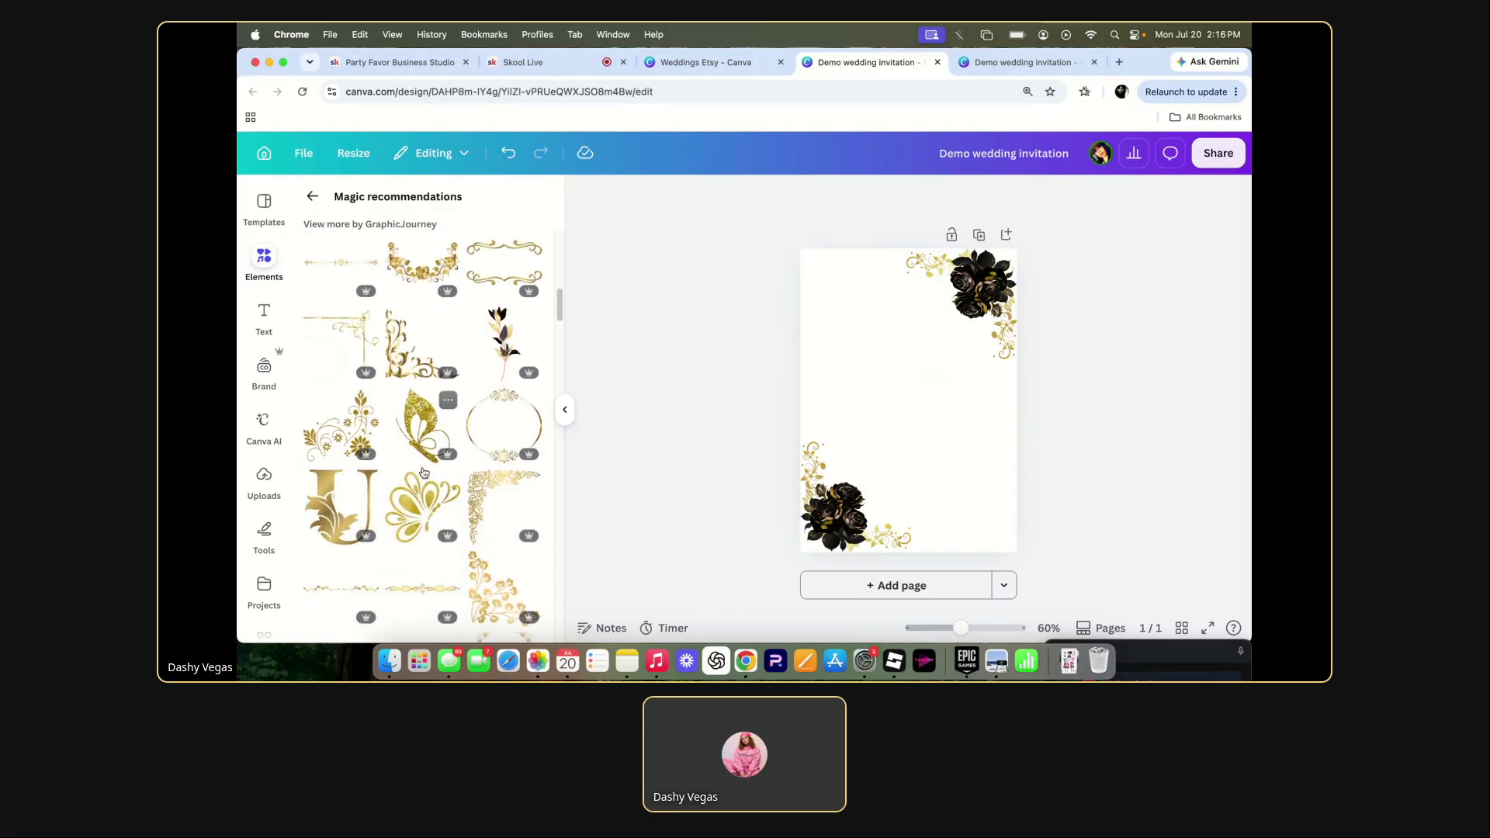
scroll(424, 473, "down", 4)
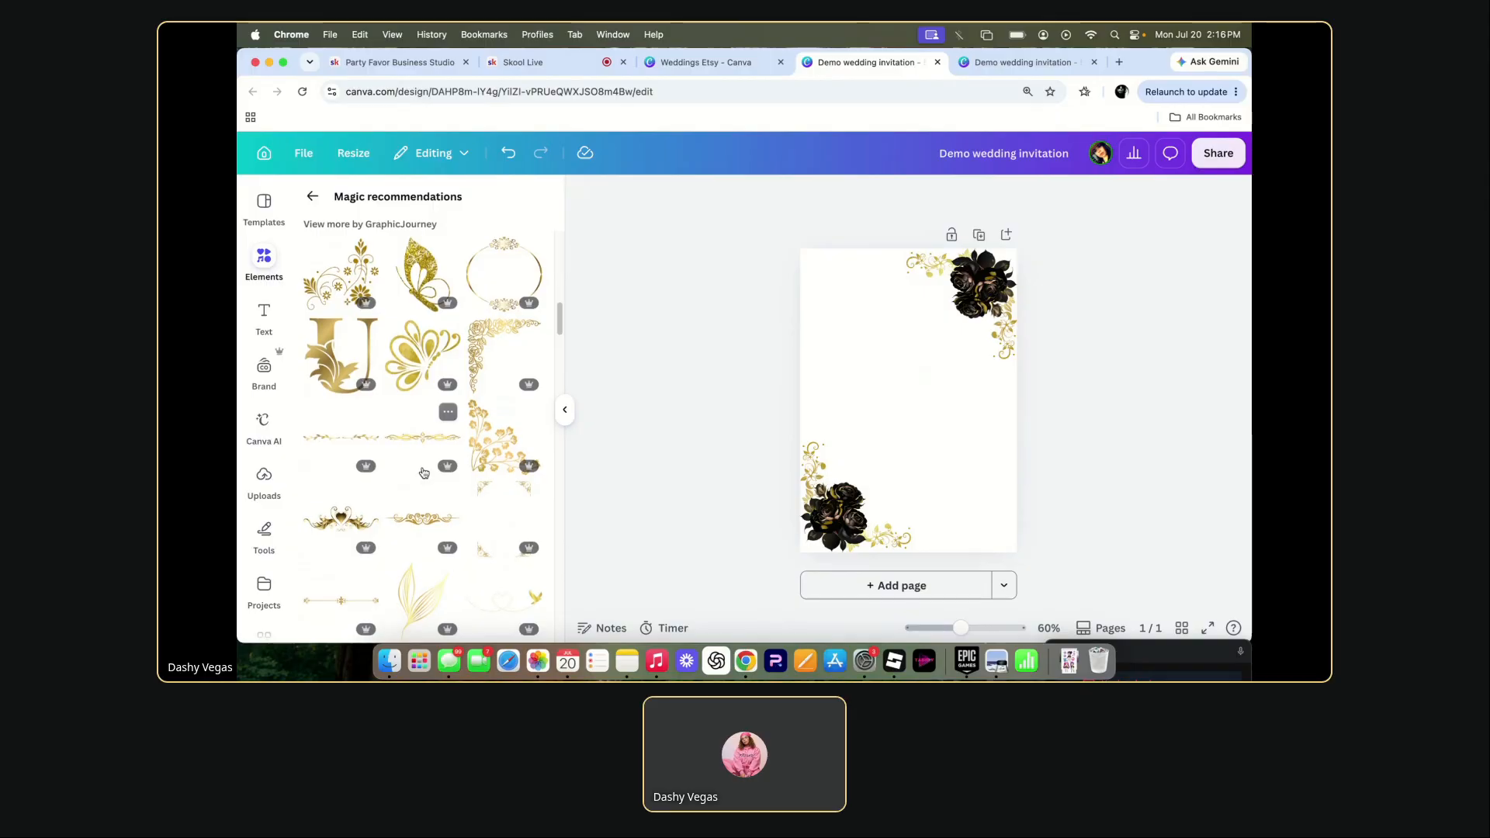
scroll(425, 473, "down", 1)
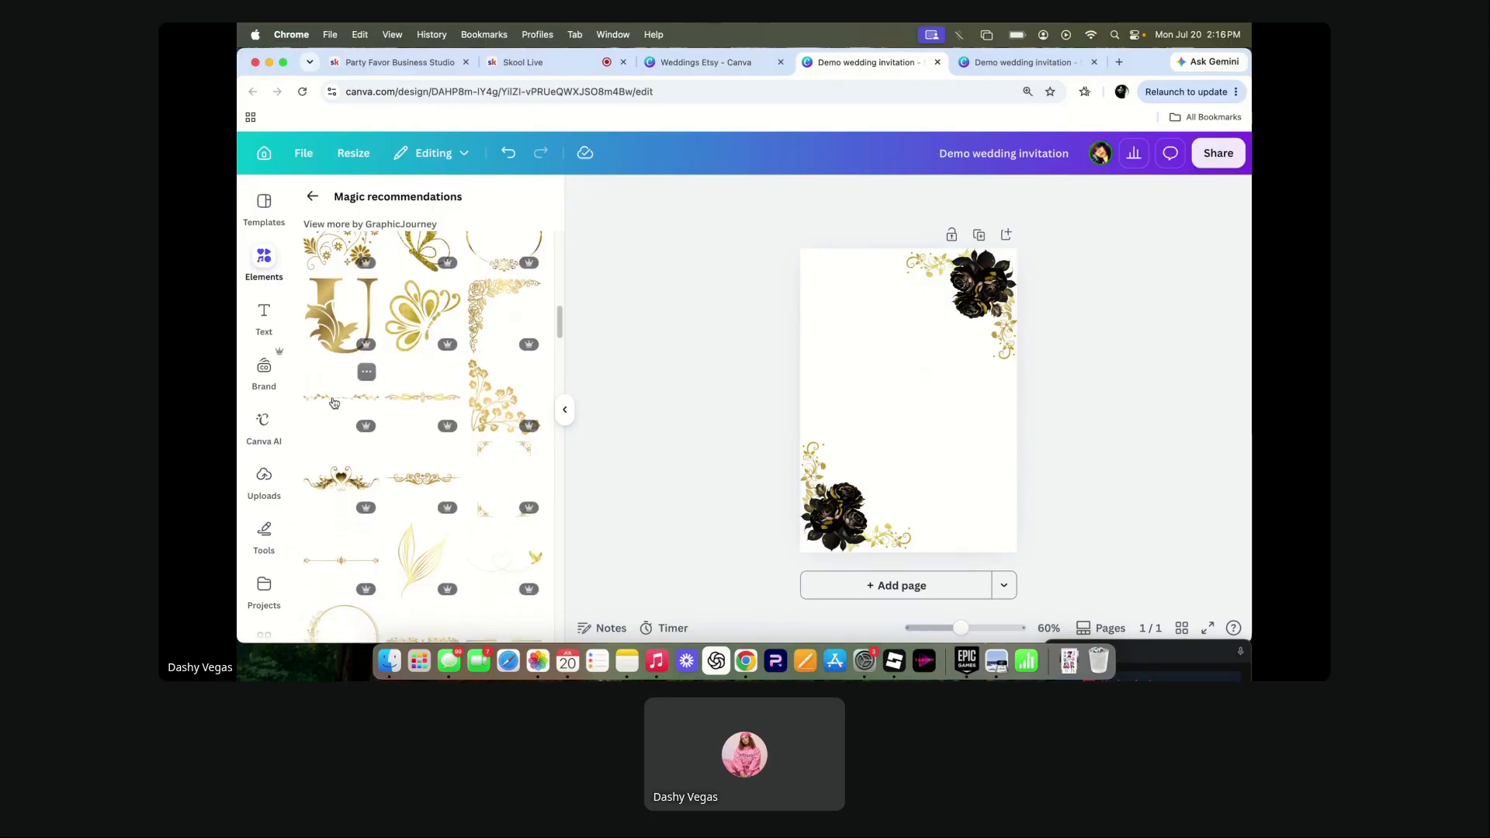
left_click(334, 402)
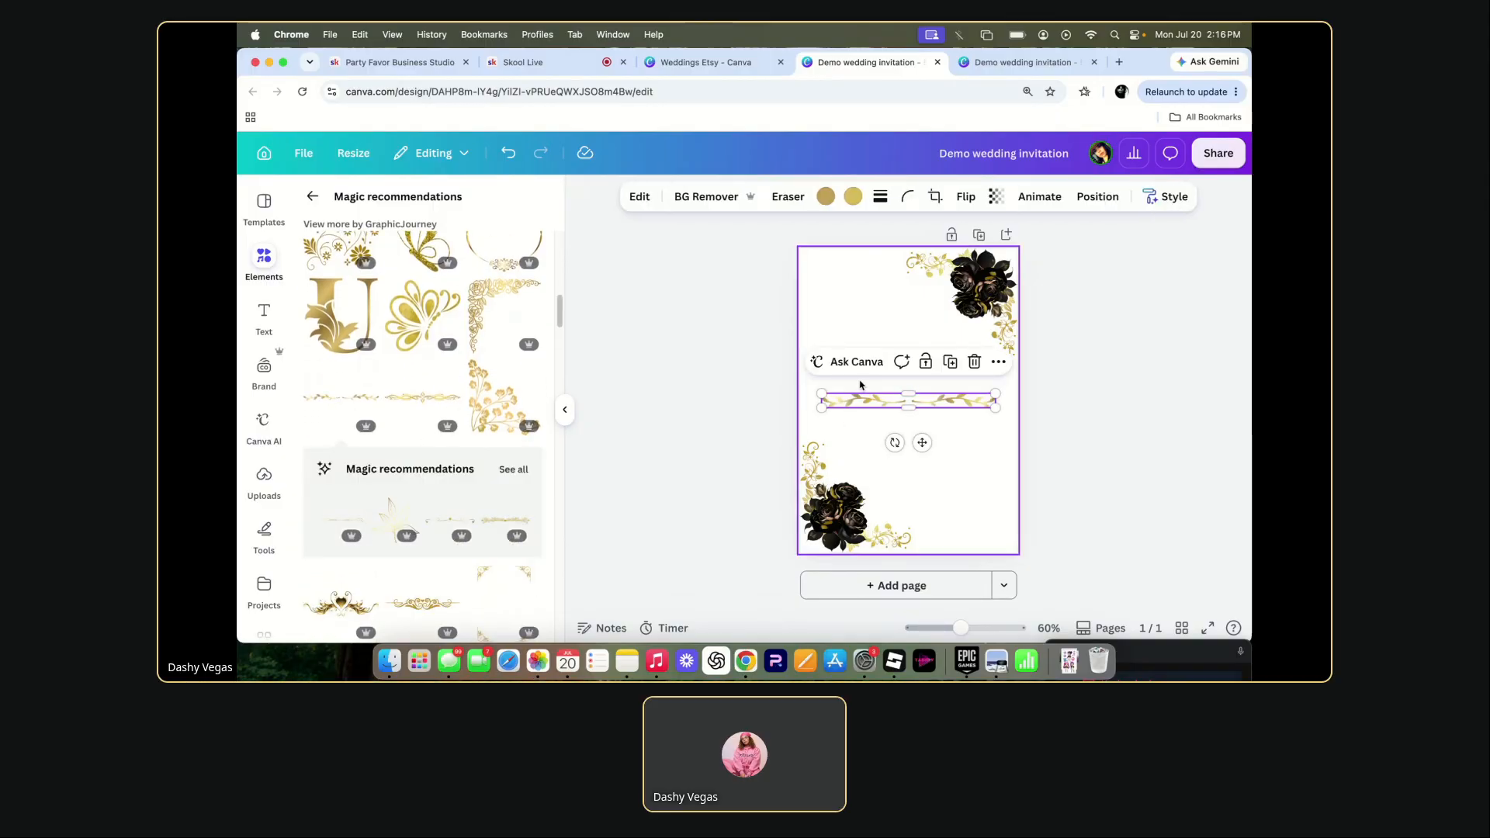
left_click_drag(819, 392, 925, 409)
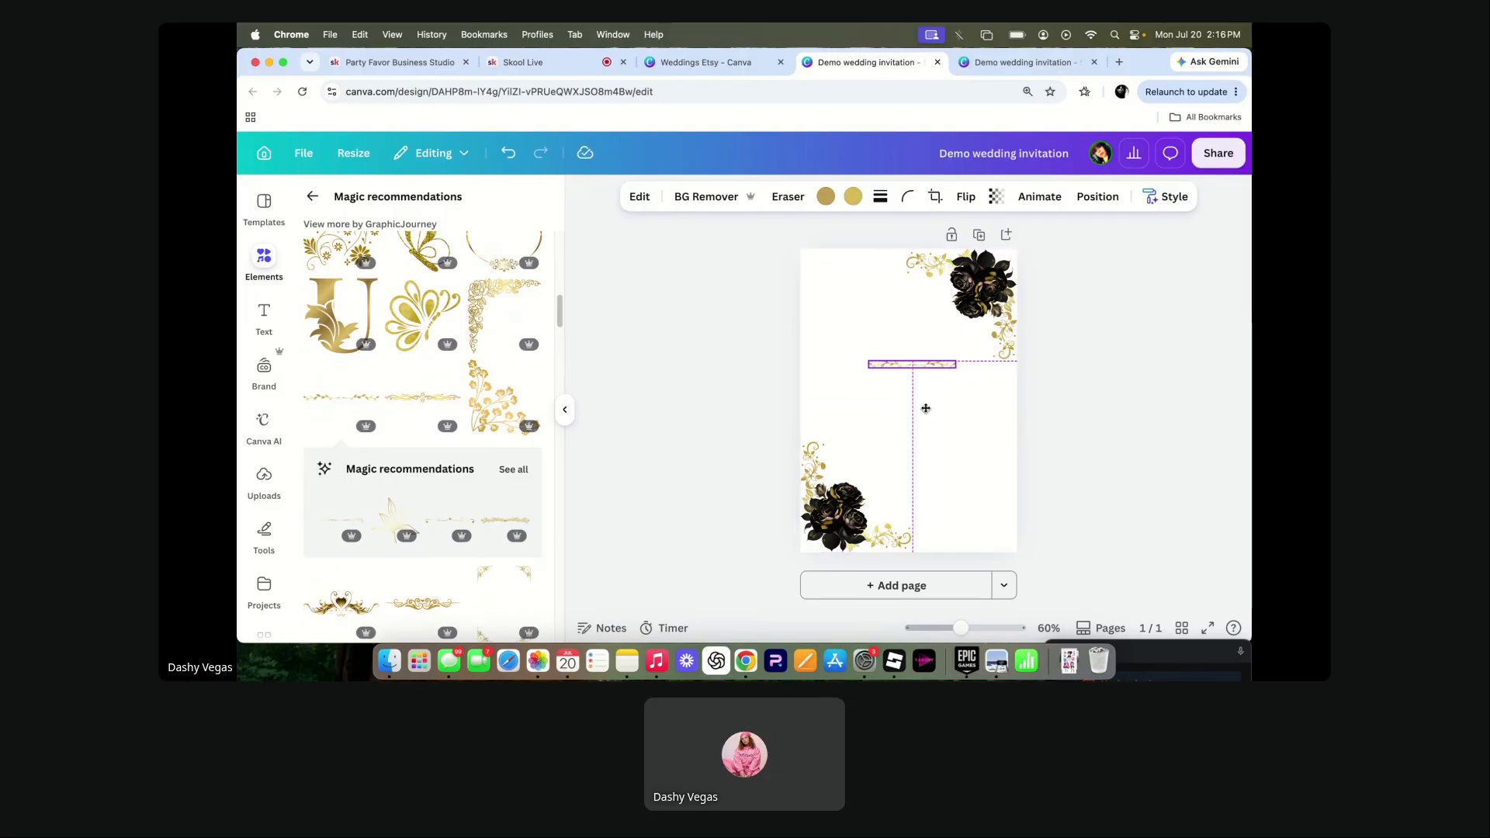
key("Delete")
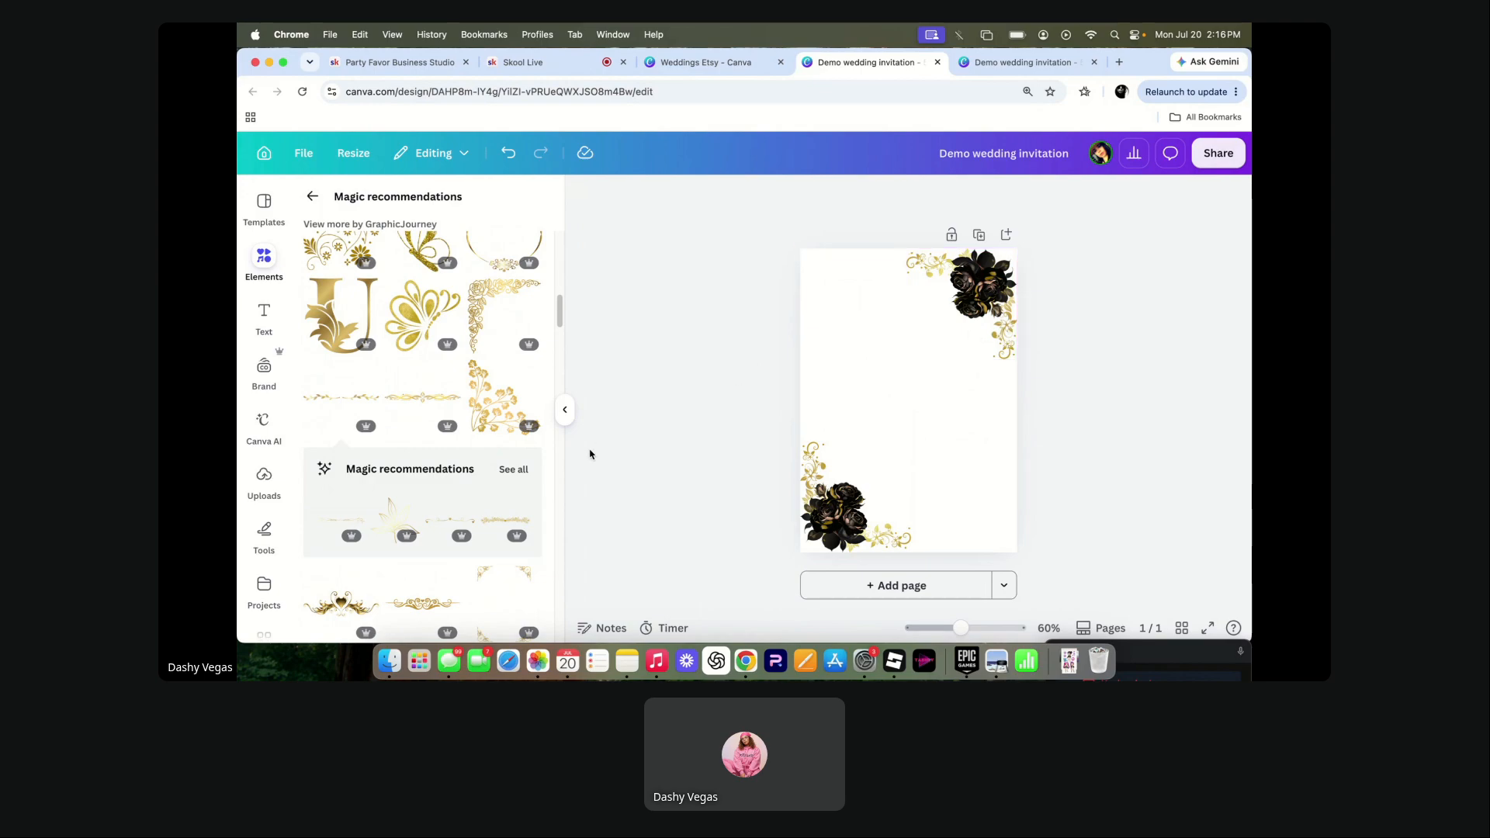
- Add the slim gold line divider with a central ornament, turn it vertical and place it on the page's right edge below the floral corner
scroll(486, 518, "down", 1)
scroll(486, 517, "down", 5)
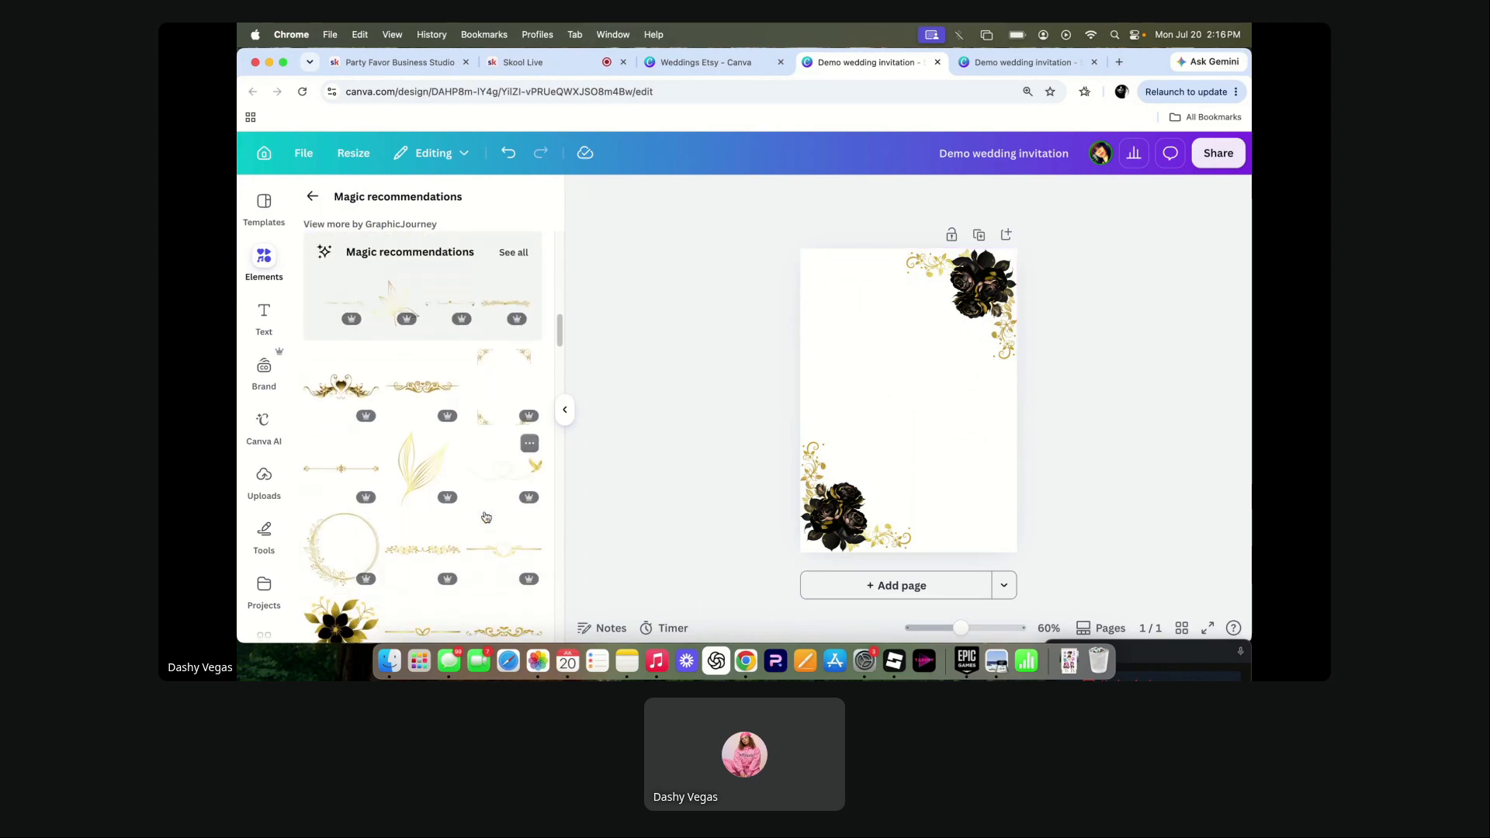
scroll(486, 517, "down", 3)
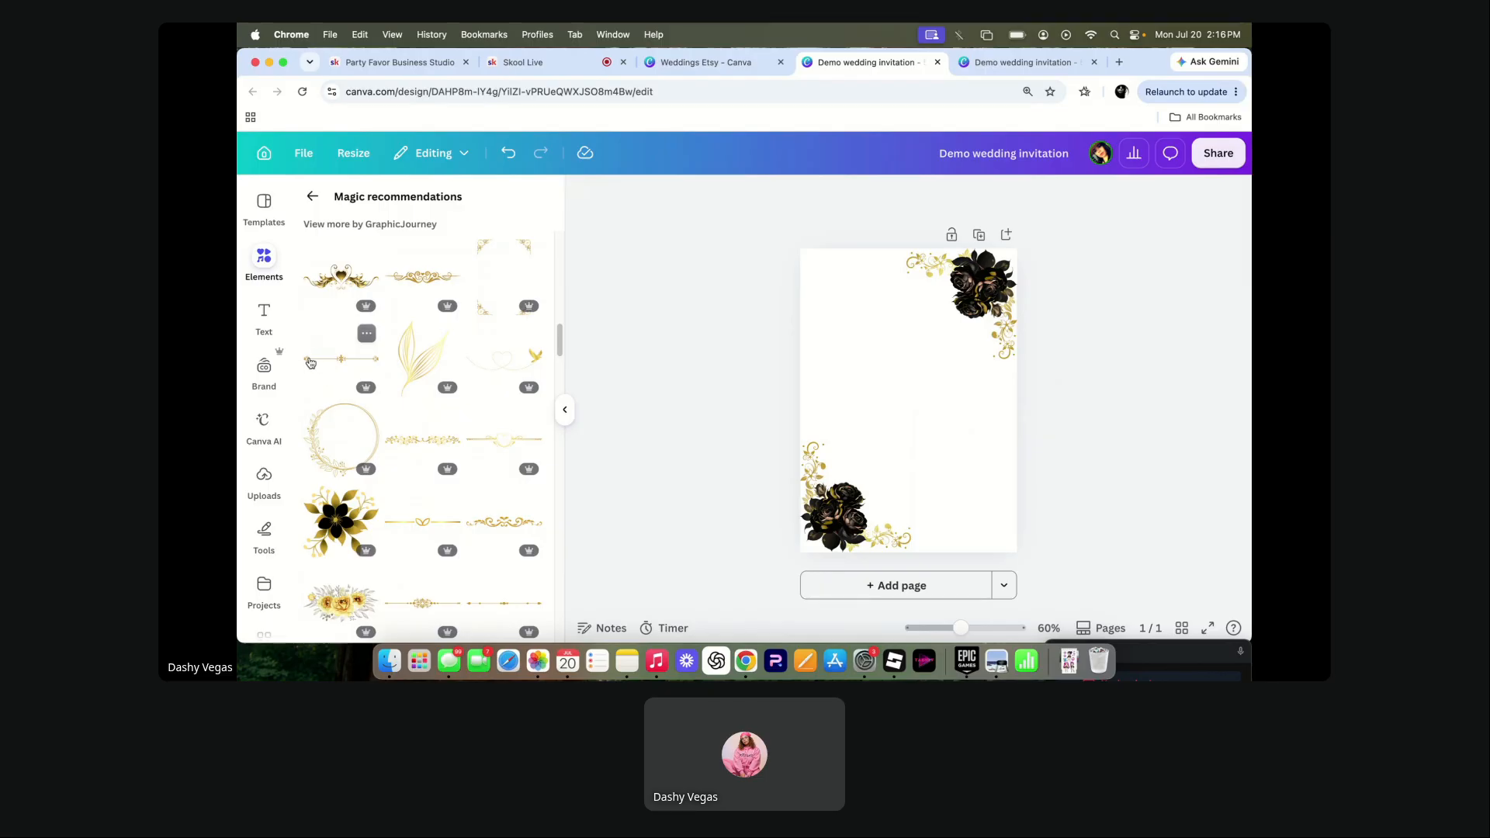
left_click(309, 362)
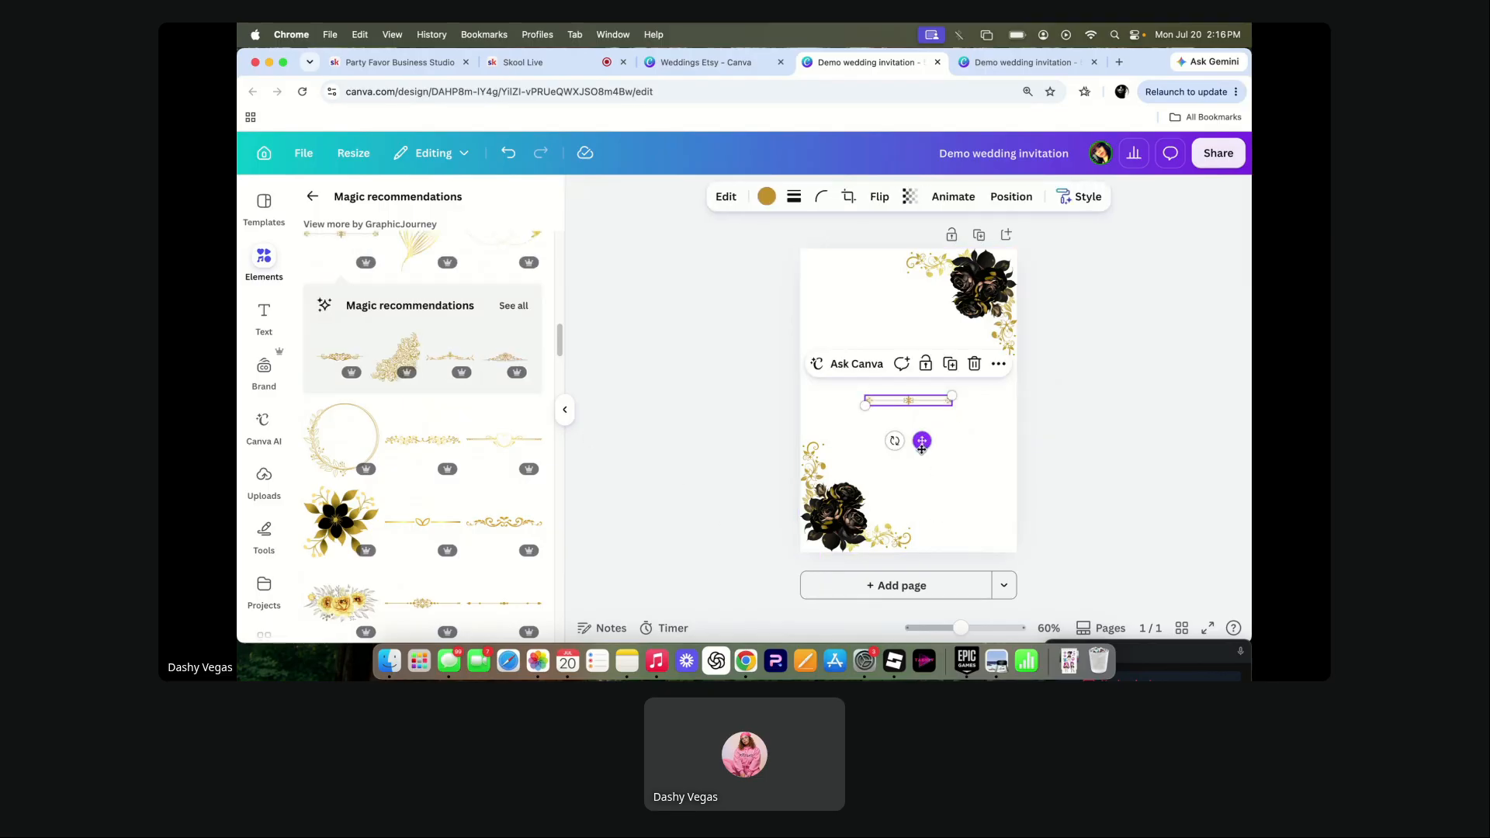
left_click_drag(895, 440, 919, 475)
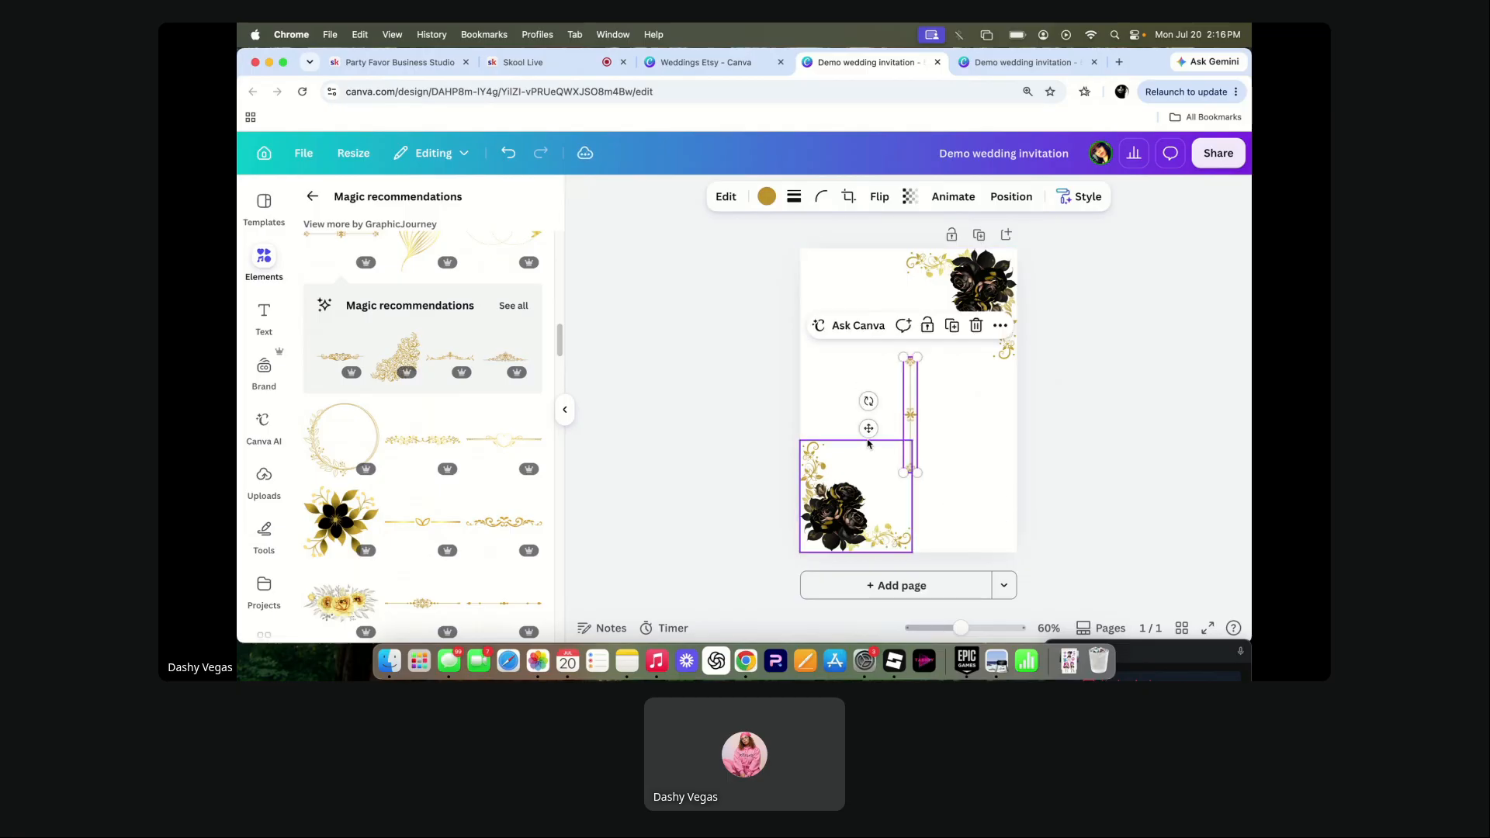
left_click_drag(869, 428, 962, 439)
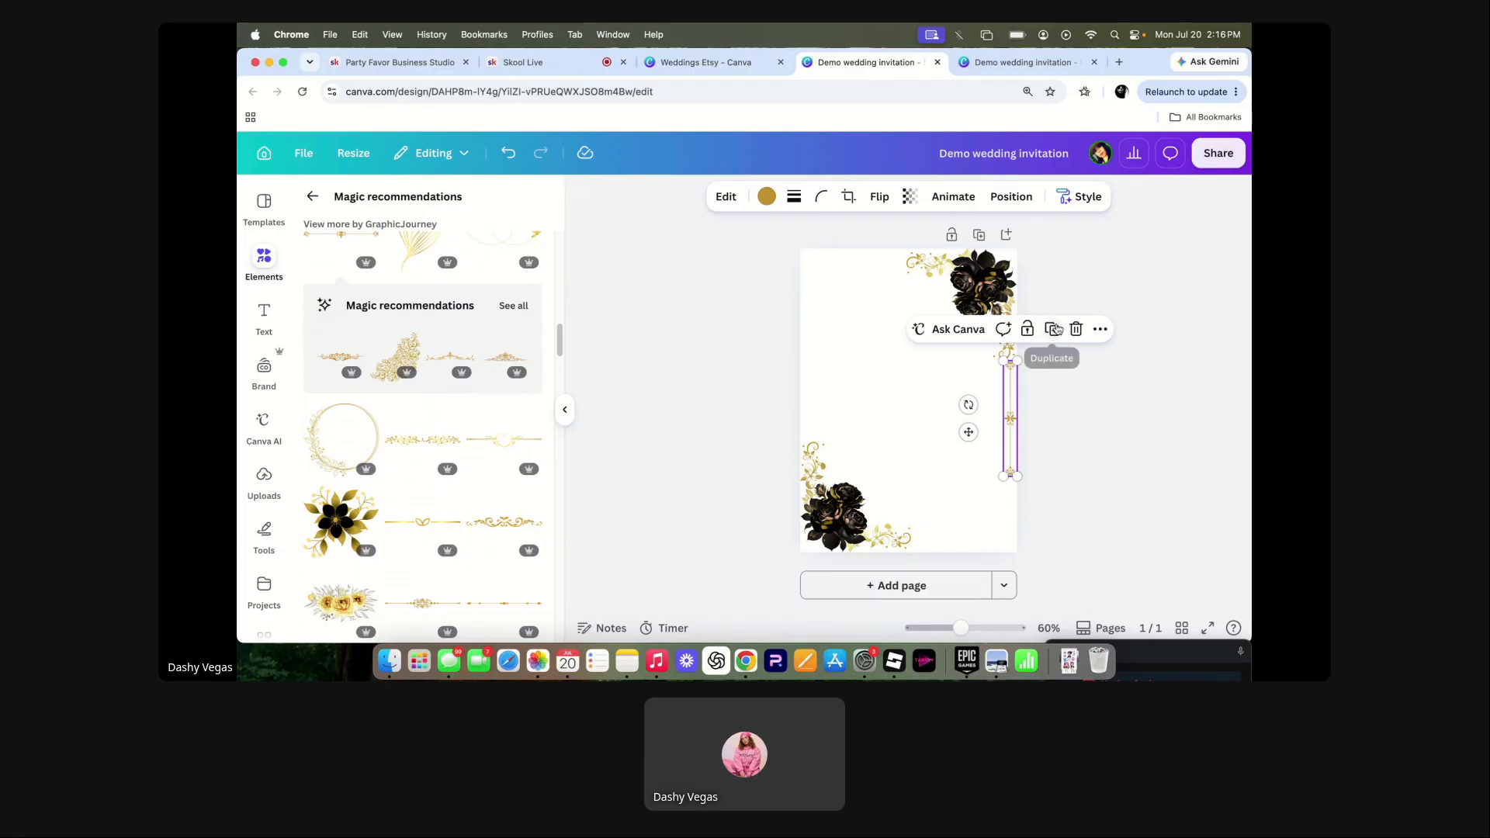
- Duplicate the vertical gold divider and align the copy with the page's left edge, just above the lower-left floral corner
left_click(1055, 329)
left_click_drag(976, 440, 769, 395)
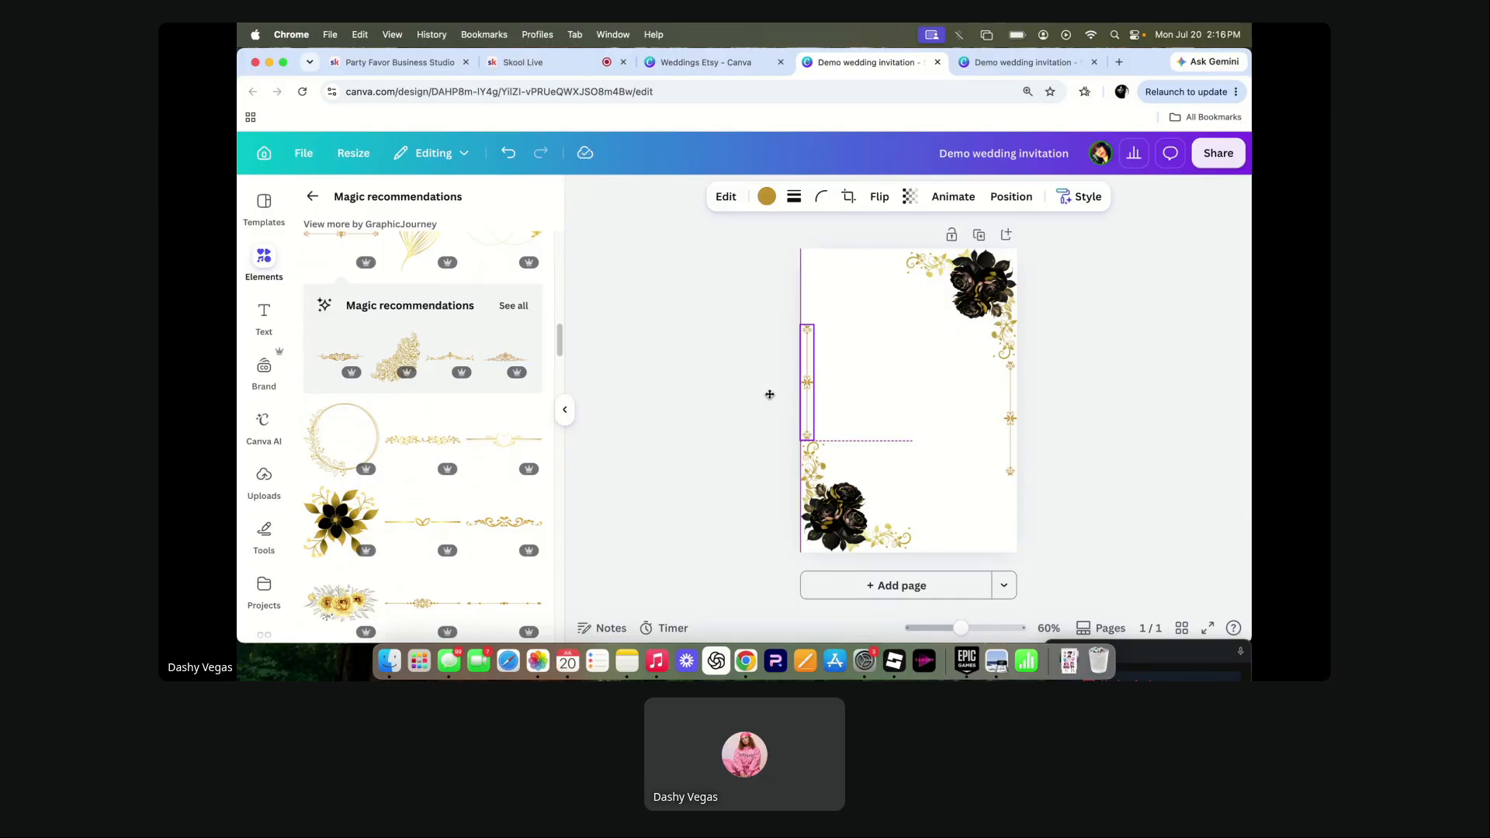
left_click_drag(770, 394, 770, 395)
left_click(697, 412)
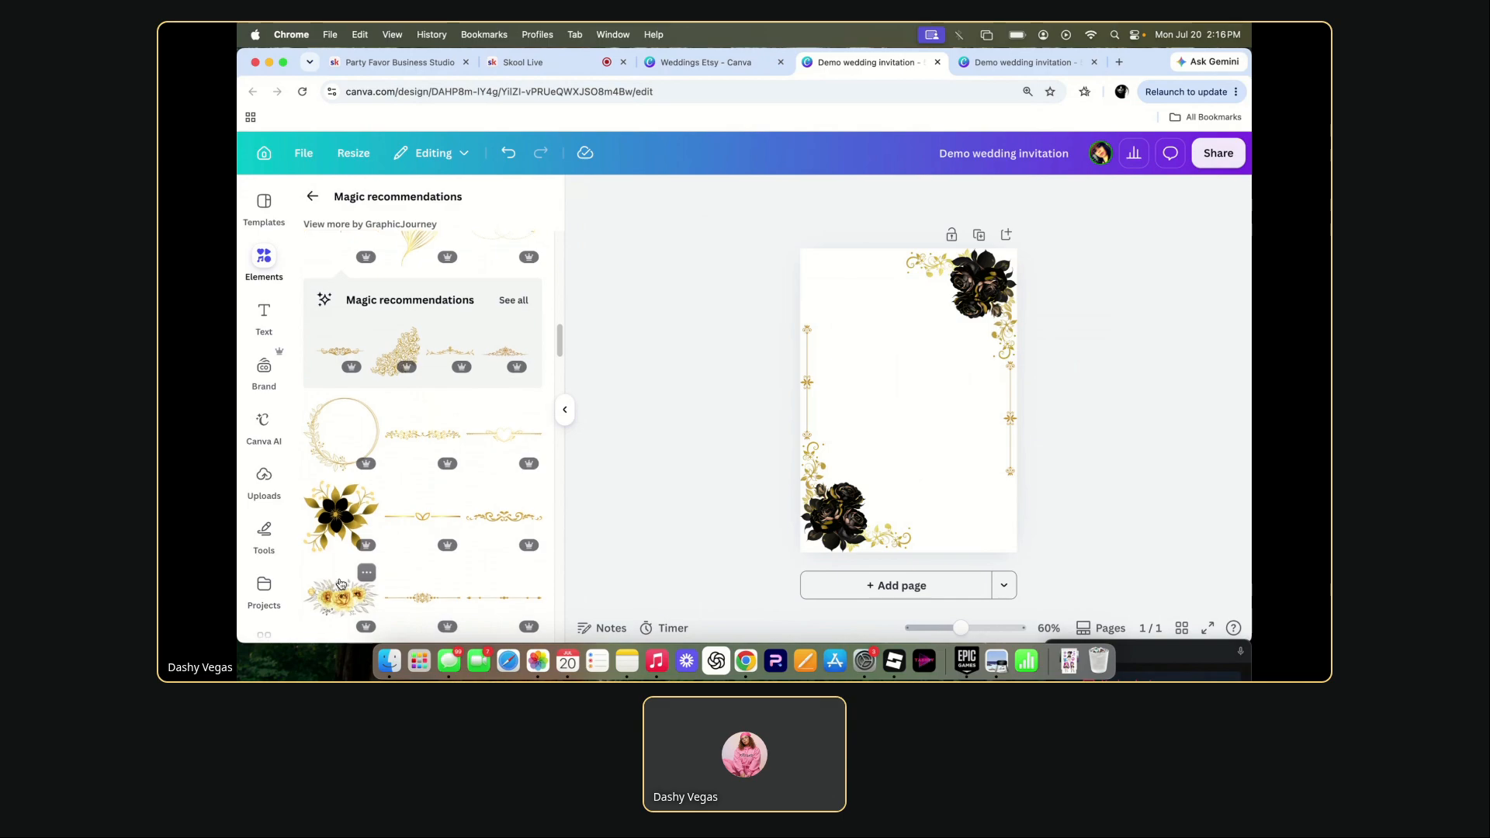
- Try an enlarged gold circular wreath and a gold hexagonal floral frame in the page's centre, deleting each one
scroll(419, 481, "down", 2)
left_click(343, 359)
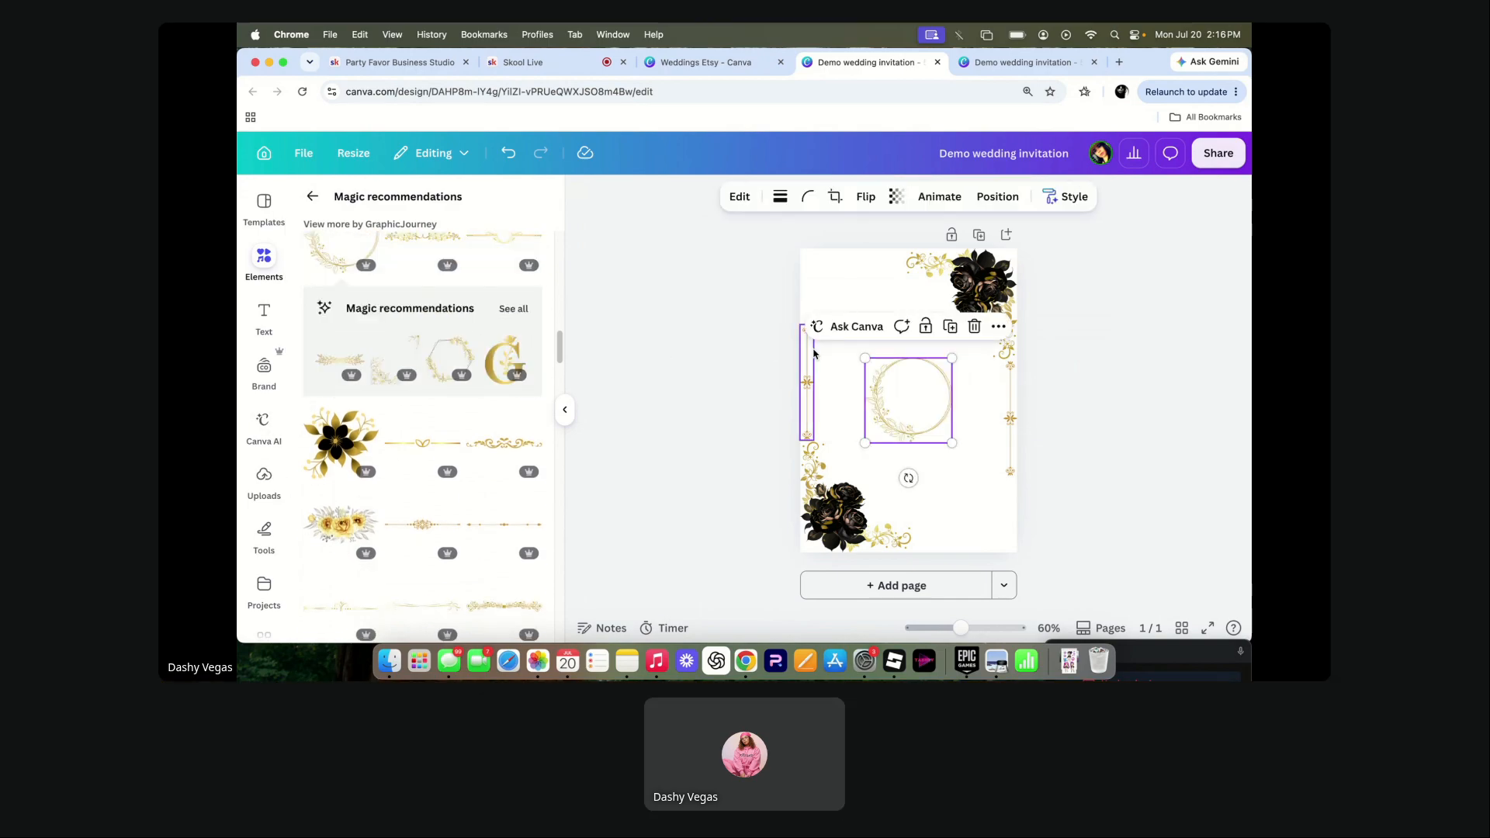
mouse_move(864, 356)
left_mouse_down()
mouse_move(799, 299)
mouse_move(859, 364)
left_mouse_up()
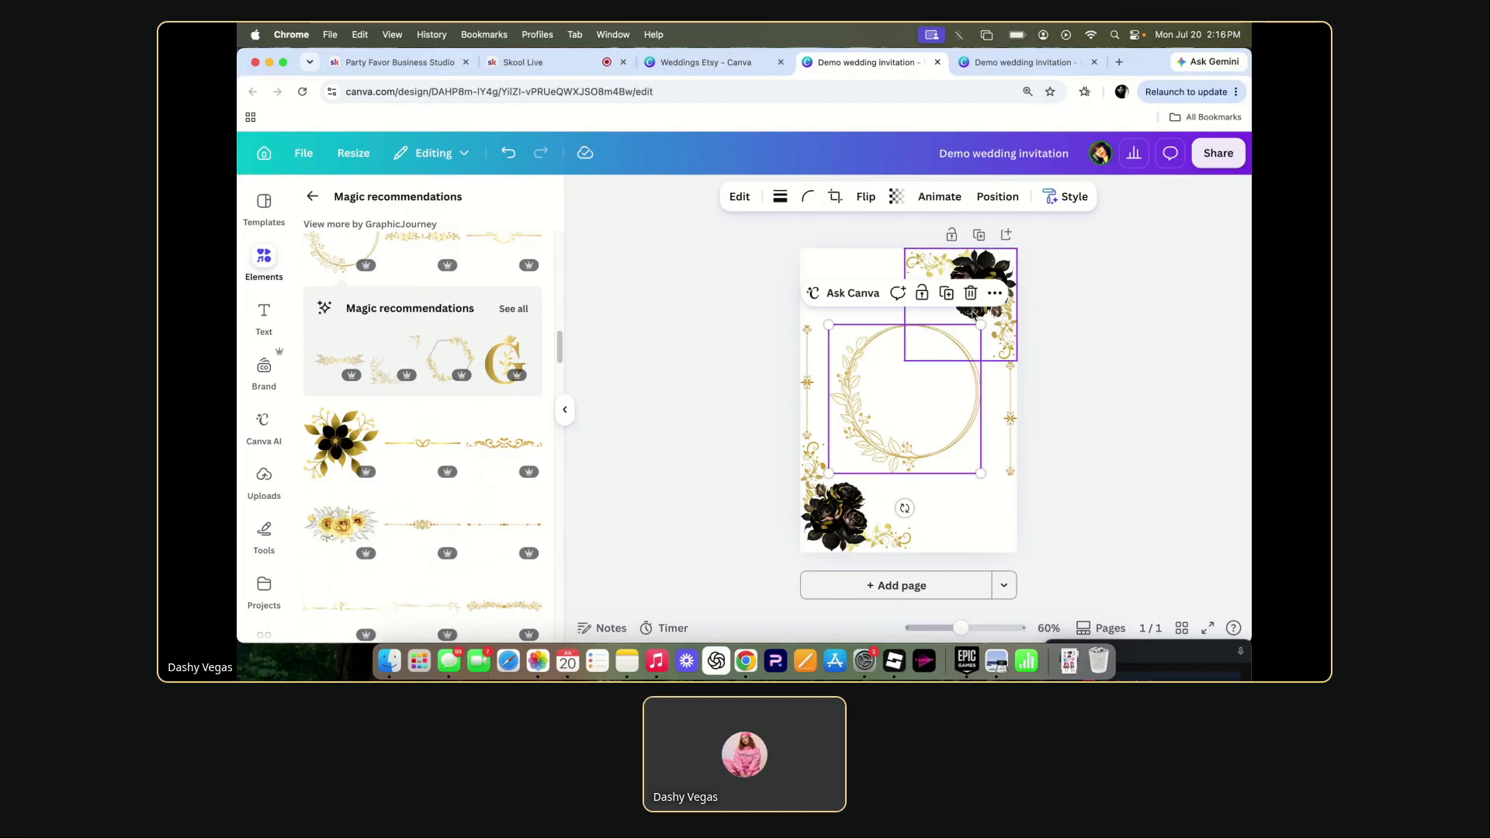
left_click(970, 293)
left_click(448, 370)
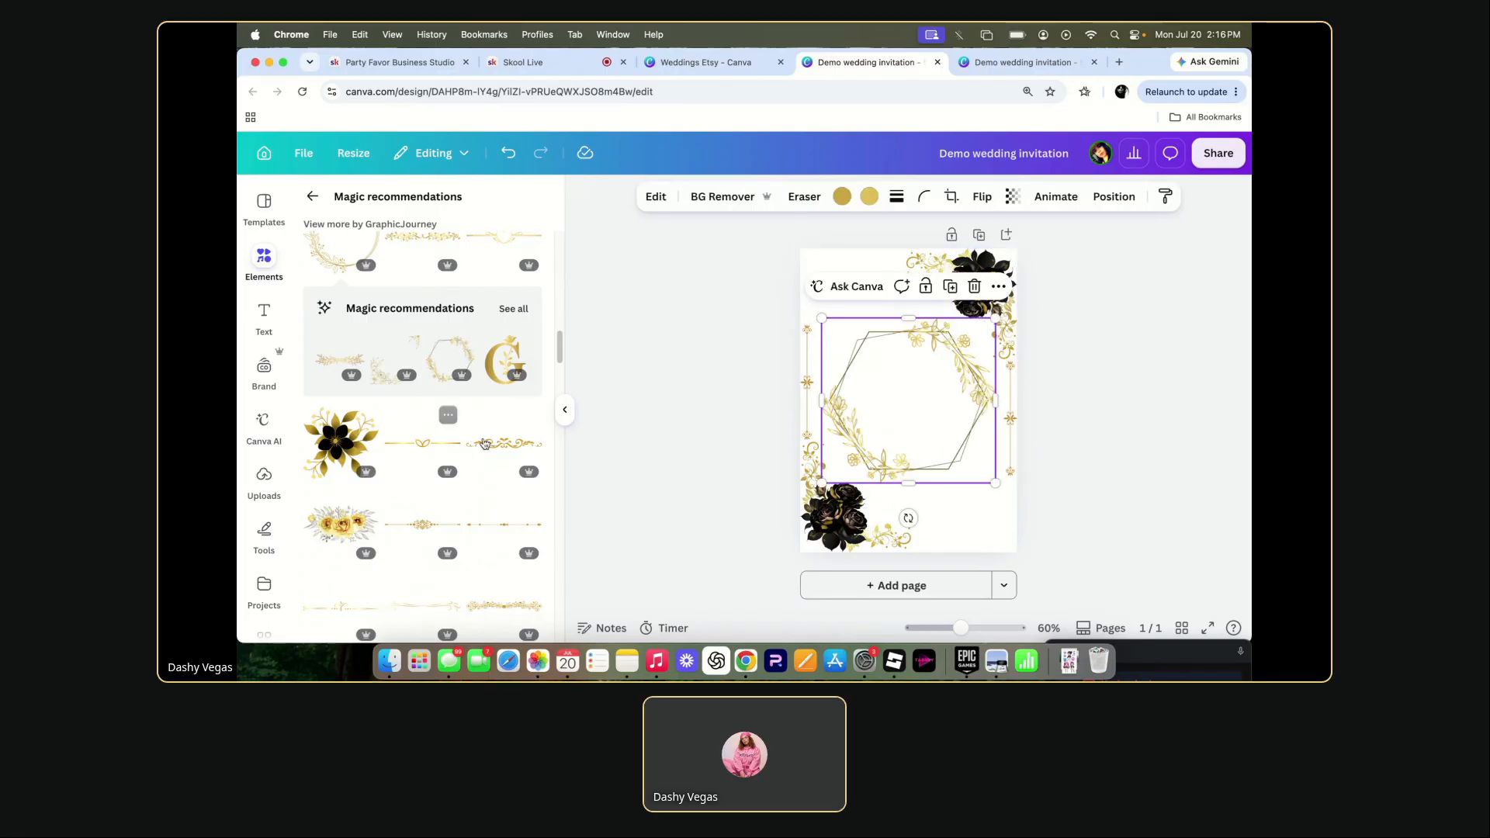
left_click(974, 286)
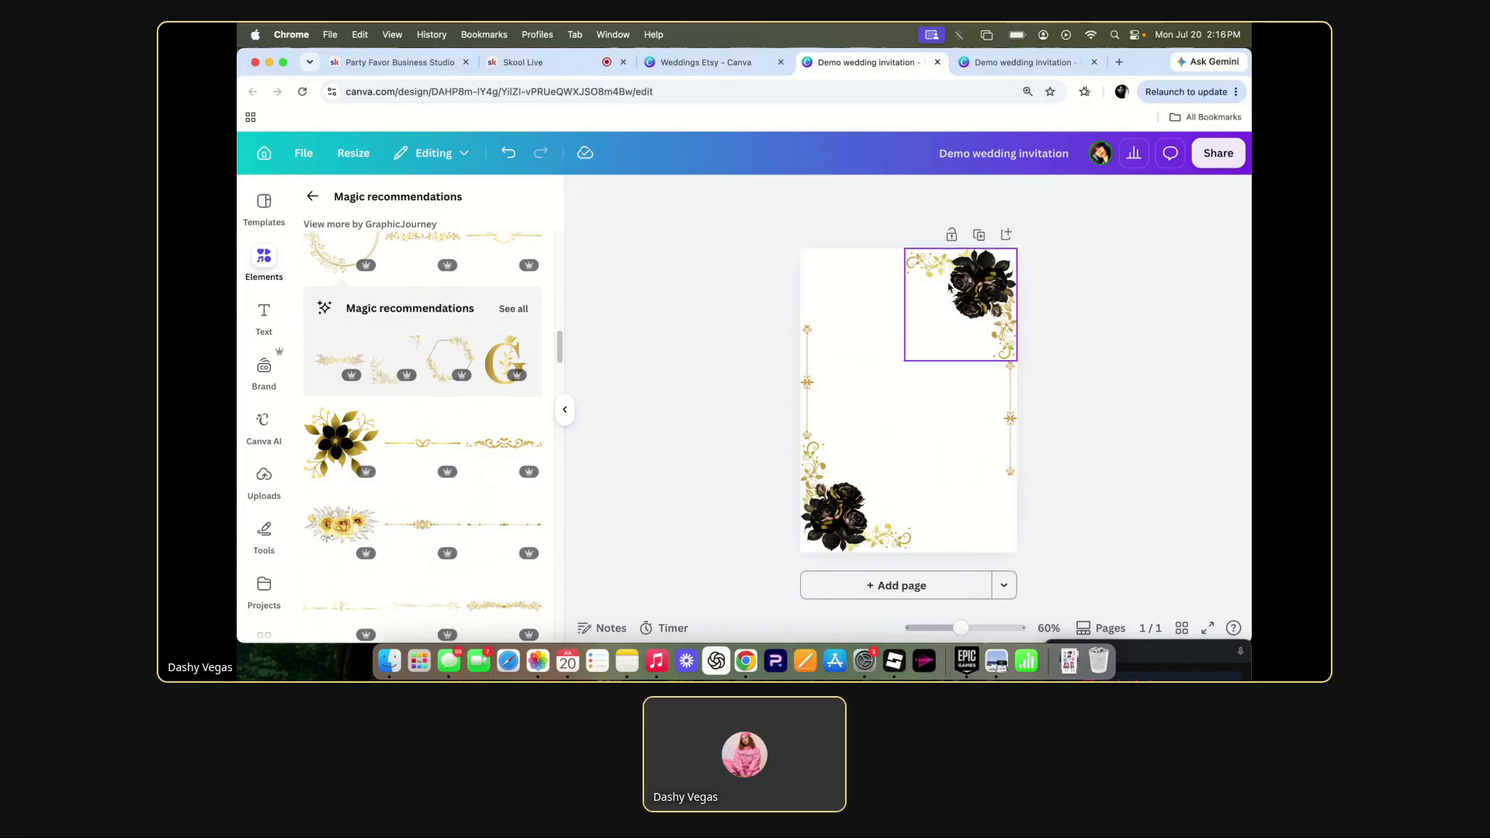
- Add the gold lattice pattern from the recommendations and enlarge and position it to cover the whole invitation page
scroll(361, 504, "down", 3)
scroll(361, 541, "down", 6)
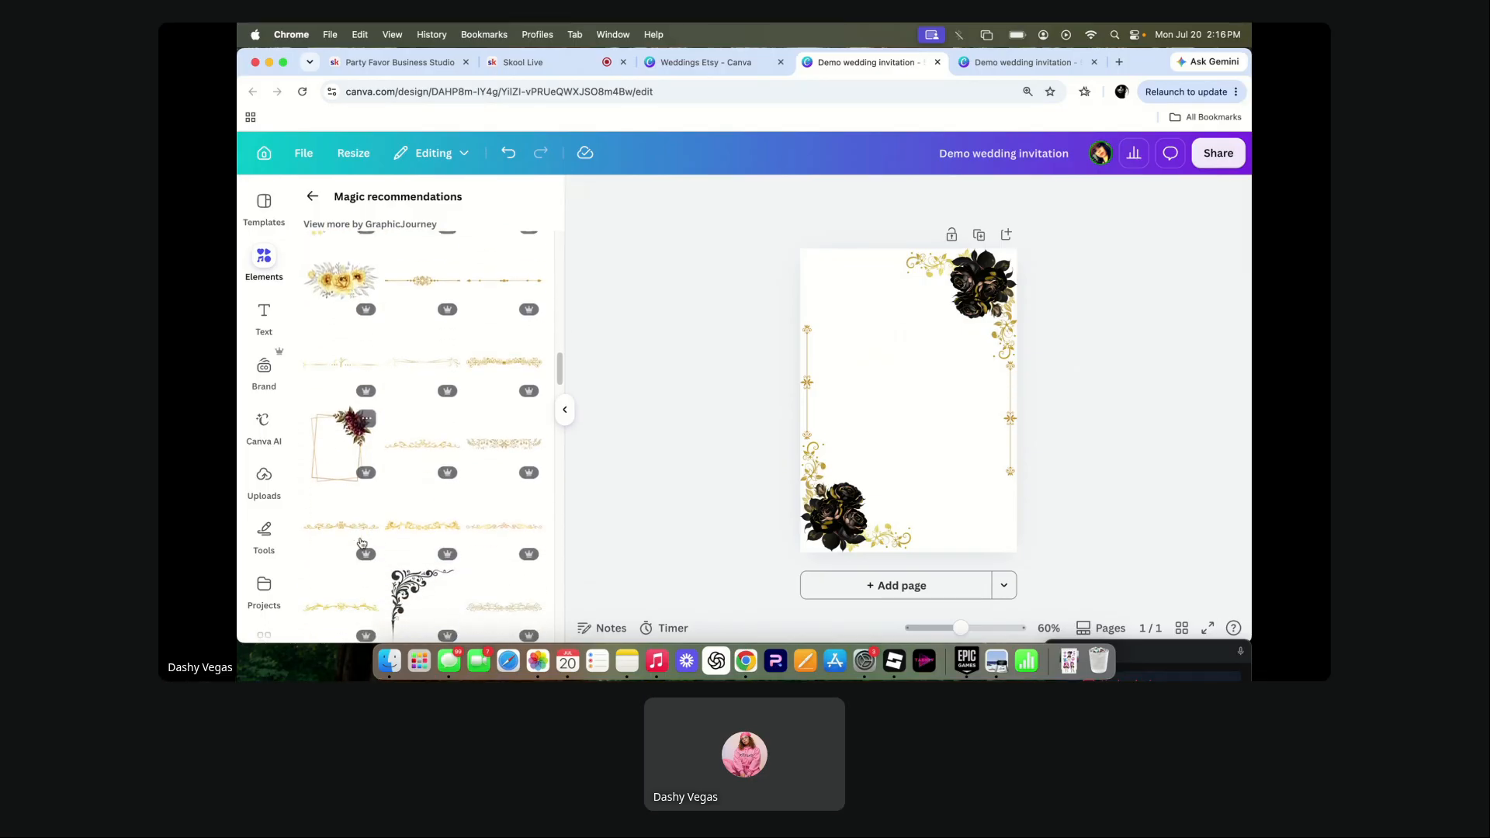
scroll(361, 543, "down", 2)
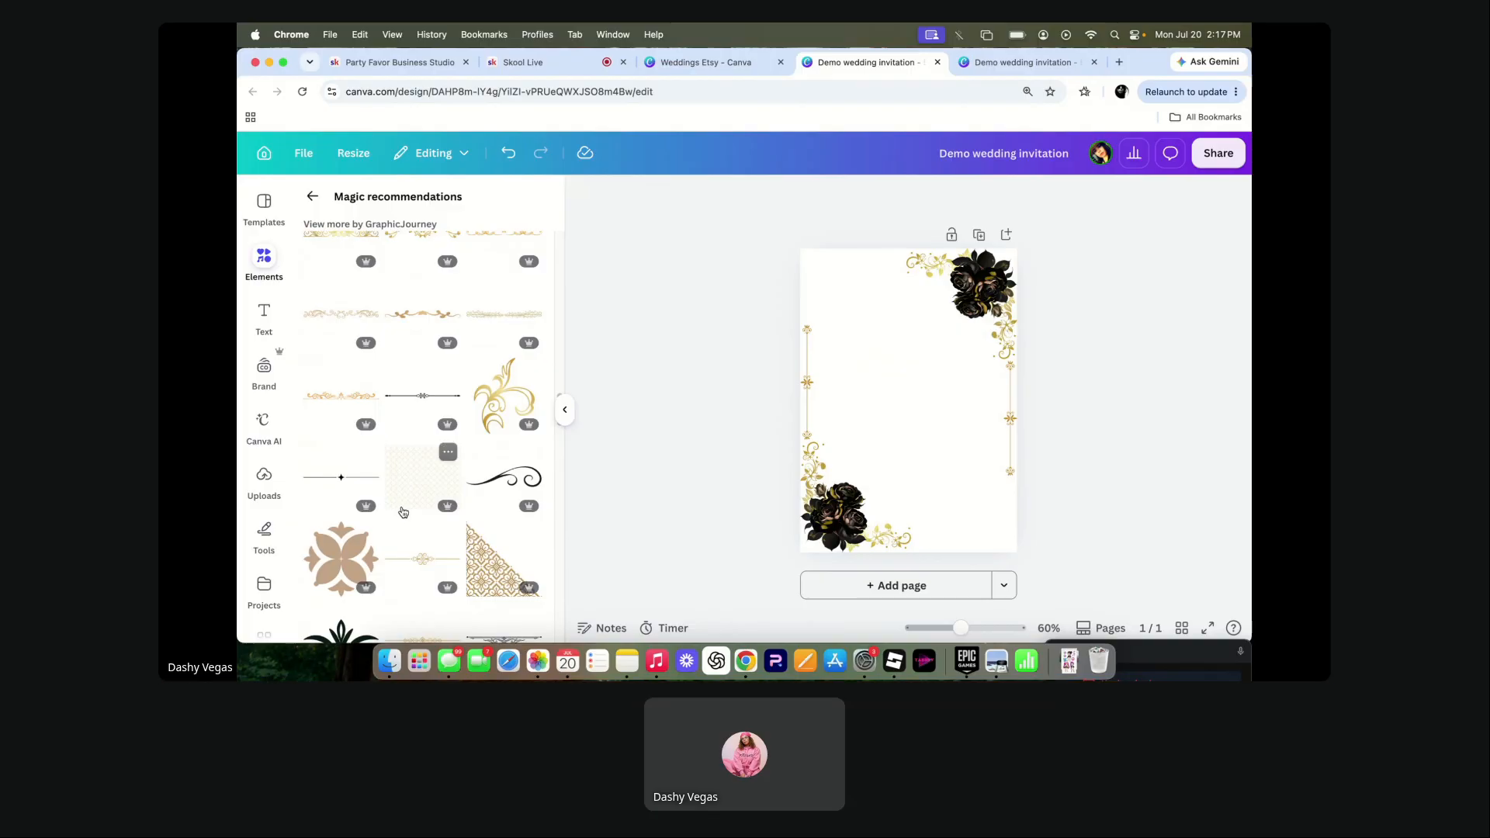
left_click(409, 484)
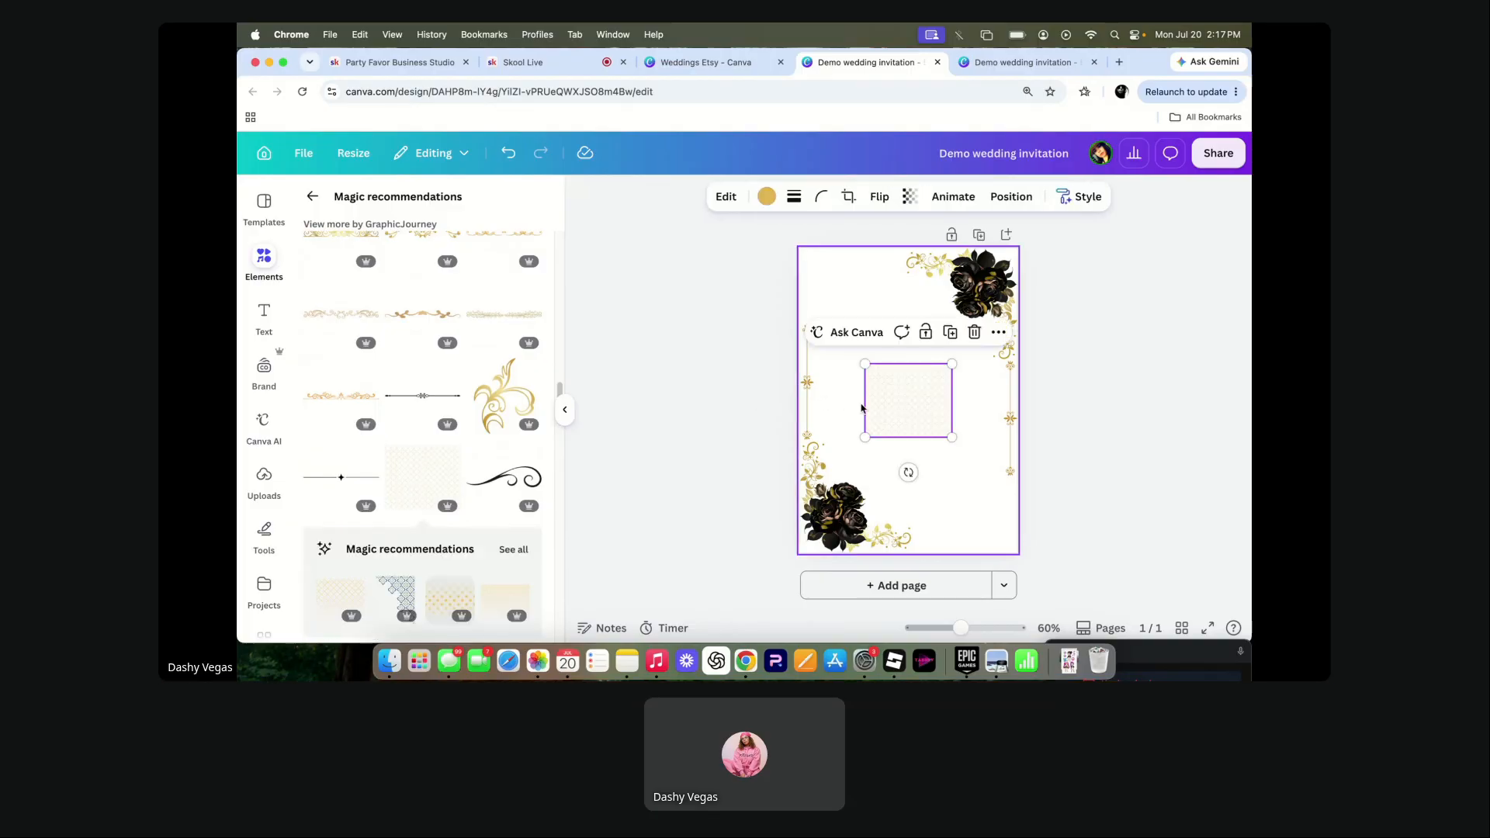
left_click_drag(864, 436, 684, 639)
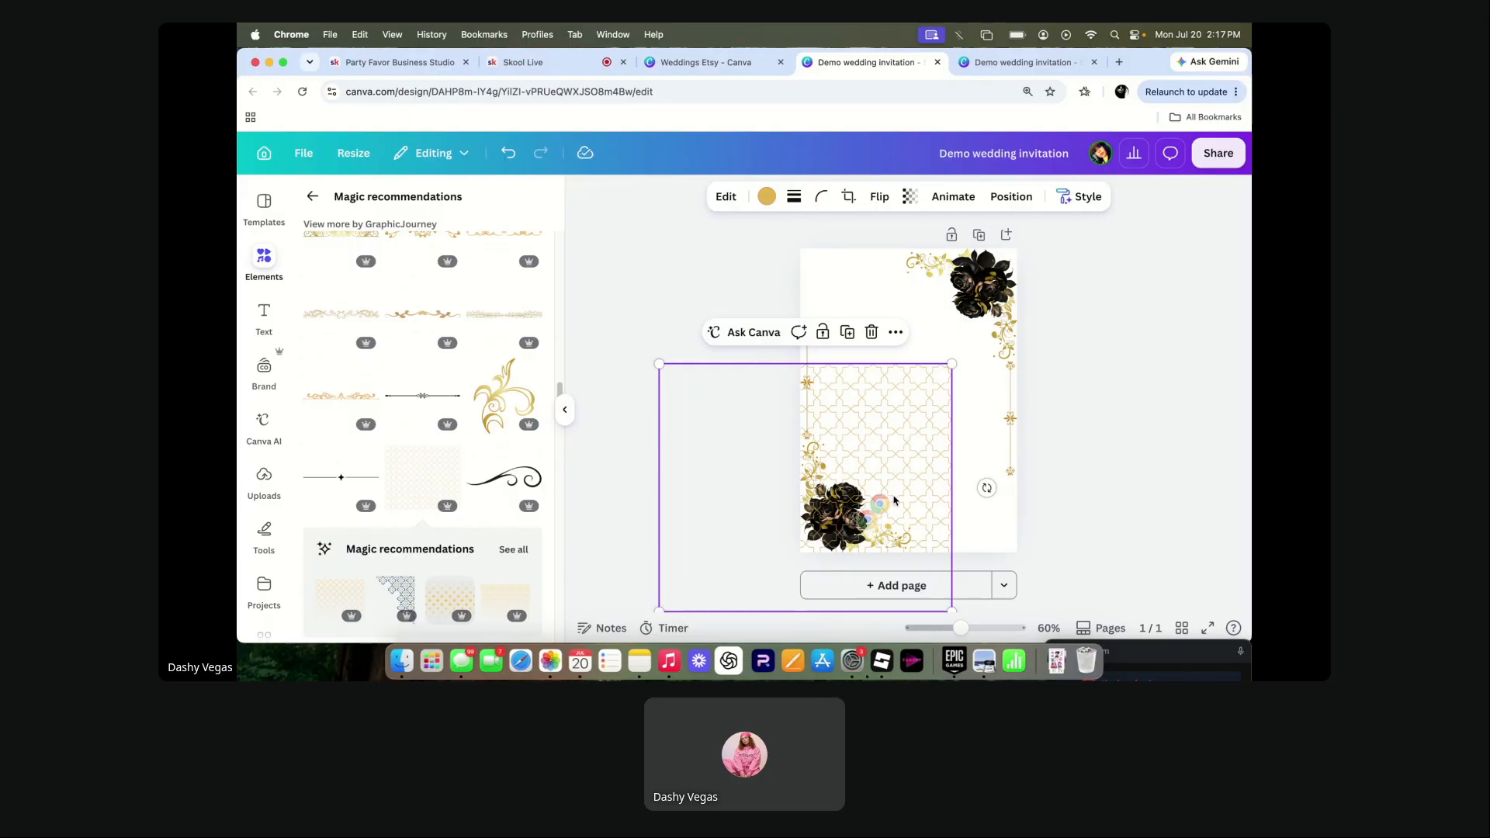
left_click_drag(682, 482, 812, 356)
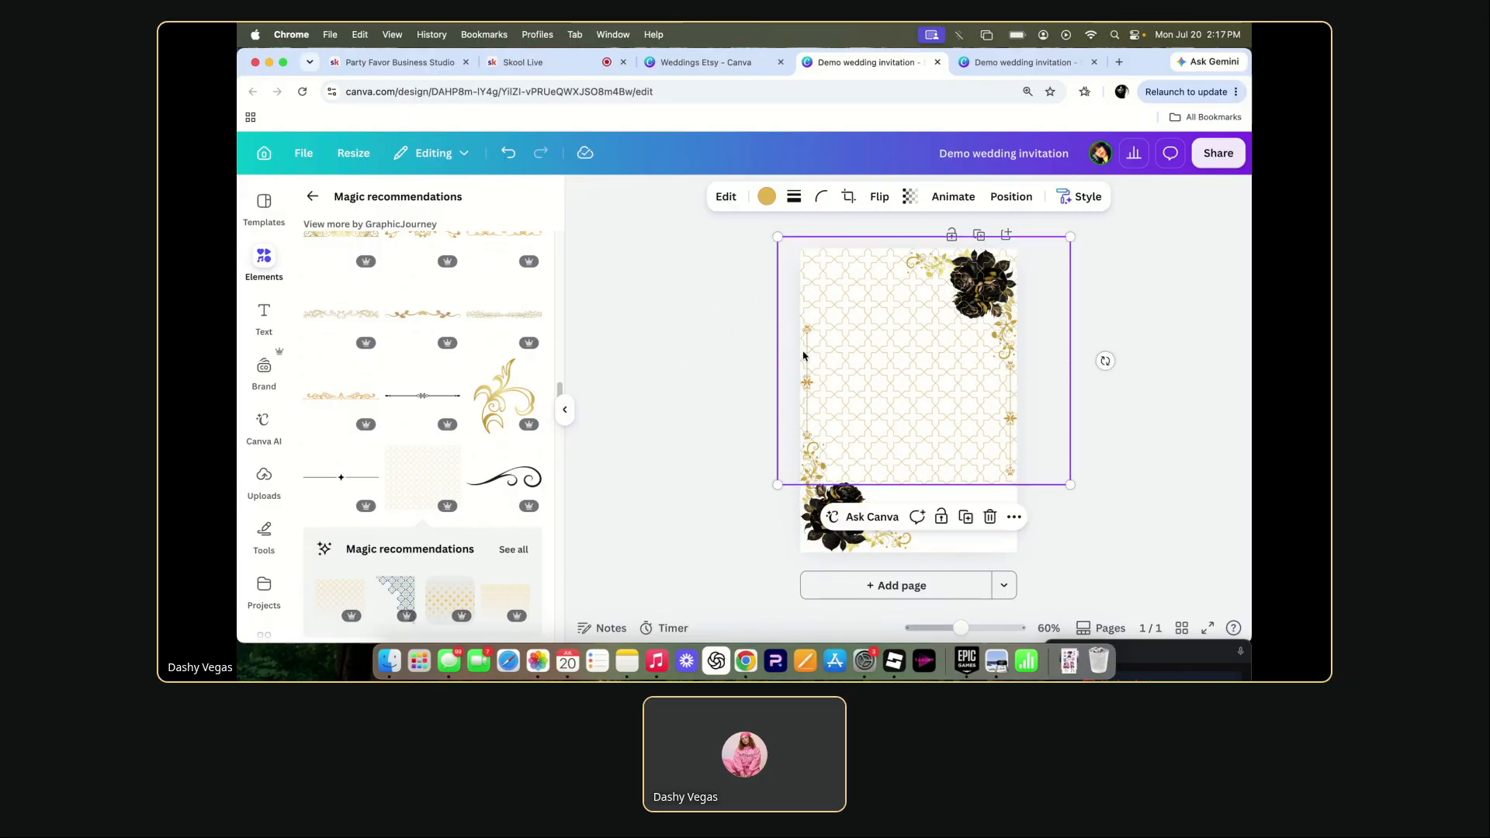
left_click_drag(777, 486, 754, 633)
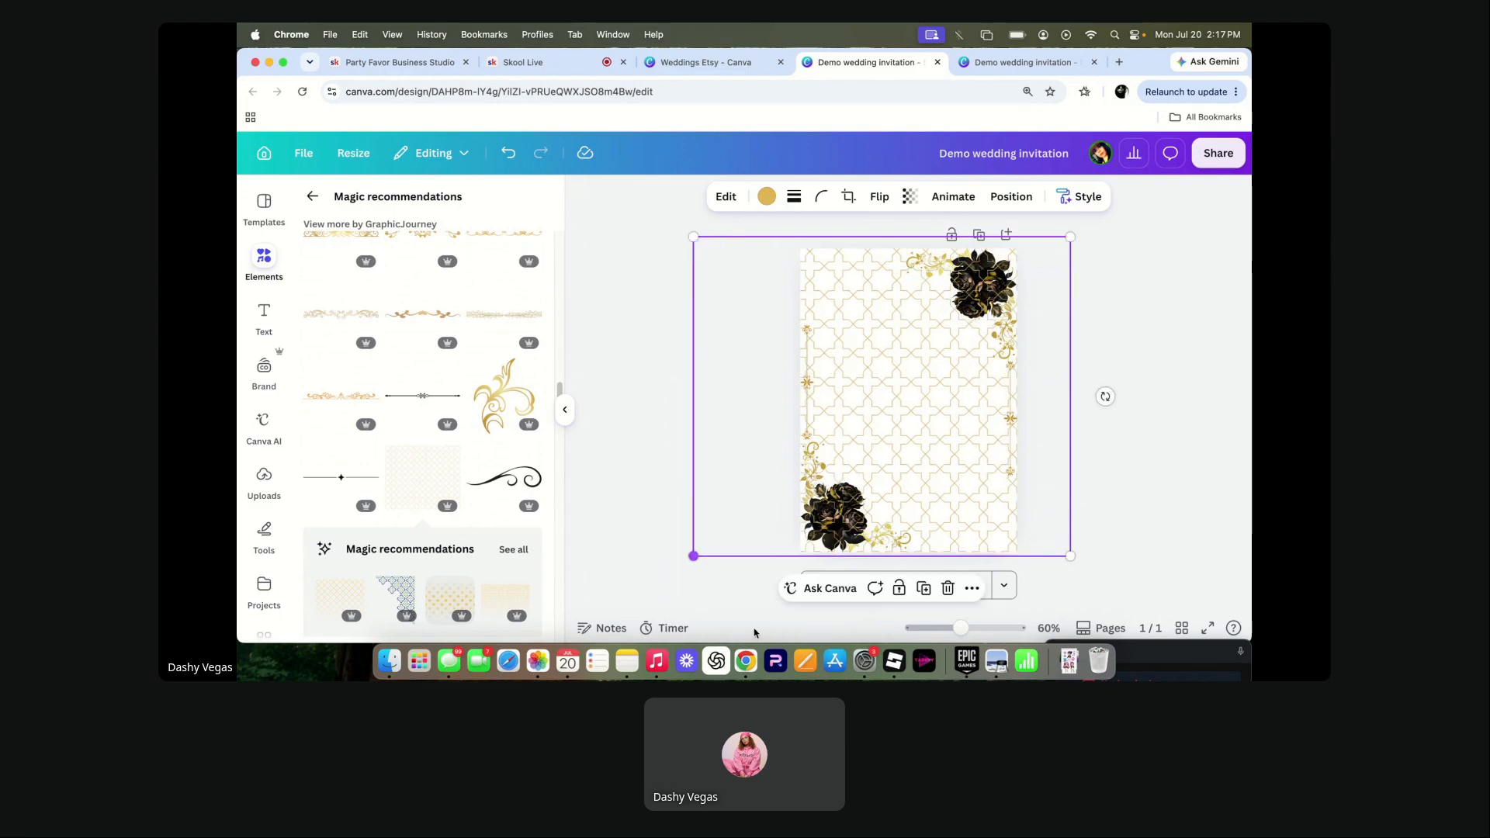
left_click_drag(755, 533, 801, 544)
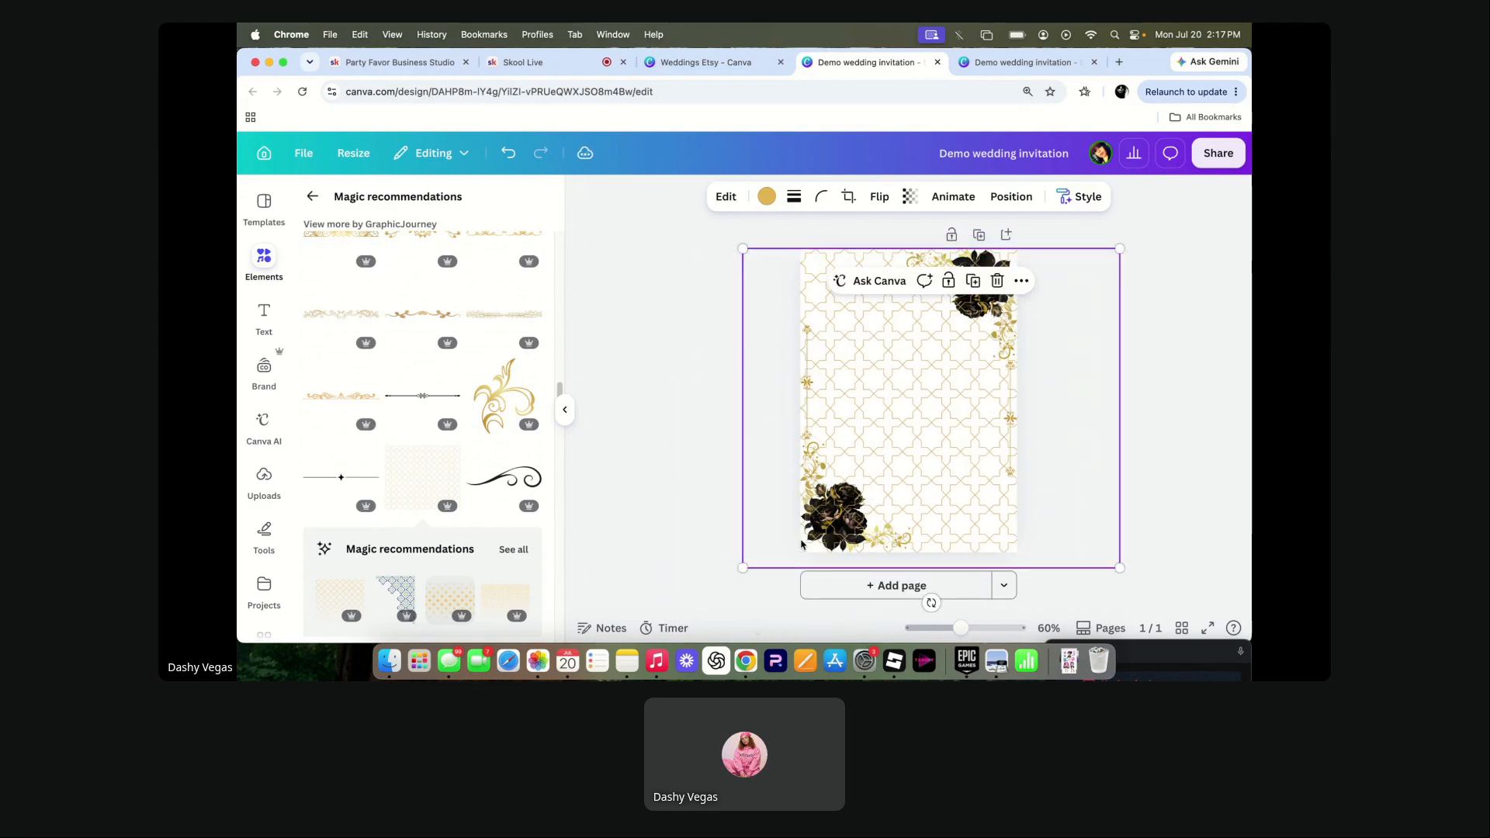
left_click_drag(741, 245, 738, 242)
left_click(644, 302)
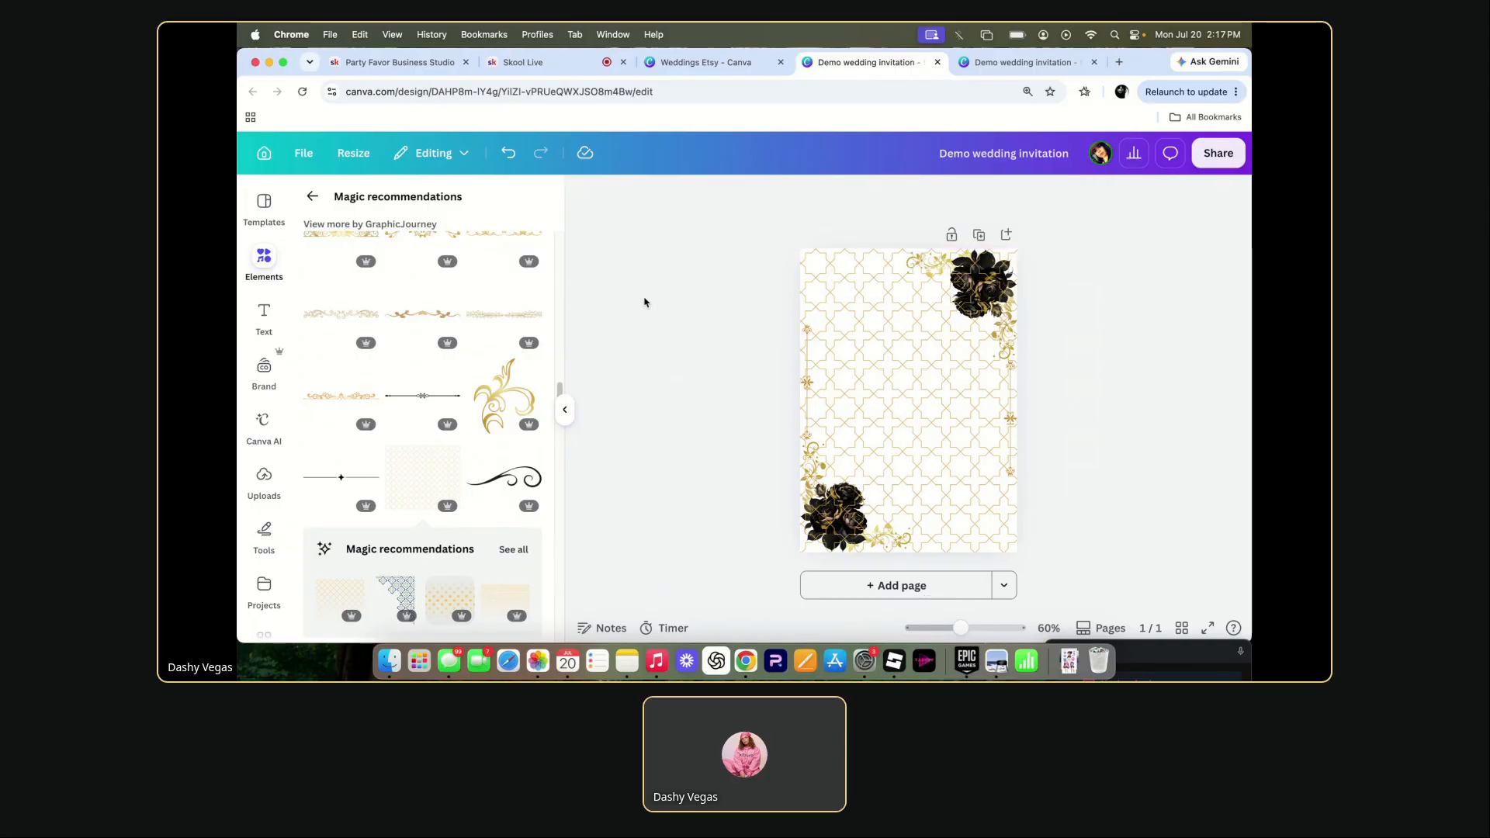
- Send the gold lattice pattern to the back, behind the floral corners and side dividers
left_click(944, 350)
key("Escape")
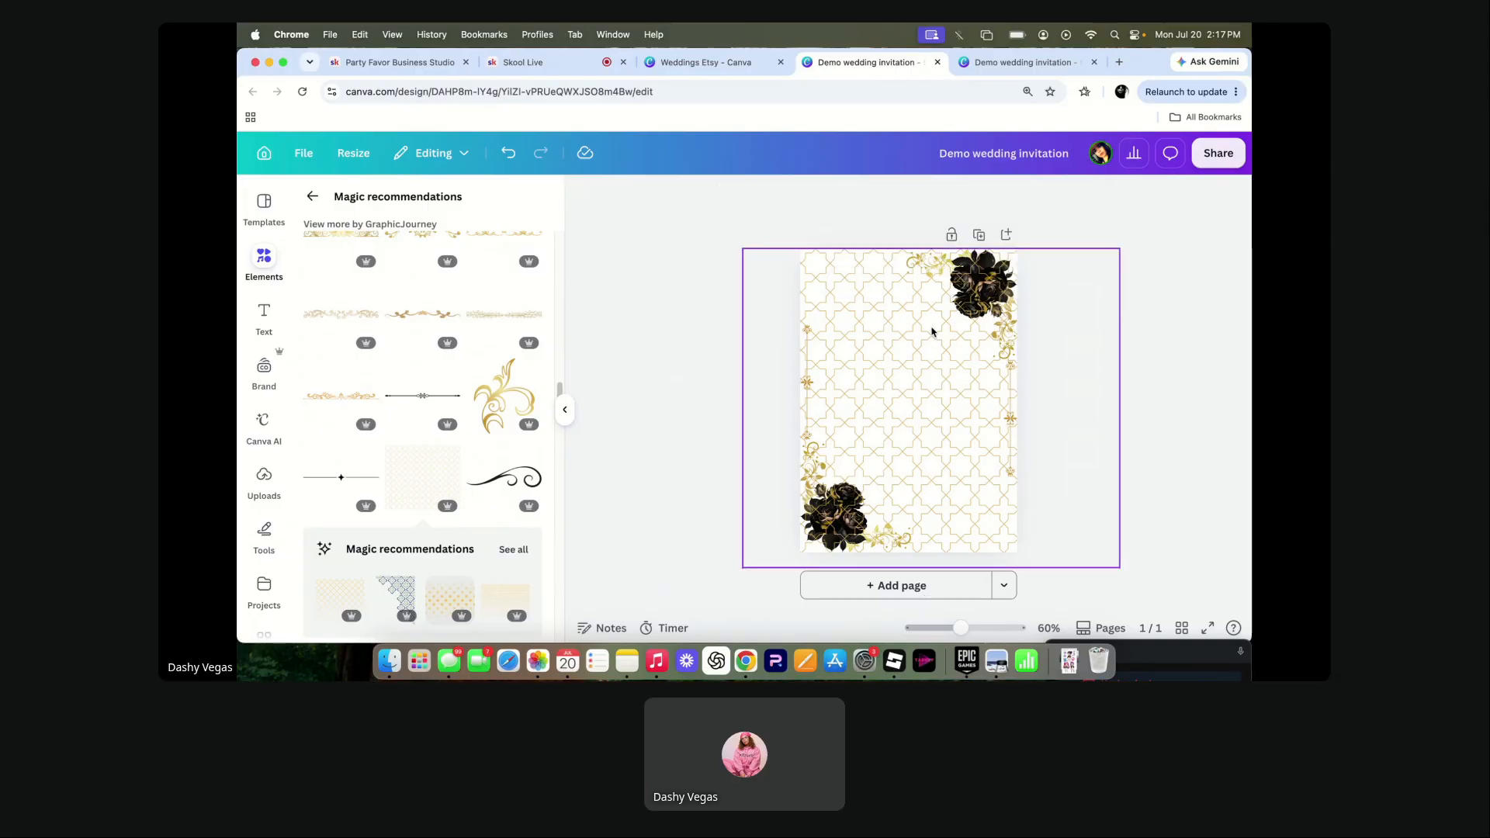
left_click(923, 369)
left_click(1021, 280)
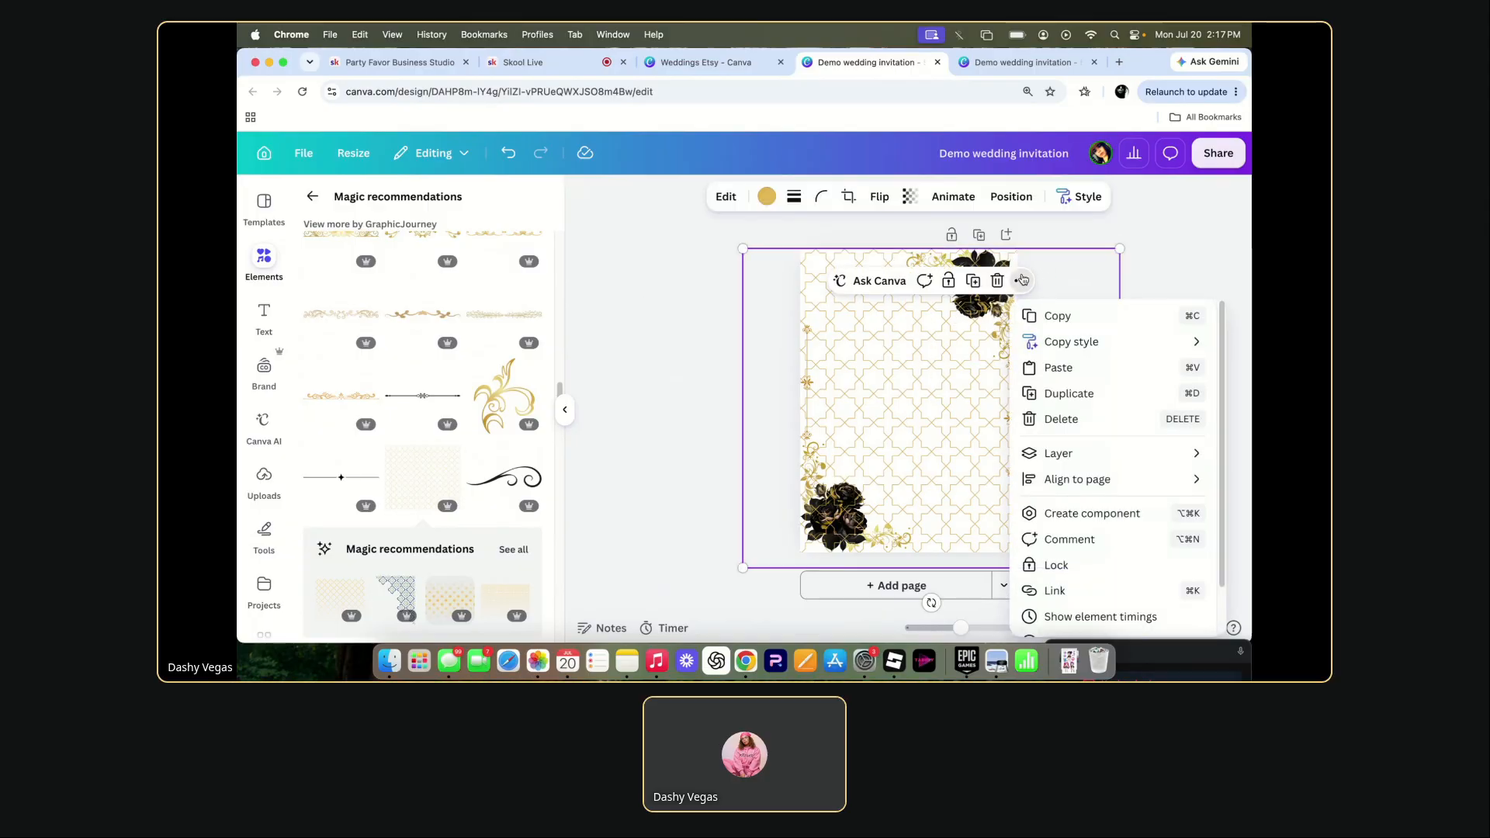
mouse_move(1087, 456)
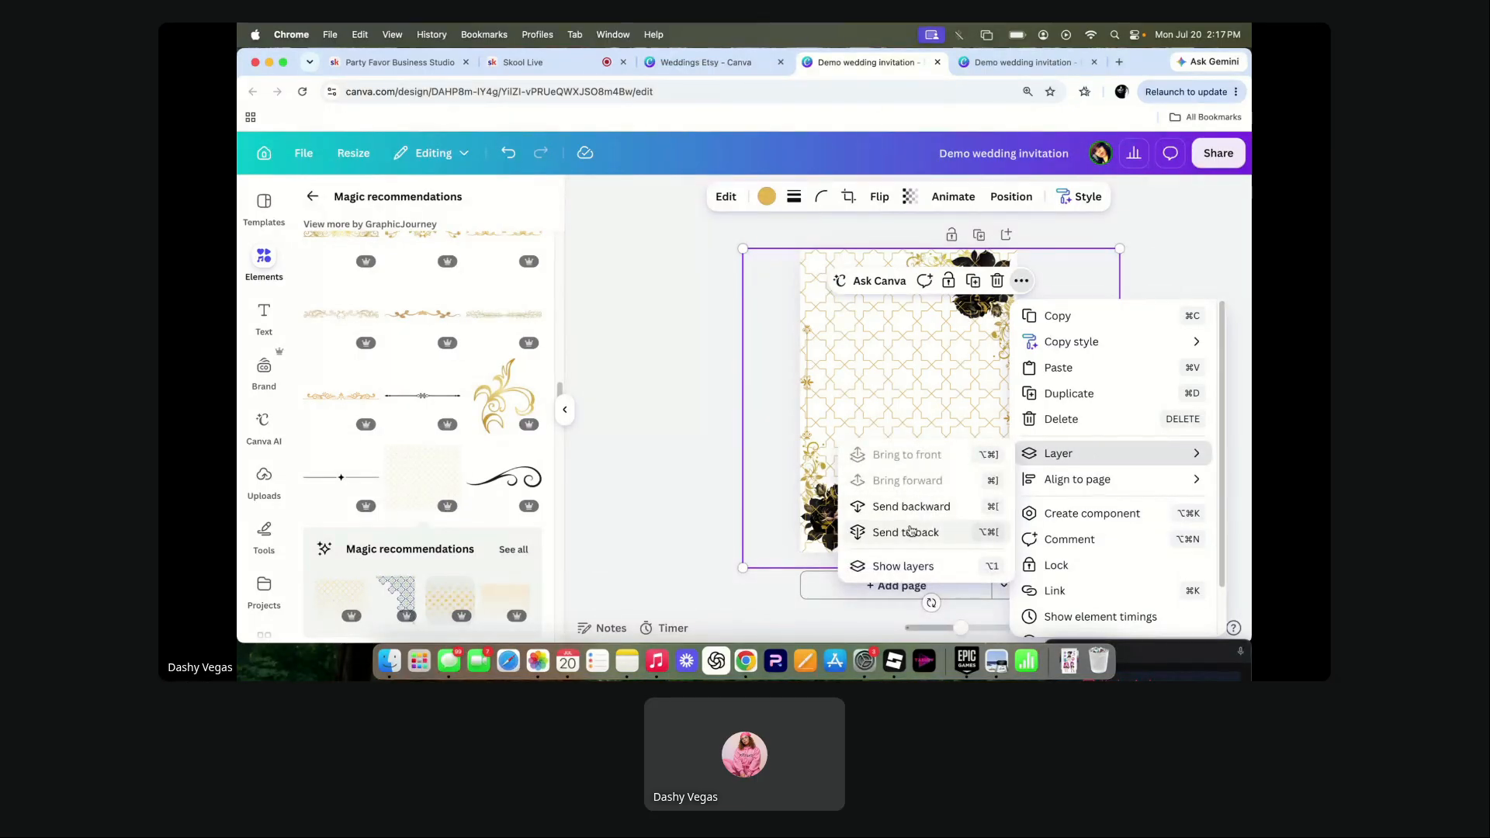
left_click(905, 532)
left_click(697, 471)
- Set the gold lattice pattern's transparency to 40
left_click(850, 333)
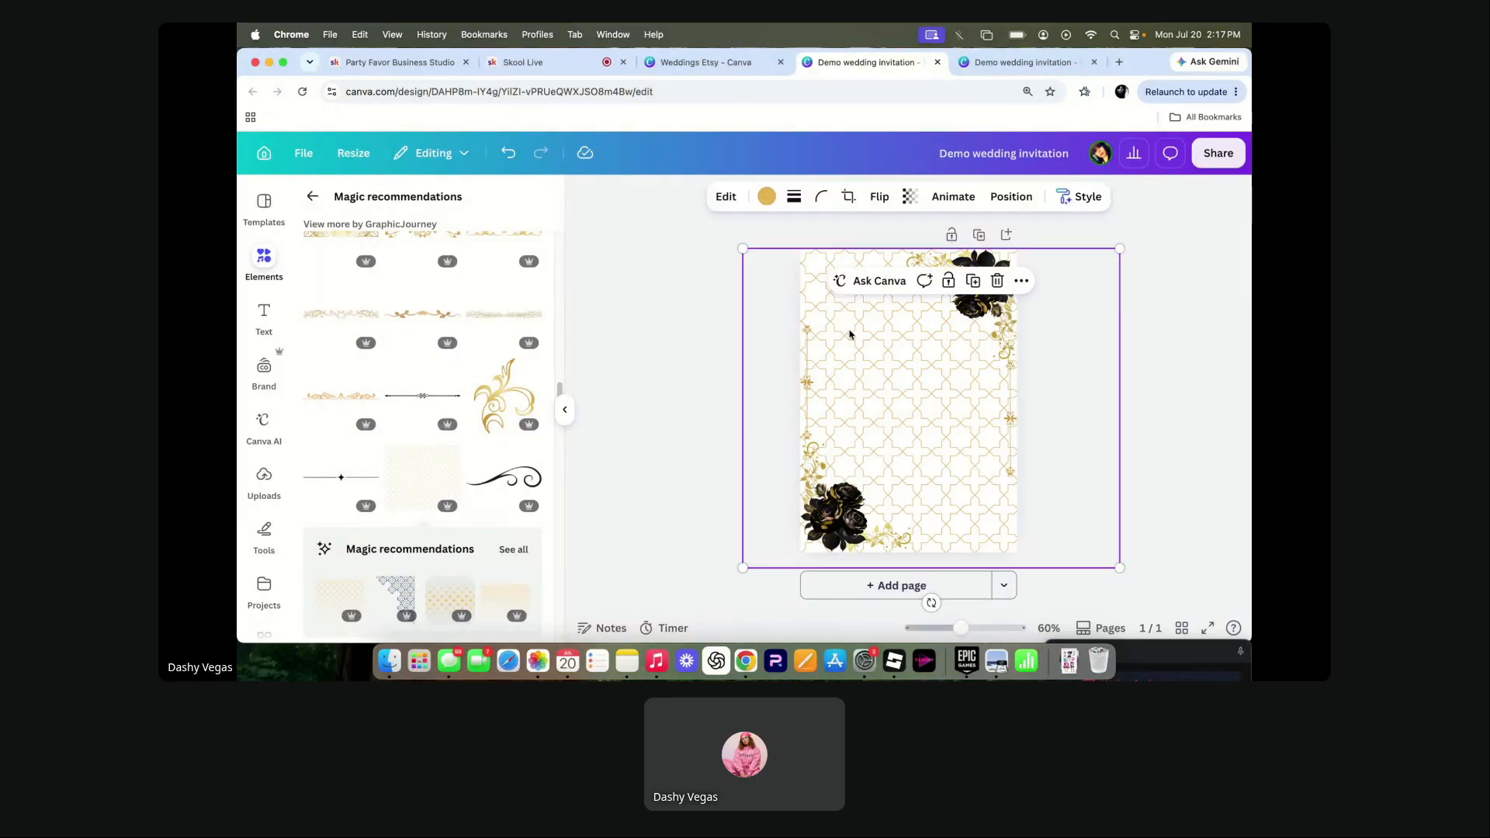
left_click(908, 197)
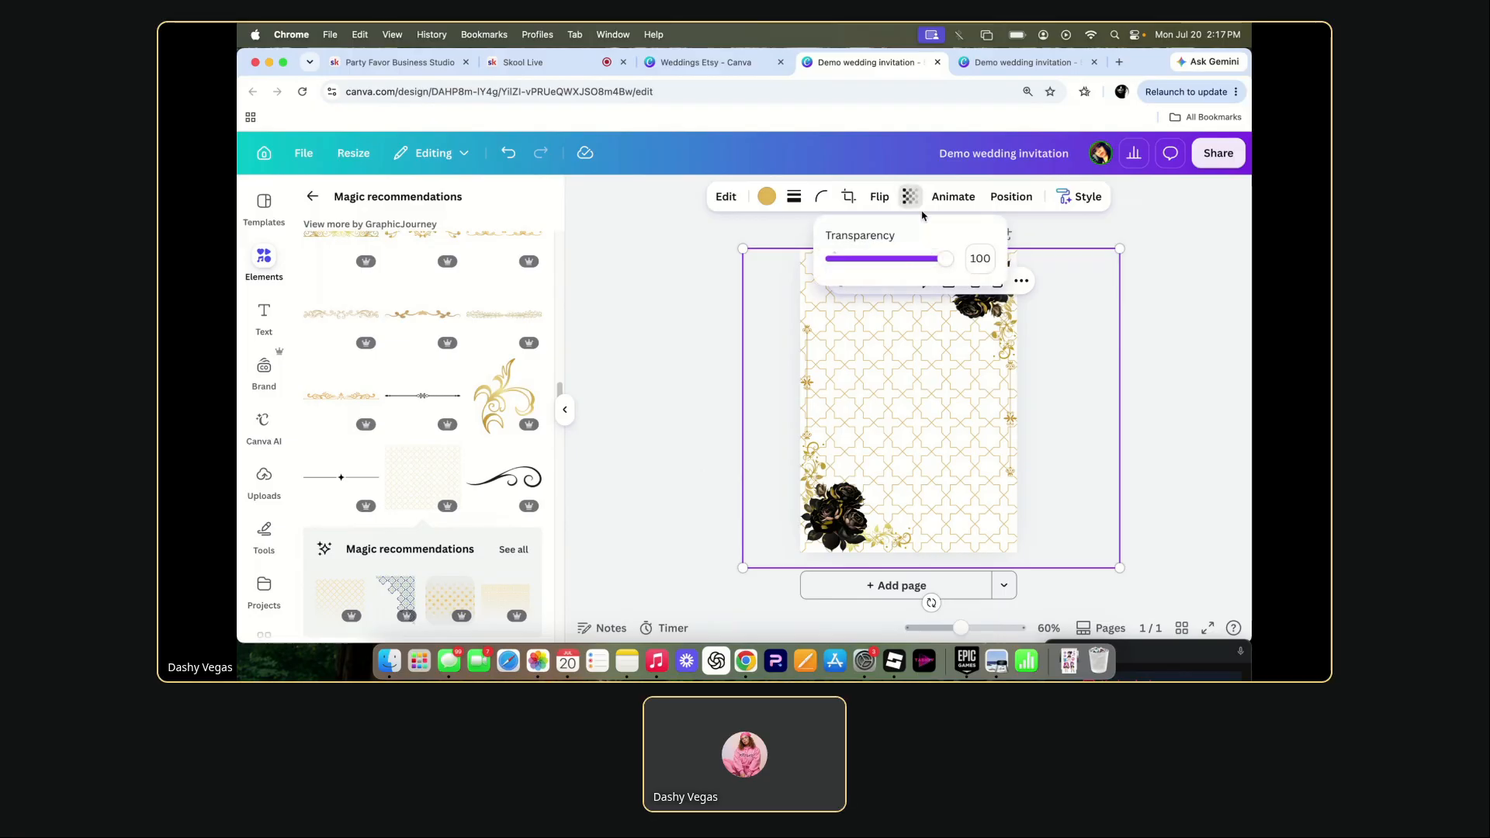
left_click_drag(932, 259, 878, 264)
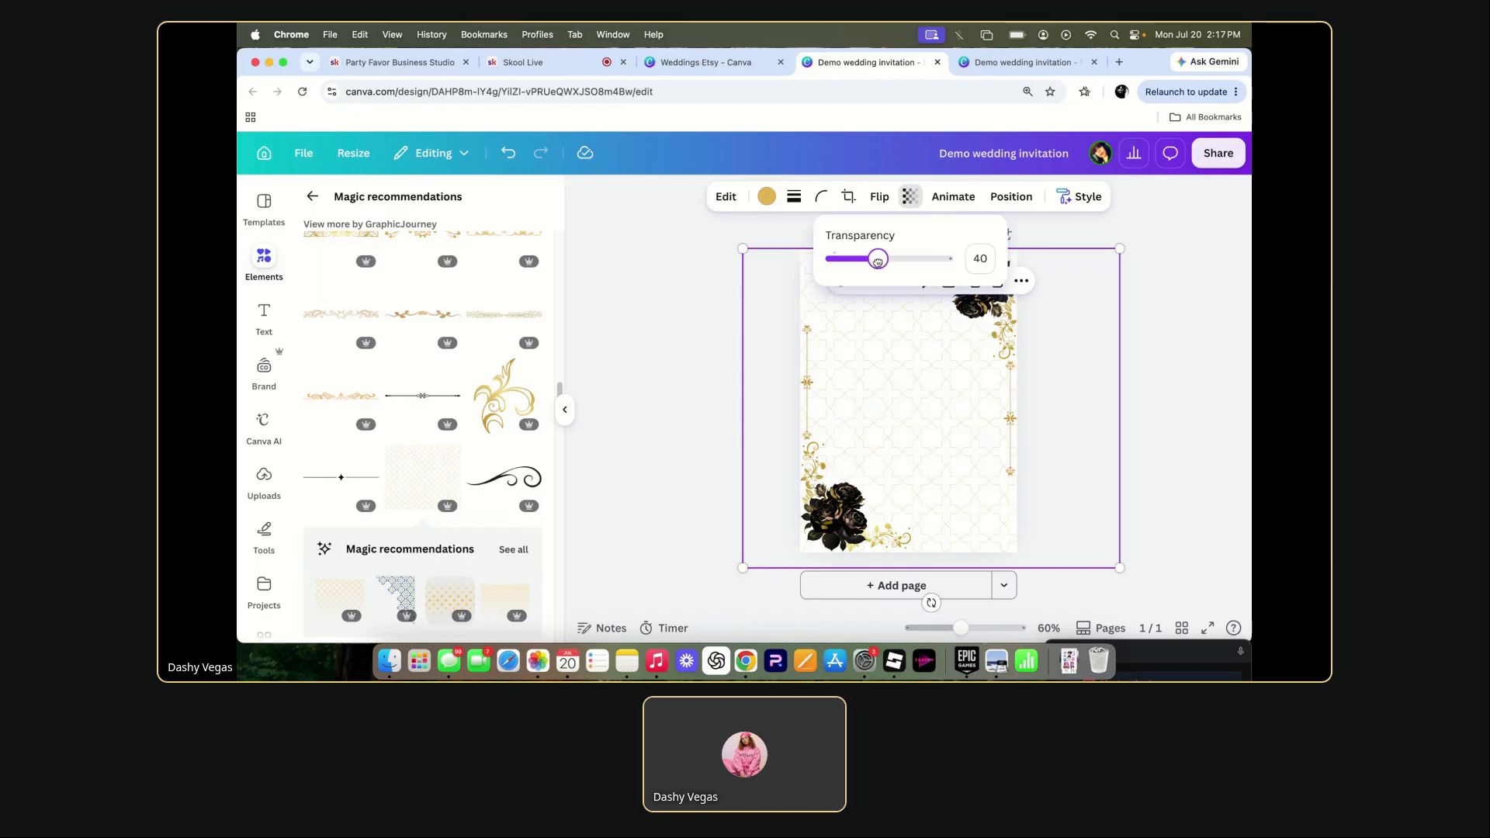
left_click(752, 318)
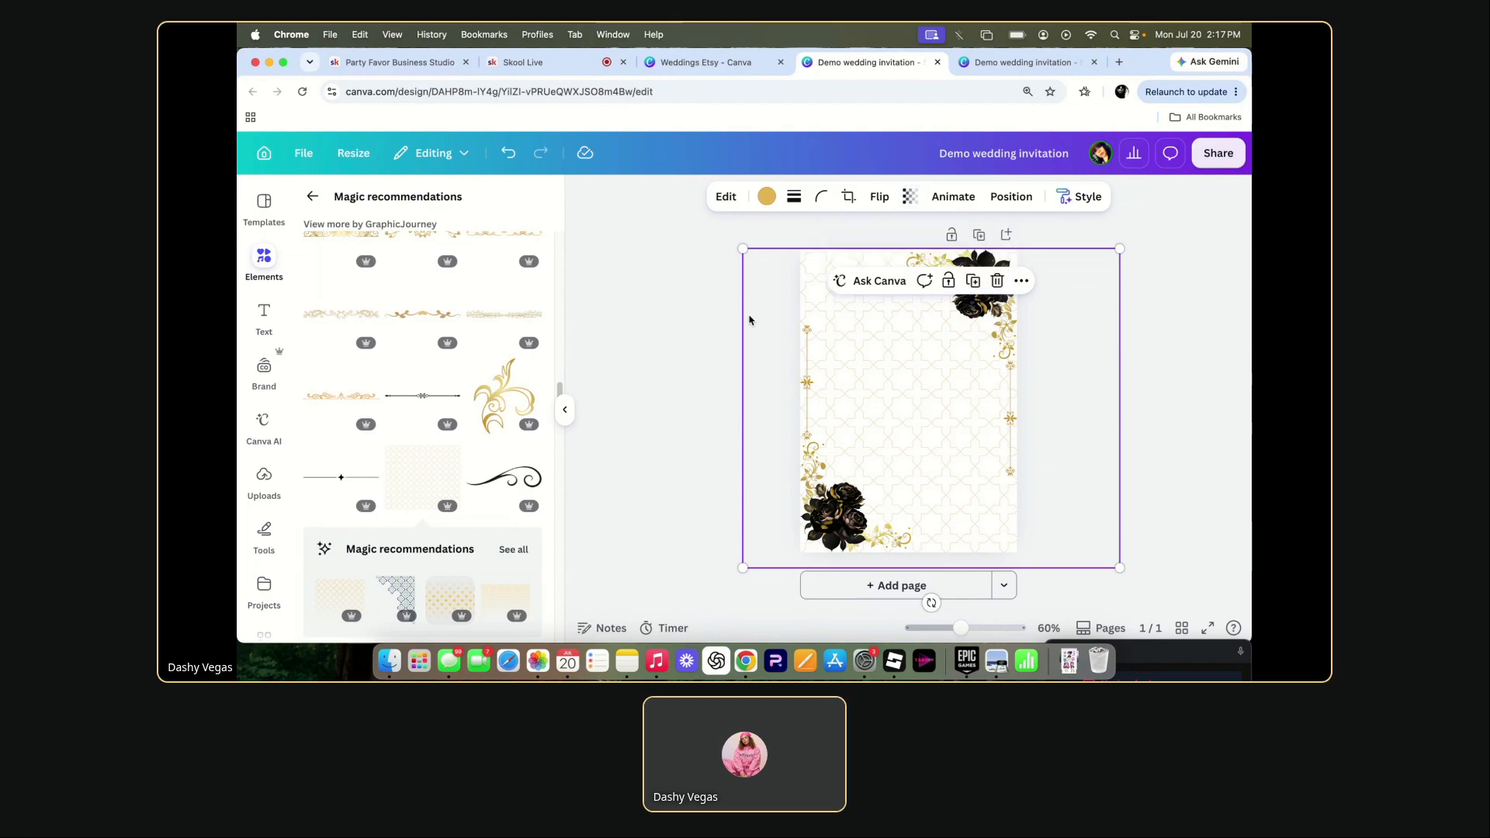
left_click(677, 313)
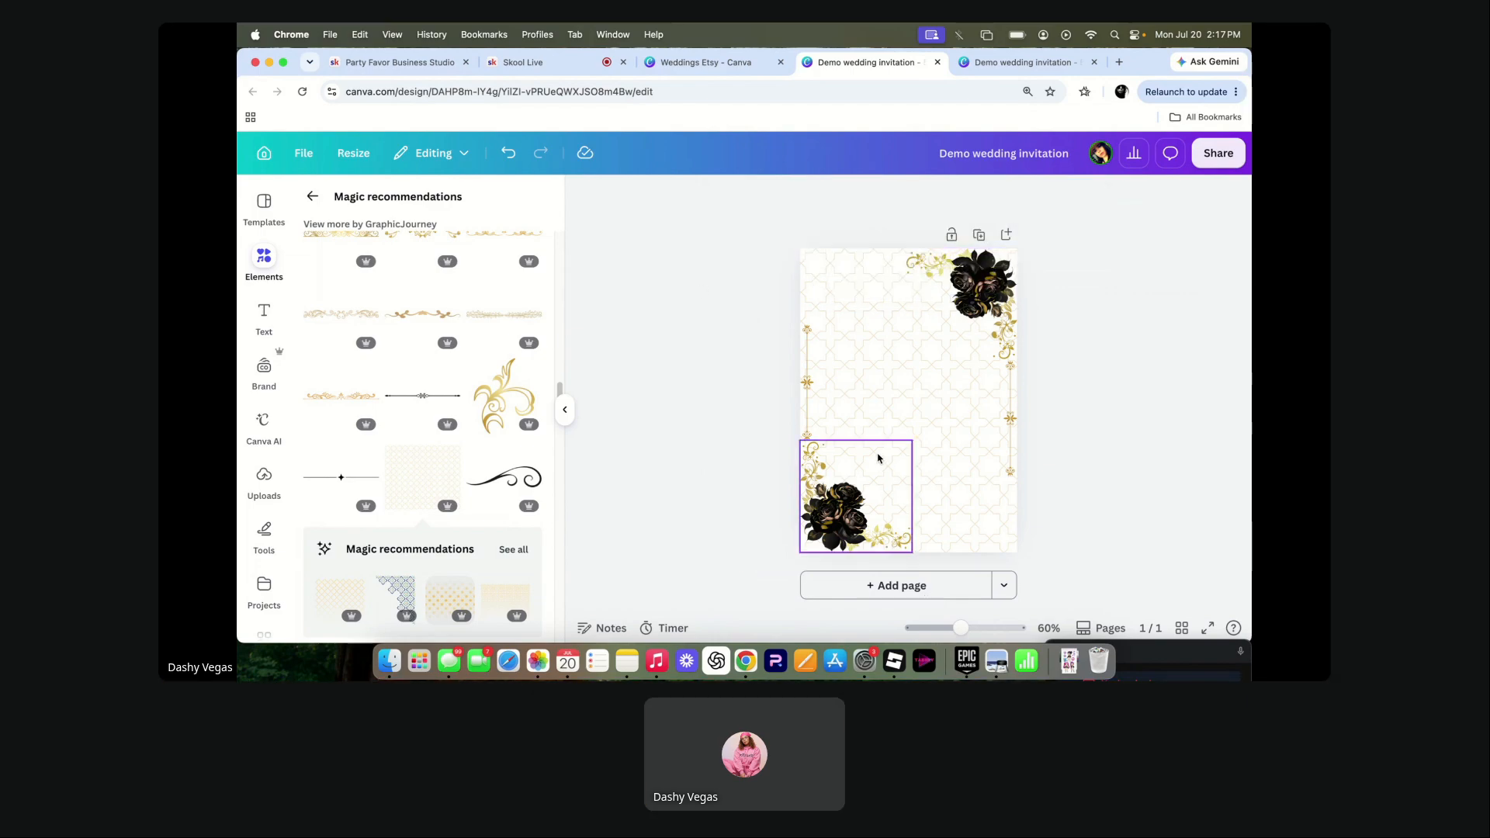
- Add the black and gold leaf sprig from the recommendations, reduce it and place it in the page's lower-right corner
scroll(427, 541, "down", 5)
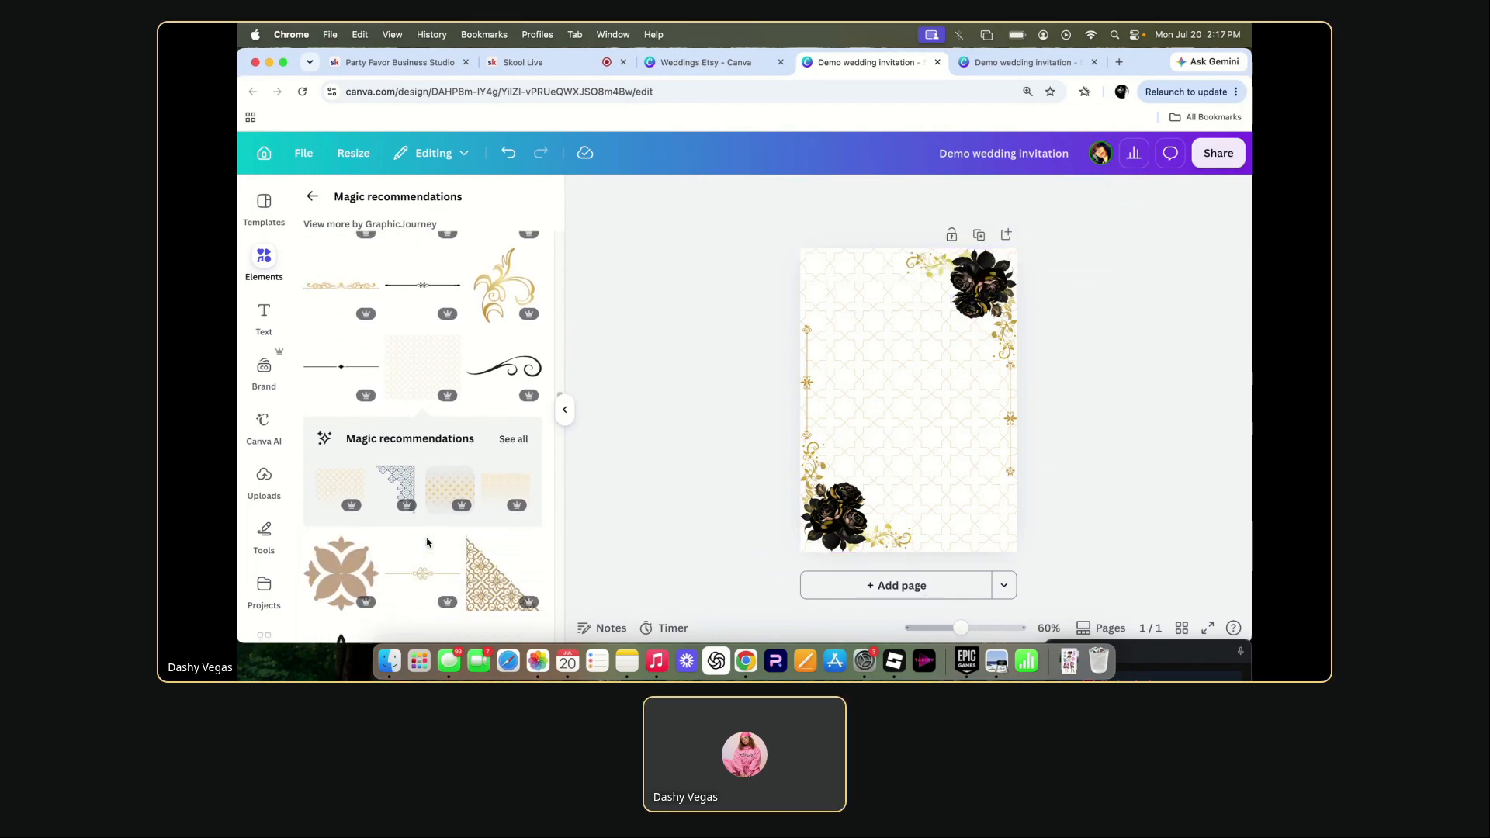
scroll(427, 541, "down", 5)
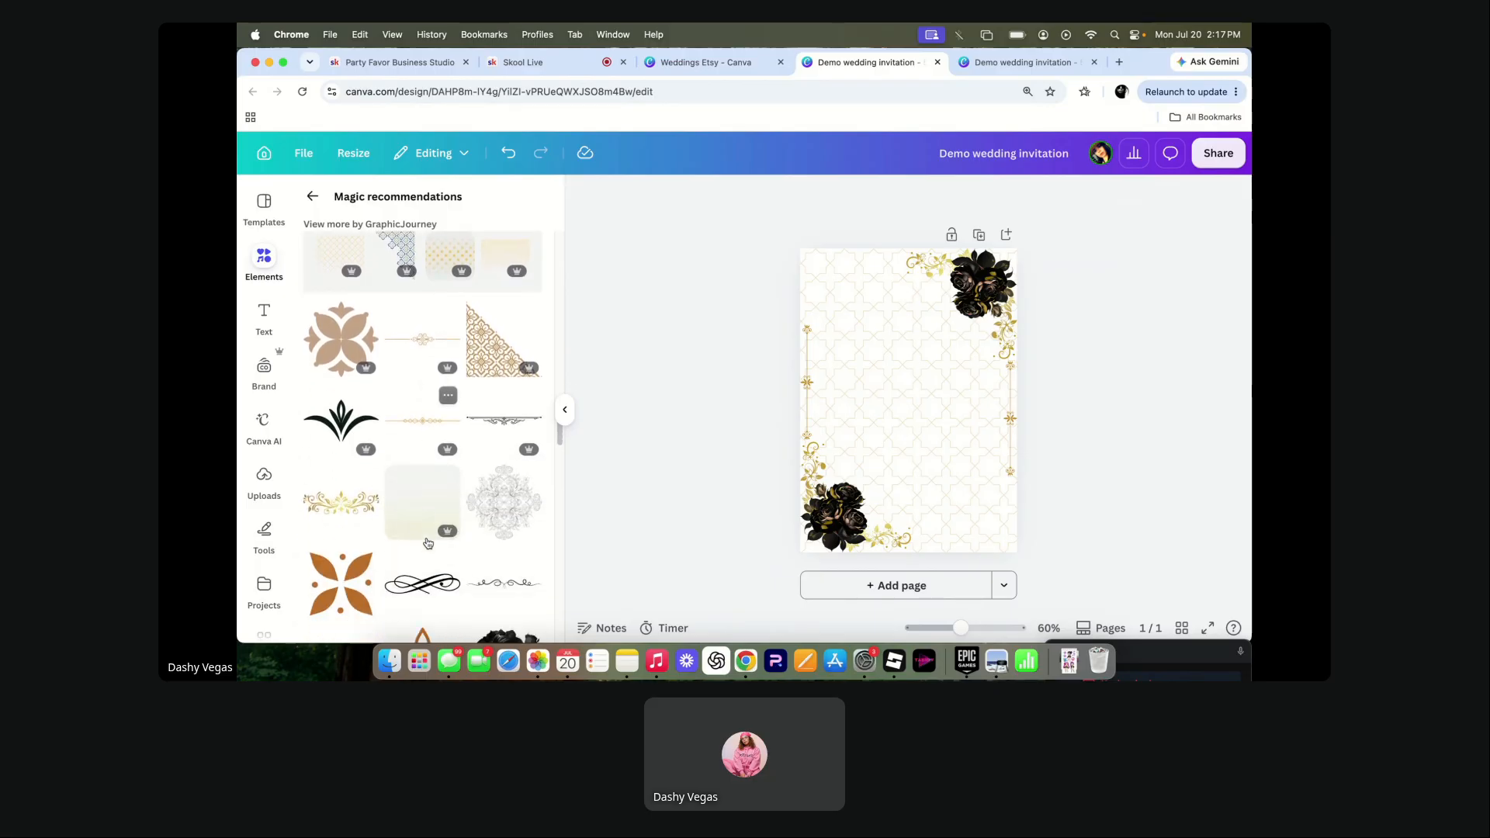
scroll(427, 541, "down", 5)
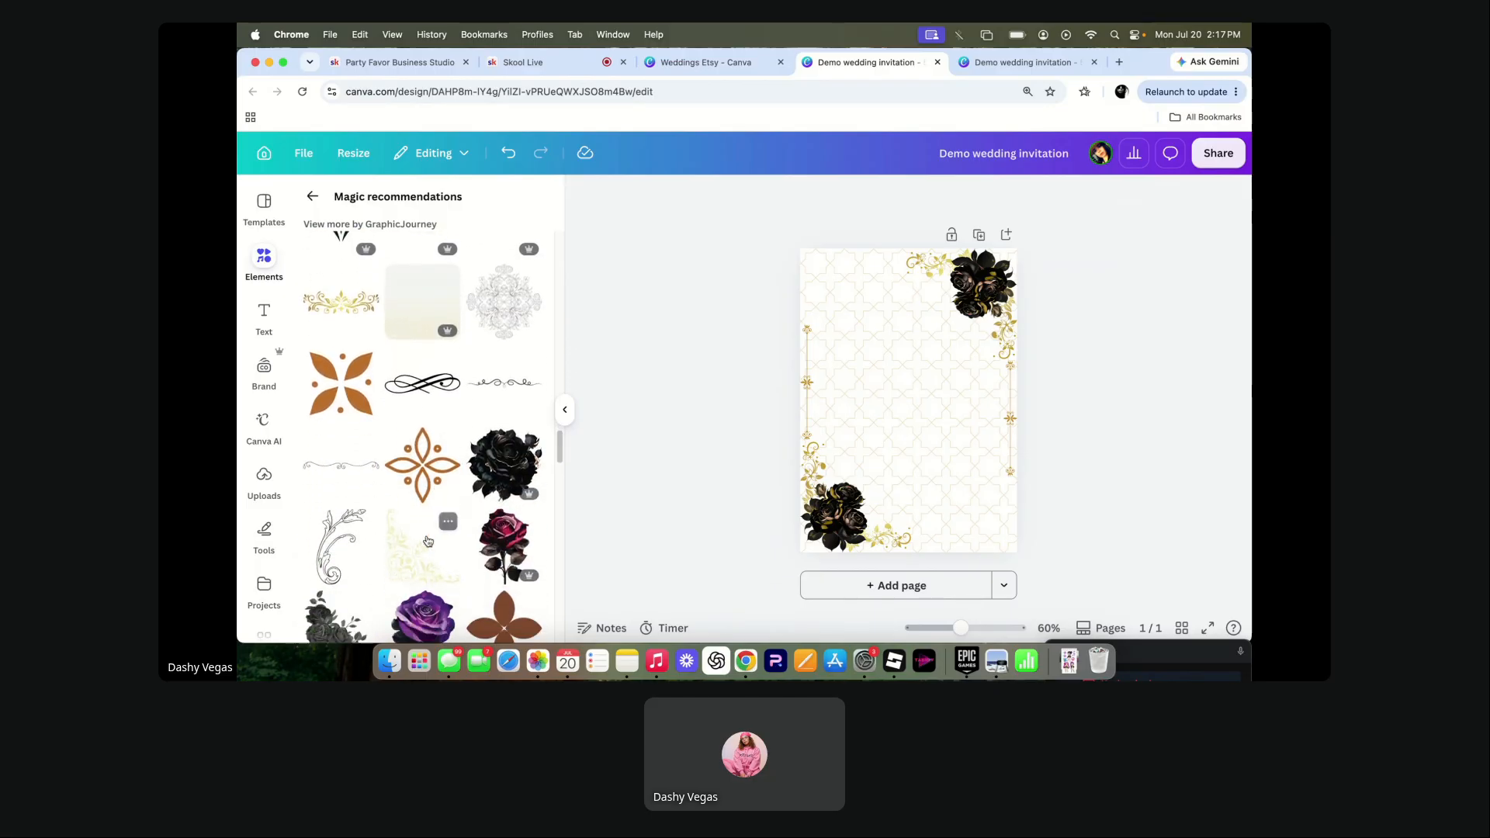
scroll(427, 542, "down", 5)
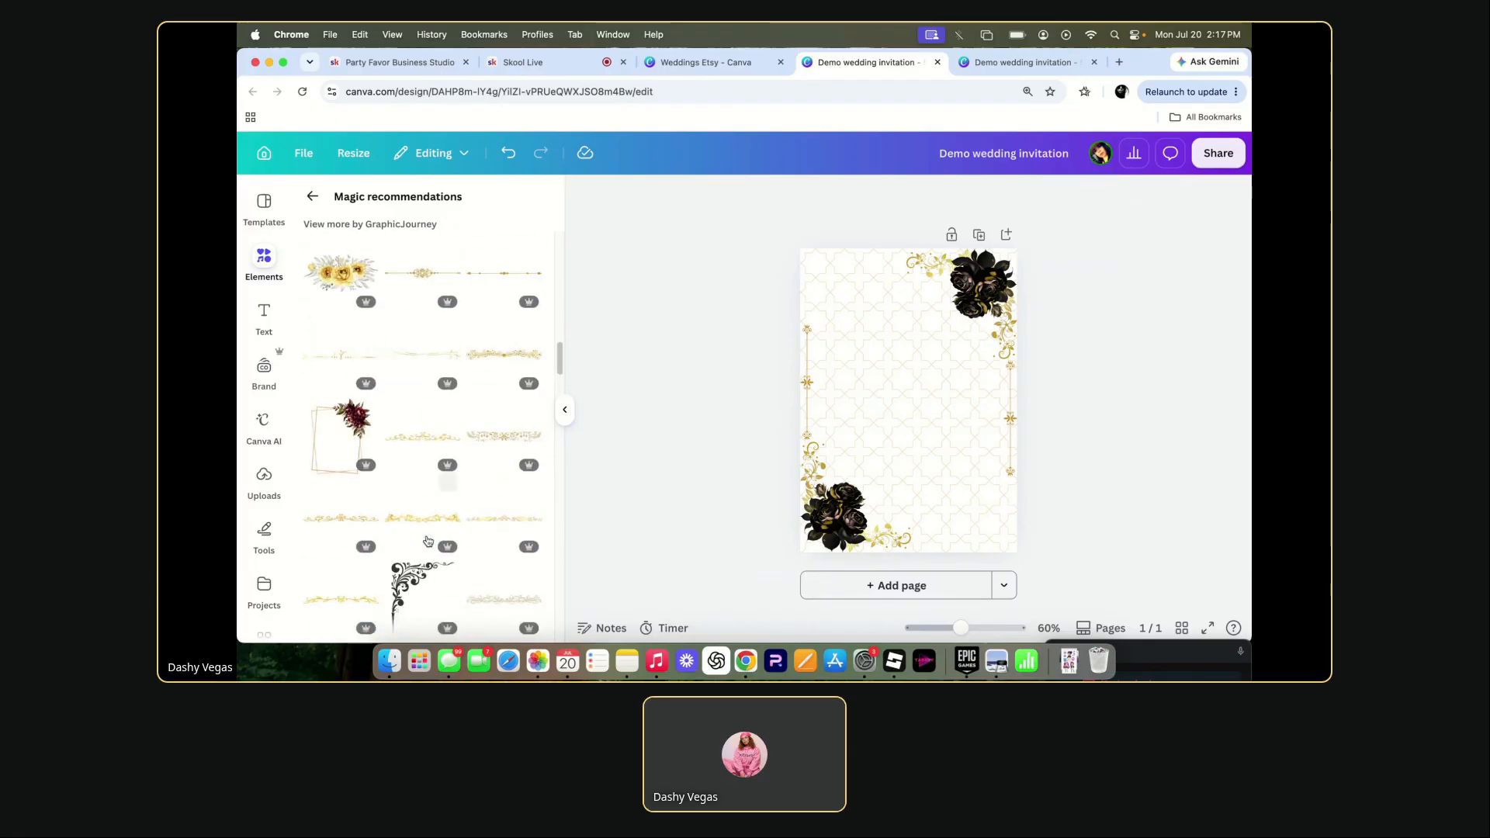
scroll(427, 541, "up", 4)
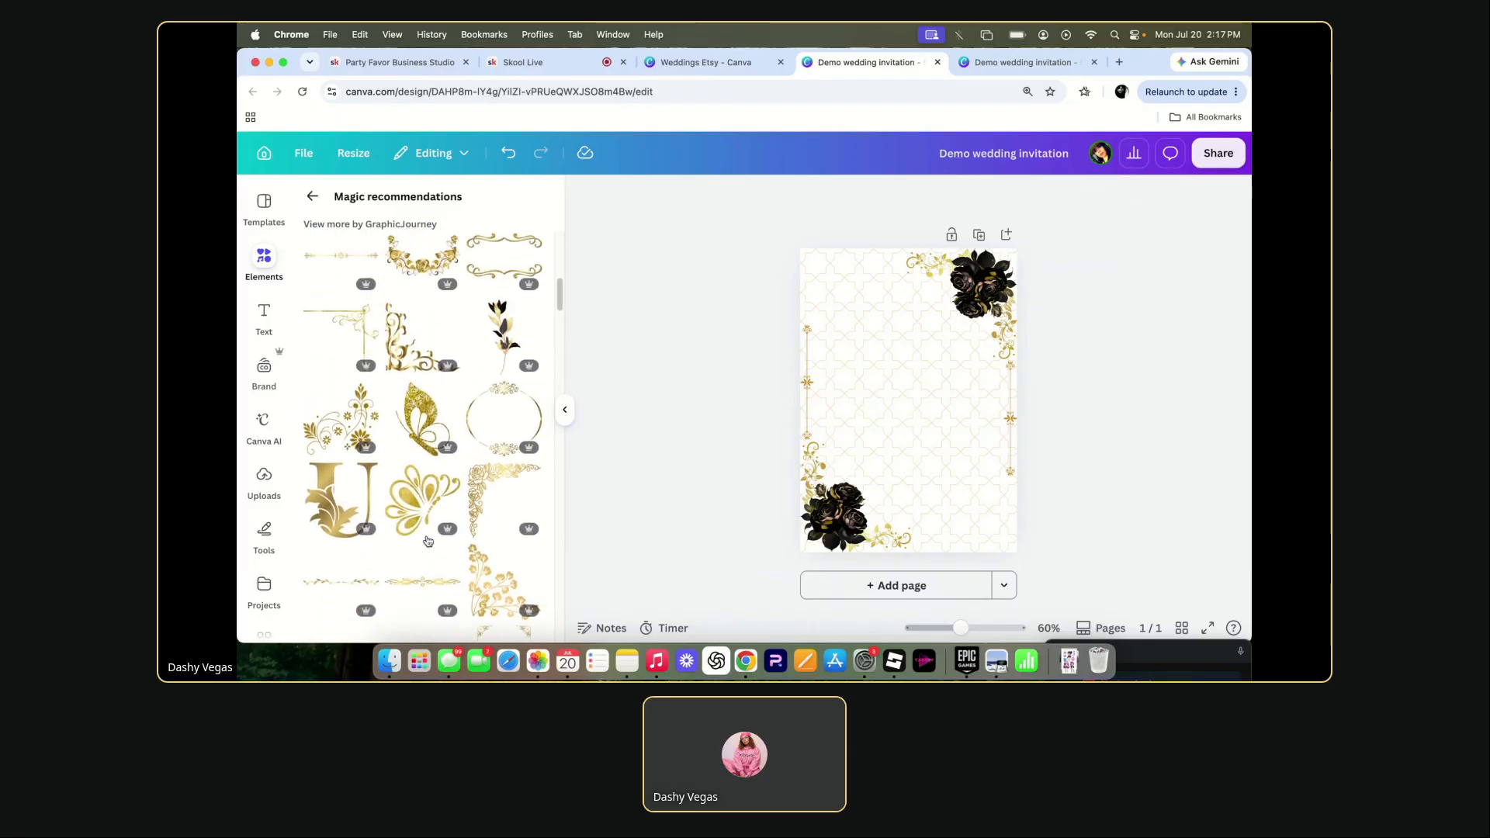
left_click(492, 384)
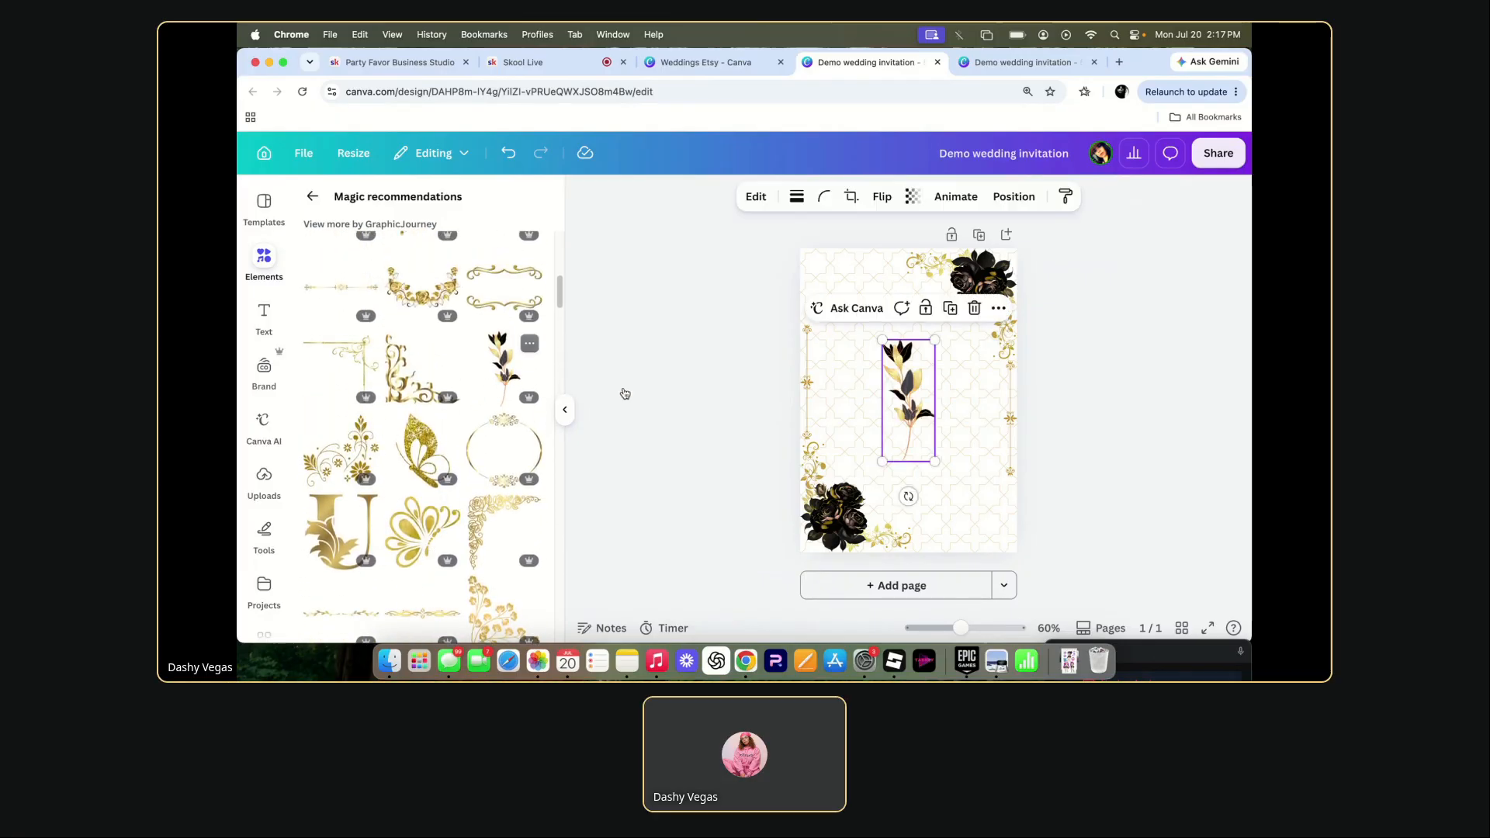
left_click_drag(889, 464, 1009, 514)
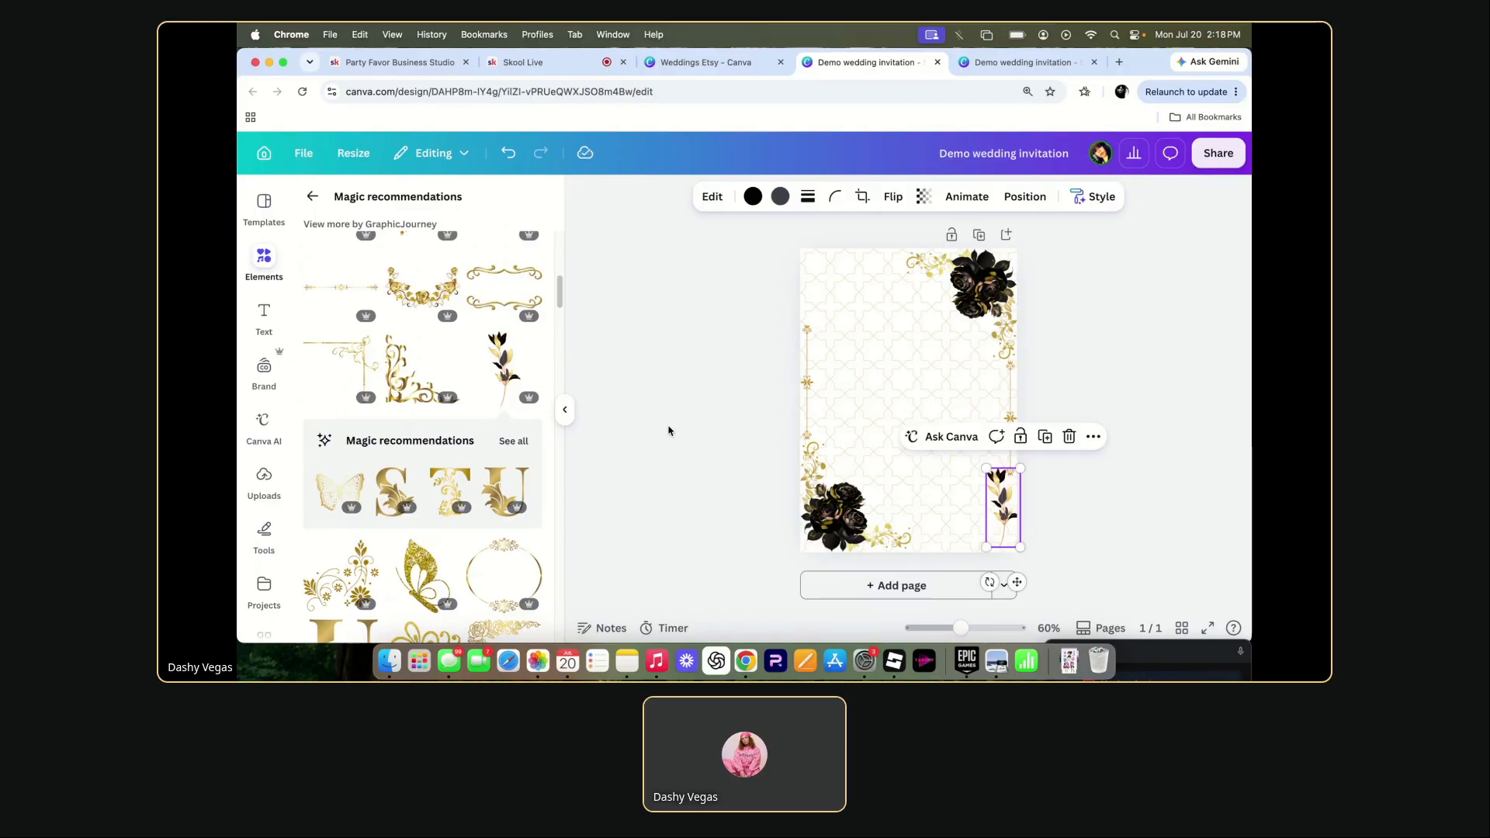
- Show all recommendations for the leaf sprig, try the black and gold circular bird wreath in the page's centre, and delete it
left_click(517, 442)
scroll(378, 544, "down", 3)
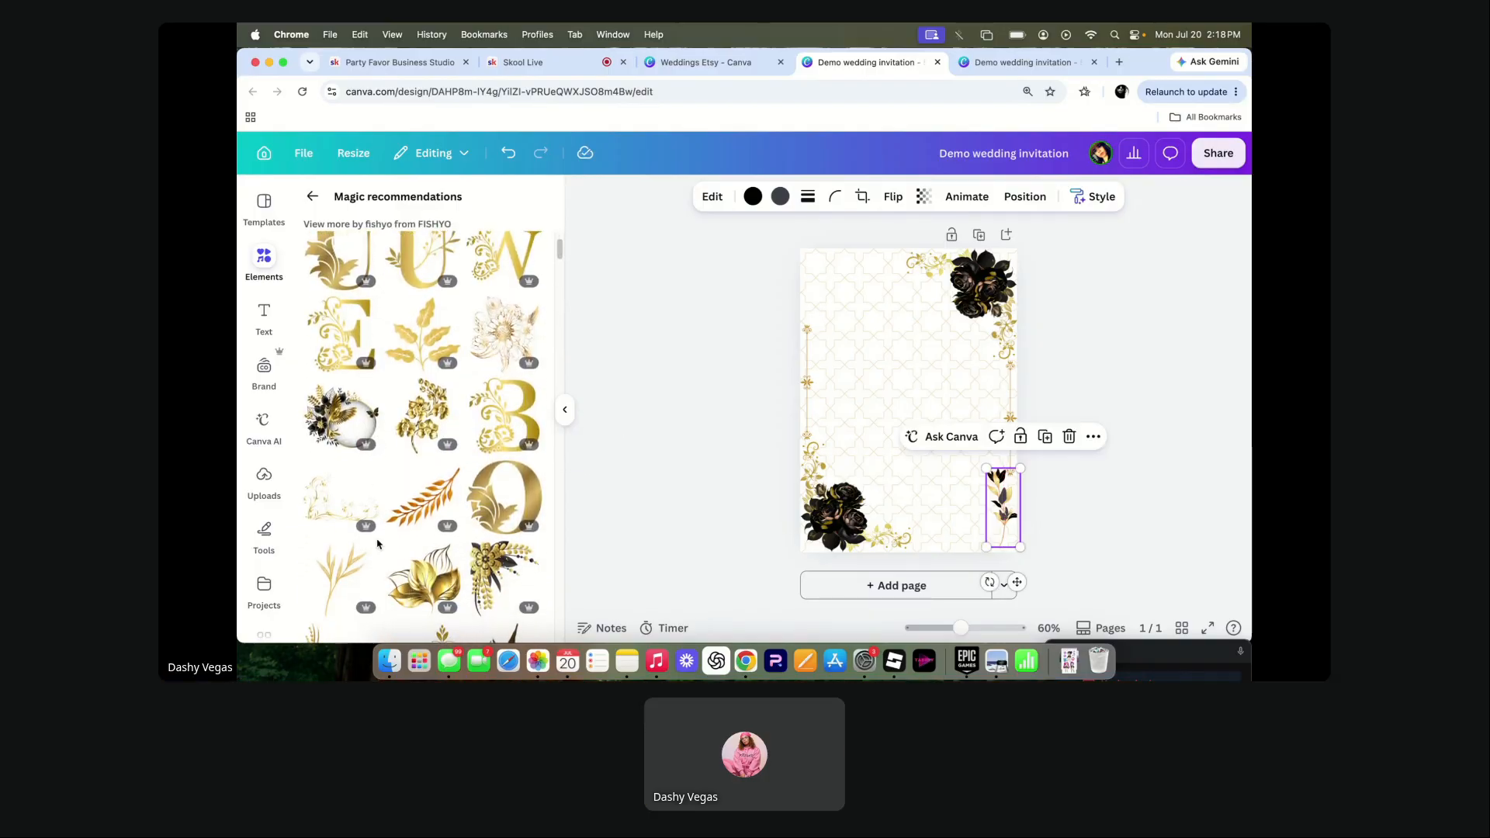
left_click(339, 409)
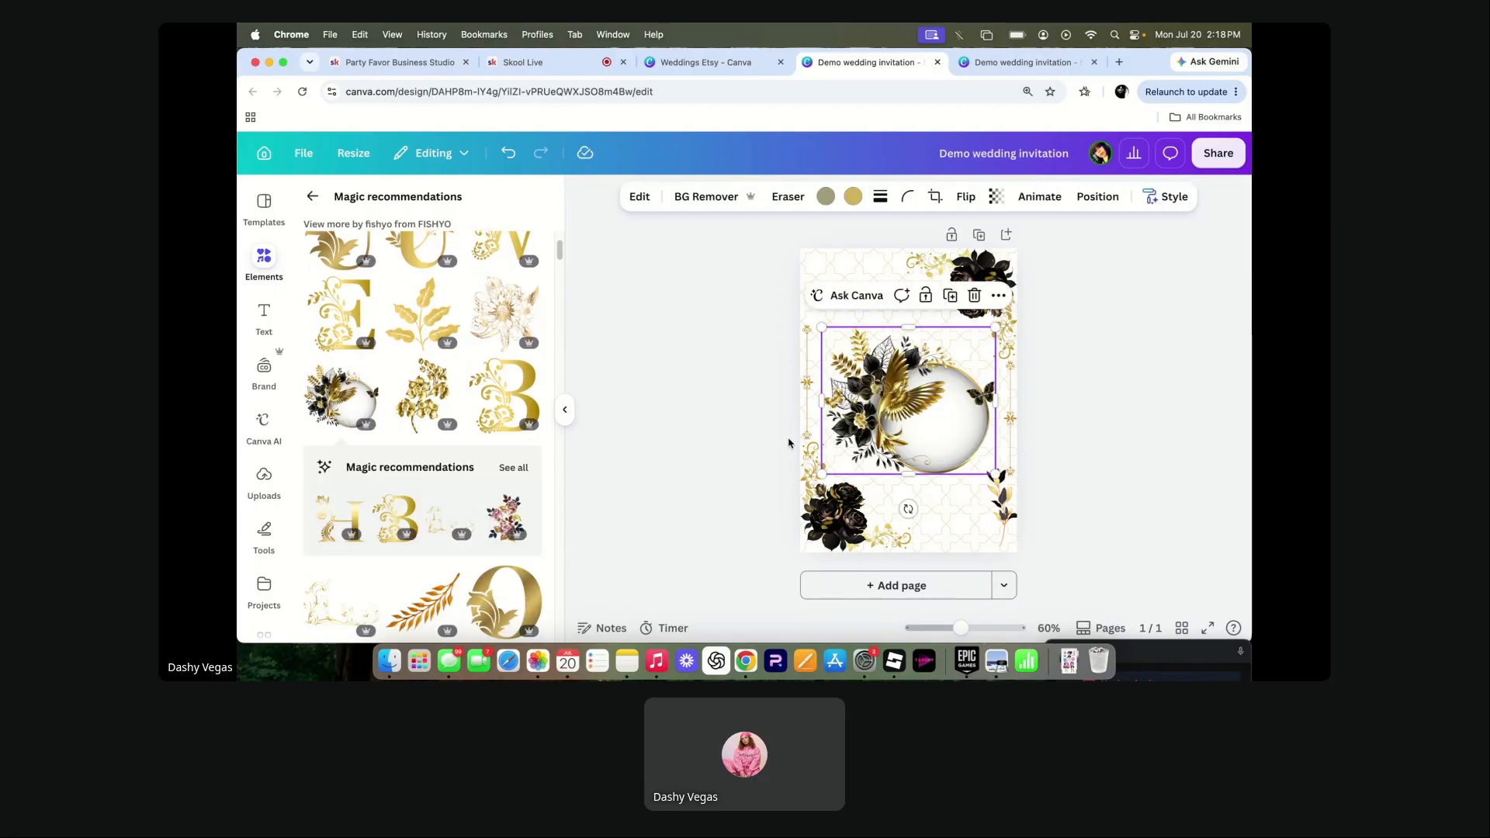
left_click_drag(895, 444, 891, 421)
left_click(972, 273)
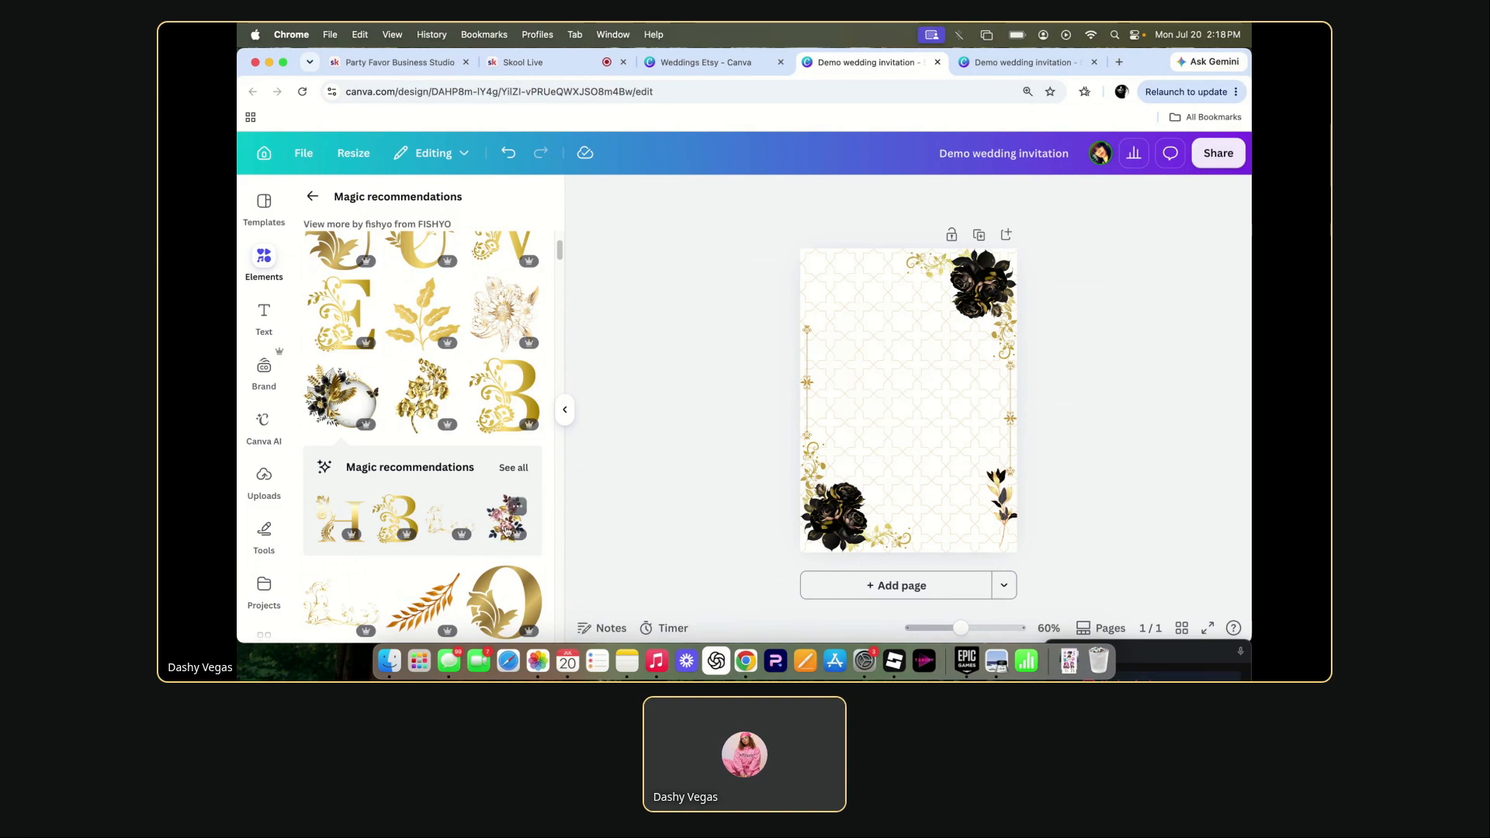
- Try the black and gold flower corner, reduced and rotated, over the upper-right black roses, and delete it
scroll(507, 532, "down", 3)
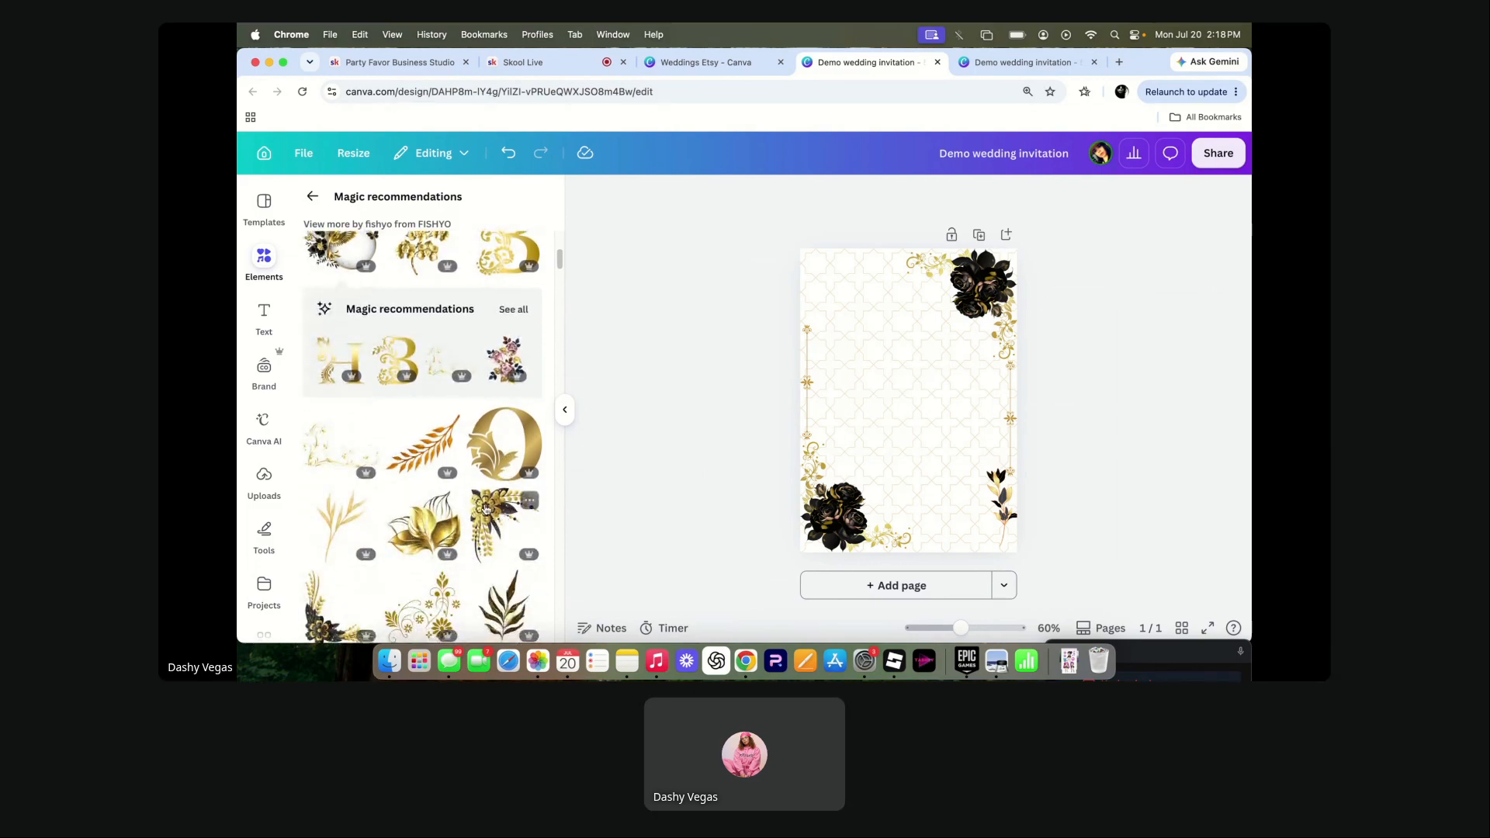
left_click(485, 508)
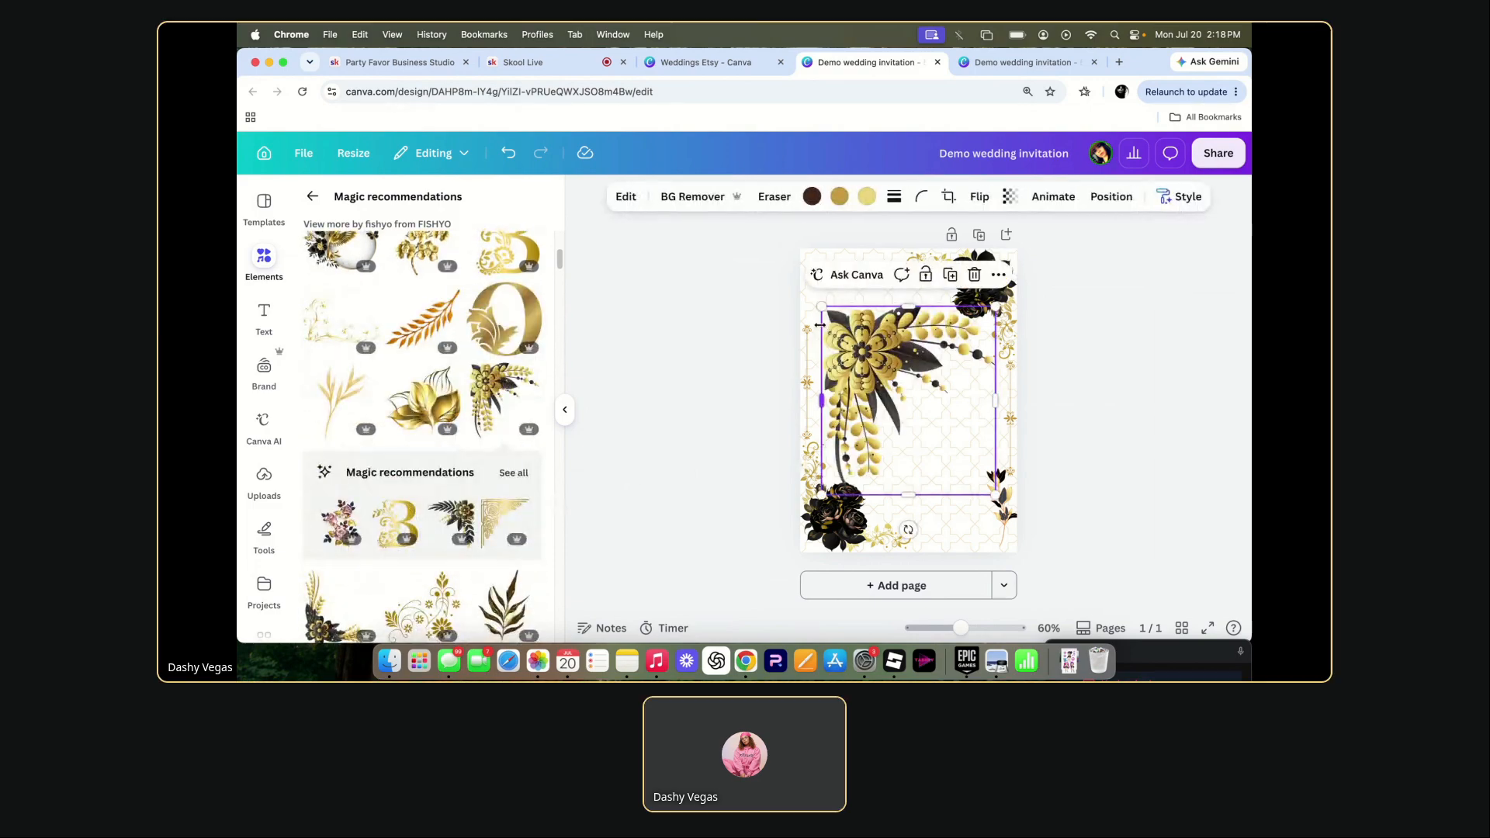
left_click_drag(822, 307, 905, 397)
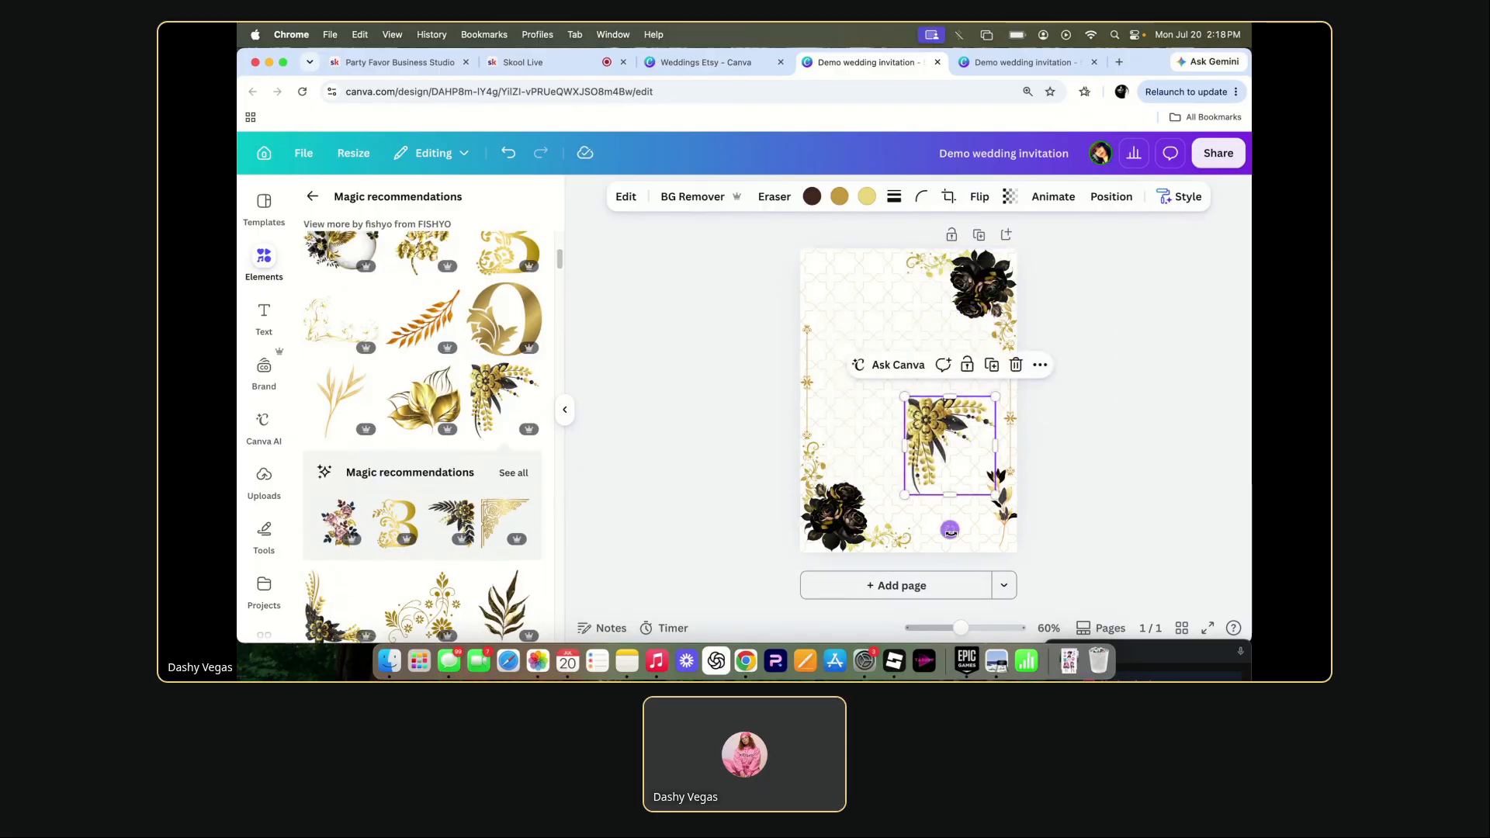
left_click_drag(950, 530, 960, 295)
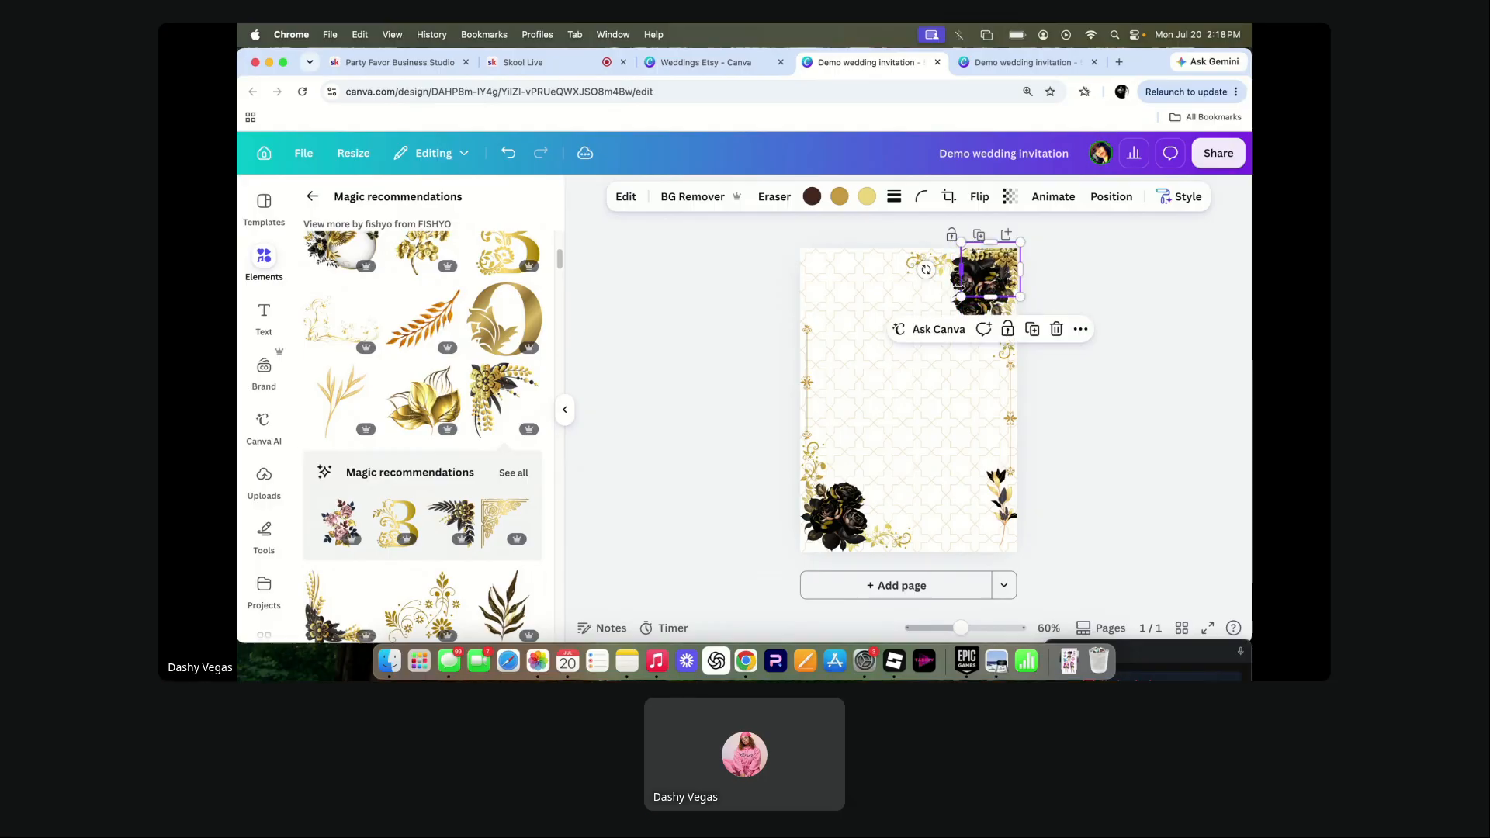
left_click(1092, 347)
scroll(935, 310, "up", 5)
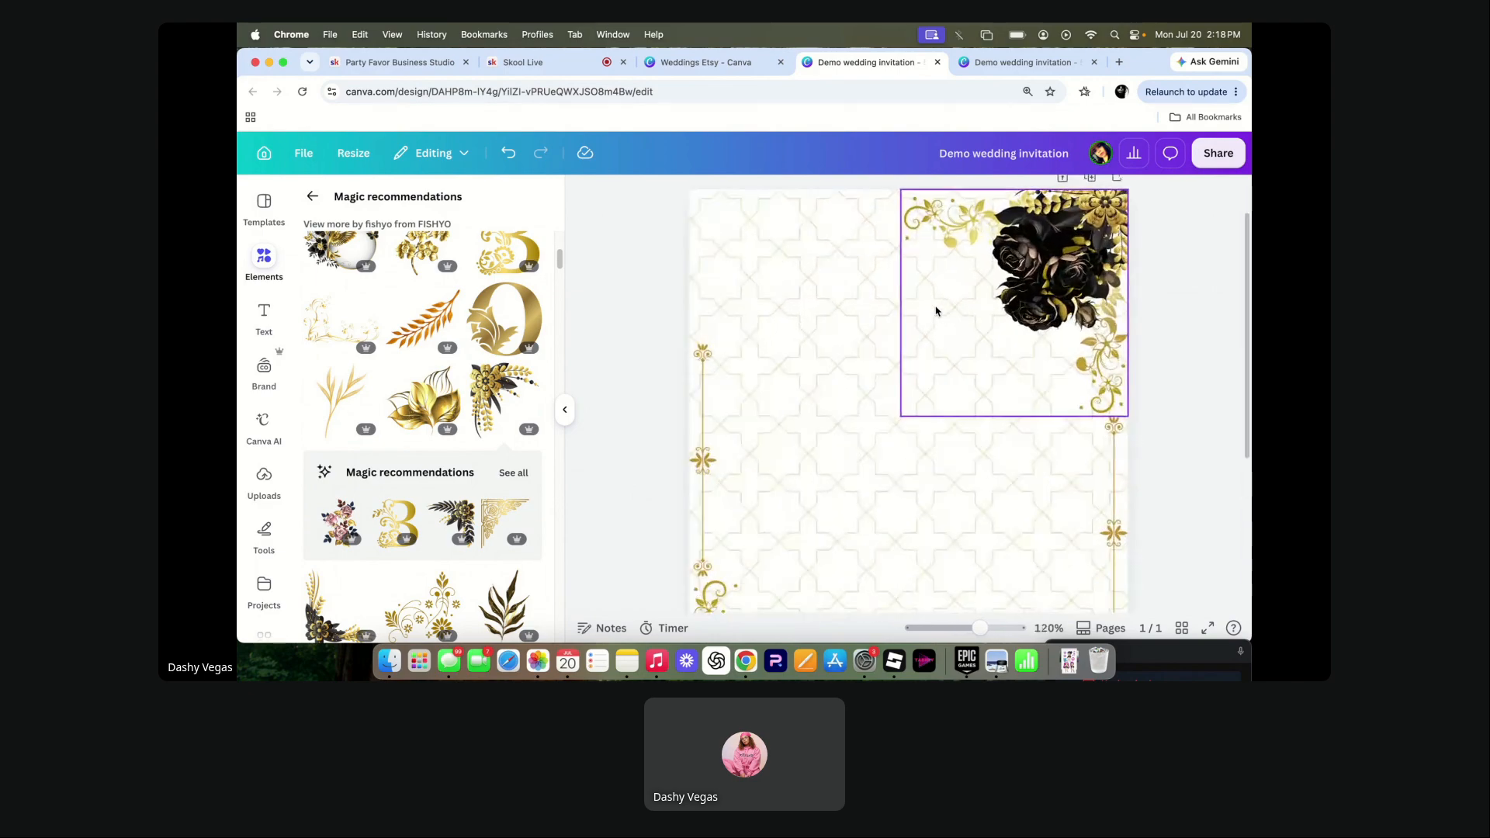
left_click(1098, 211)
left_click_drag(1098, 211, 922, 389)
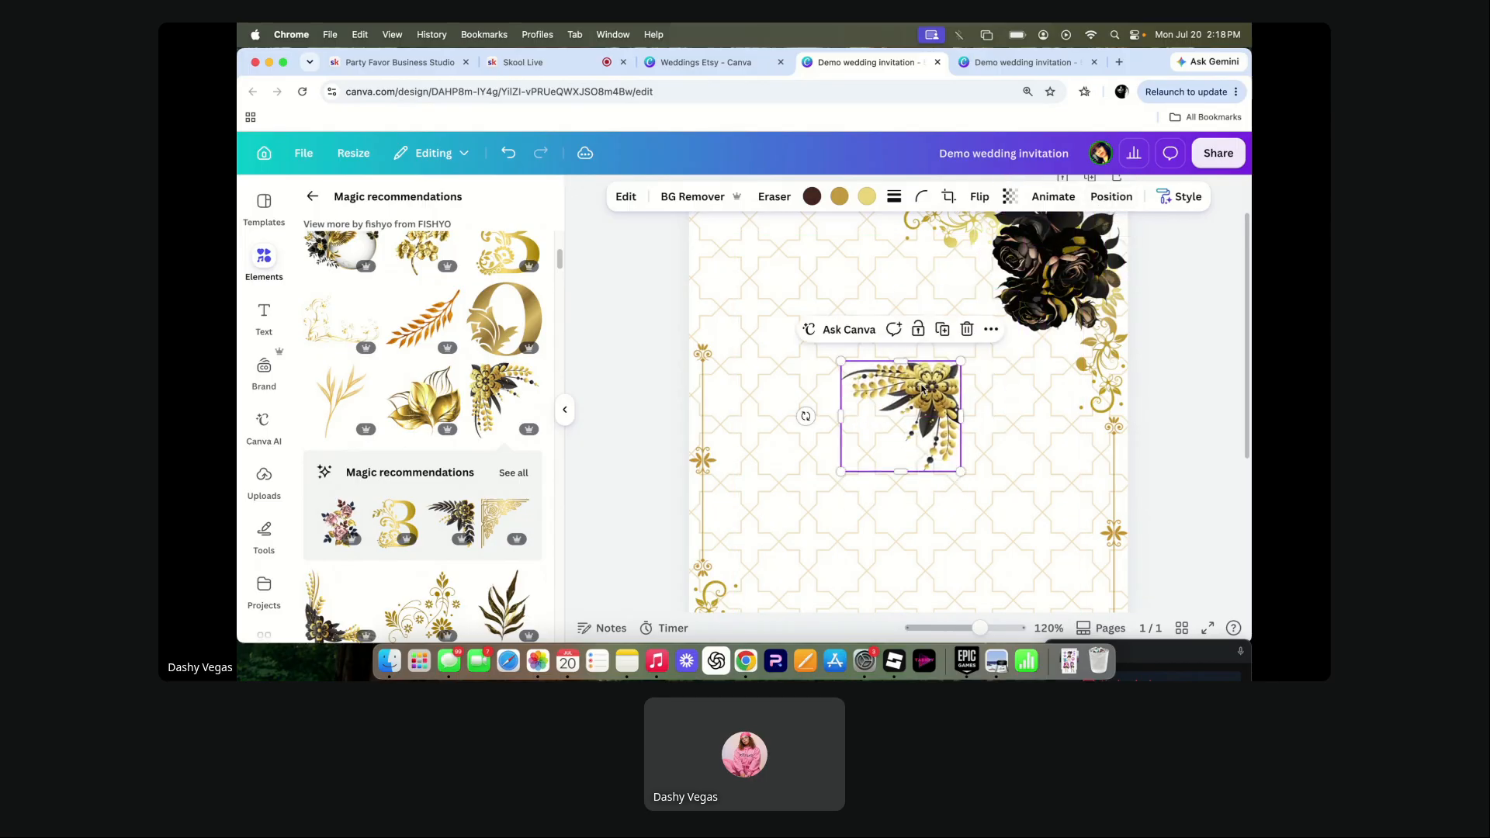
left_click(966, 332)
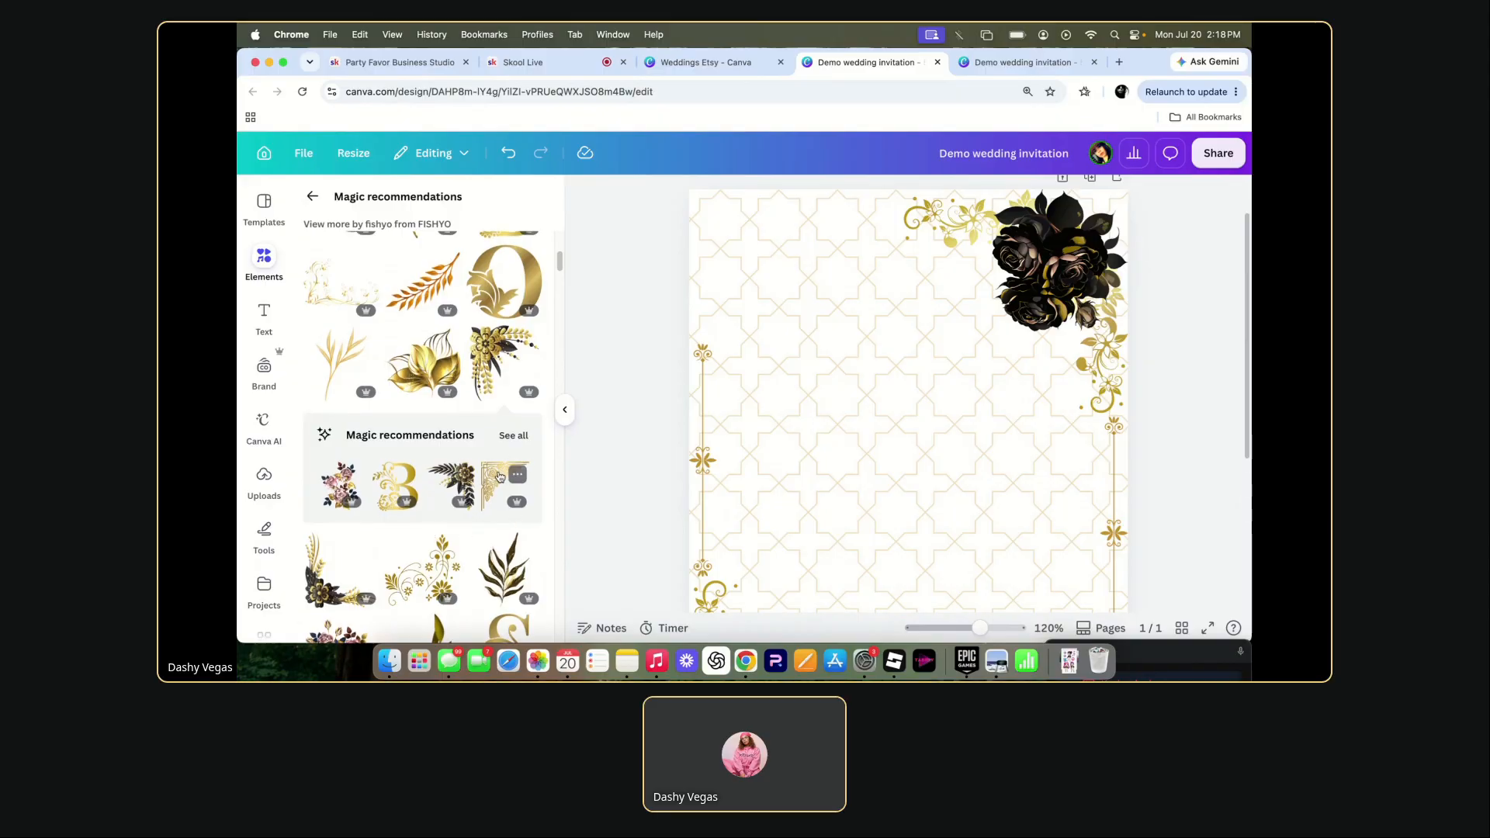
- Add the gold rose corner ornament from the recommendations, reduce it and place it in the page's upper-left corner
left_click(497, 477)
scroll(742, 302, "down", 5)
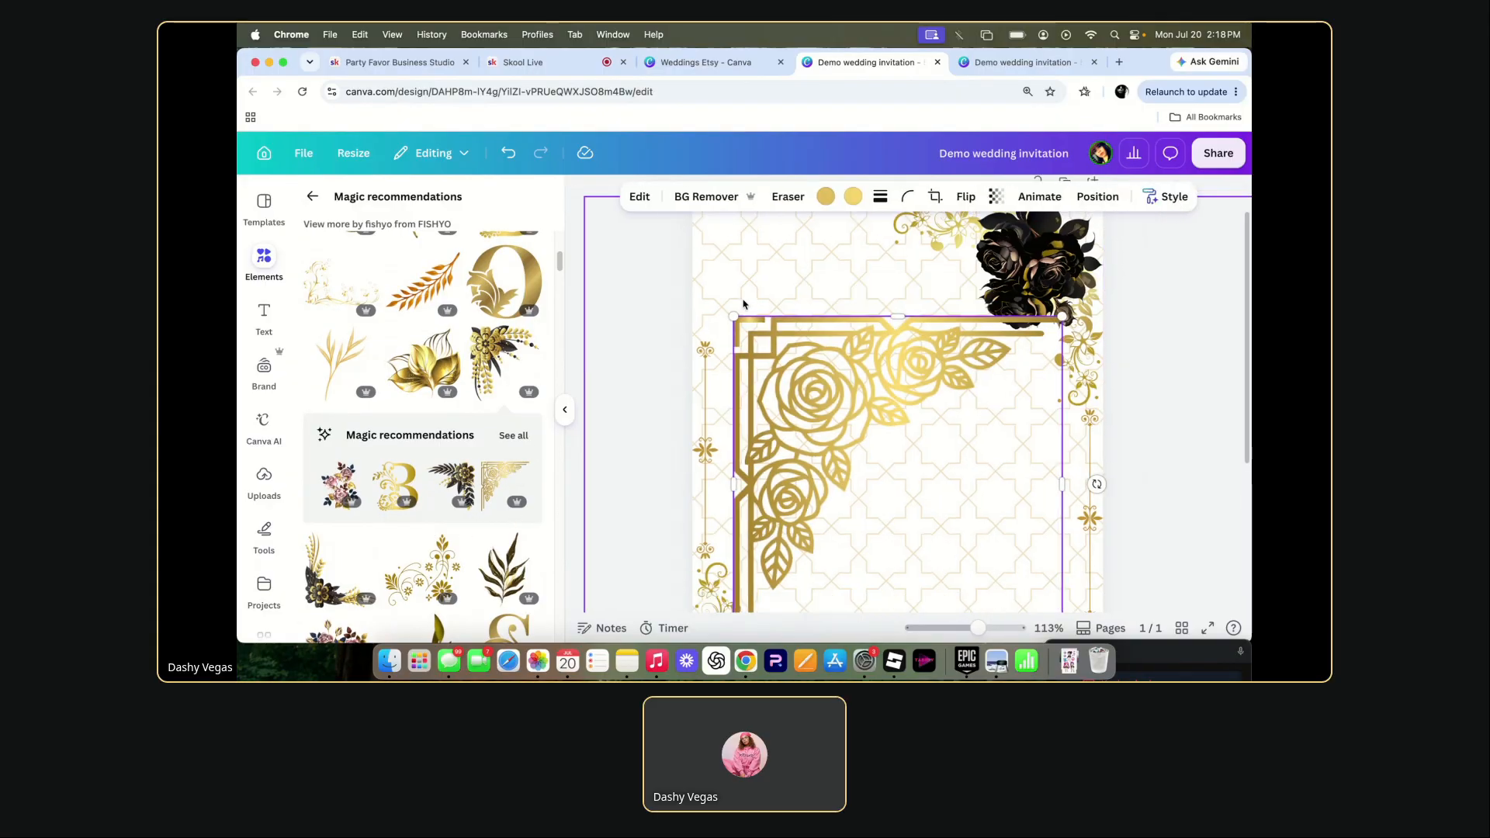
left_click_drag(810, 313, 924, 432)
left_click_drag(947, 484, 826, 281)
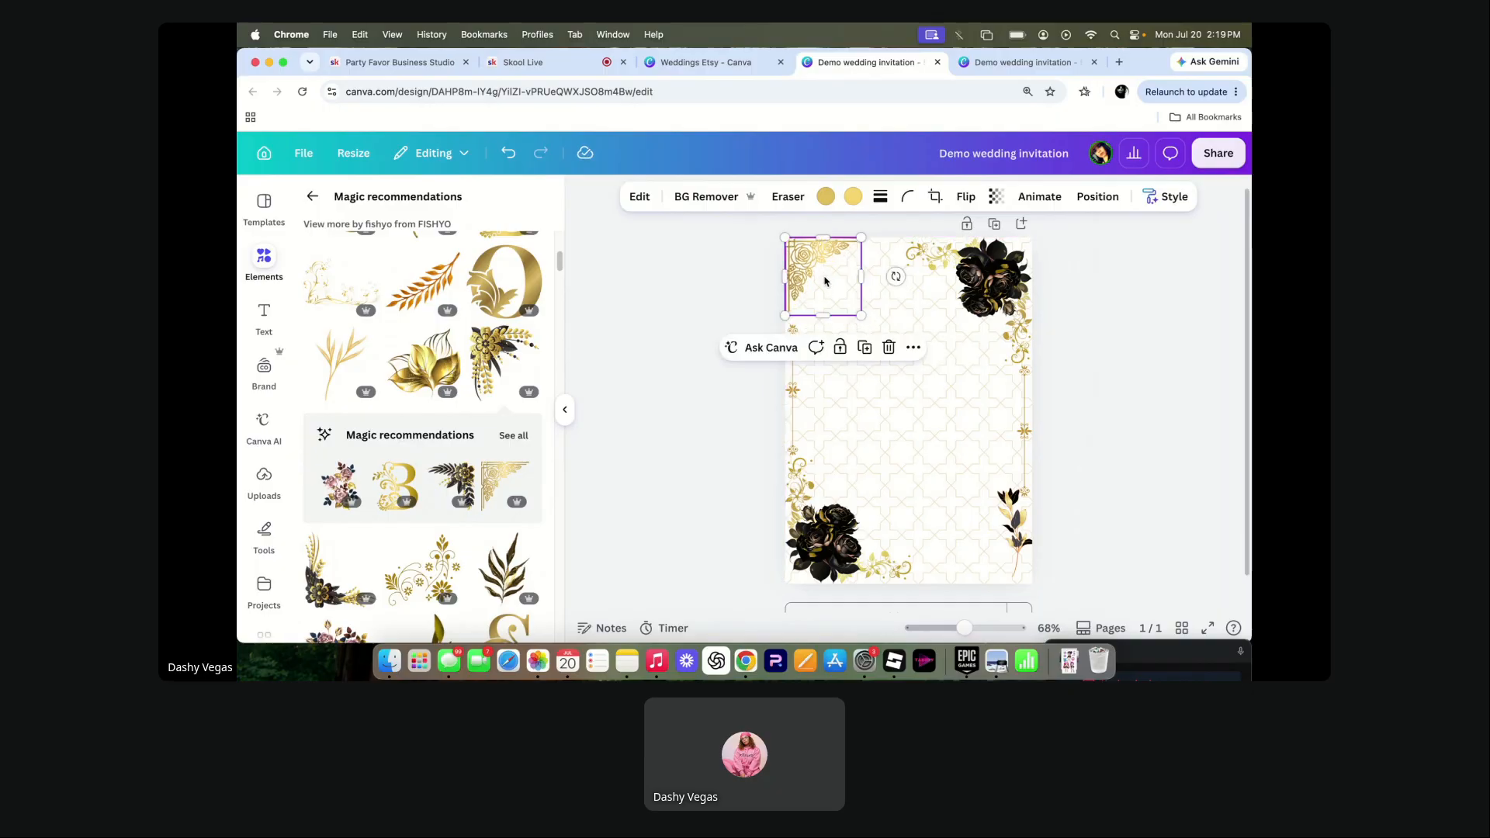
- Try a copy of the gold rose corner ornament in the upper-right corner, flipped horizontally and enlarged over the black roses
left_click(866, 348)
left_click_drag(820, 275, 988, 270)
left_click(965, 197)
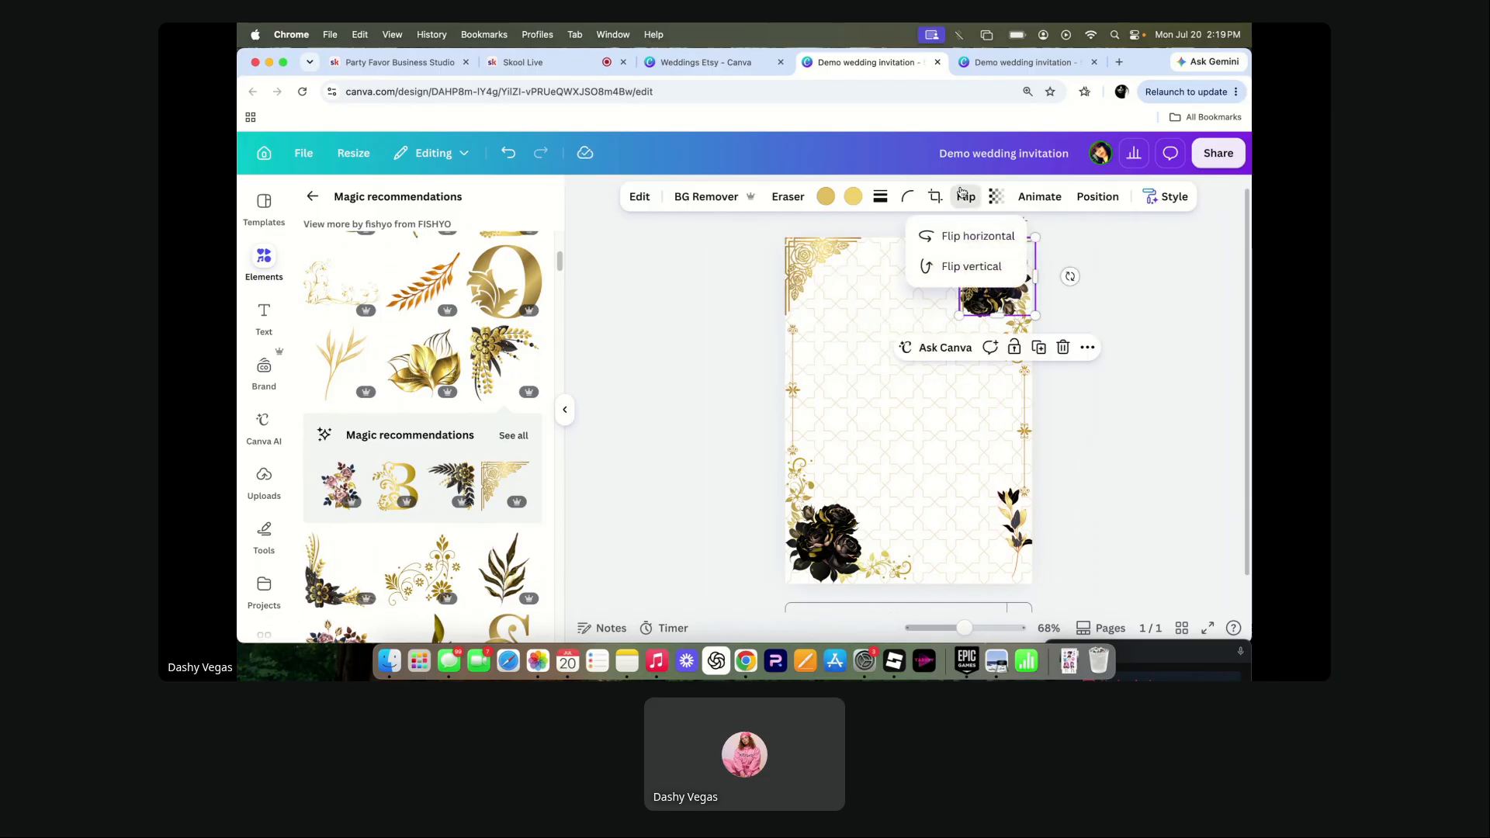
left_click(932, 276)
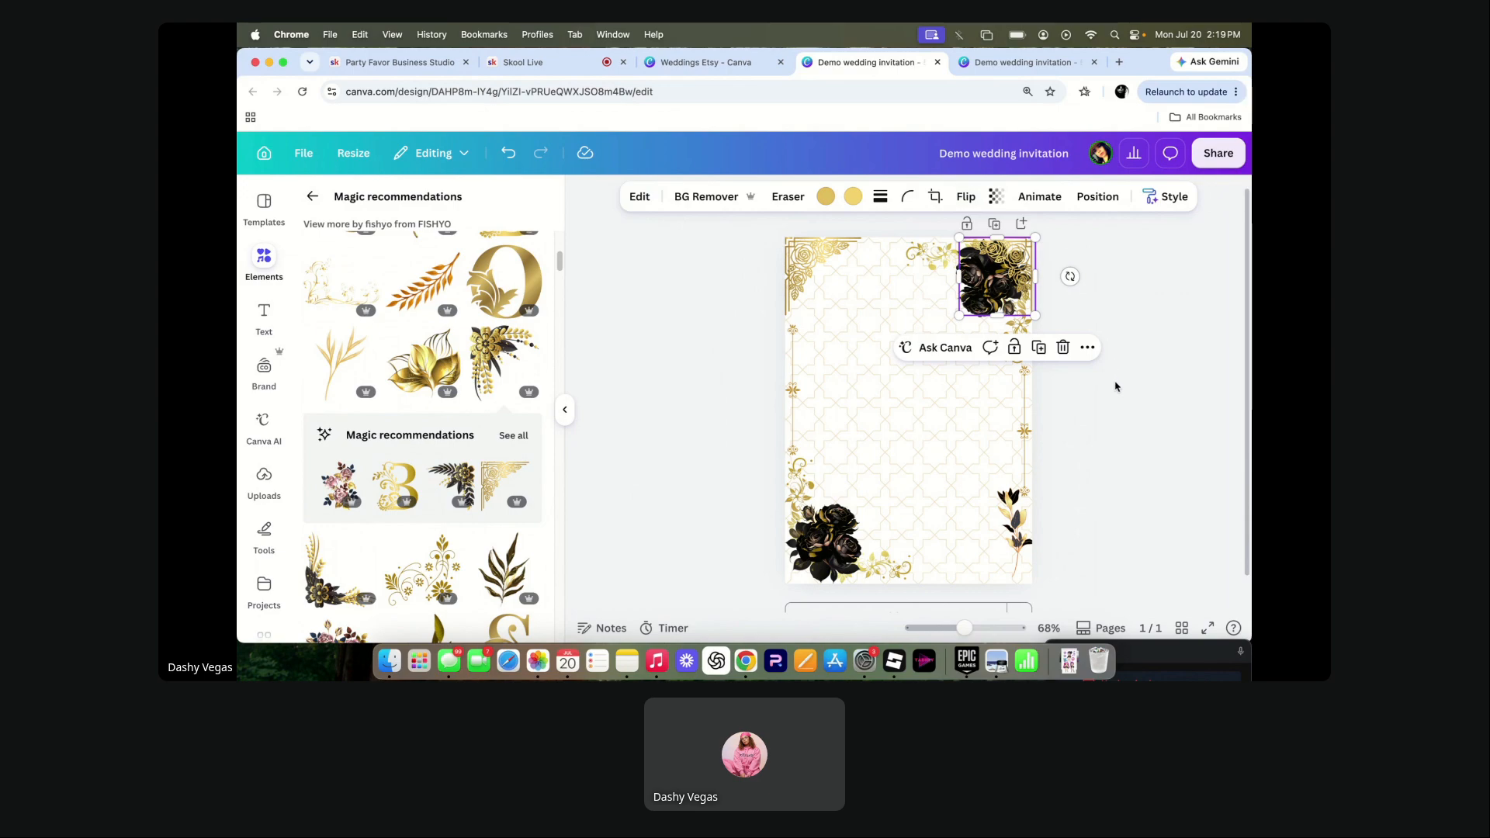
left_click(1115, 387)
left_click_drag(999, 269, 1001, 258)
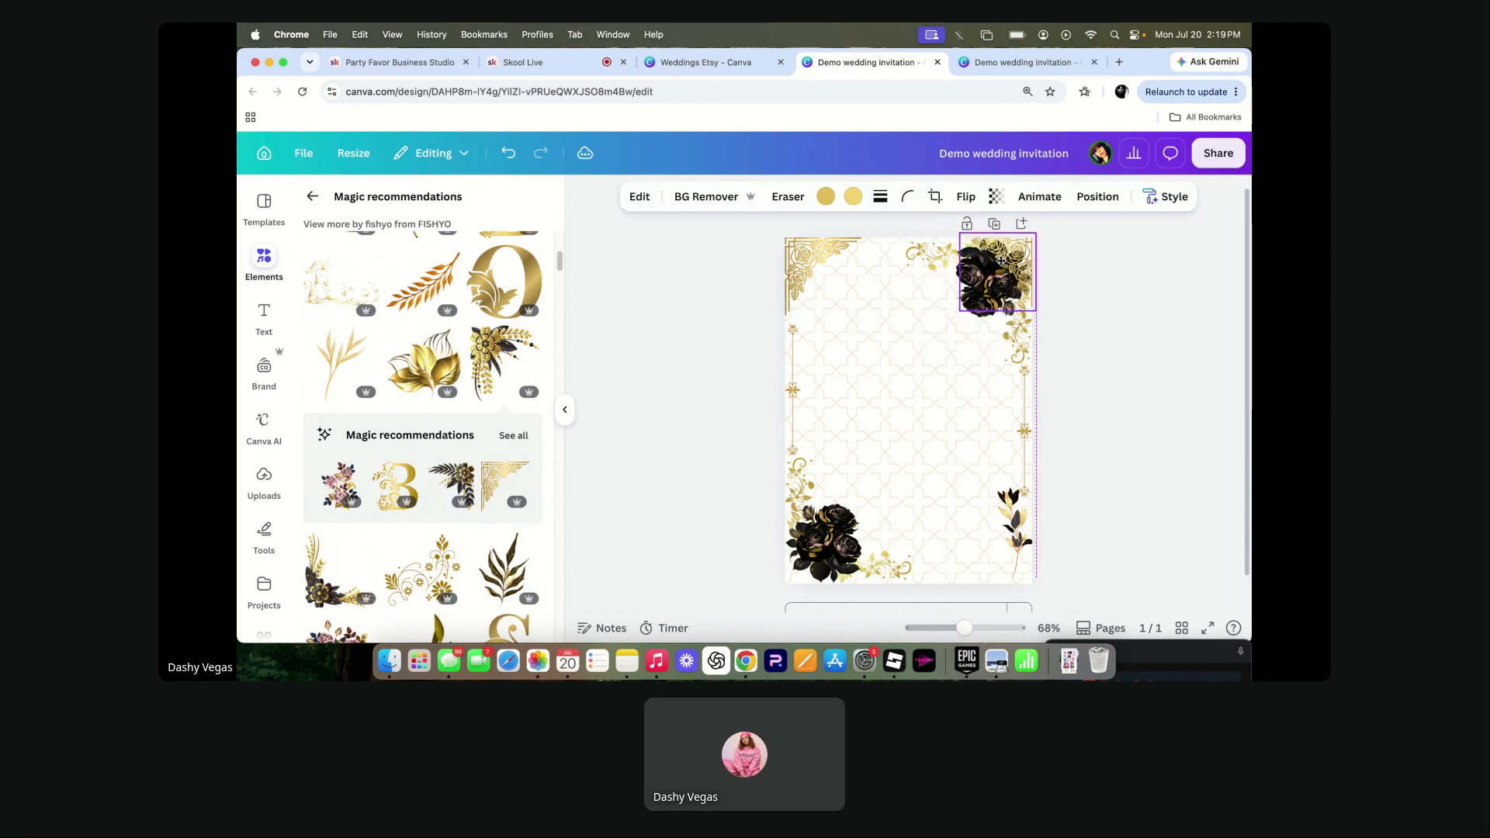
left_click_drag(1001, 259, 864, 227)
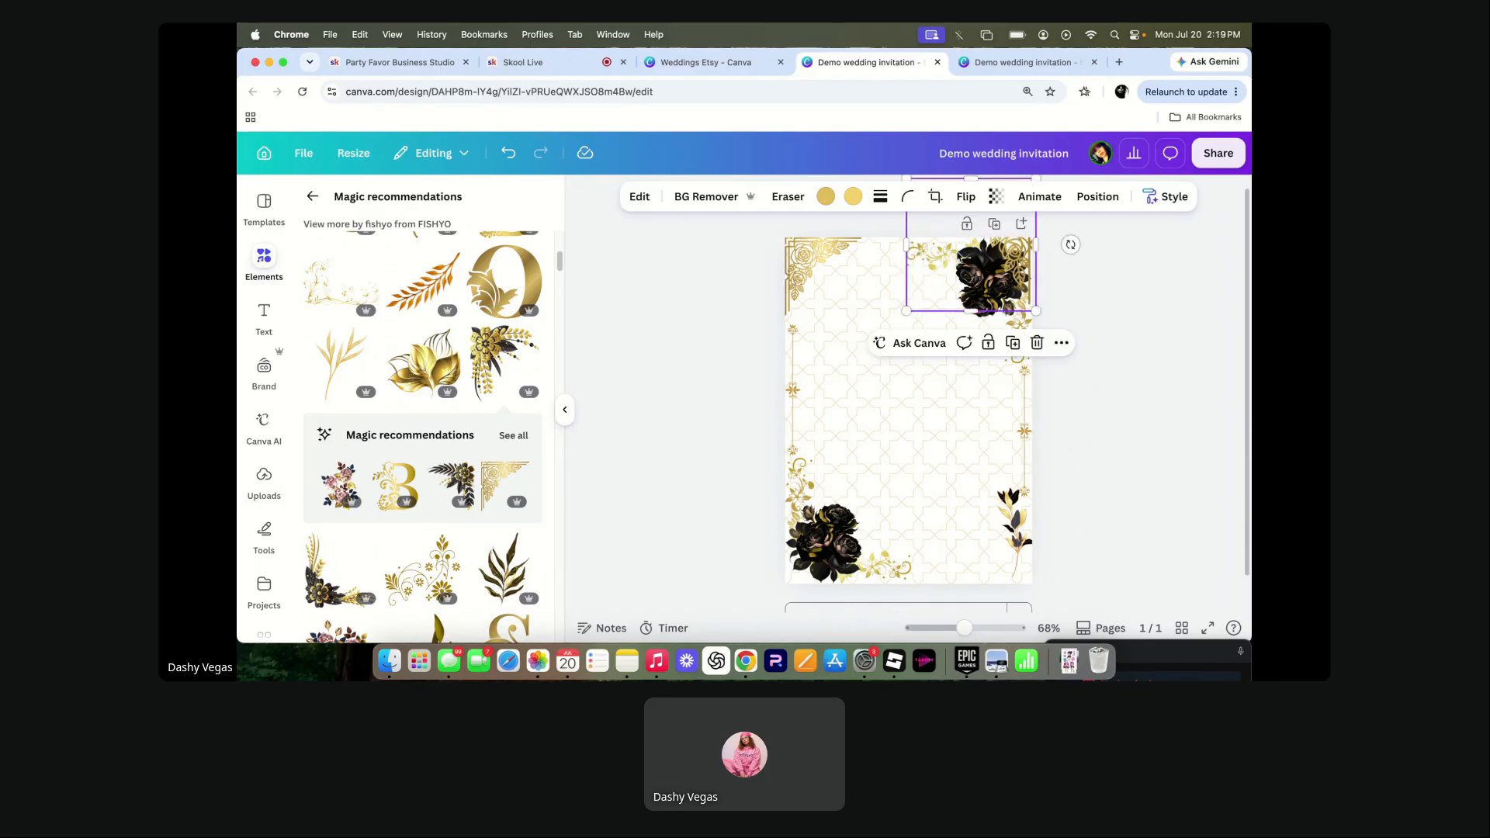
left_click_drag(959, 256, 956, 313)
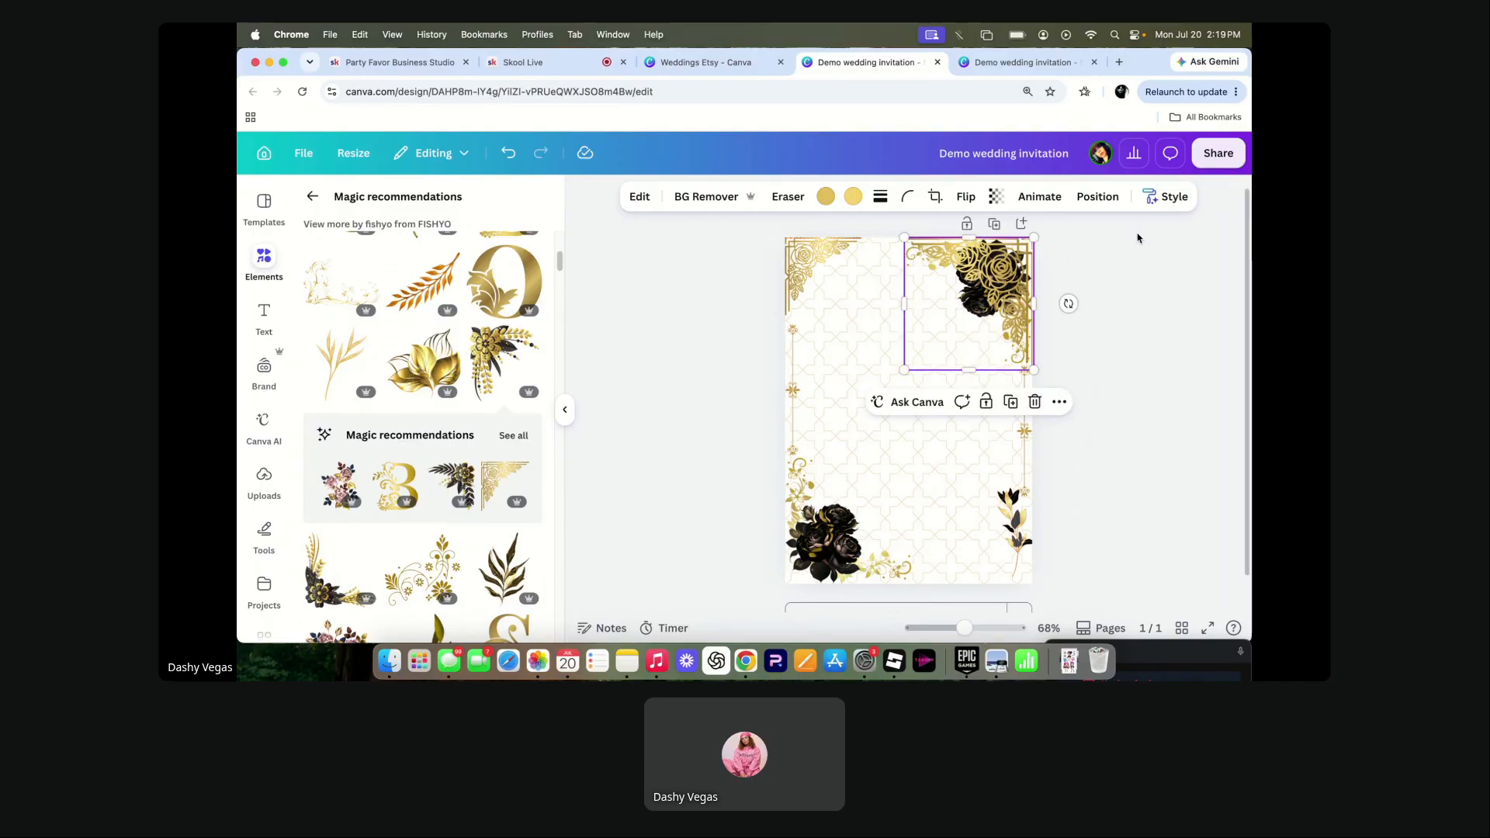
- Send the enlarged gold corner ornament backward two levels, behind the upper-right black roses
left_click(1057, 403)
mouse_move(1075, 293)
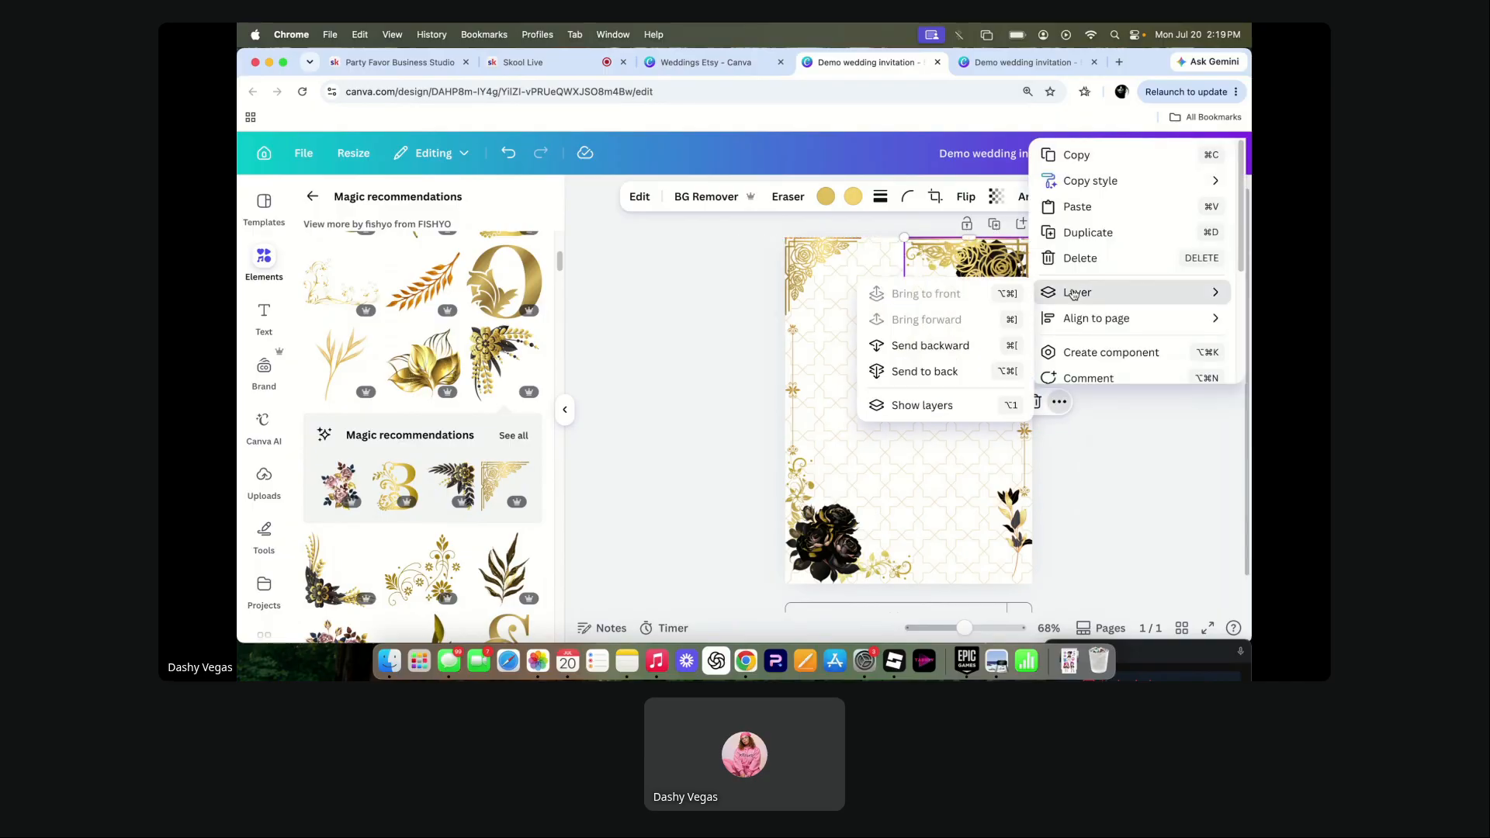
left_click(966, 347)
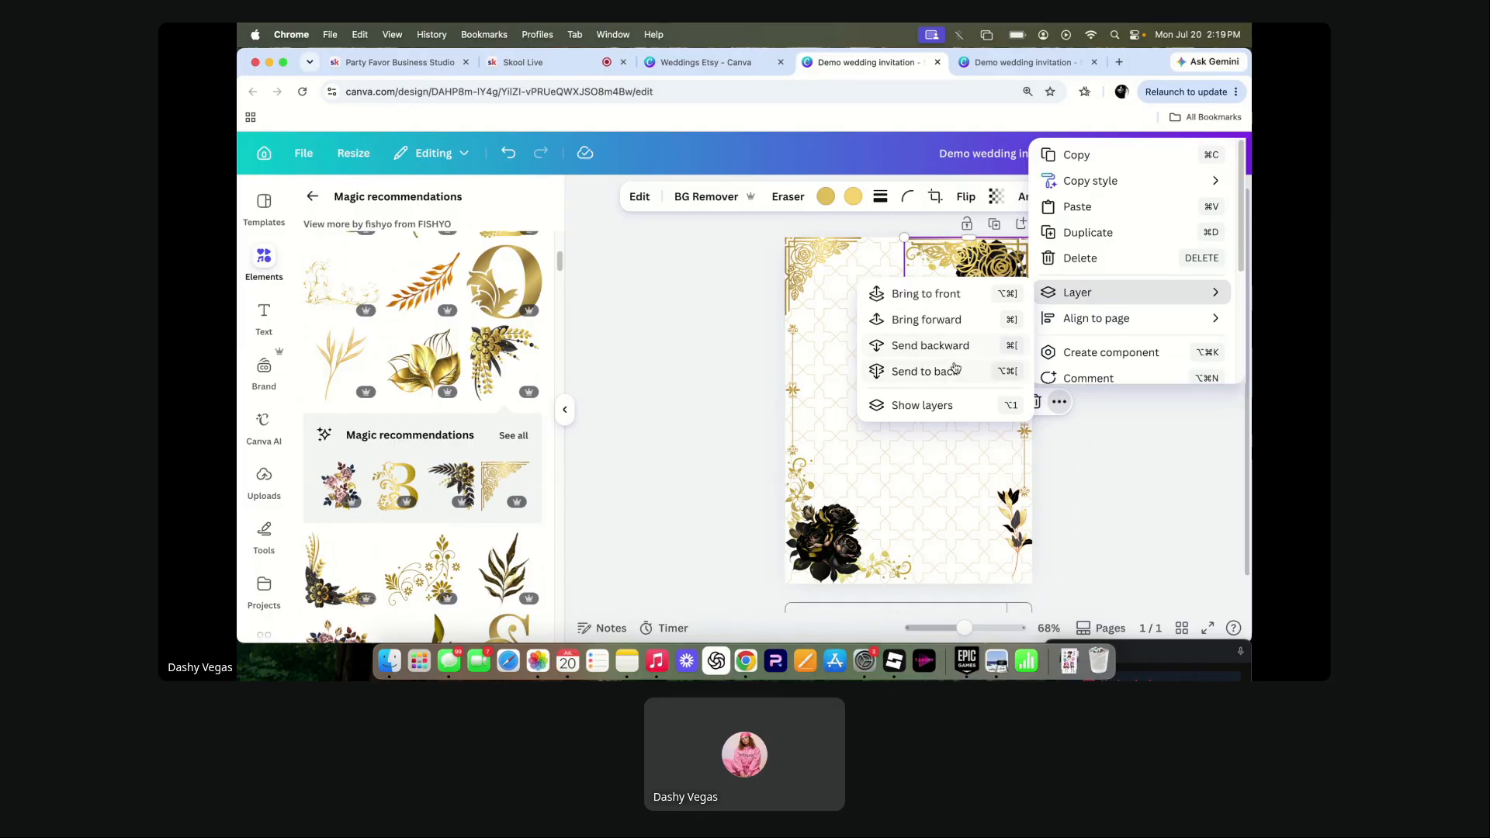
left_click(949, 344)
left_click(1124, 508)
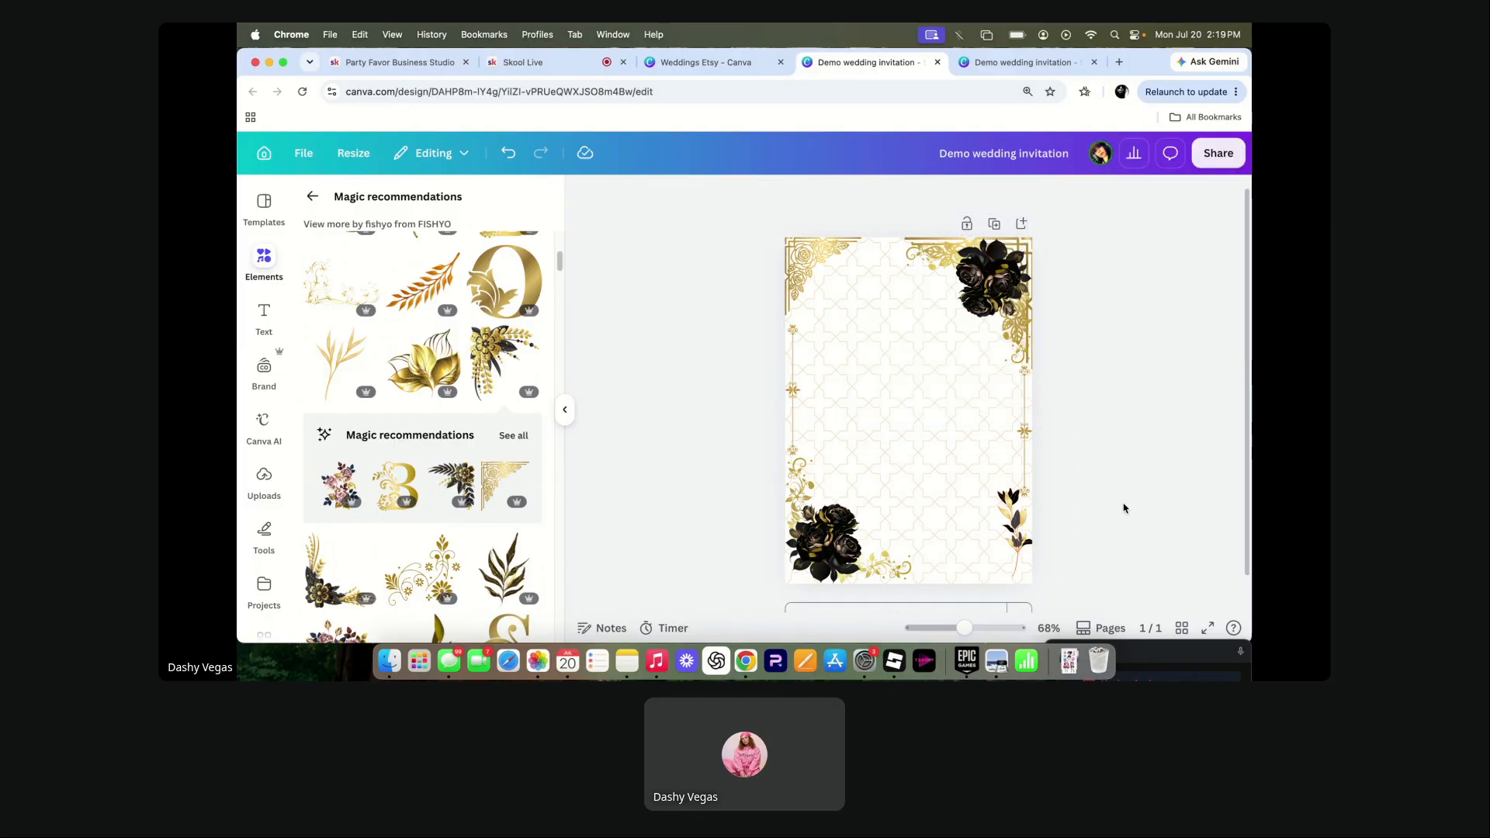
- Move the upper-right black rose group aside, delete the gold ornament behind it, and return the roses to the corner
left_click_drag(932, 253, 937, 298)
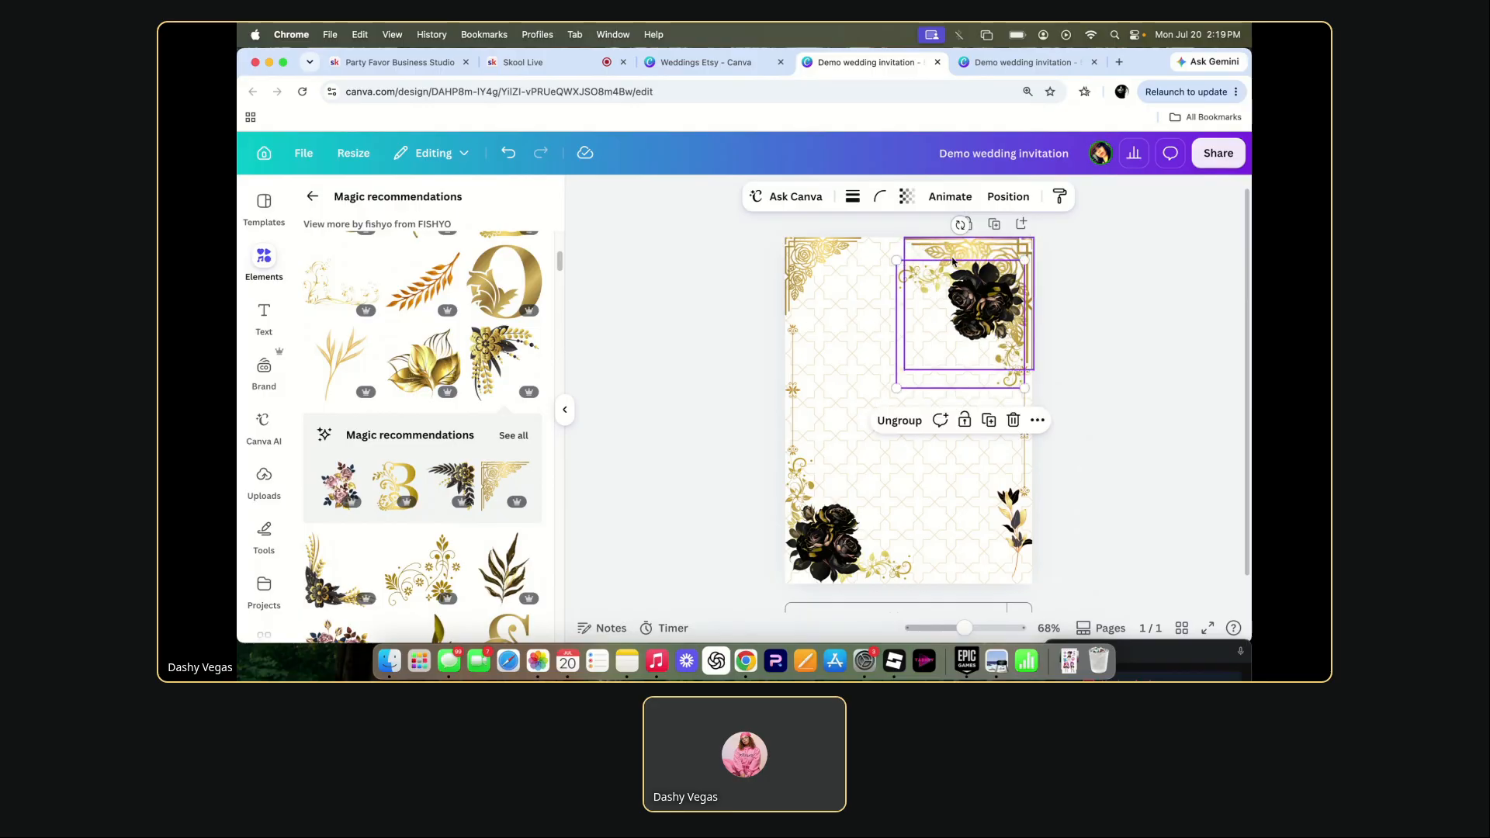
left_click(971, 247)
left_click(978, 304)
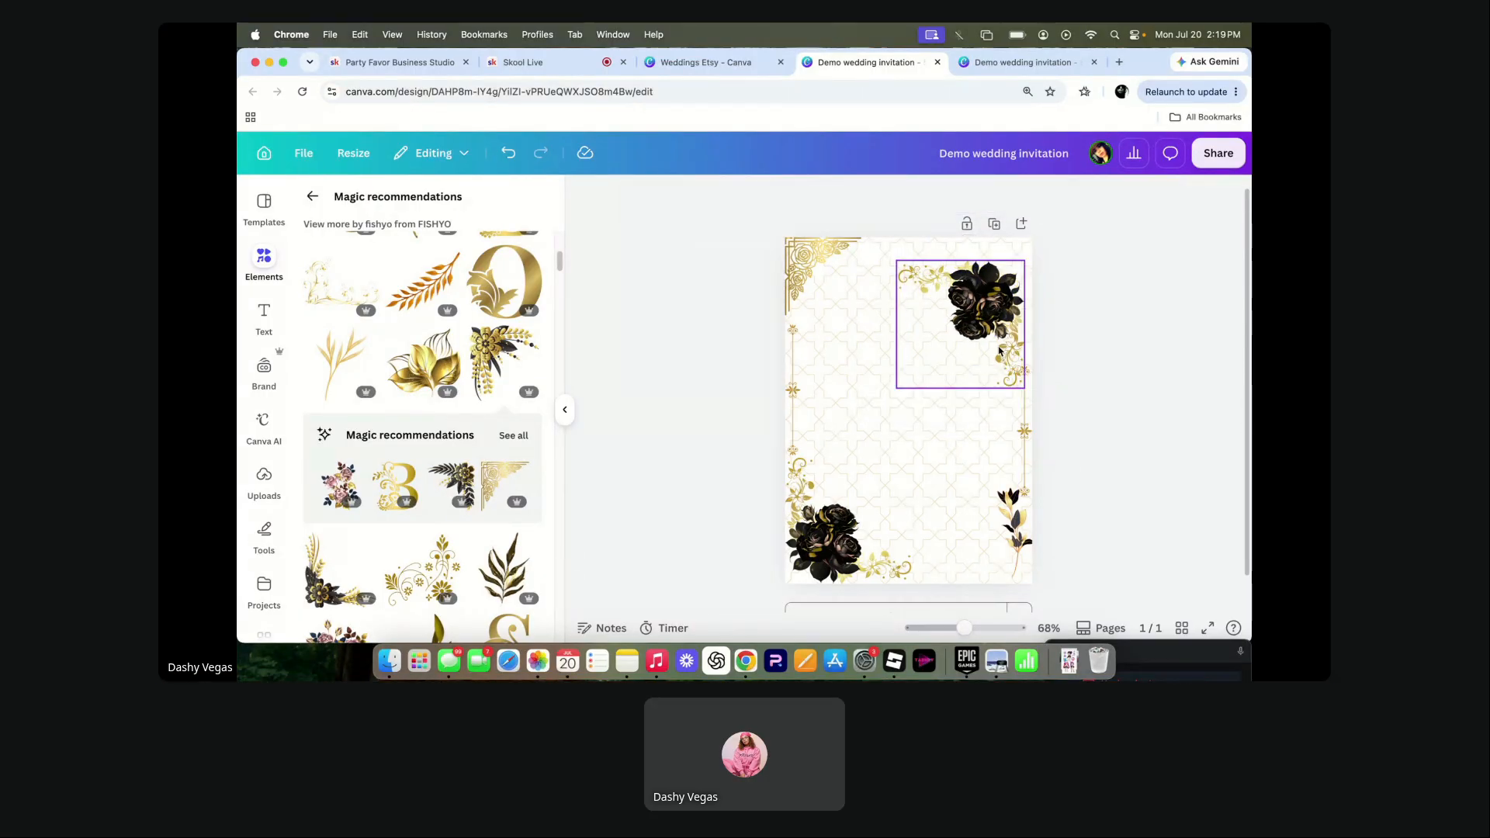
left_click_drag(975, 299, 982, 275)
left_click(1096, 344)
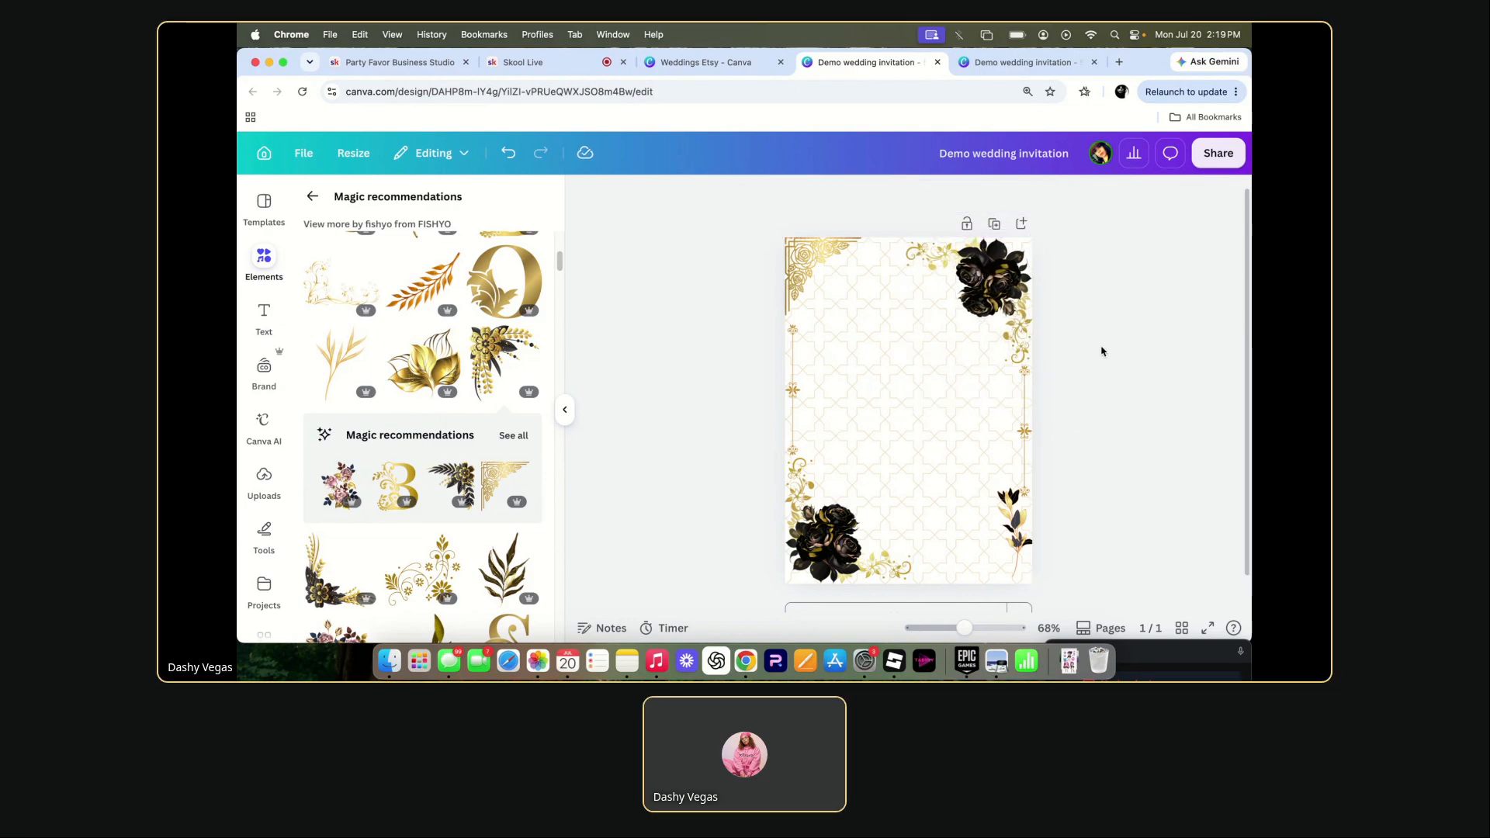
- Replace the lower-right leaf sprig with a copy of the upper-left gold corner ornament, rotated 180° to fit the page's lower-right corner
left_click(1015, 527)
left_click(1082, 456)
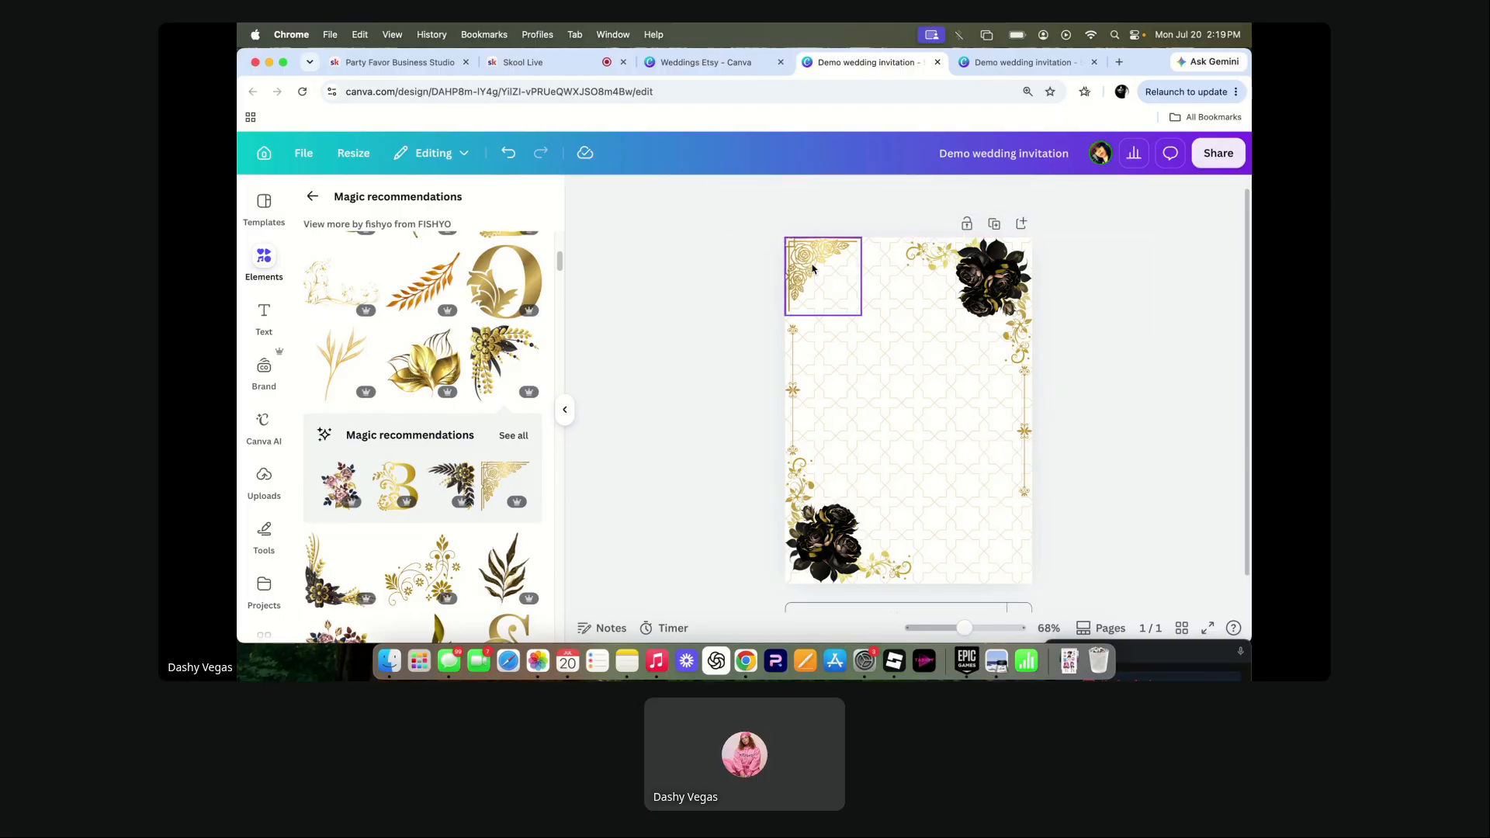
left_click(830, 291)
left_click_drag(830, 291, 981, 551)
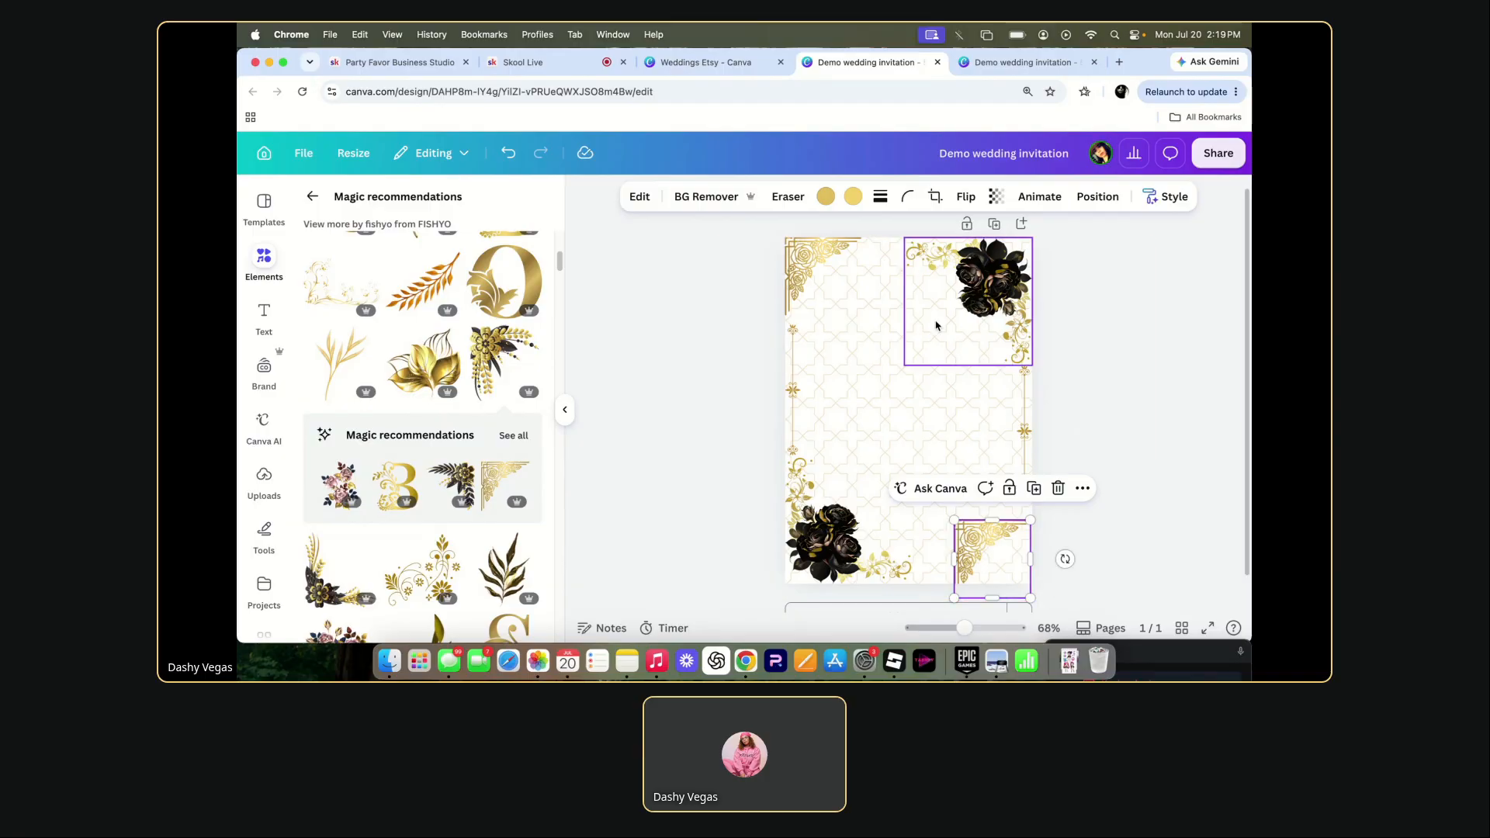
left_click(962, 198)
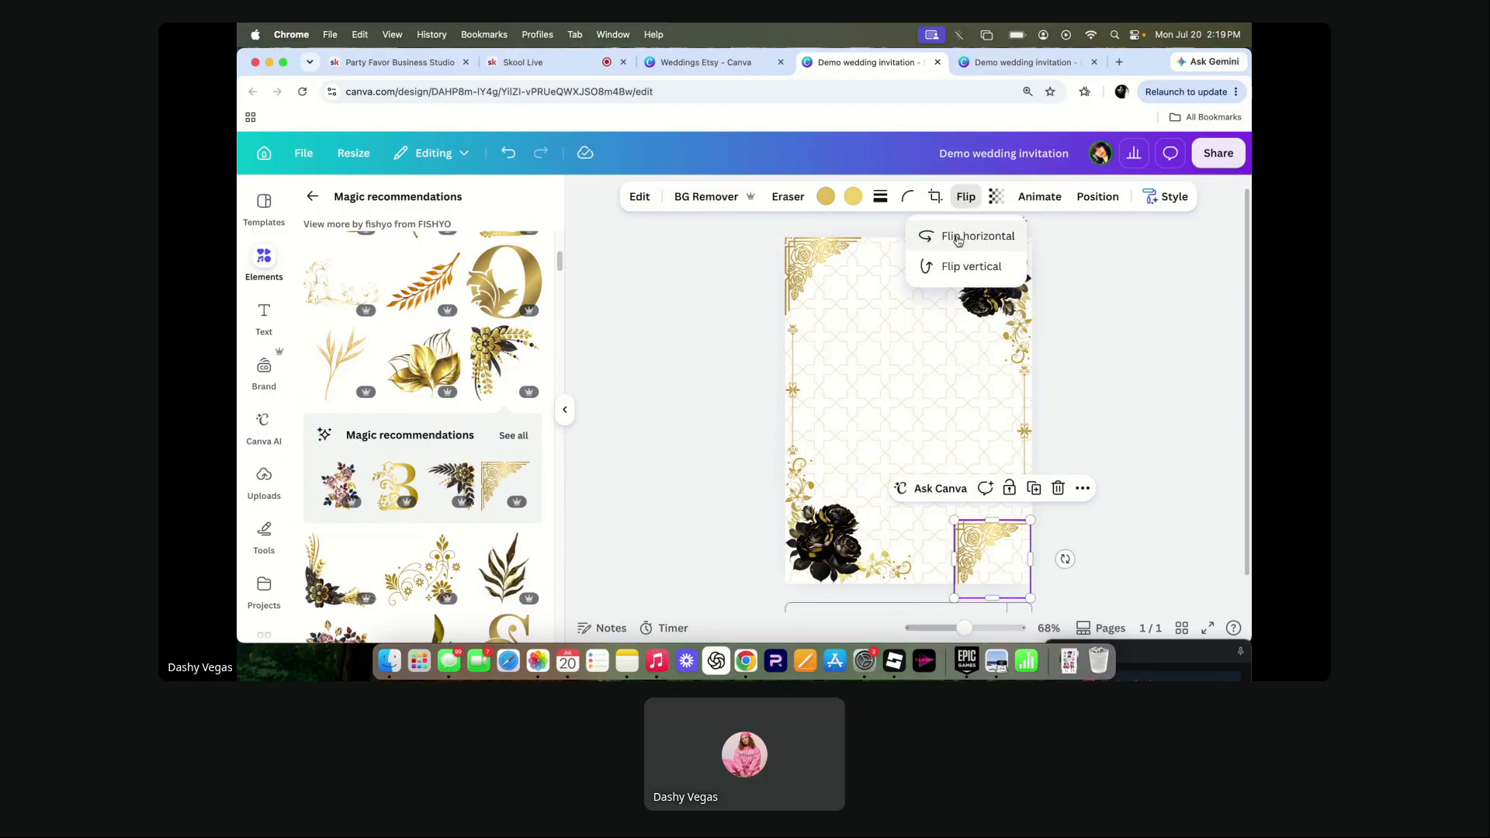
left_click_drag(1064, 559, 999, 562)
left_click(1121, 568)
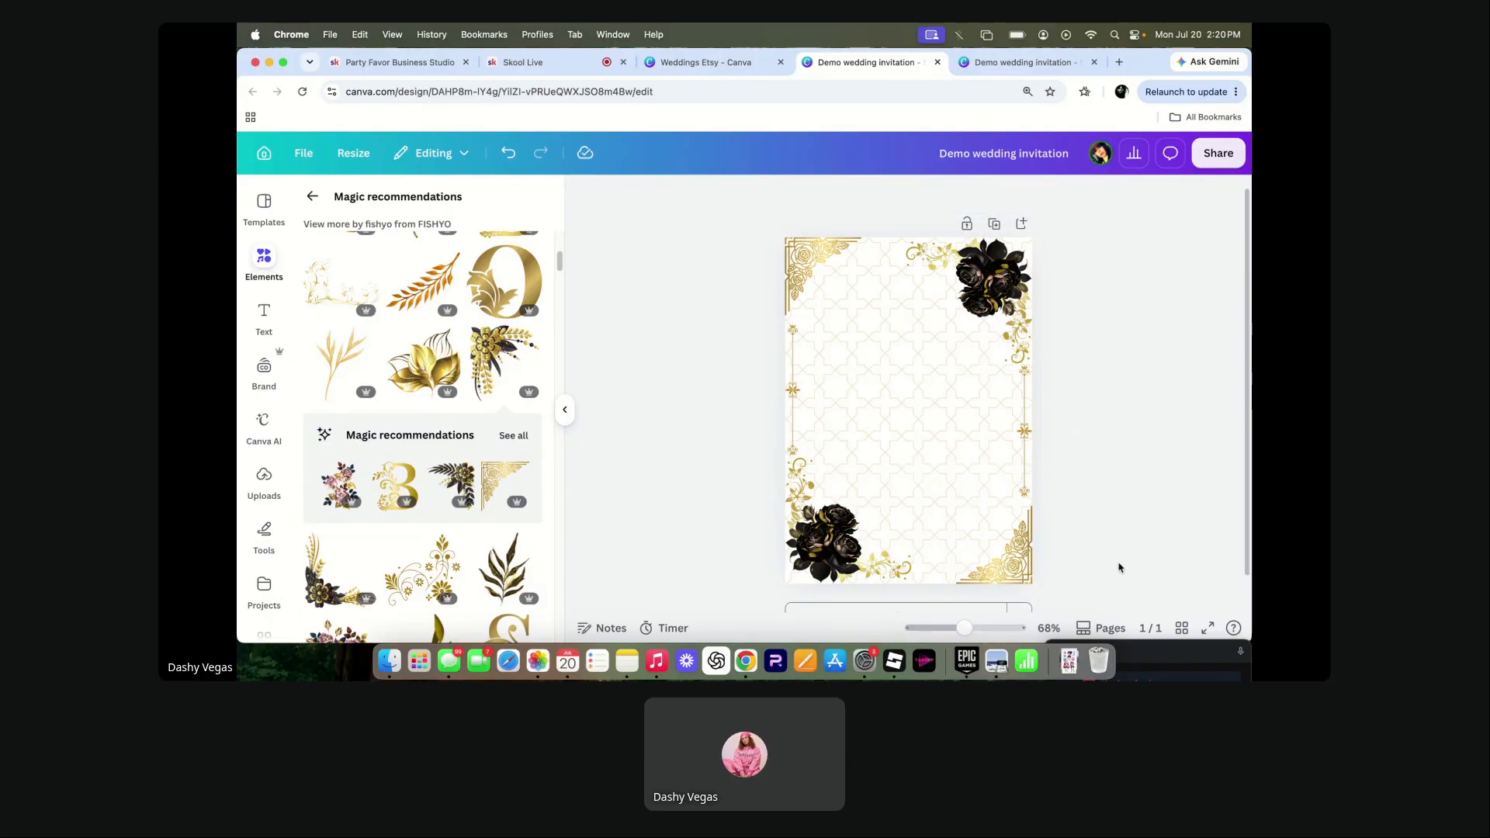
- Browse the remaining magic recommendations and the "flowers and roses" graphics for further black and gold decorations
scroll(399, 582, "down", 2)
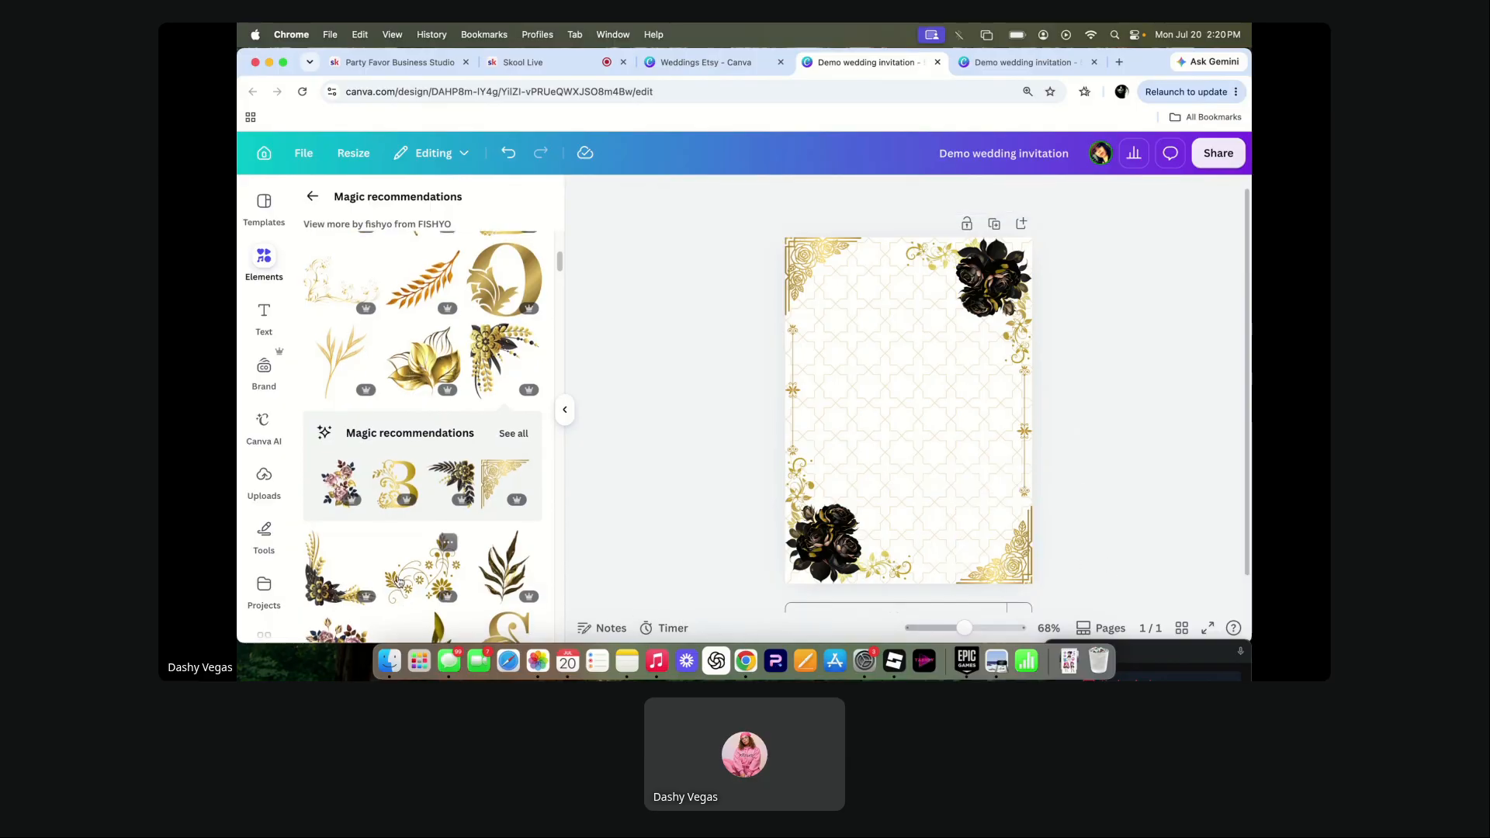
scroll(399, 582, "down", 4)
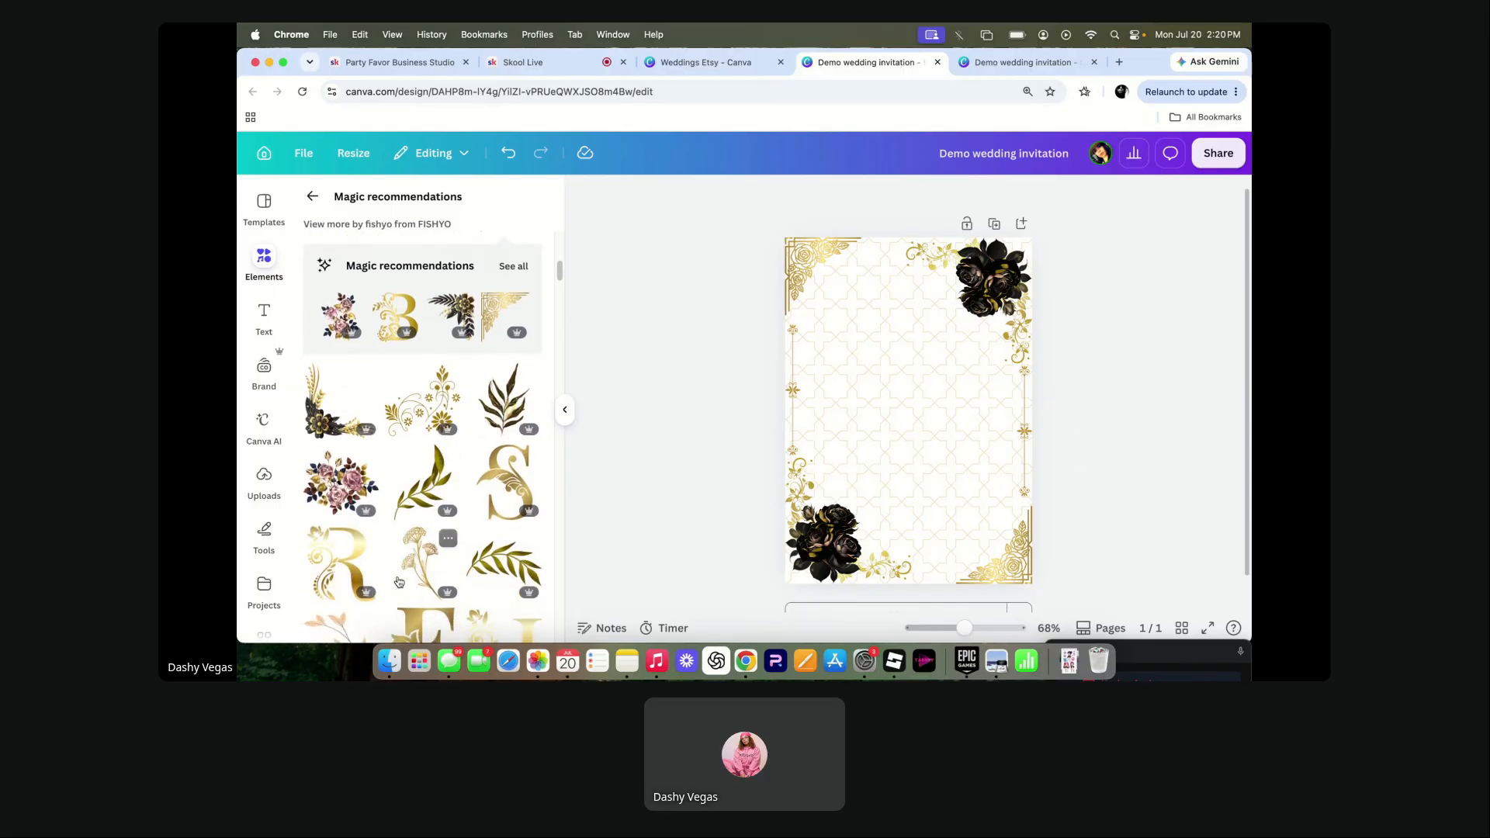
scroll(399, 582, "down", 3)
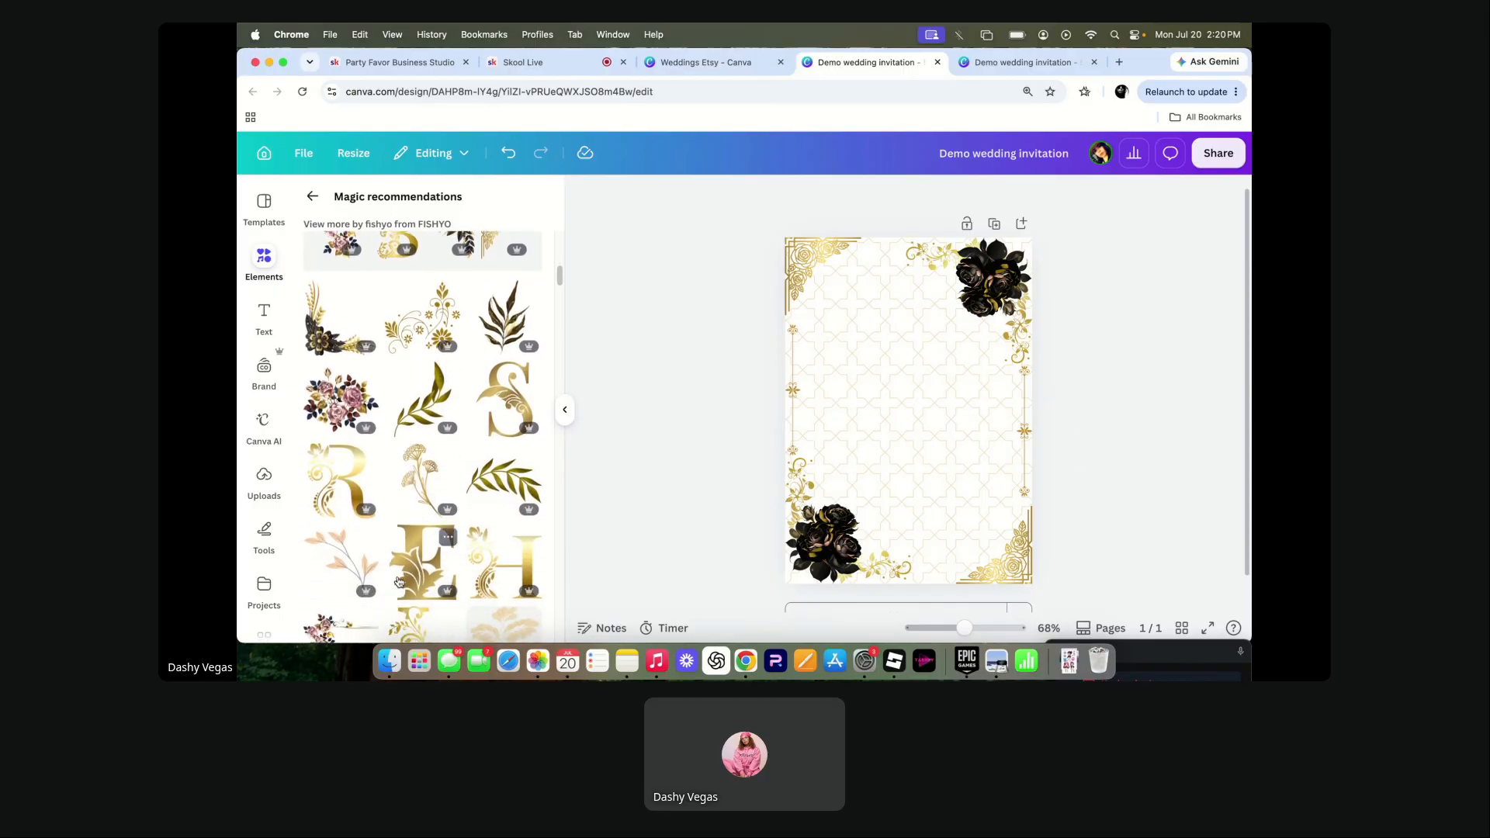
scroll(399, 583, "down", 12)
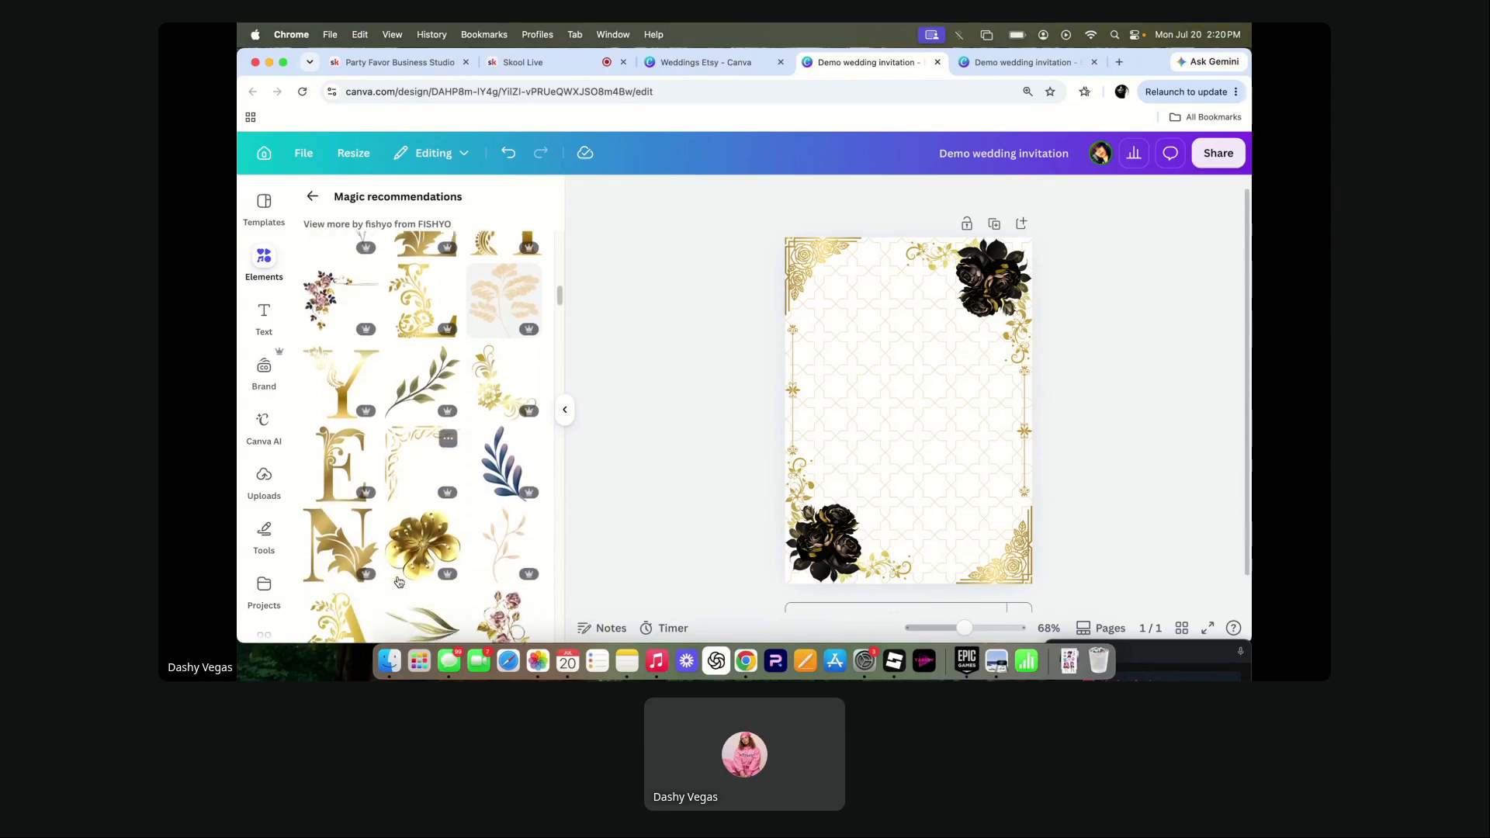
scroll(399, 582, "down", 12)
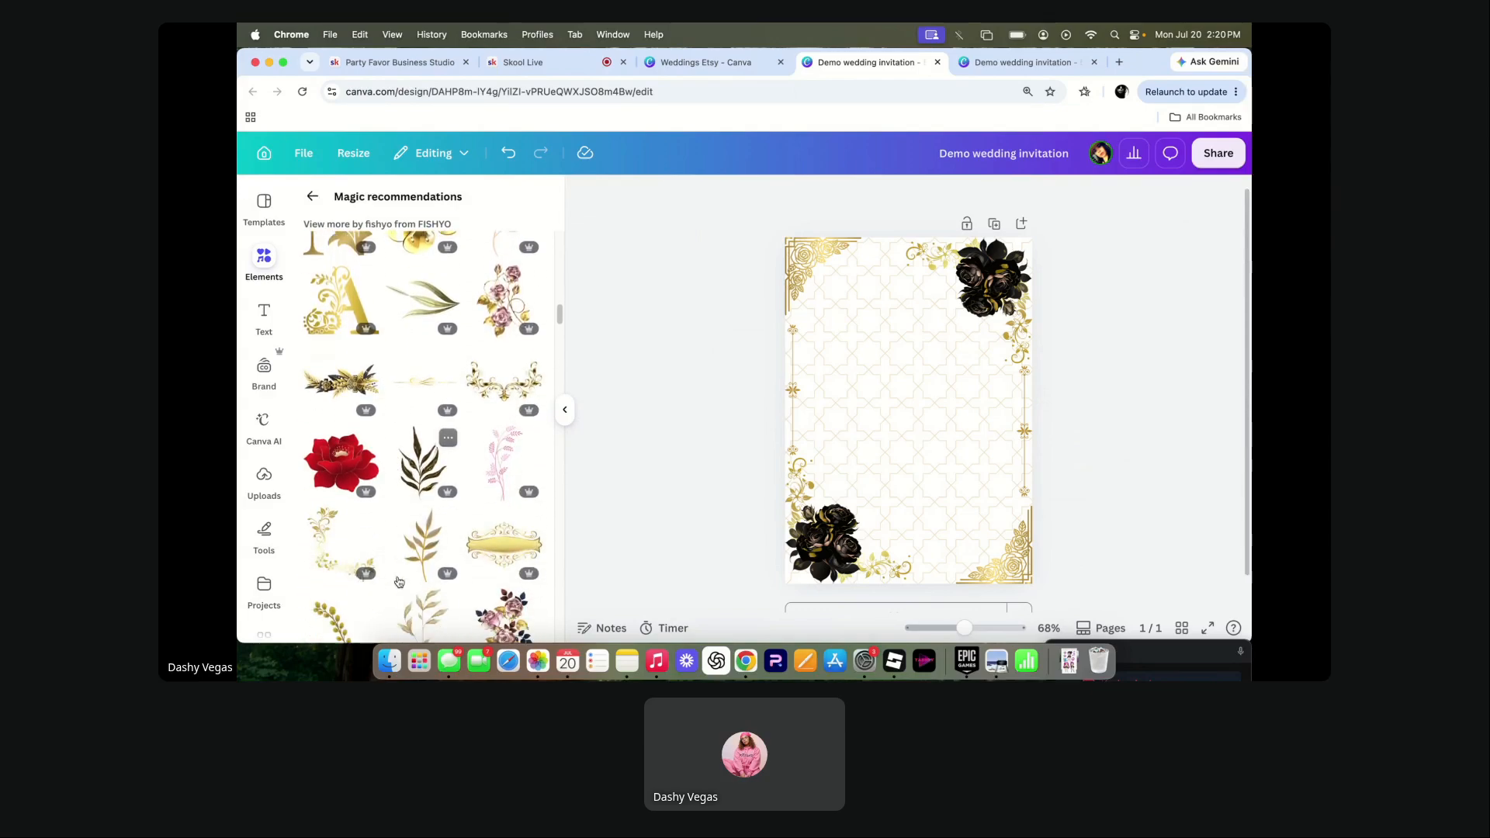
scroll(399, 583, "down", 12)
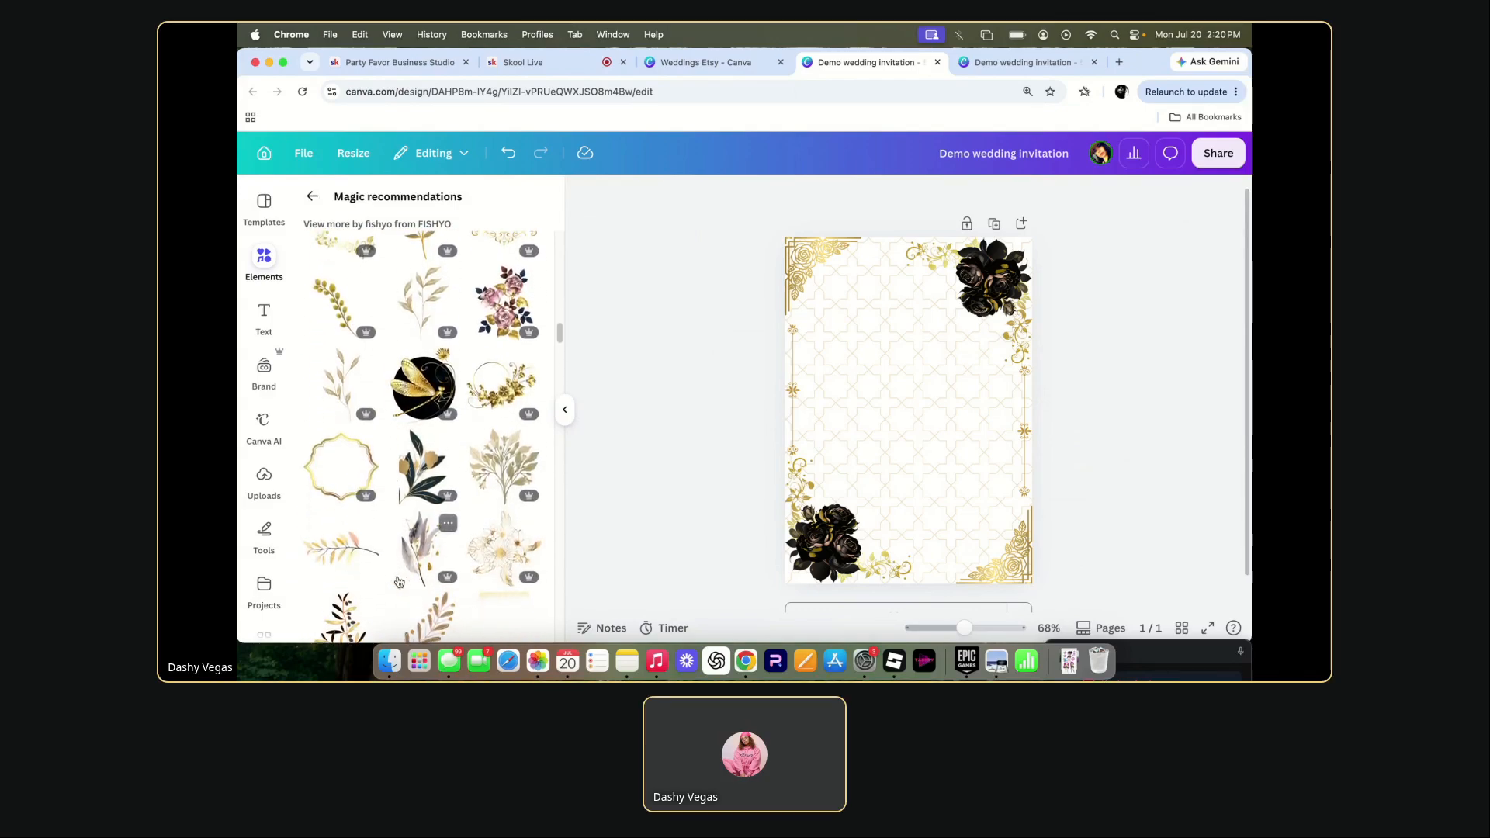
scroll(399, 582, "down", 1)
scroll(357, 468, "down", 7)
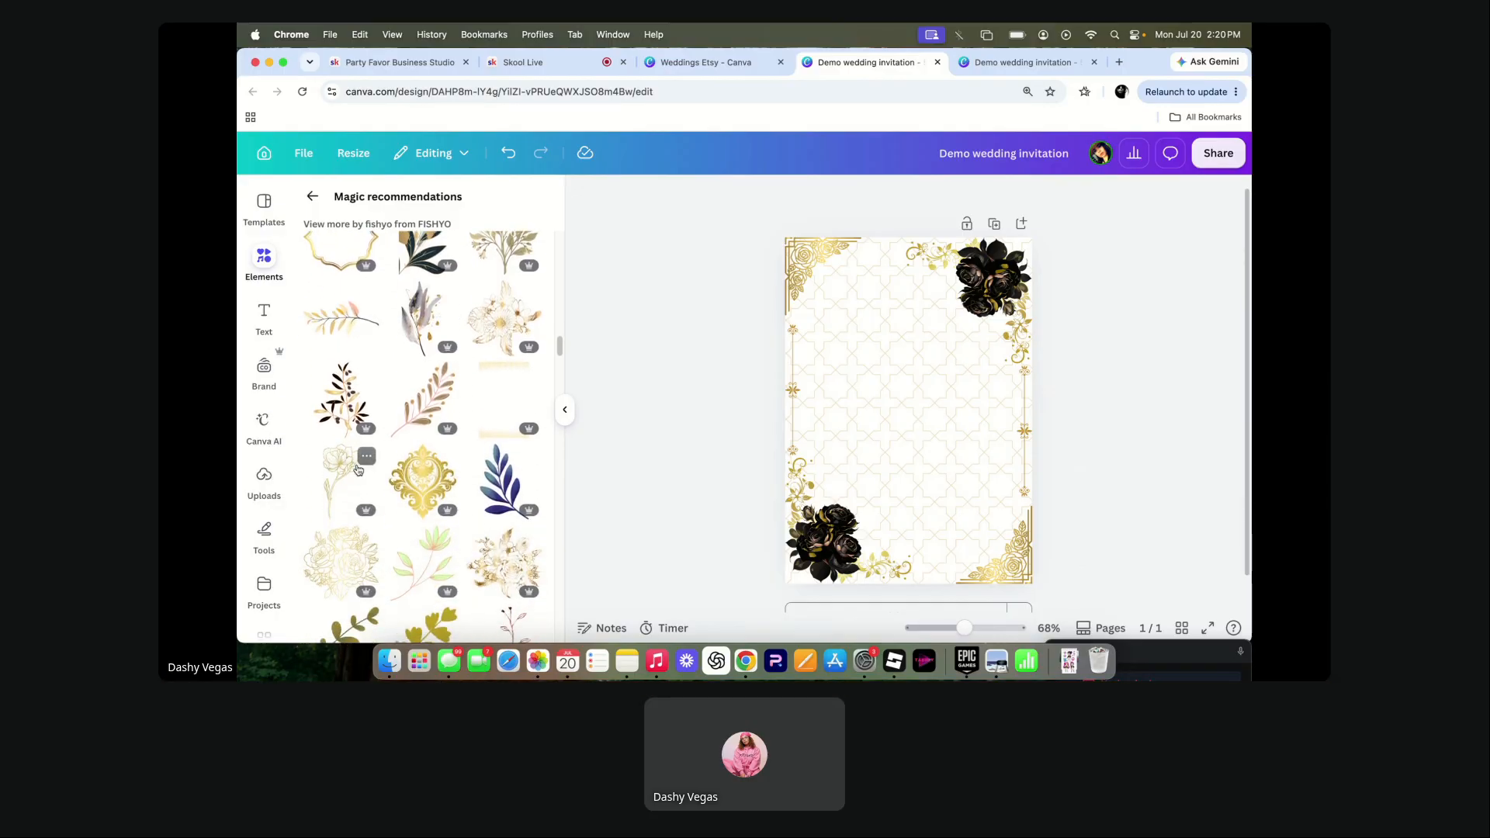
scroll(357, 468, "down", 7)
scroll(357, 468, "down", 7)
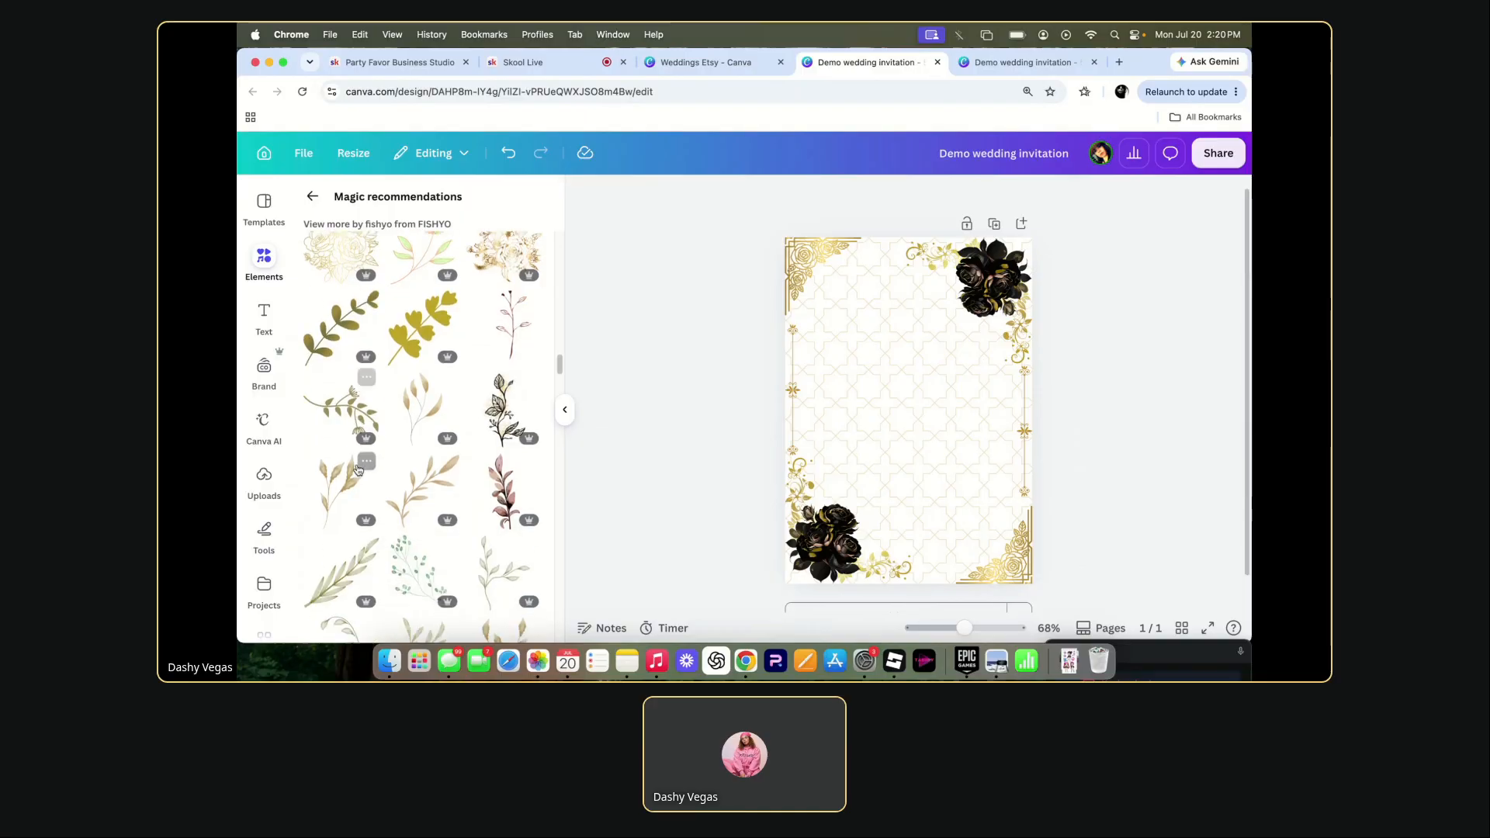
scroll(358, 469, "down", 10)
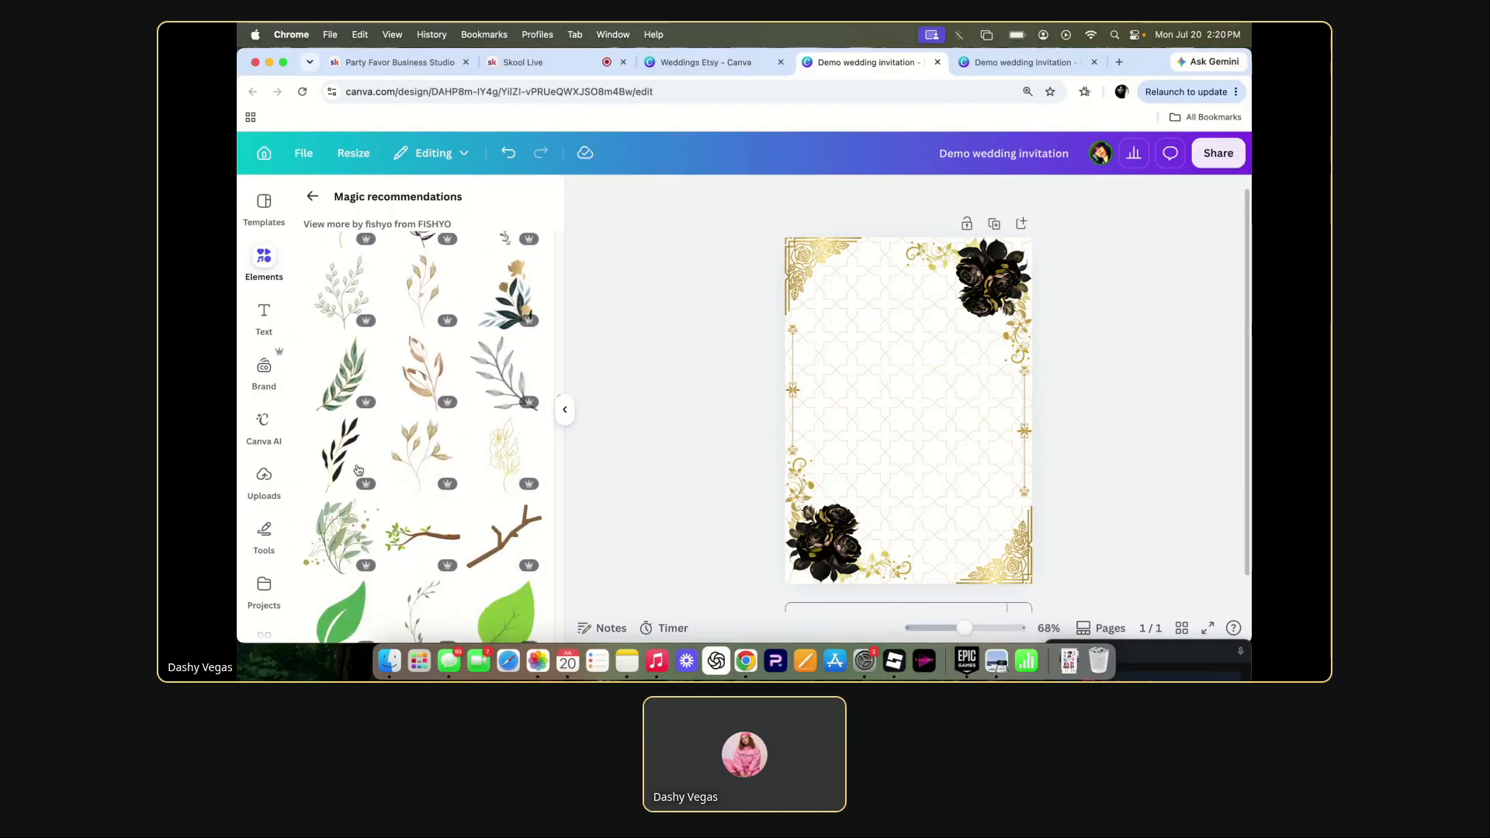
left_click(313, 196)
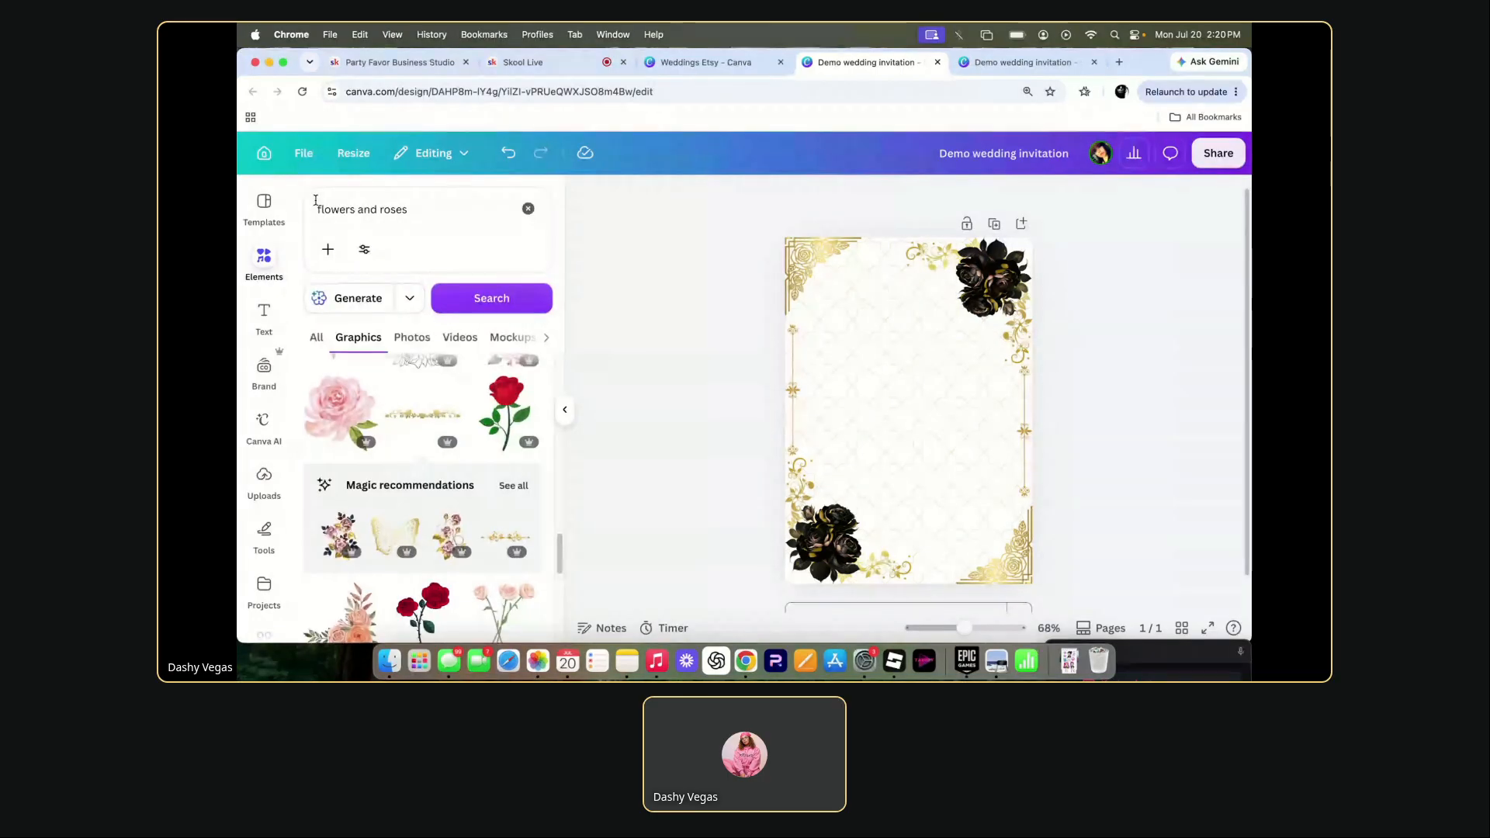
scroll(435, 435, "down", 3)
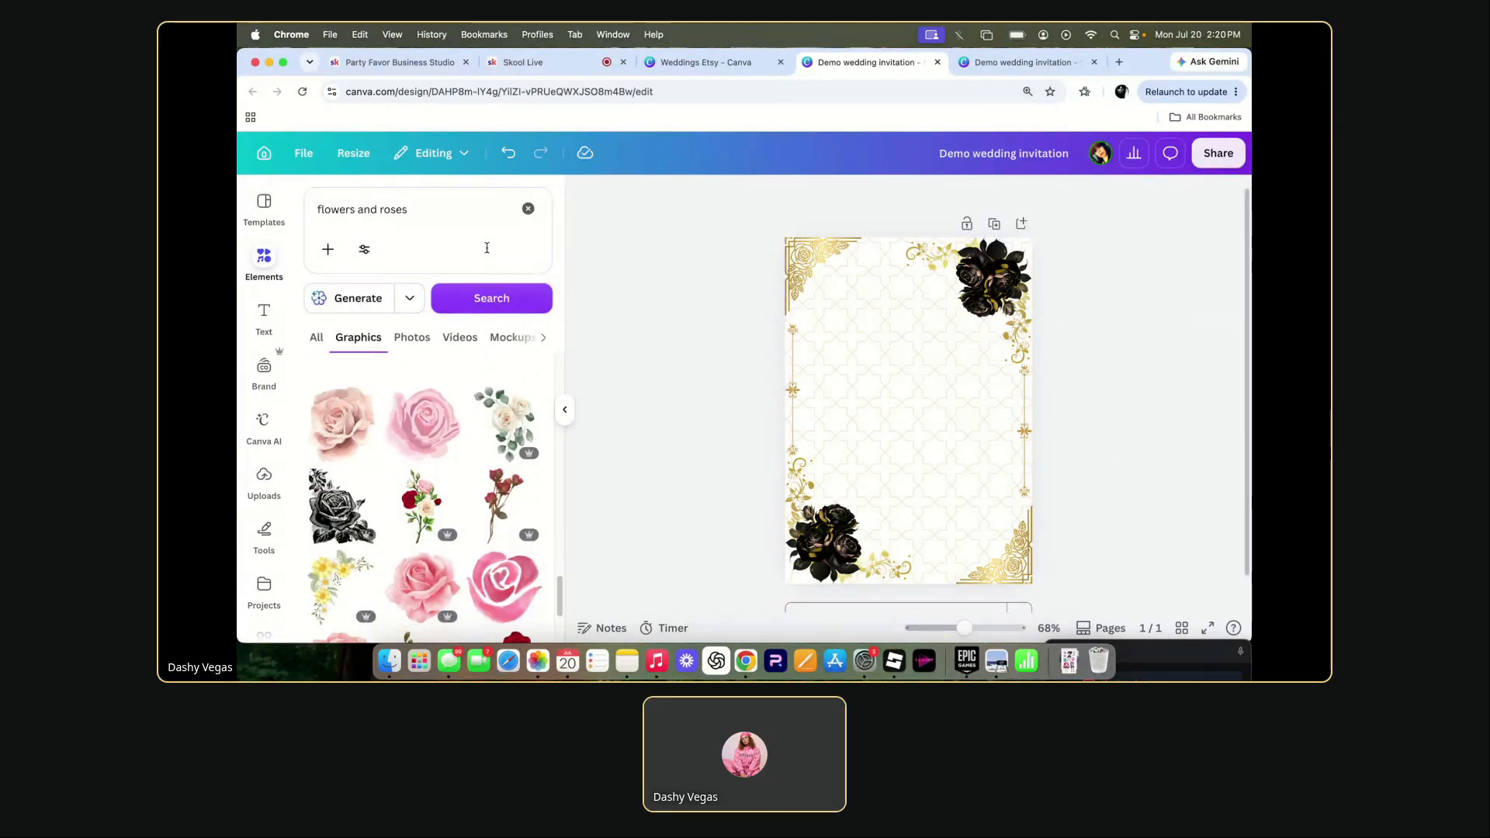
scroll(438, 549, "down", 10)
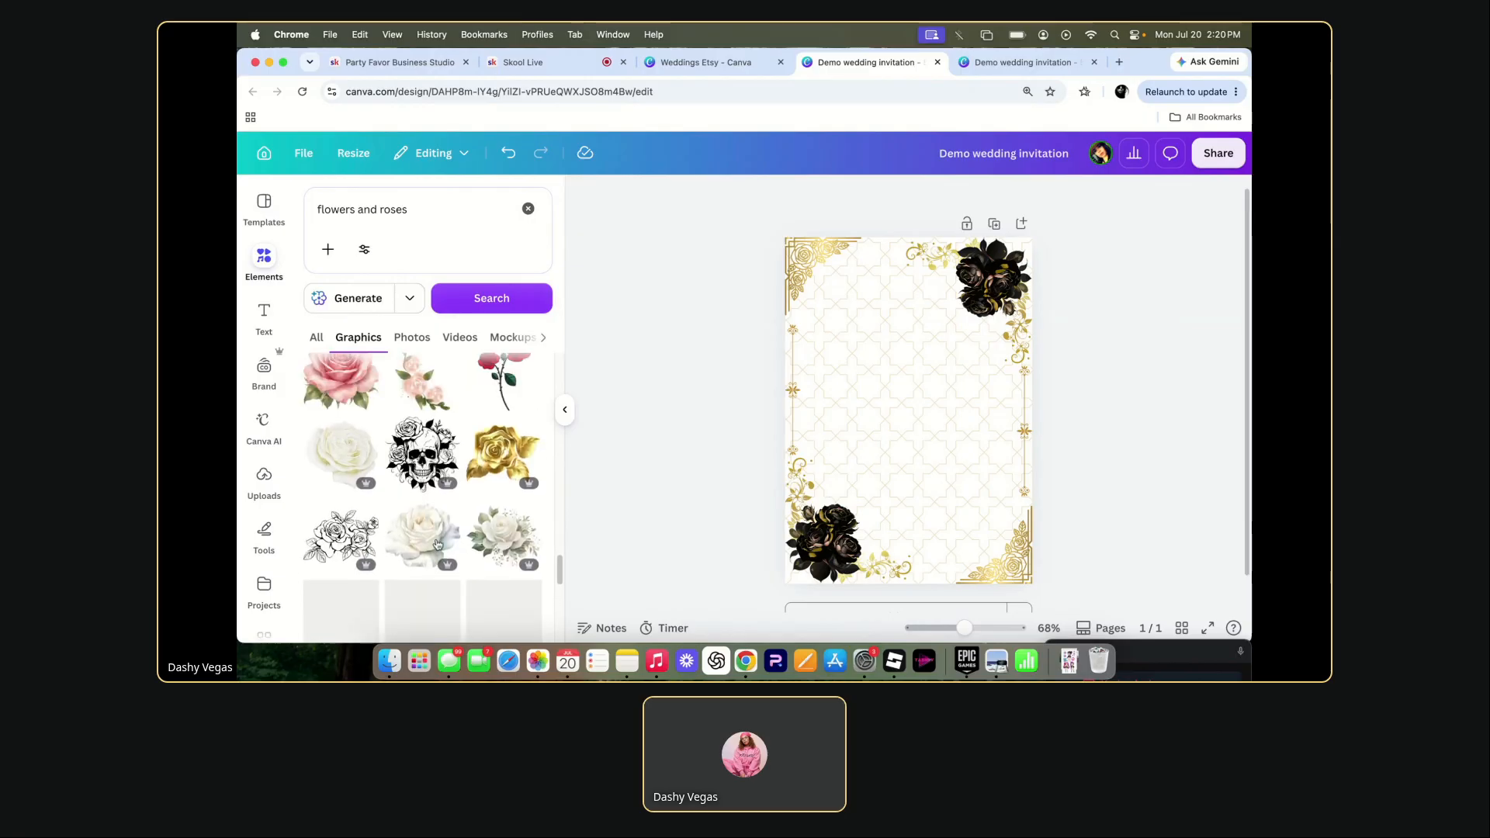
- Search the graphics for "black and gold" and look through the results for a matching decoration
left_click(310, 213)
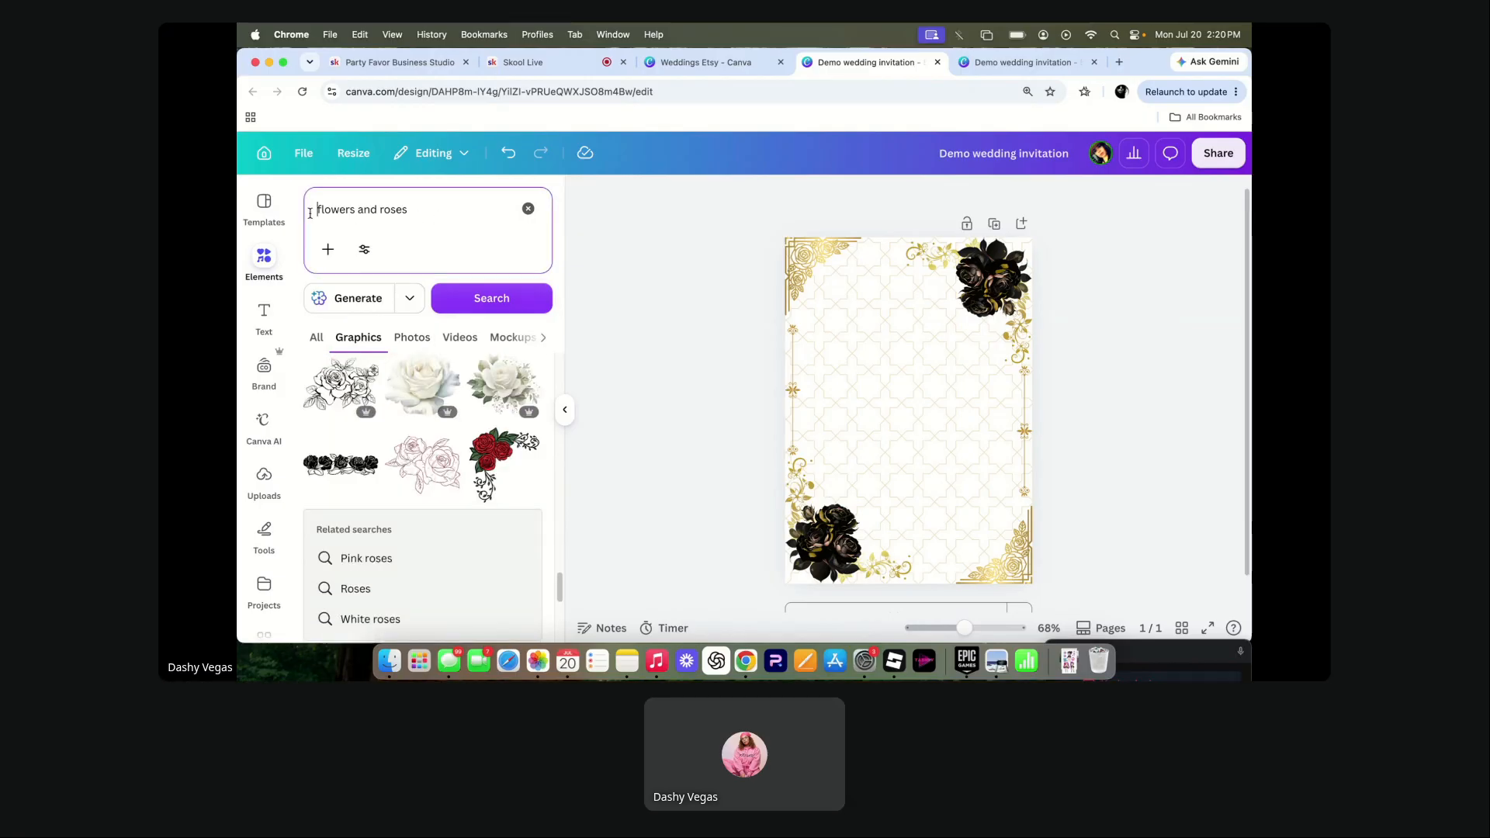
key("super+a")
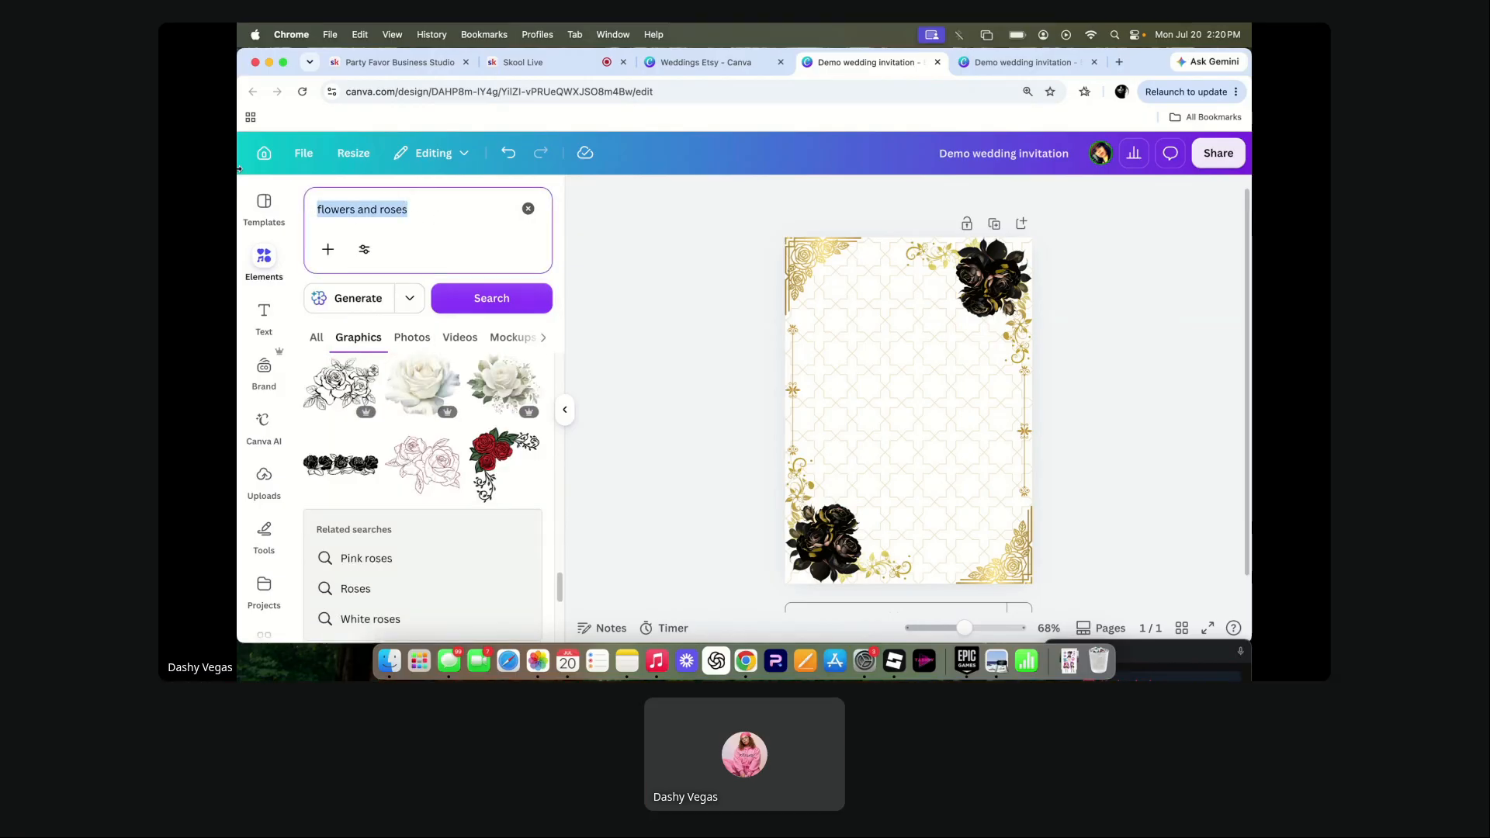
type("black a")
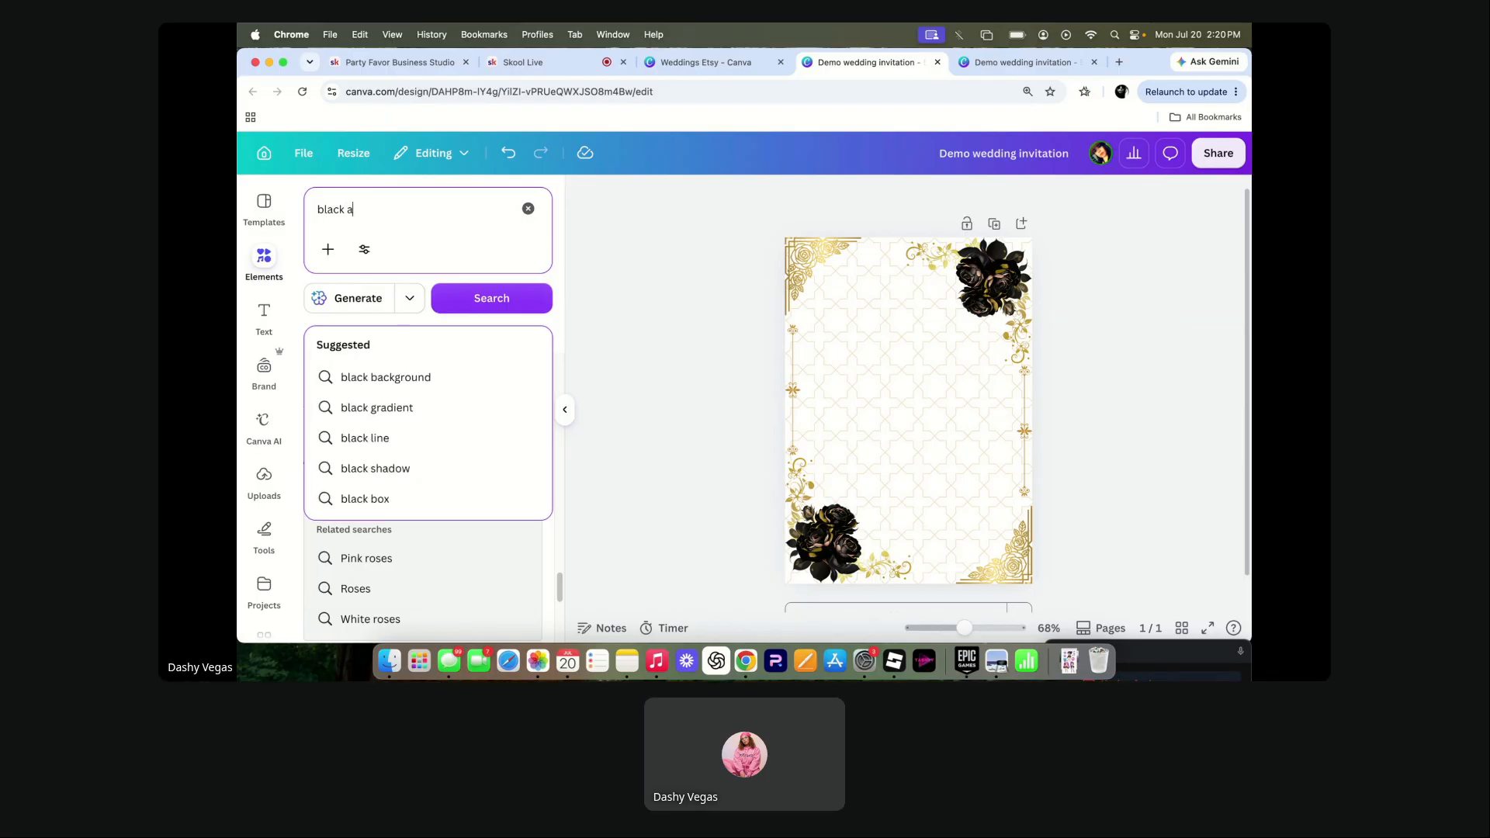
type("nd gold")
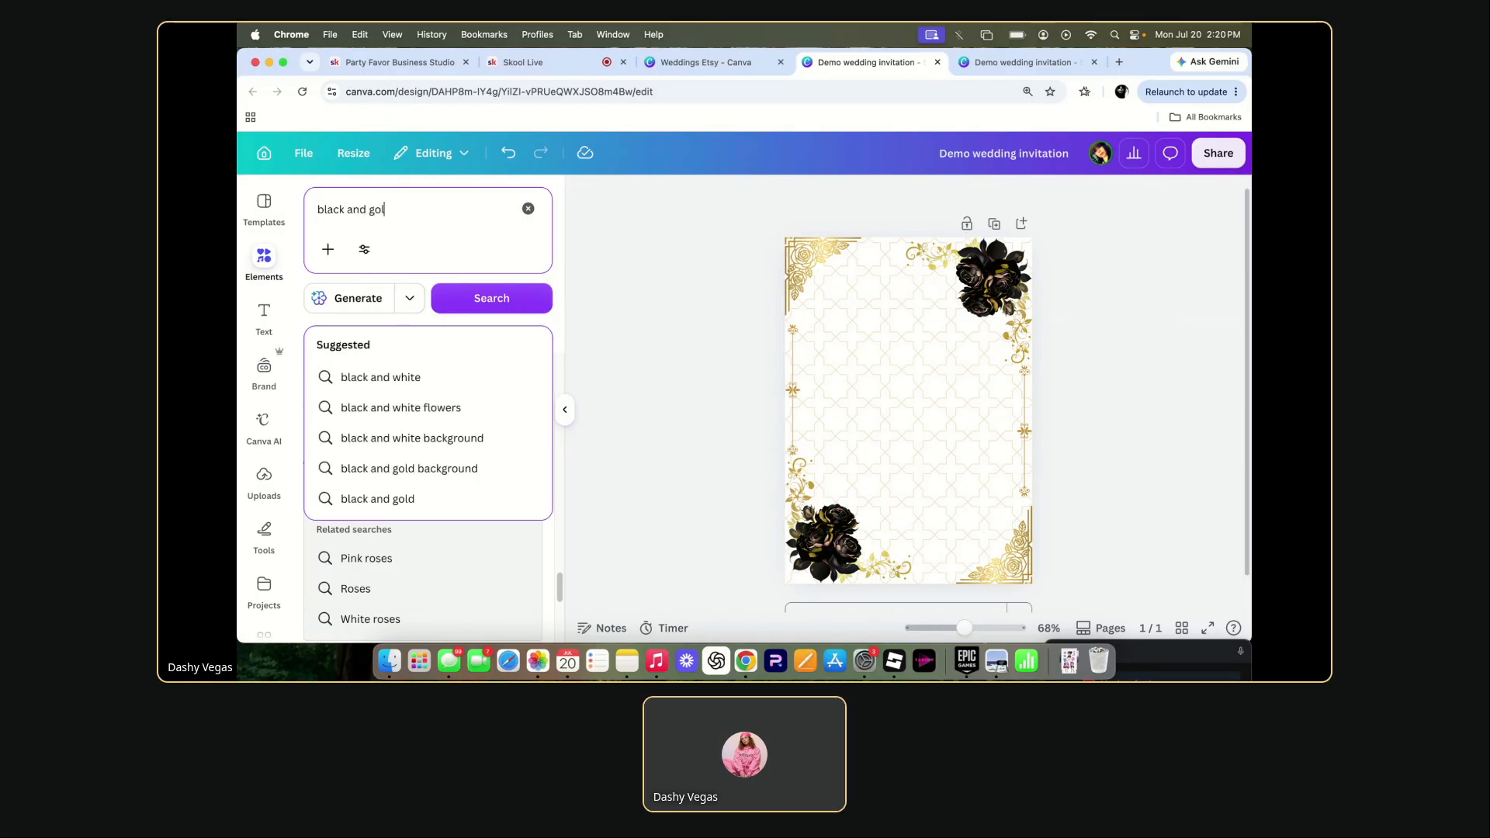
key("Return")
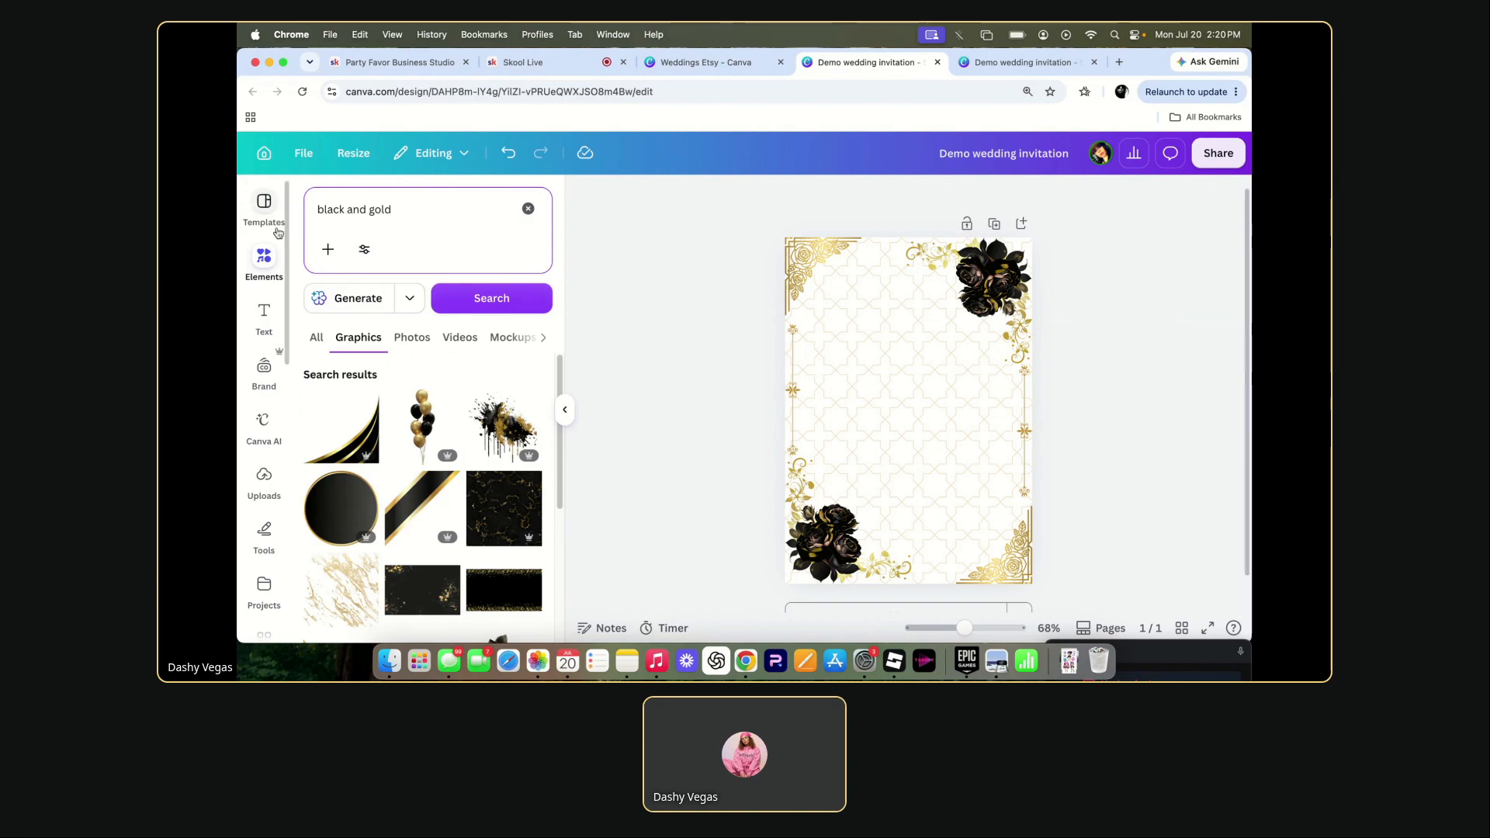
scroll(476, 540, "down", 2)
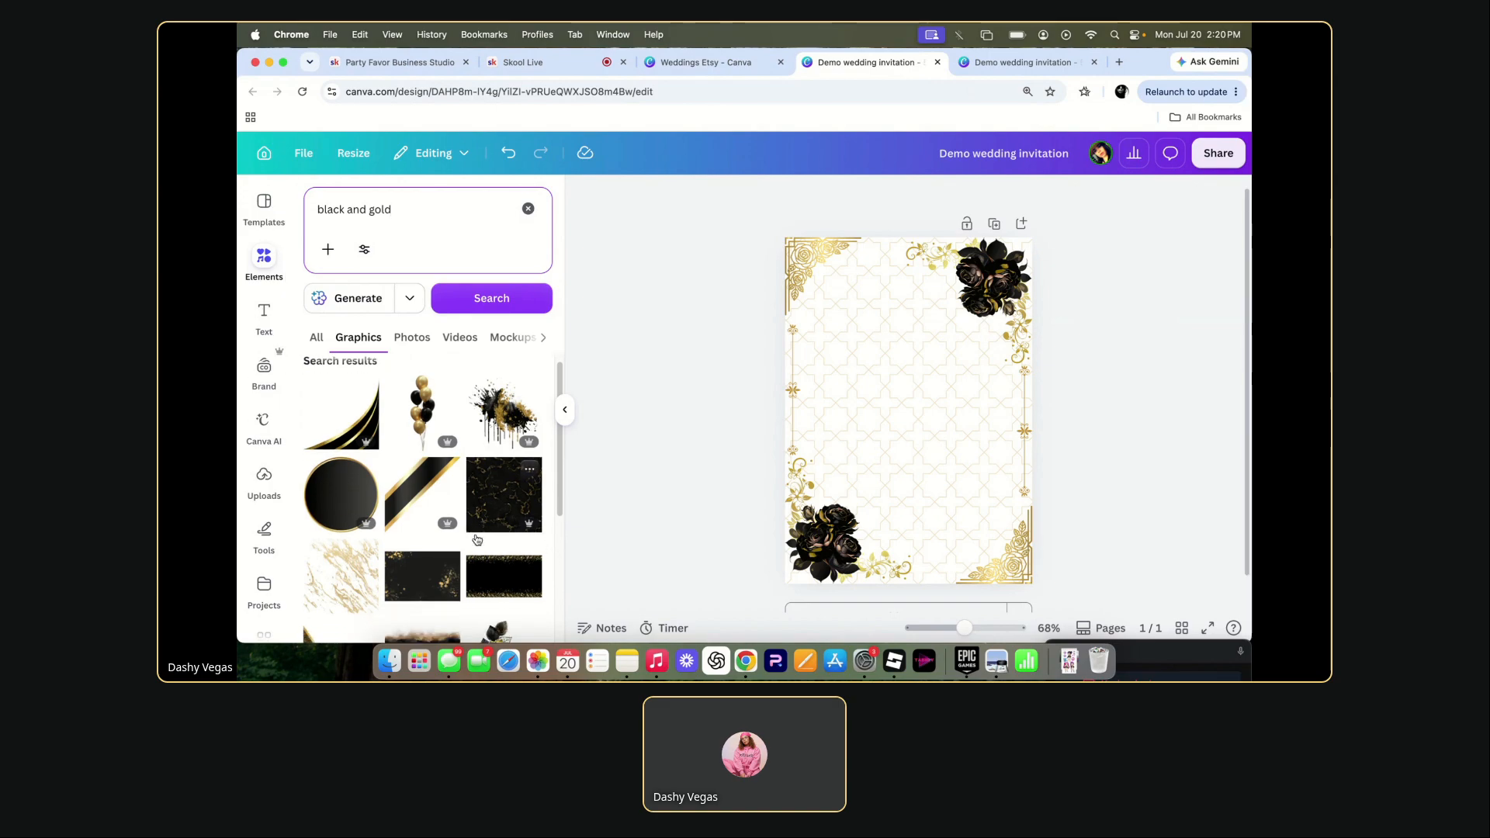
scroll(477, 539, "down", 3)
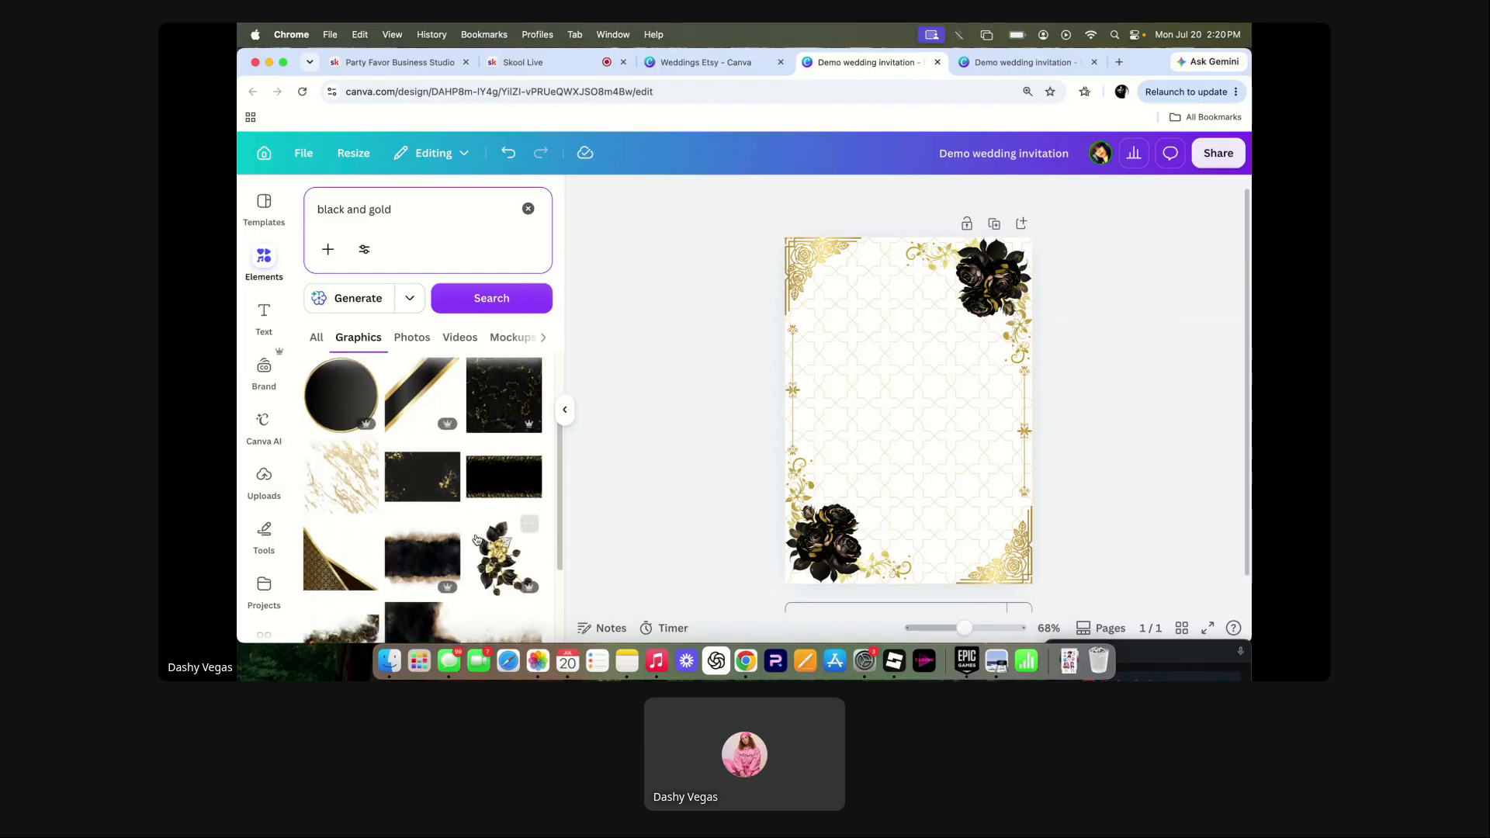
scroll(476, 540, "down", 2)
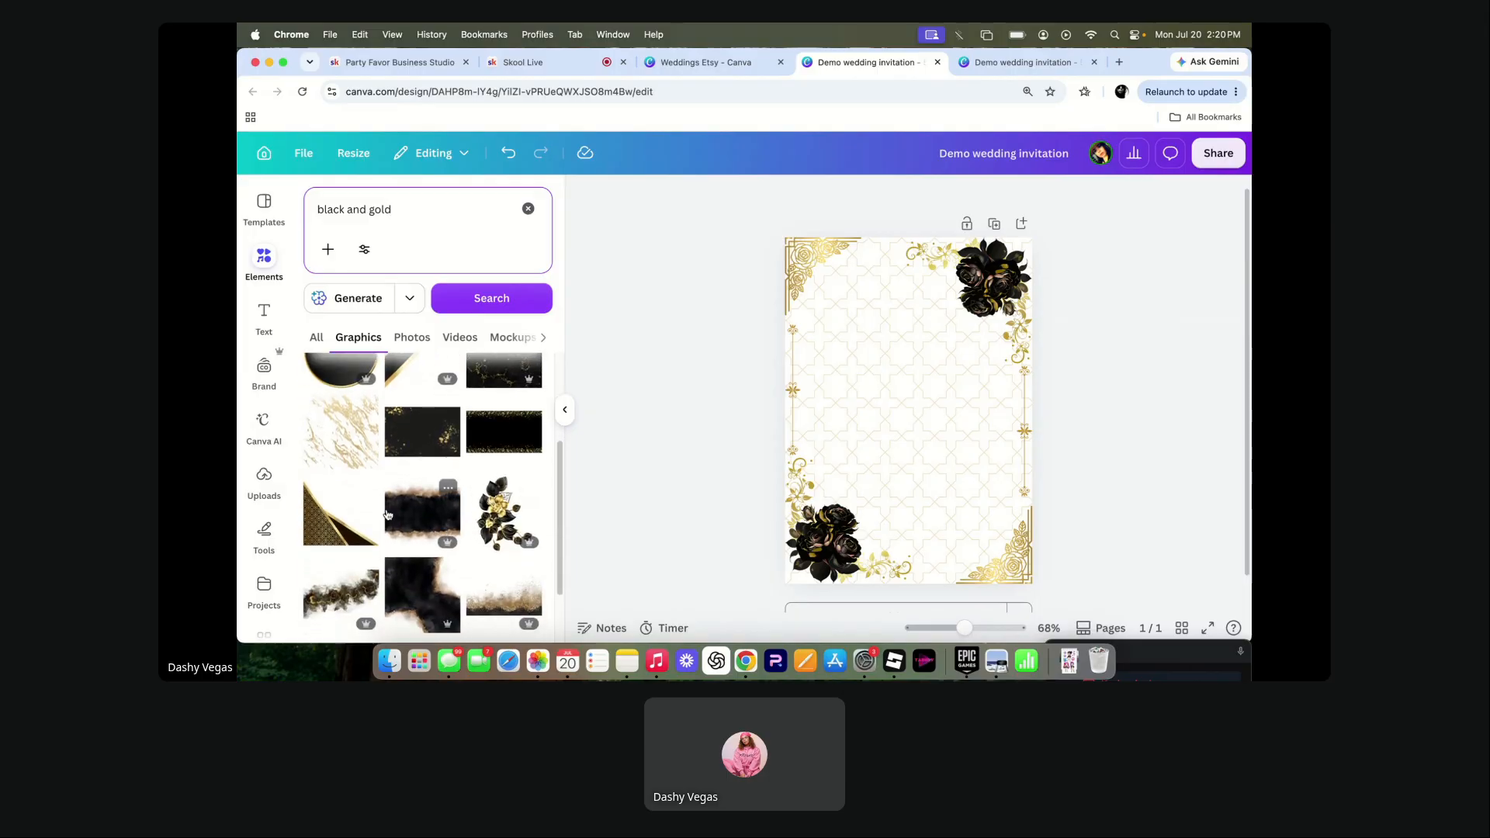
- Try the horizontal black smoke band with gold edges enlarged across the page, and delete it
left_click(387, 515)
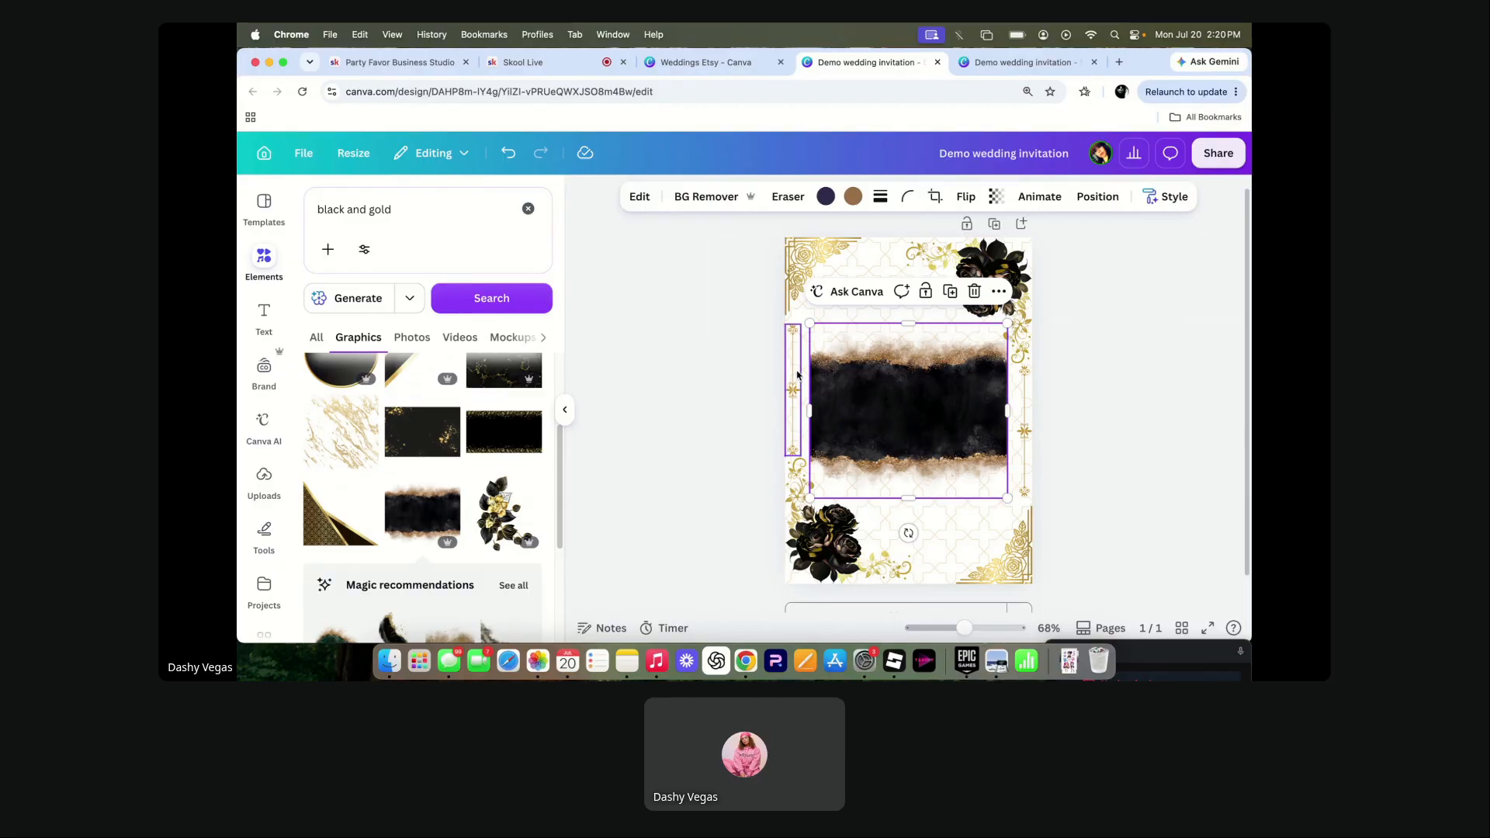
left_click_drag(809, 323, 752, 272)
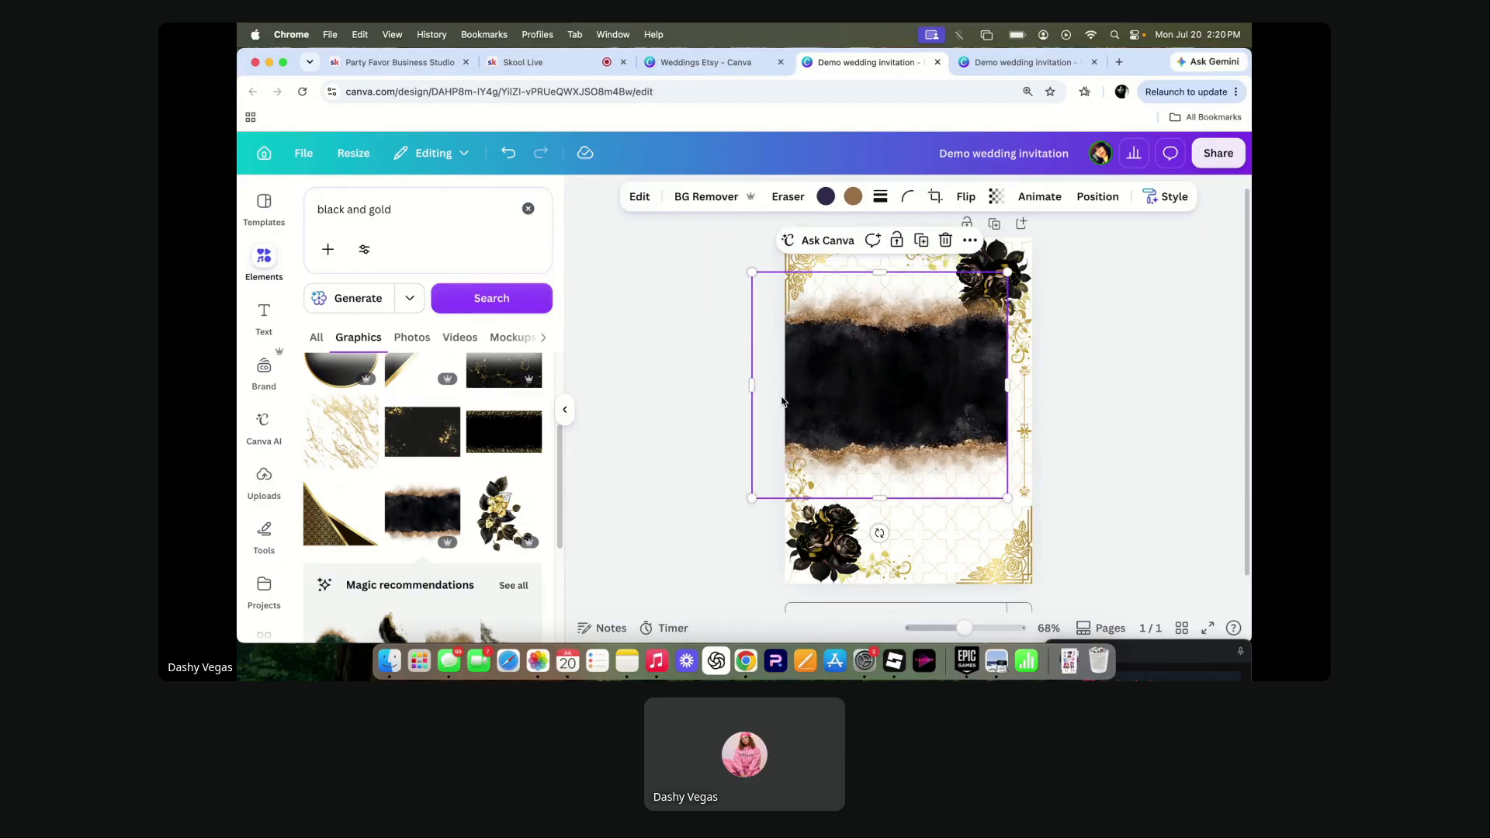
left_click_drag(782, 401, 814, 410)
left_click(978, 249)
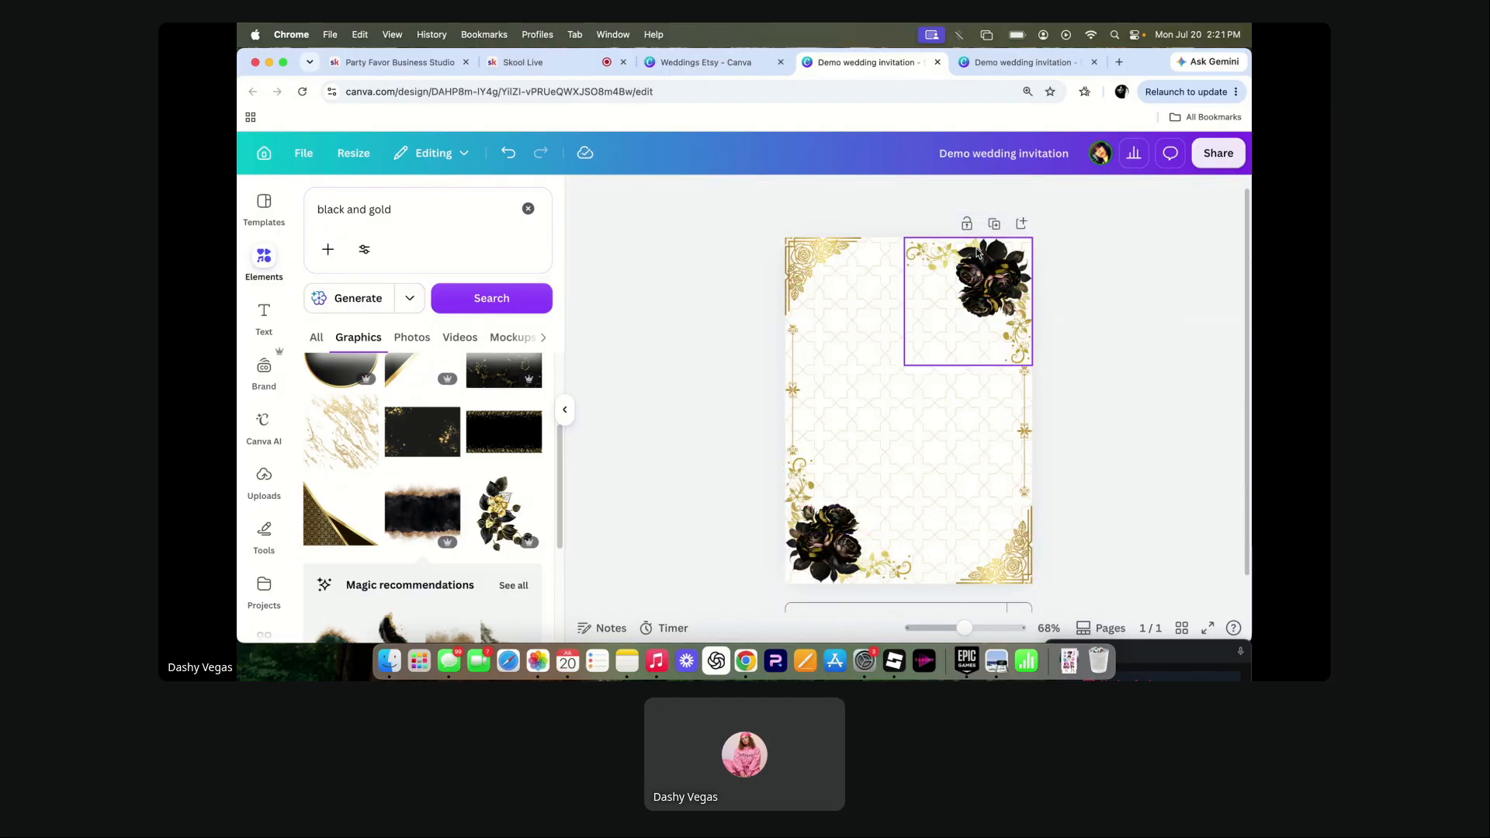
- Try the square black smoke graphic with gold-edged openings, enlarged over the page between the rose corners, and delete it
scroll(390, 576, "down", 3)
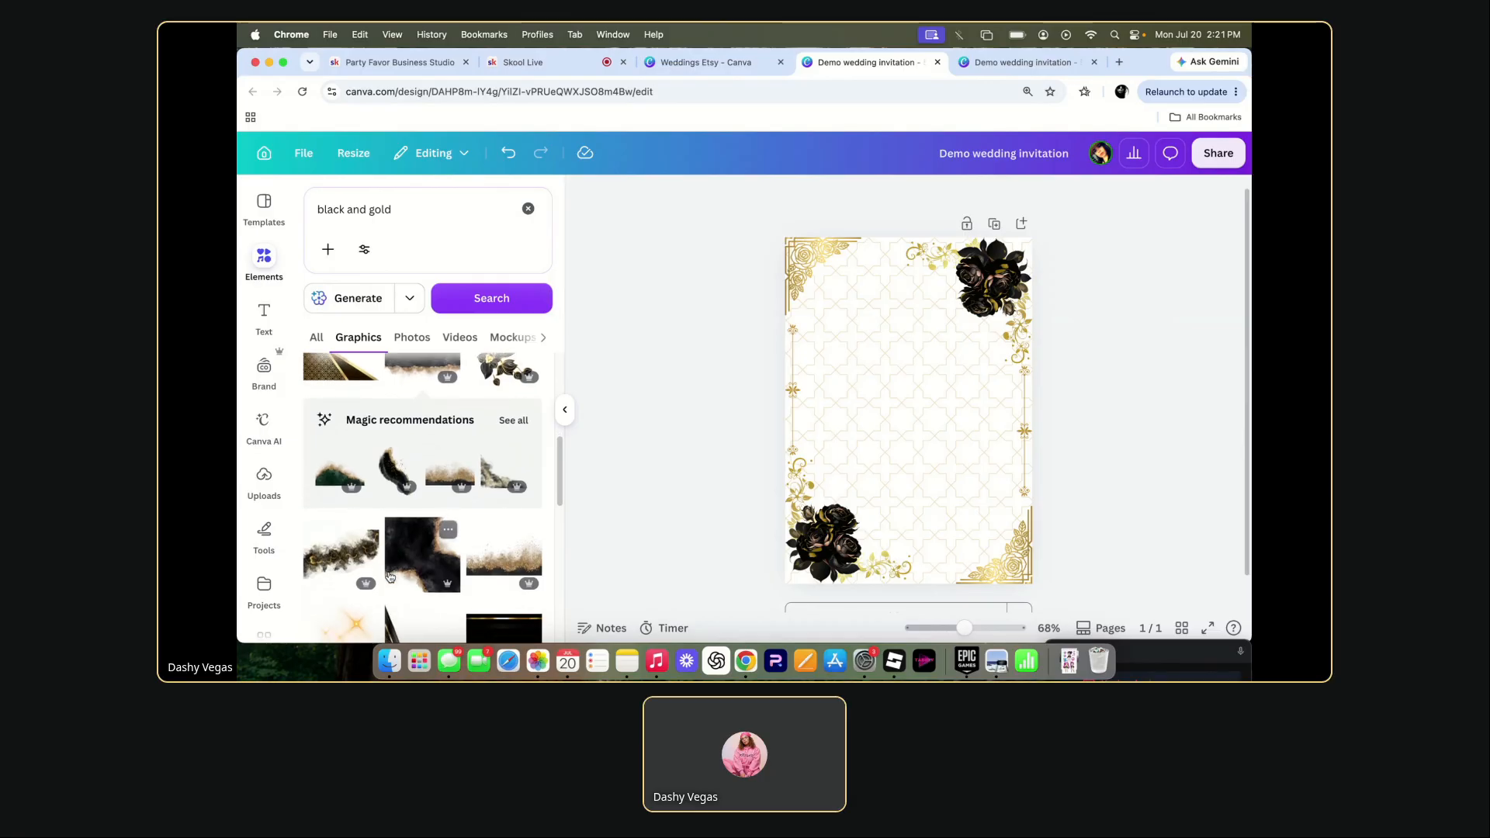
scroll(391, 576, "down", 3)
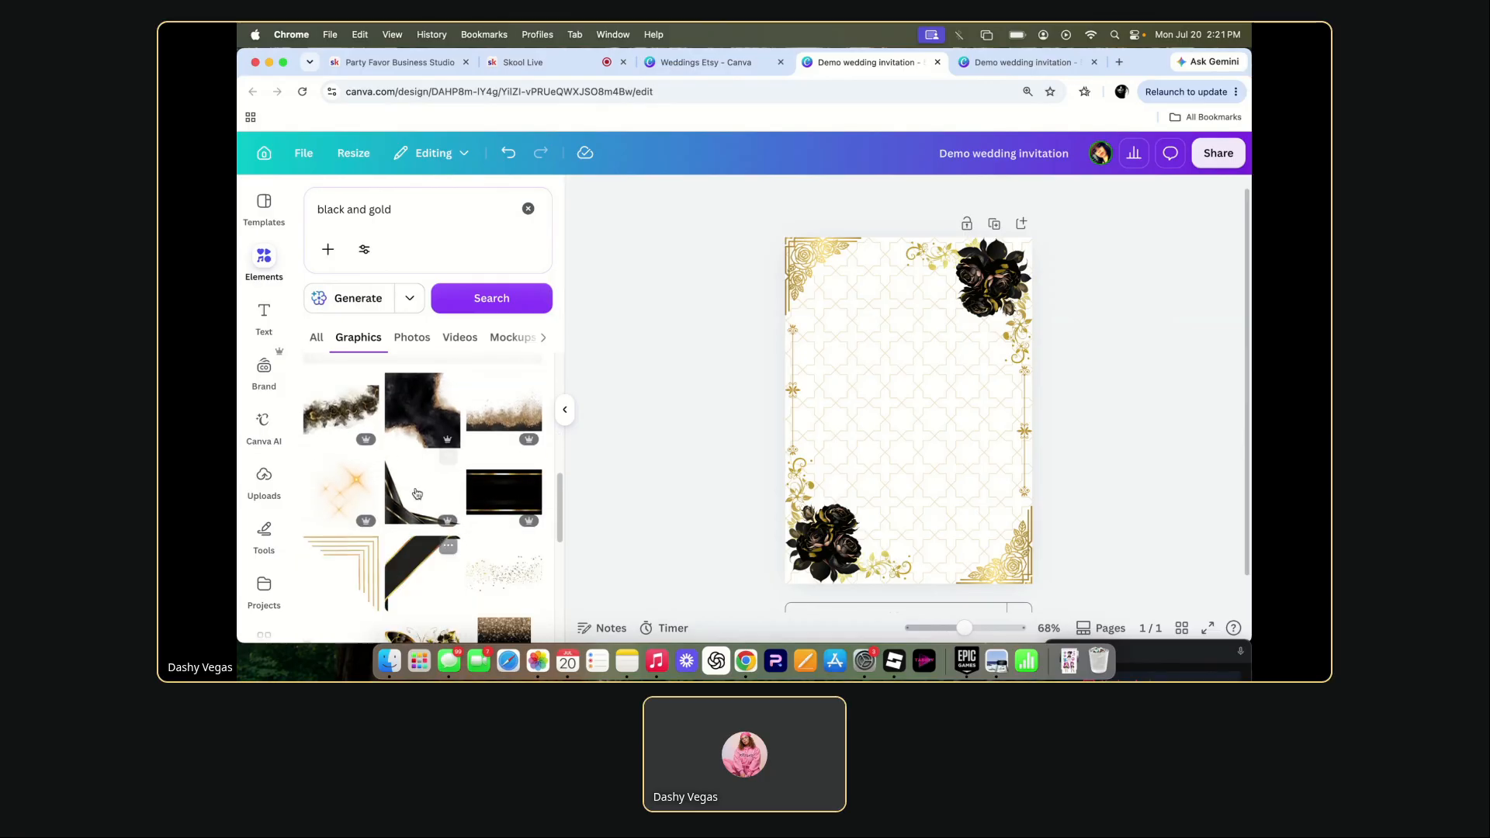
left_click(445, 382)
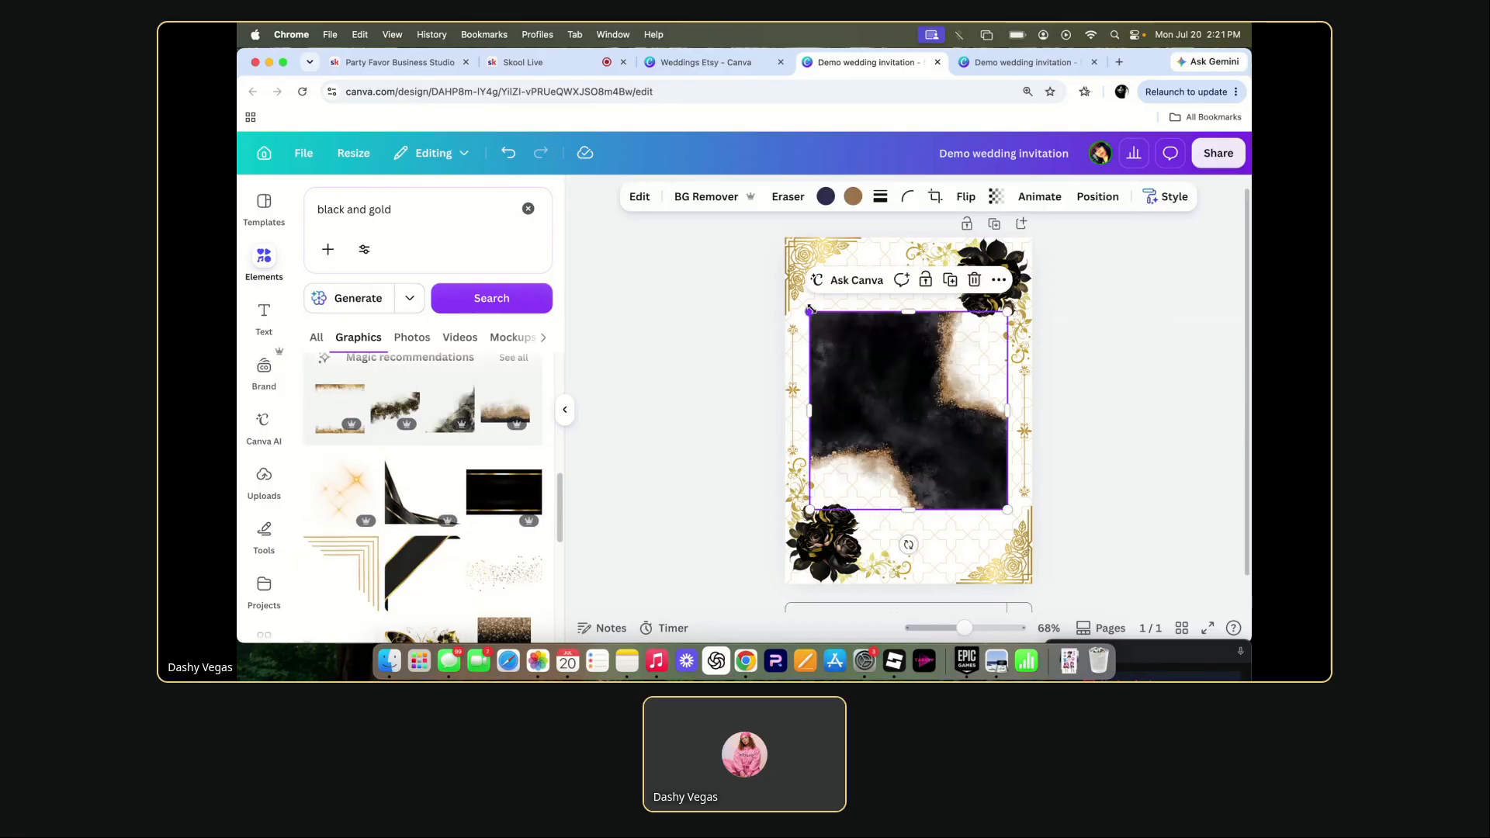
left_click_drag(810, 311, 725, 227)
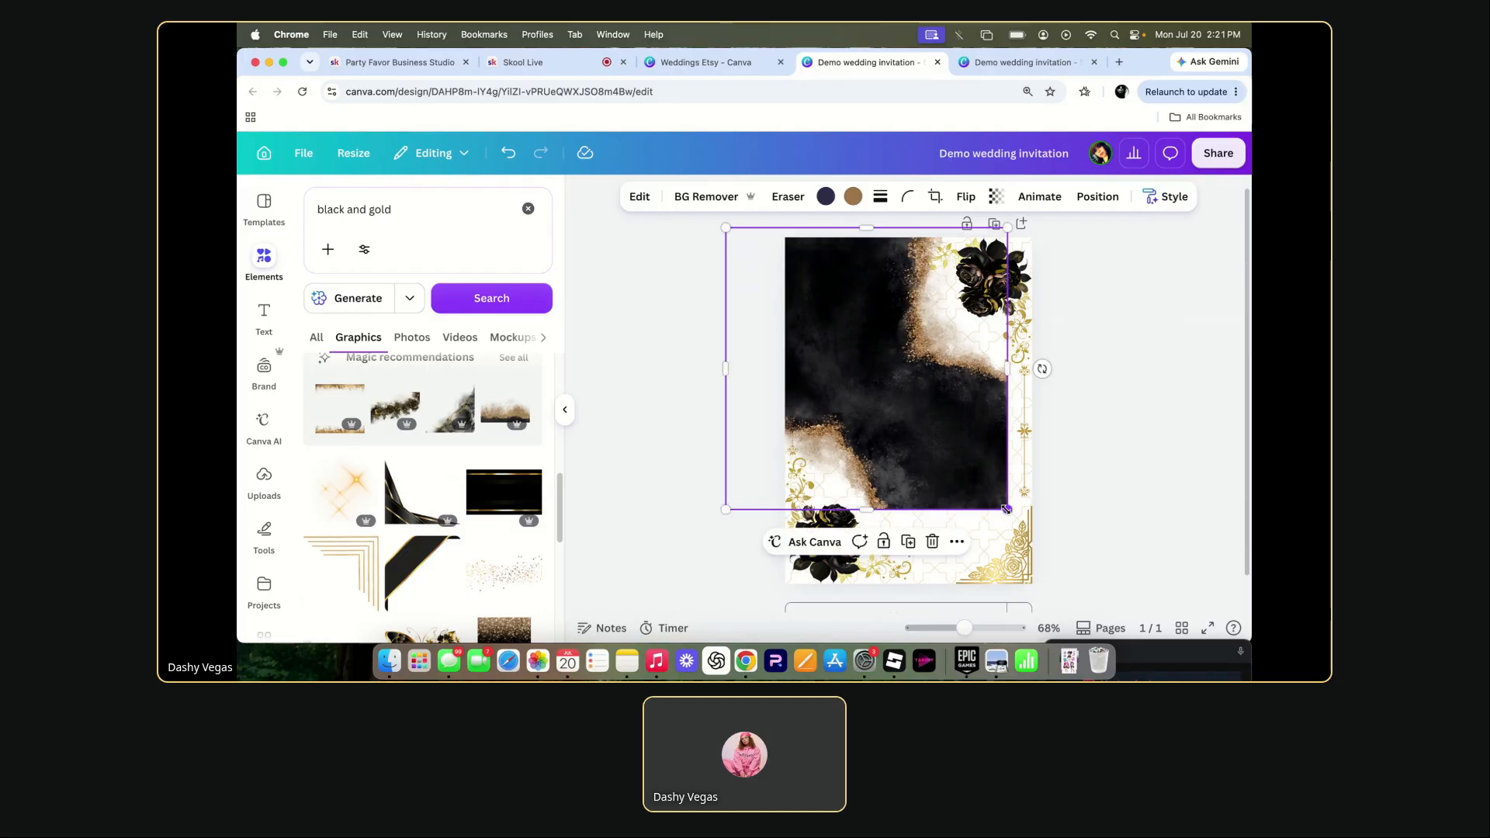
left_click_drag(1008, 510, 1043, 547)
mouse_move(922, 464)
left_mouse_down()
mouse_move(922, 488)
mouse_move(928, 468)
left_mouse_up()
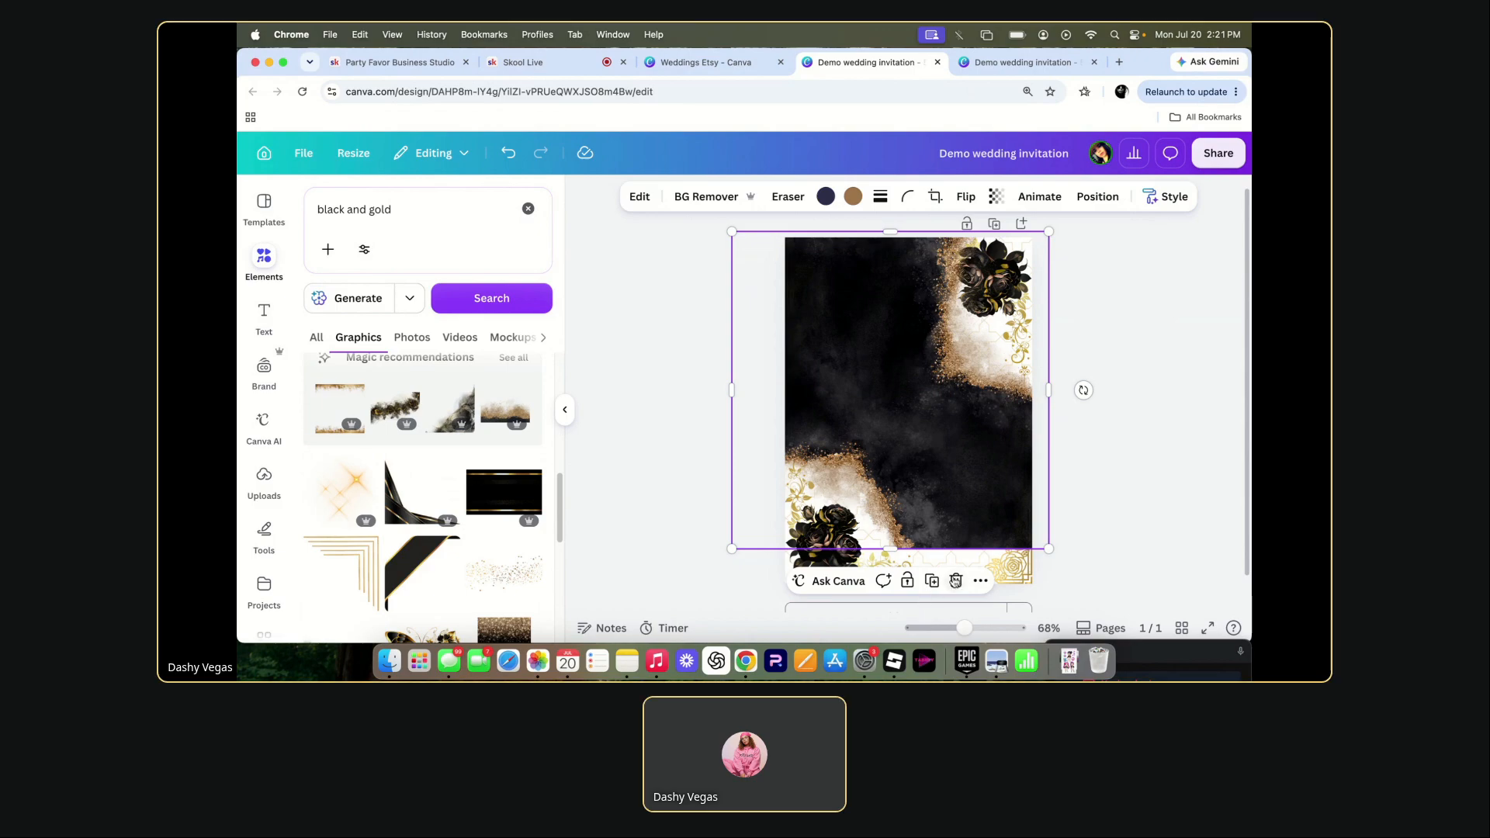
left_click(956, 581)
- Add the gold ribbon with a bow from the "black and gold" graphics and stretch it across the full page width at mid-height
scroll(444, 556, "down", 3)
scroll(444, 557, "down", 4)
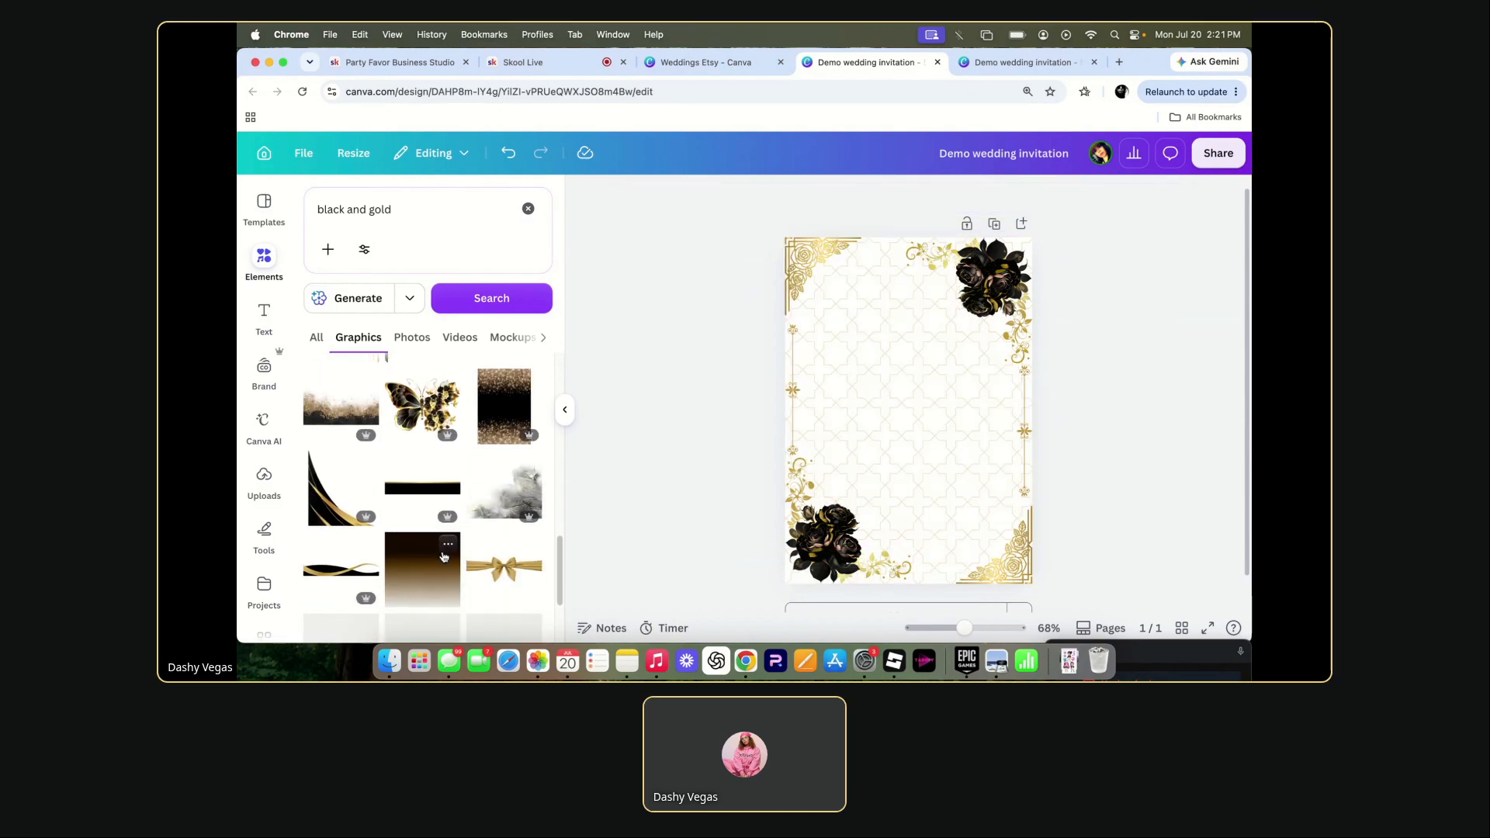
scroll(444, 556, "down", 2)
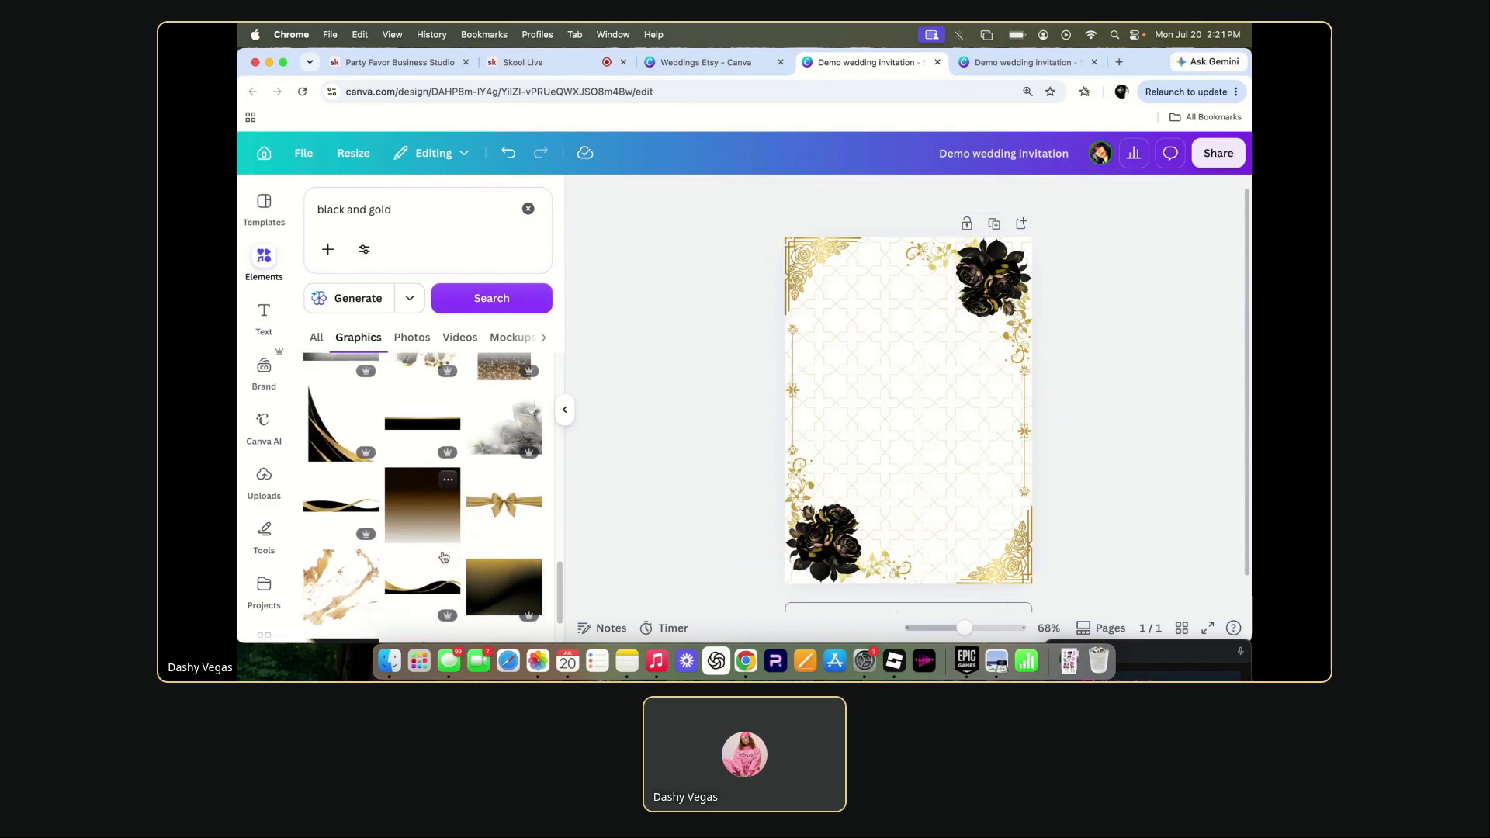
left_click(512, 446)
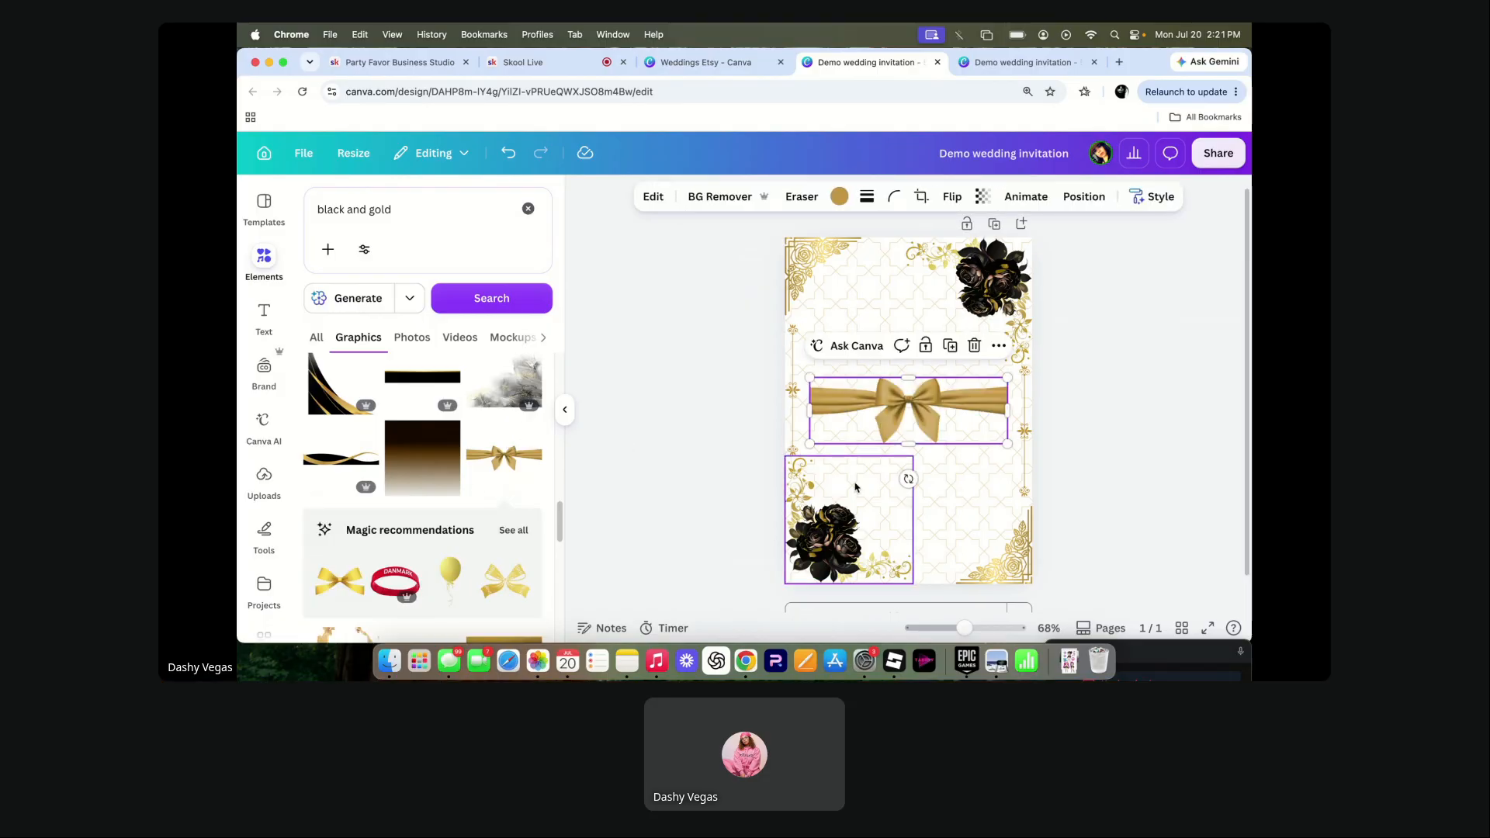
mouse_move(883, 410)
left_mouse_down()
mouse_move(880, 261)
mouse_move(882, 569)
mouse_move(882, 246)
mouse_move(885, 423)
left_mouse_up()
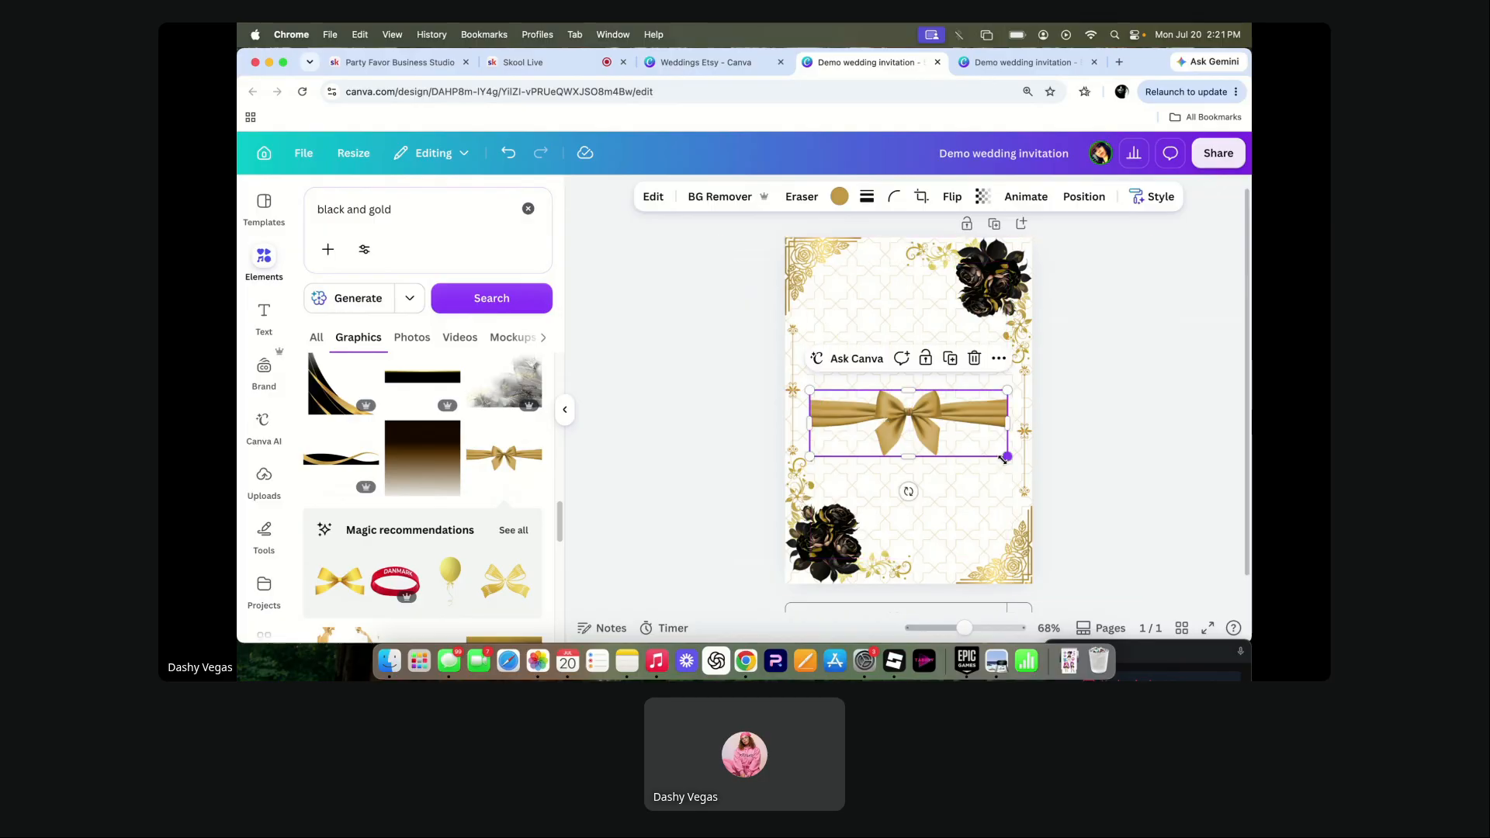
left_click_drag(1005, 461, 1041, 489)
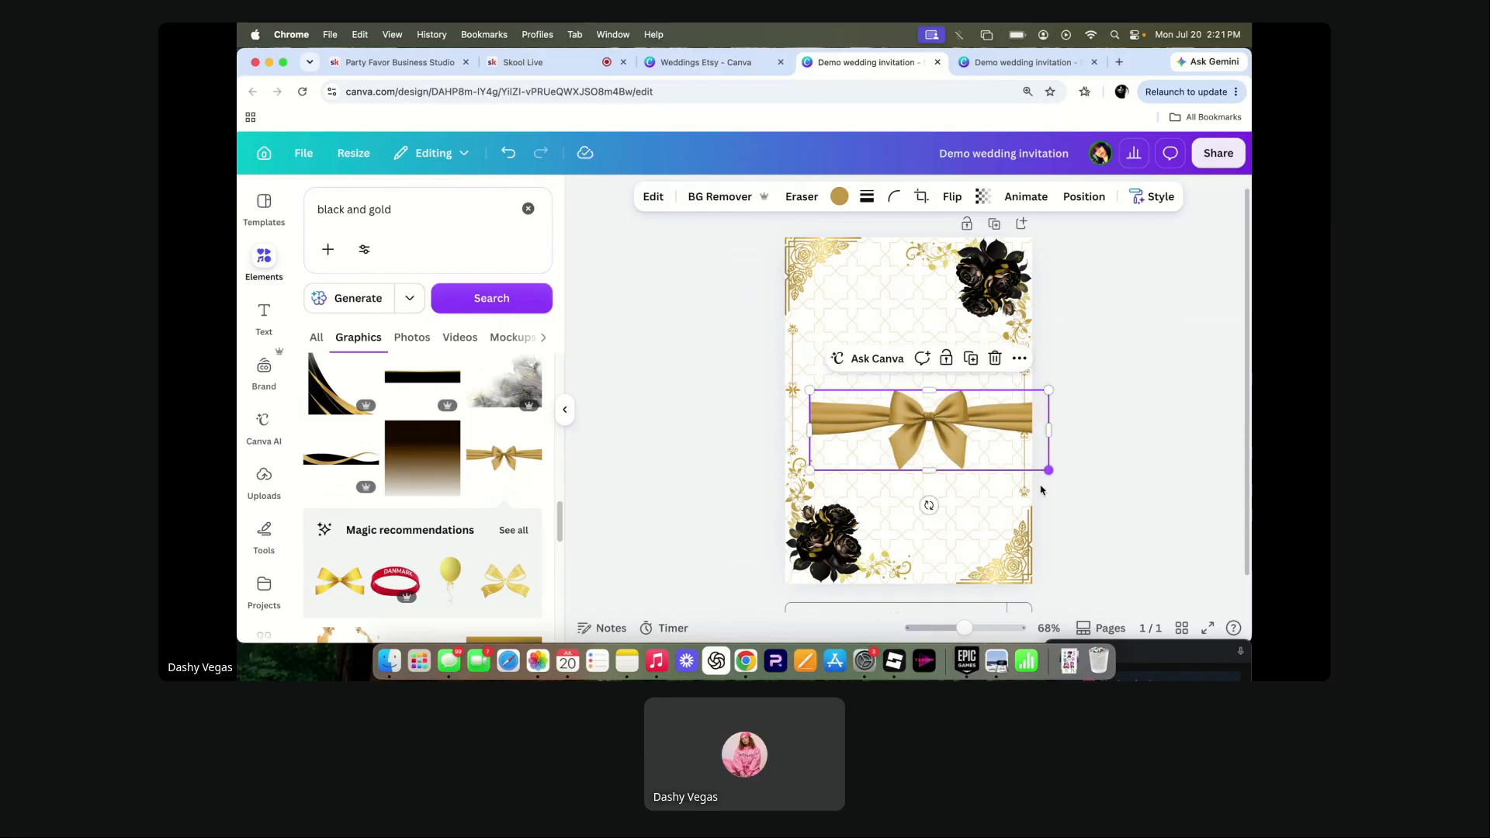
left_click_drag(989, 436, 969, 430)
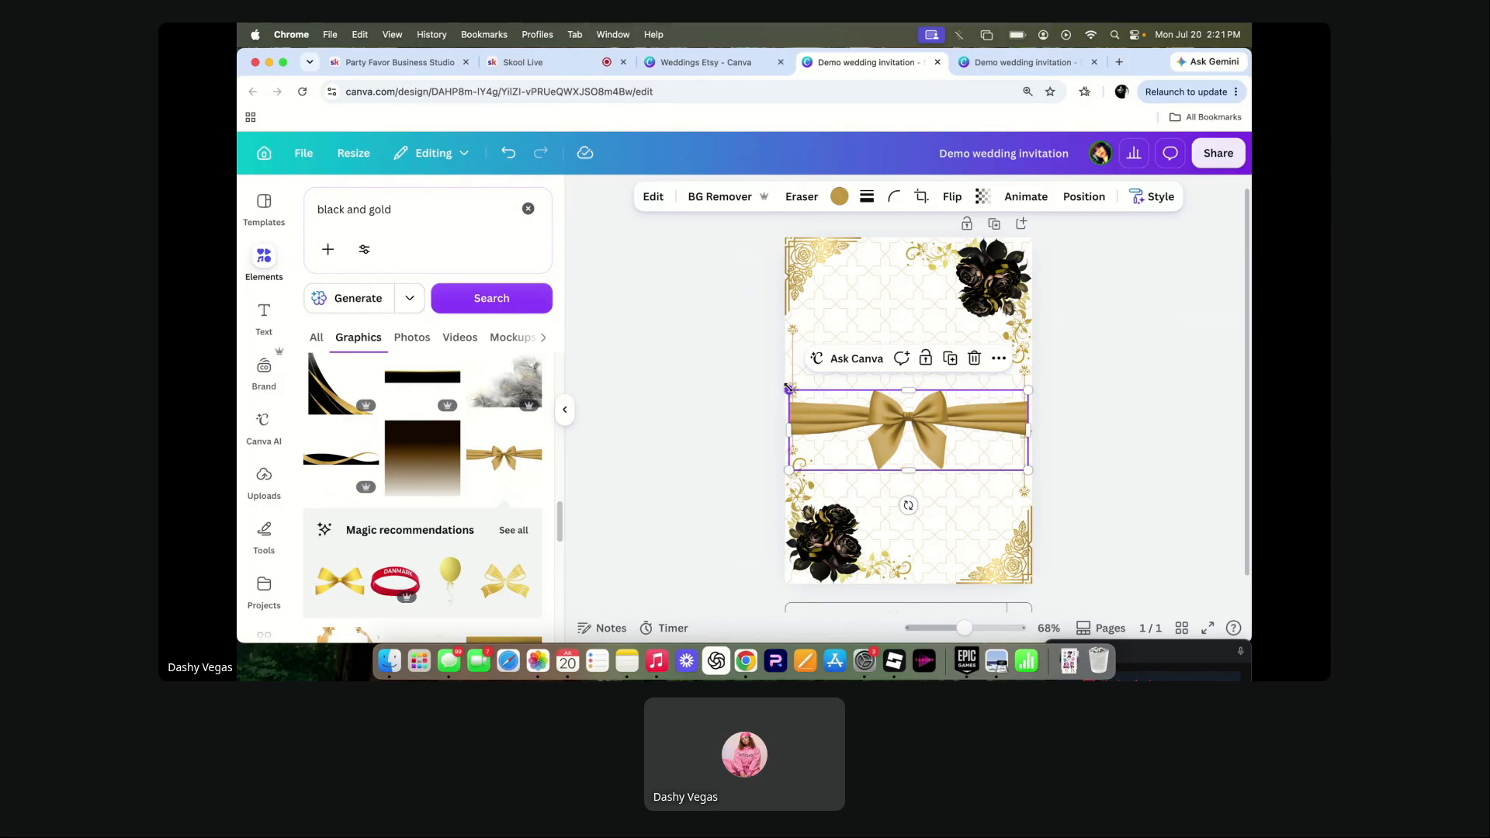
left_click_drag(787, 387, 784, 388)
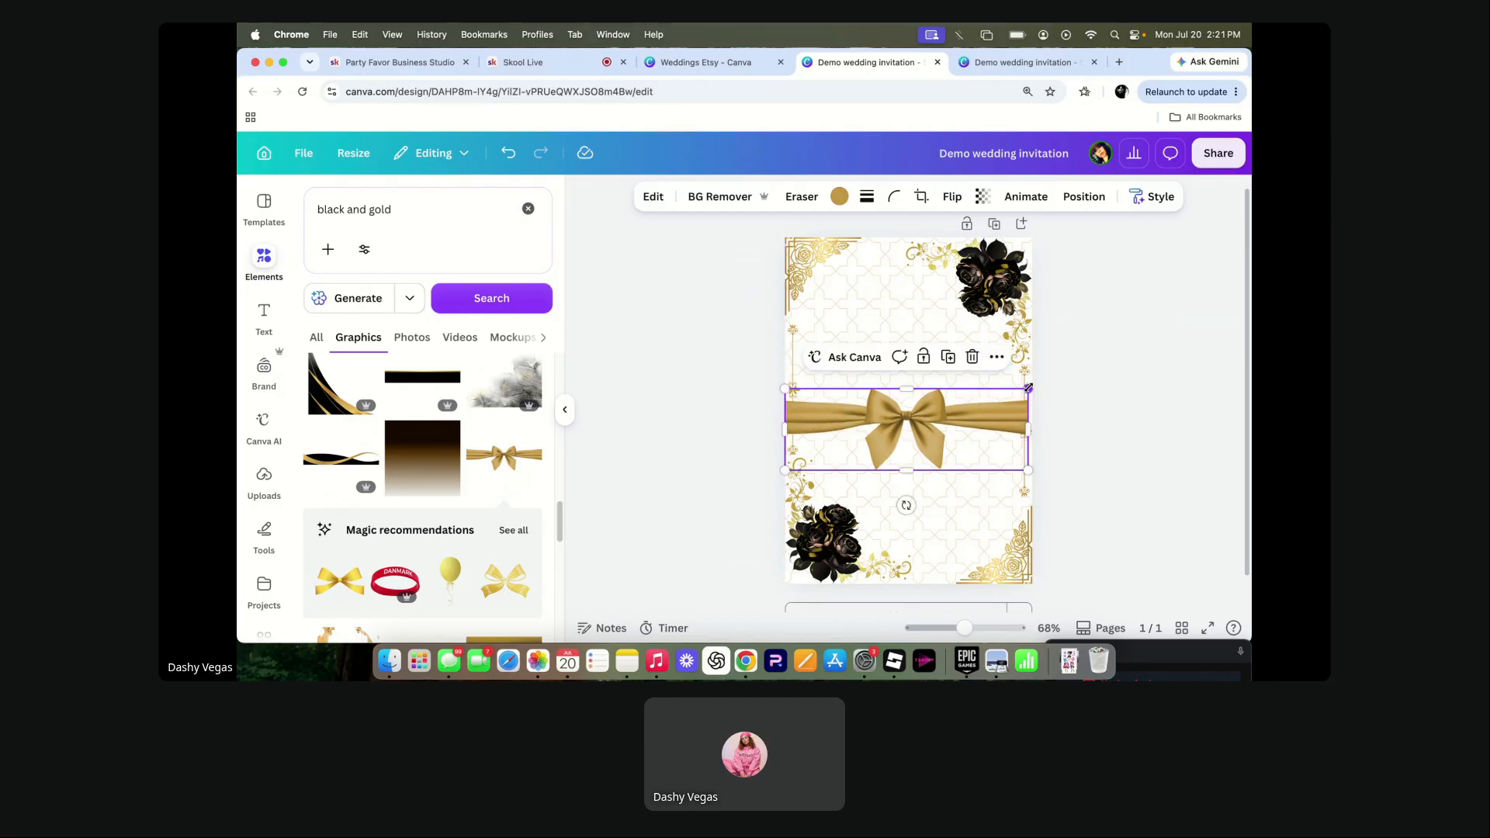
left_click_drag(1028, 387, 1033, 386)
left_click(733, 495)
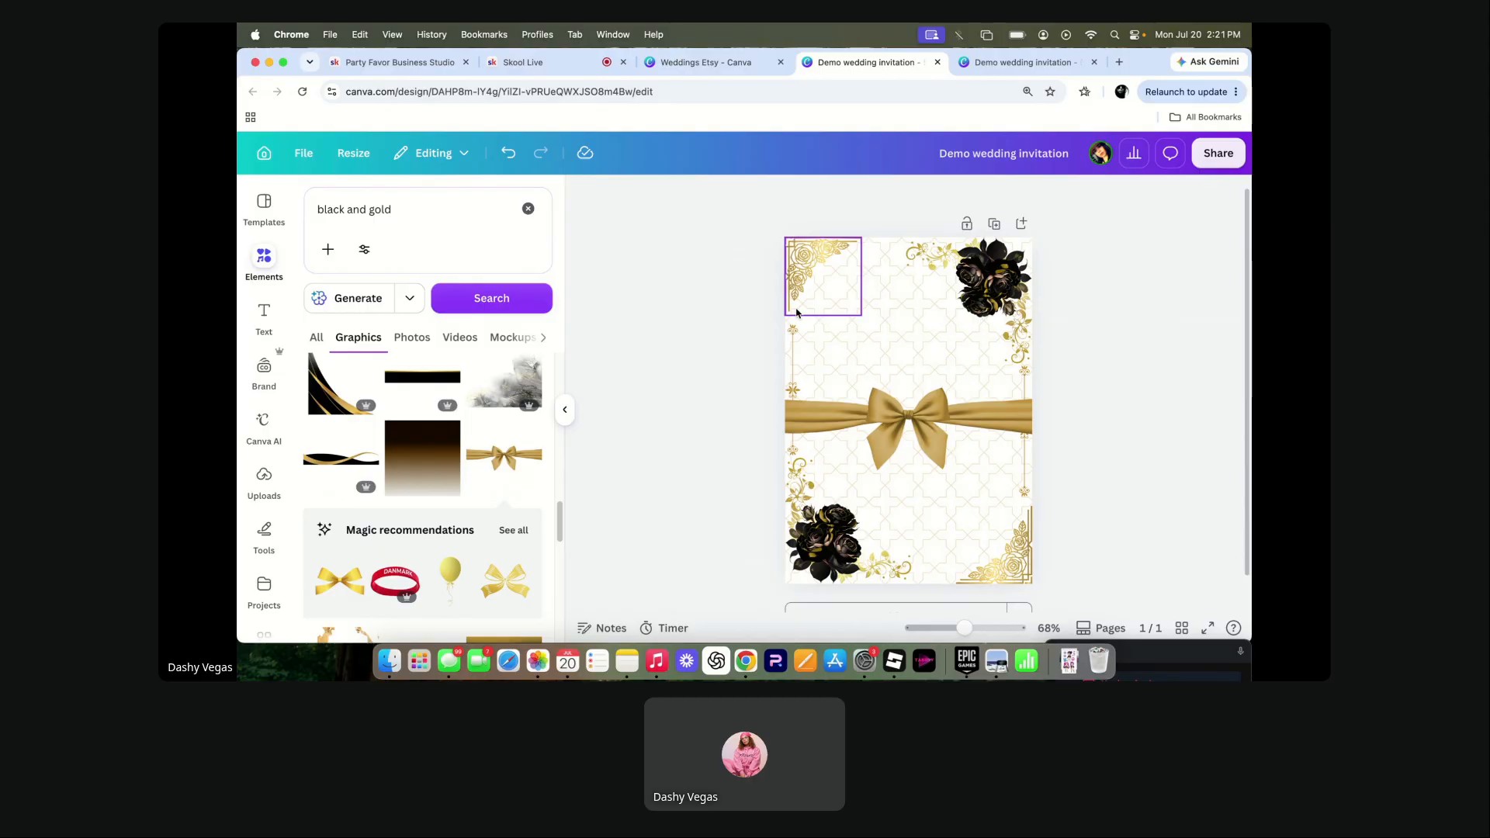
- Try the gold speckled texture square from the "black and gold" graphics on the page, and delete it
scroll(443, 602, "down", 5)
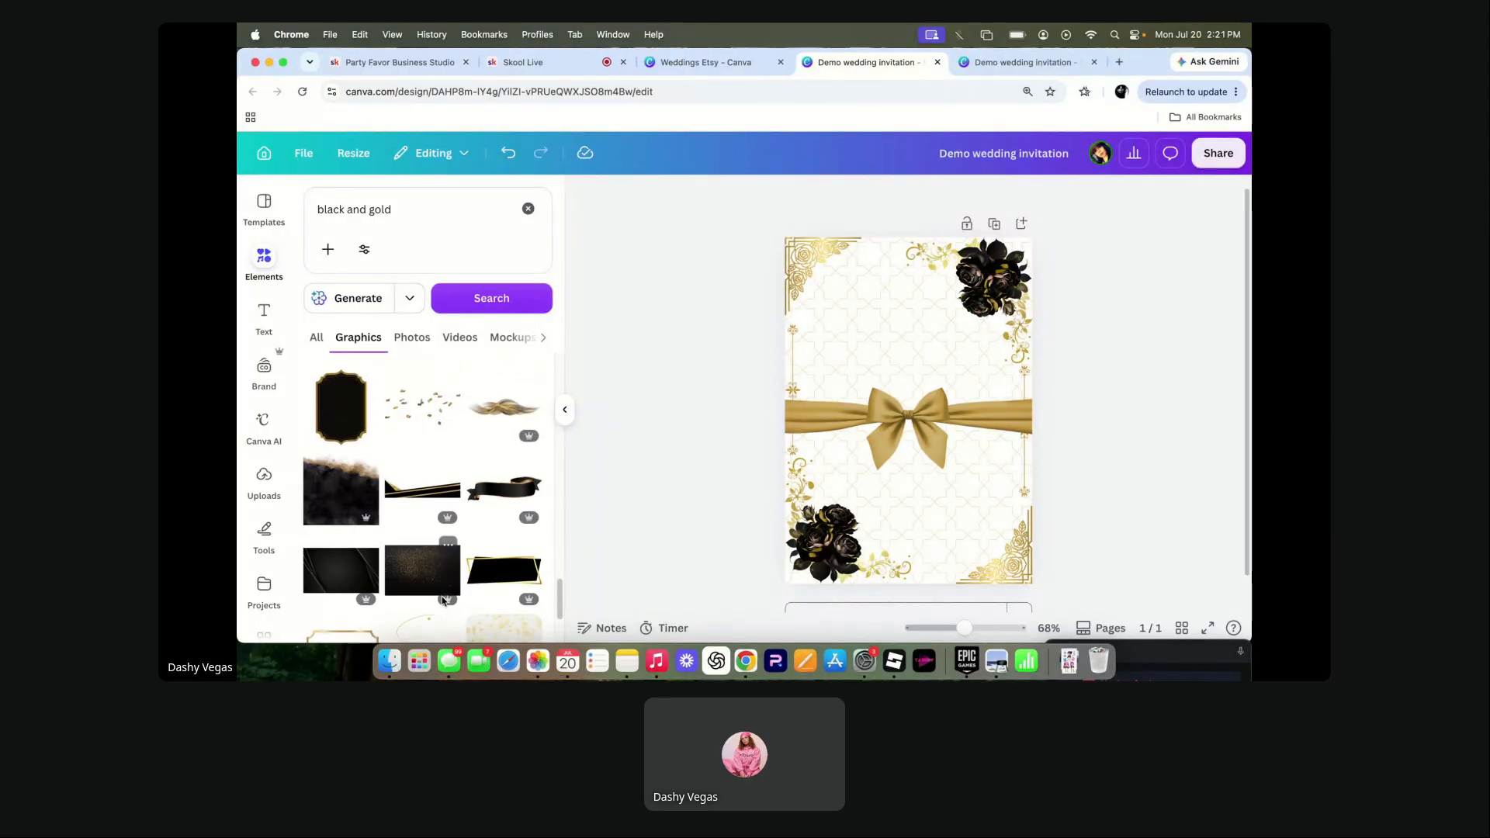
scroll(443, 601, "down", 3)
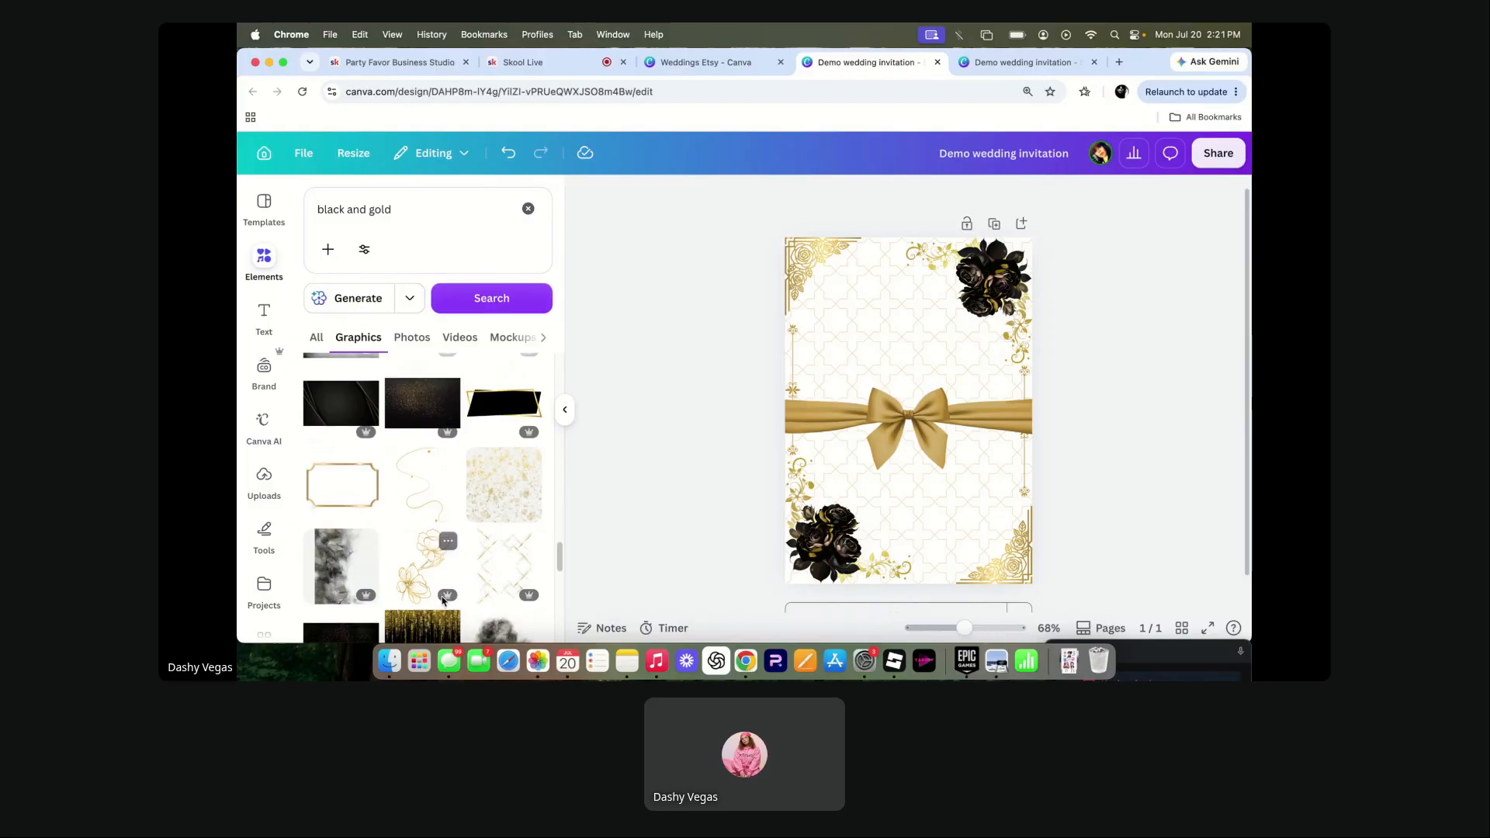
left_click(492, 501)
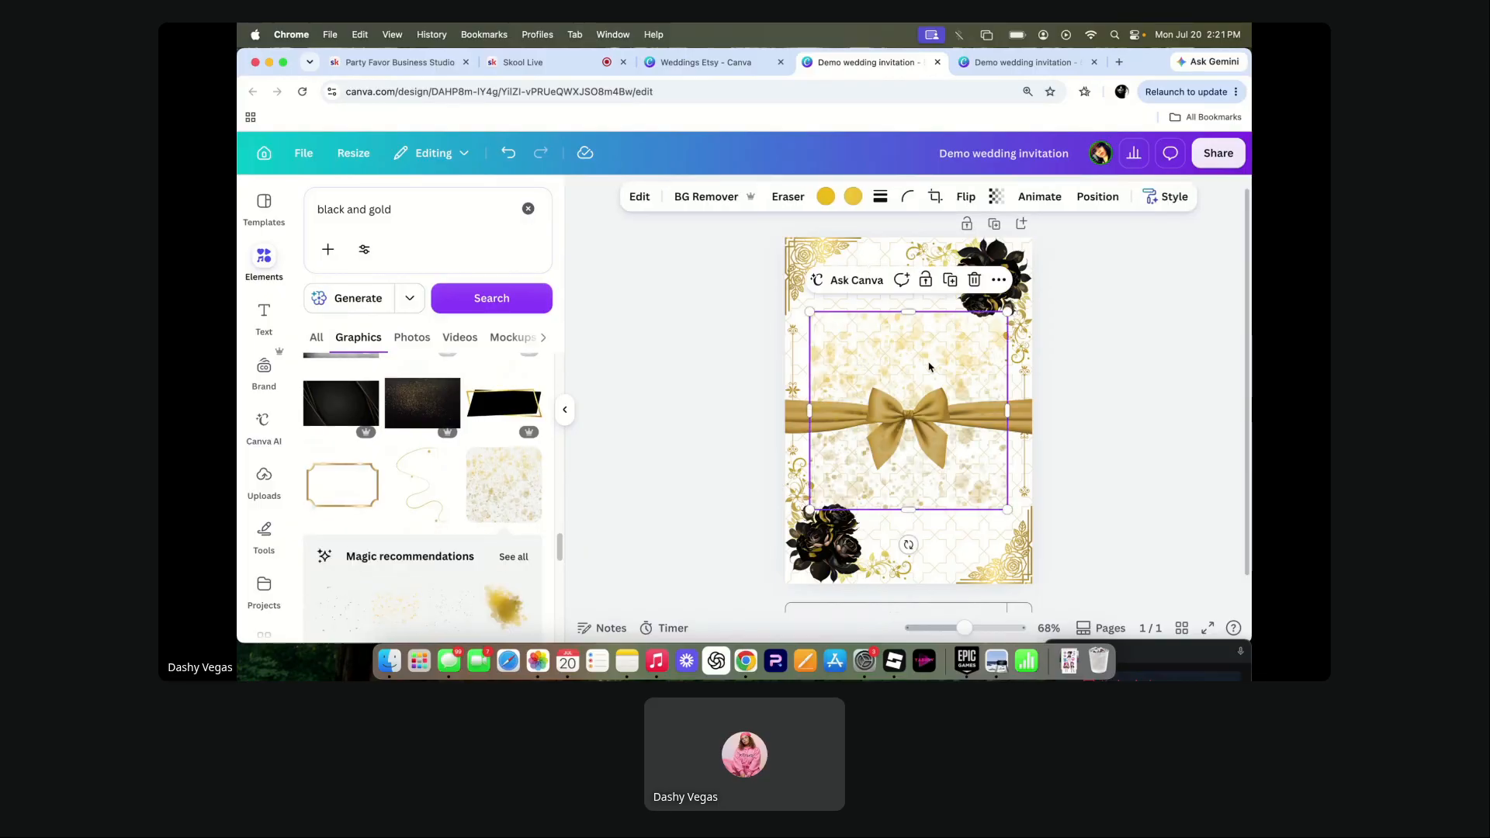
left_click(974, 279)
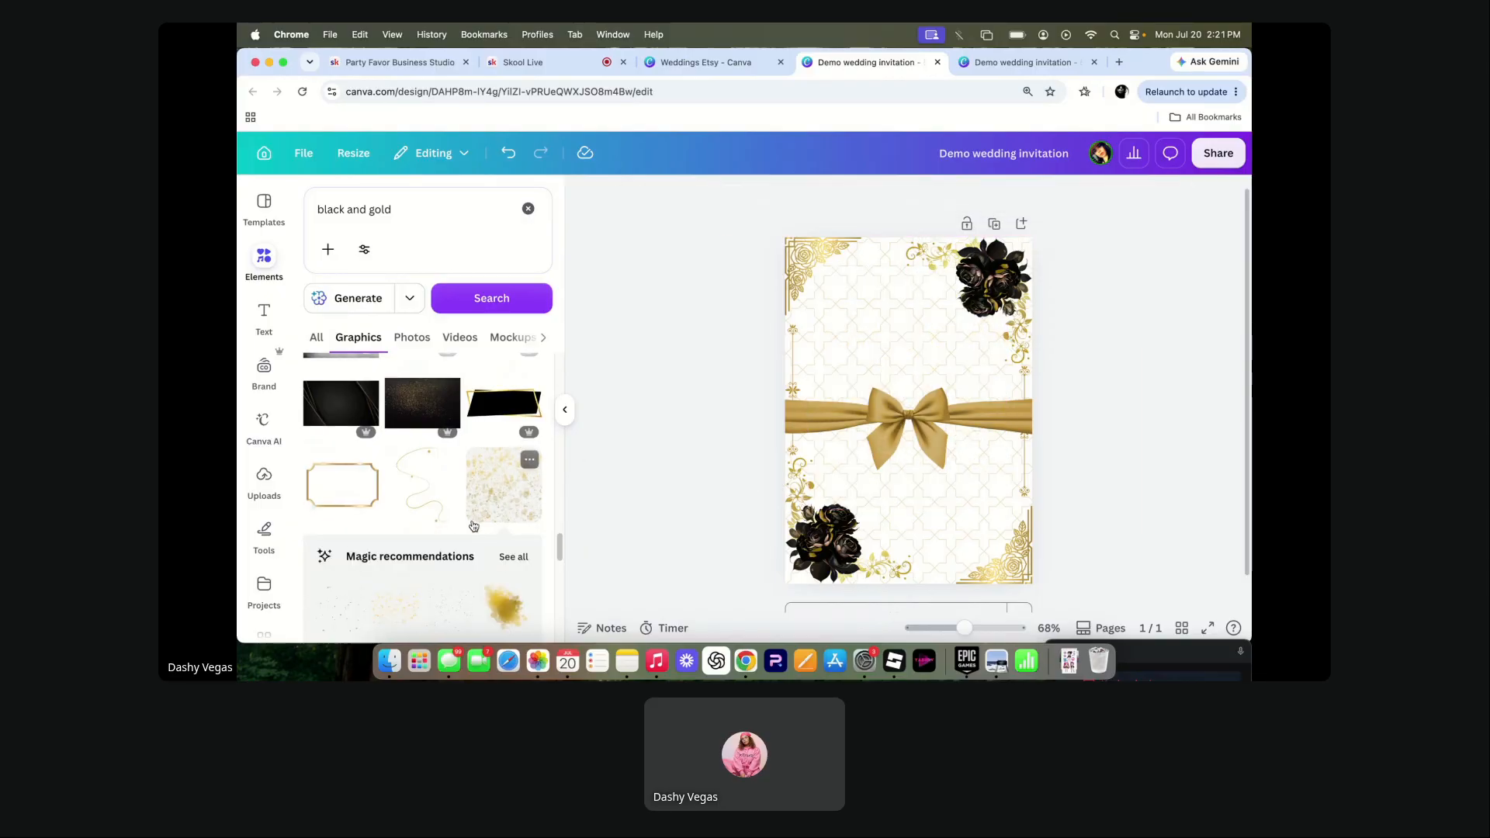
- Add the gold watercolor splash from the magic recommendations, shrink it slightly, and place it around the bow in the middle of the page
scroll(414, 564, "down", 1)
left_click(505, 570)
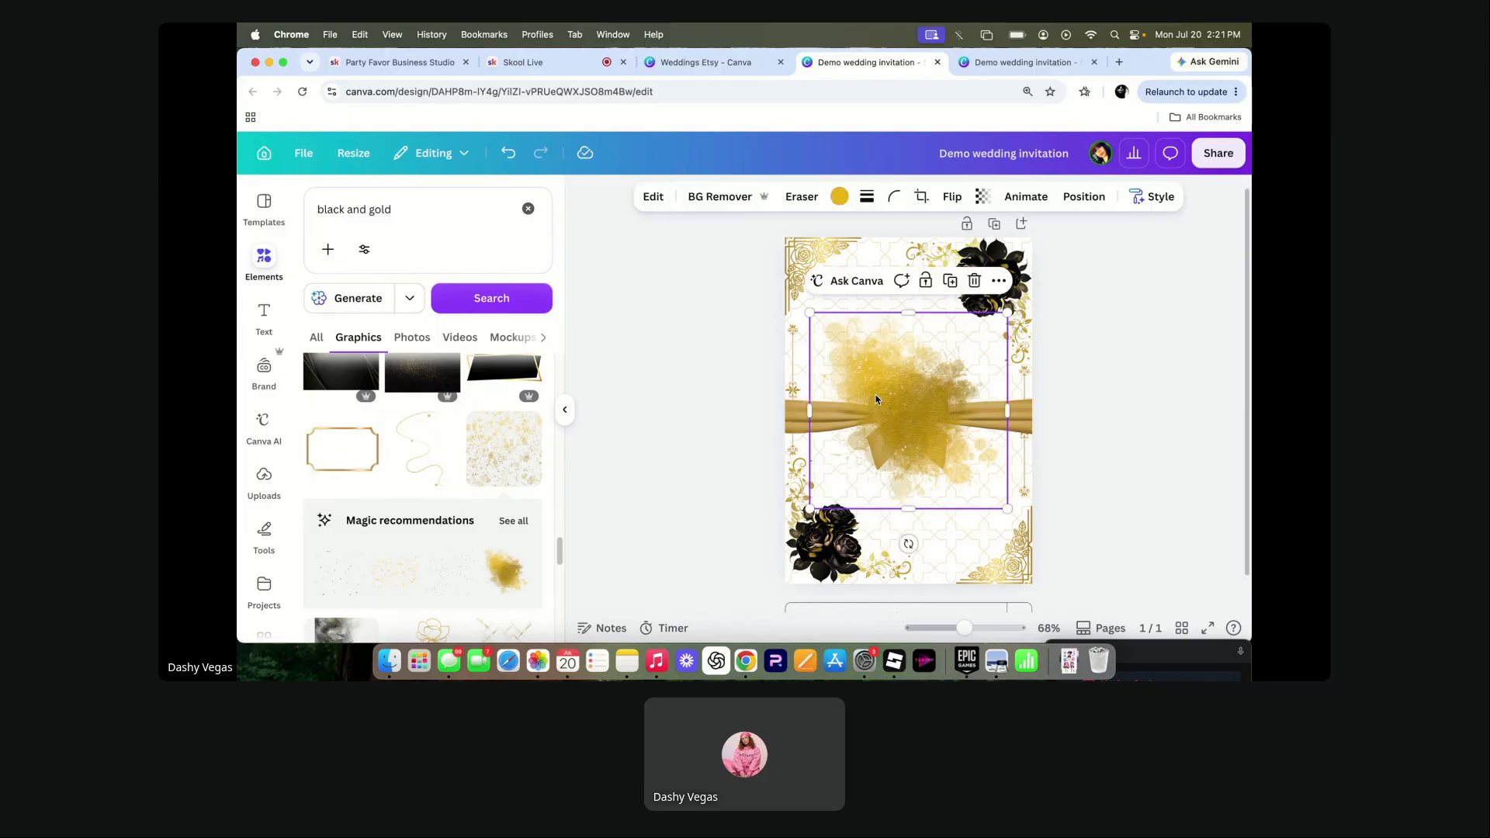
left_click_drag(875, 400, 871, 364)
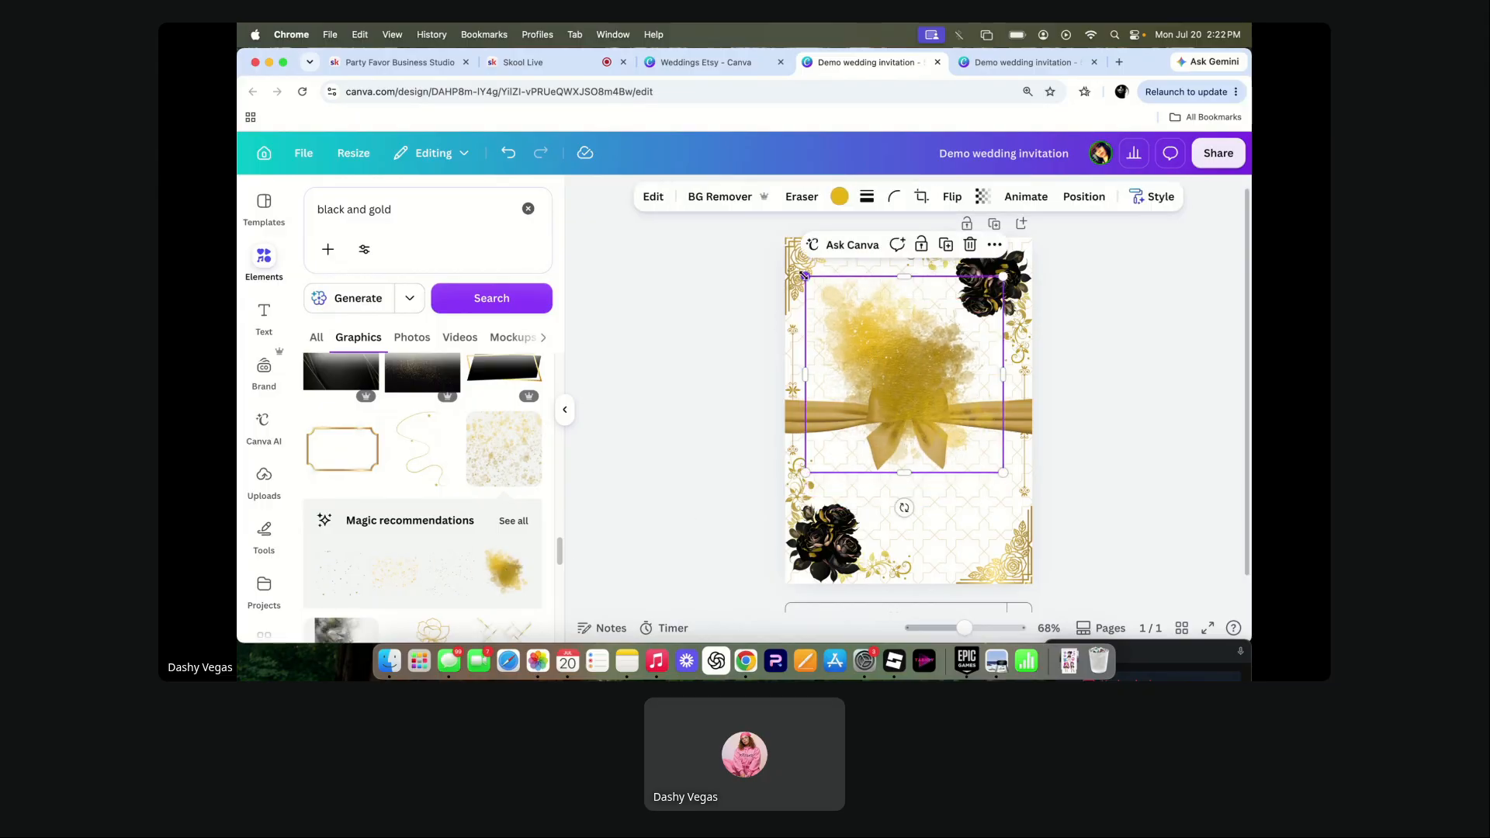
left_click_drag(804, 274, 845, 316)
mouse_move(922, 395)
left_mouse_down()
mouse_move(902, 342)
mouse_move(909, 412)
mouse_move(906, 395)
left_mouse_up()
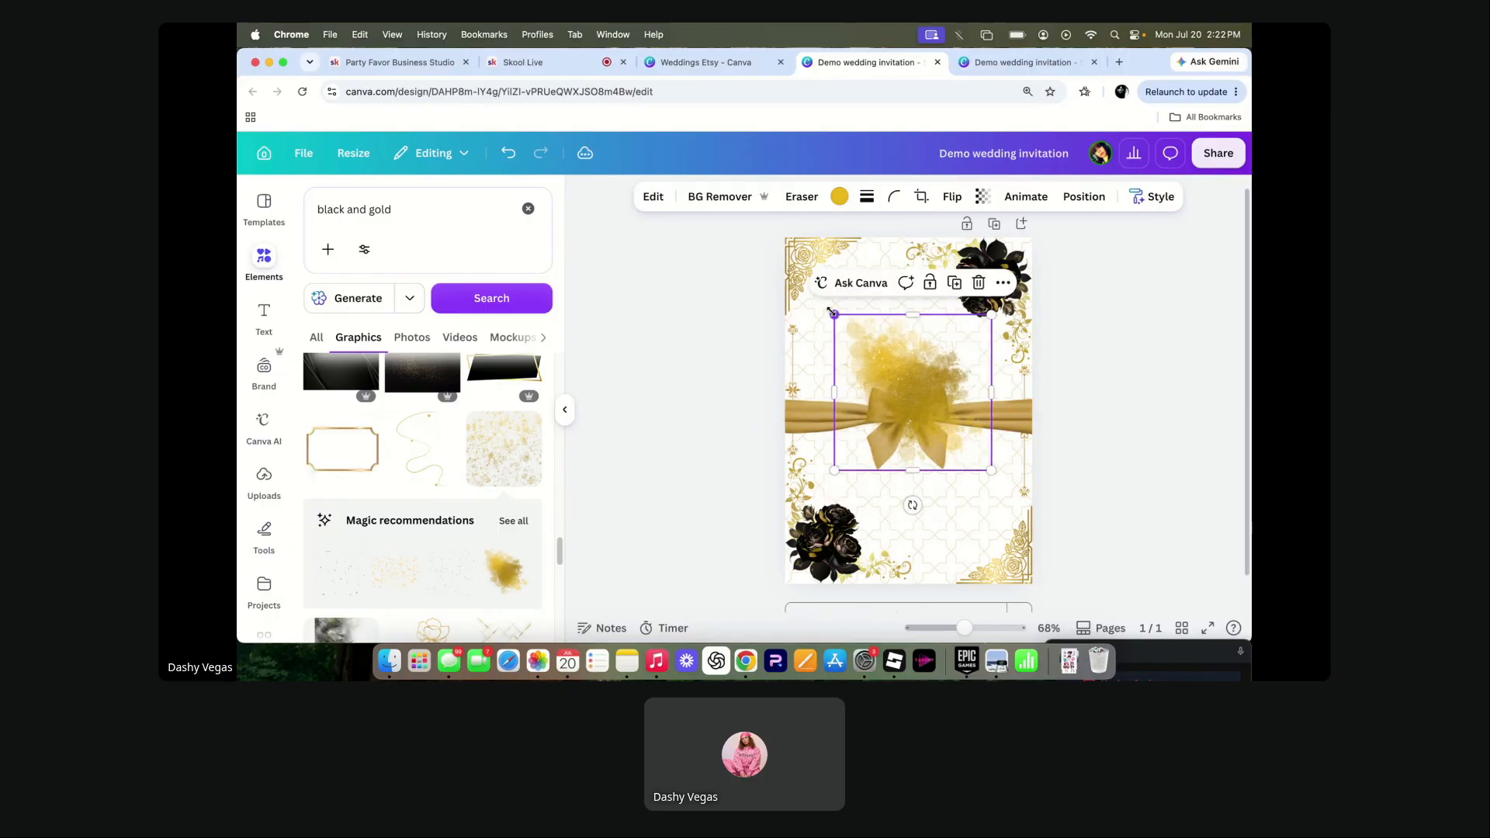
left_click_drag(831, 311, 871, 344)
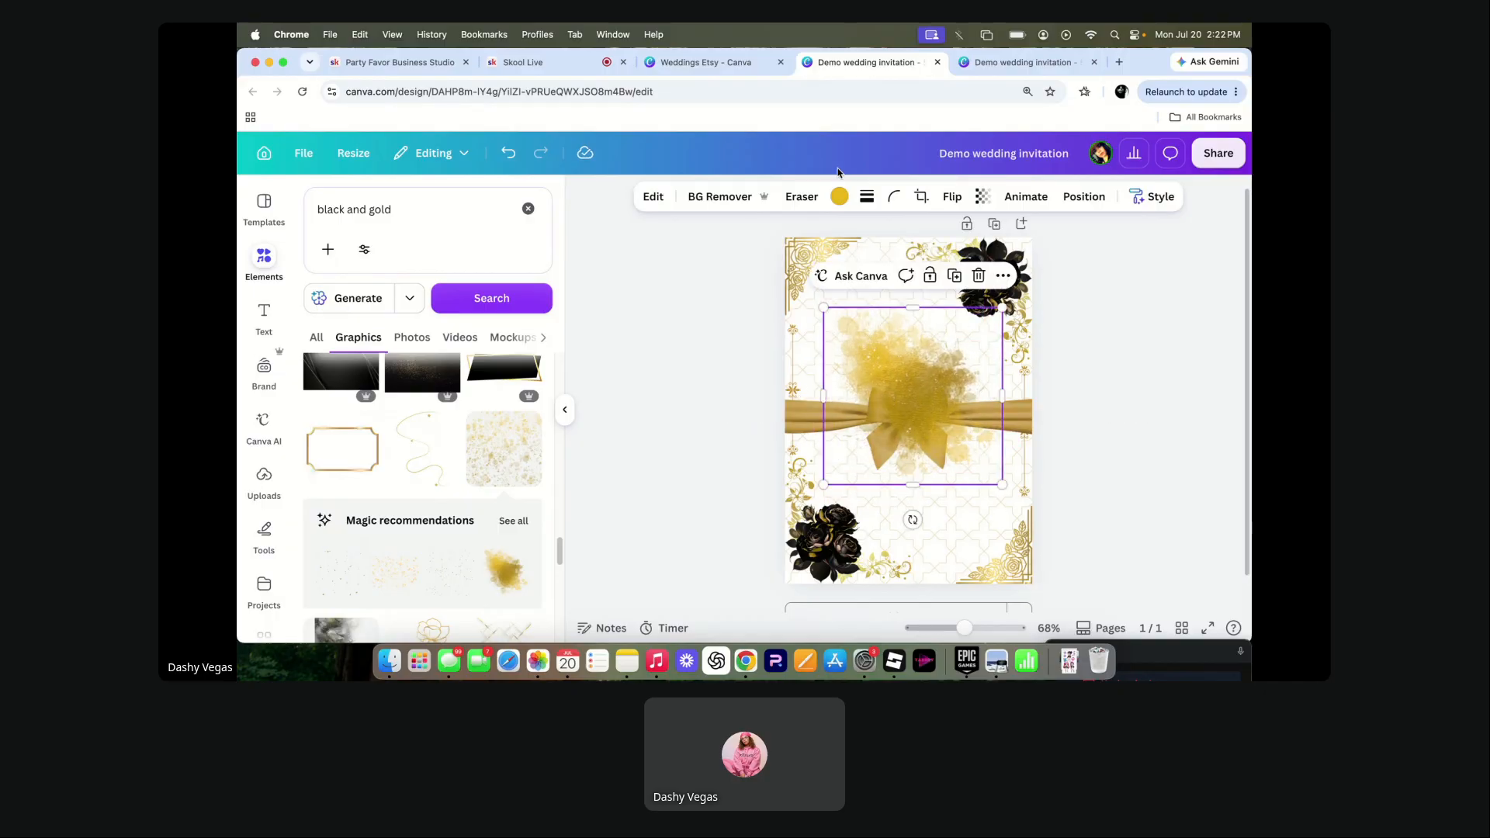
- Set the gold watercolor splash's transparency to 76
left_click(979, 197)
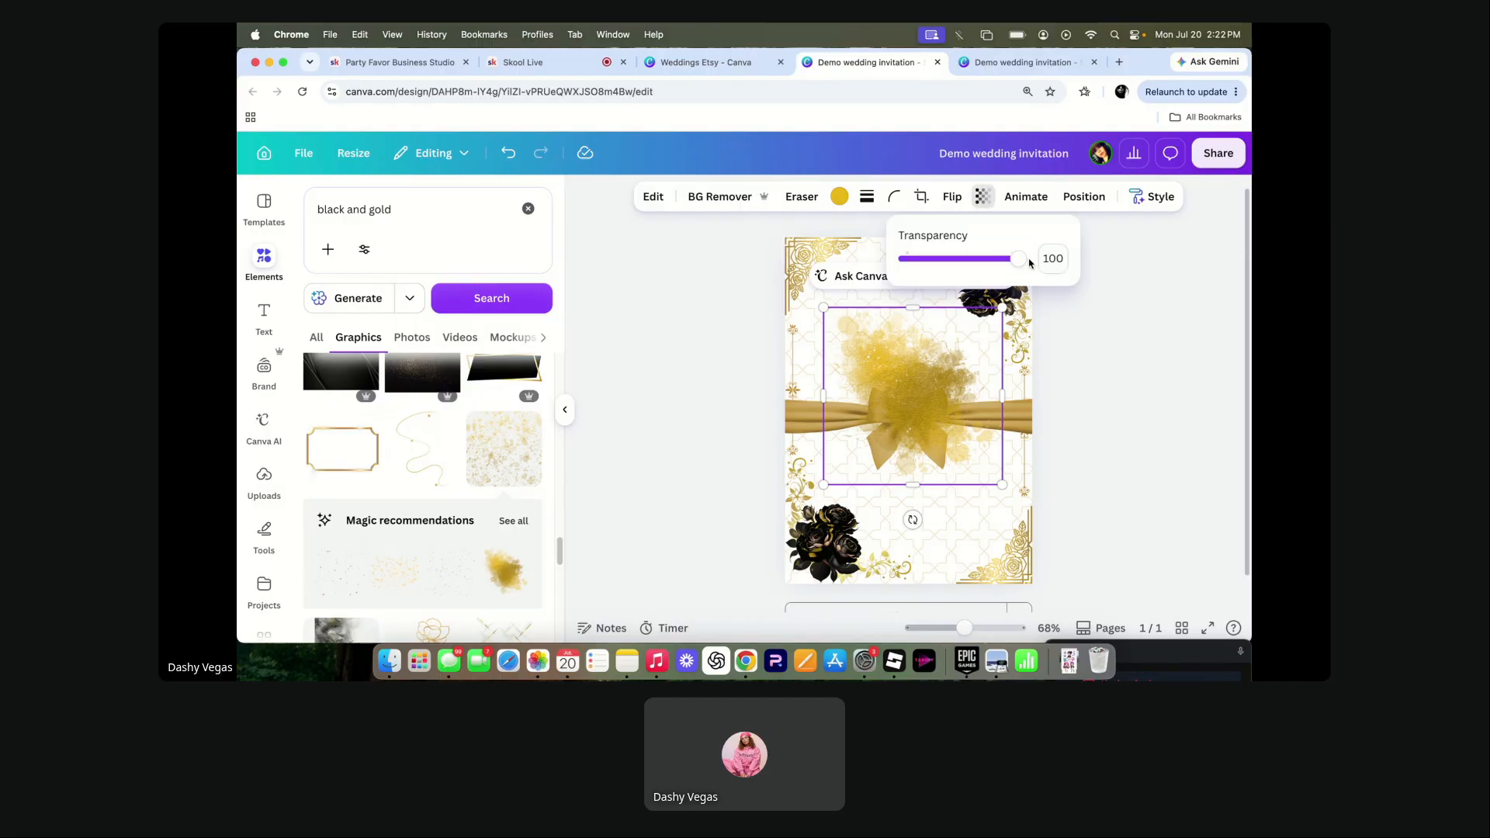
left_click_drag(1019, 260, 982, 261)
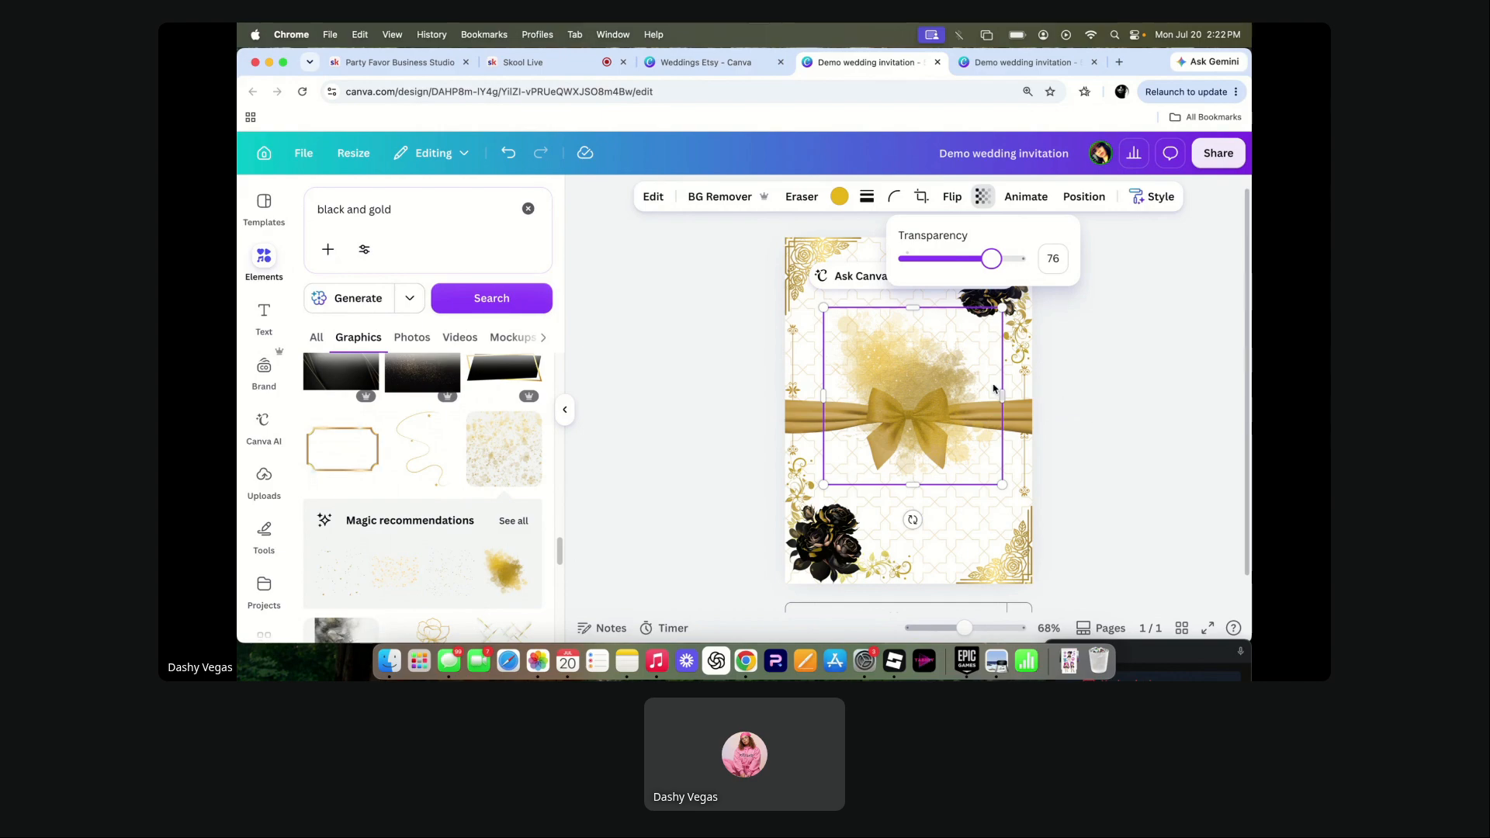
left_click(934, 362)
left_click(934, 362)
left_click(925, 368)
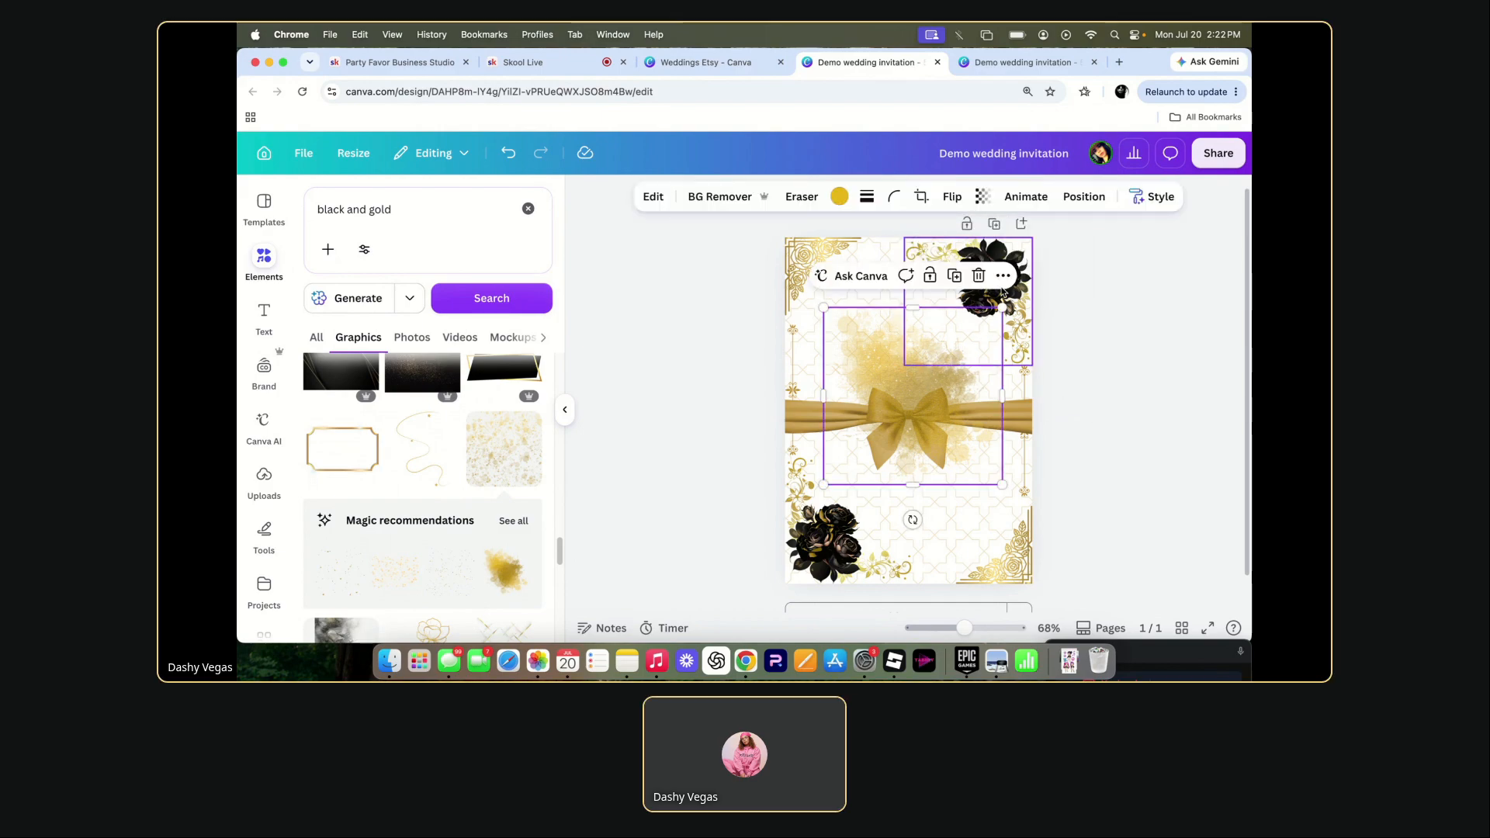
left_click(1025, 413)
left_click(998, 355)
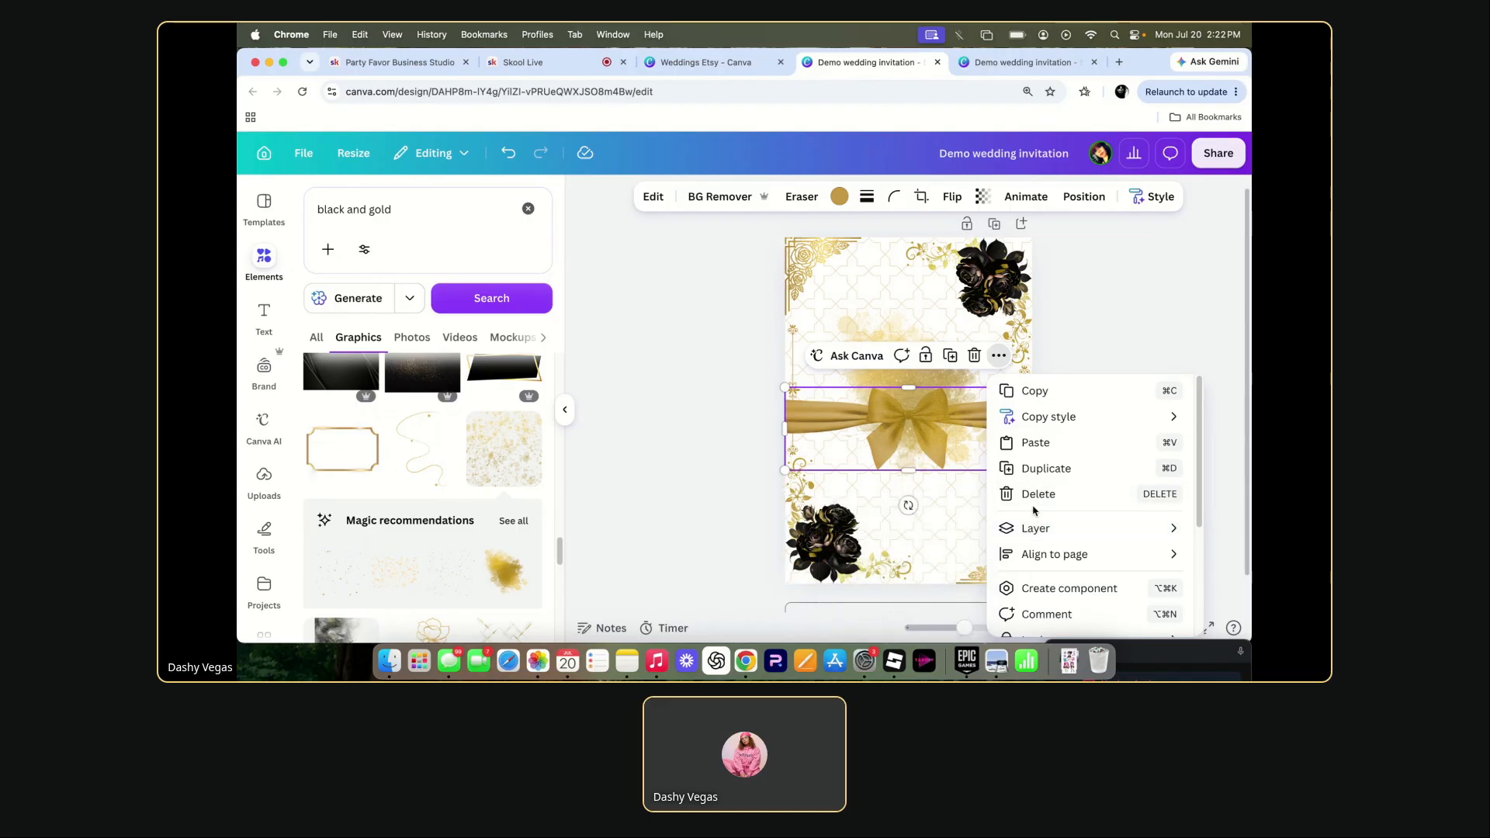
left_click(884, 511)
left_click(661, 515)
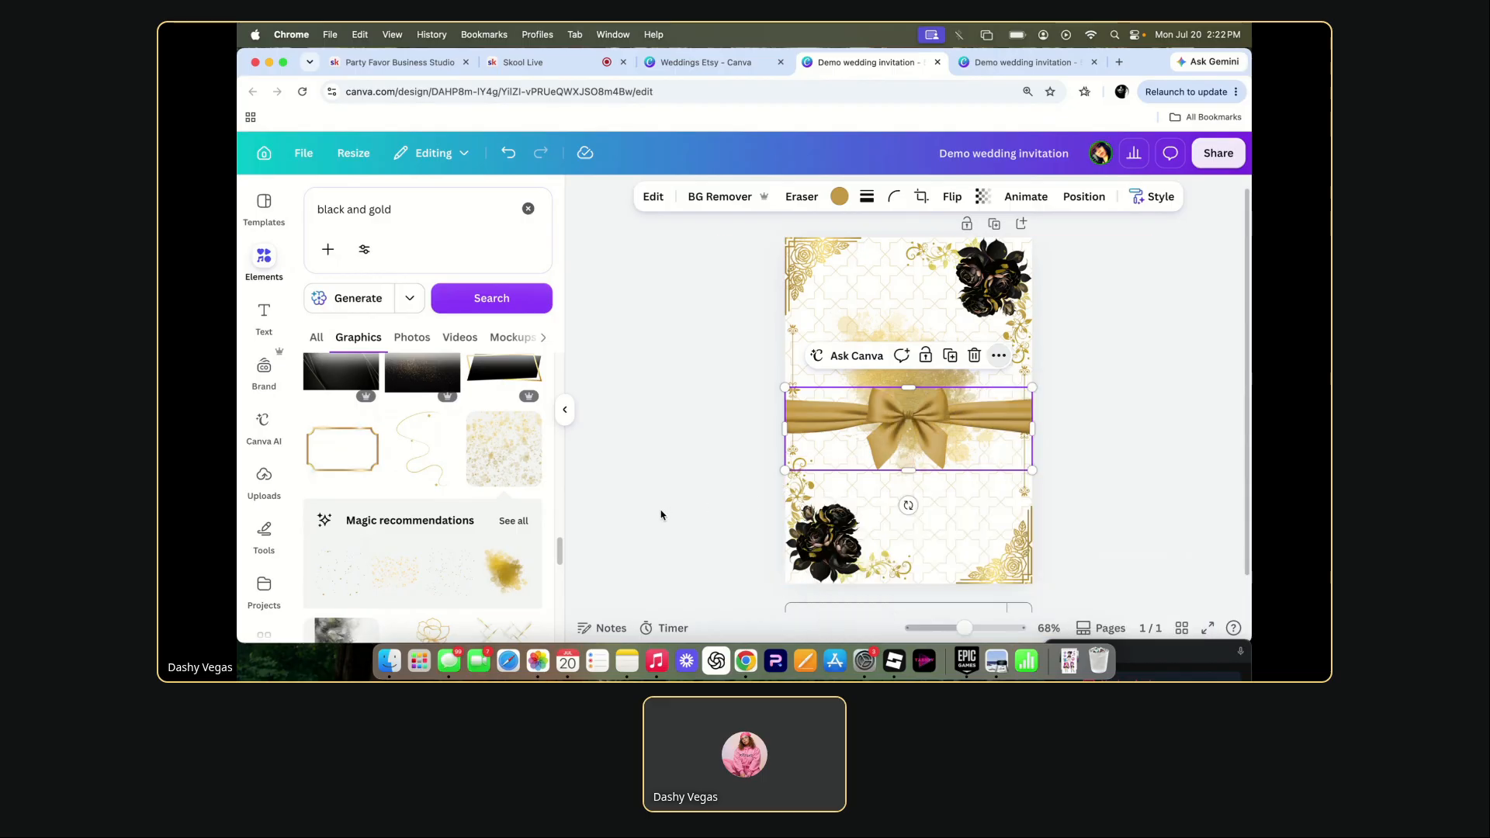
left_click(662, 515)
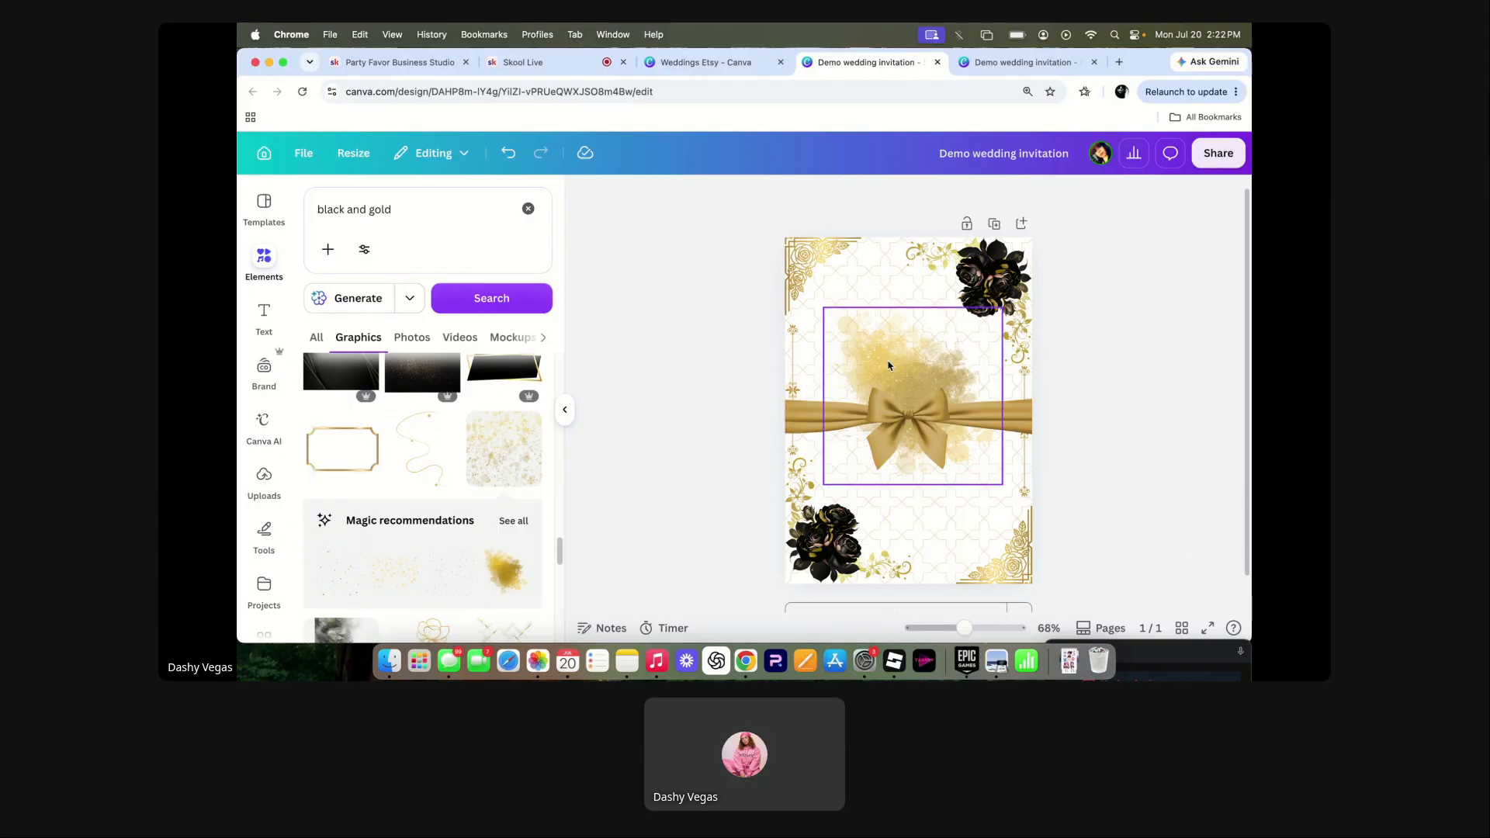
- Rotate the gold watercolor splash, enlarge it, and center it on the page between the corner decorations
left_click_drag(889, 366, 877, 396)
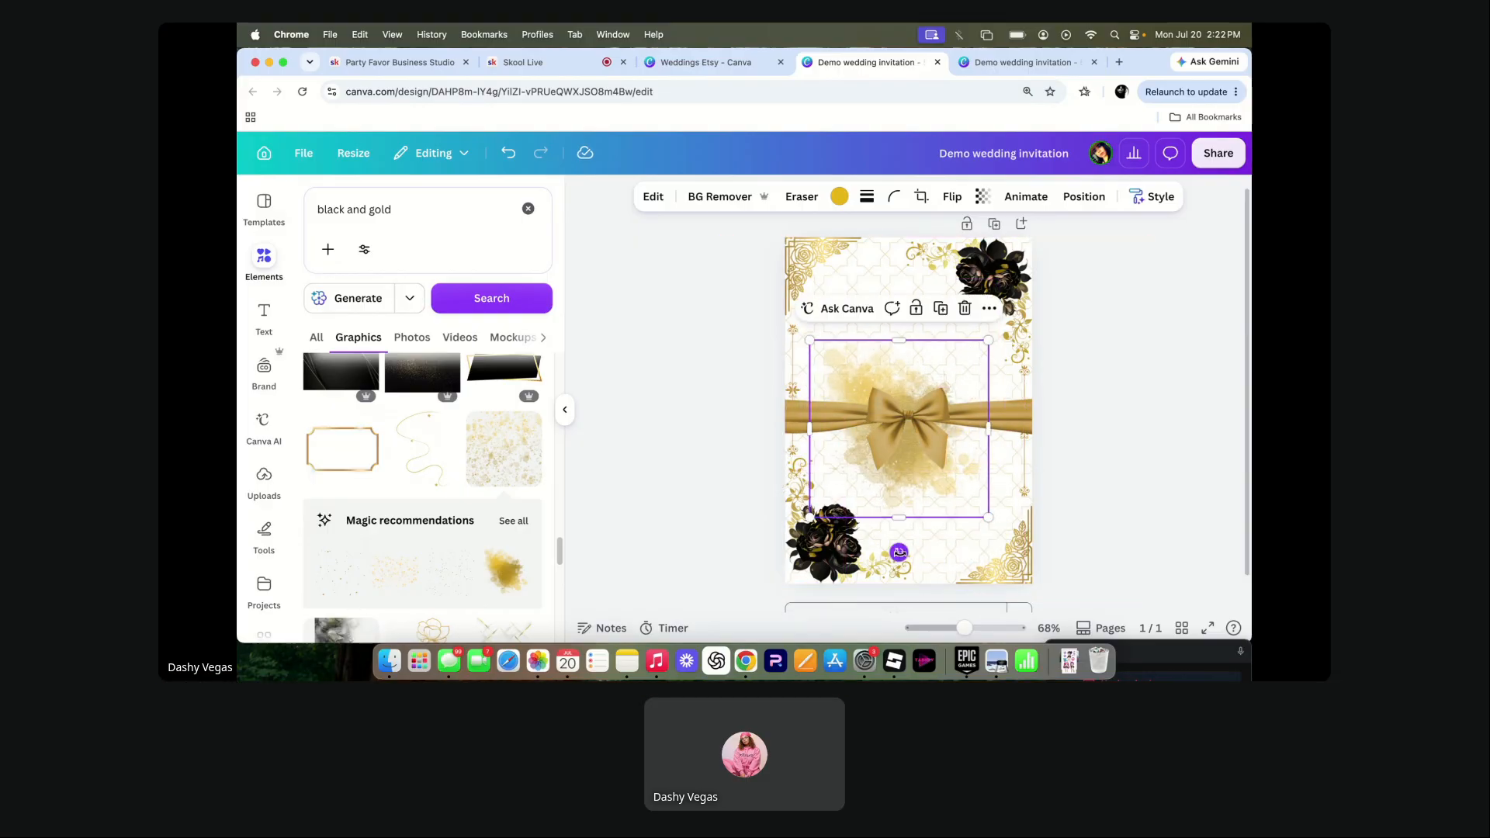
left_click(886, 554)
left_click(896, 371)
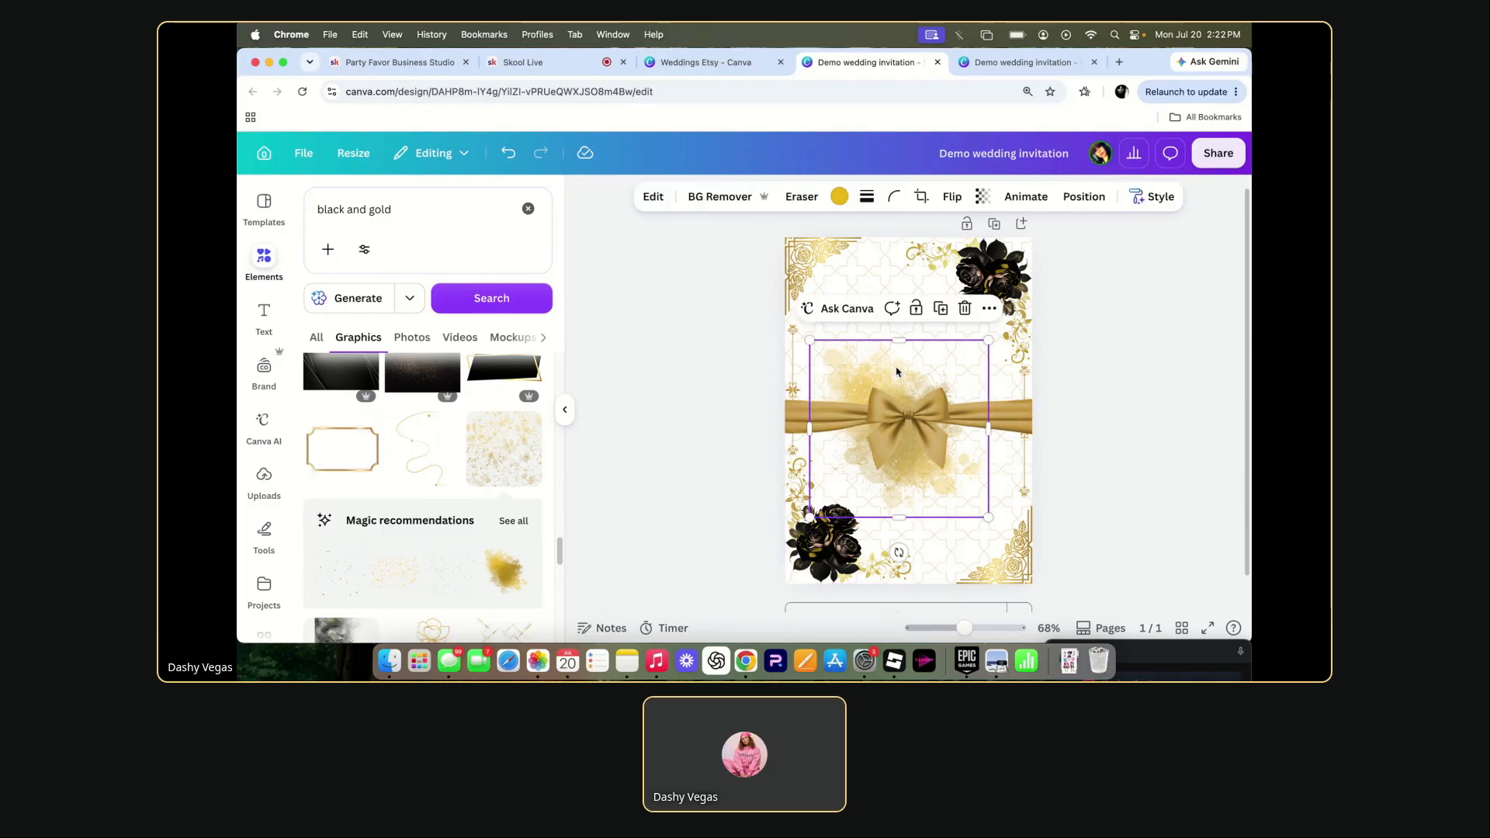
left_click_drag(898, 552, 824, 528)
left_click_drag(916, 553, 910, 486)
- Move the bow ribbon down to just above the lower black rose and recolor it black from the brand colors
left_click(888, 405)
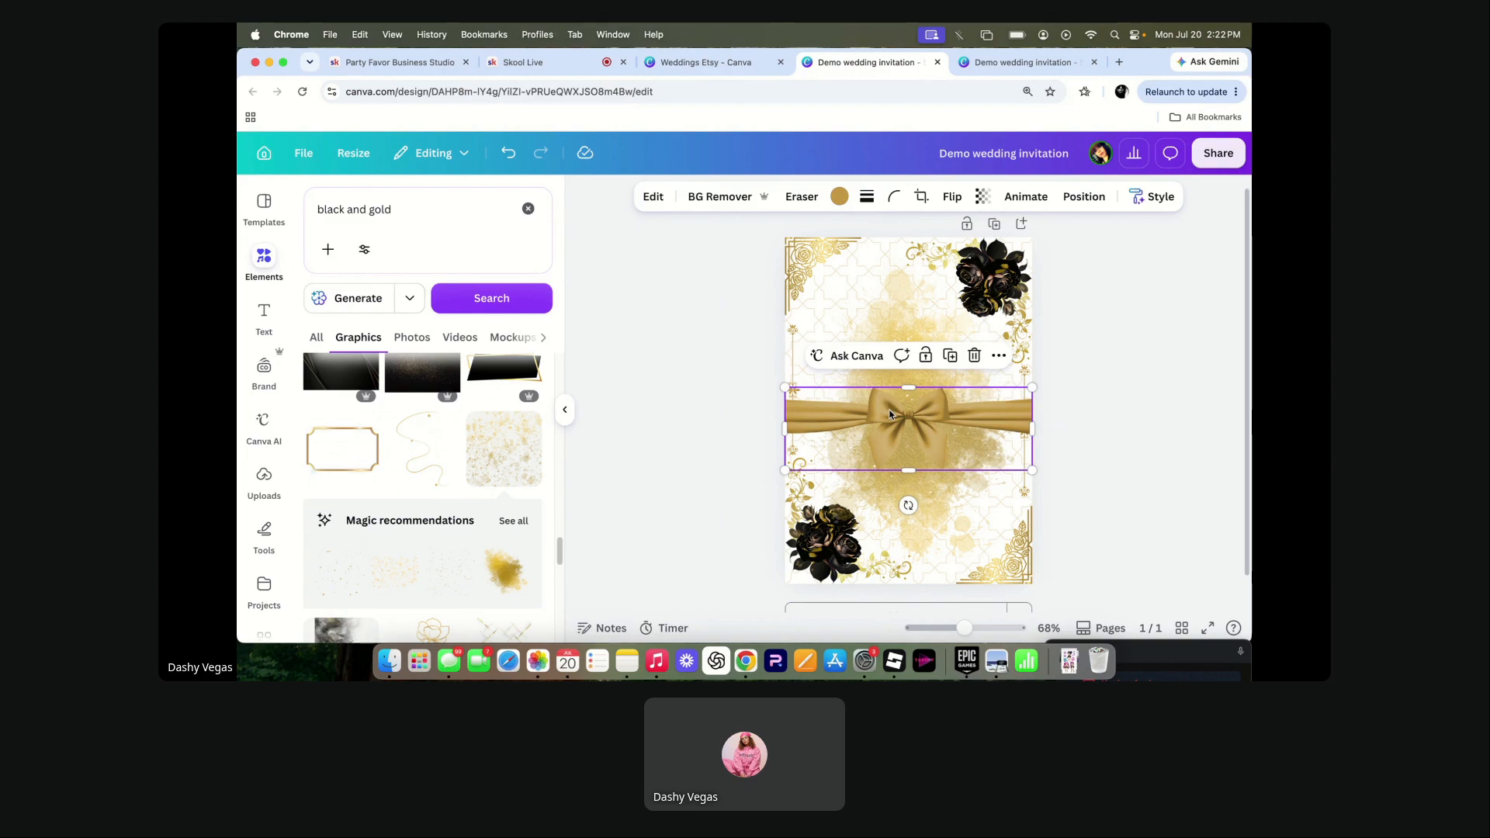
left_click_drag(888, 405, 890, 475)
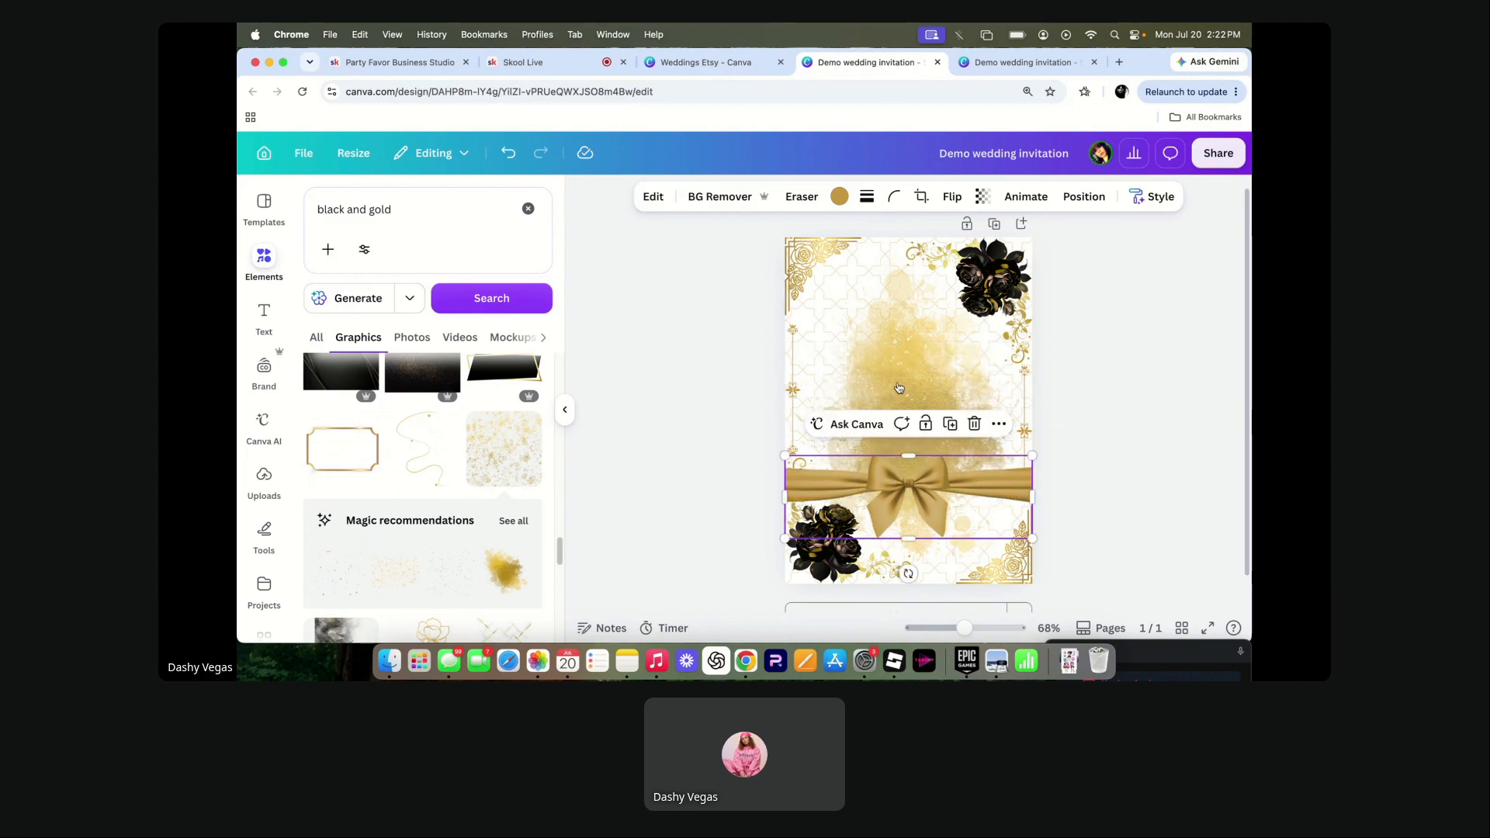
left_click(840, 197)
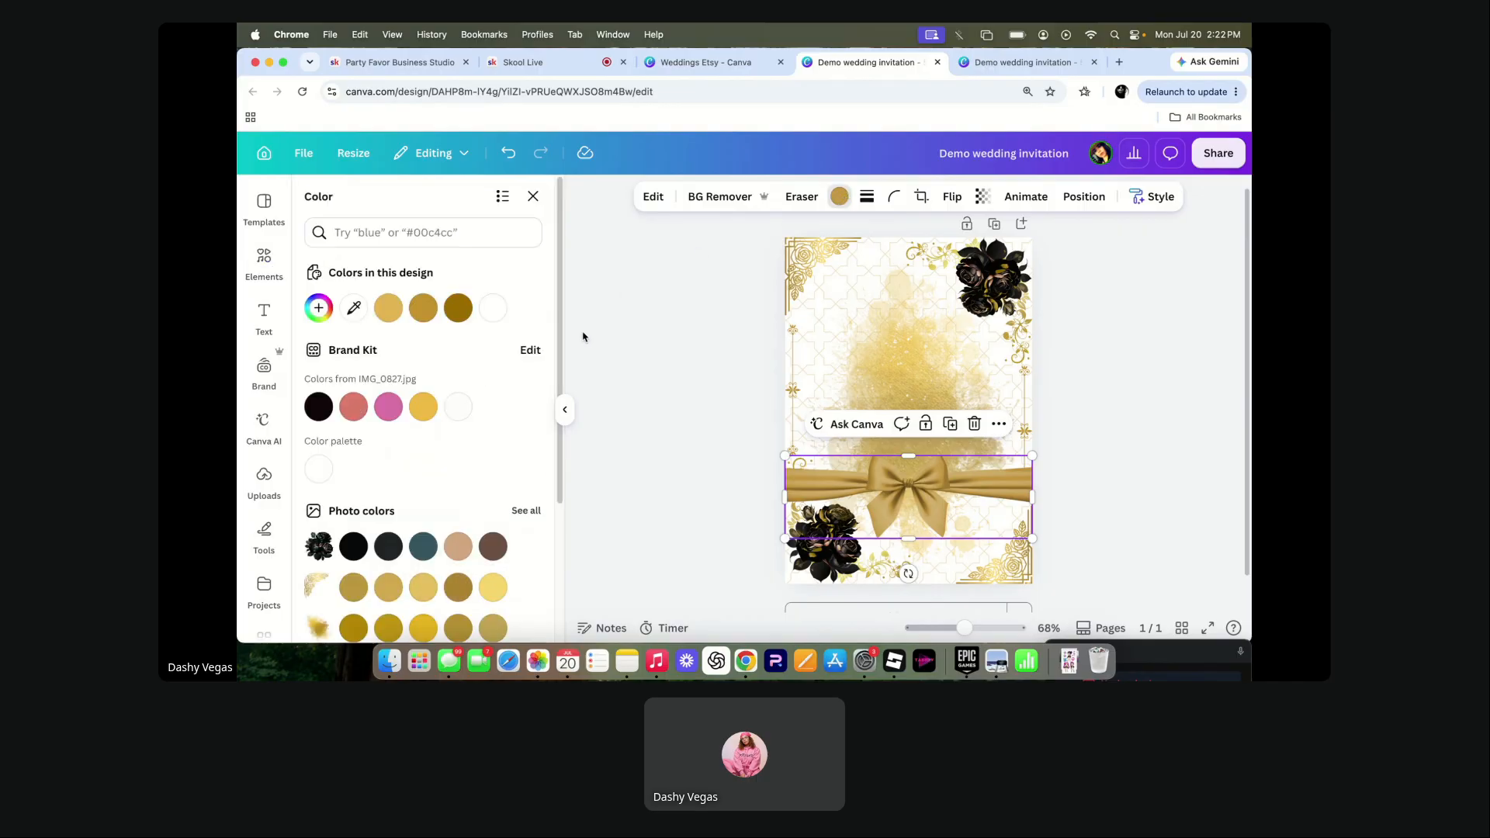
left_click(318, 406)
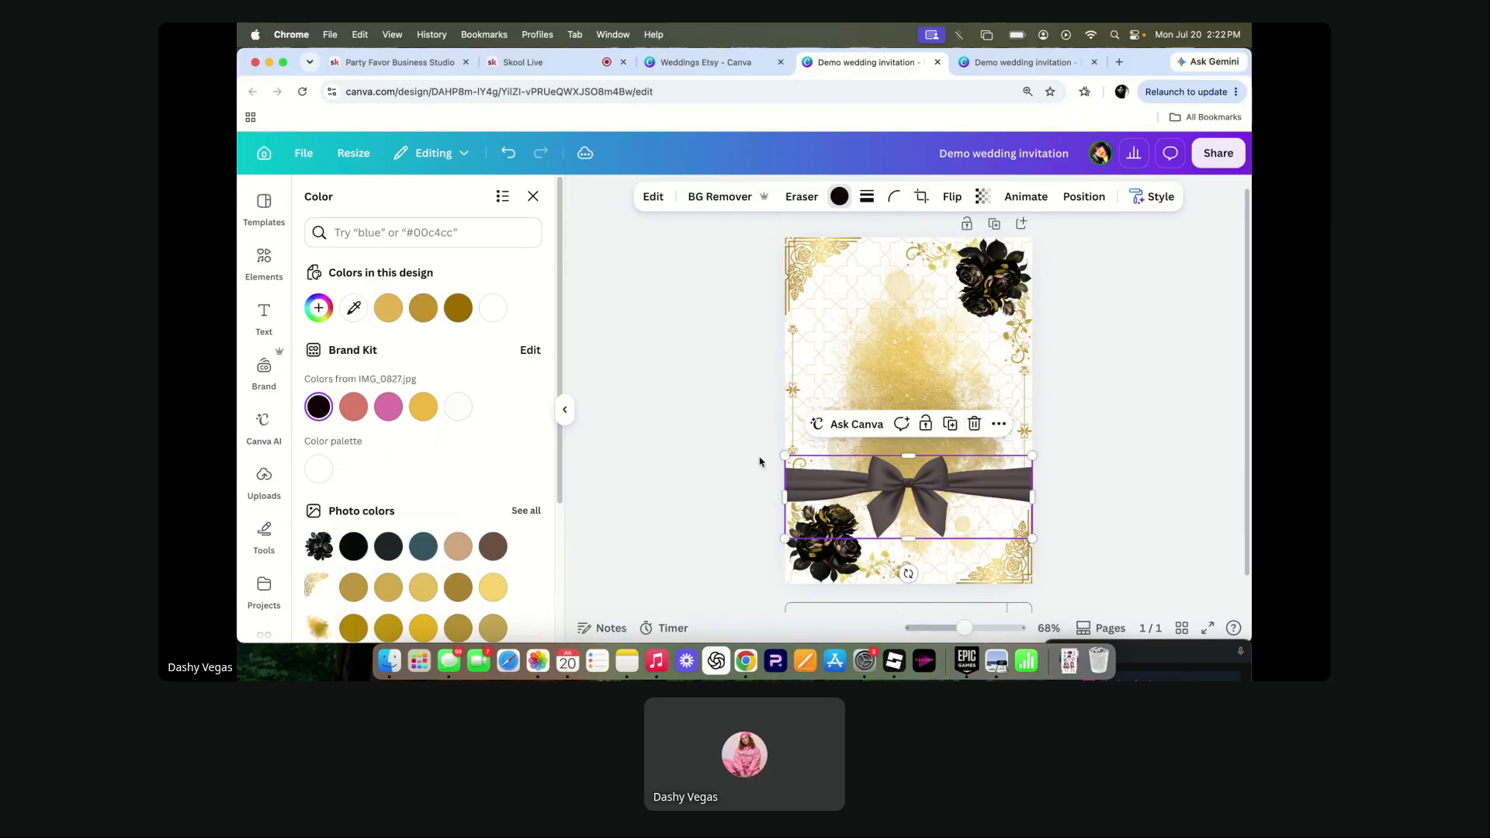
left_click(720, 447)
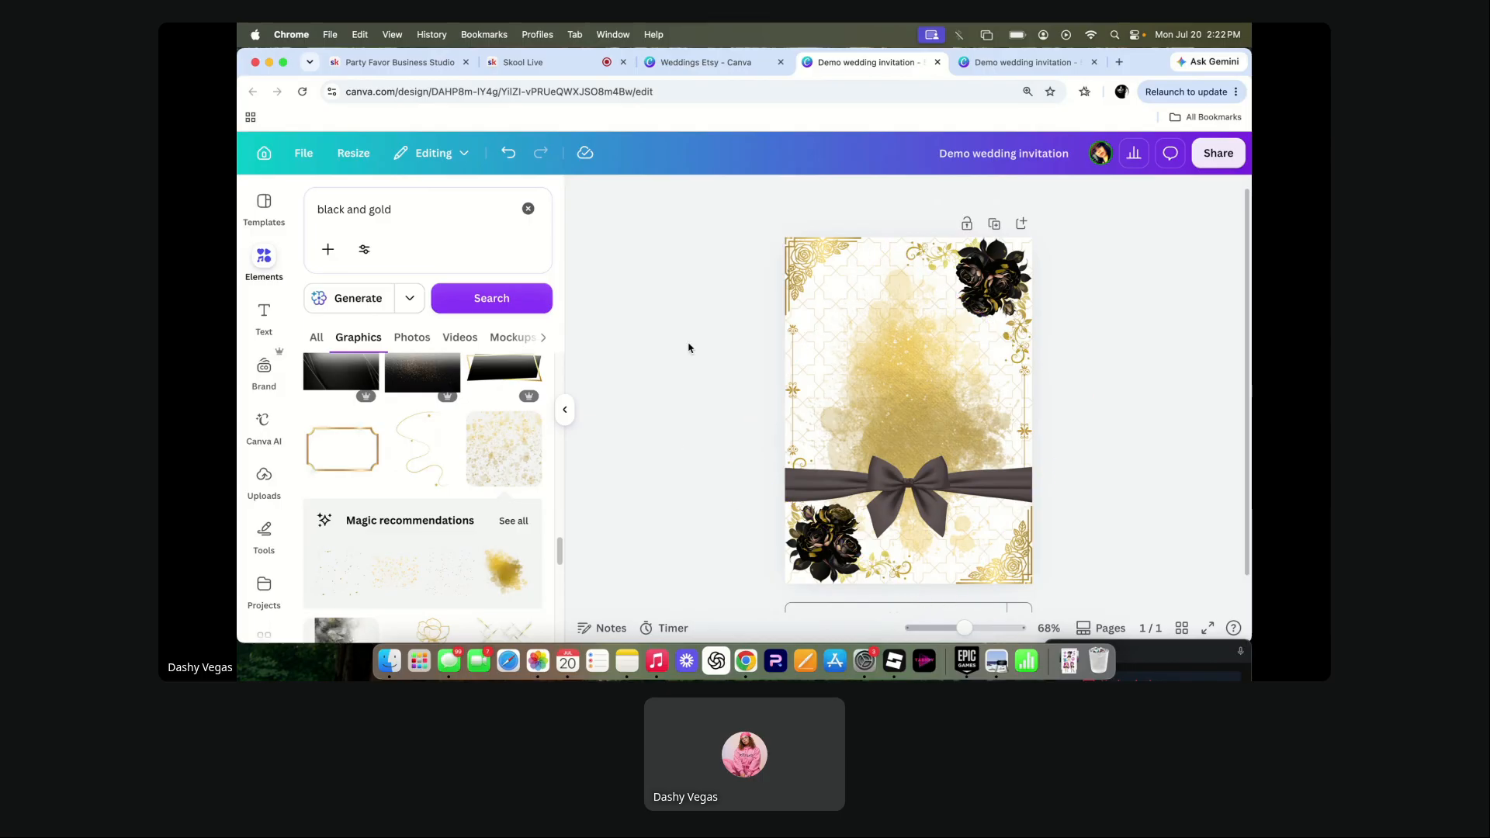
- Add a text box to the invitation and set its font to Caudex
left_click(264, 316)
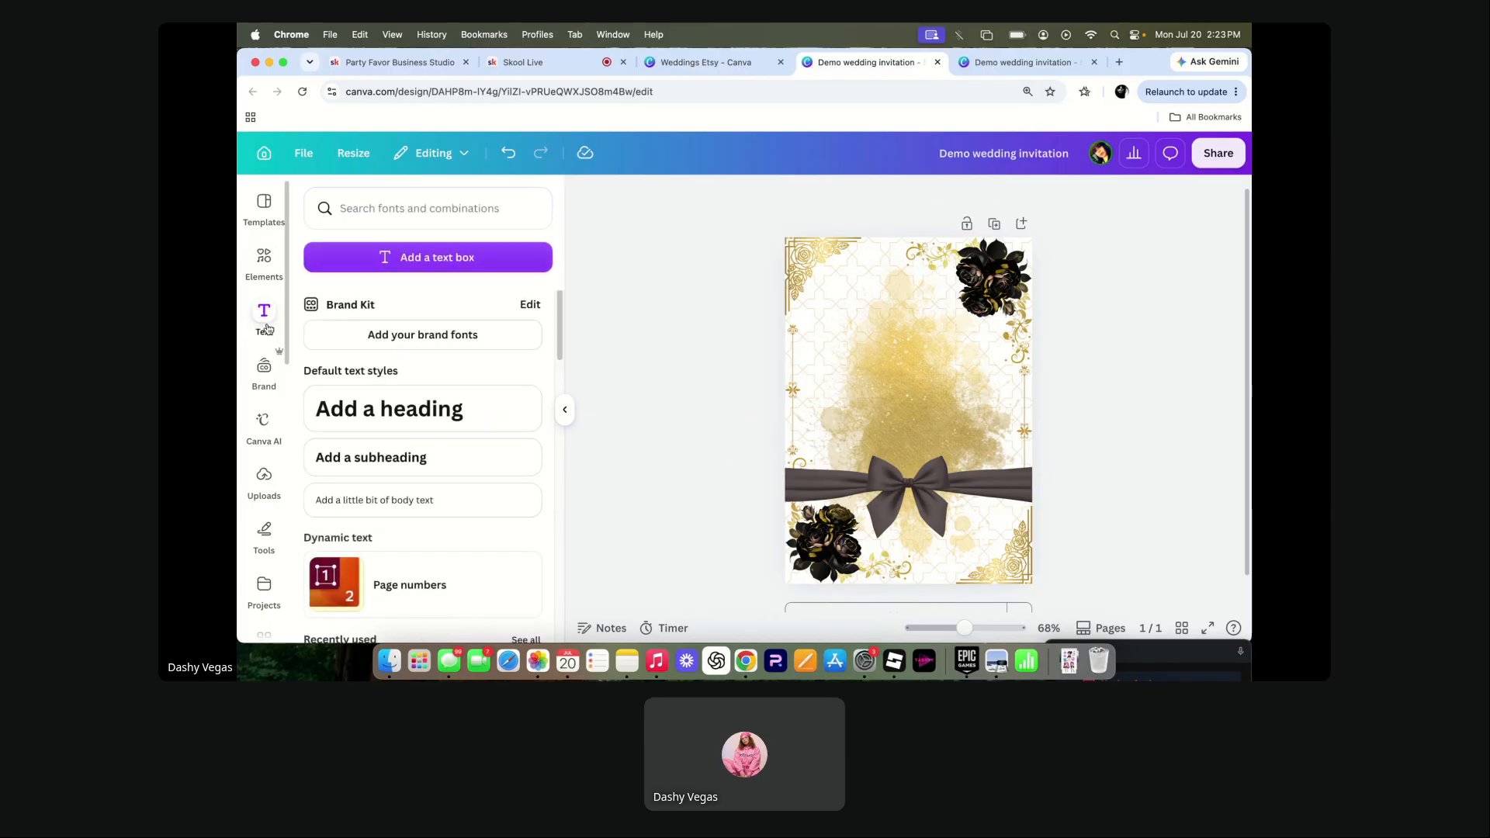
left_click(425, 258)
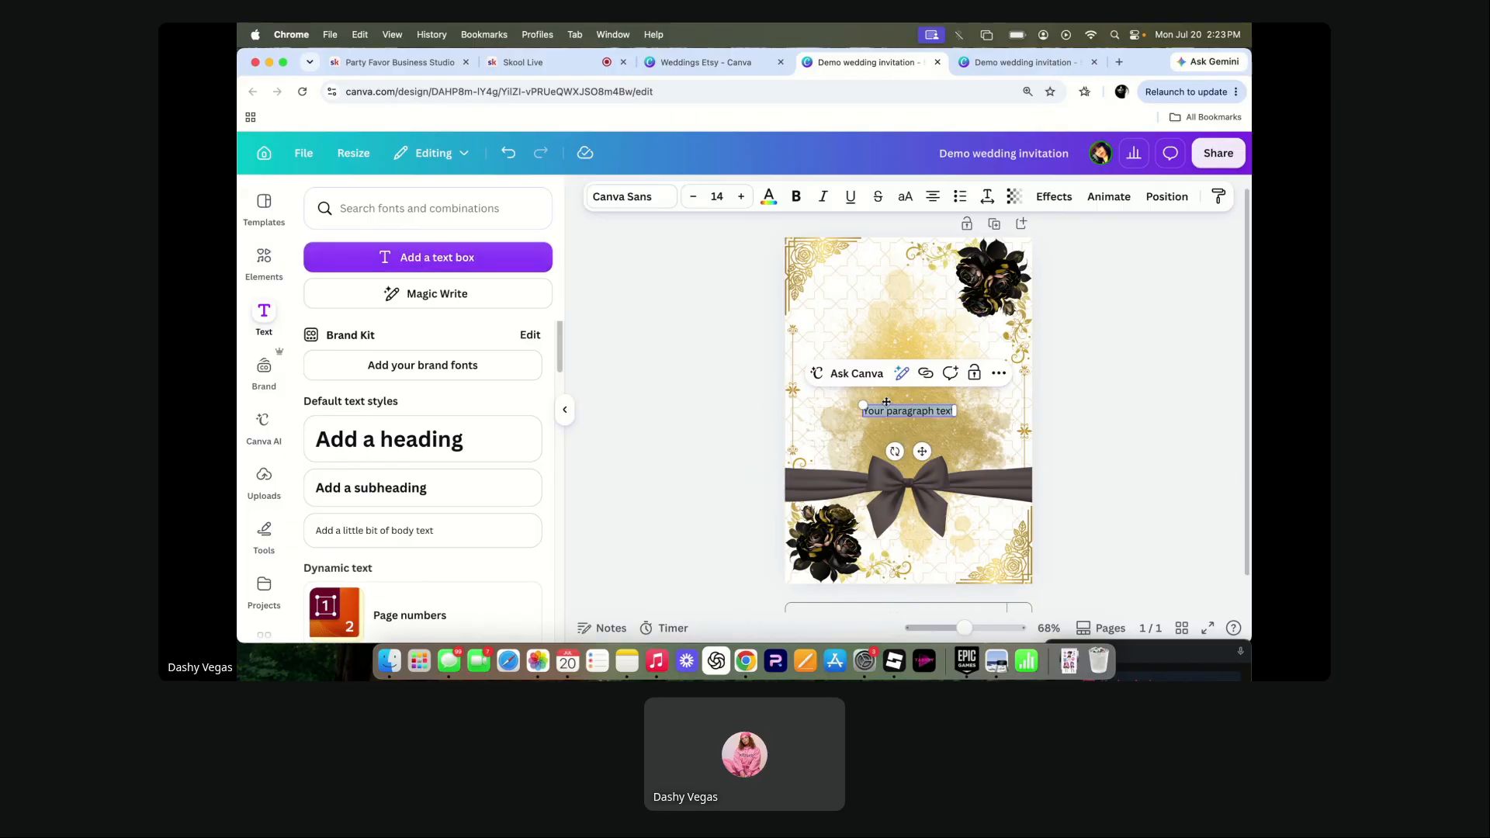
left_click(652, 200)
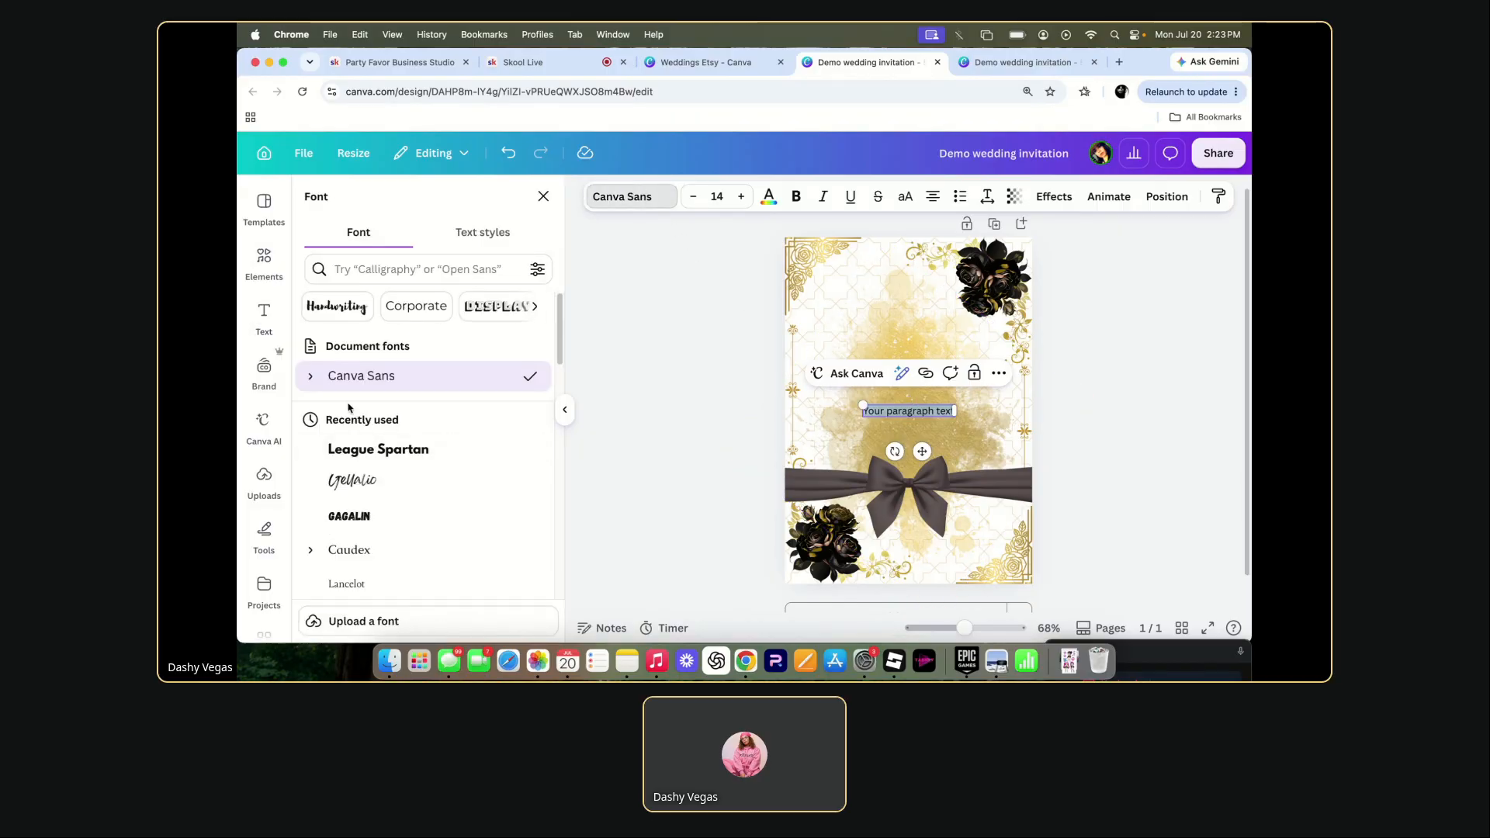
scroll(342, 528, "down", 3)
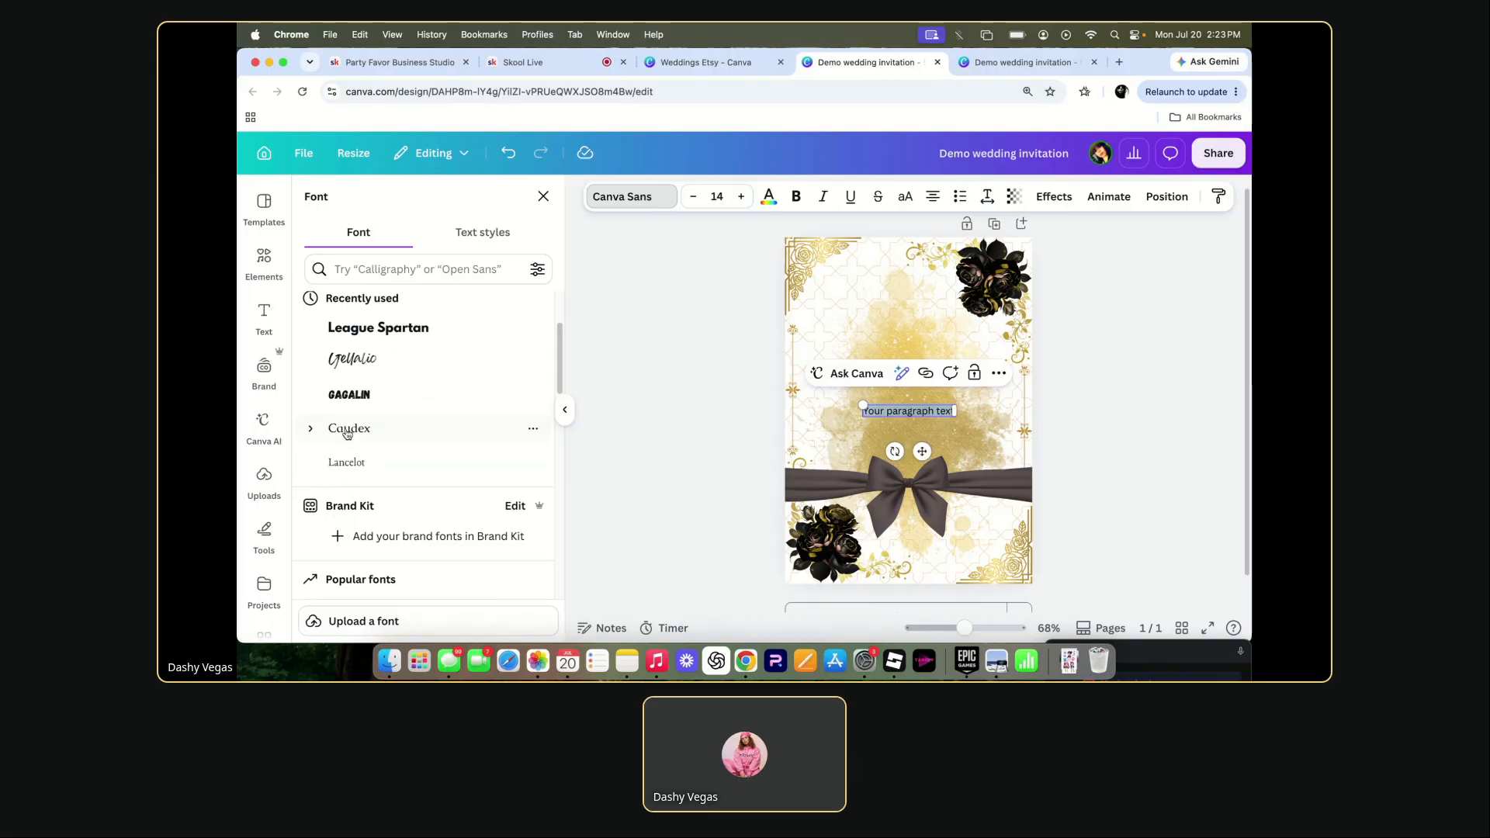
left_click(347, 429)
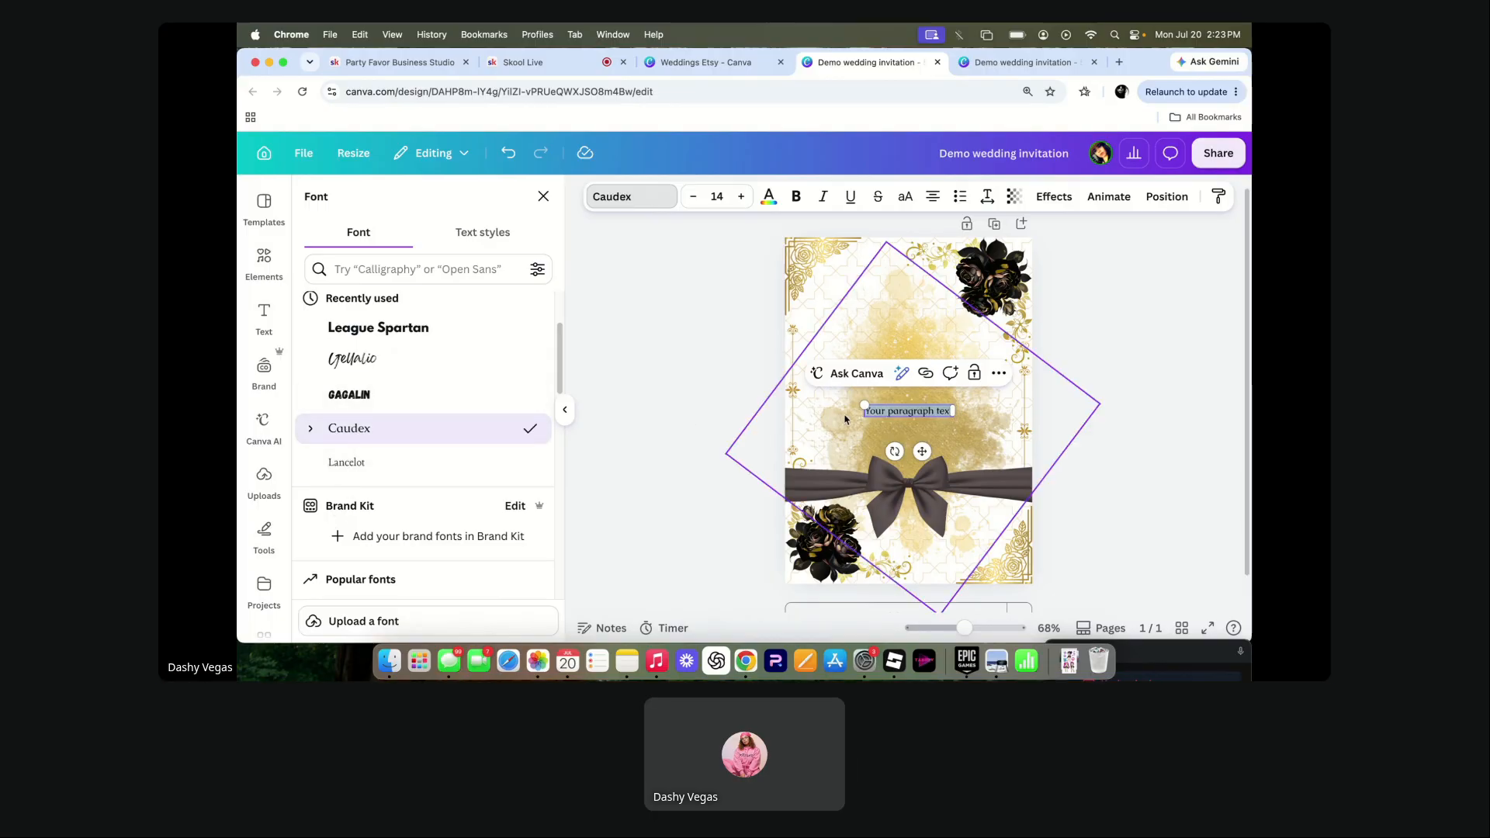
- Enlarge the text box to font size 32.4 and place it centered over the upper part of the gold splash
mouse_move(855, 409)
left_mouse_down()
mouse_move(751, 360)
mouse_move(849, 404)
left_mouse_up()
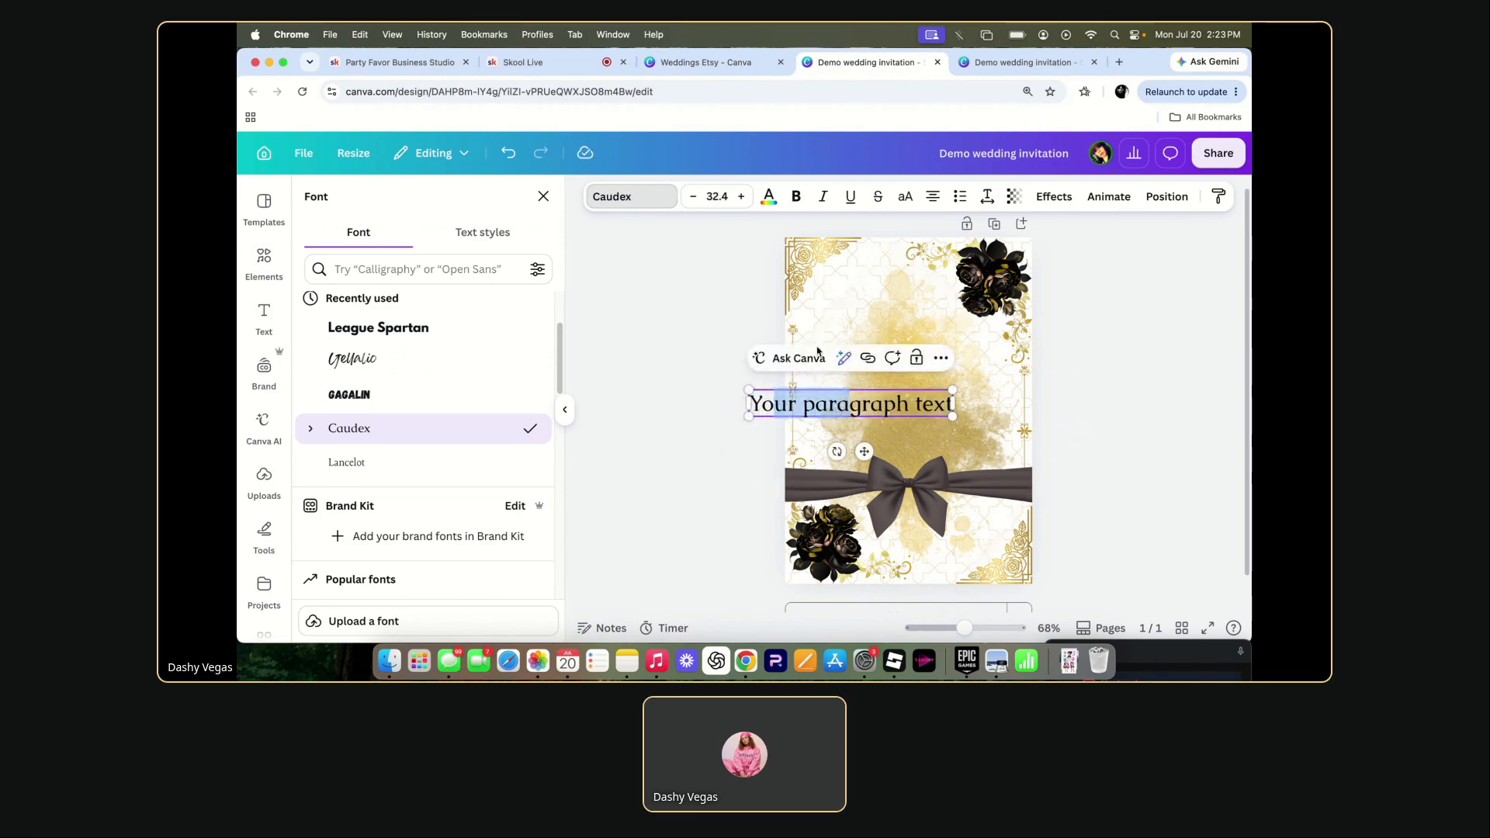
left_click(690, 368)
left_click(702, 429)
left_click(836, 405)
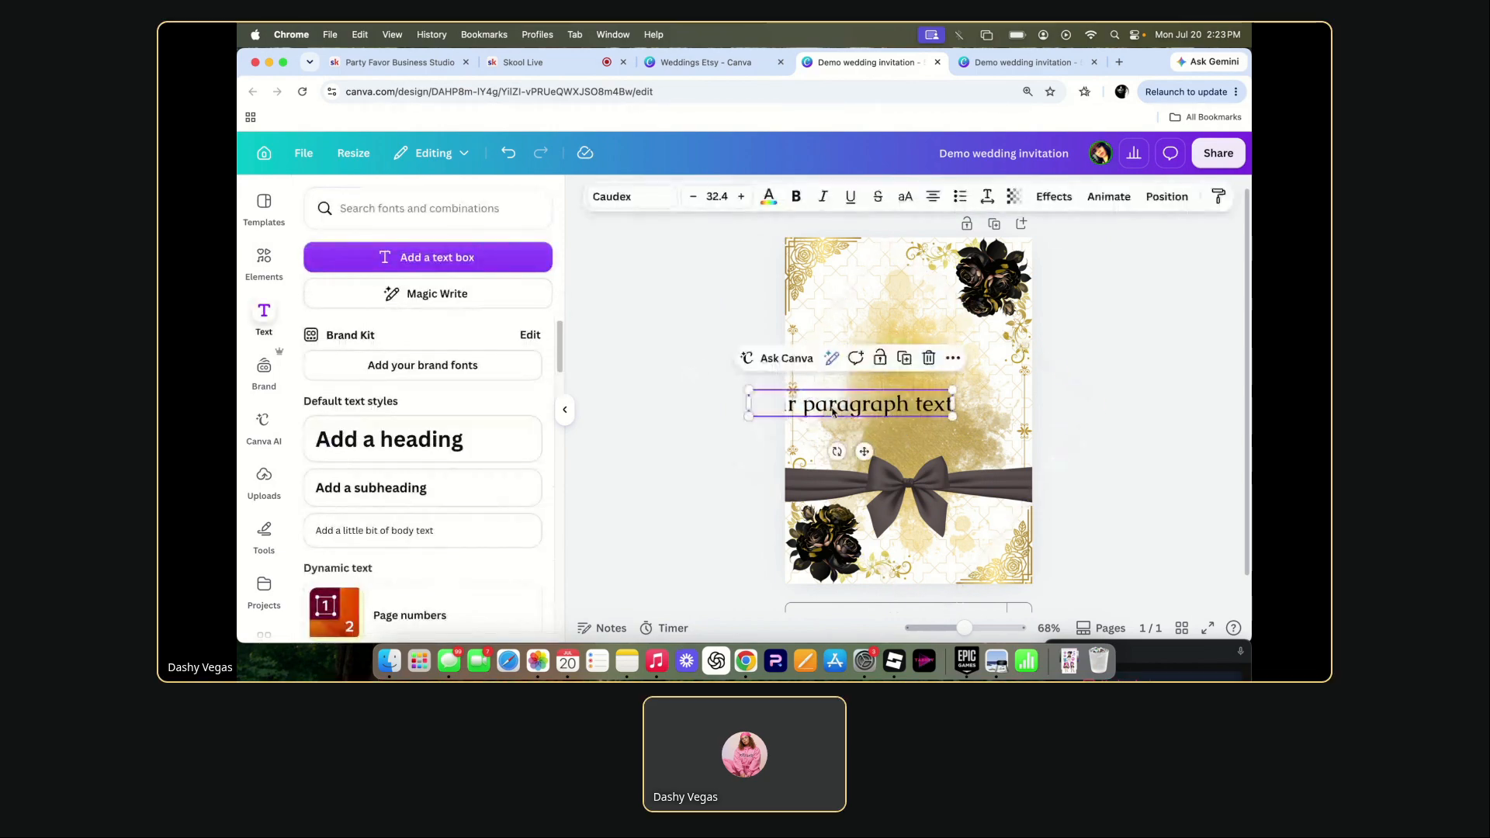
left_click_drag(835, 405, 887, 348)
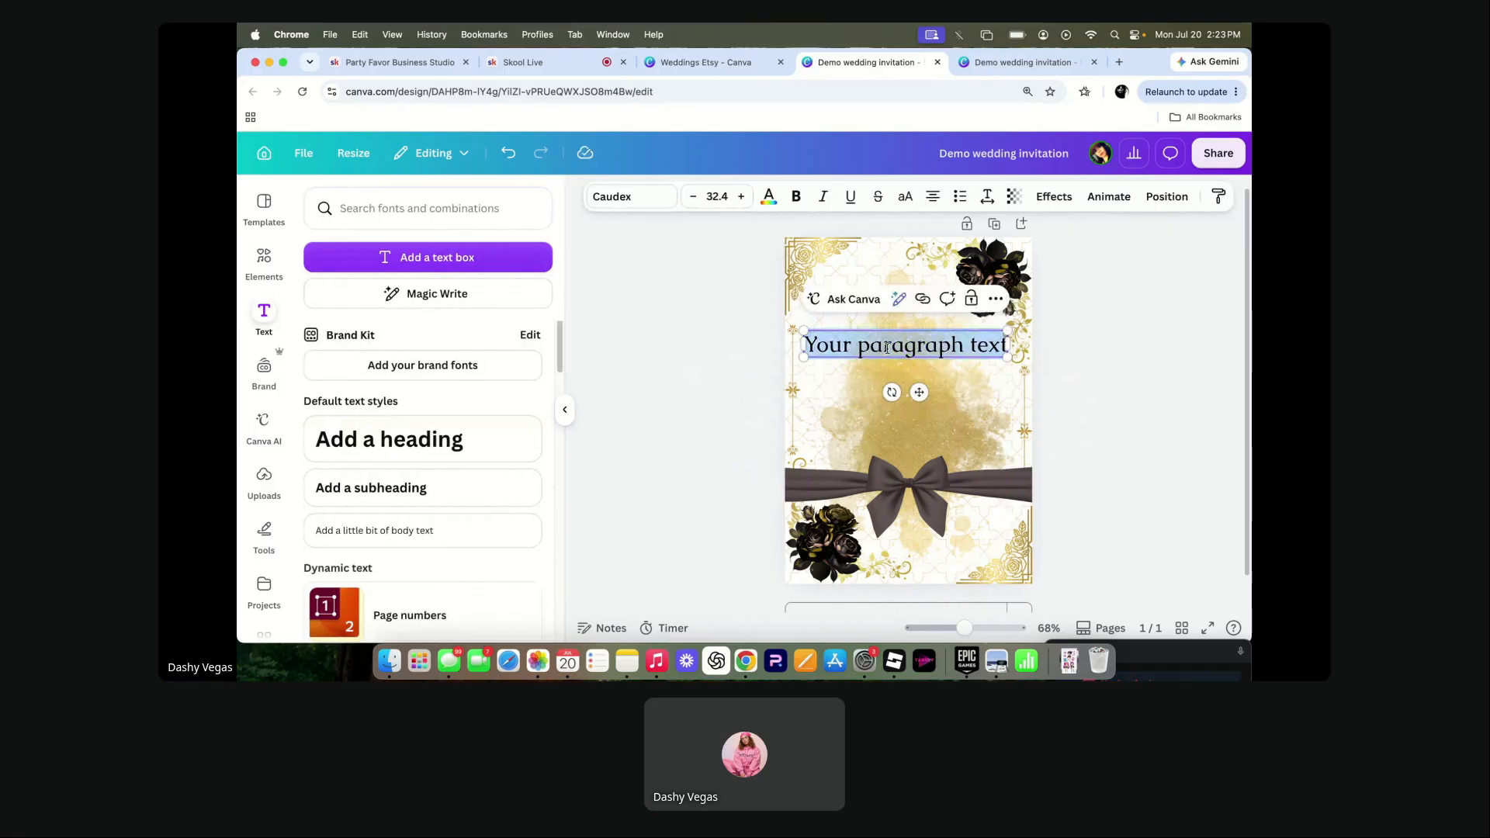
- Replace the placeholder text with the first partner's first name in capital letters
type("C")
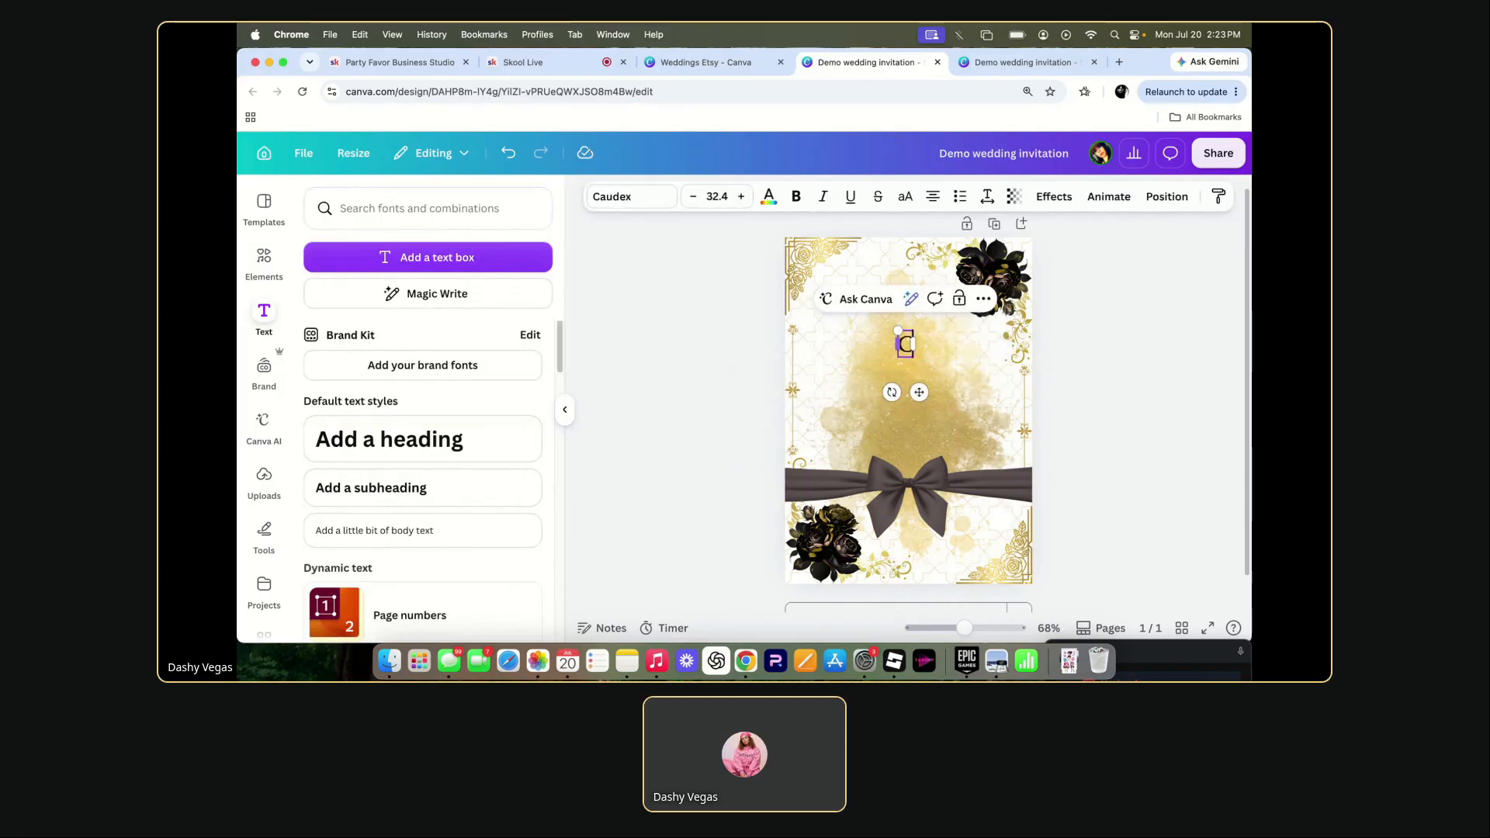
type("asey")
key("BackSpace")
key("BackSpace")
key("BackSpace")
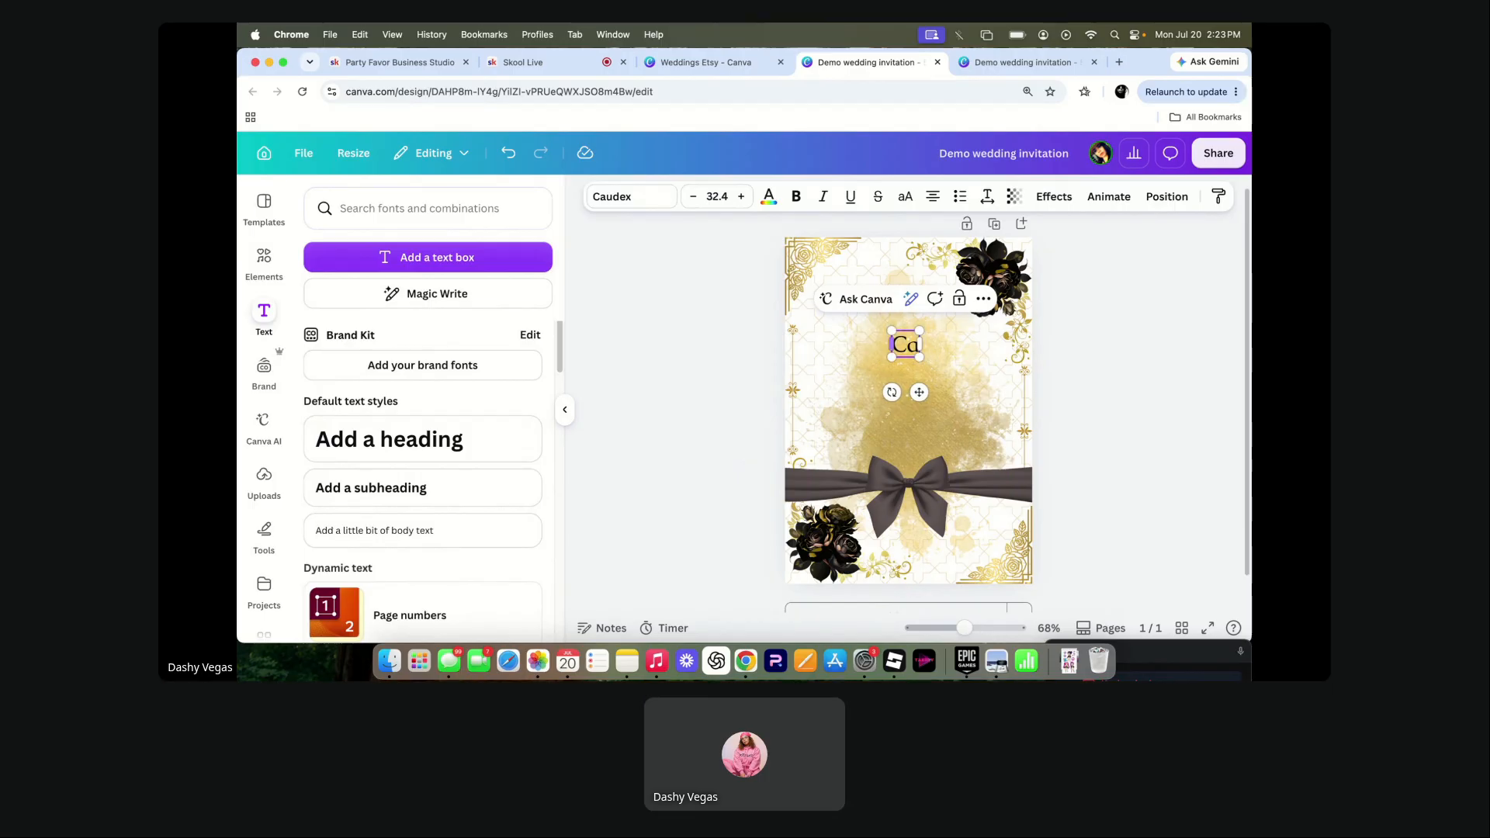
type("ASEY")
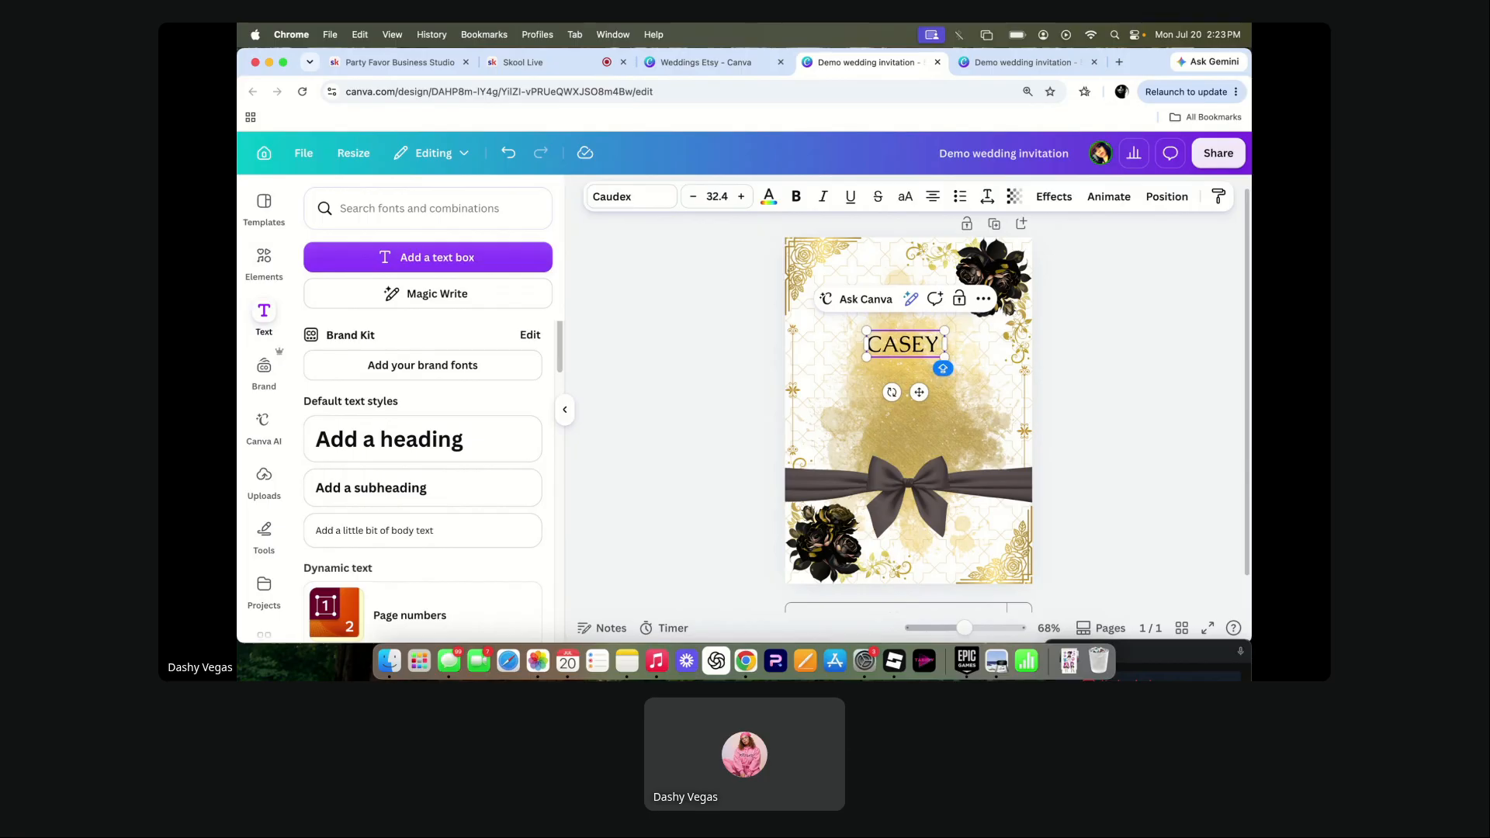
left_click(712, 309)
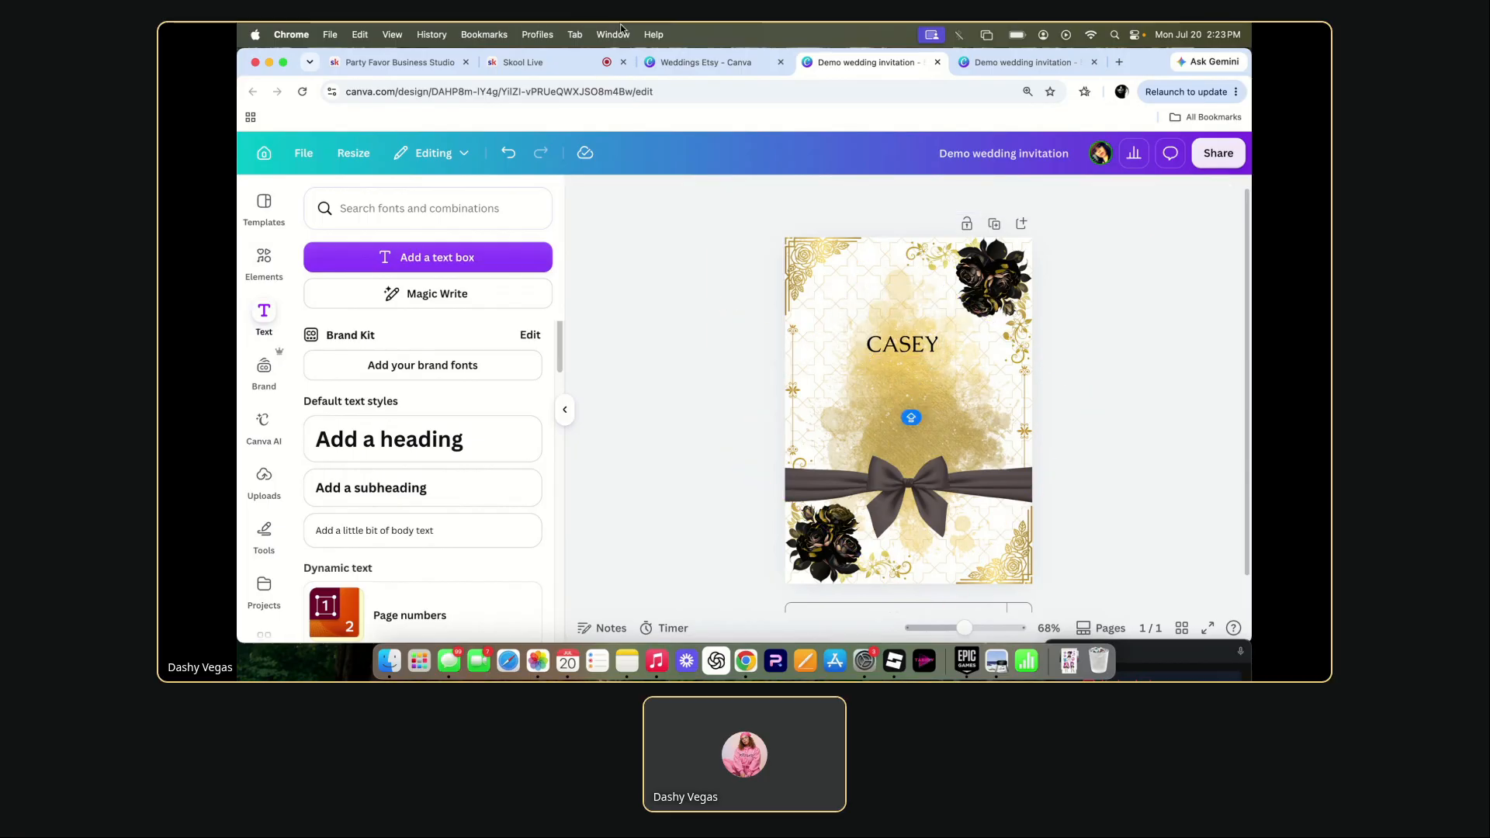
- Open the invitation in the Dusty Blue & Pampas folder to check its wording, and return to the demo invitation
left_click(703, 64)
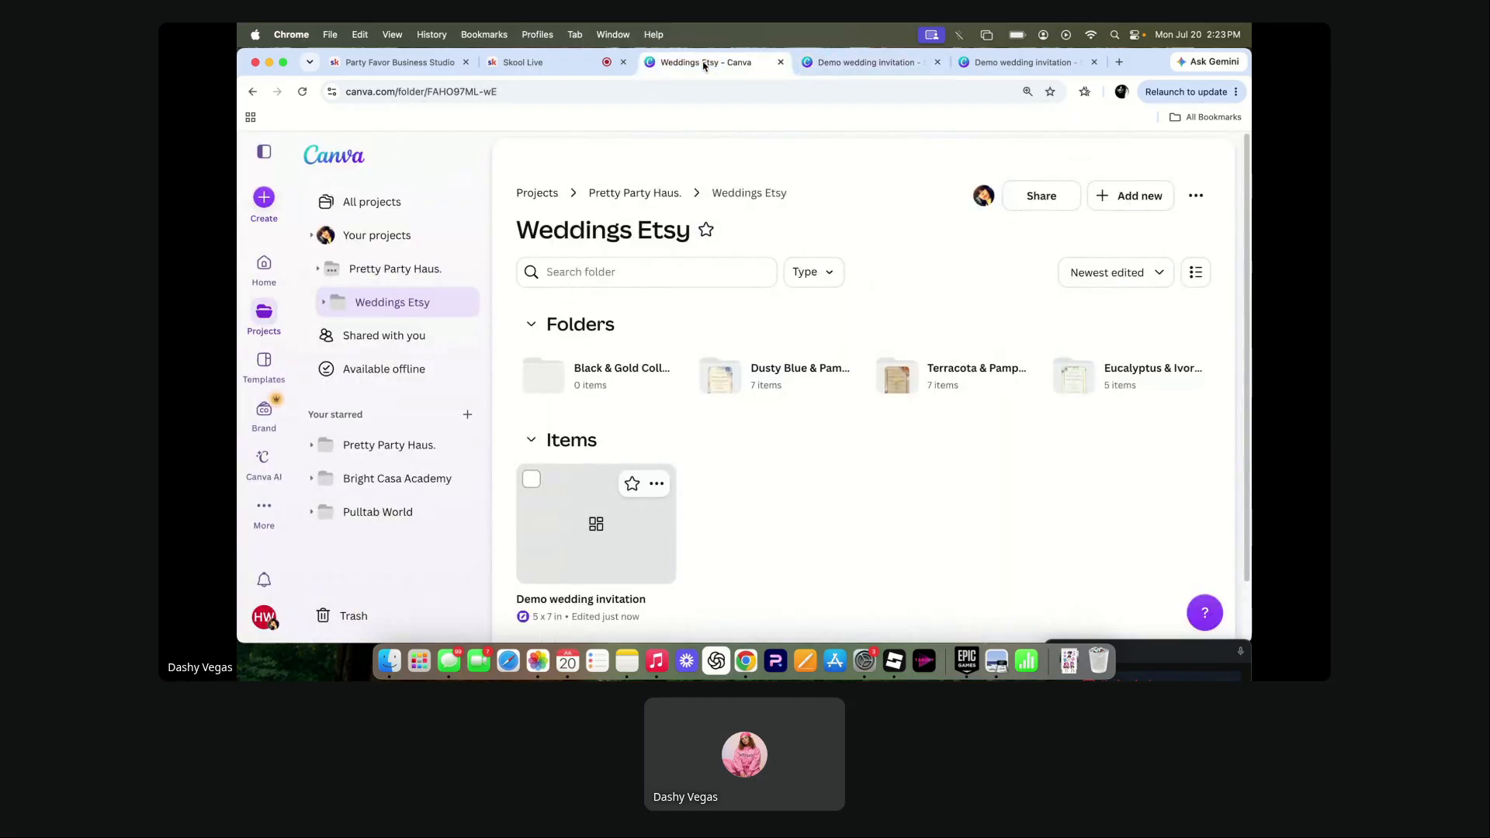
left_click(769, 373)
left_click(773, 583)
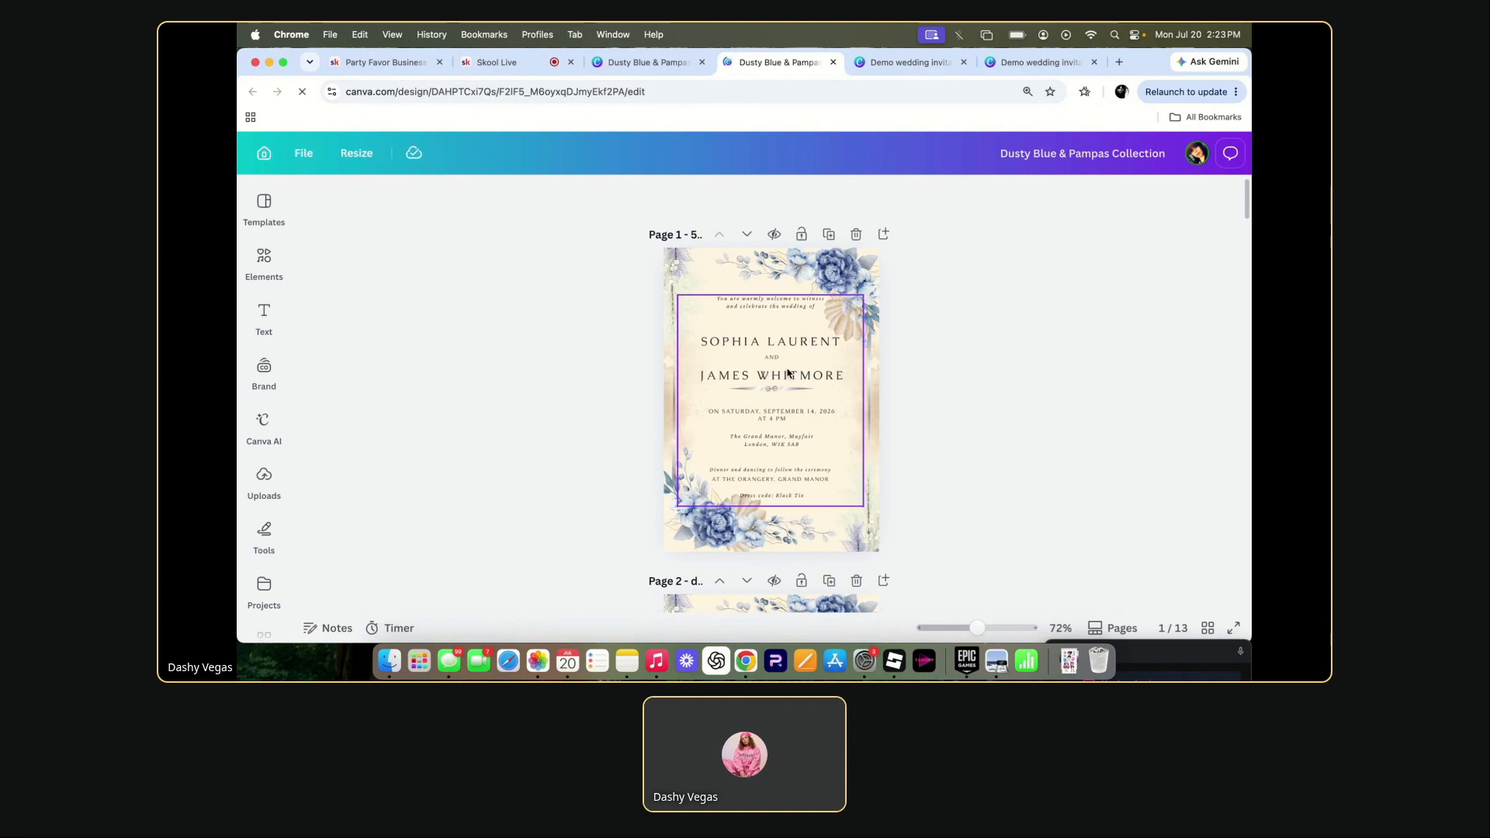
left_click(909, 62)
- Add the first partner's surname, "AND" on a second line, and the second partner's full name on a third, all in capitals
left_click(929, 345)
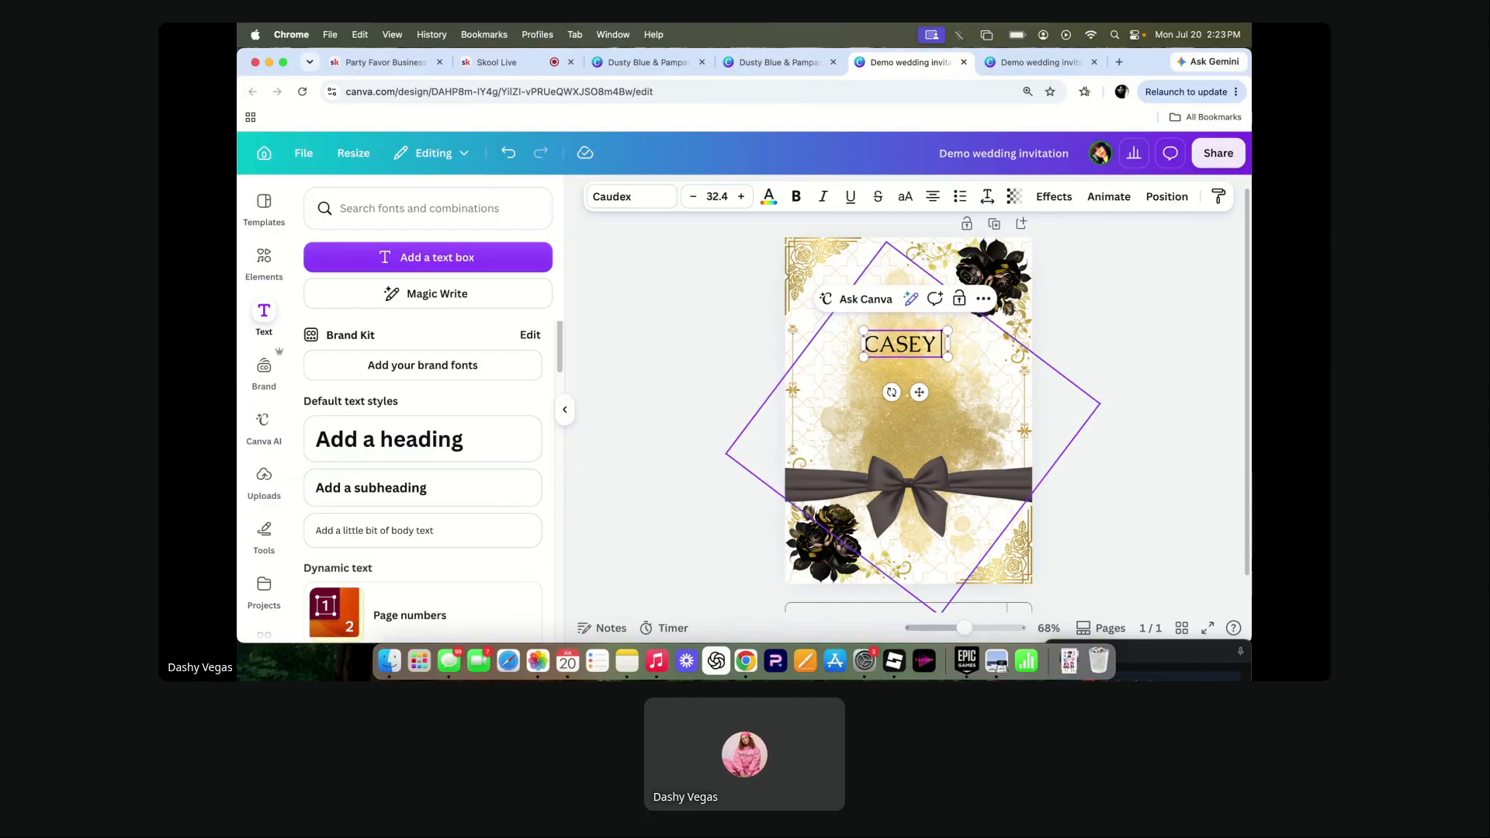
type("RHODES")
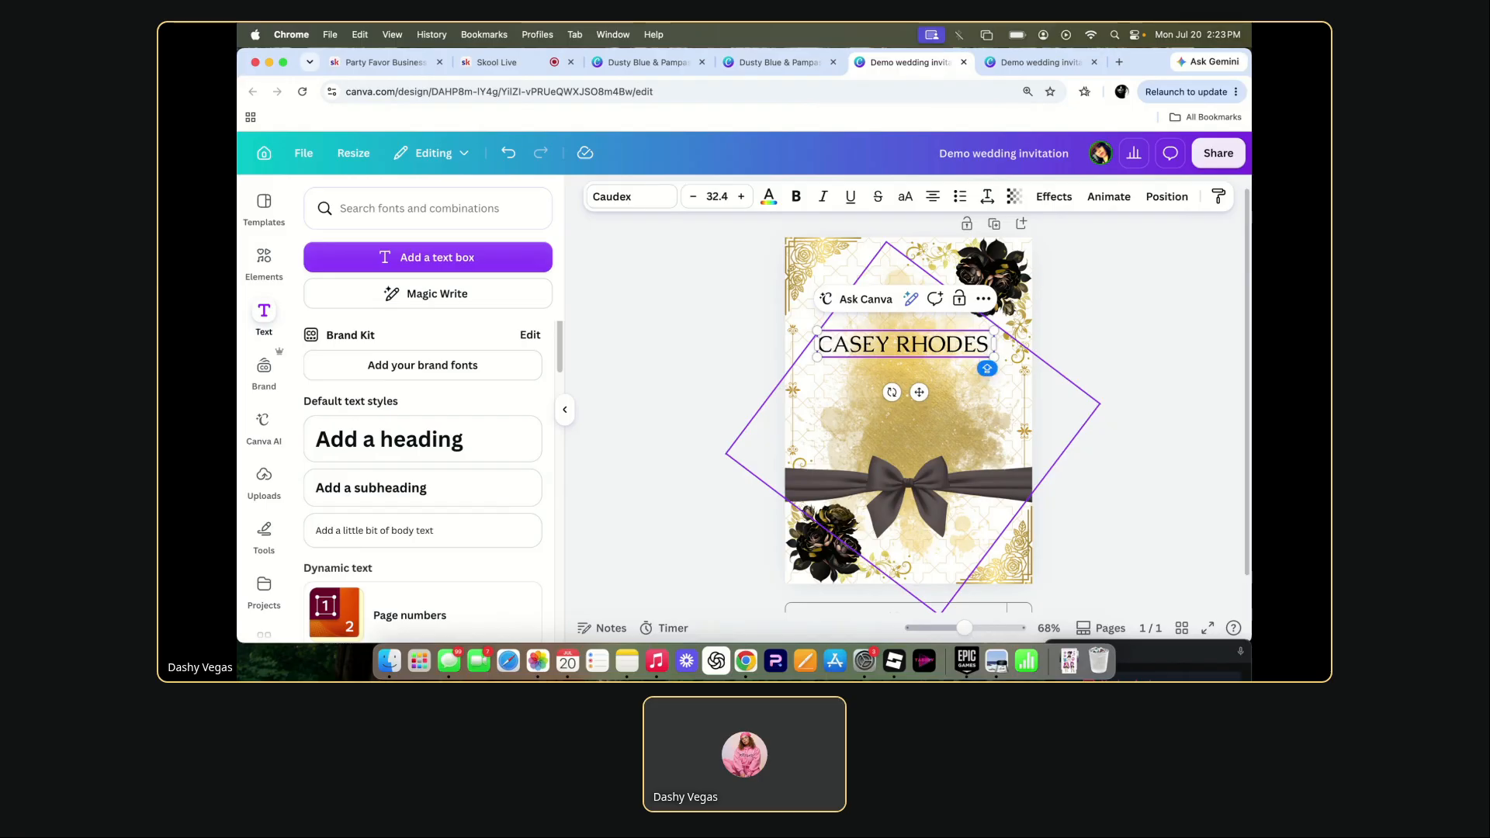
key("Return")
type("A")
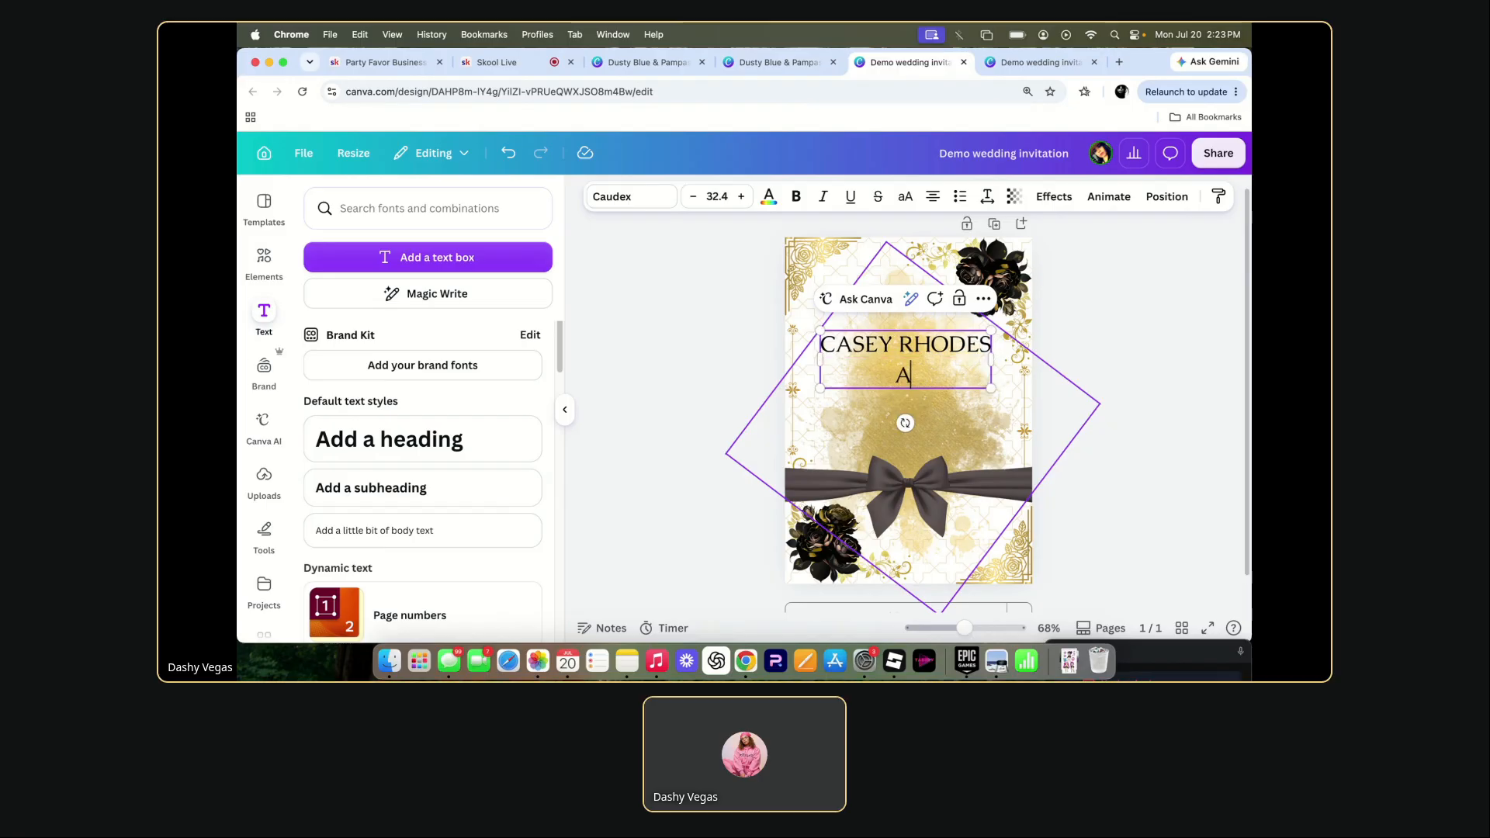
type("ND")
key("Return")
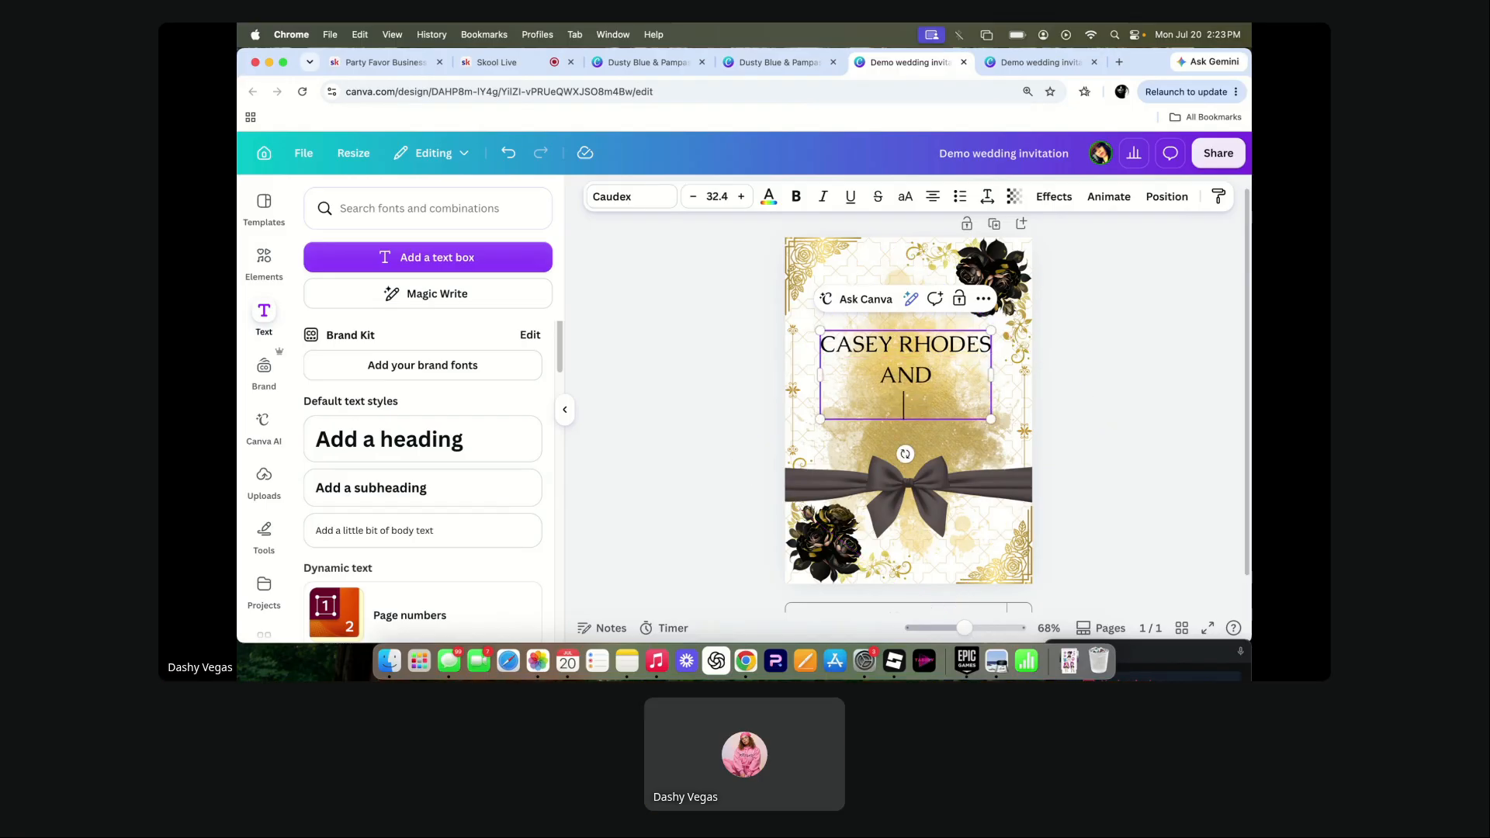
type("MIK")
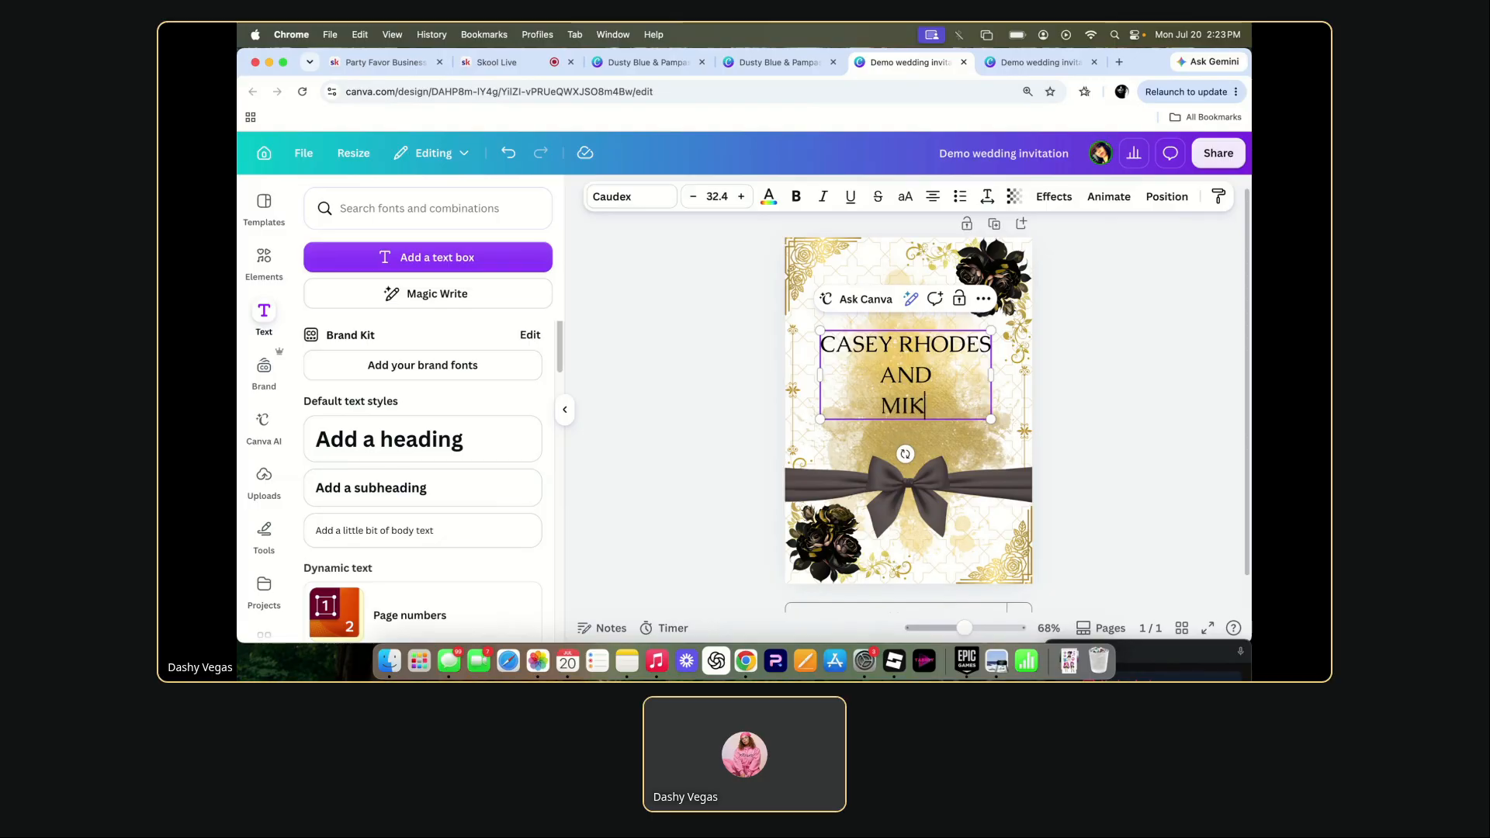
type("E")
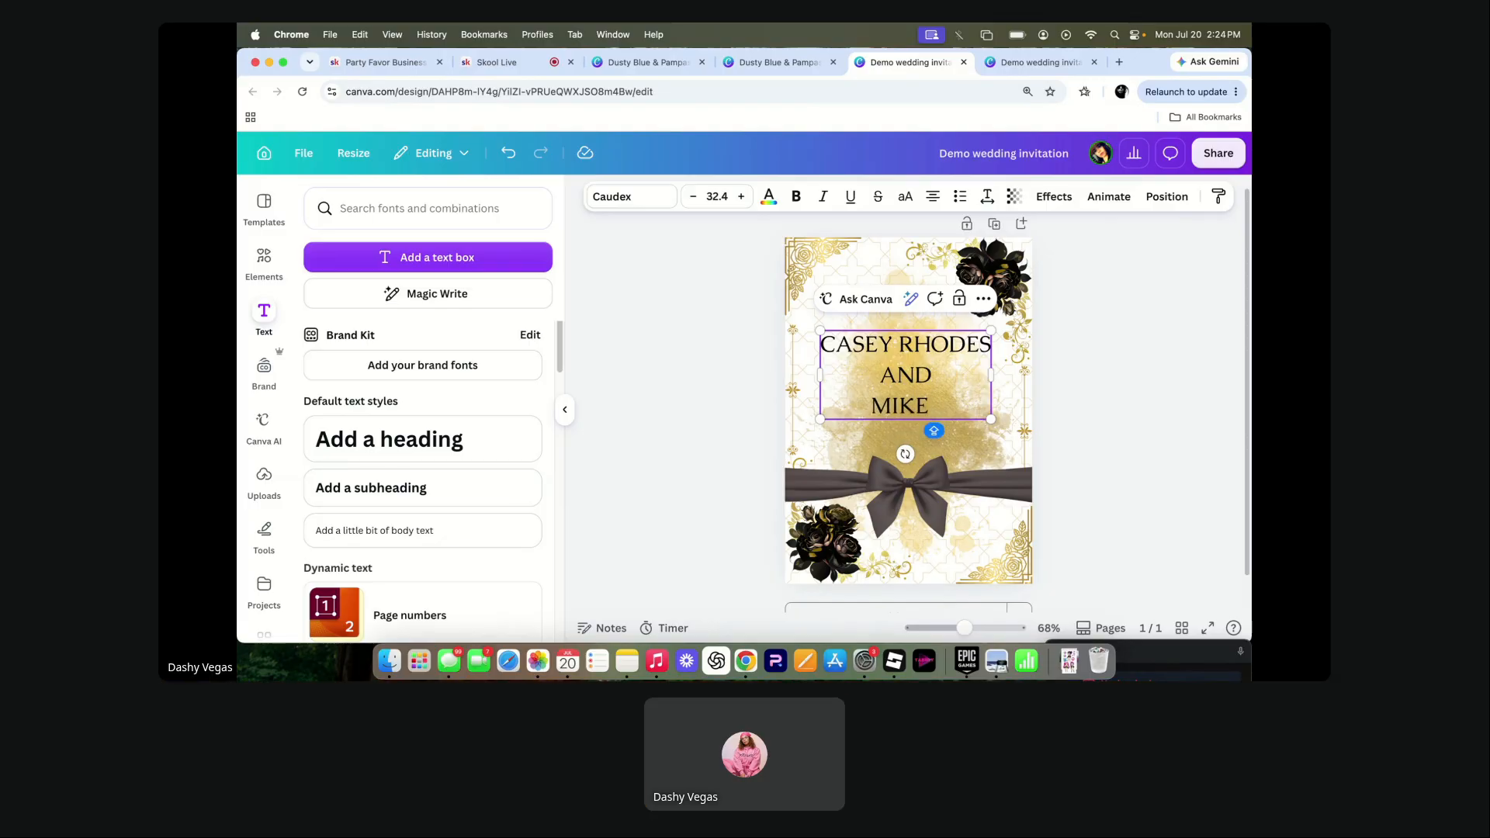
type(" REEDS")
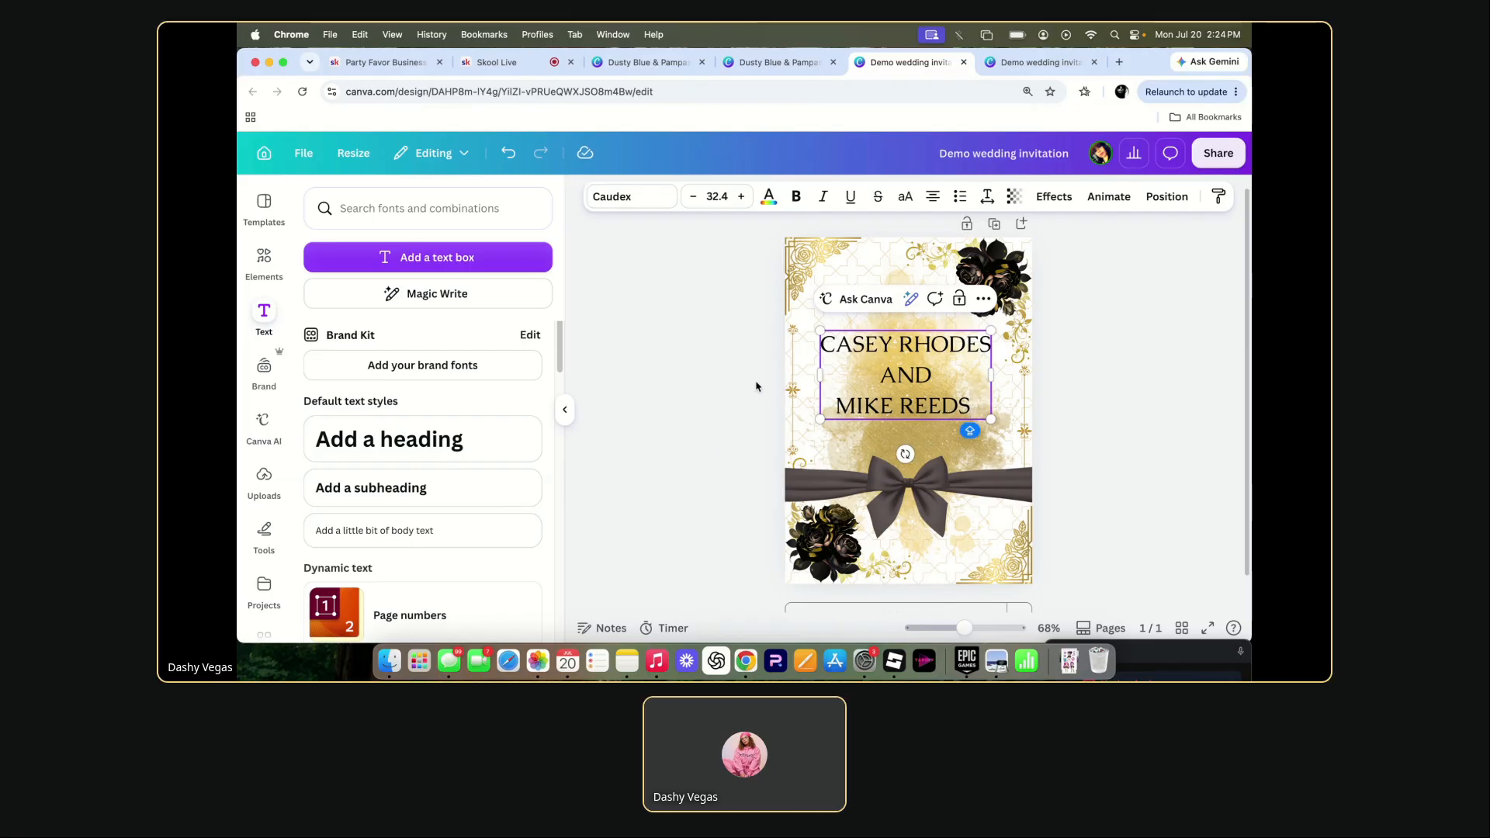
- Examine how the names are laid out in the Dusty Blue & Pampas invitation, and return to the demo invitation's names text
left_click(745, 388)
left_click(773, 65)
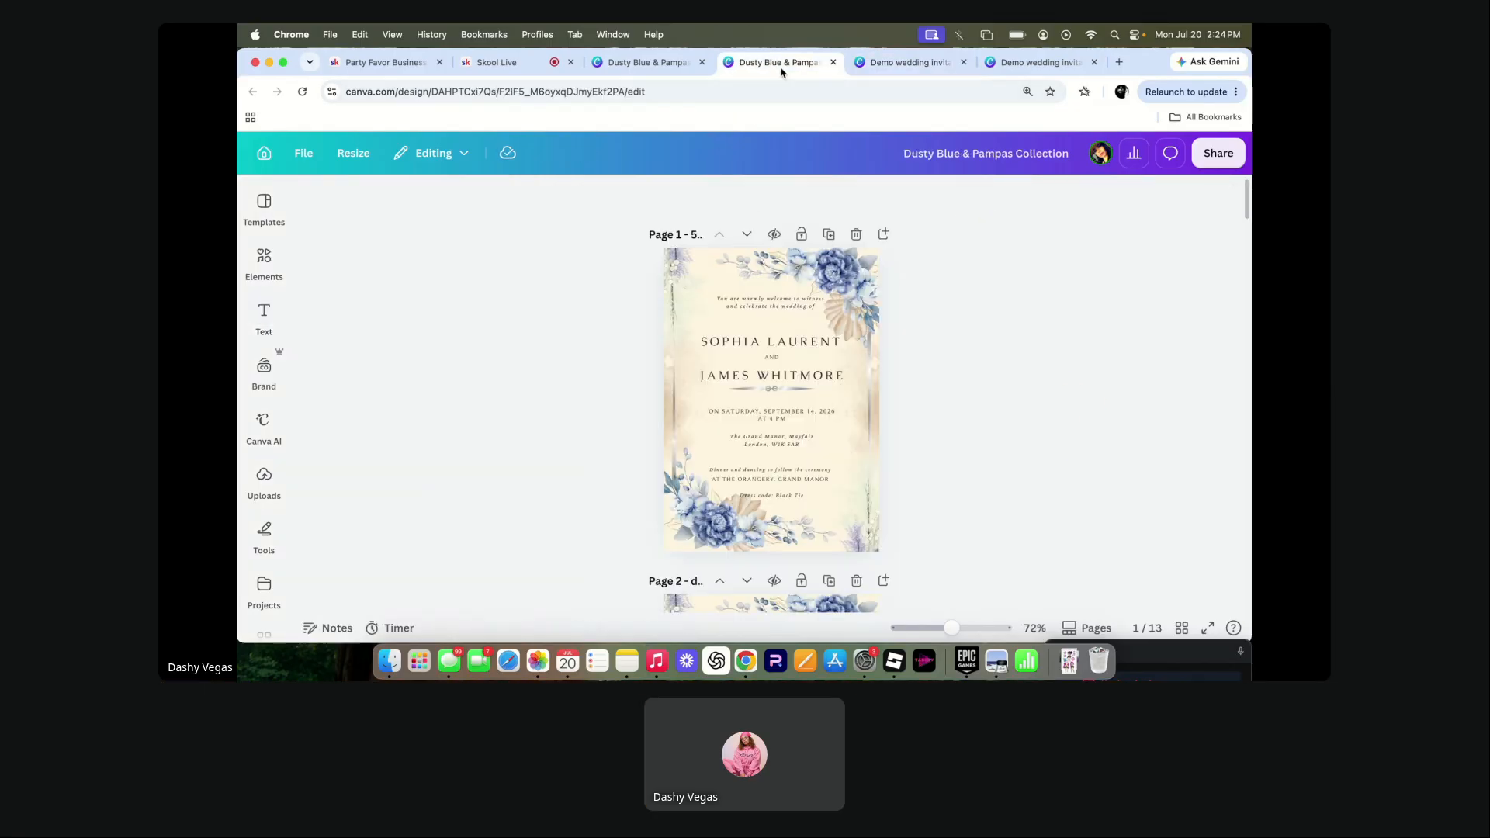
left_click(907, 63)
left_click(926, 378)
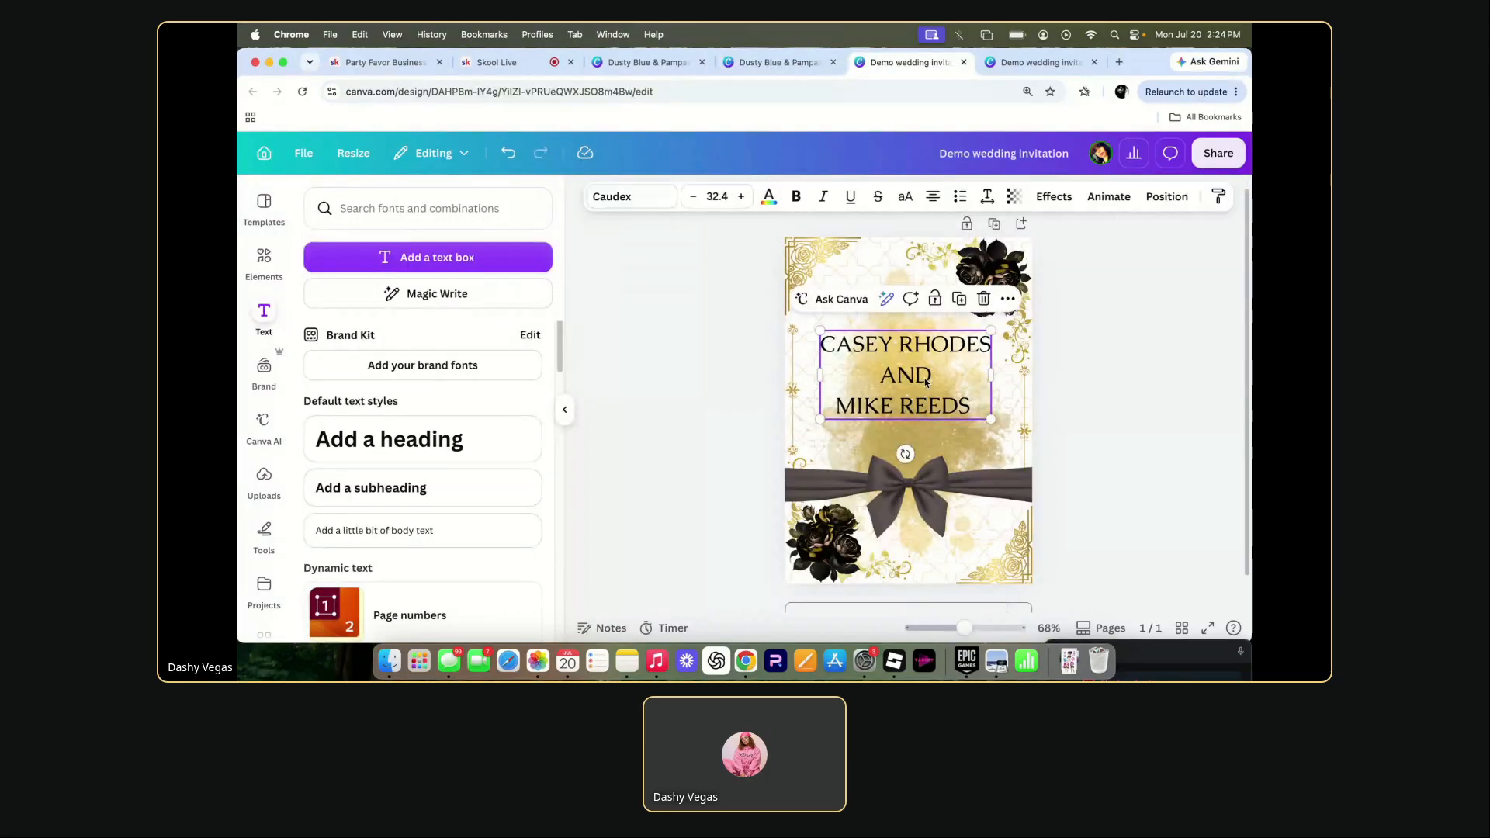
- Reduce the font size of the word "AND" between the couple's names to 12.4
left_click_drag(896, 377, 878, 378)
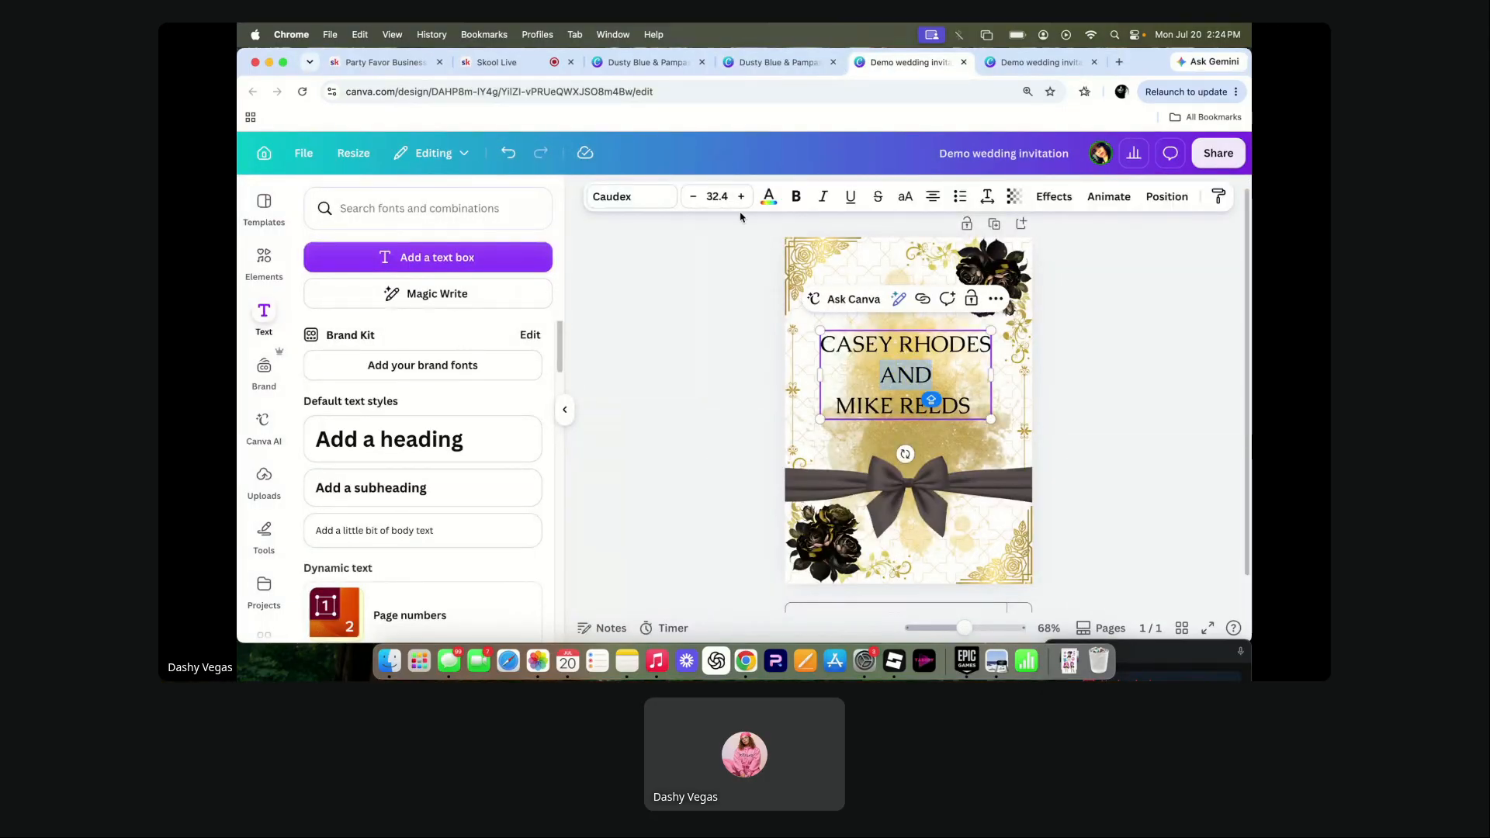
left_click(695, 198)
left_click(694, 199)
left_click(694, 199)
left_click(693, 200)
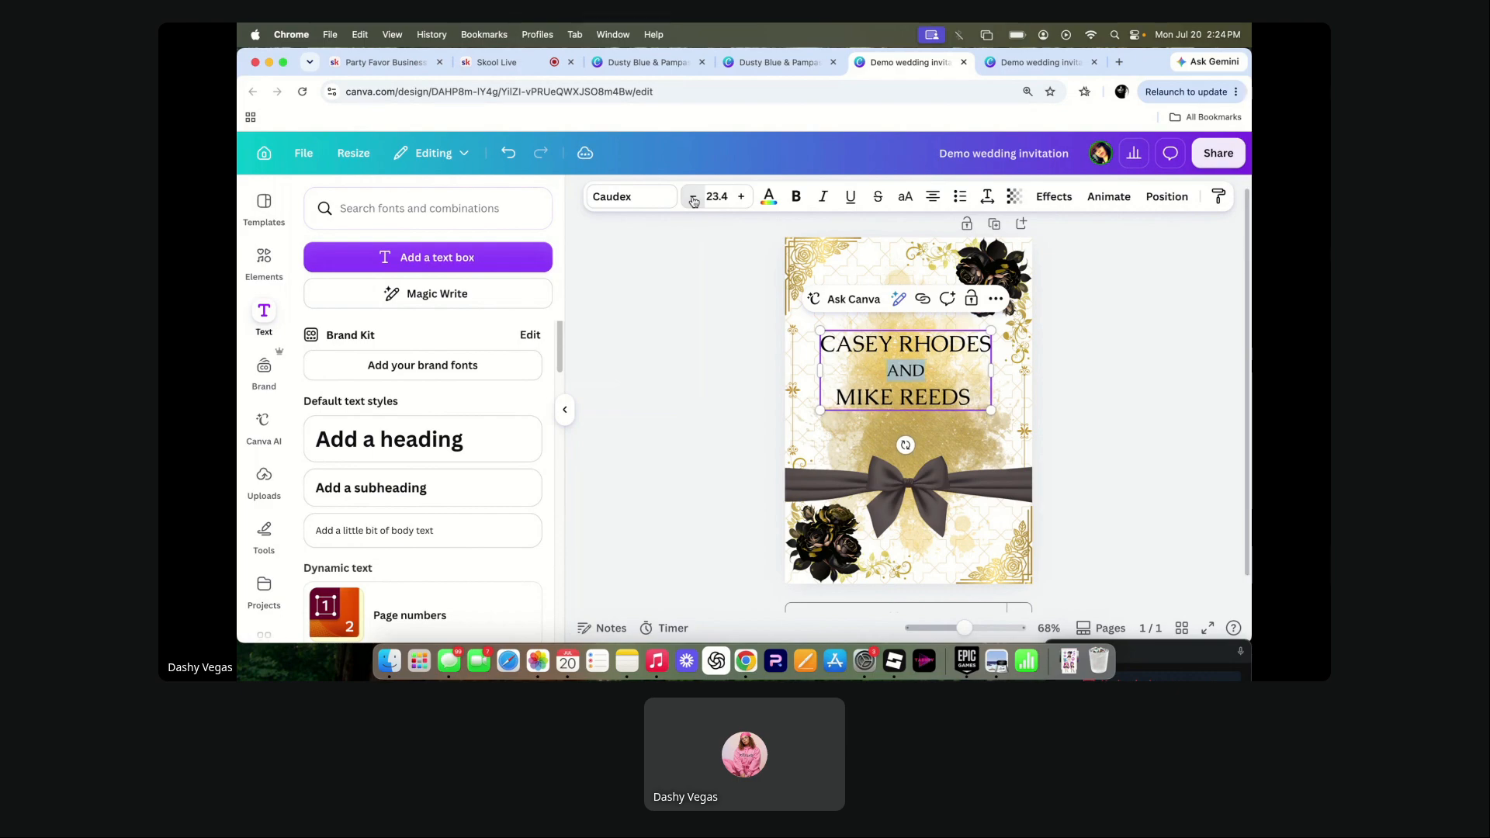
left_click(693, 200)
left_click(693, 200)
left_click(693, 200)
left_click(693, 201)
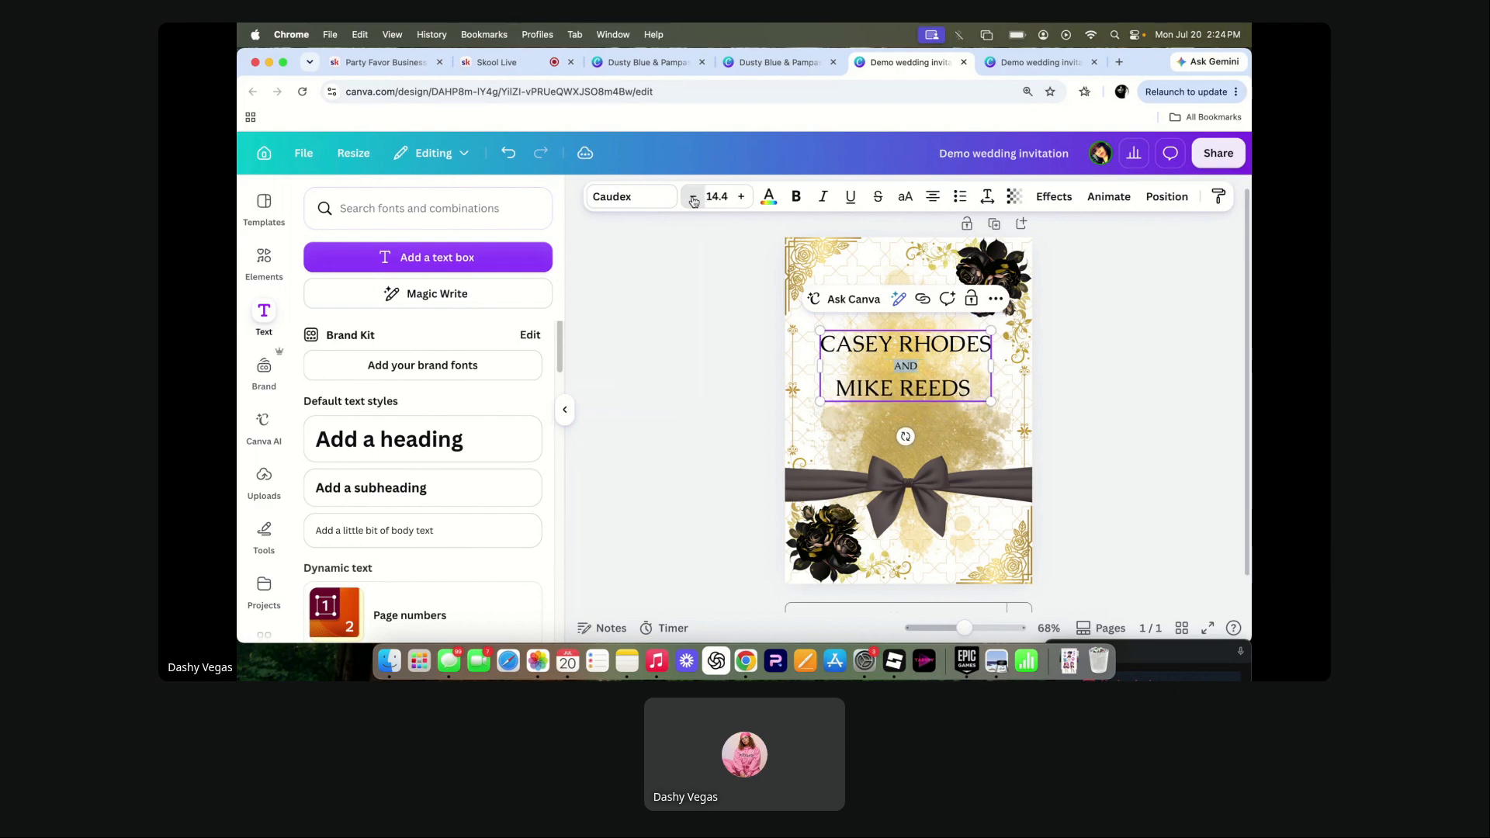
left_click(694, 200)
left_click(694, 201)
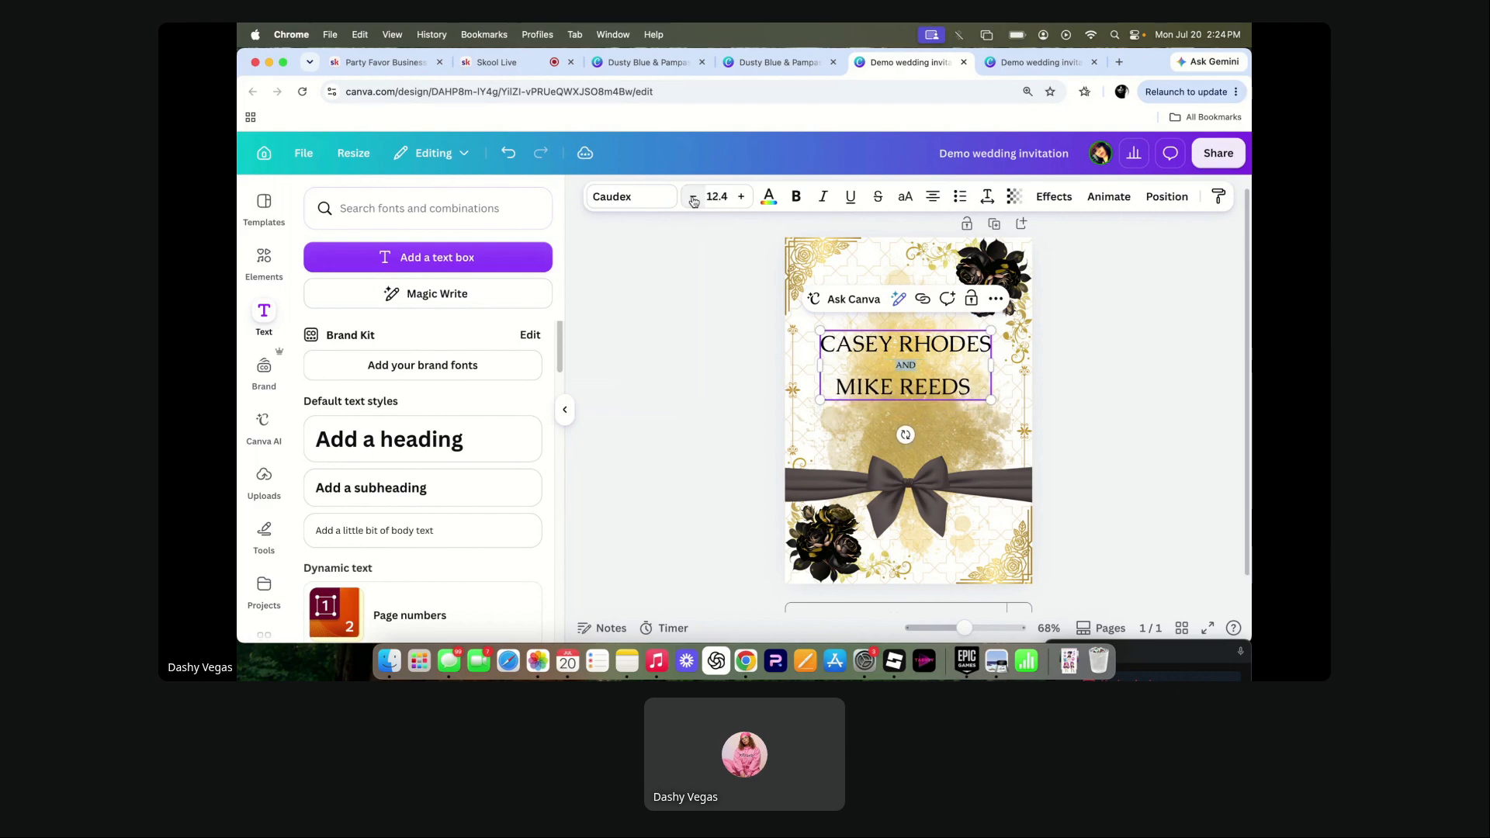
- Move the couple's names text block slightly down and to the right on the invitation
left_click(726, 421)
left_click(861, 360)
left_click_drag(862, 360, 856, 364)
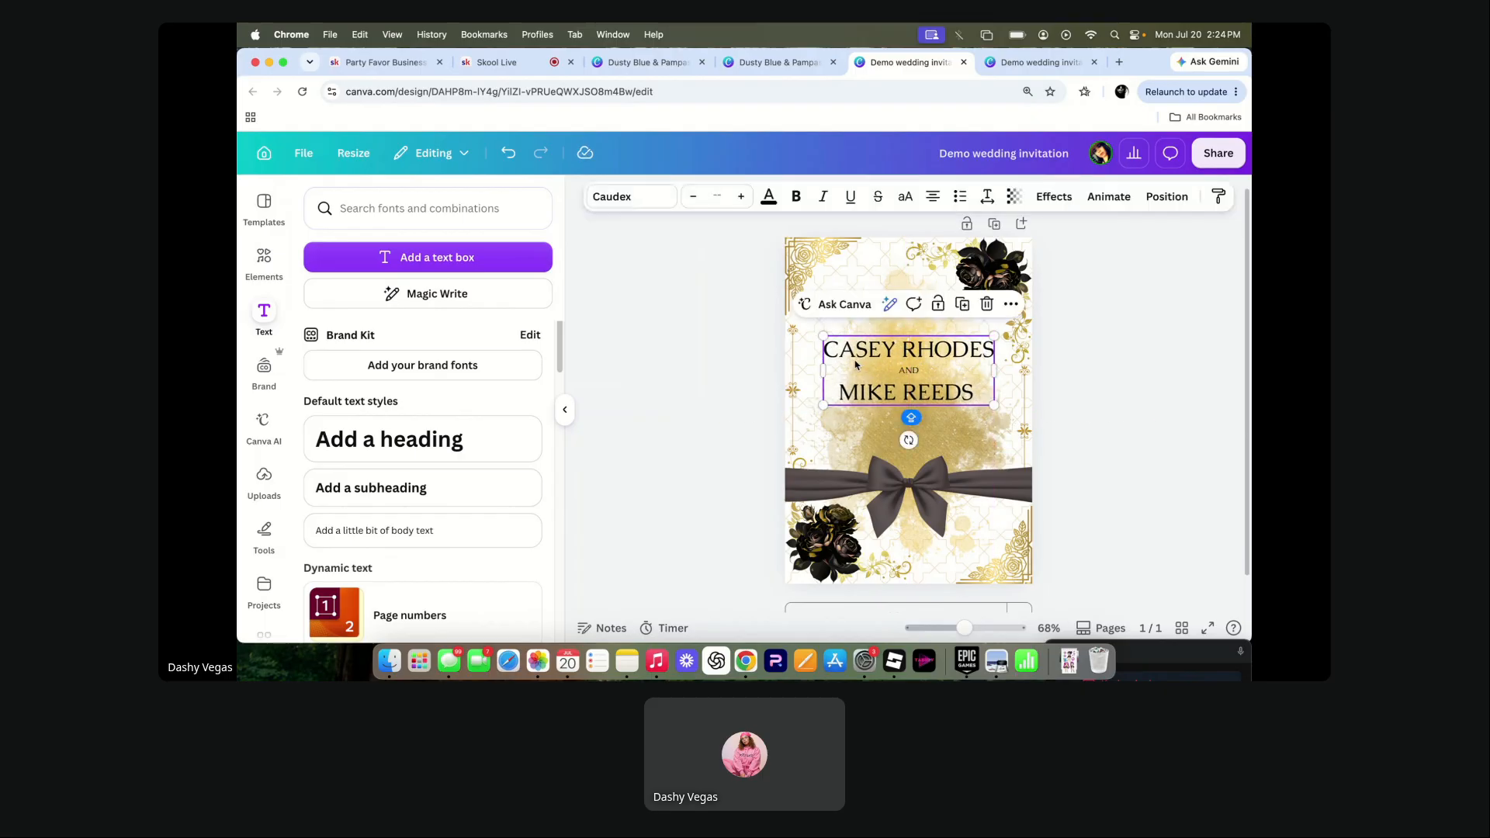
left_click(697, 376)
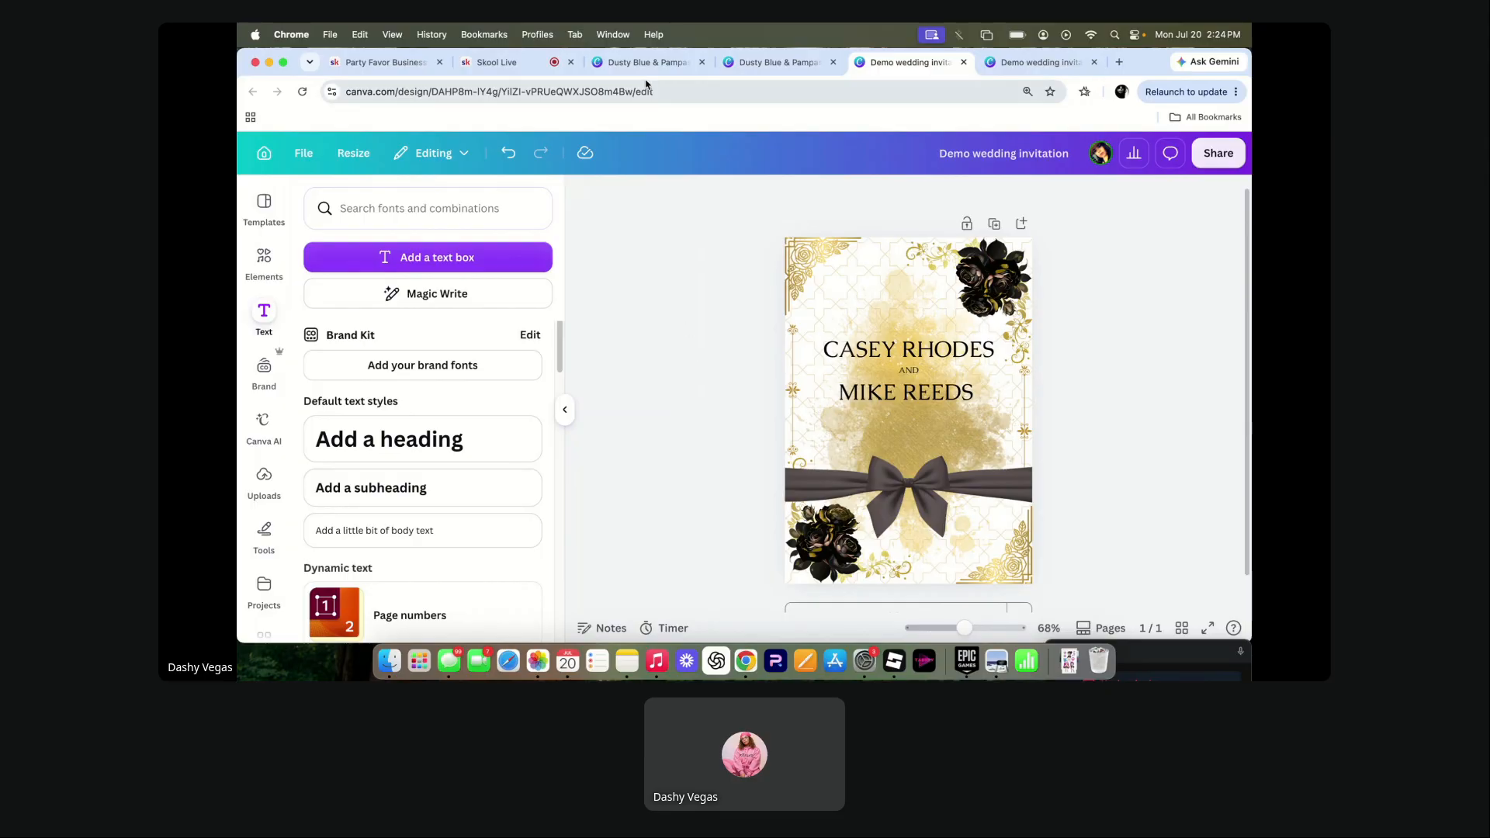
- Copy the two-line welcome wording above the names on page 1 of the Dusty Blue & Pampas Collection design
left_click(776, 62)
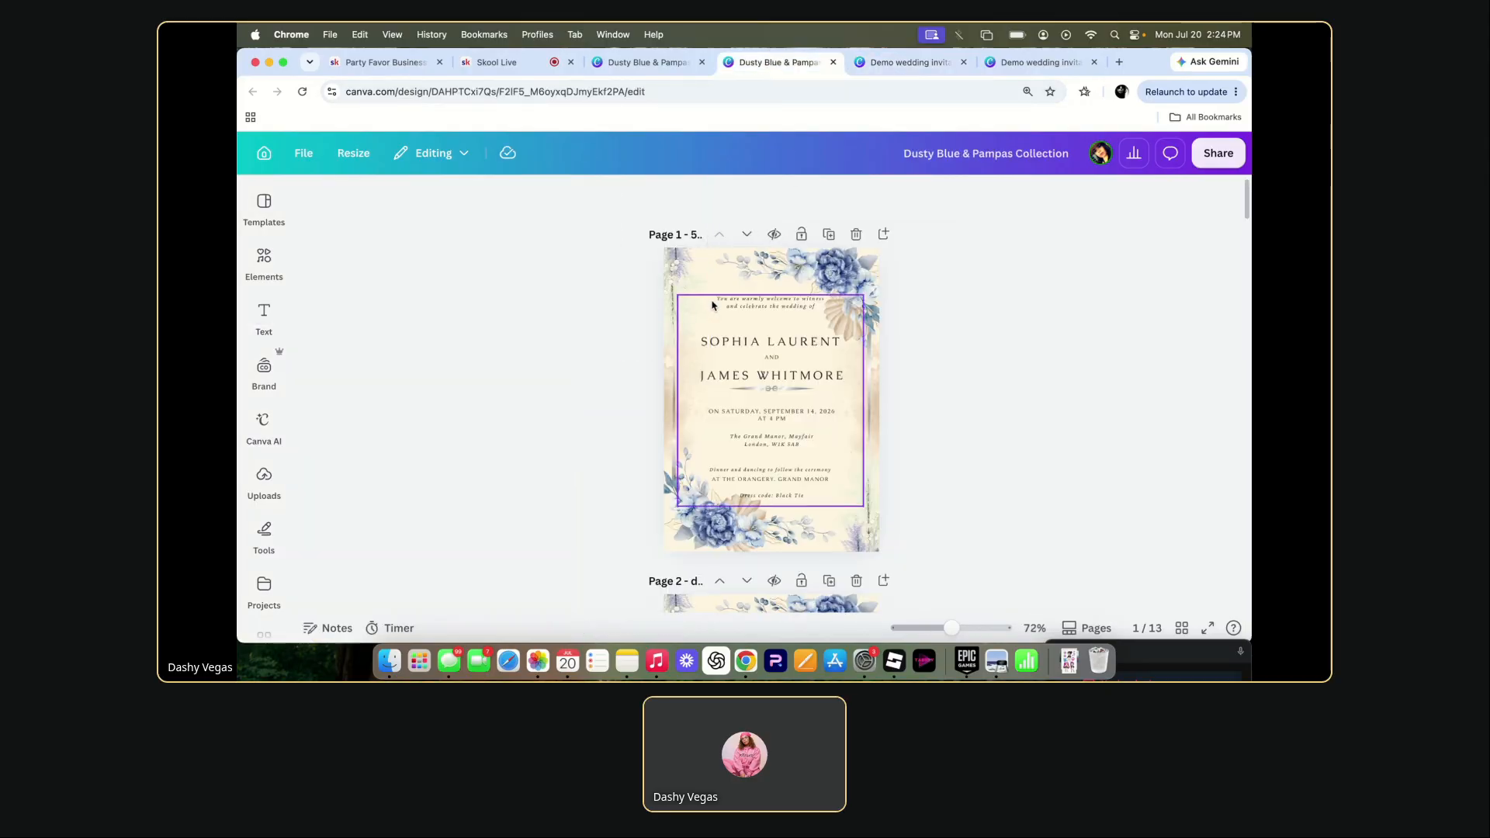
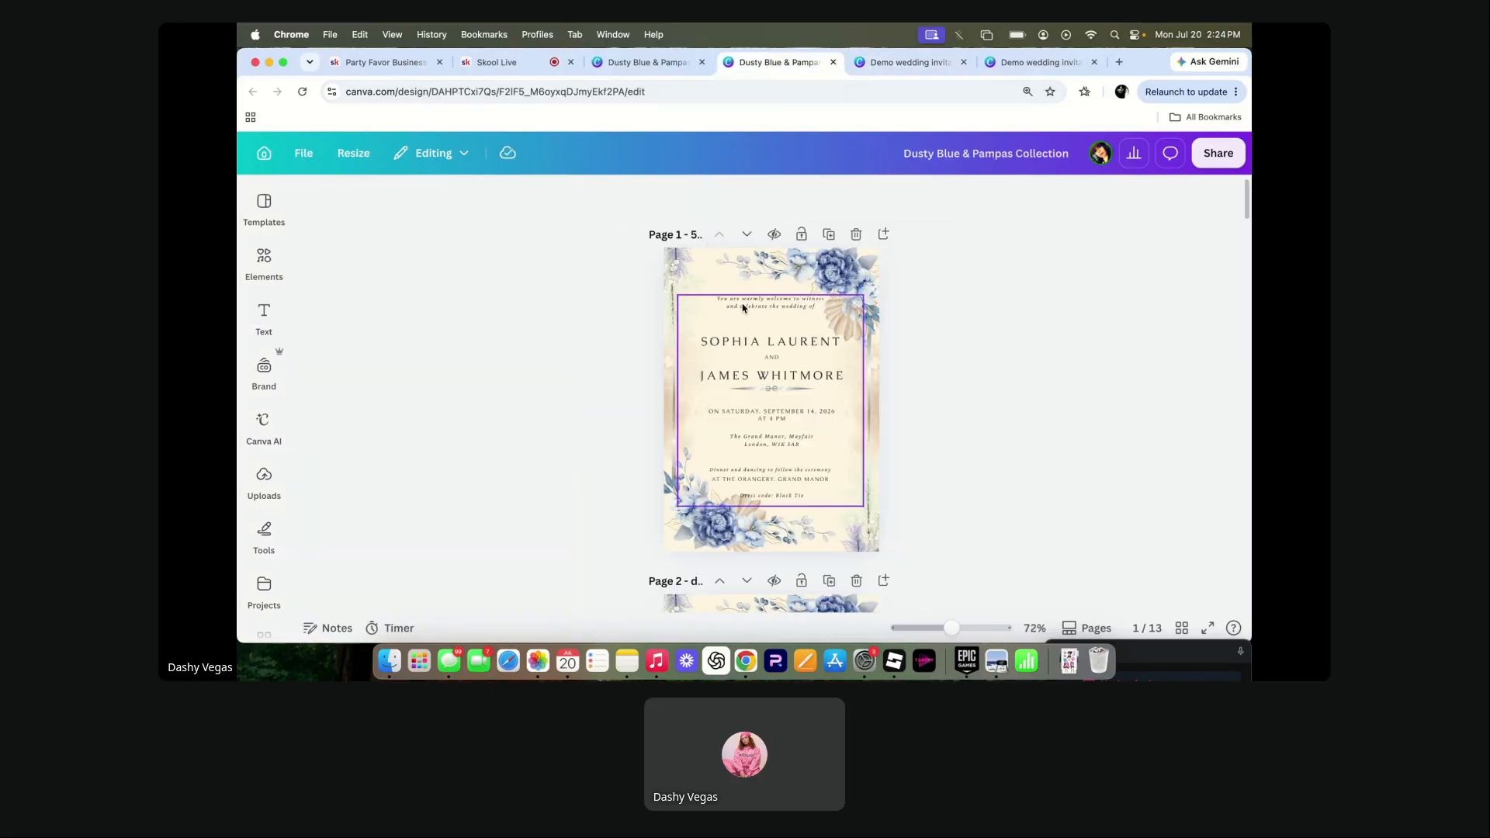
left_click(818, 312)
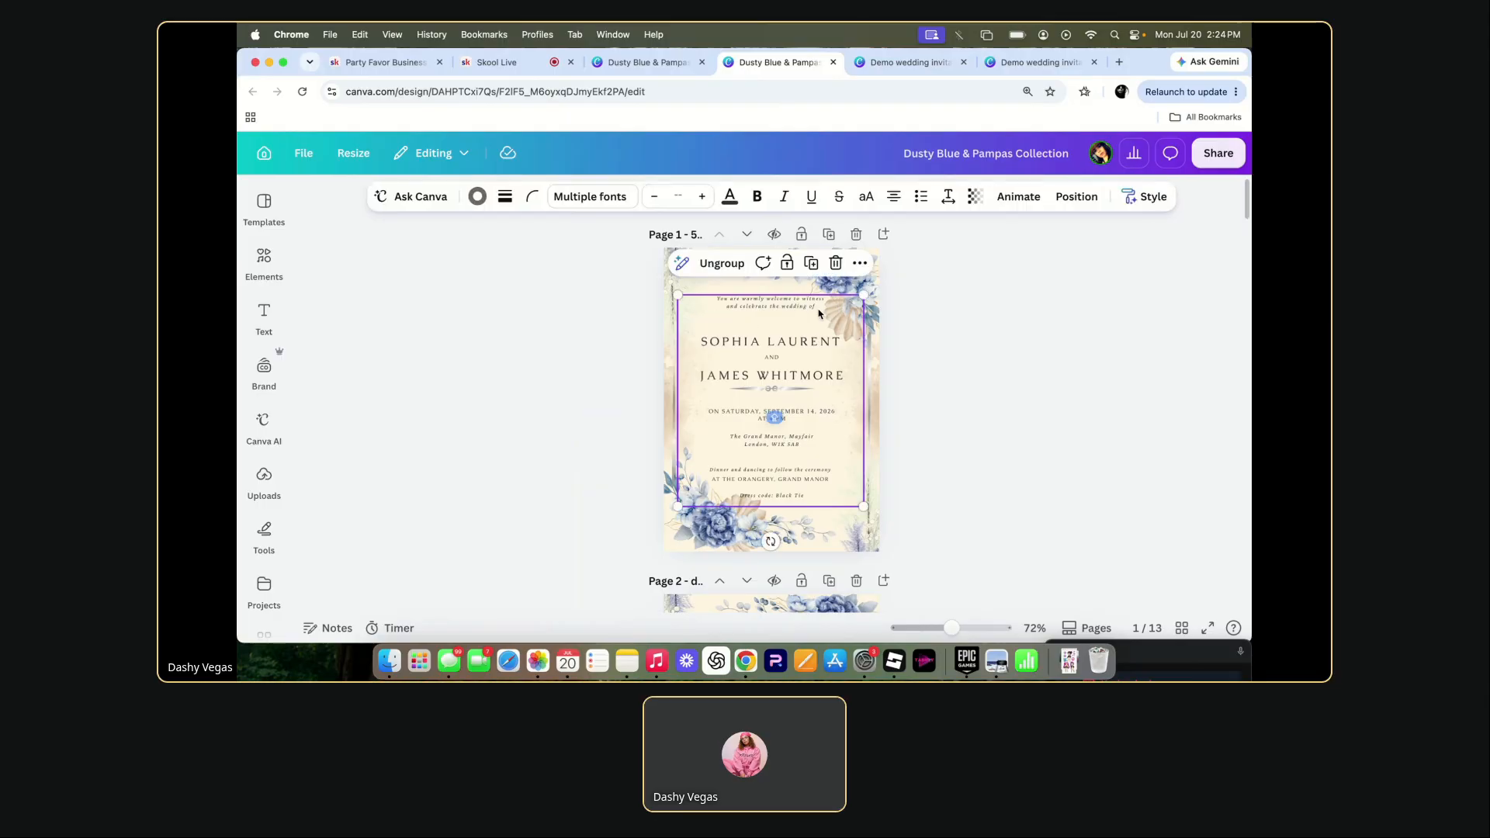
double_click(818, 310)
key("super+c")
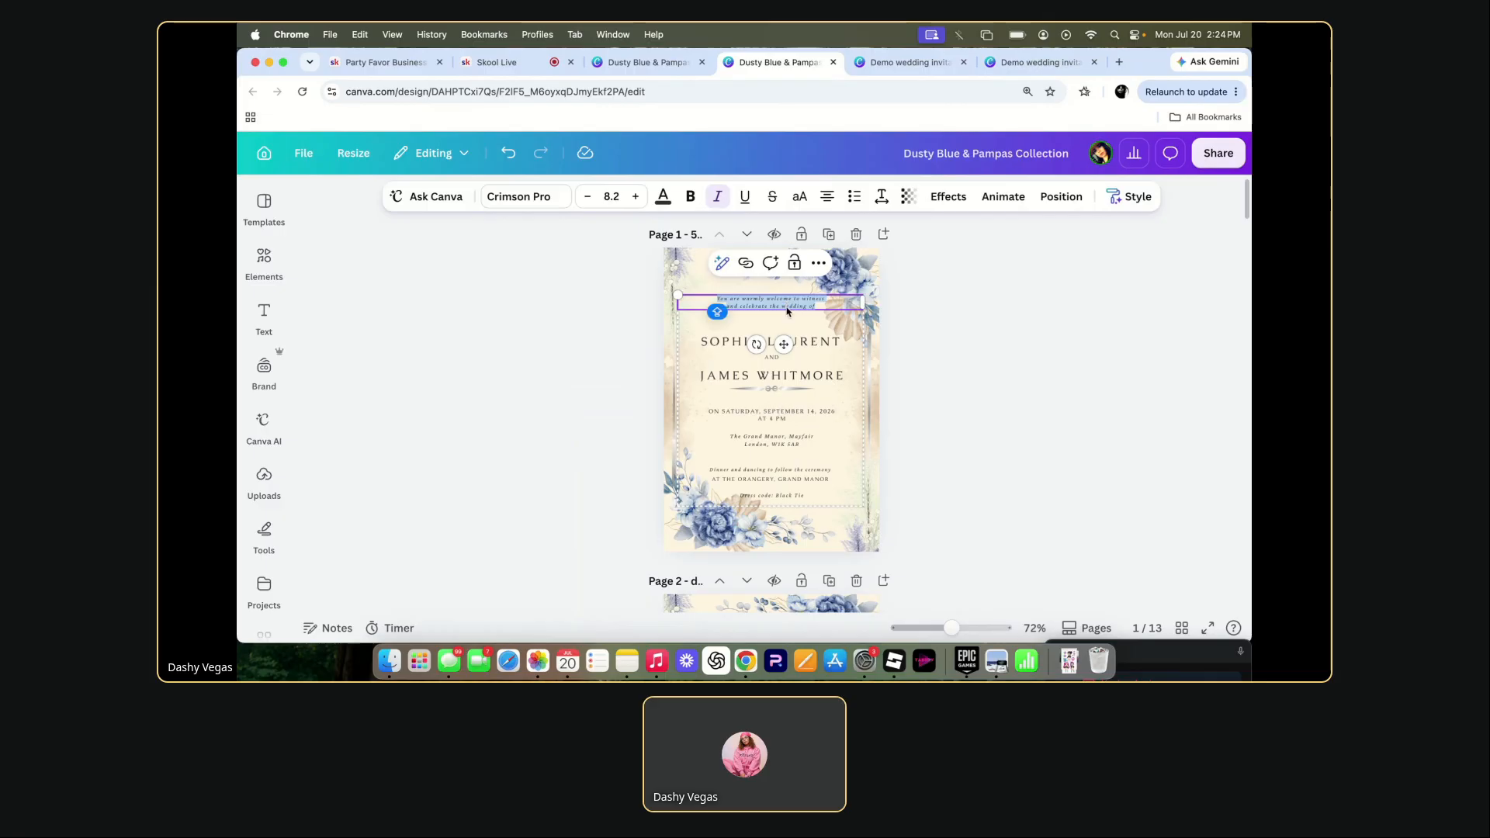
- Add a text box above the couple's names in the Demo wedding invitation and paste the copied welcome wording into it
left_click(922, 62)
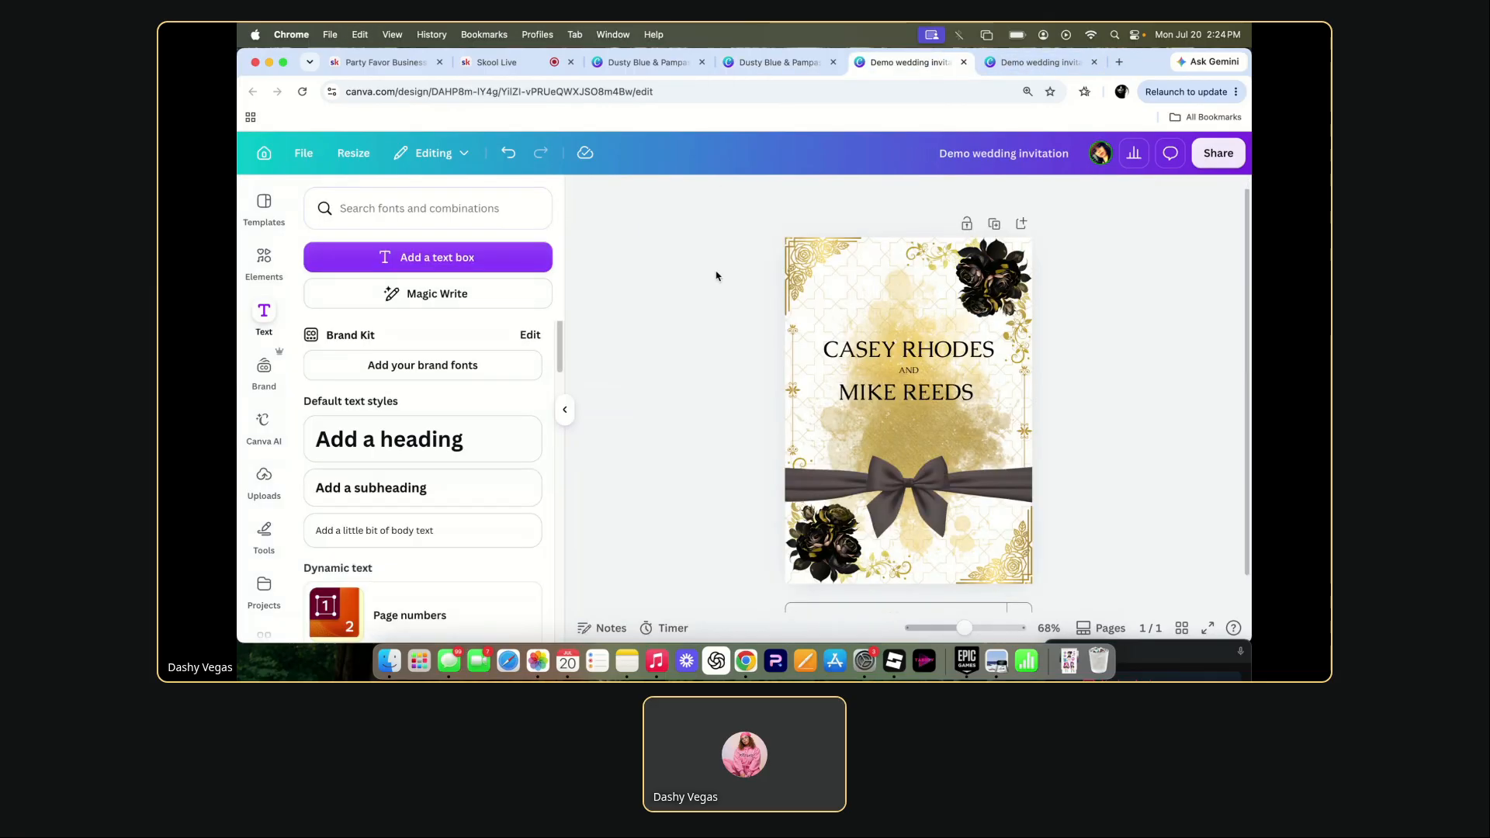
left_click(373, 259)
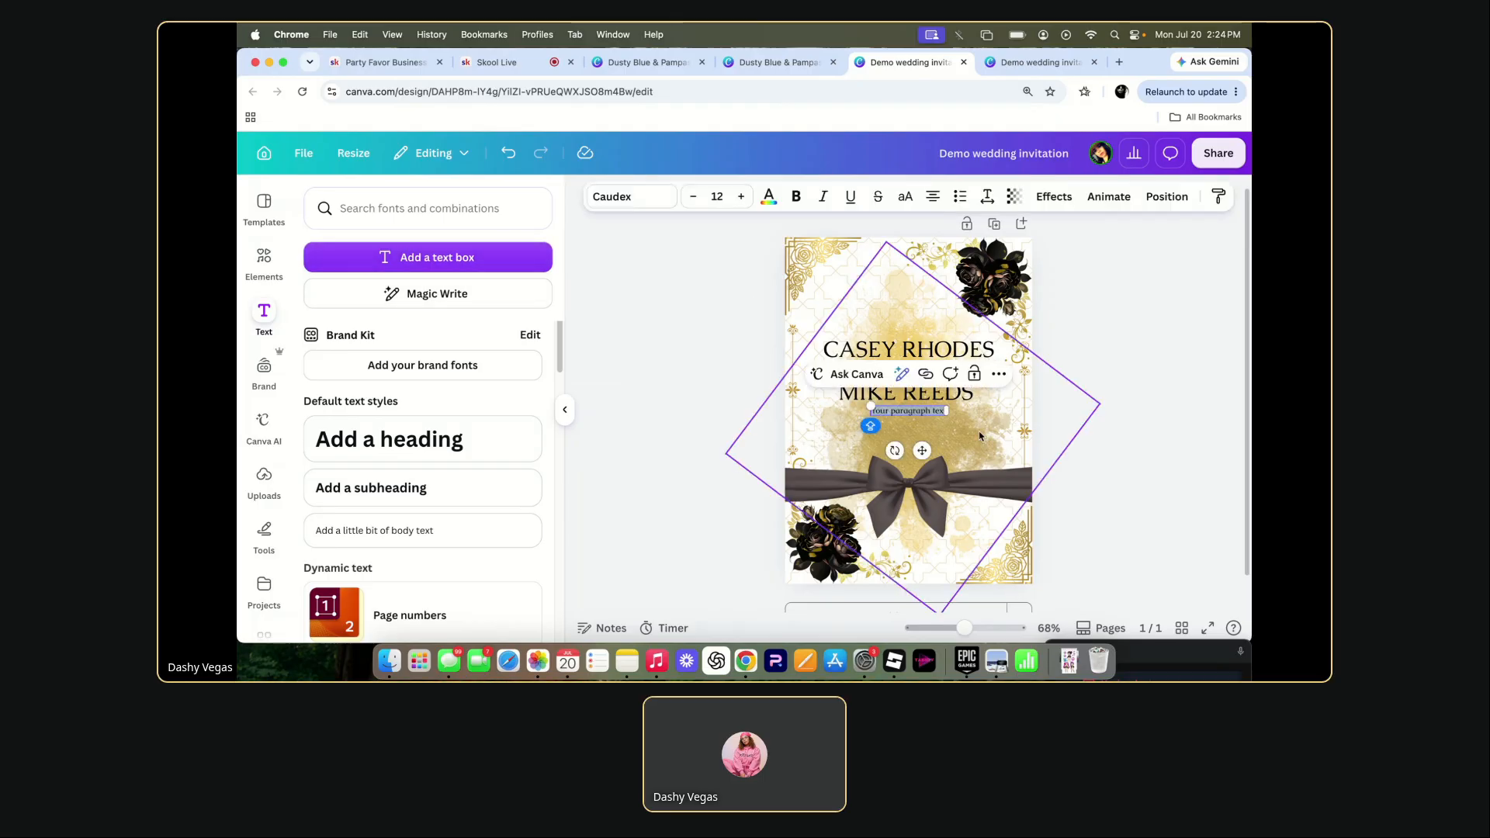
left_click_drag(924, 450, 915, 327)
key("super+v")
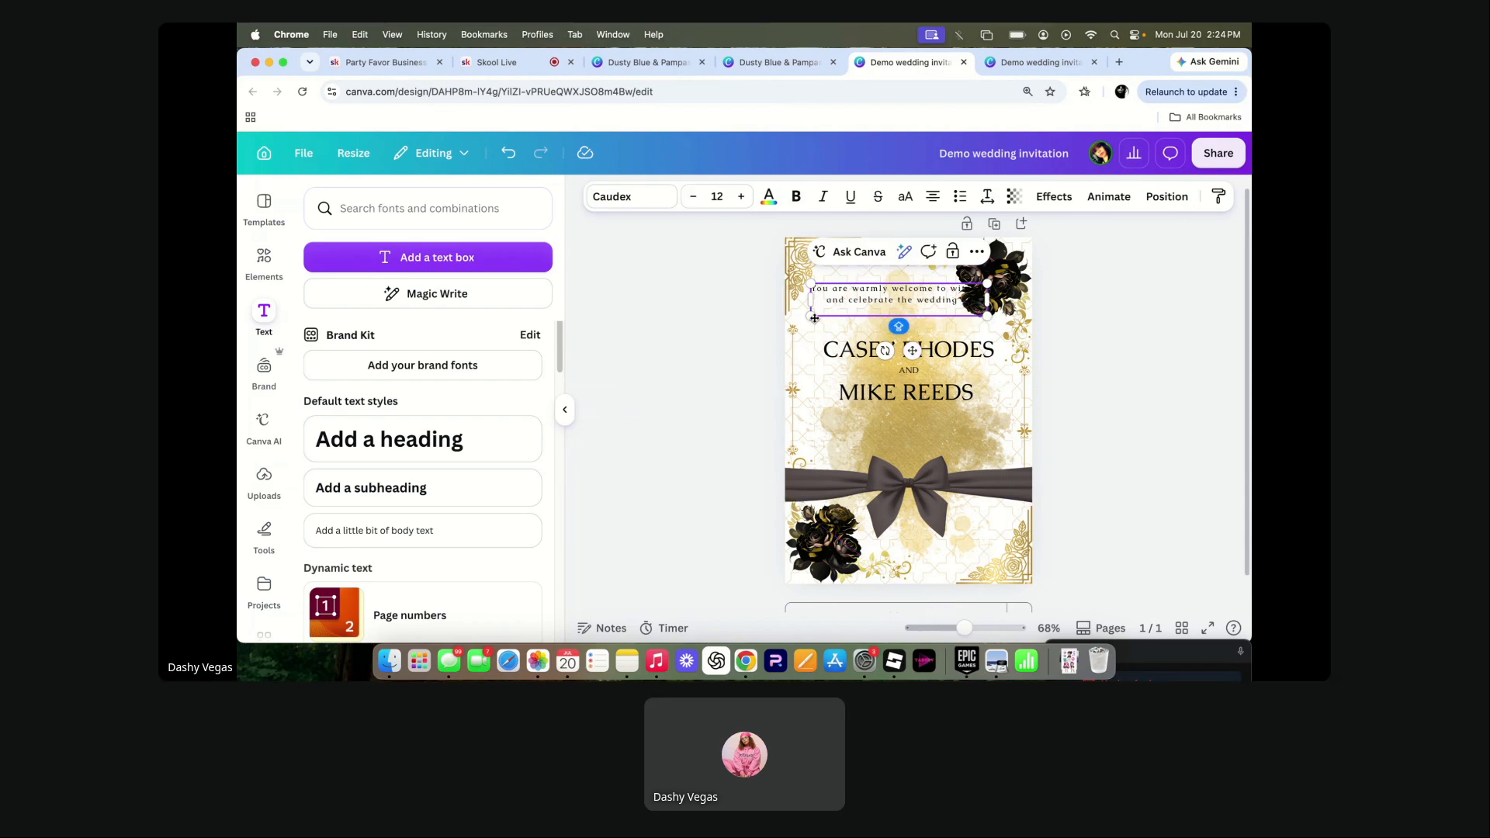
left_click(729, 336)
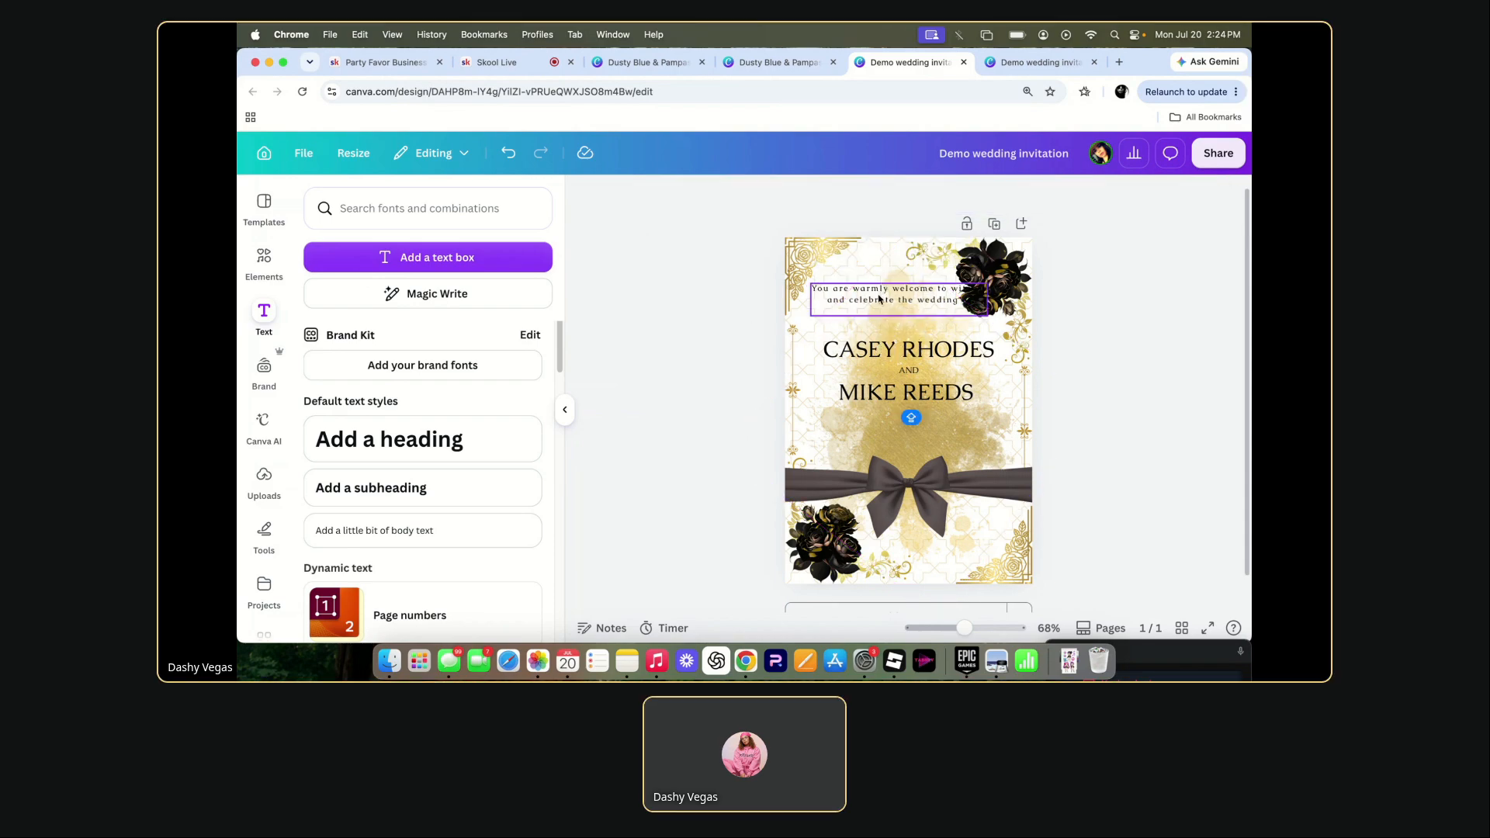
- Scale the welcome text down to size 10.2 and position it directly above the couple's names, clear of the black roses
left_click_drag(880, 298, 836, 297)
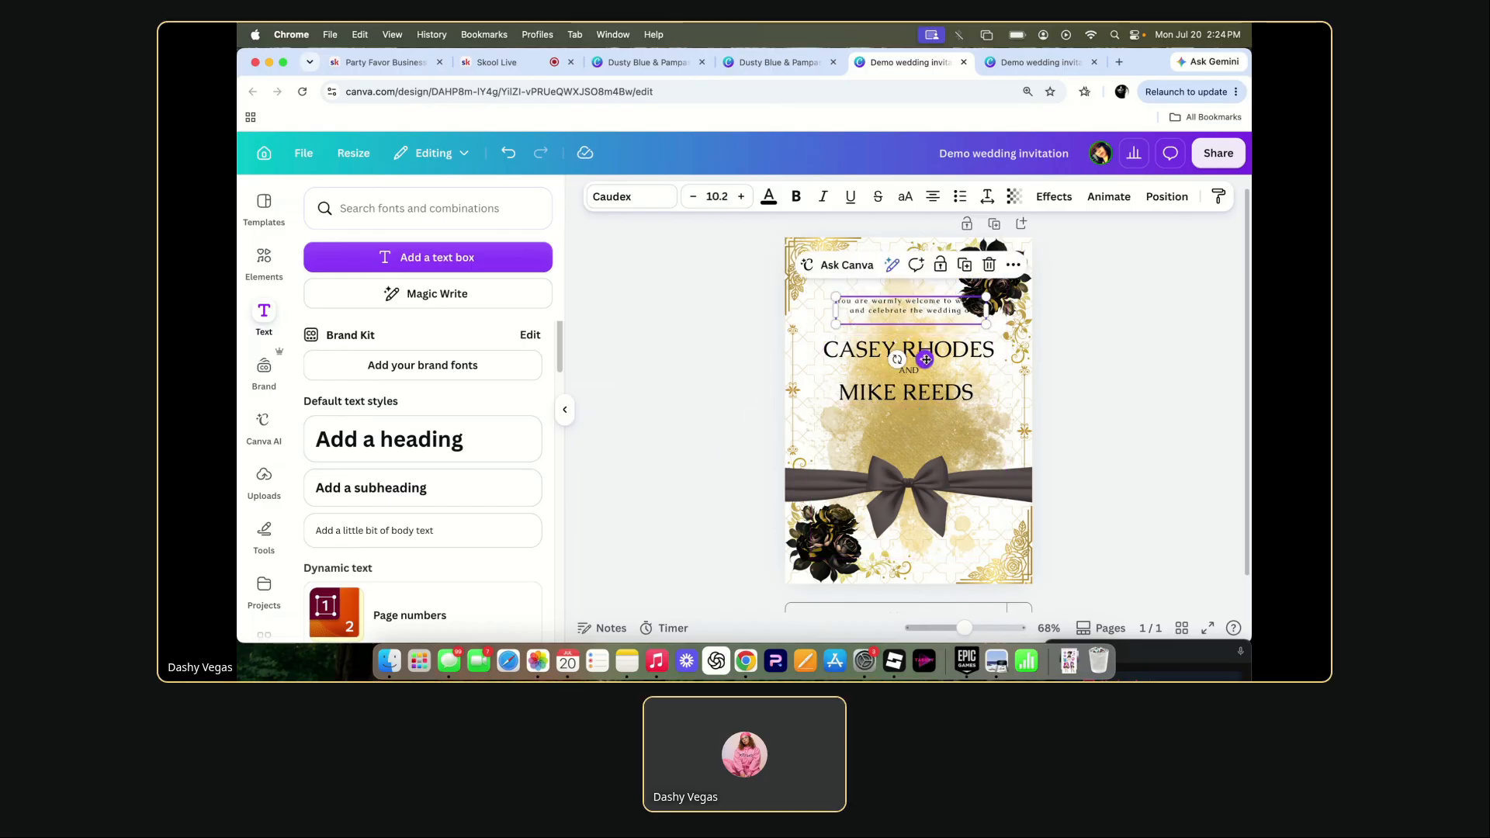
left_click_drag(924, 359, 899, 339)
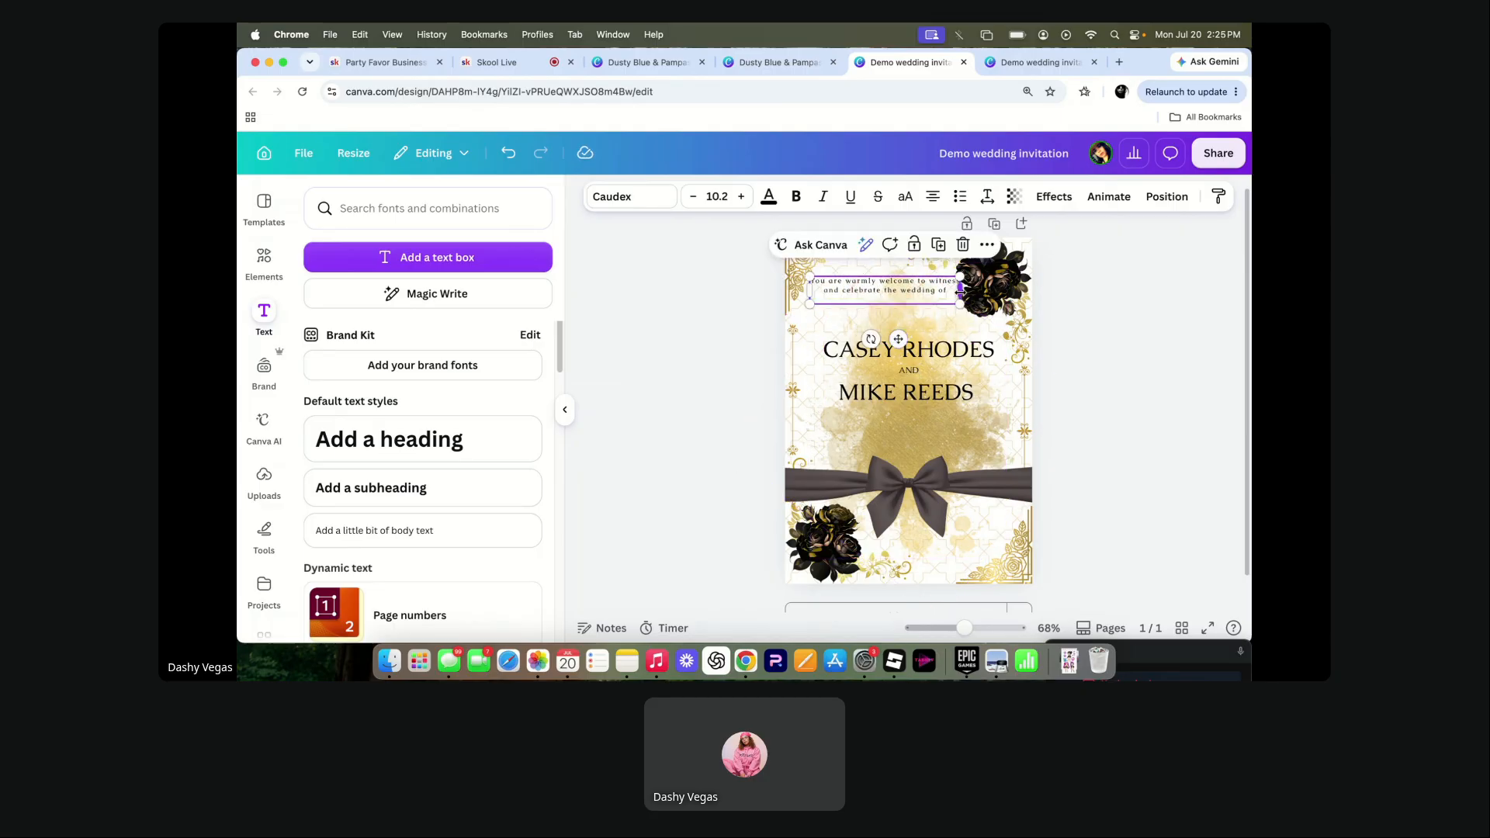
left_click_drag(960, 292, 1012, 310)
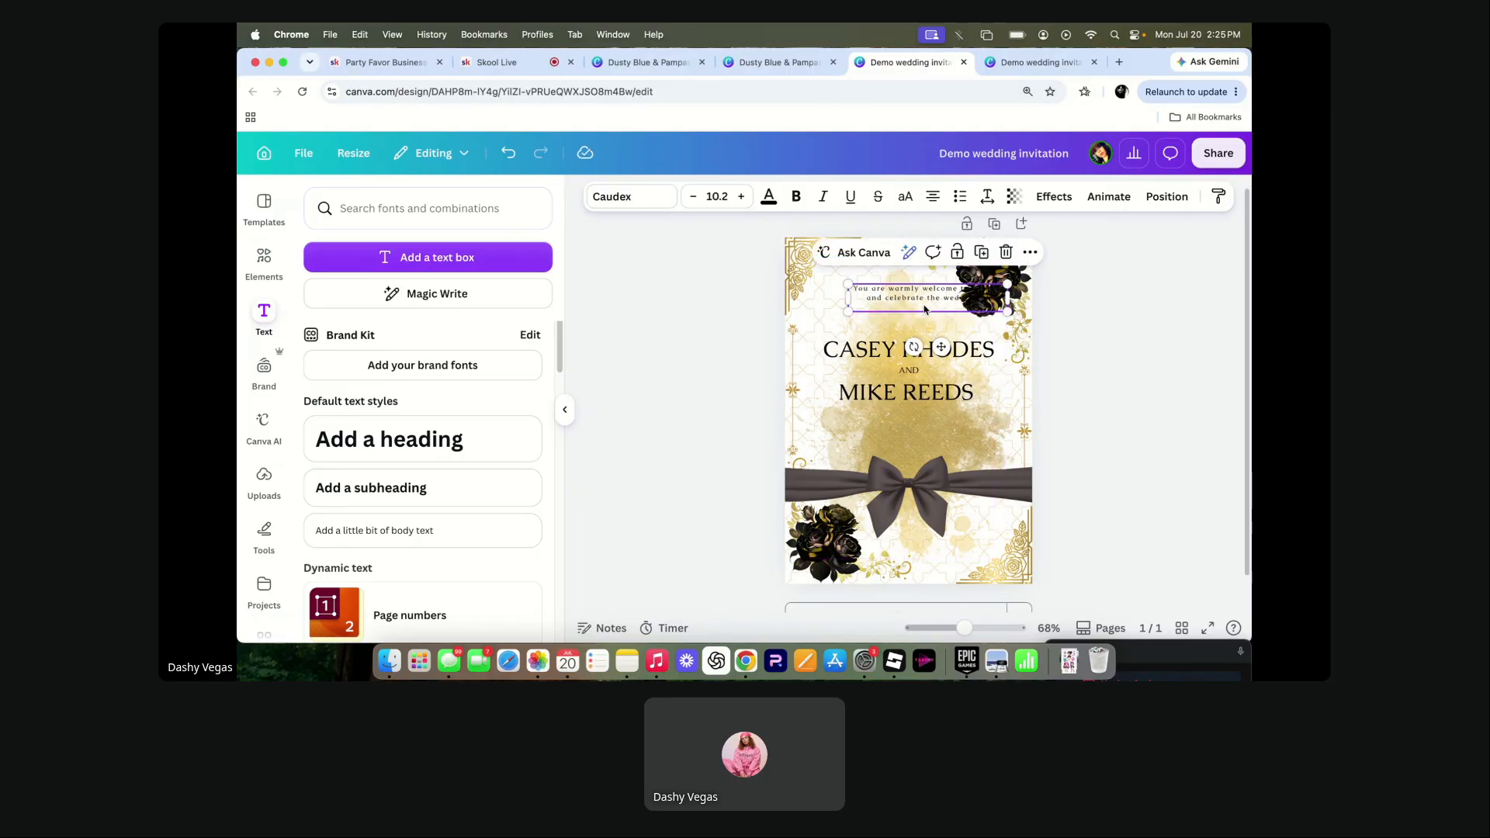
left_click_drag(916, 301, 891, 330)
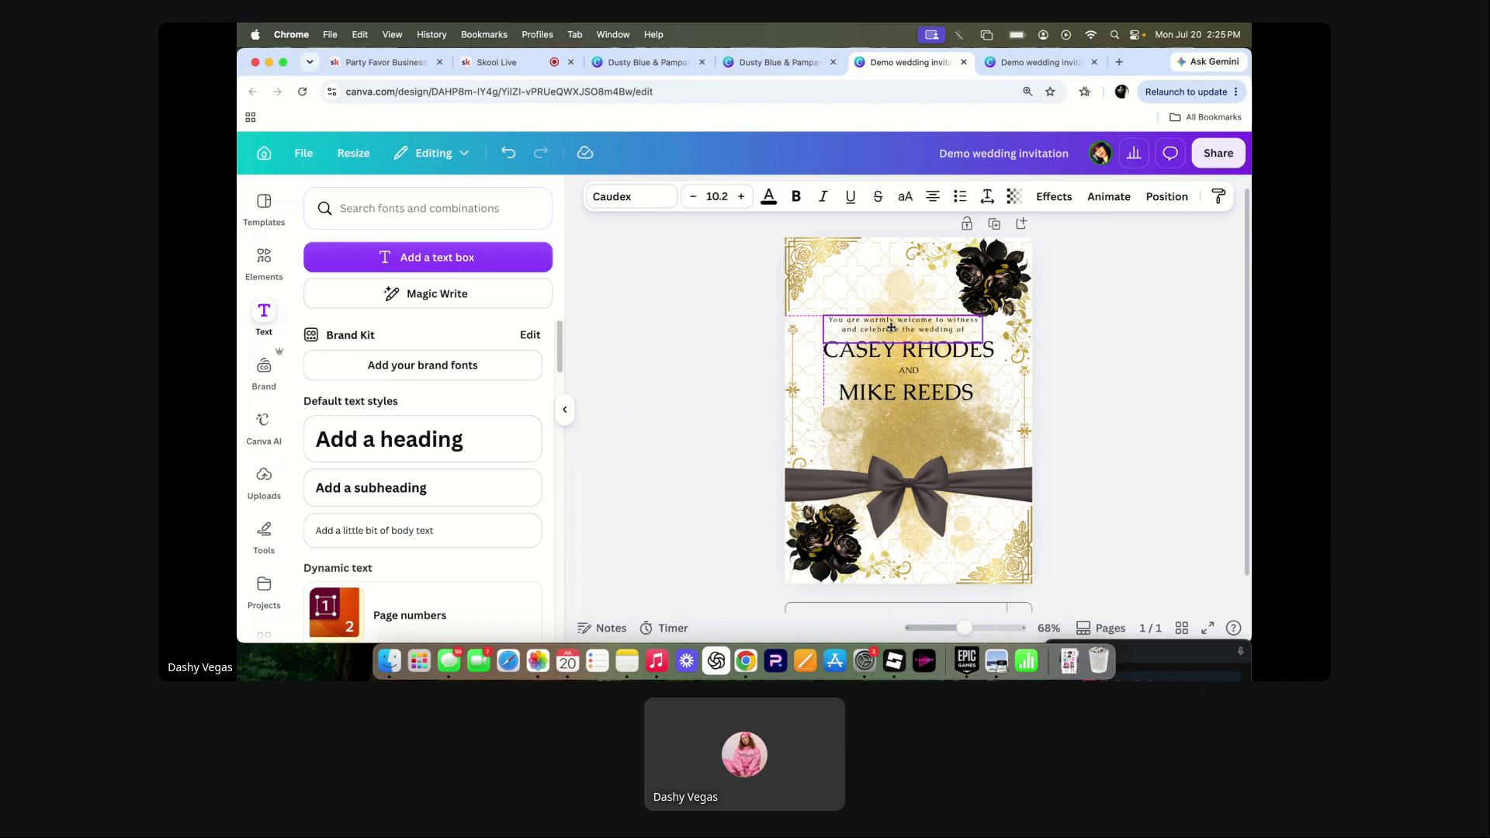
left_click(693, 336)
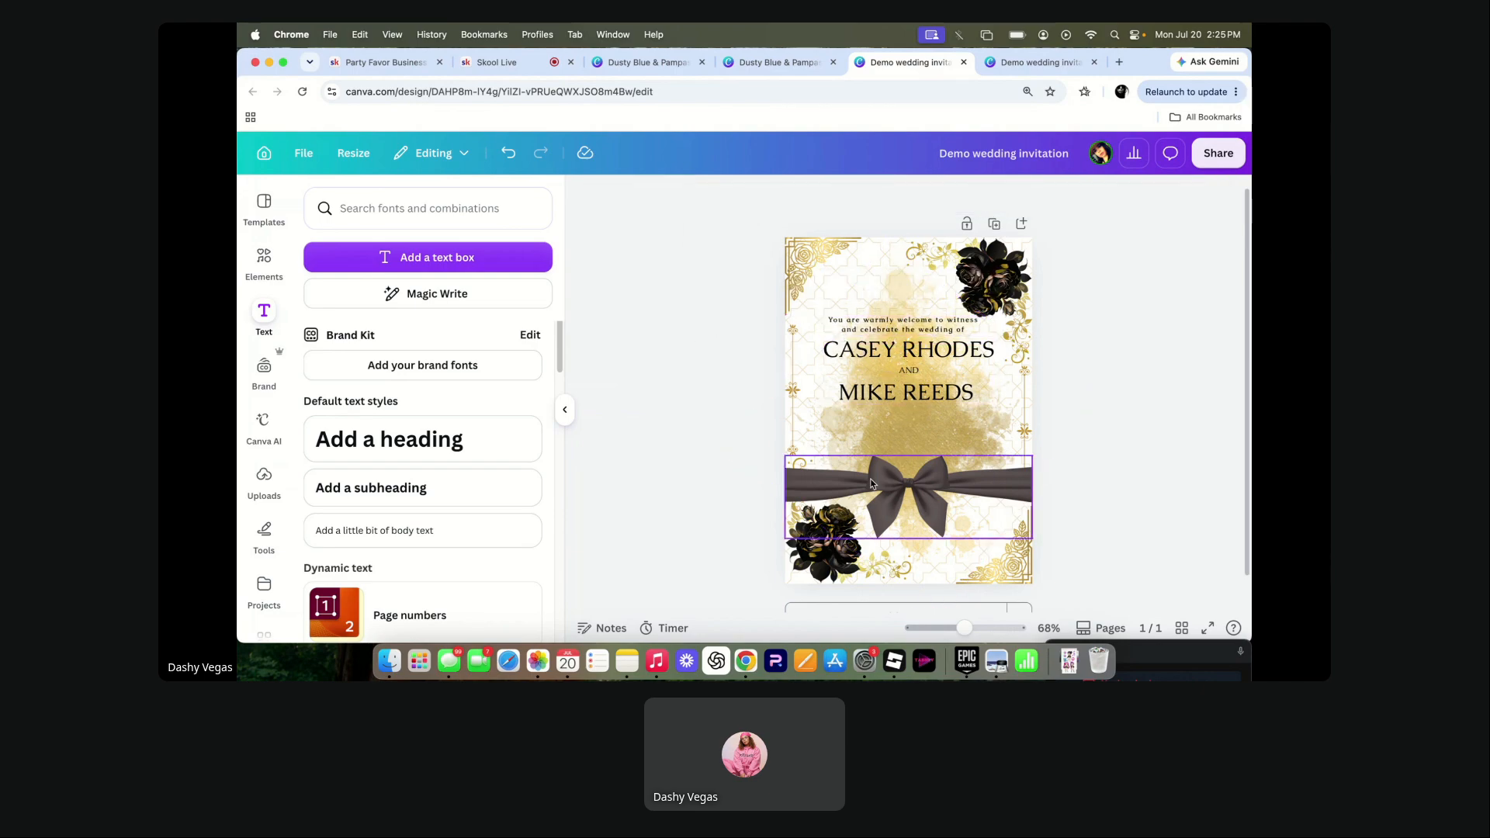
- Move the couple's names lower to leave space below the welcome text, and delete the dark ribbon bow graphic
left_click_drag(898, 390, 900, 412)
mouse_move(909, 486)
left_mouse_down()
mouse_move(899, 408)
mouse_move(898, 547)
mouse_move(891, 470)
mouse_move(904, 473)
left_mouse_up()
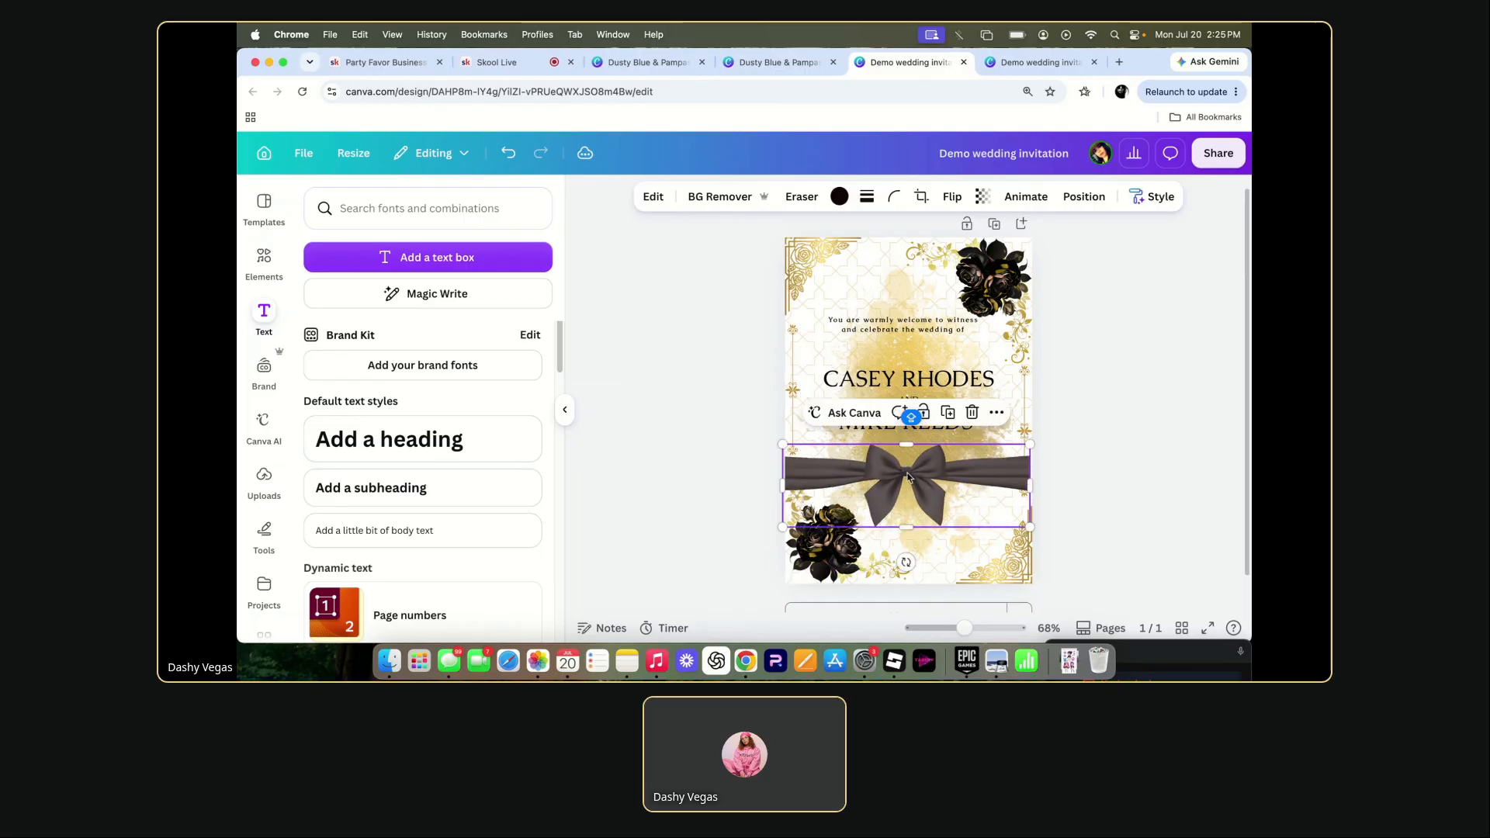
key("Delete")
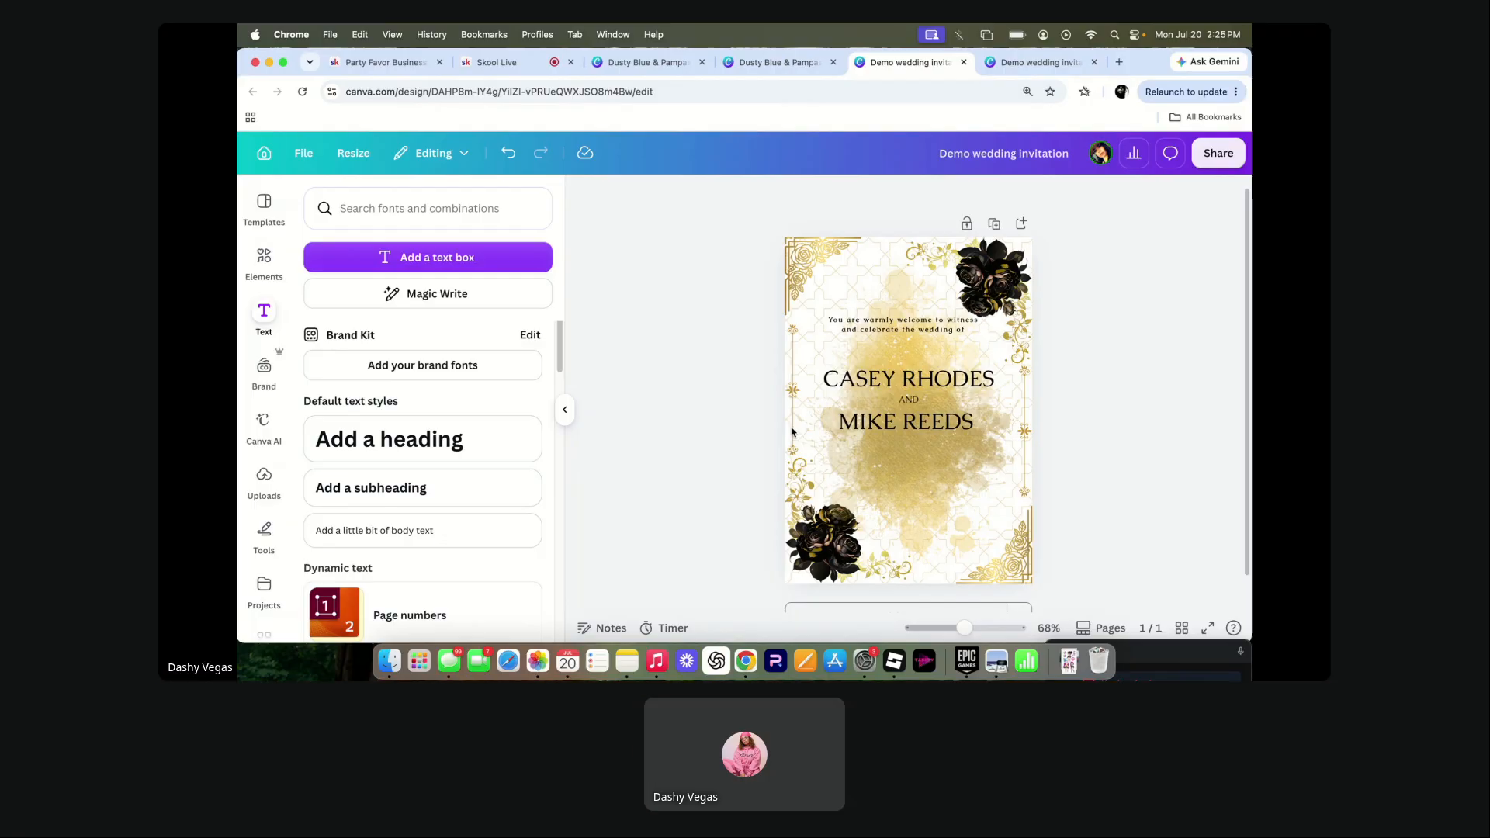
- Copy the wedding date and time text from page 1 of the Dusty Blue & Pampas Collection design
left_click(761, 65)
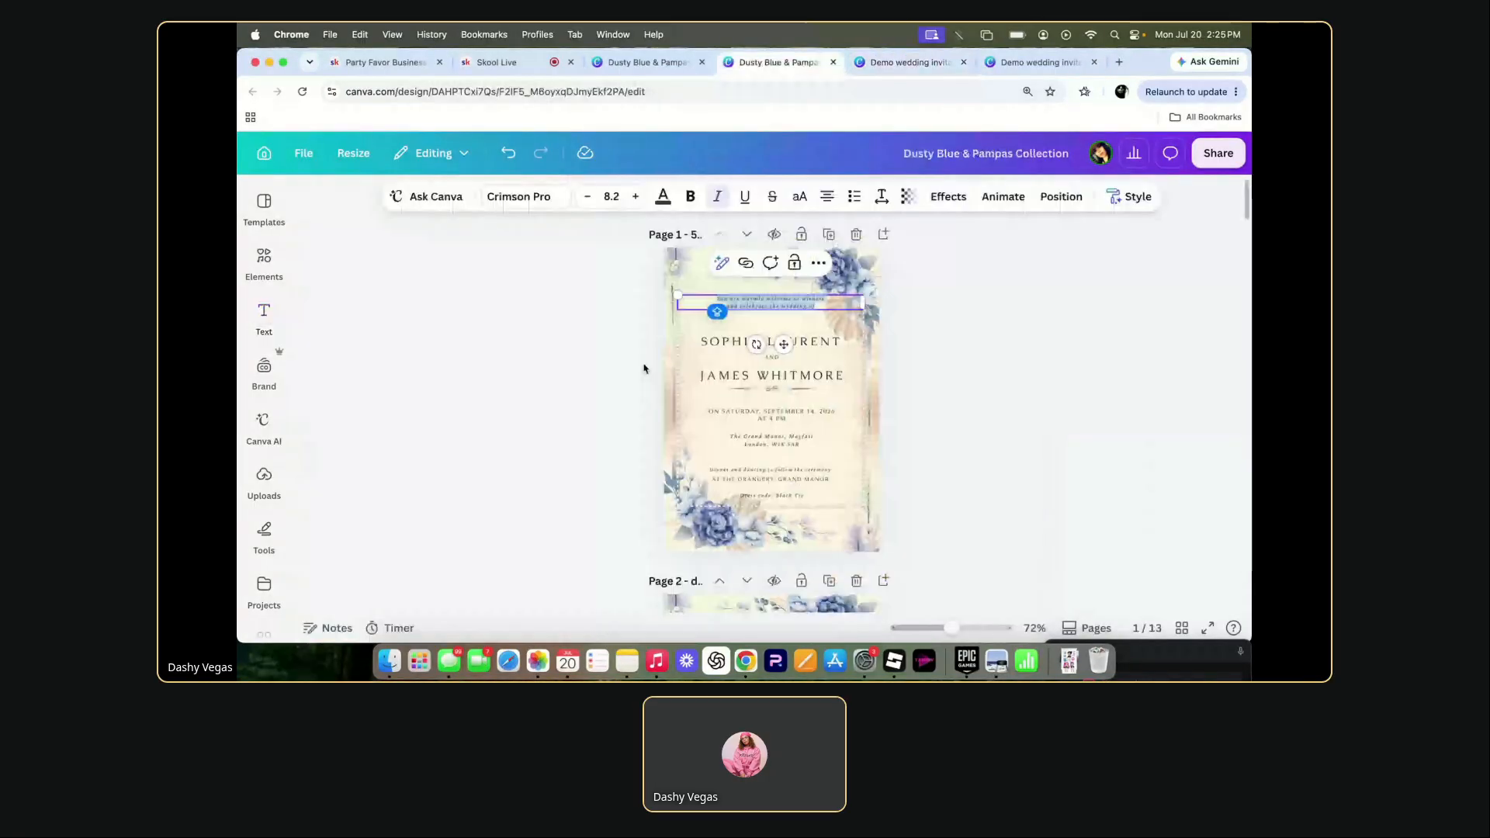
left_click(700, 412)
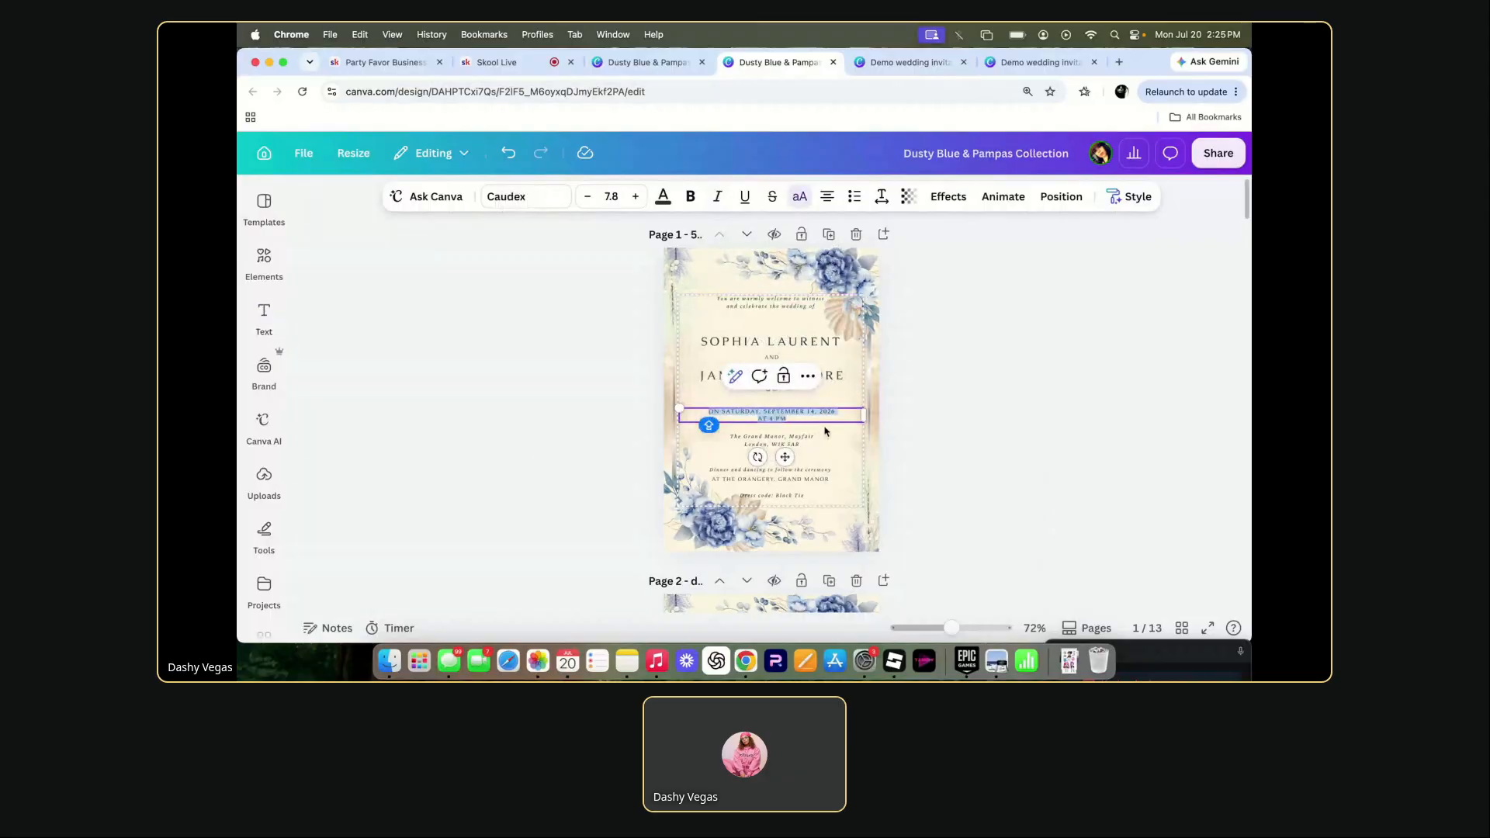
left_click(850, 65)
- Duplicate the welcome text box in the Demo wedding invitation and place the copy beneath the couple's names
left_click(869, 329)
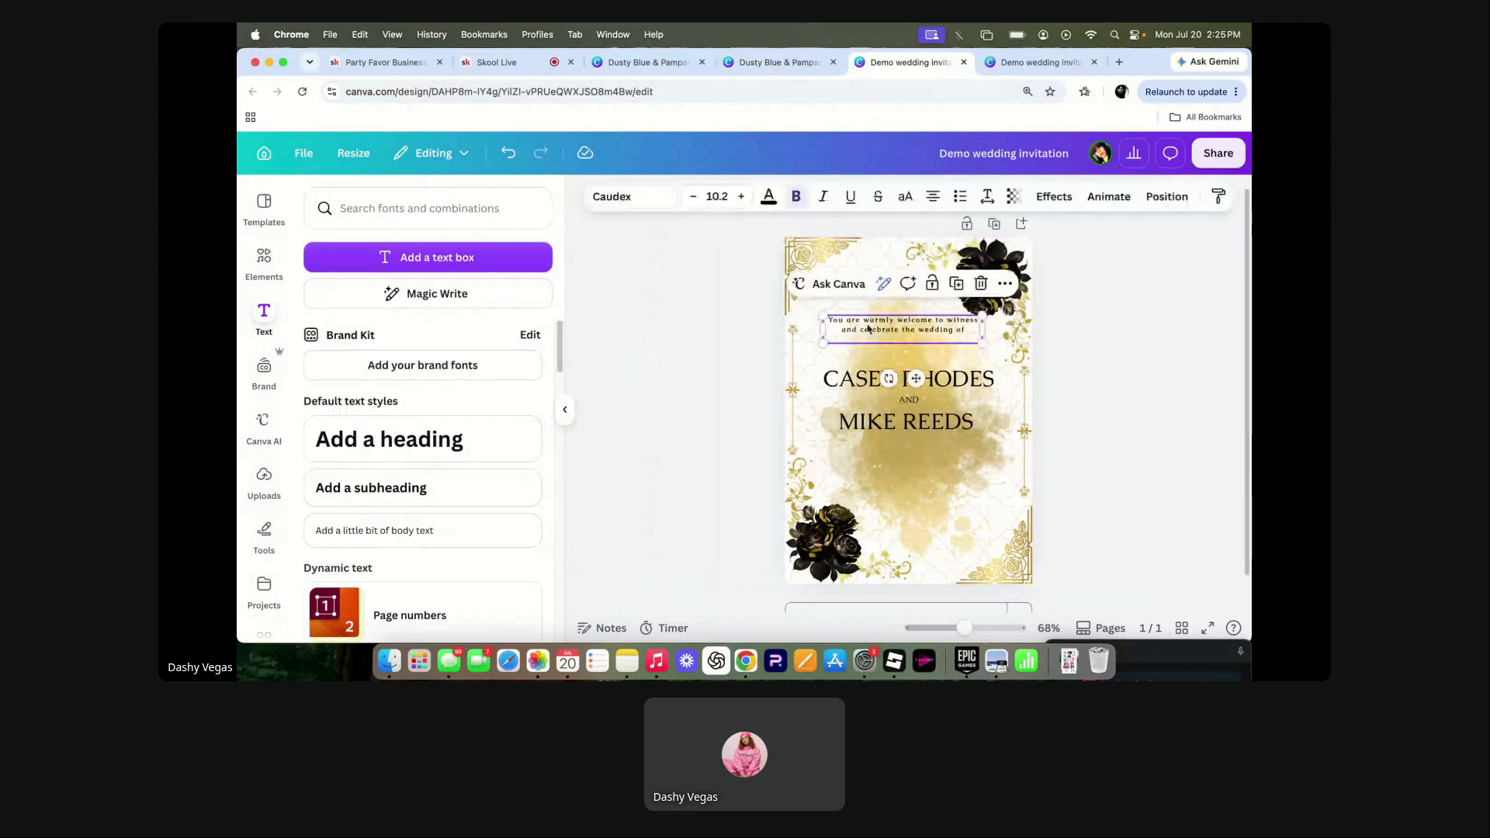
left_click(956, 284)
left_click_drag(910, 342, 914, 468)
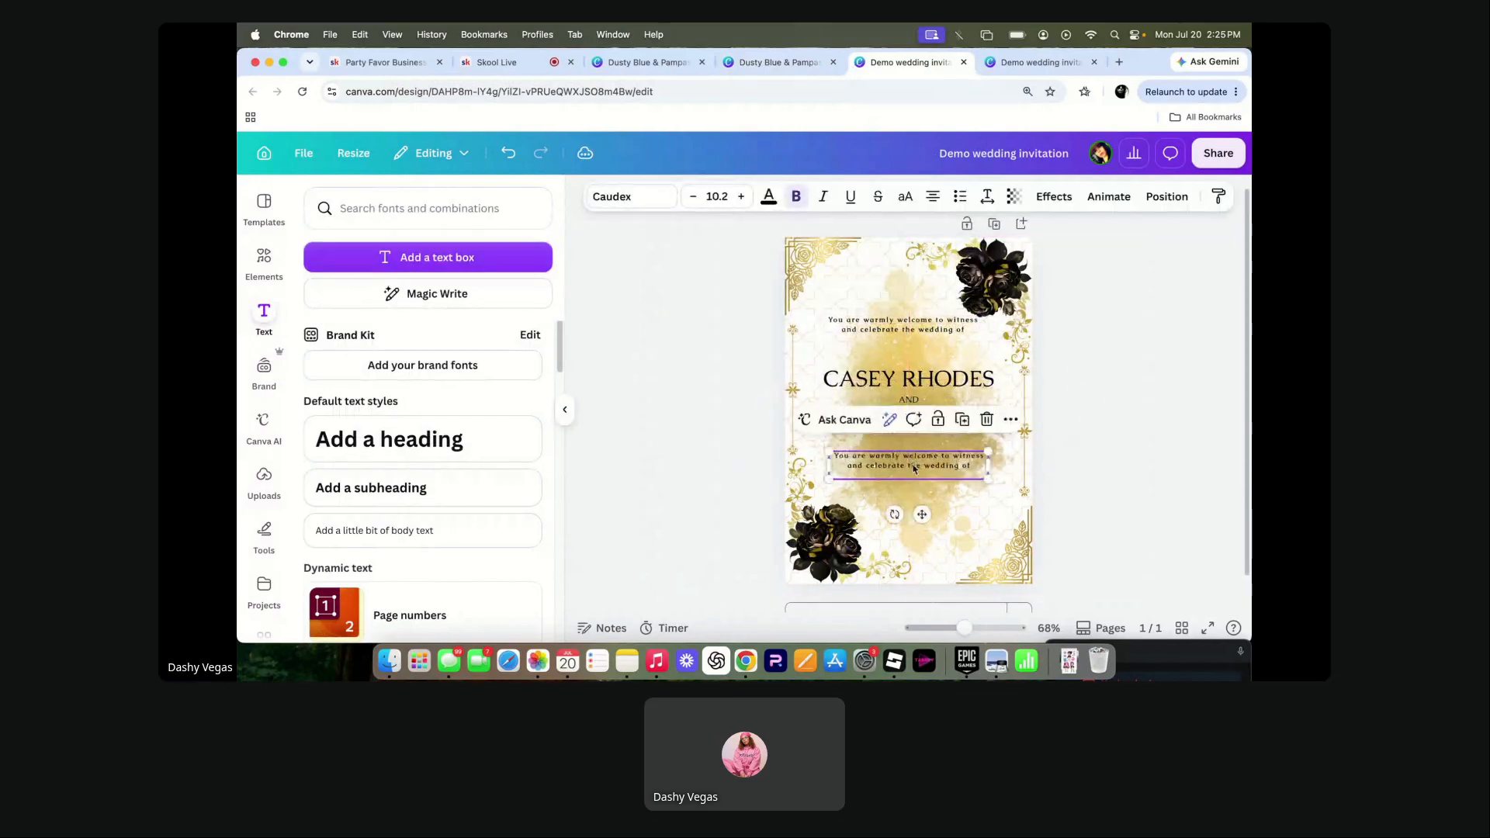
- Replace the duplicated text with "ON SATURDAY, September 14, 2026 AT 4 PM" and shift it slightly lower
double_click(914, 468)
type("ON SATURDAY, September 14, 2026 AT 4 PM")
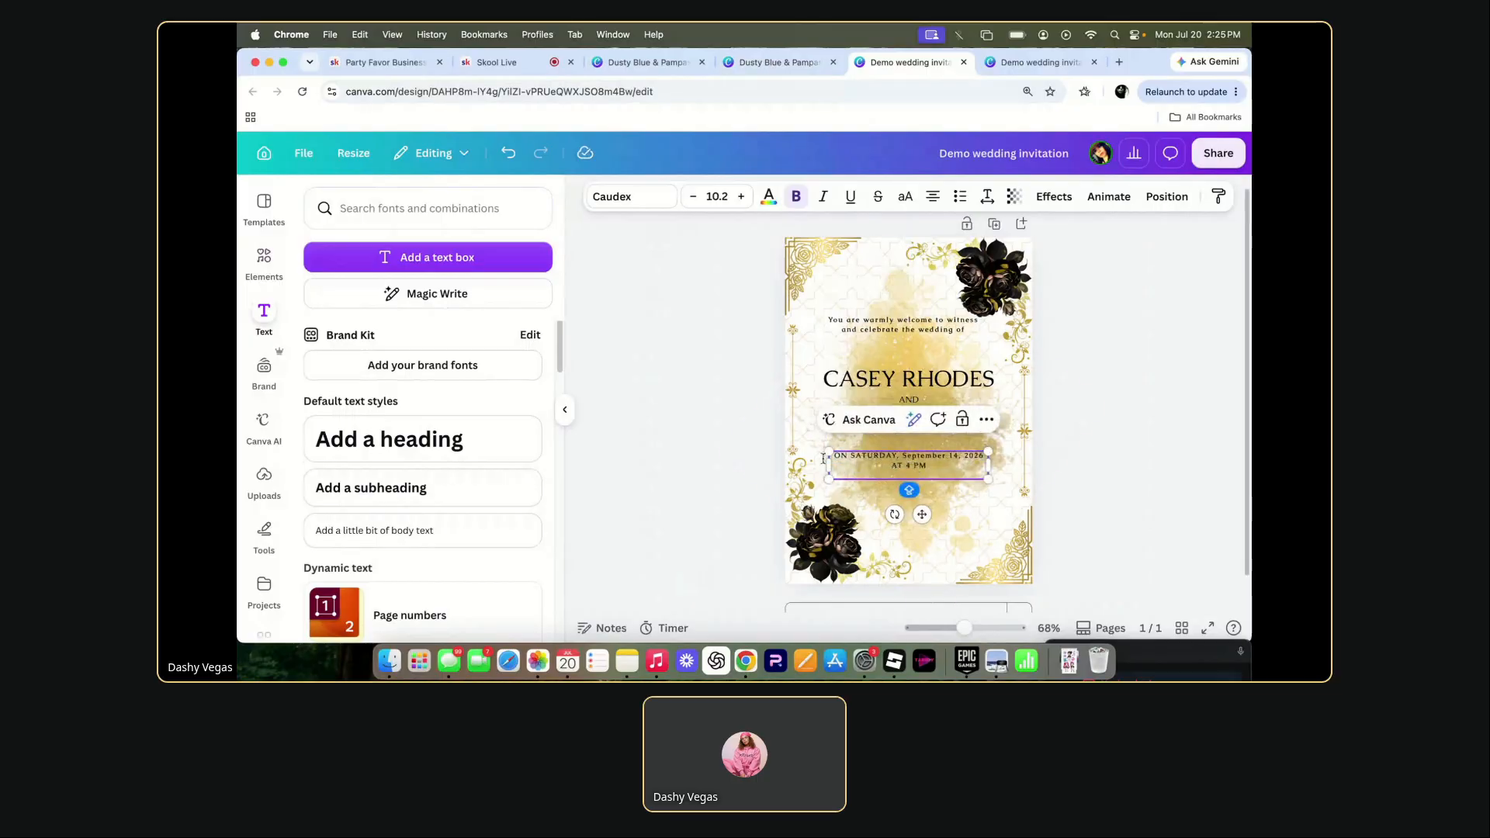
left_click(774, 470)
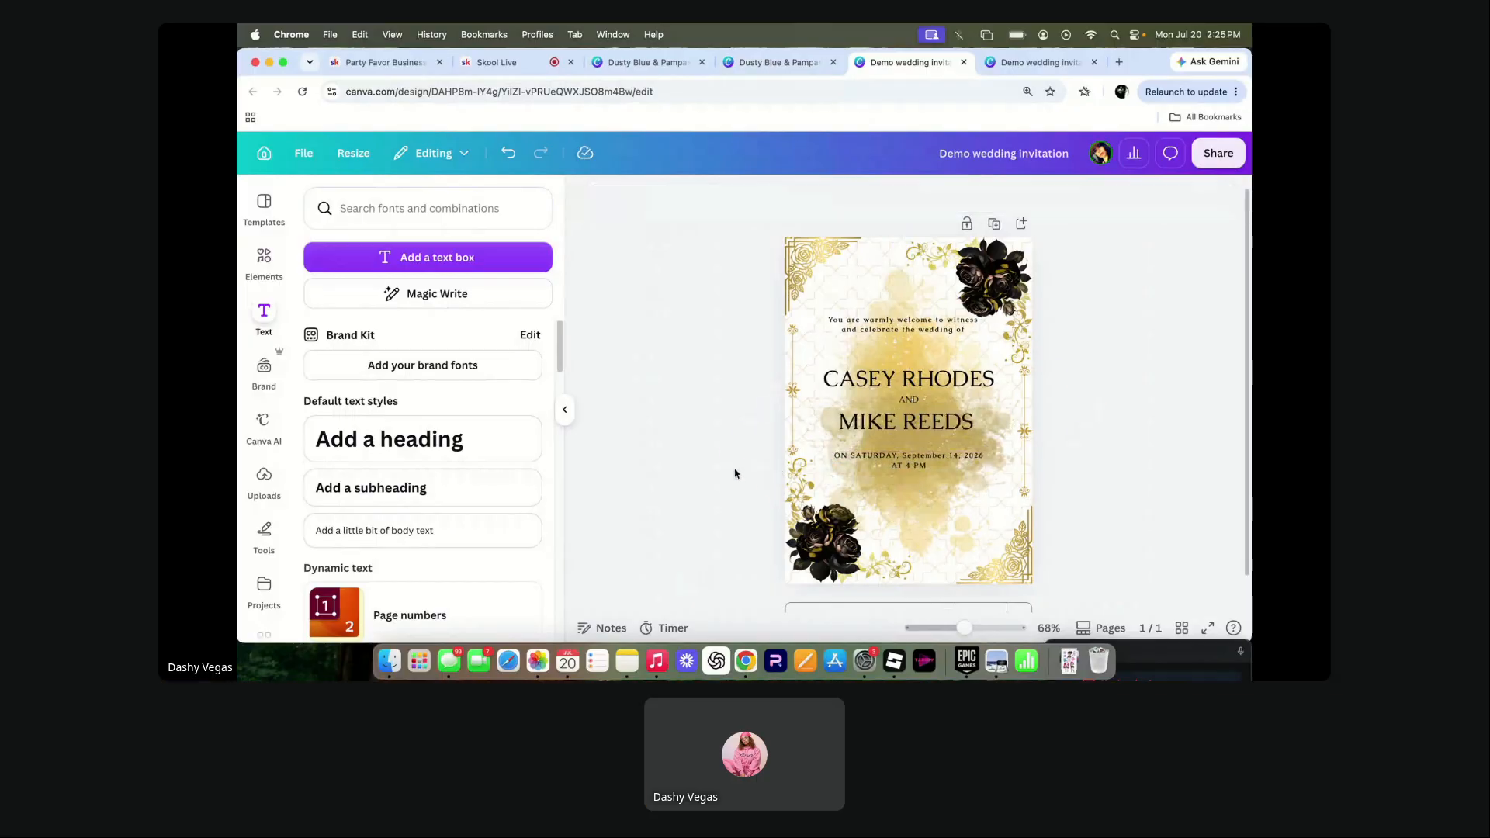
left_click(905, 483)
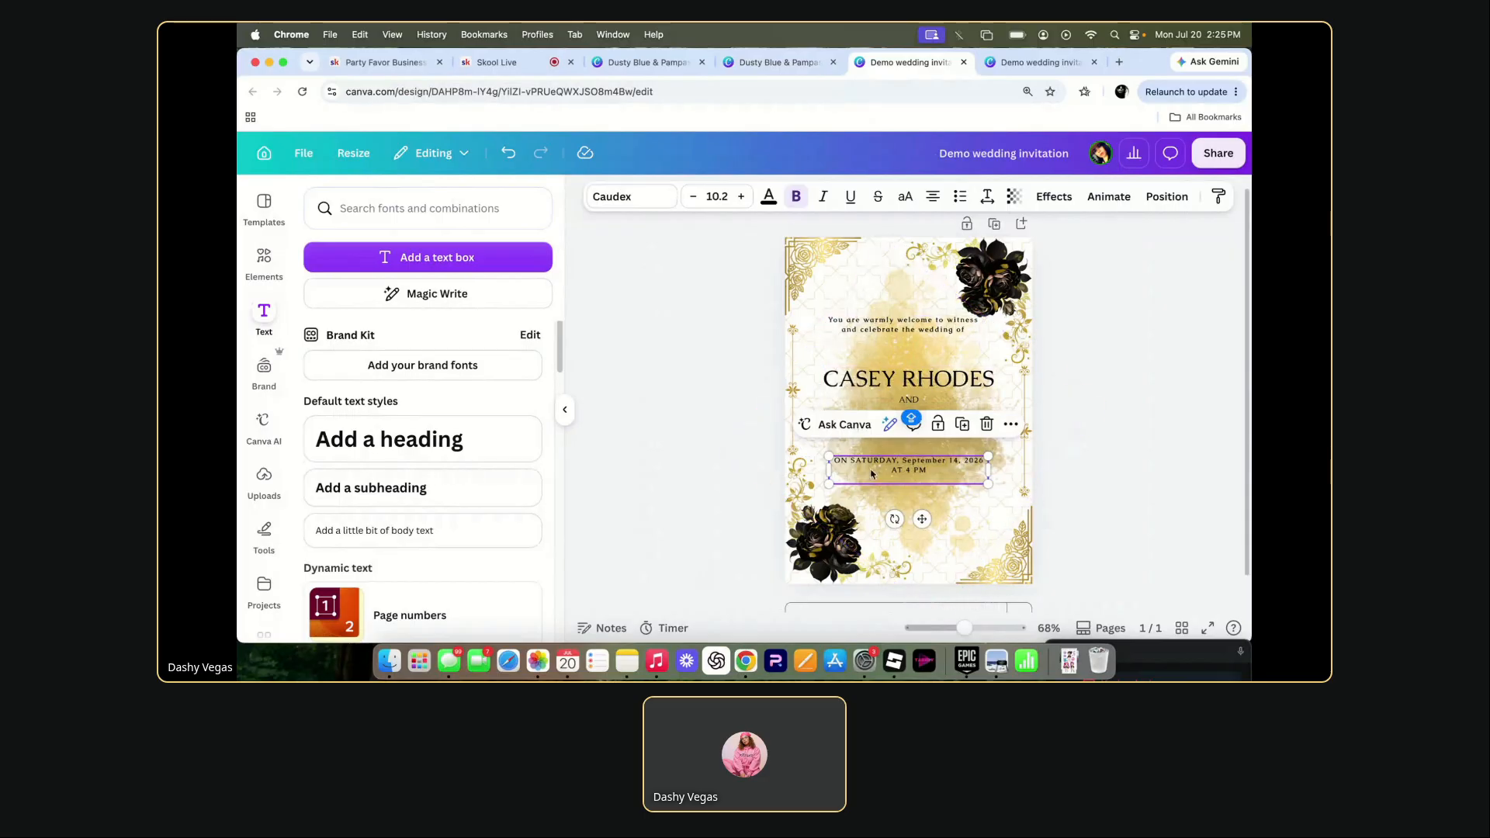
left_click(648, 490)
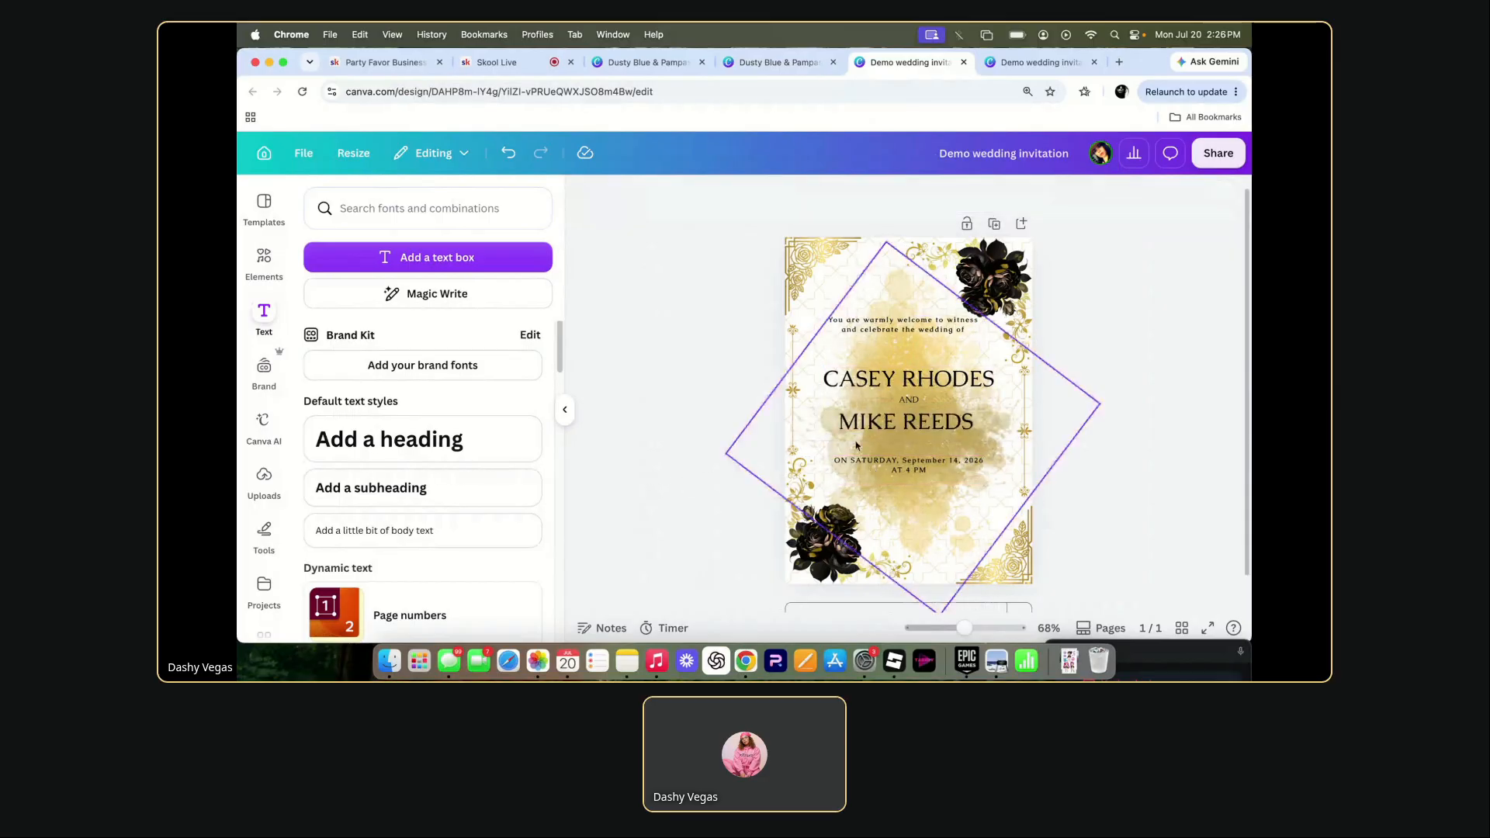
left_click(898, 465)
left_click(741, 424)
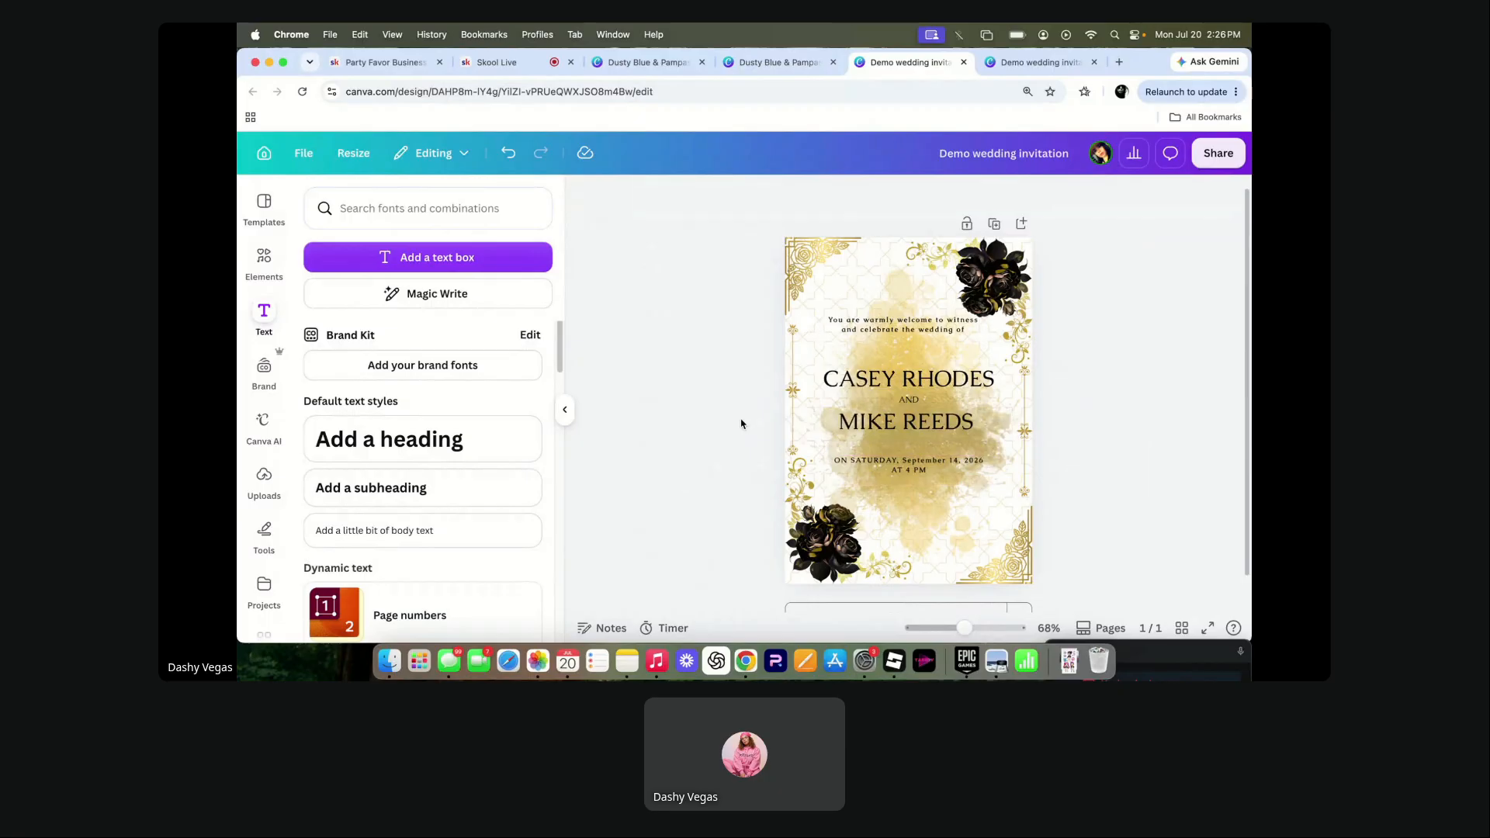
- Copy the venue name and address text from the Dusty Blue & Pampas Collection design and return to the Demo wedding invitation
left_click(765, 62)
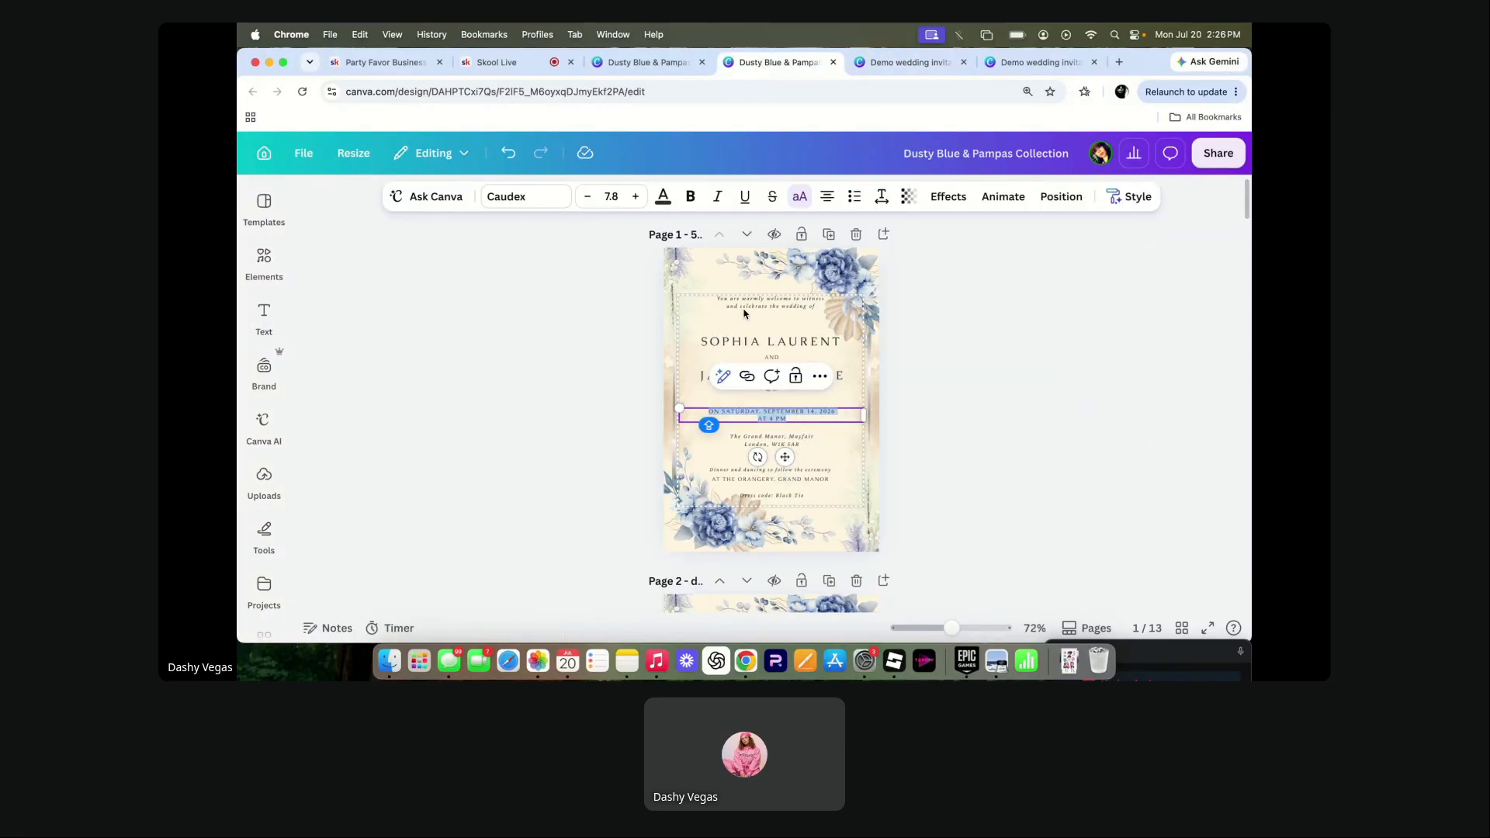
left_click(743, 443)
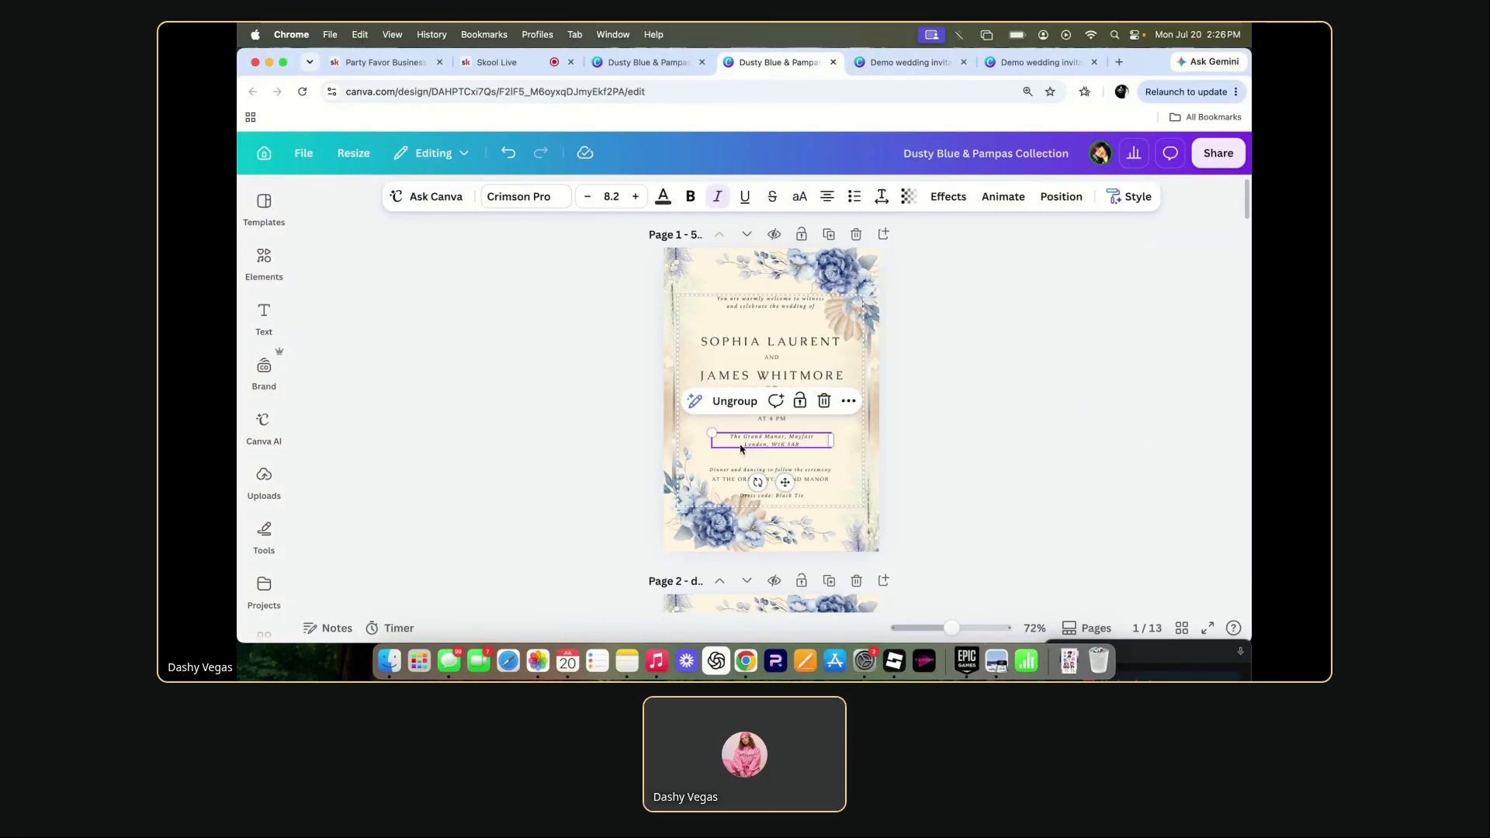
left_click(727, 440)
key("super+c")
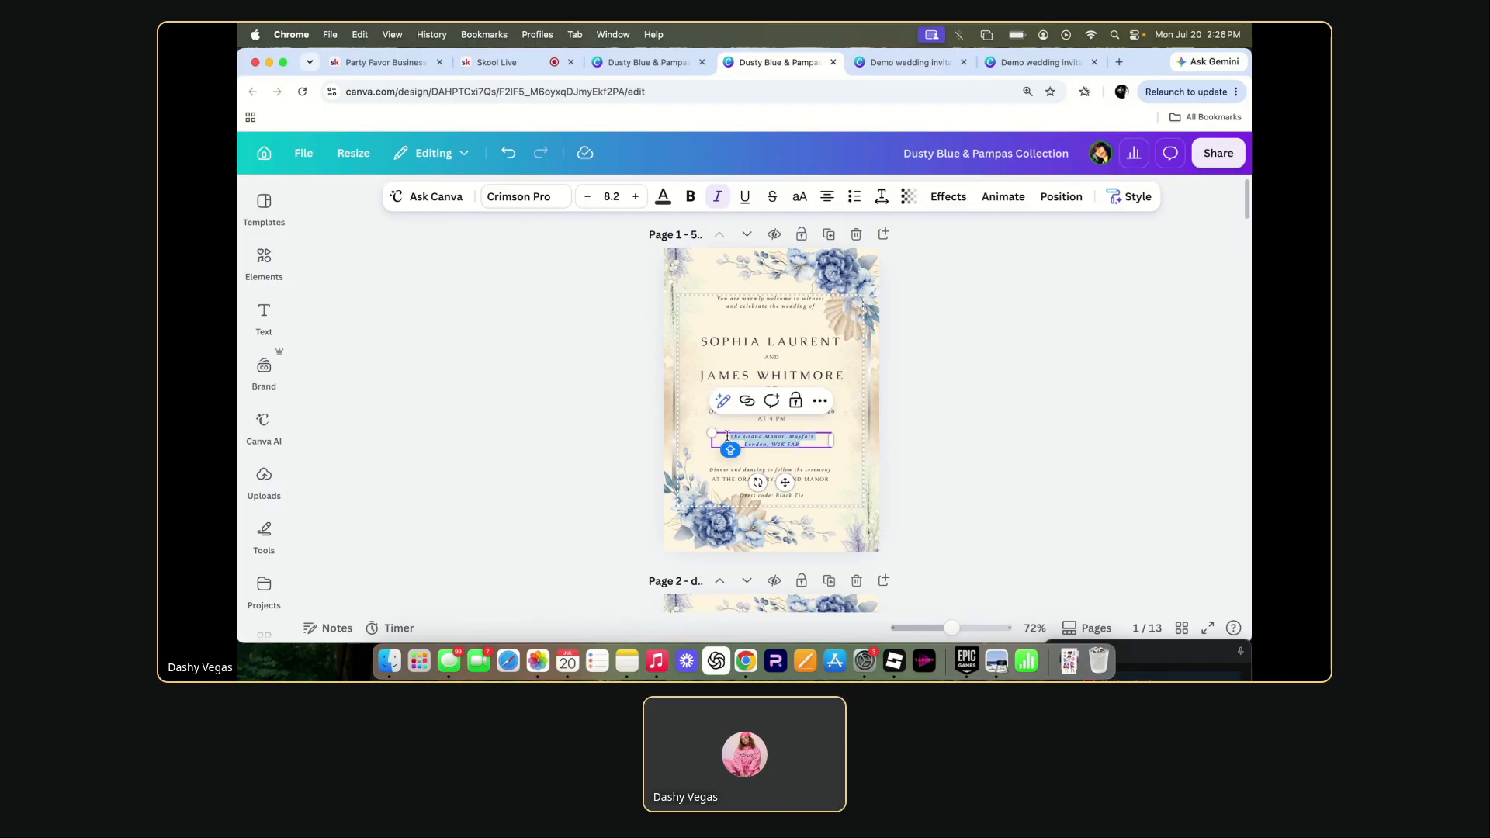
left_click(646, 62)
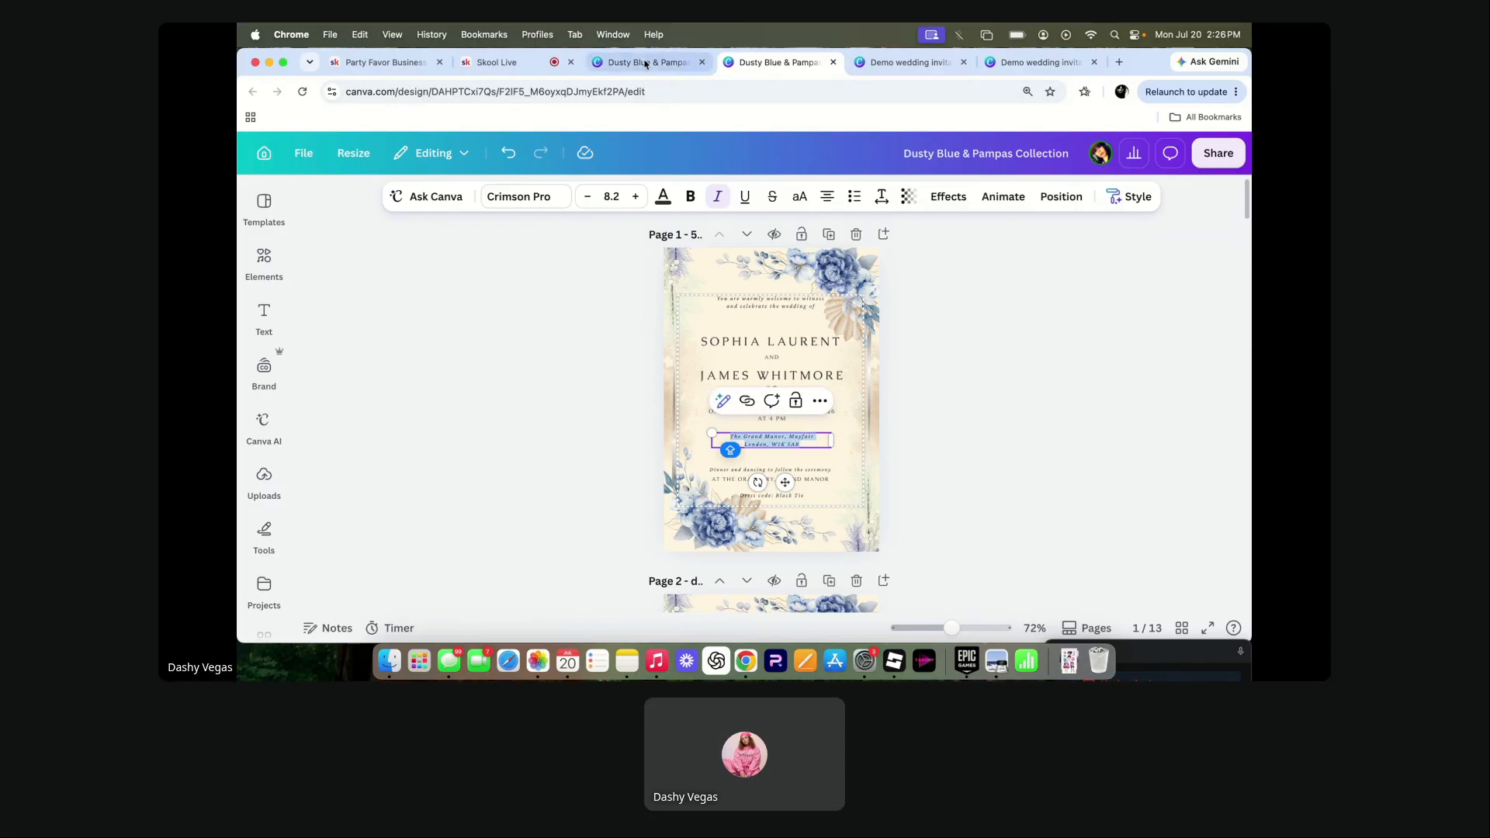
left_click(889, 63)
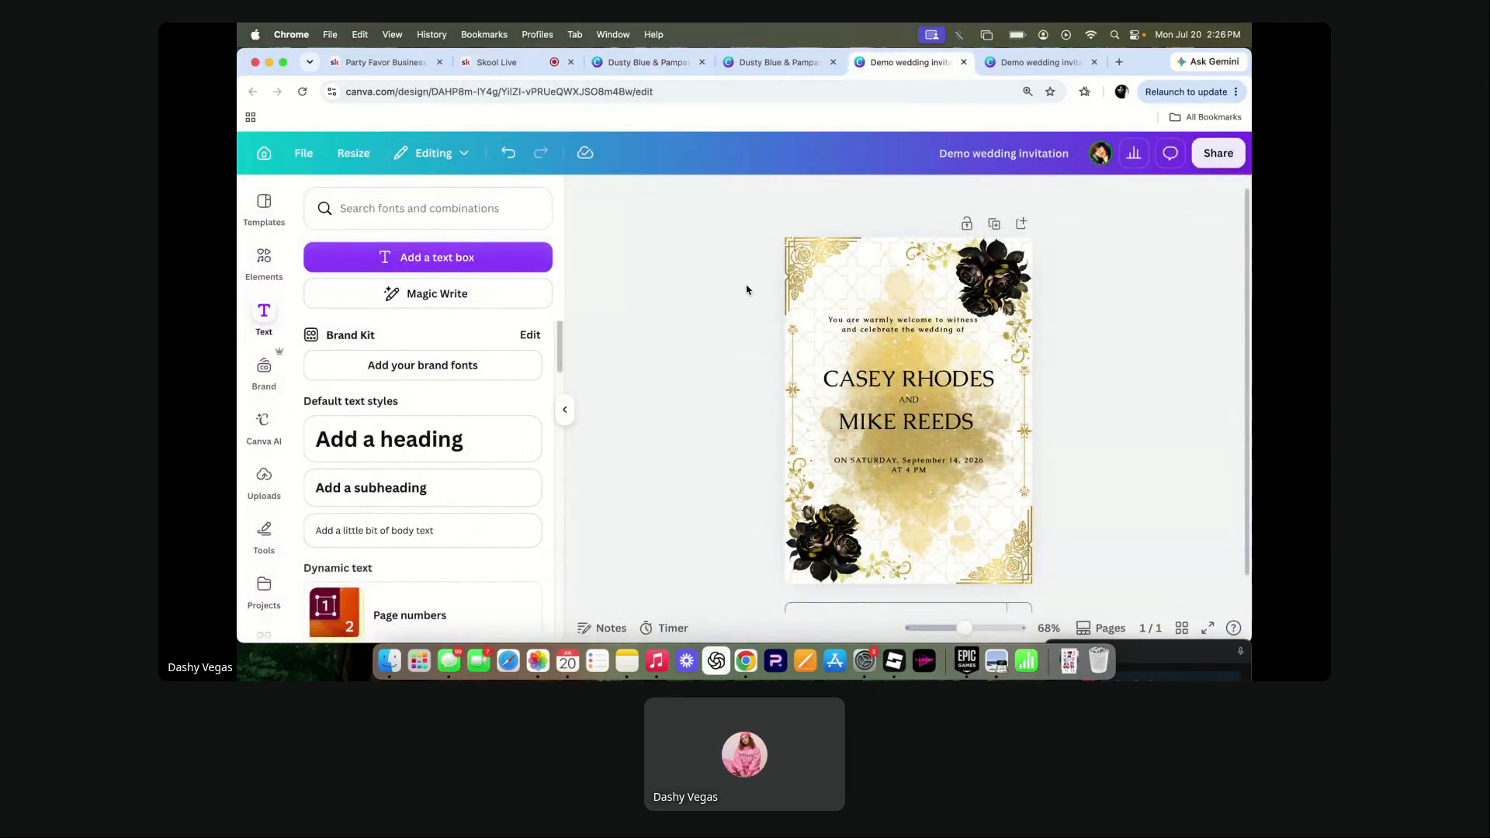
- Duplicate the date and time text box, place the copy below it, and replace its text with the copied venue name and address
left_click(931, 465)
left_click_drag(934, 470, 907, 511)
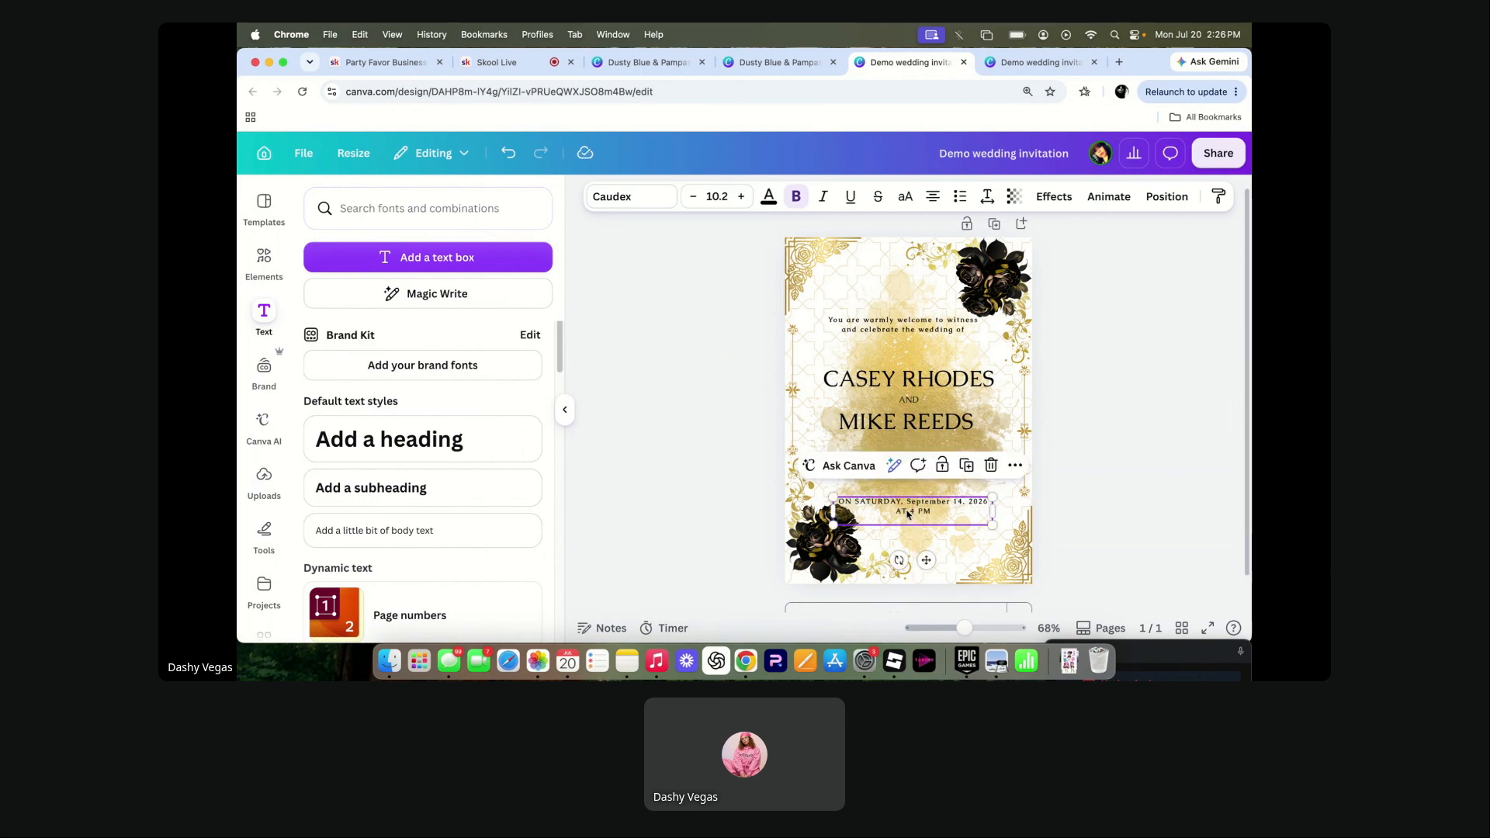
double_click(906, 512)
key("super+v")
left_click(740, 524)
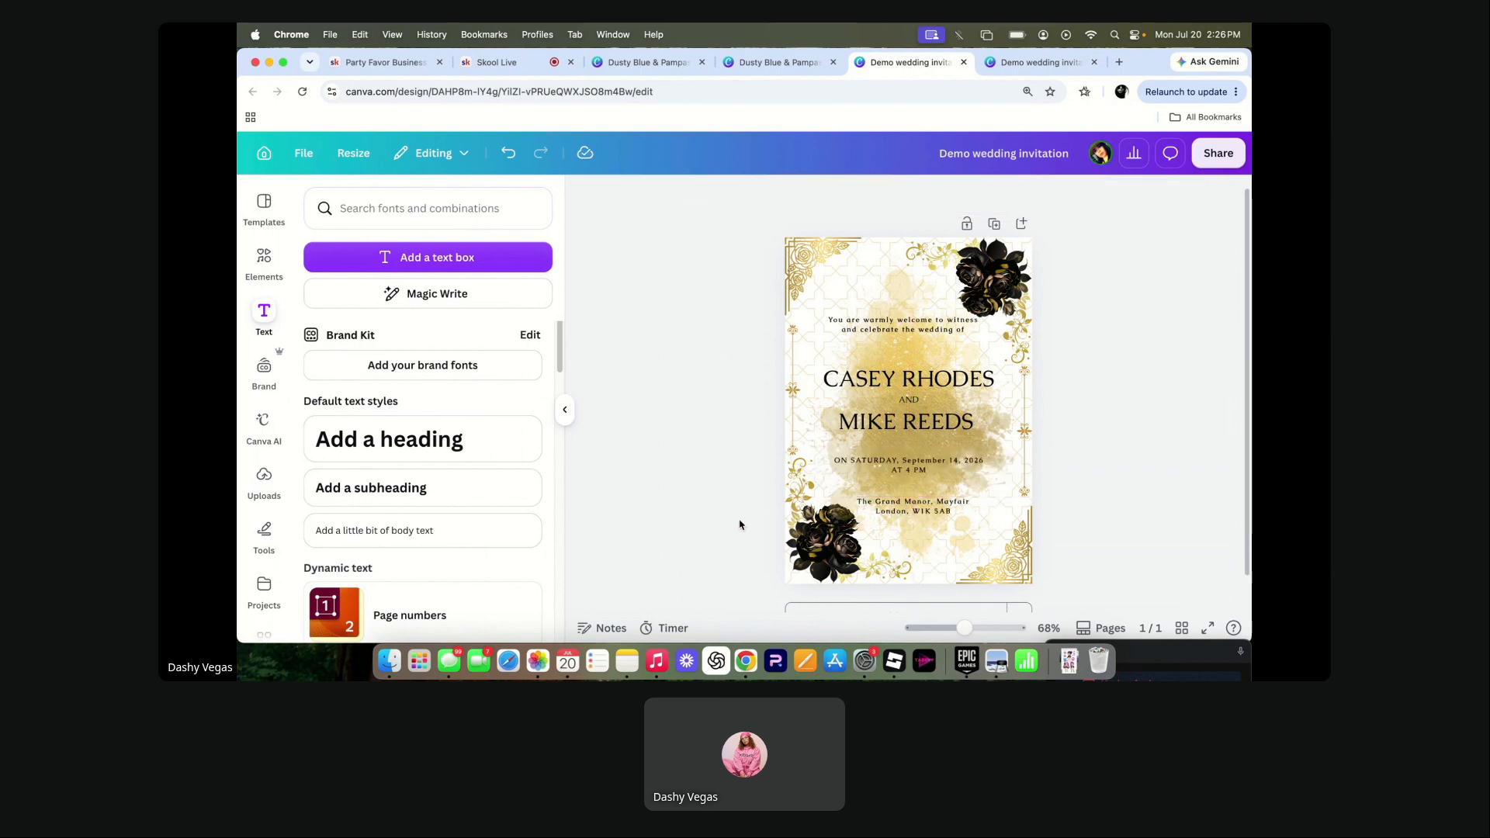
left_click_drag(935, 513, 931, 510)
left_click(679, 543)
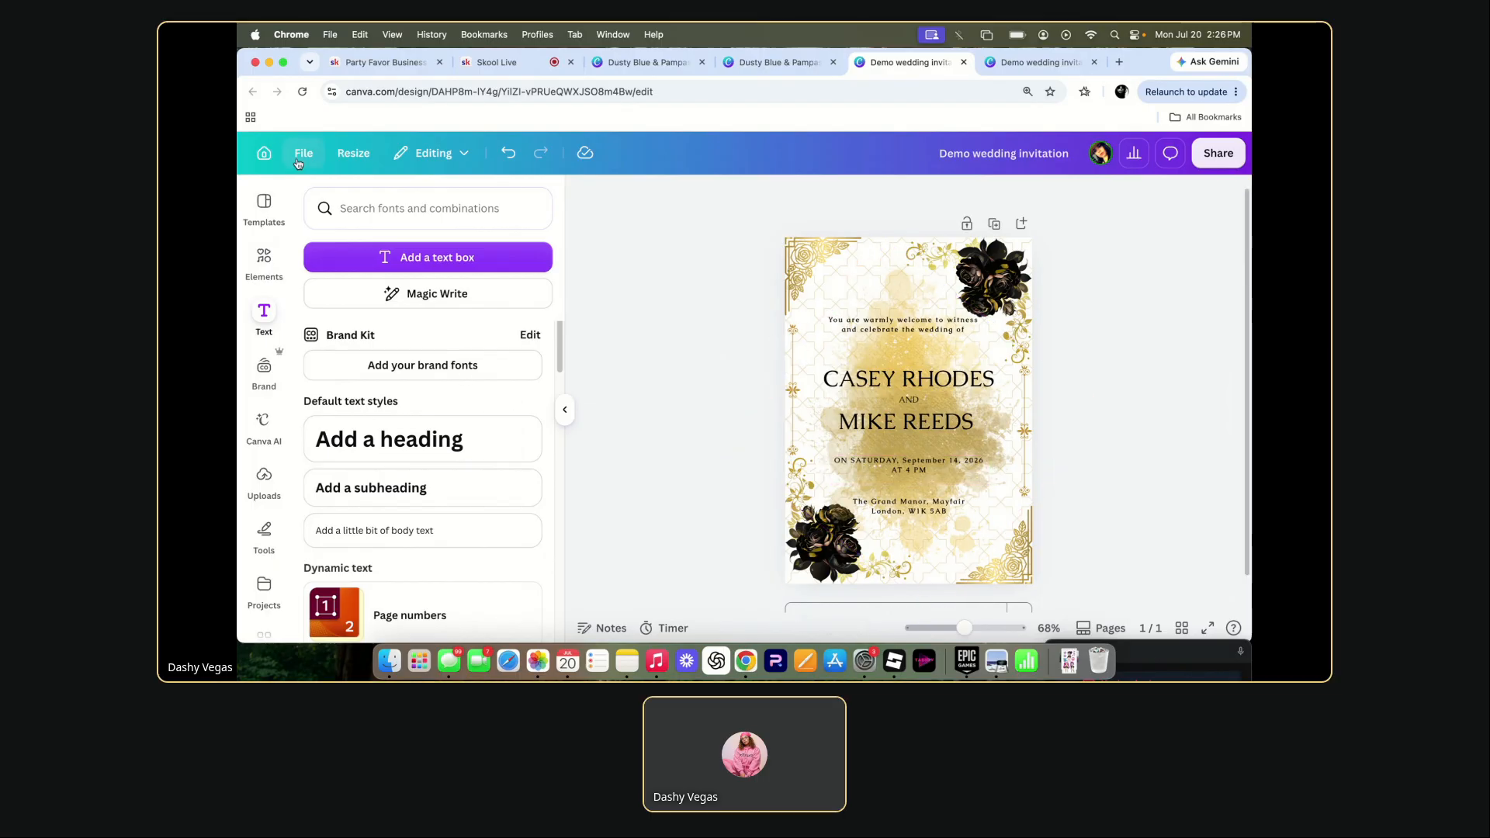
- Search the graphic elements for "METALLIC BLACK"
left_click(240, 267)
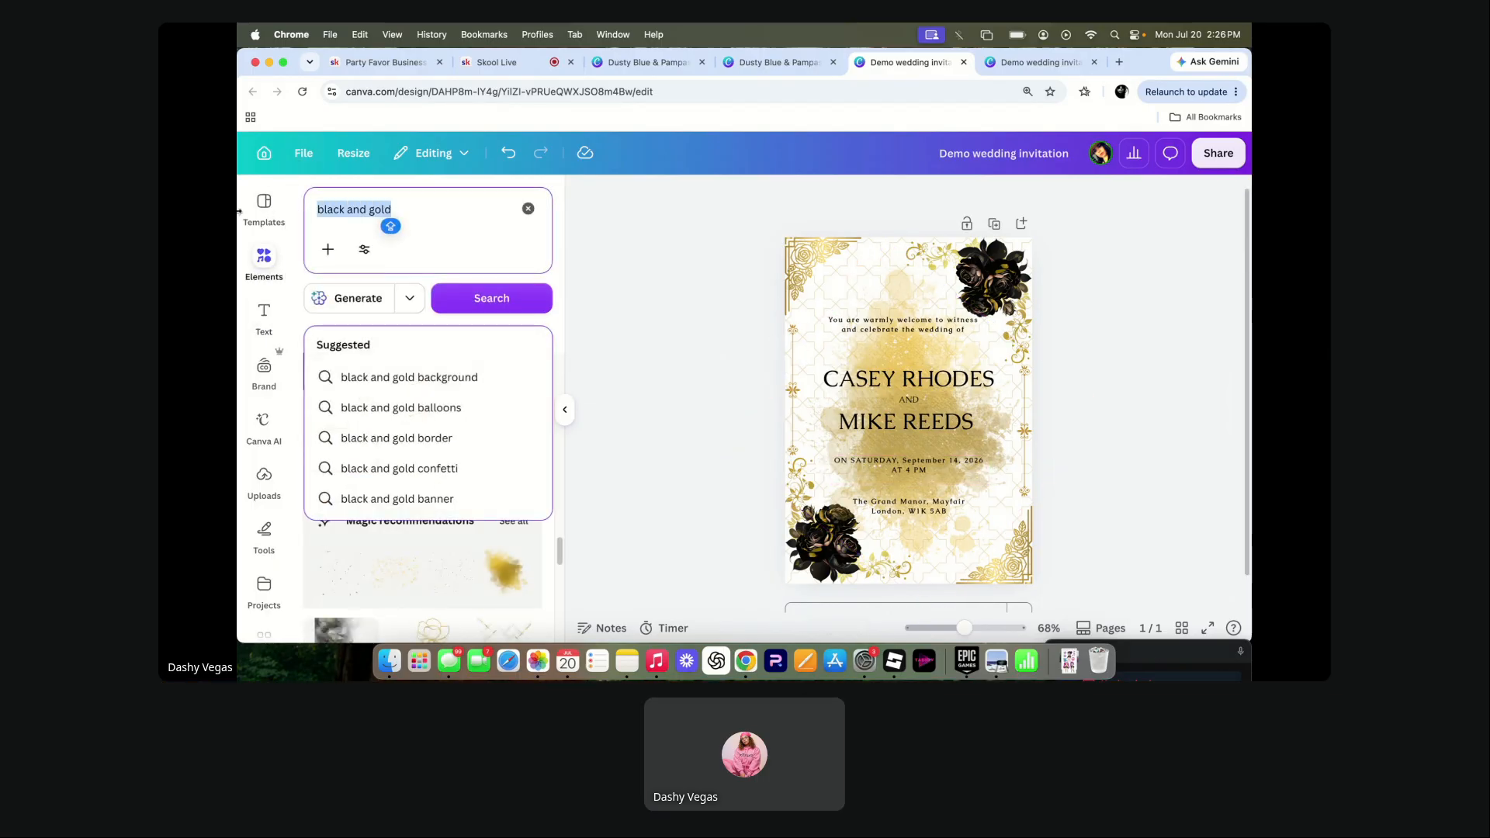
type("METAL")
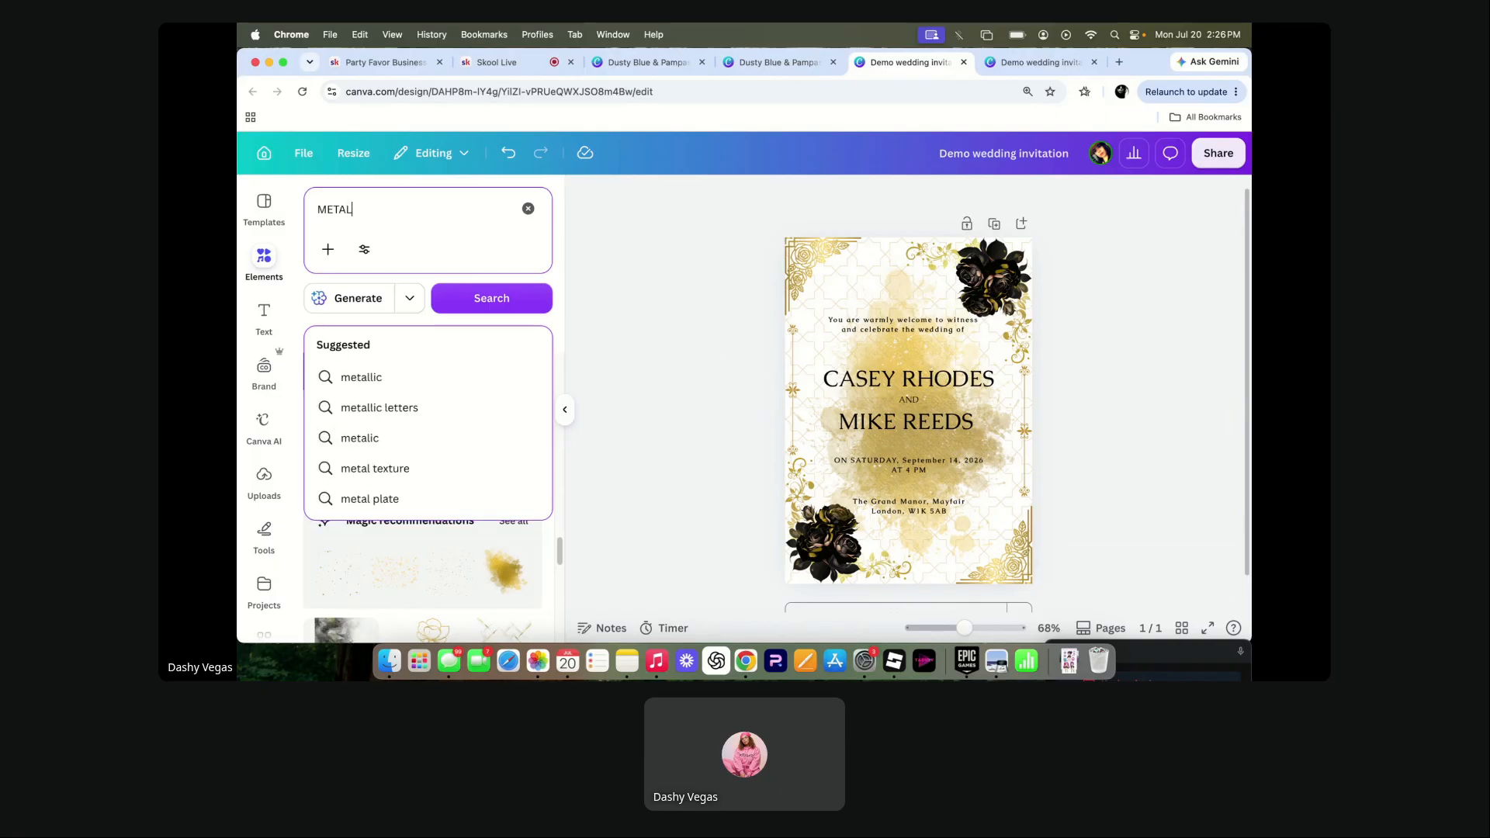
type("LIC BL")
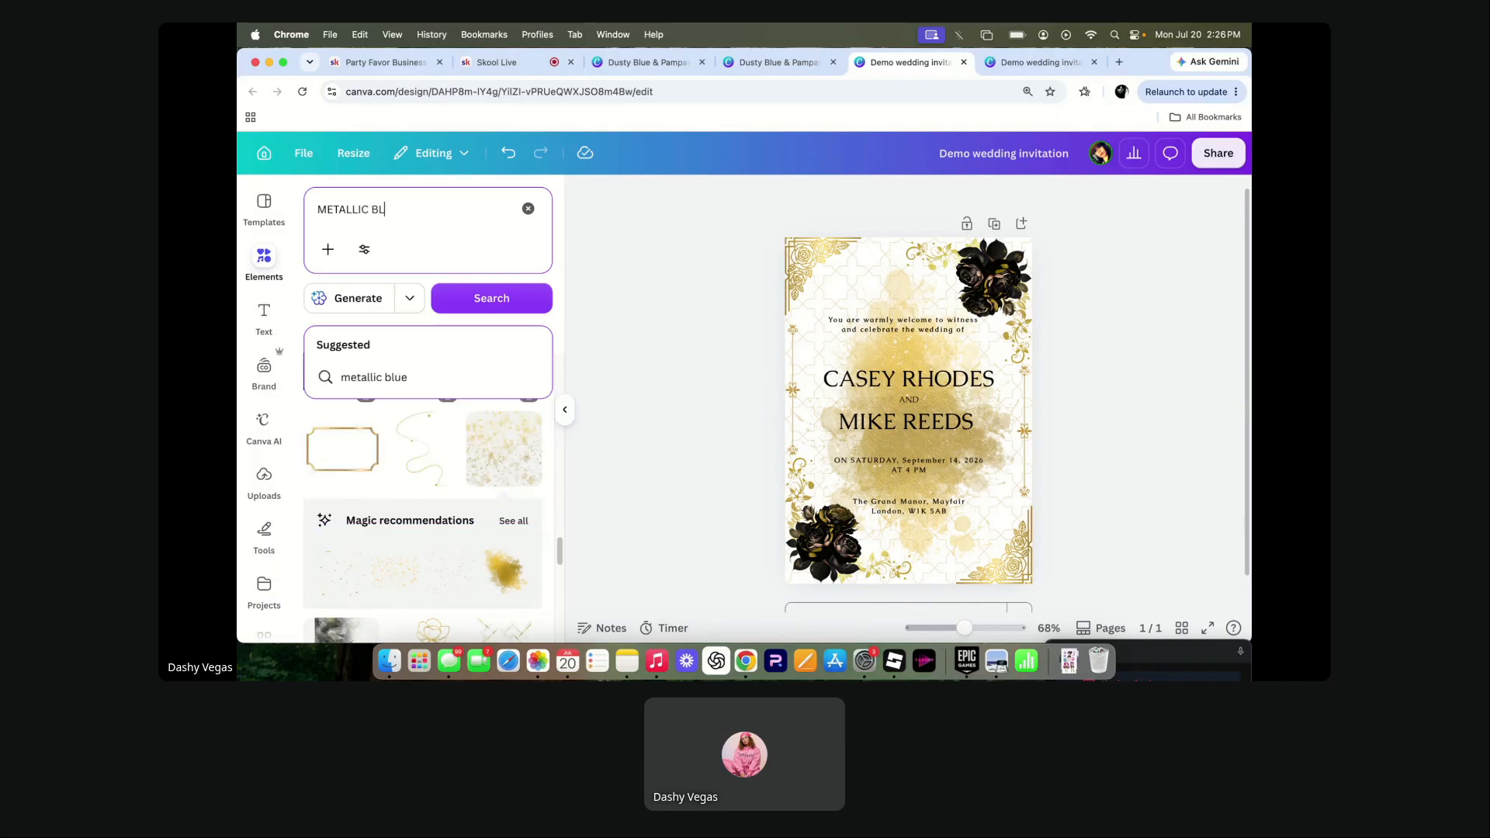
type("ACK")
key("Return")
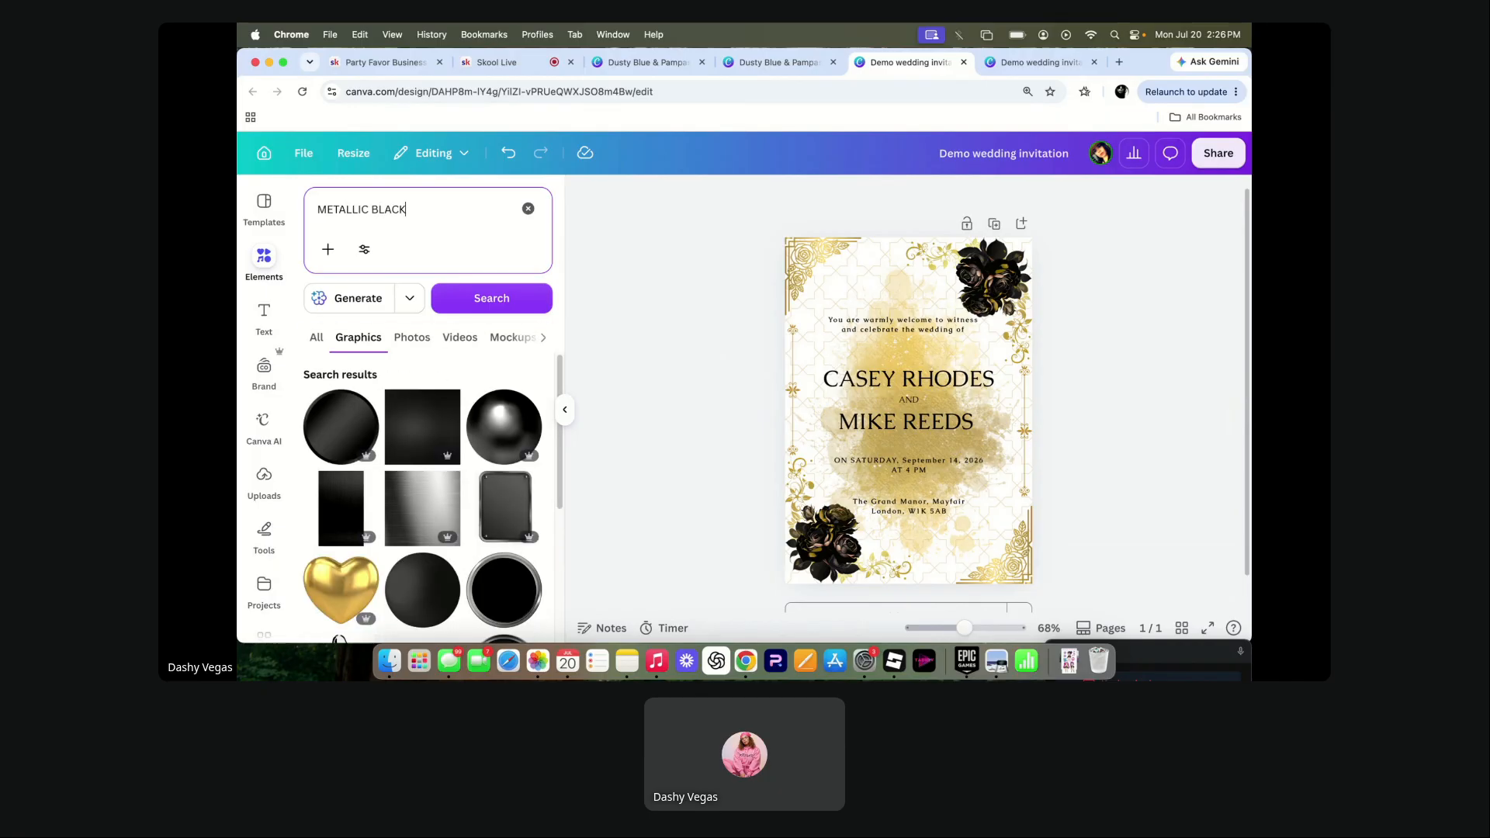
- Try the silver metallic sphere graphic from the search results on the invitation and delete it
scroll(415, 526, "down", 5)
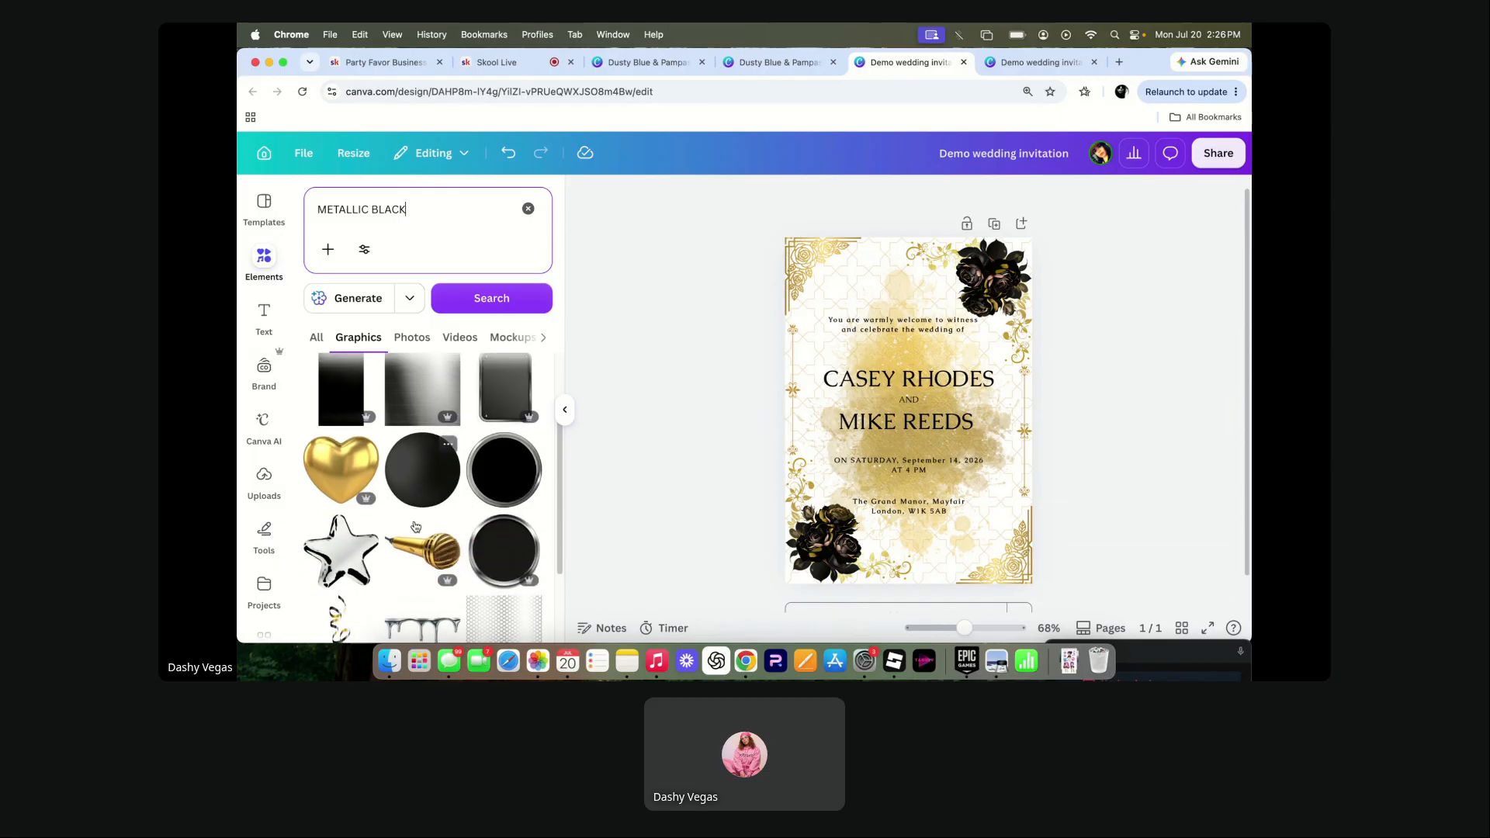
scroll(357, 449, "down", 7)
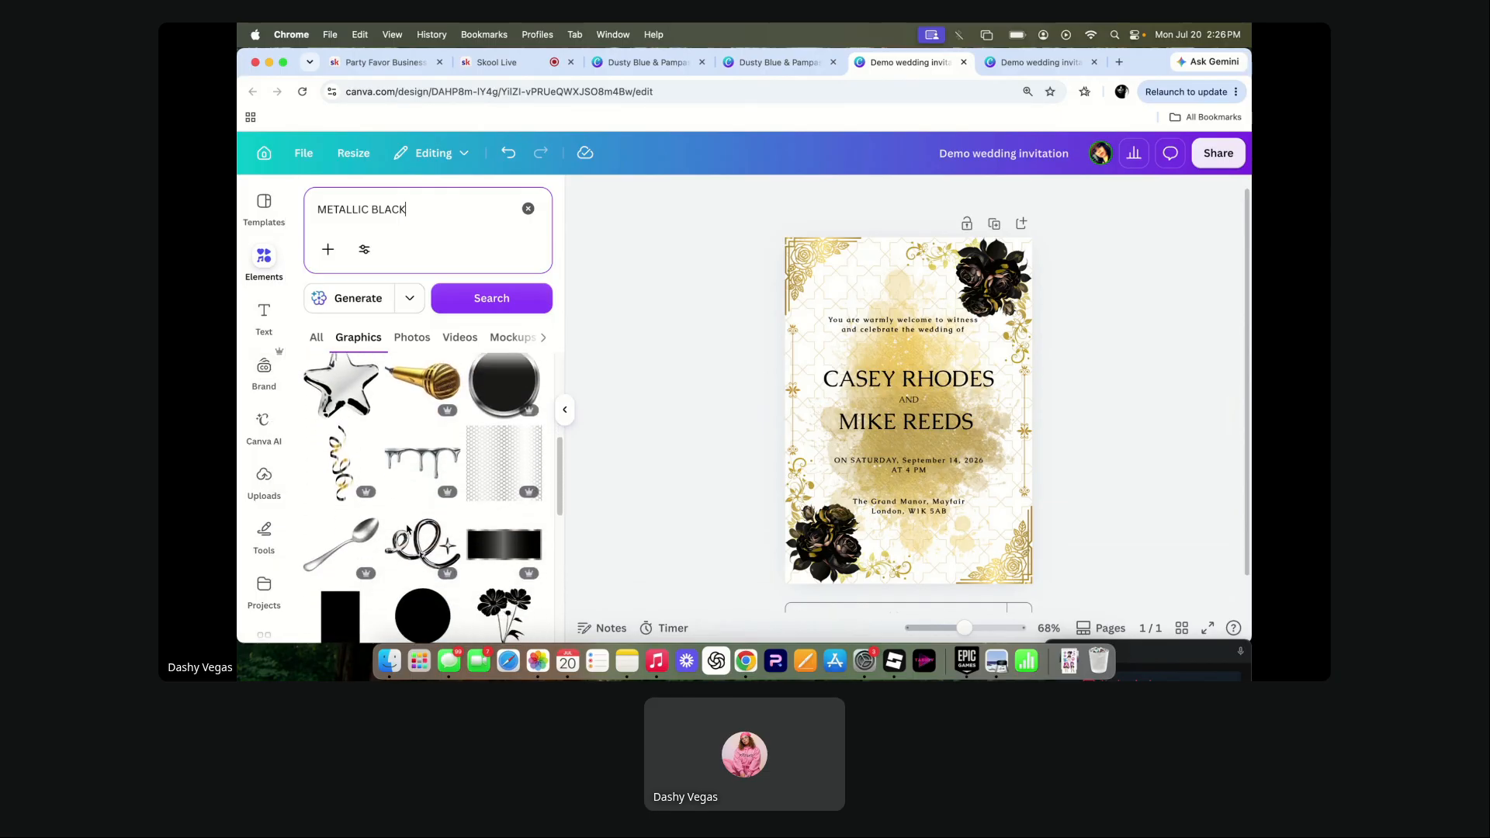
scroll(408, 531, "down", 4)
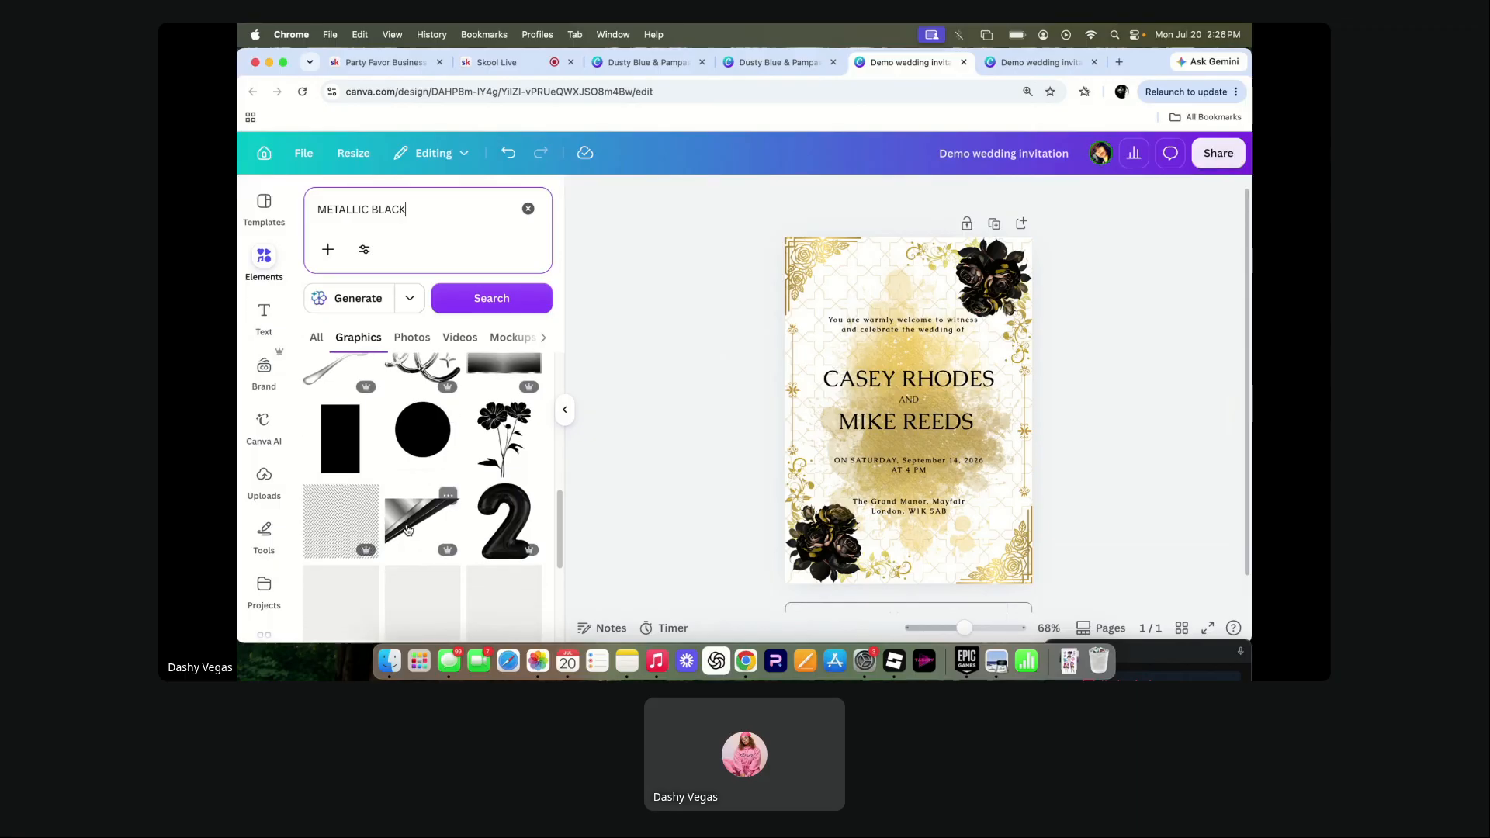
scroll(408, 530, "down", 6)
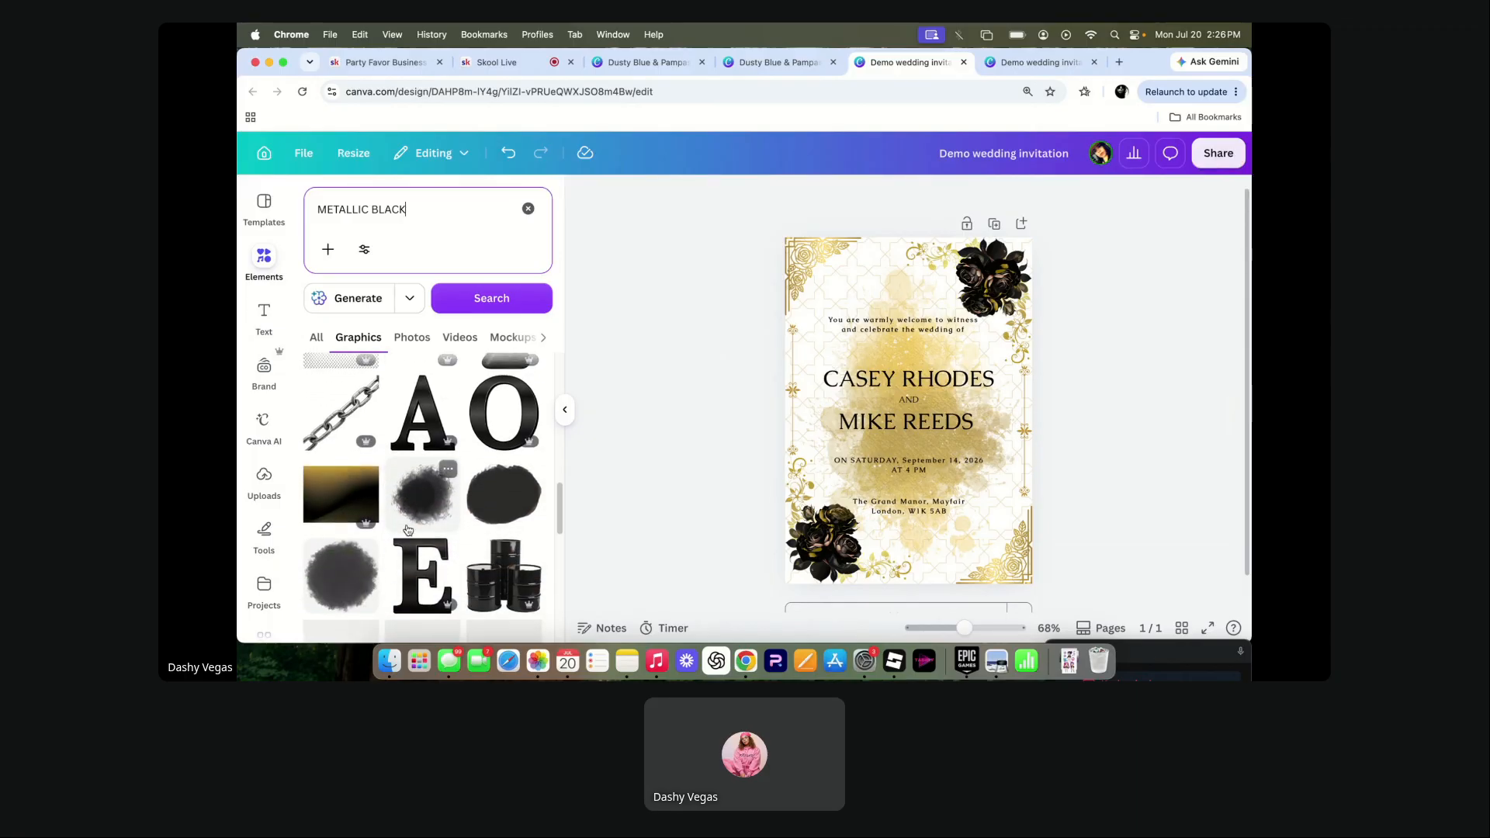
scroll(408, 530, "down", 4)
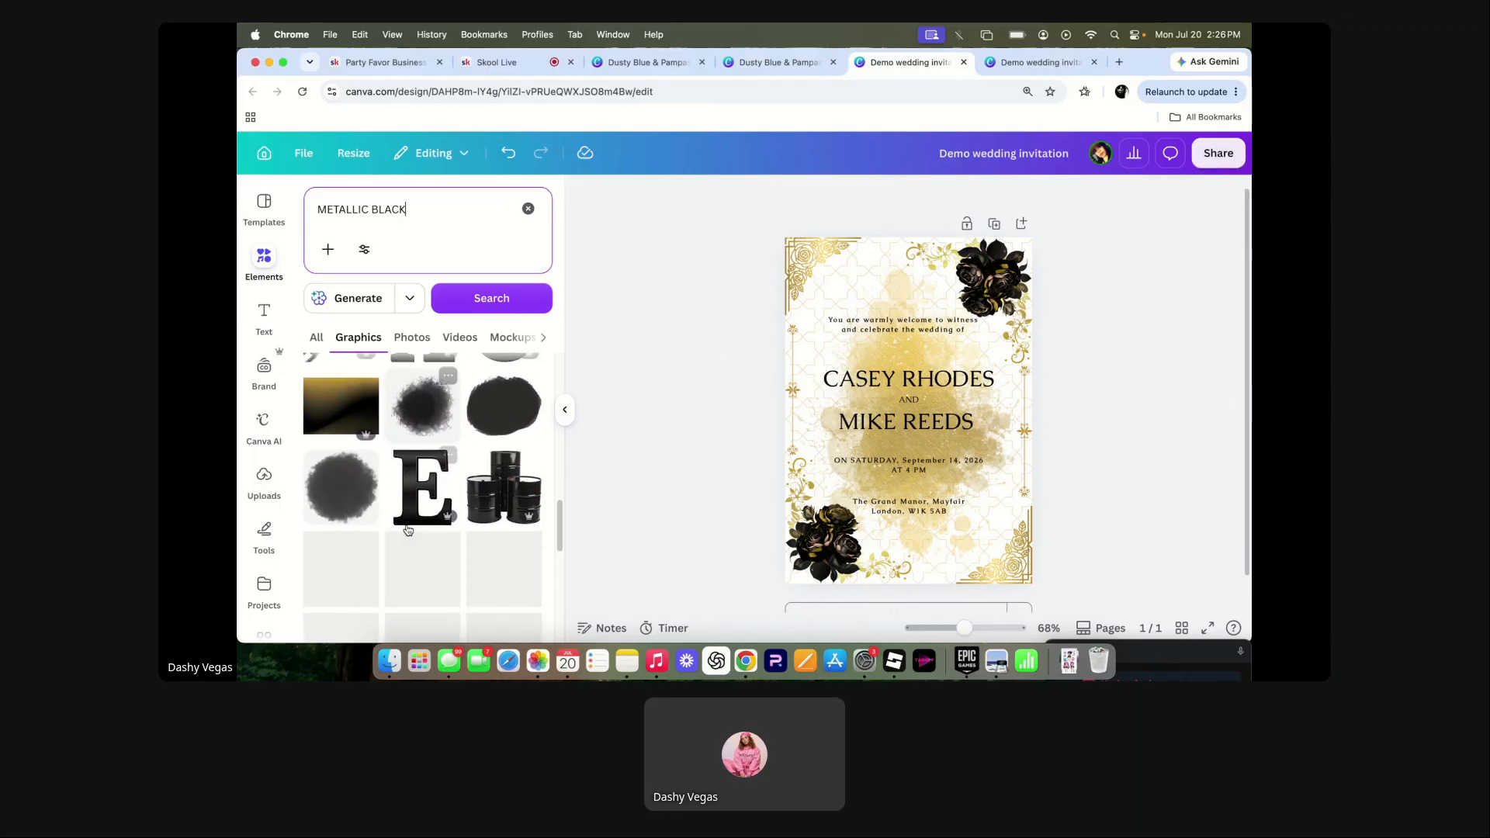
scroll(408, 530, "down", 2)
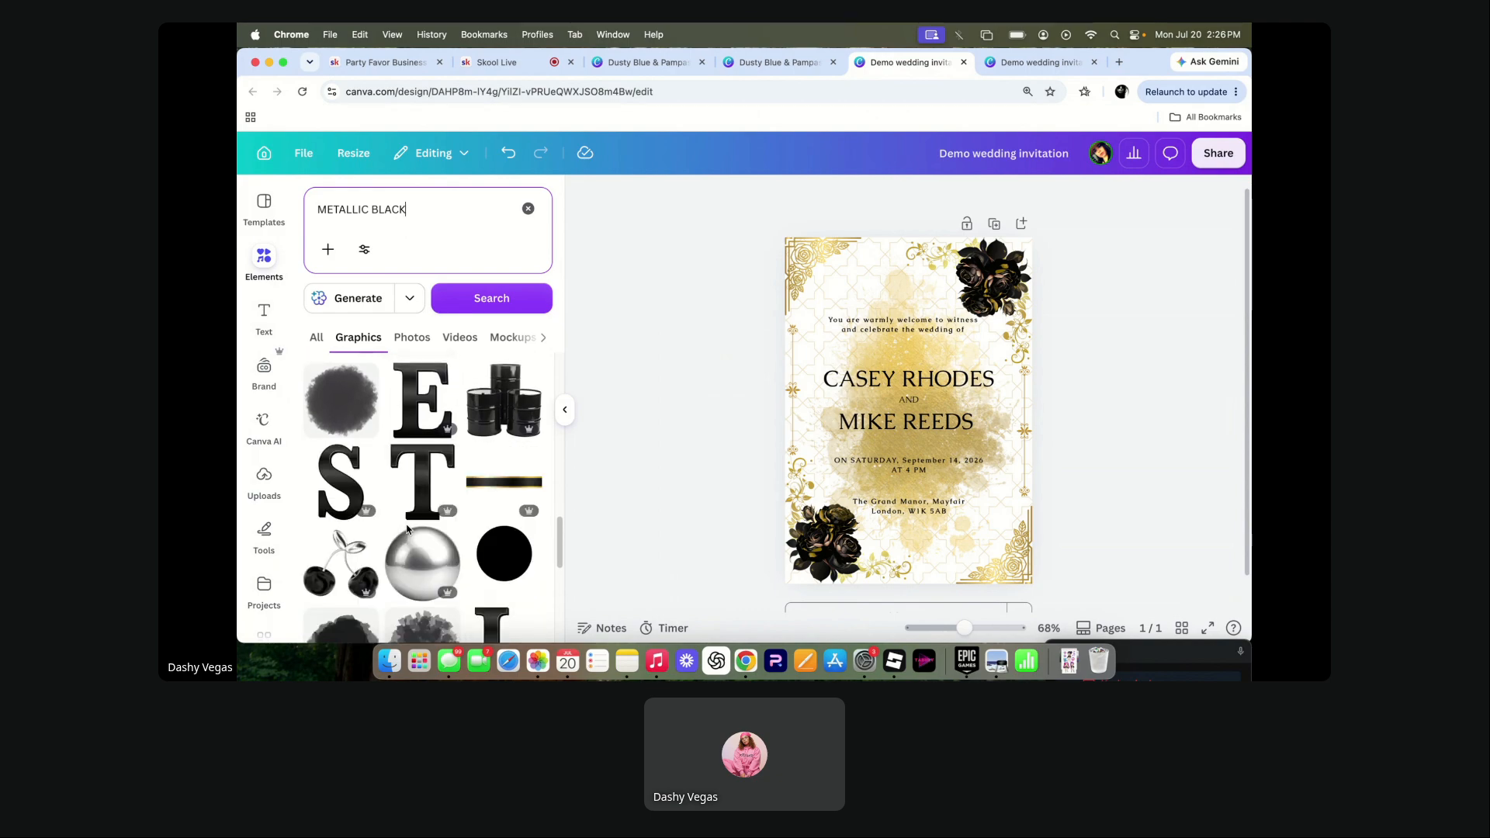
left_click(407, 530)
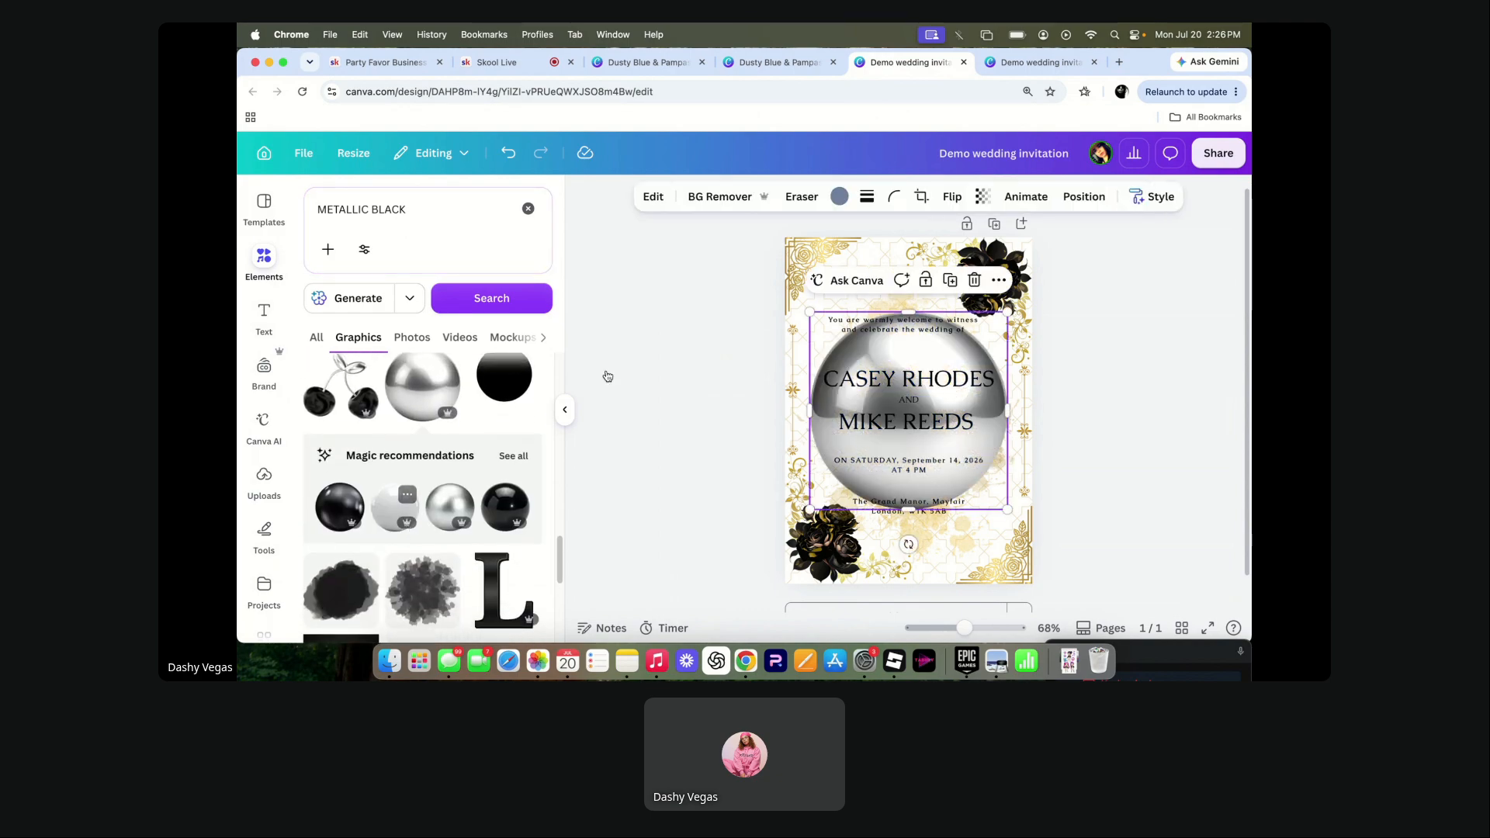
key("BackSpace")
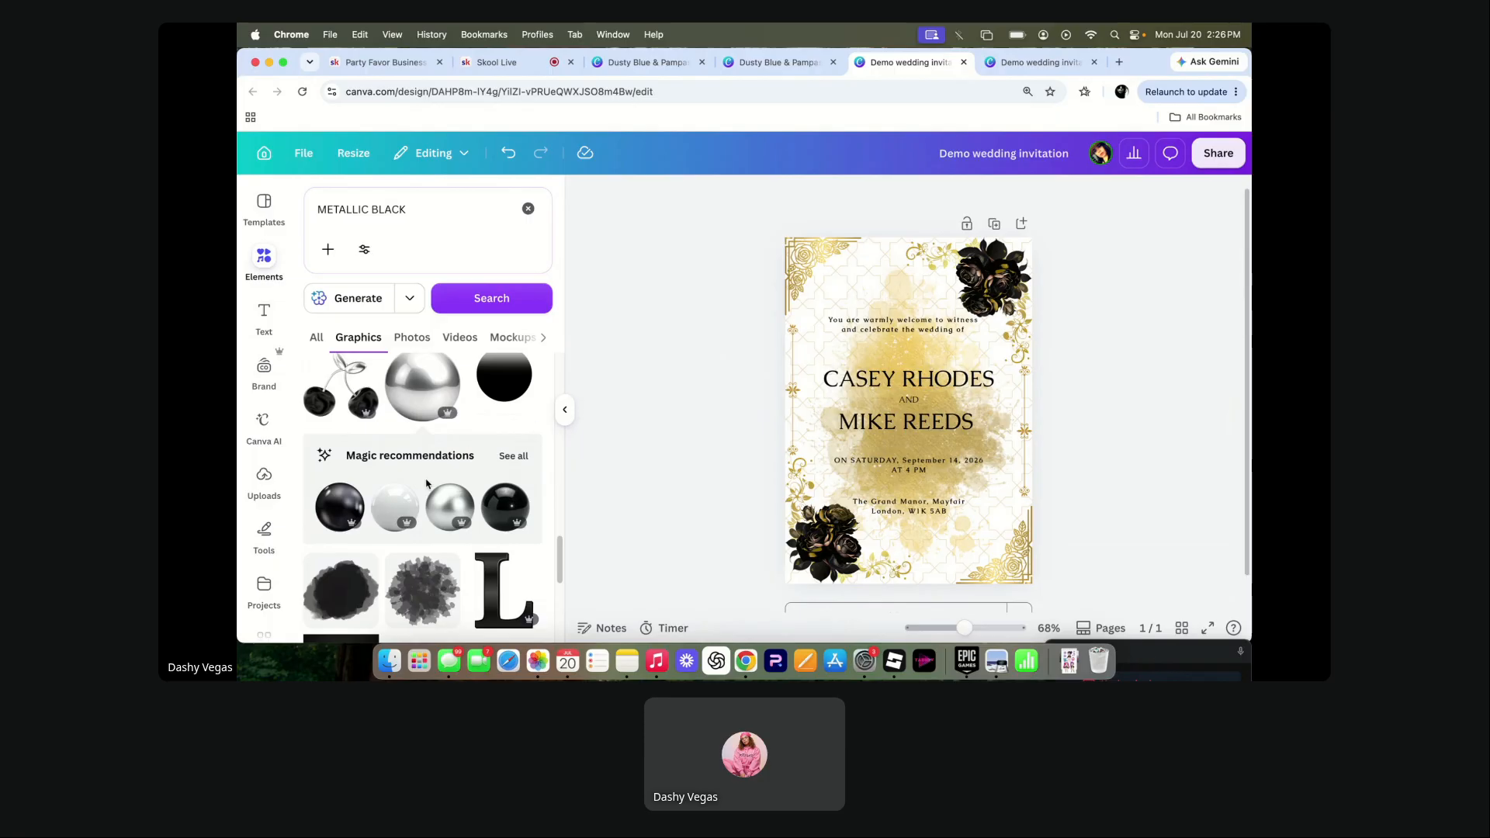
- Add the black ink splatter graphic from the search results and enlarge it until it is wider than the page
scroll(426, 483, "down", 2)
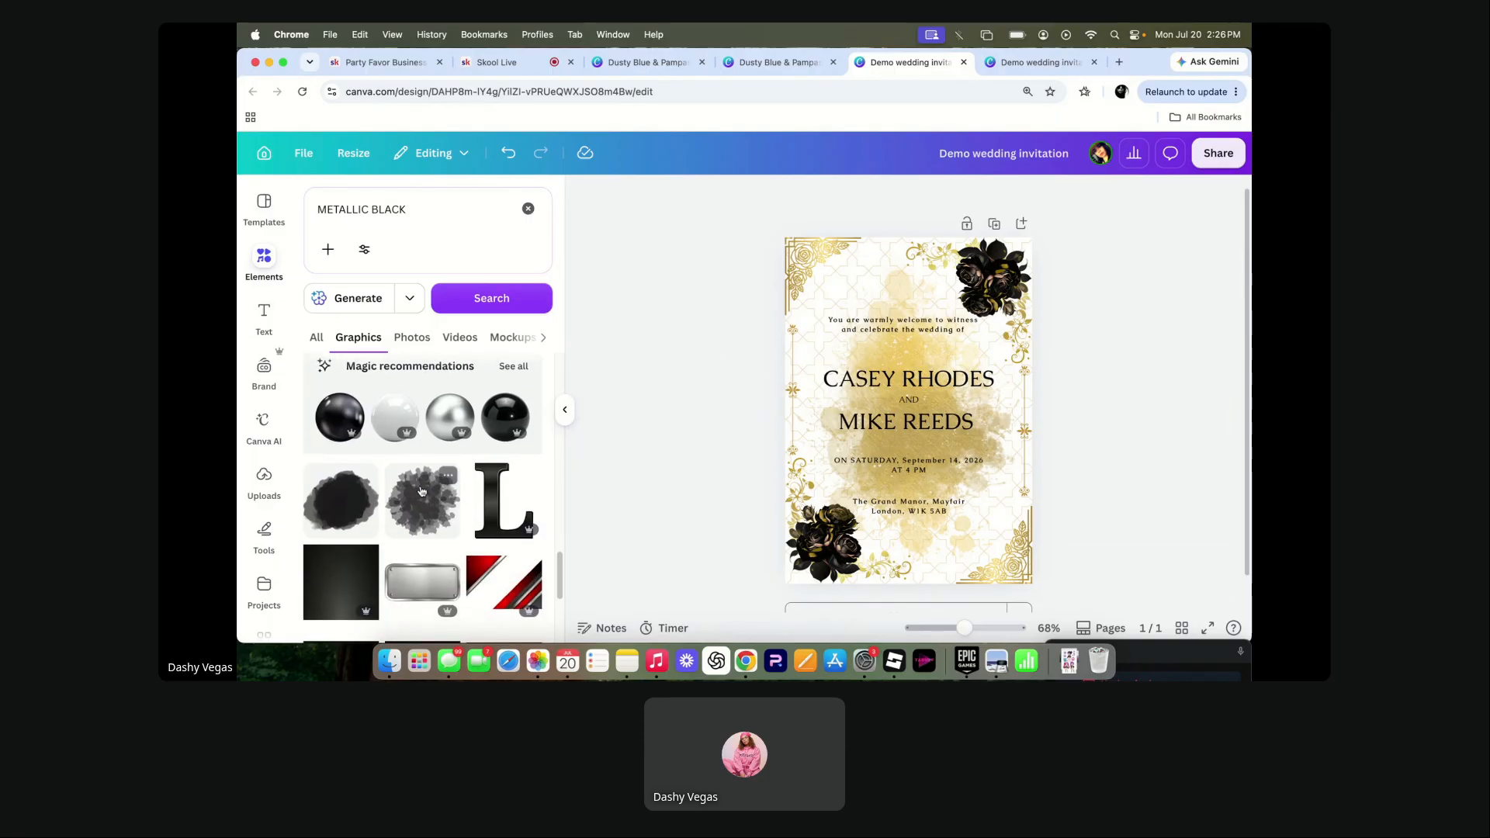
scroll(422, 491, "down", 3)
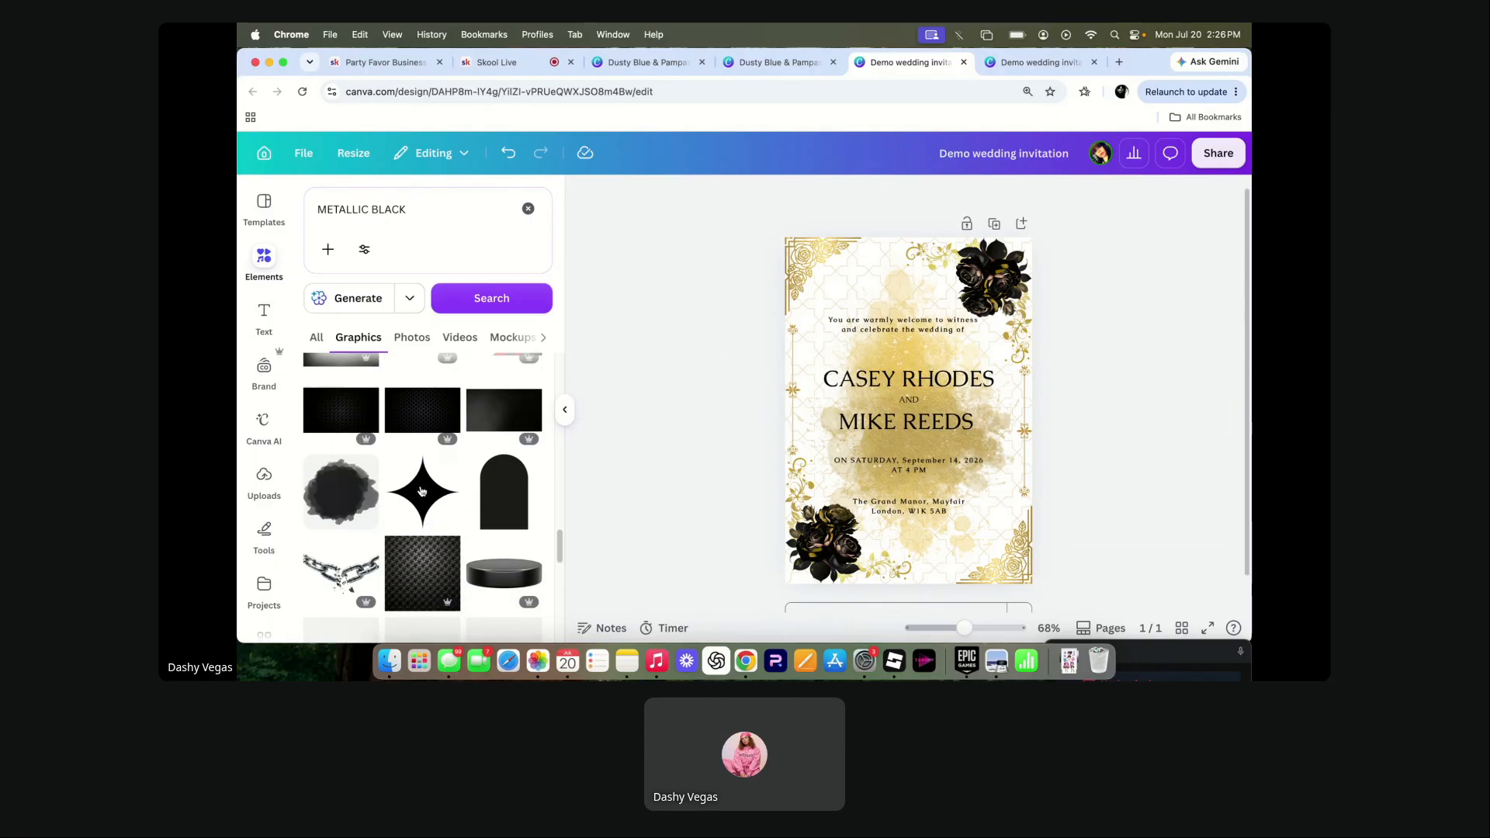
scroll(421, 491, "down", 10)
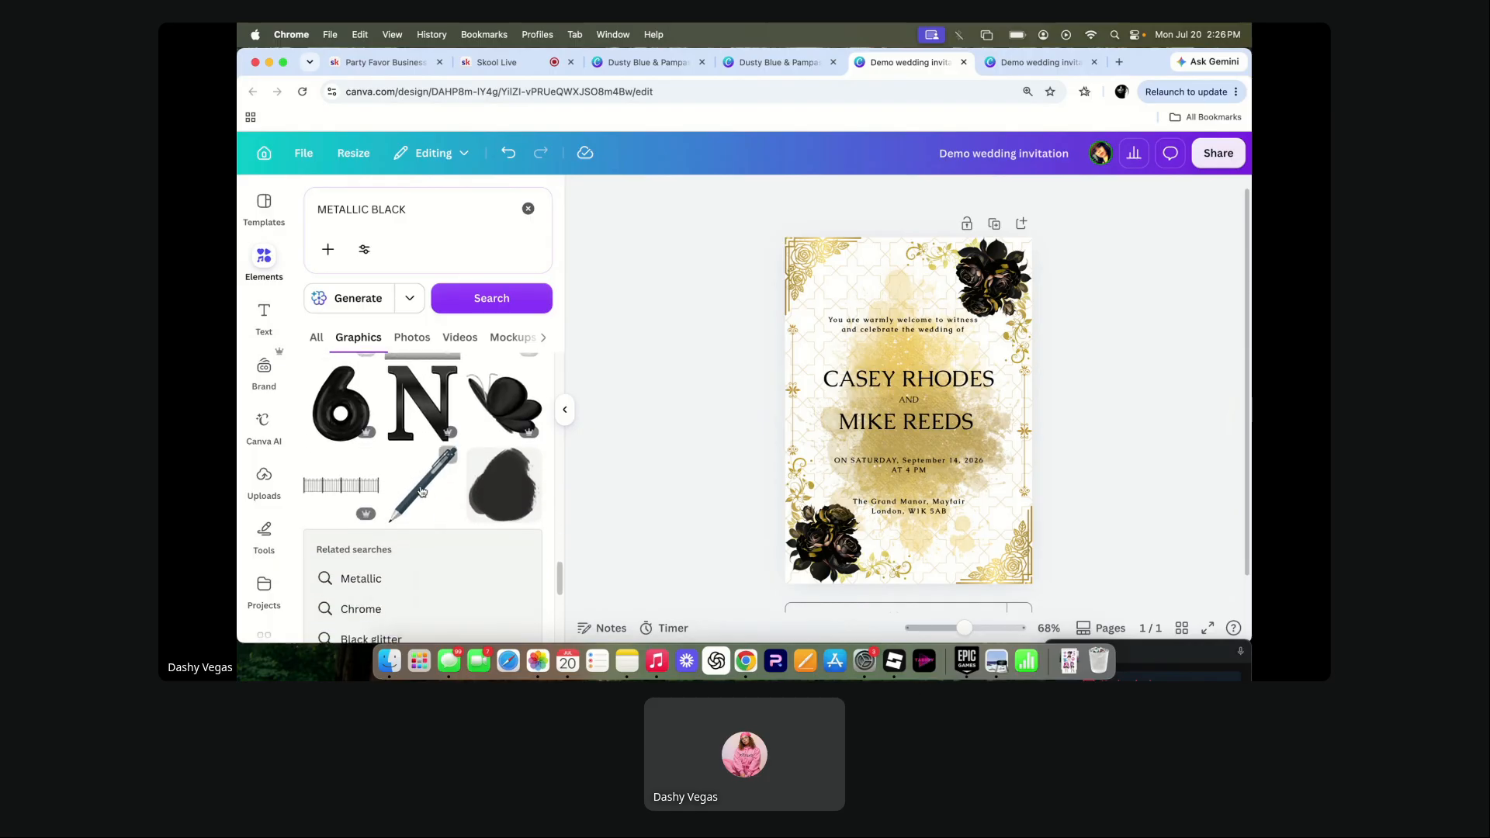
scroll(422, 491, "down", 5)
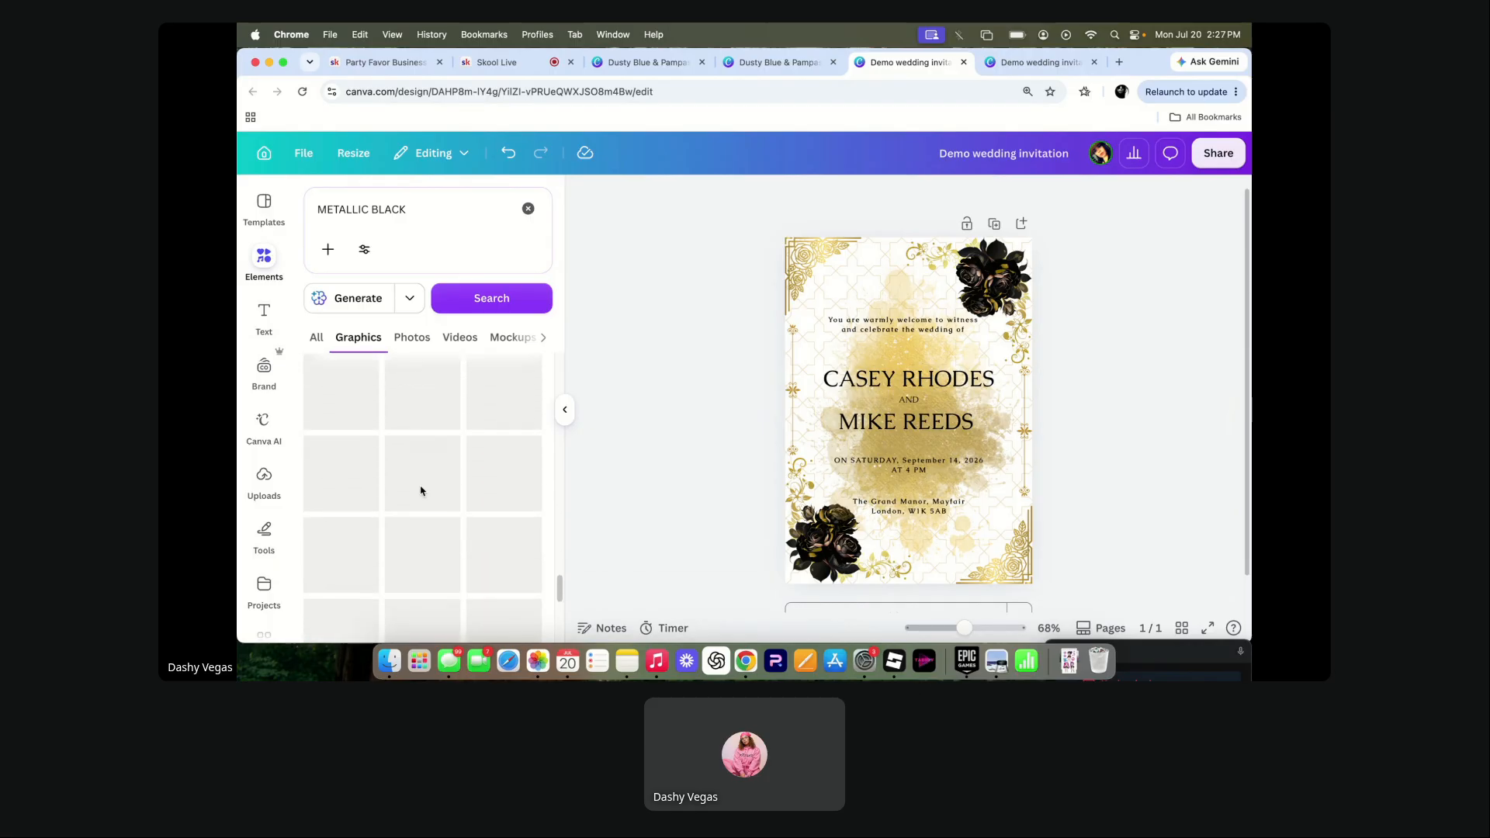
scroll(421, 491, "down", 5)
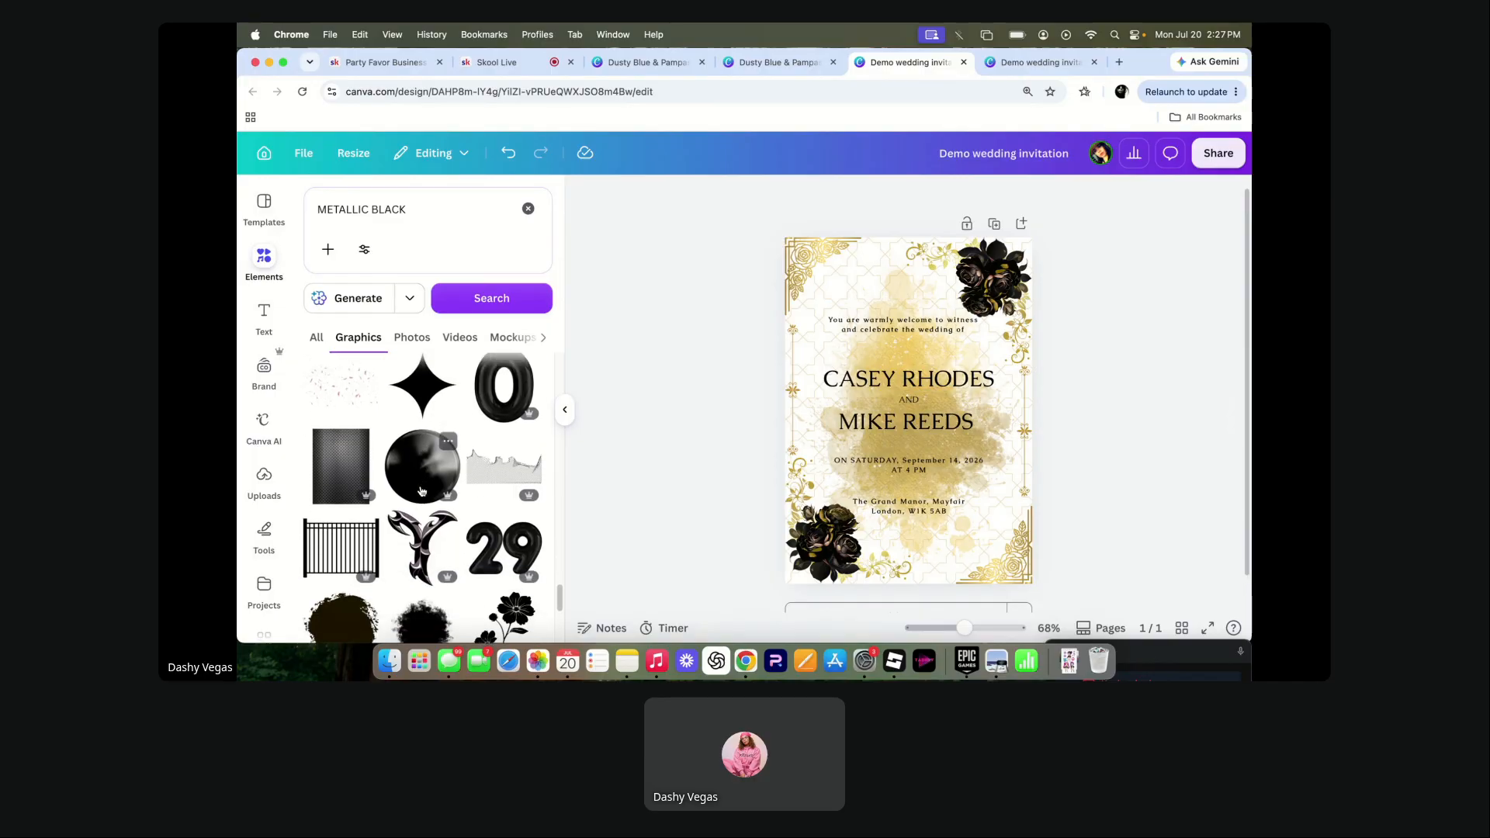
scroll(421, 490, "down", 2)
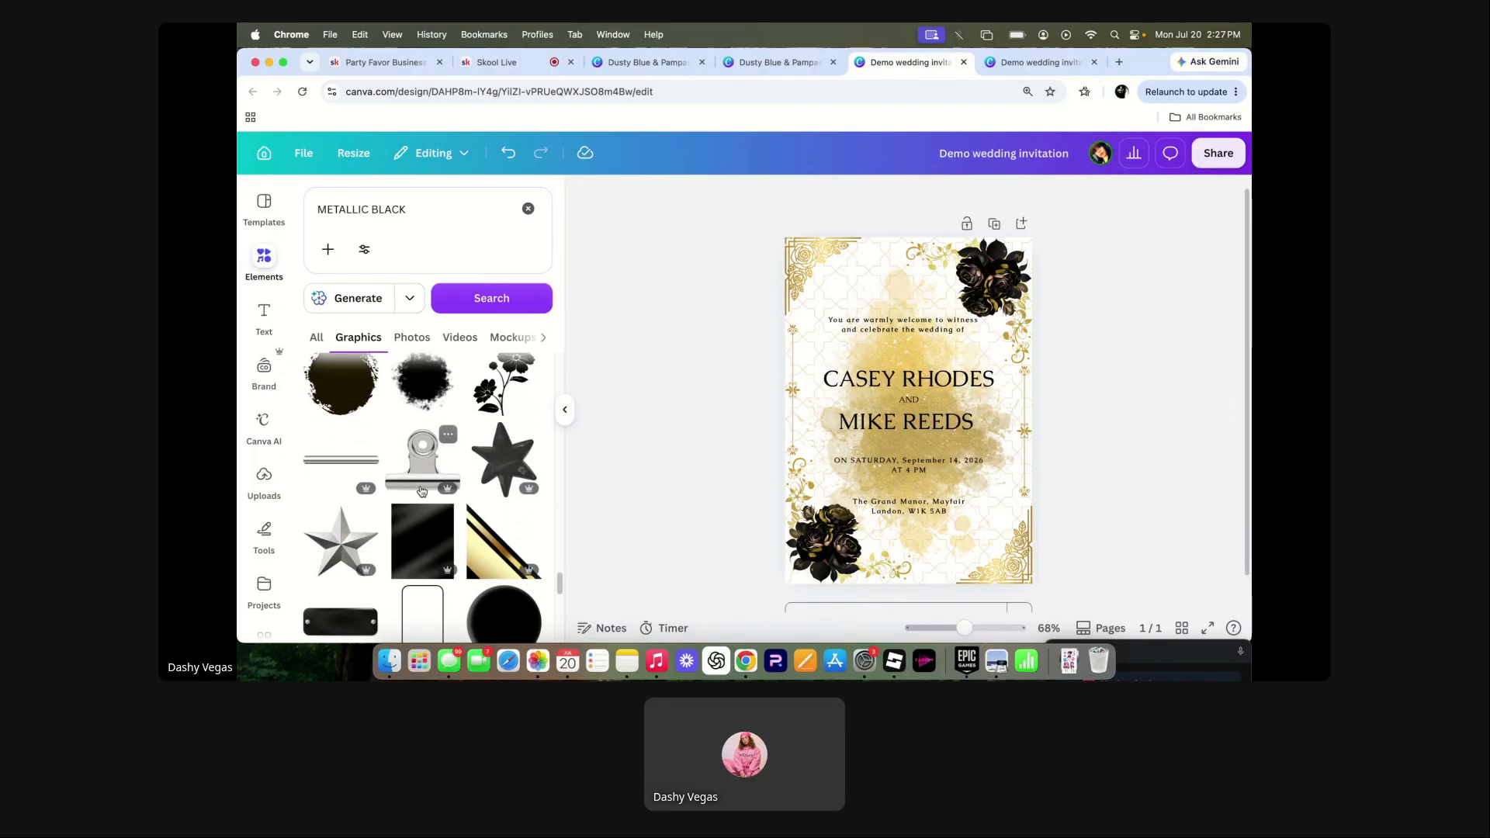
left_click(416, 357)
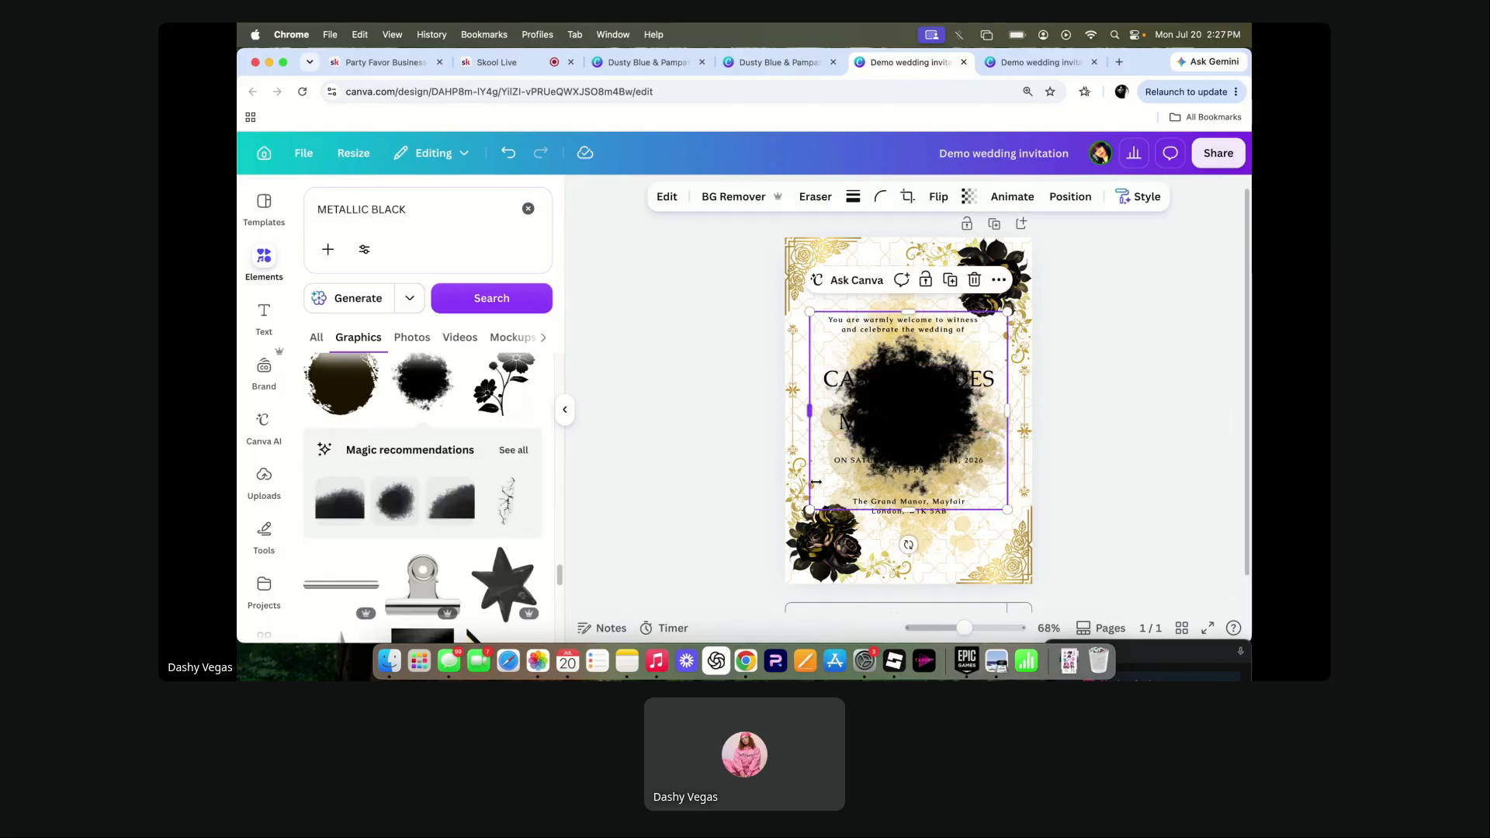
left_click_drag(809, 510, 835, 478)
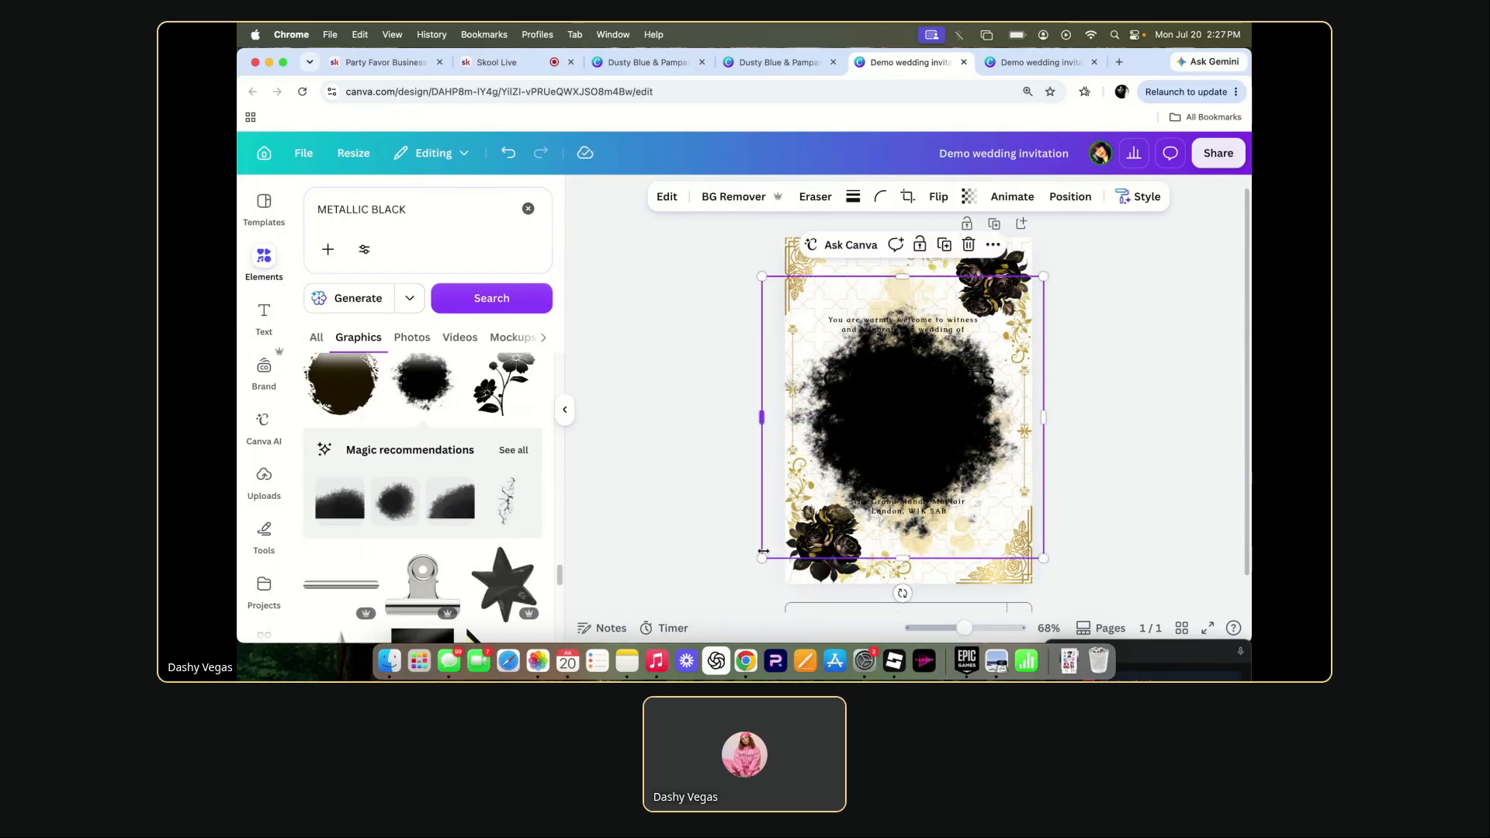
left_click_drag(761, 558, 725, 608)
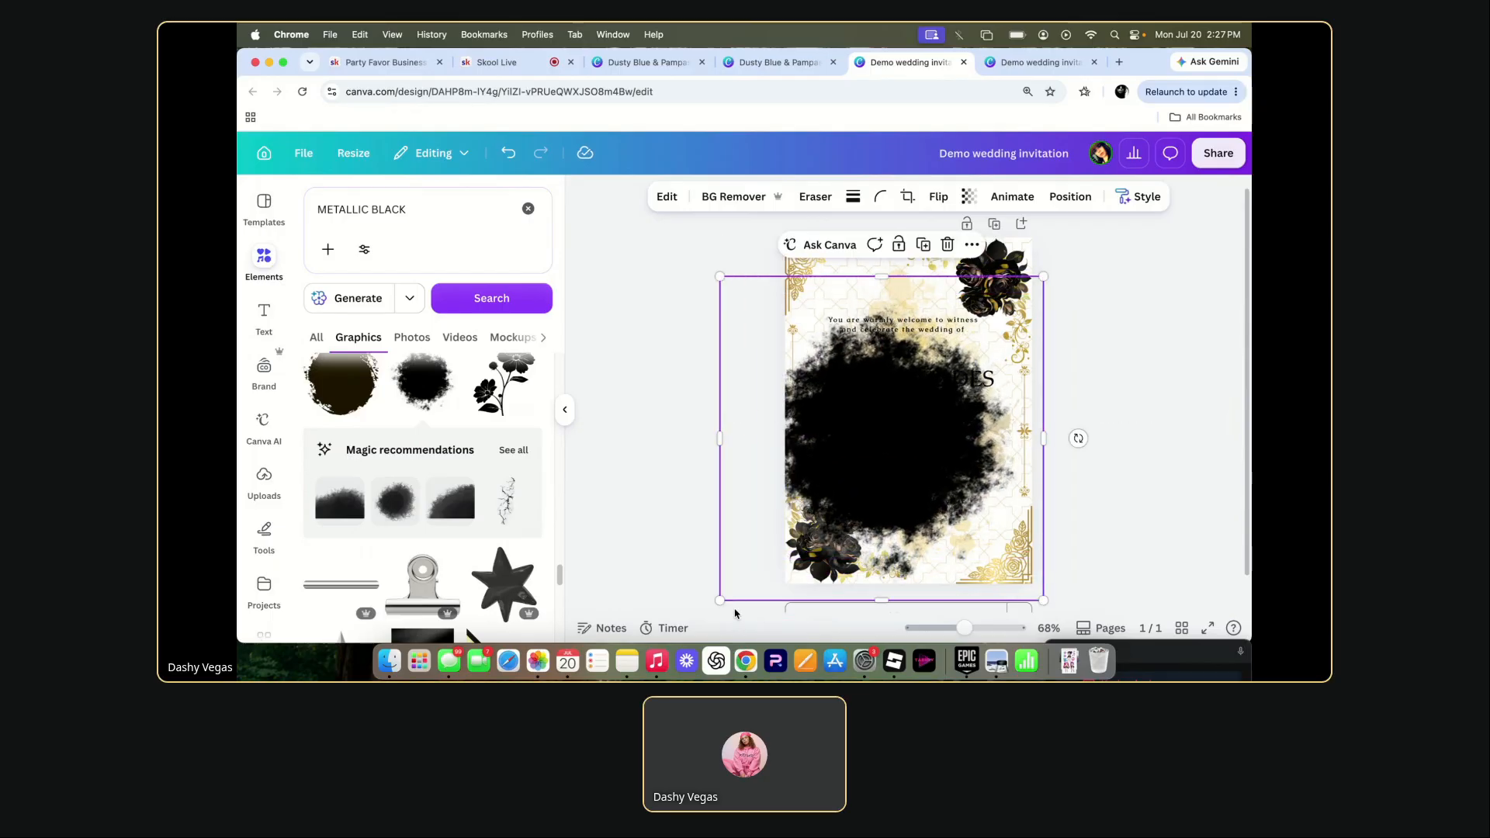
- Try centring the black splatter on the invitation and sending it backward behind the text
mouse_move(764, 538)
left_mouse_down()
mouse_move(804, 534)
mouse_move(787, 527)
left_mouse_up()
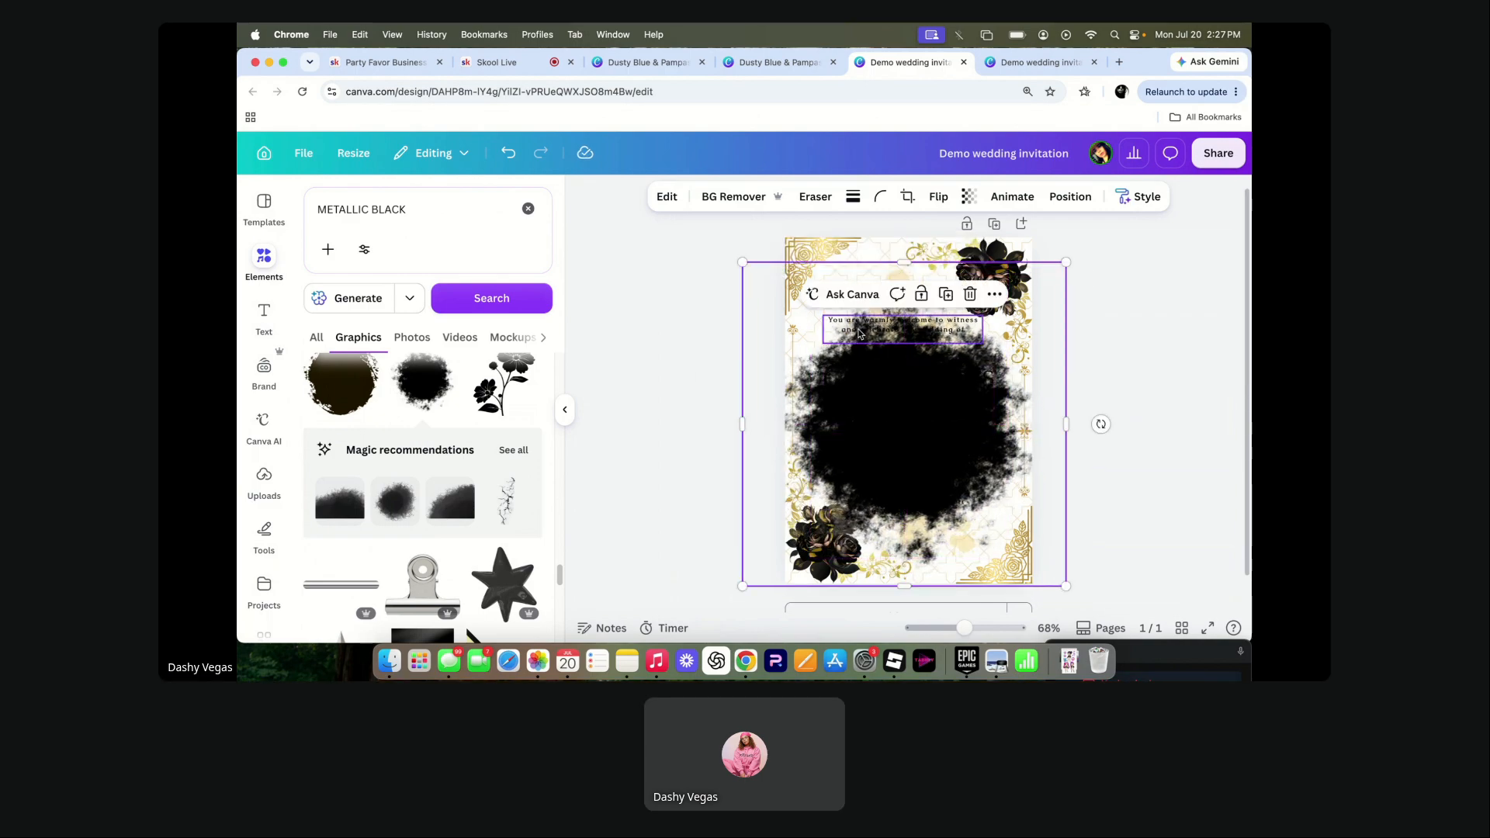
left_click(995, 294)
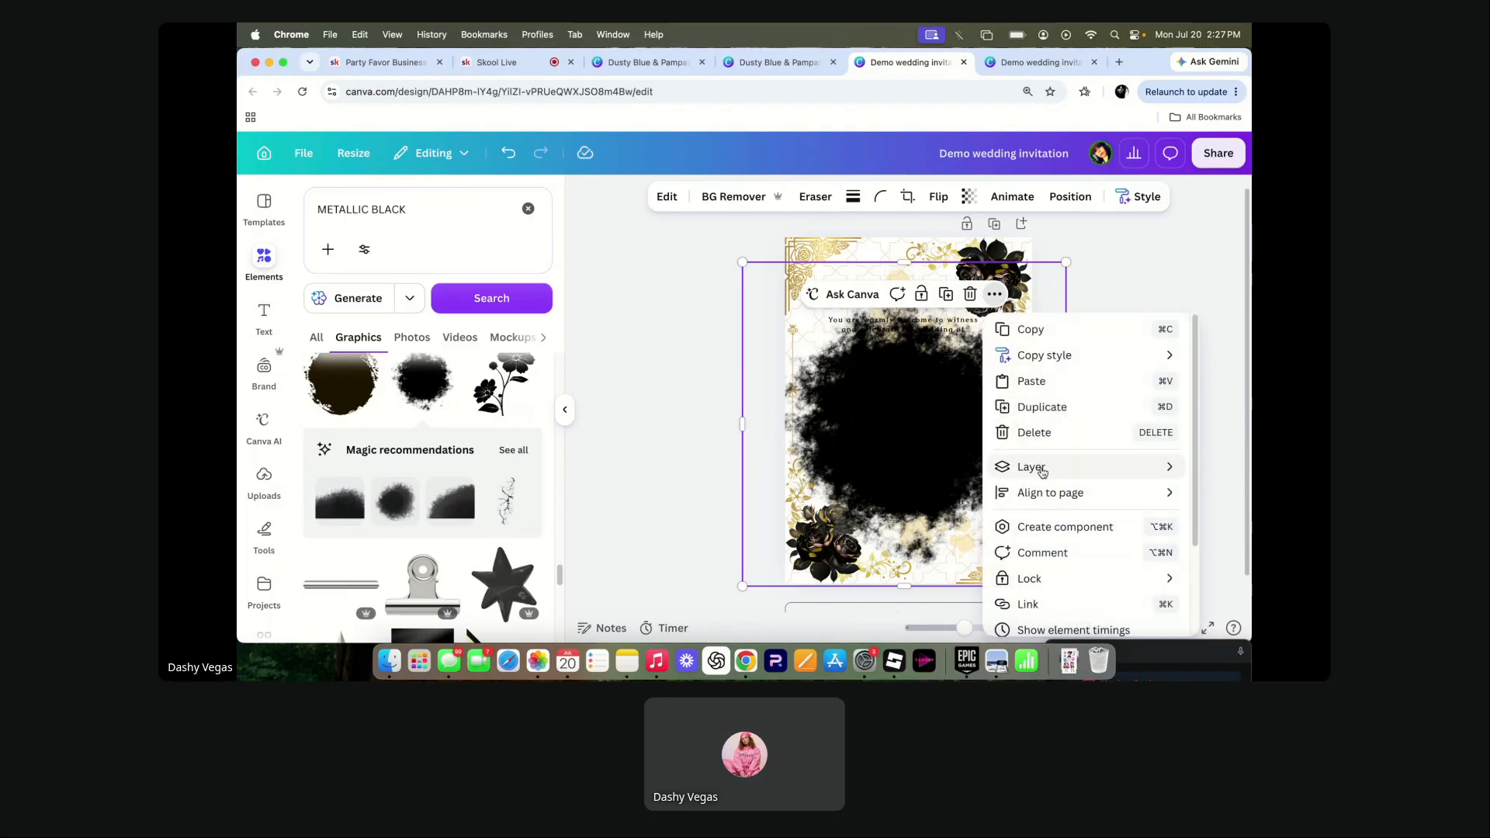
mouse_move(1038, 472)
left_click(860, 519)
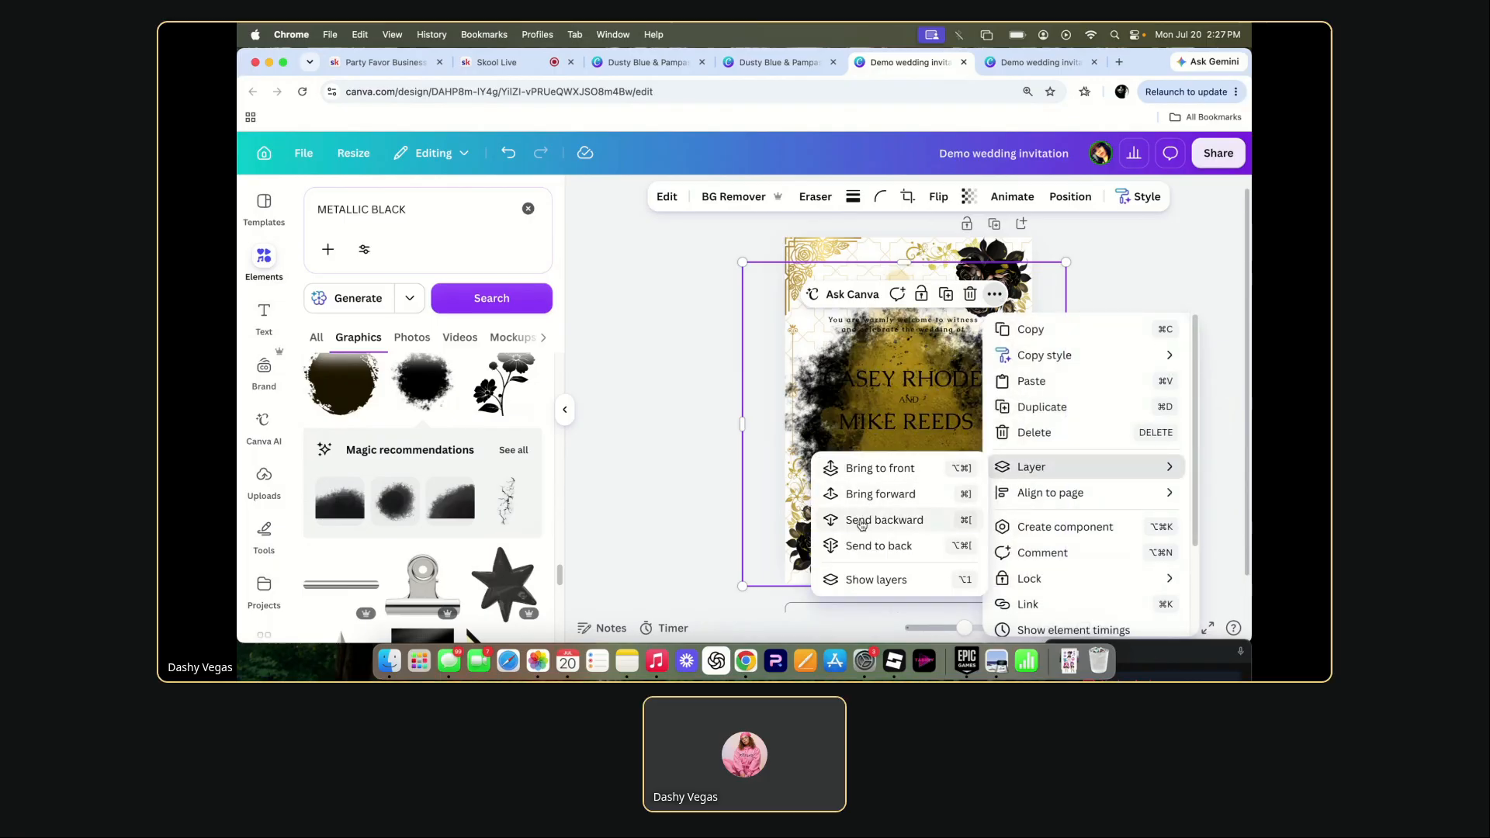
left_click(681, 521)
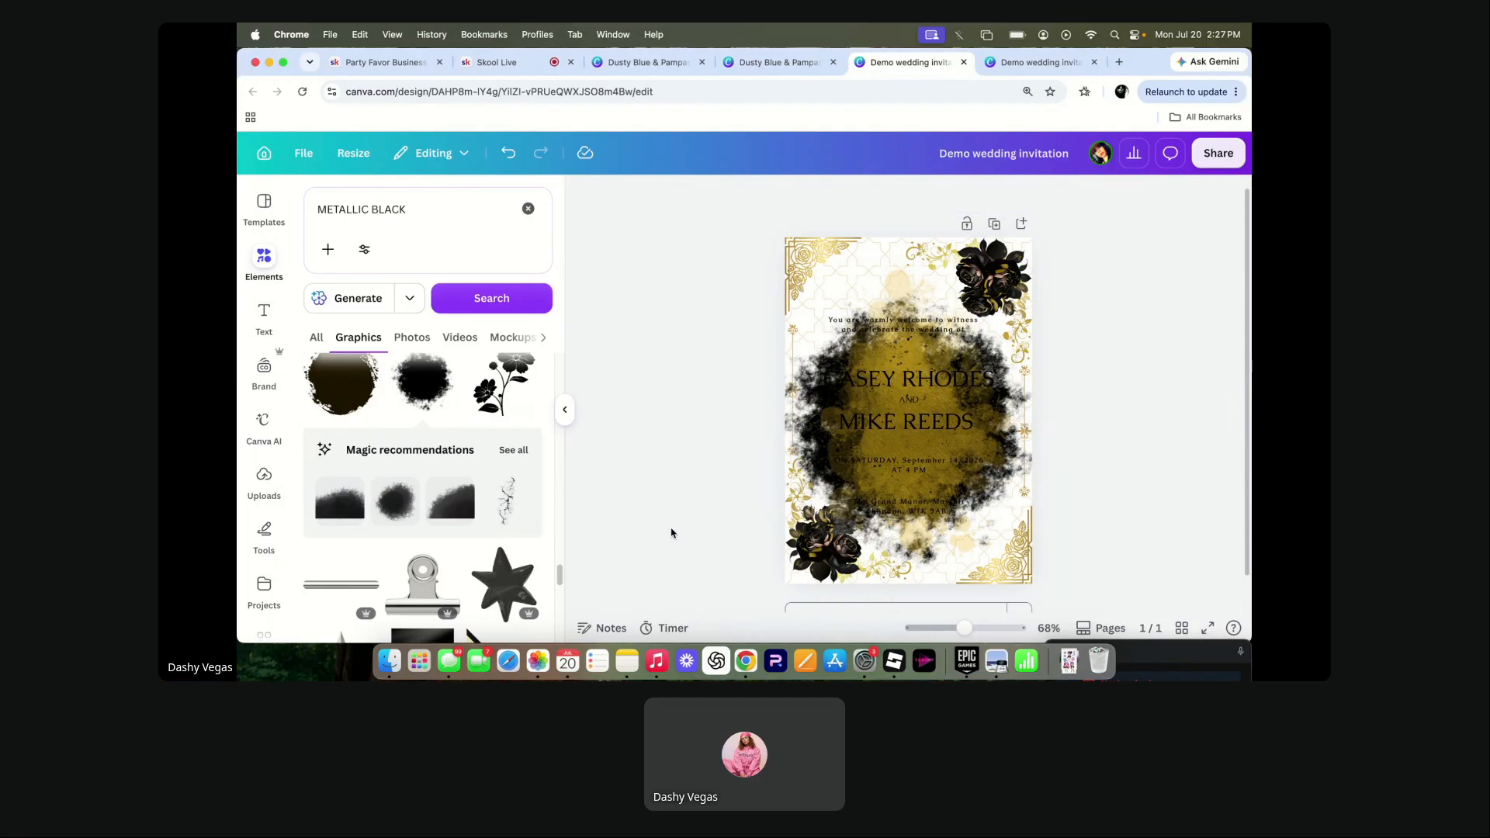
- Try enlarging the gold watercolour splash, and undo this together with the black splatter's layering and move
left_click(800, 364)
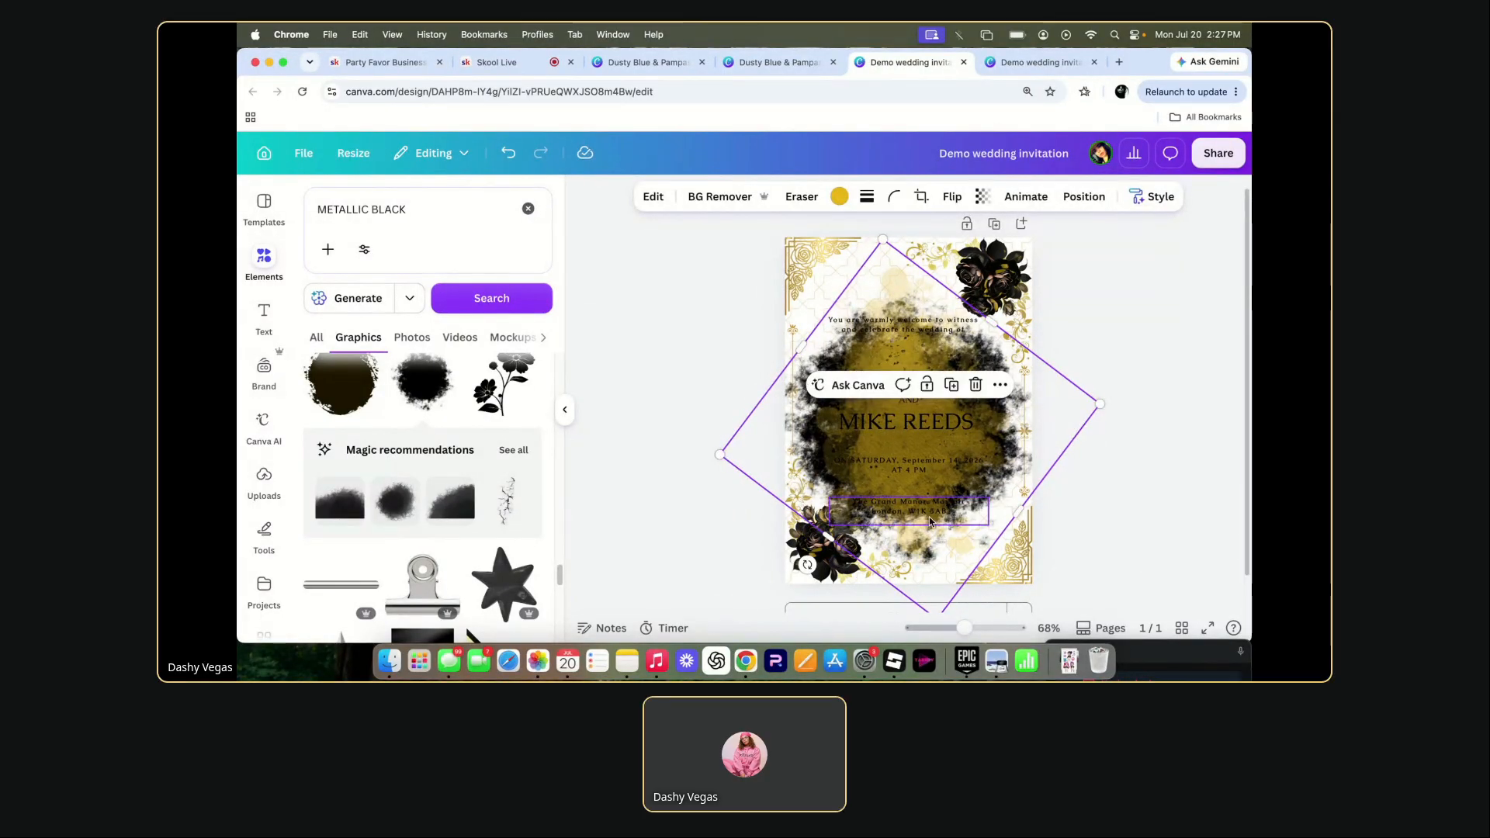
left_click(508, 154)
left_click(508, 155)
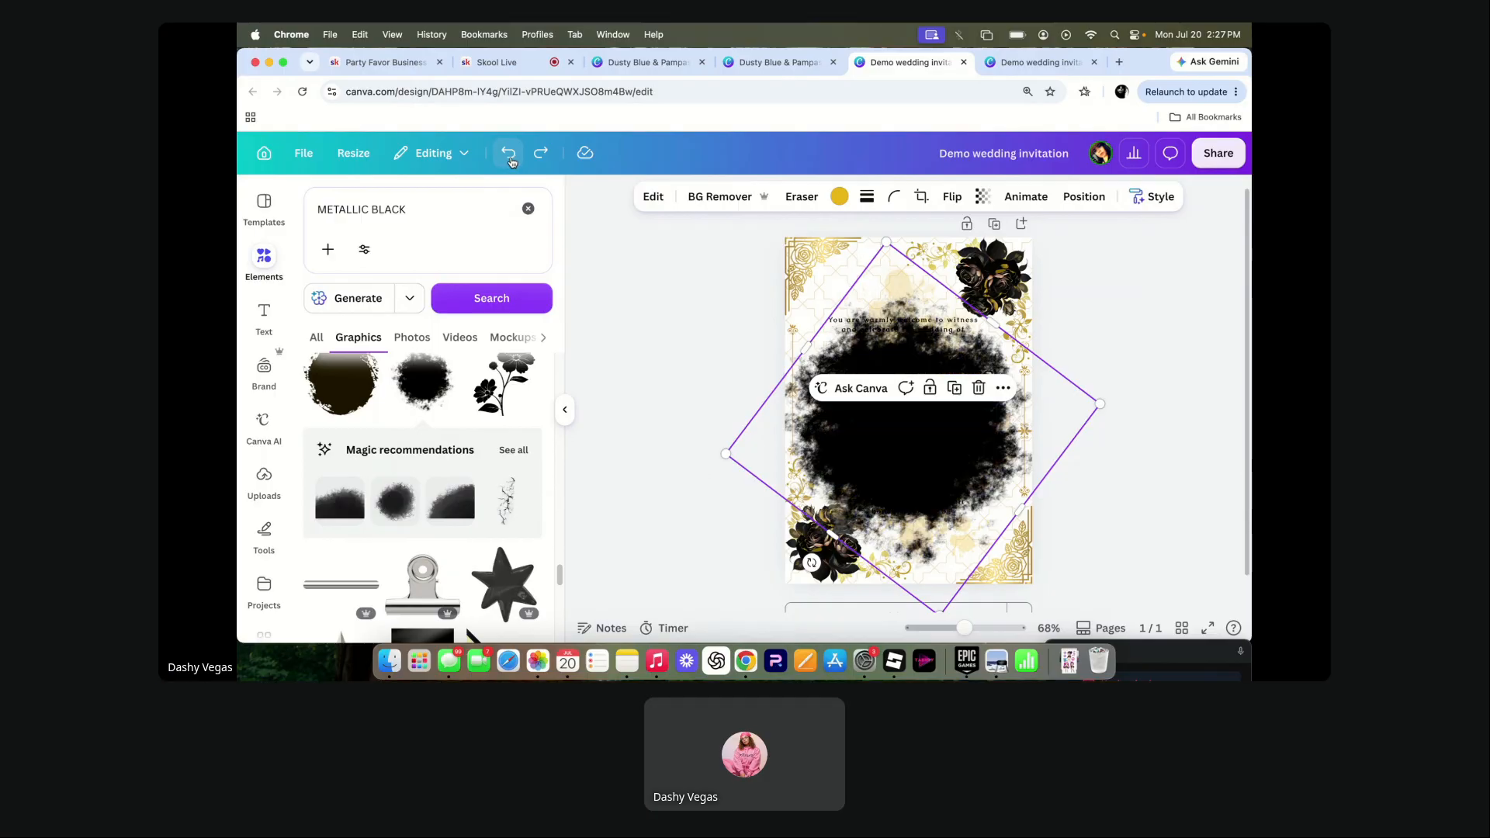
left_click_drag(724, 455, 693, 455)
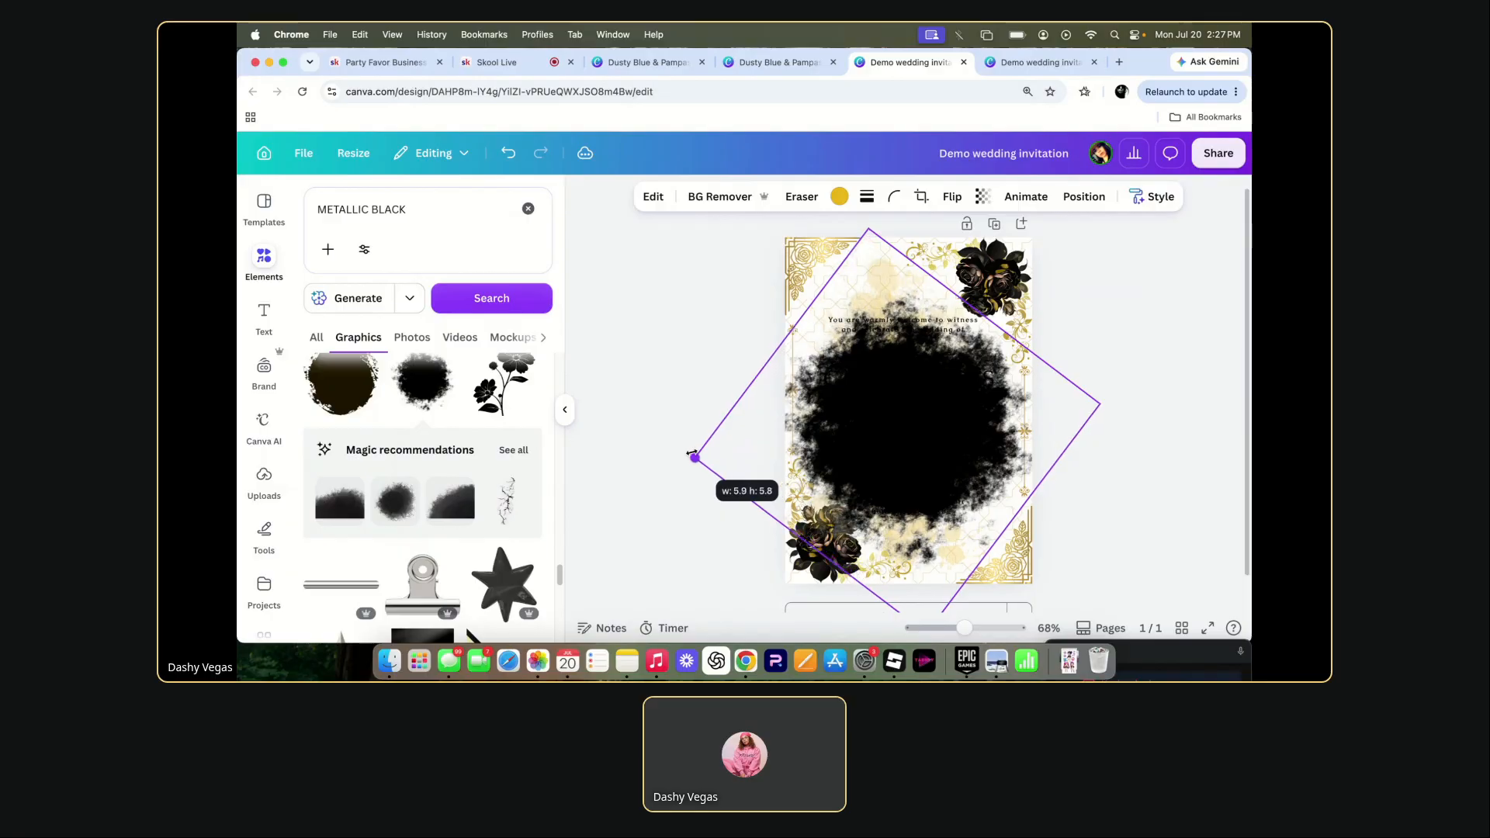
left_click(882, 406)
left_click(511, 153)
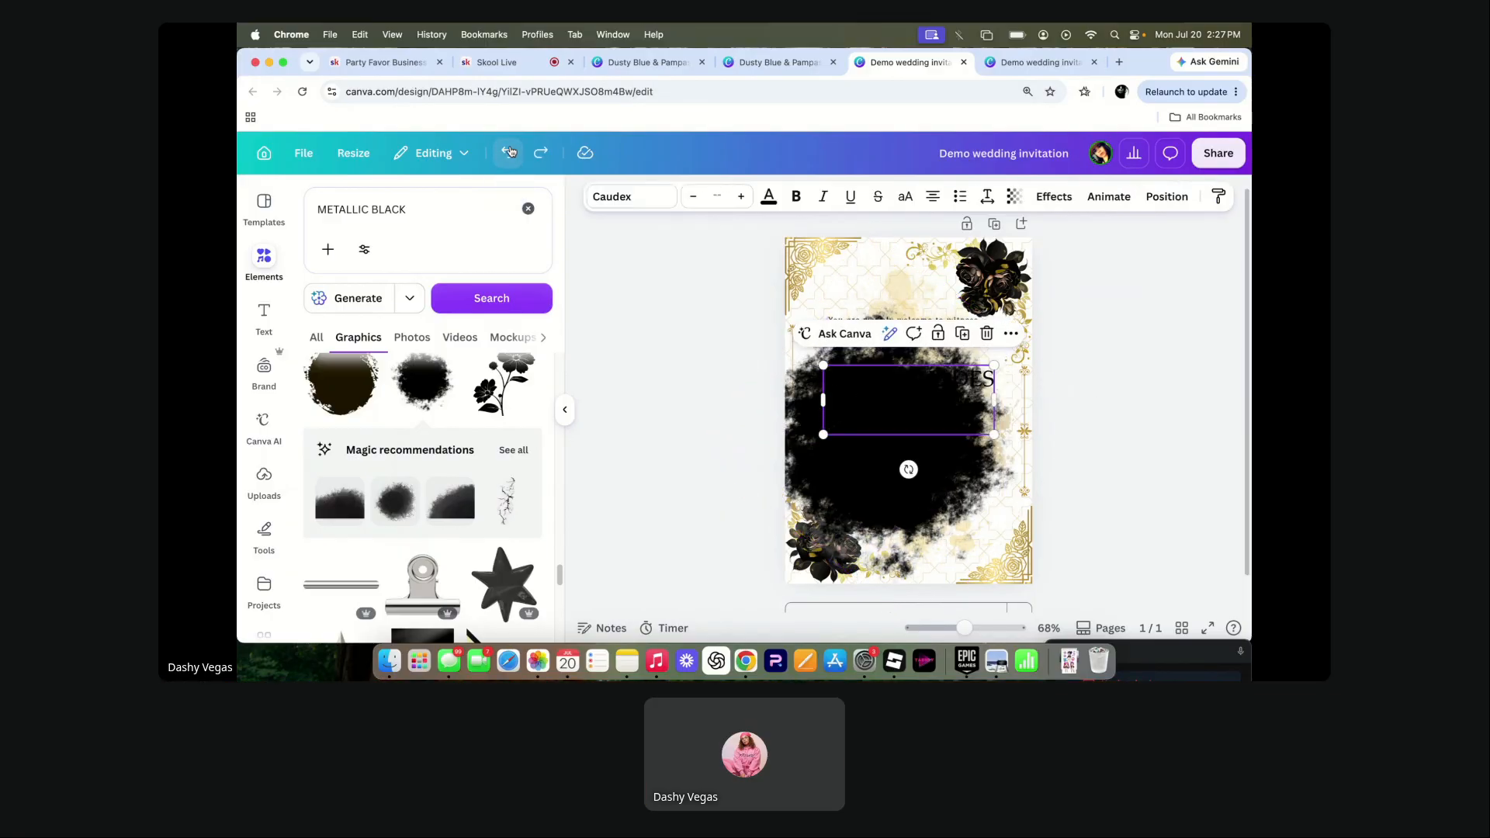
- Select the black splatter graphic and centre it horizontally on the invitation, slightly higher on the page
left_click(712, 477)
left_click(850, 466)
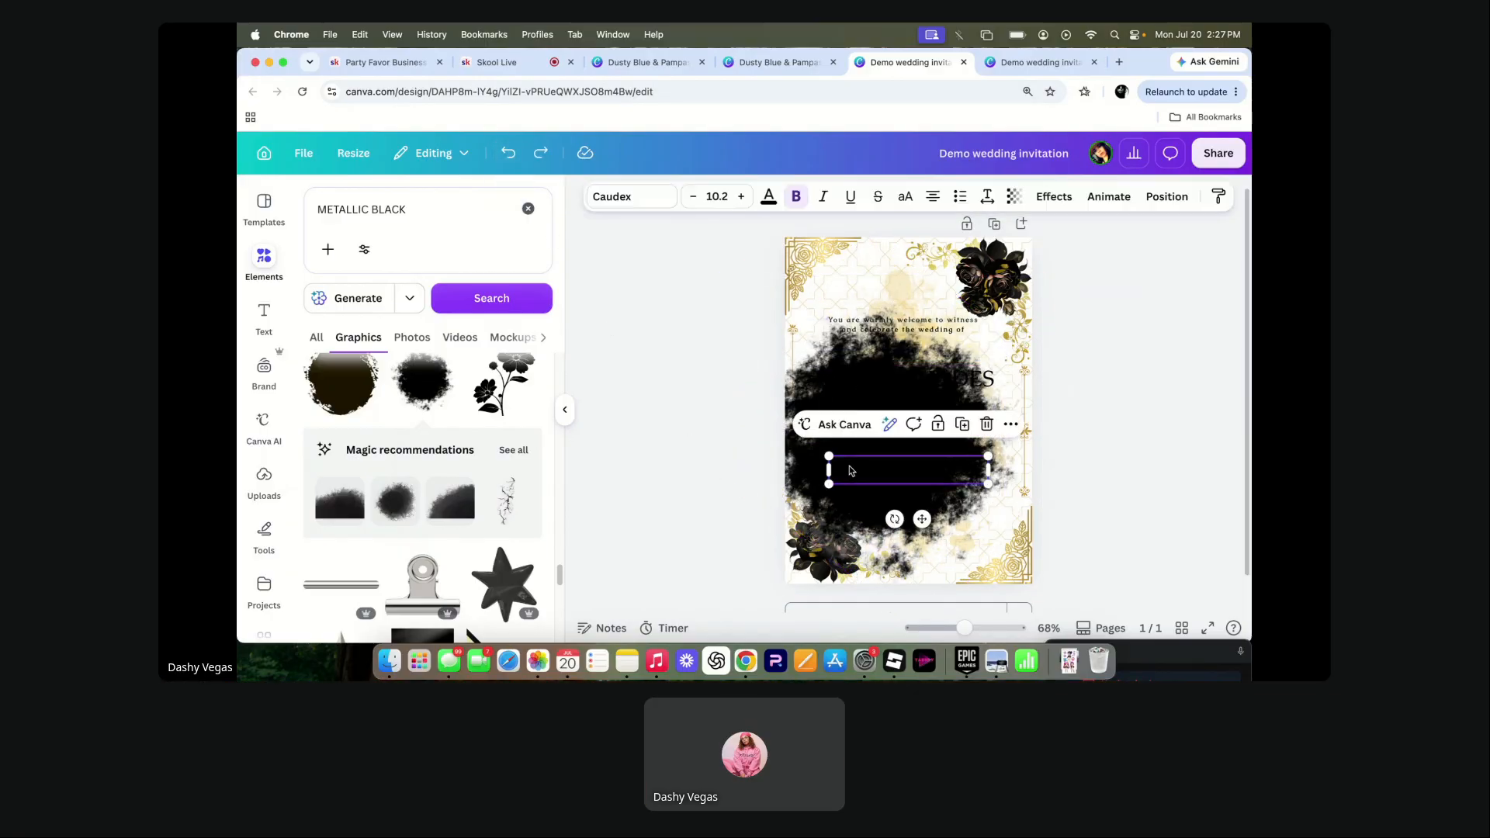
left_click(845, 391)
left_click(800, 399)
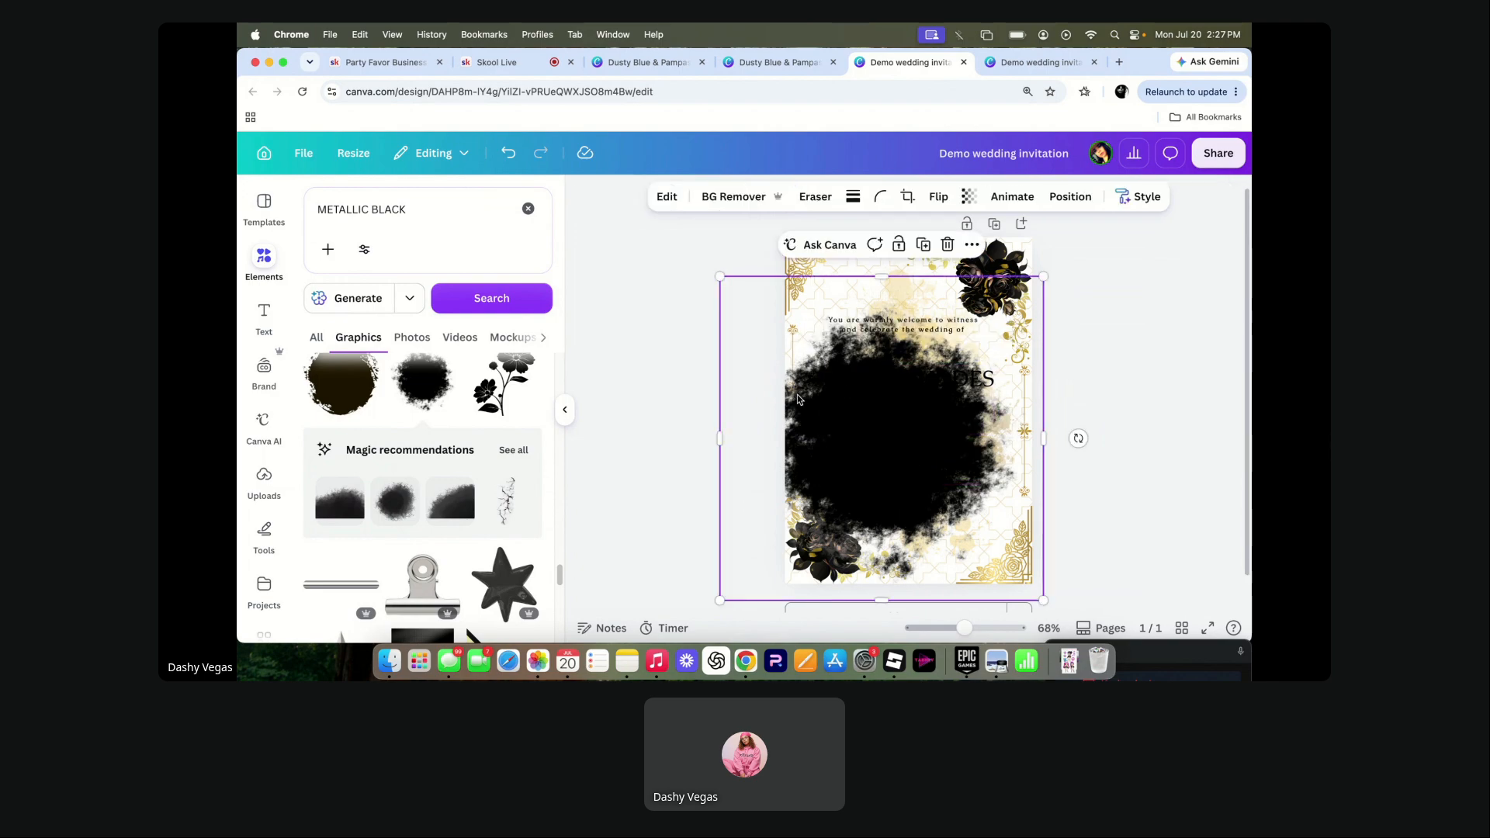
left_click_drag(798, 398, 820, 380)
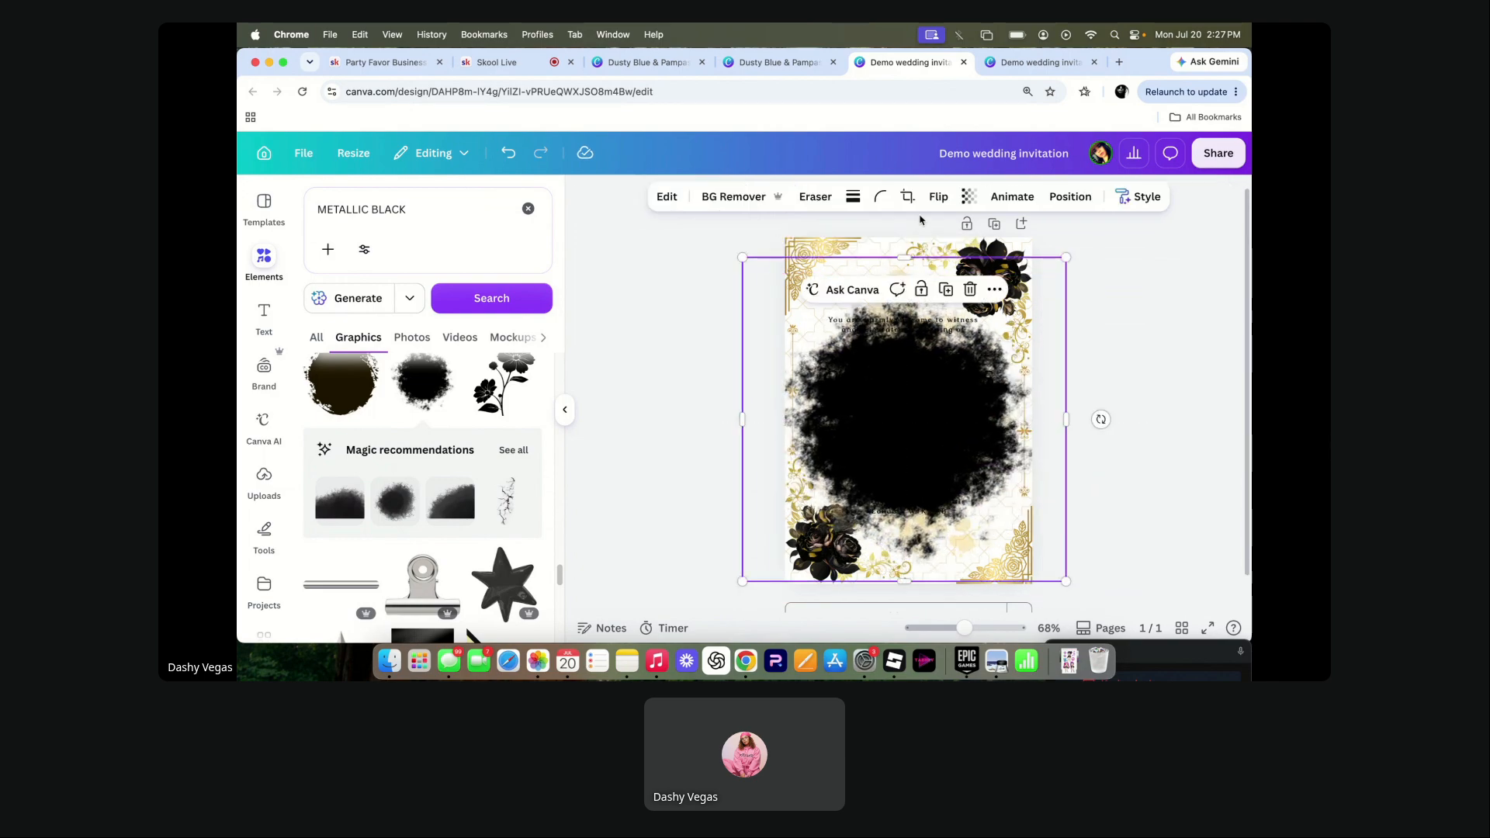
- Try the black splatter at transparency 61, shrunk to fit within the page and repositioned behind the couple's names
left_click(970, 199)
left_click_drag(1007, 258, 961, 258)
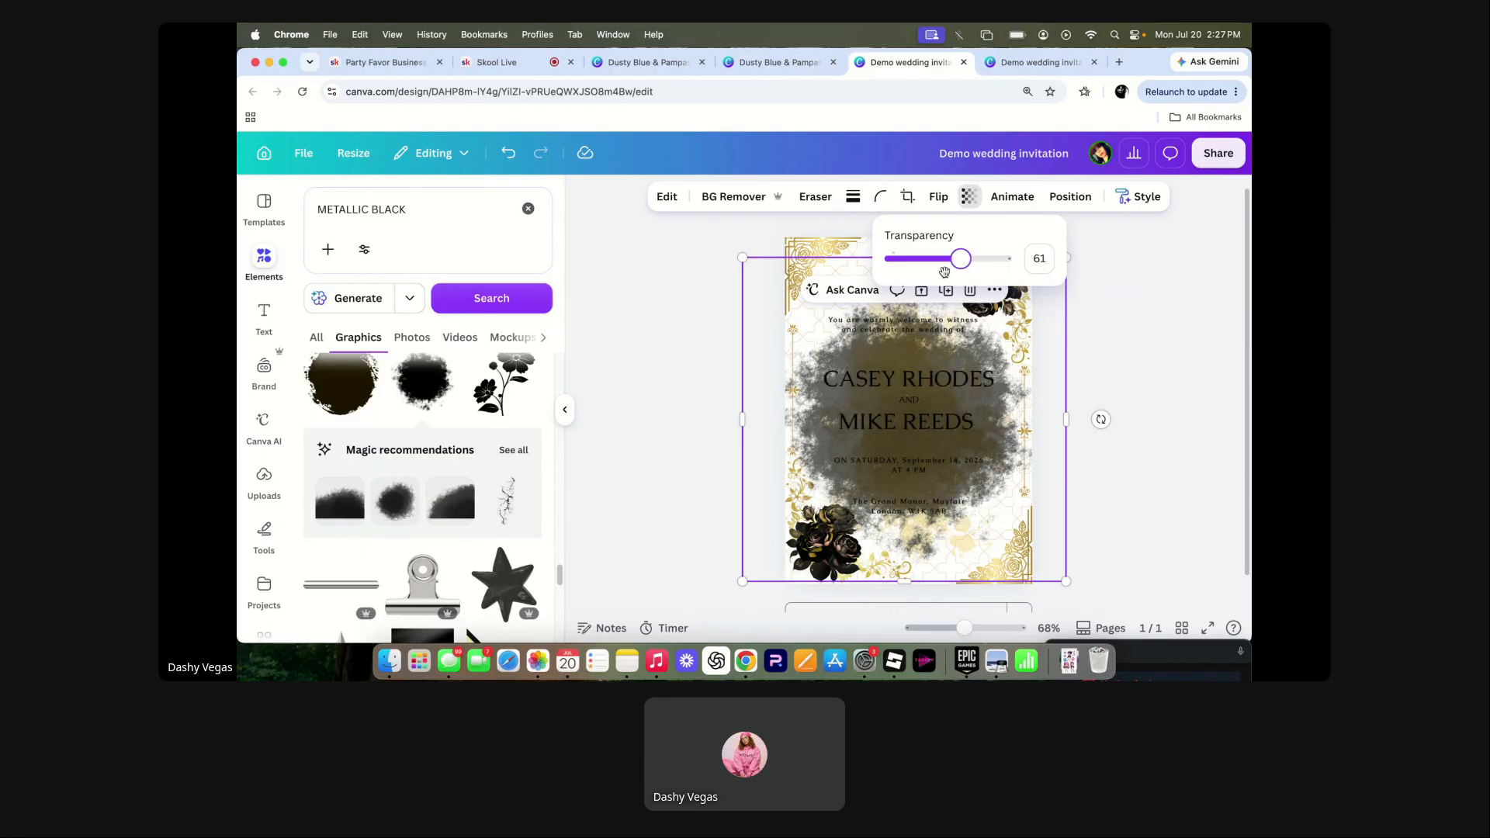
left_click_drag(741, 584, 849, 475)
left_click_drag(961, 379, 917, 440)
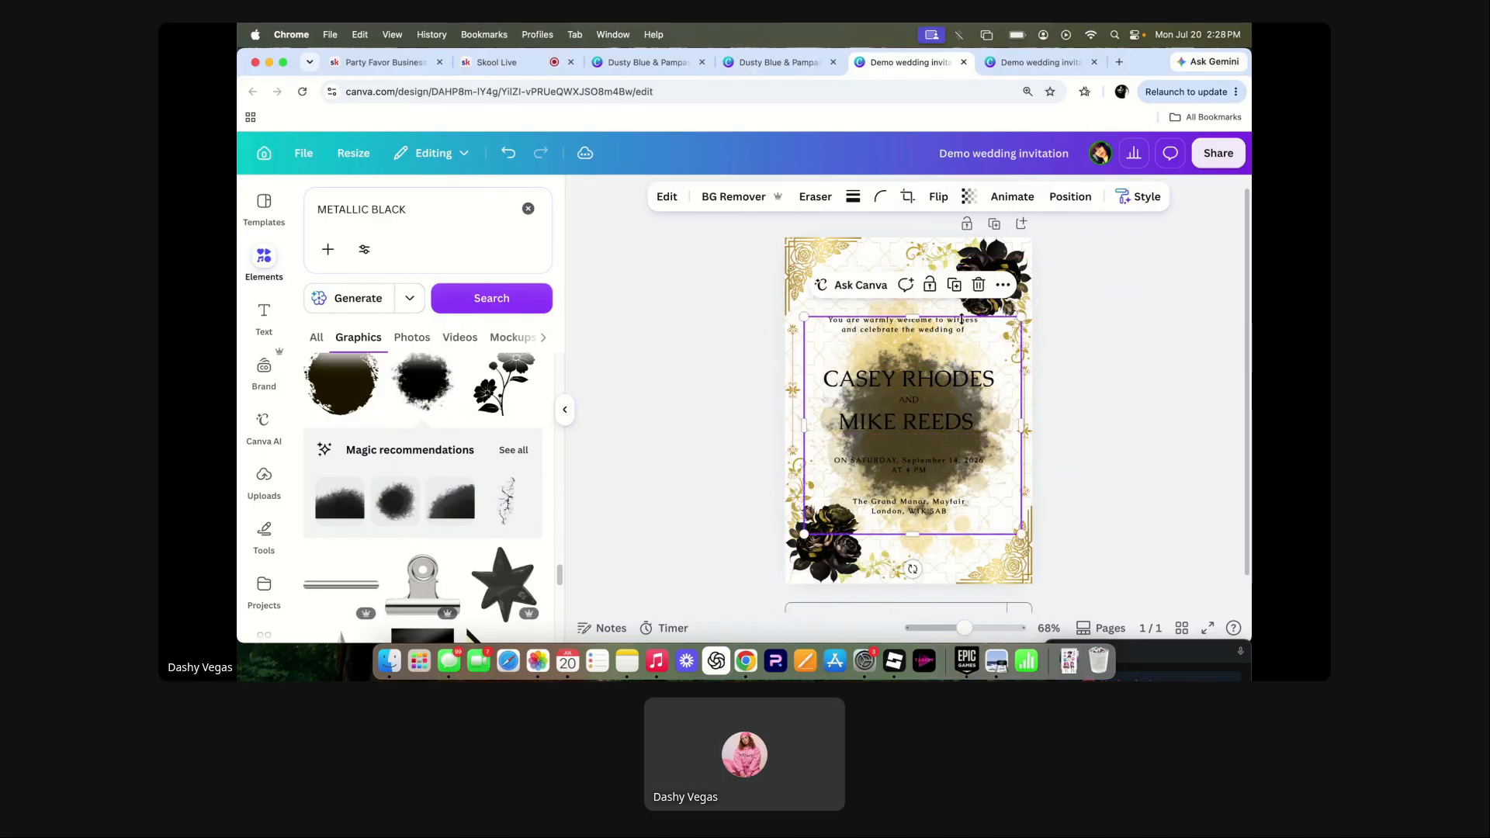
- Delete the black splatter graphic and nudge the gold watercolour splash slightly up and sideways around the page centre
left_click(979, 288)
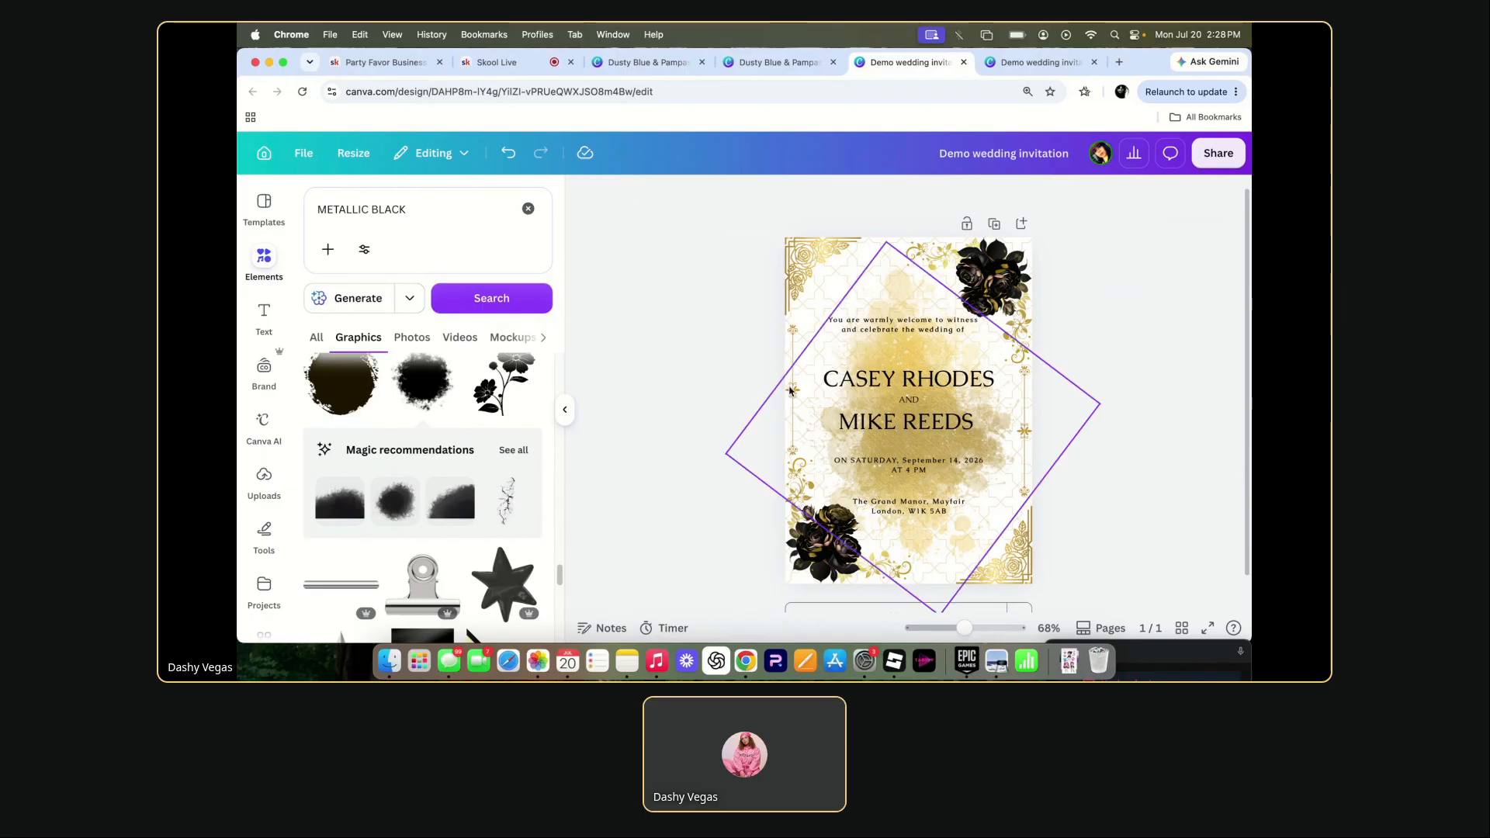
left_click(906, 495)
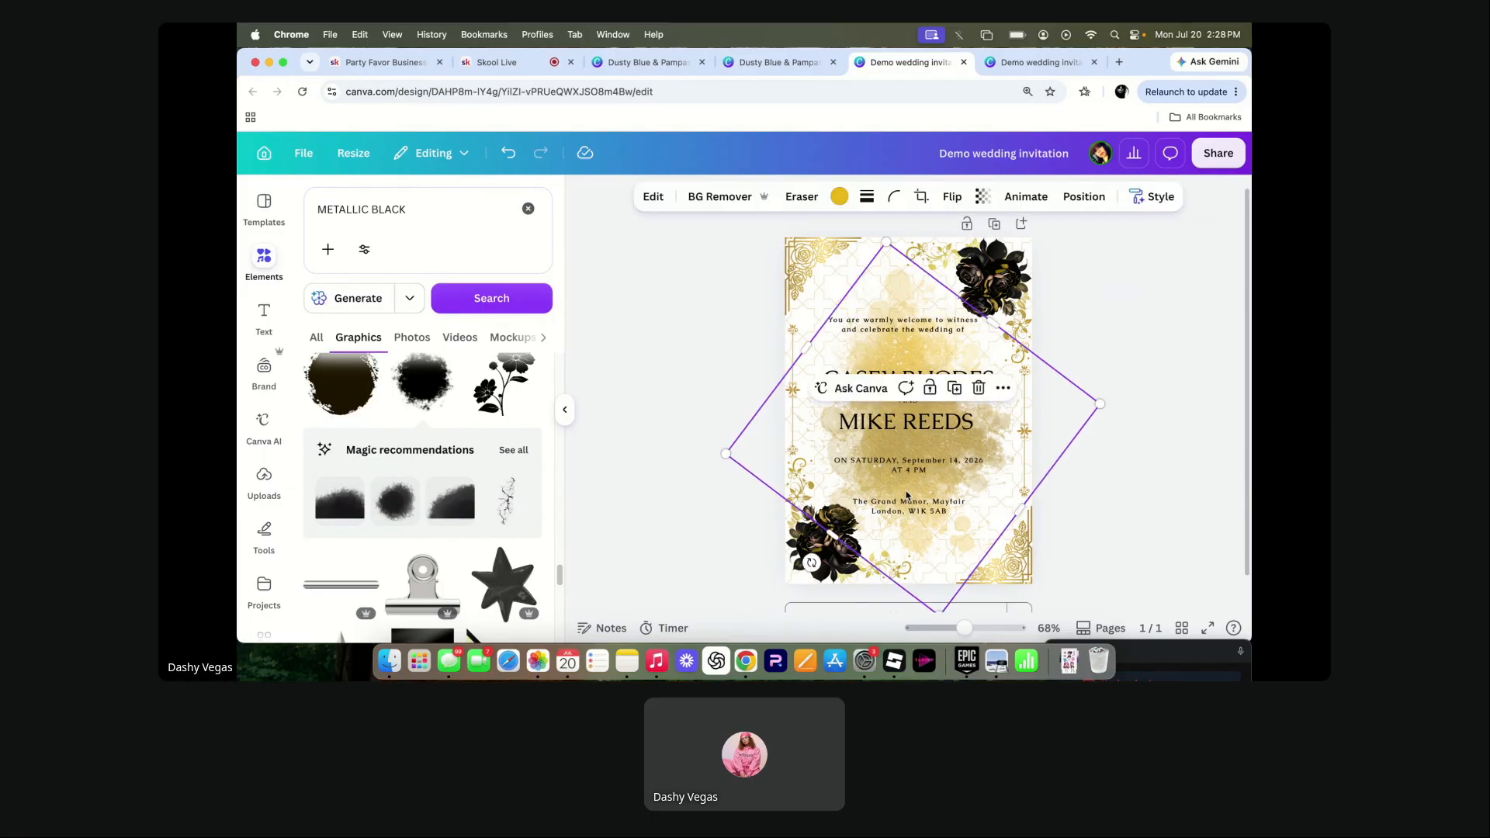
left_click_drag(906, 495, 906, 486)
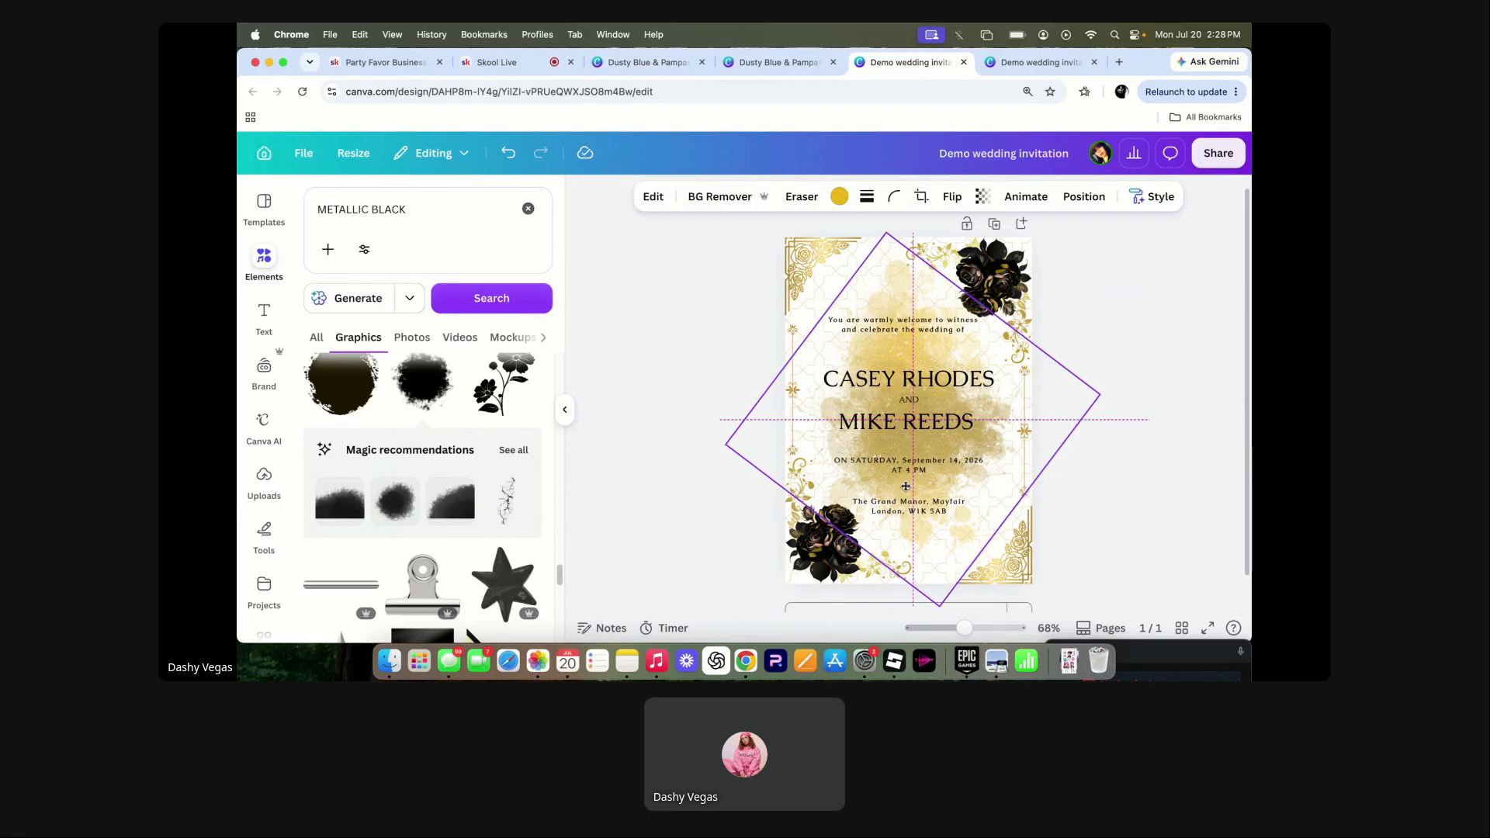
left_click_drag(906, 487, 905, 487)
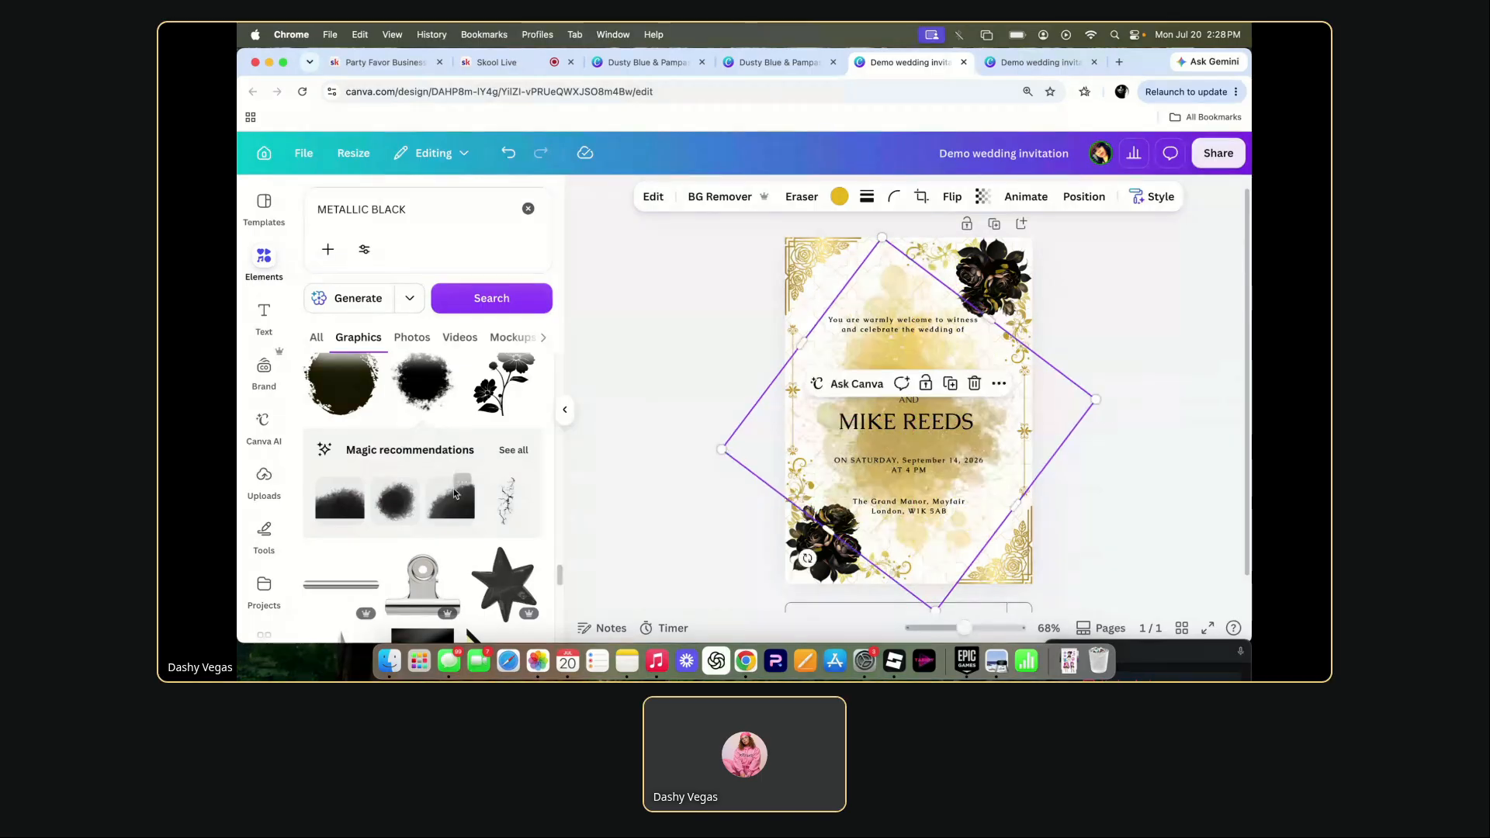
- Try the recommended black crack graphic in the invitation's lower-right corner, and delete it
left_click(509, 483)
left_click_drag(905, 328, 979, 508)
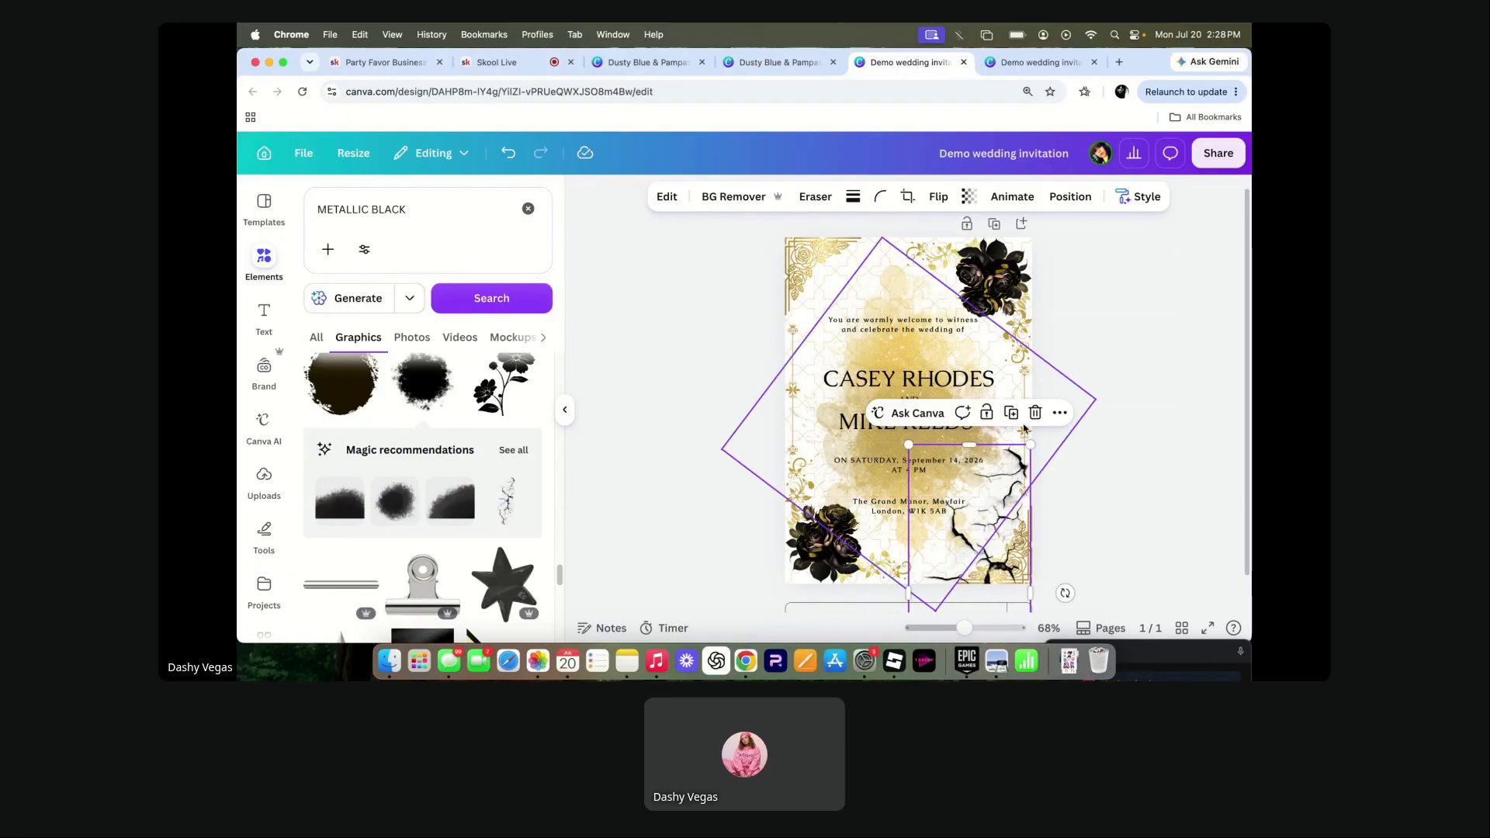
key("Delete")
- Show all Magic recommendations for the splatter, try the black ink-blot graphic near the page's lower-right edge, and remove it
scroll(384, 497, "down", 1)
scroll(384, 497, "down", 2)
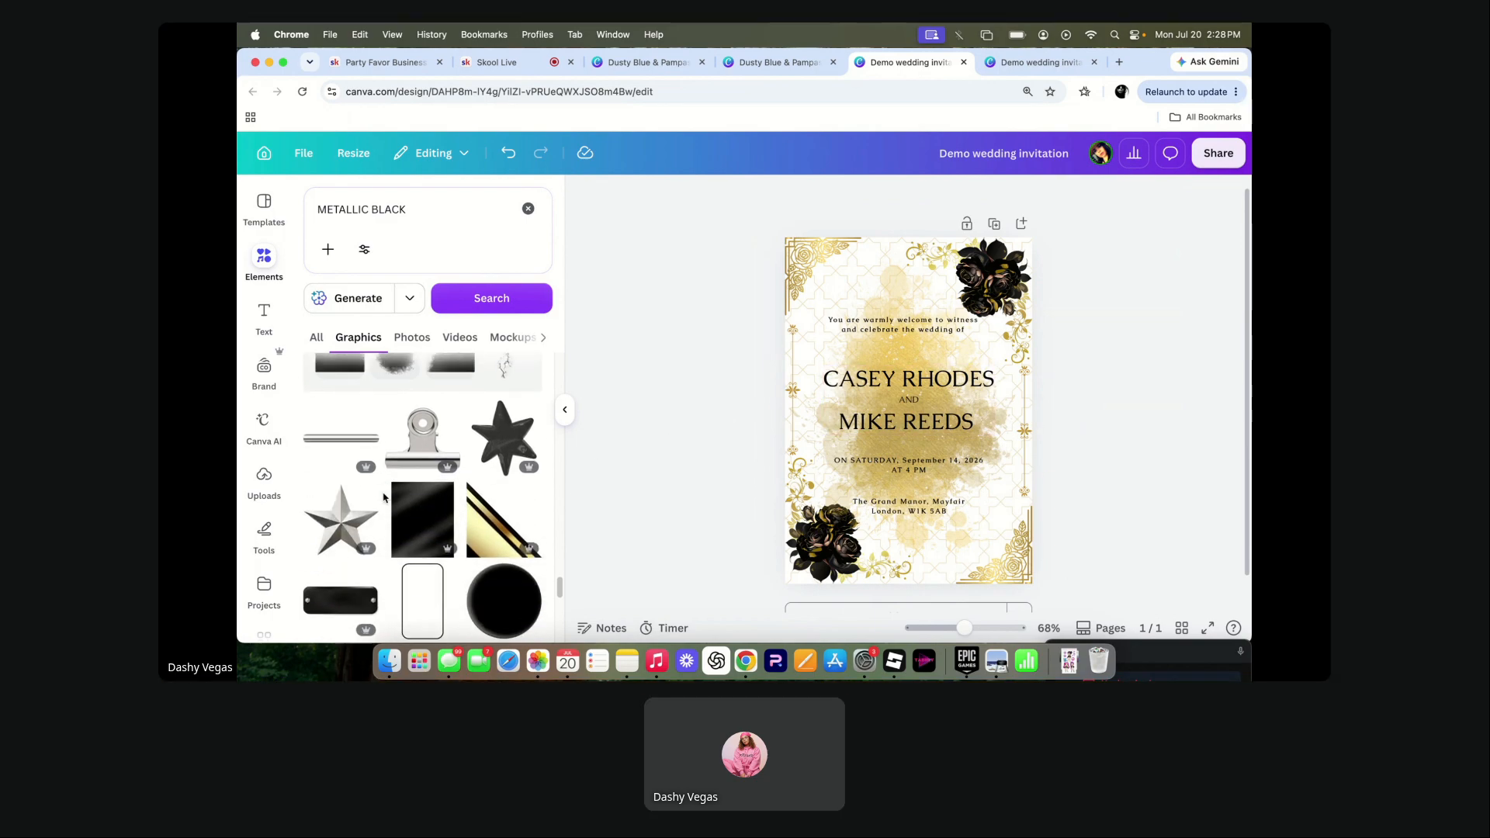
scroll(477, 422, "up", 1)
left_click(512, 362)
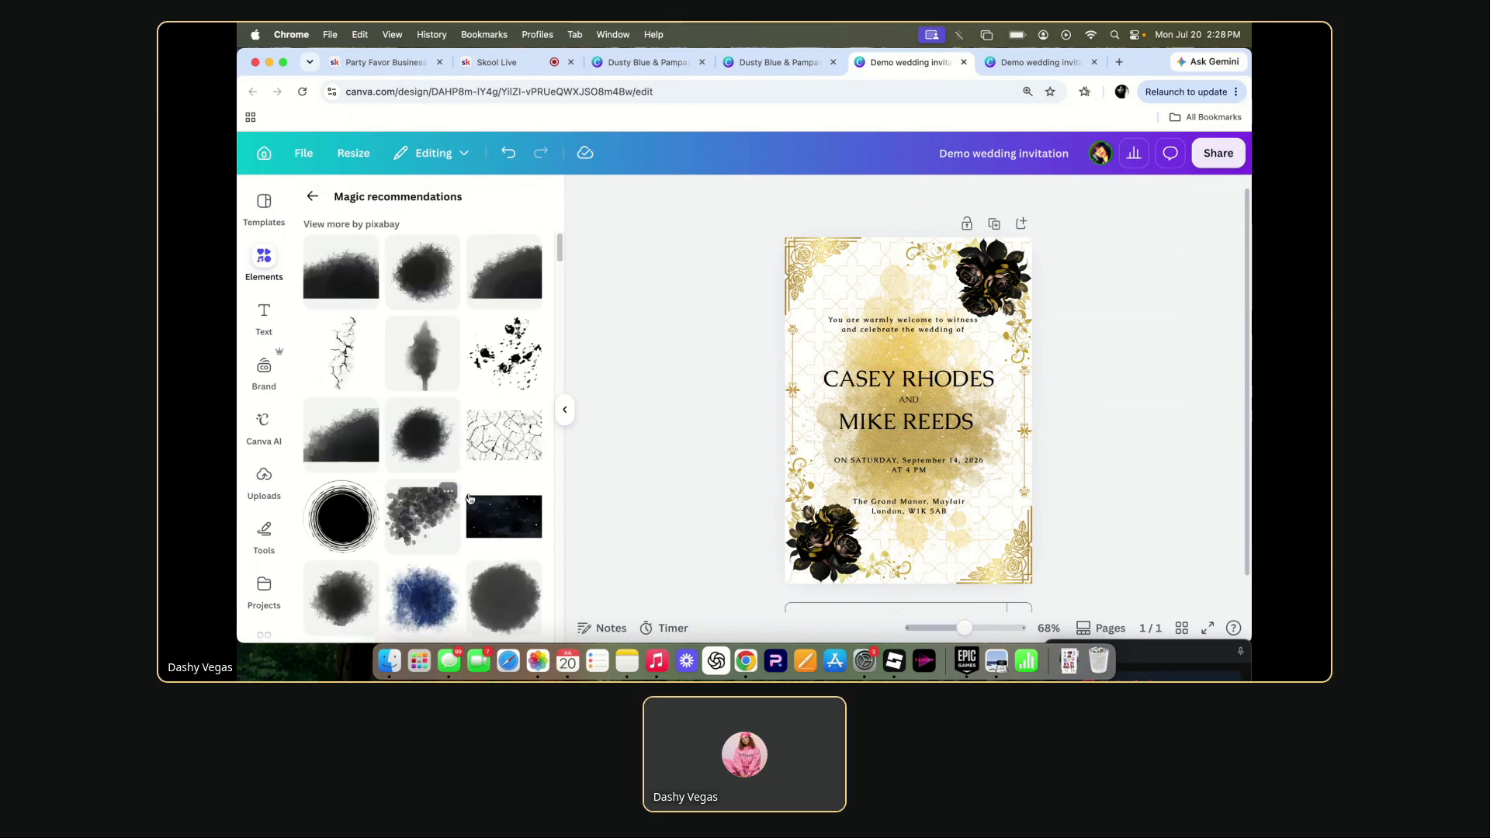
left_click(480, 380)
left_click_drag(908, 410, 1033, 509)
left_click(1088, 418)
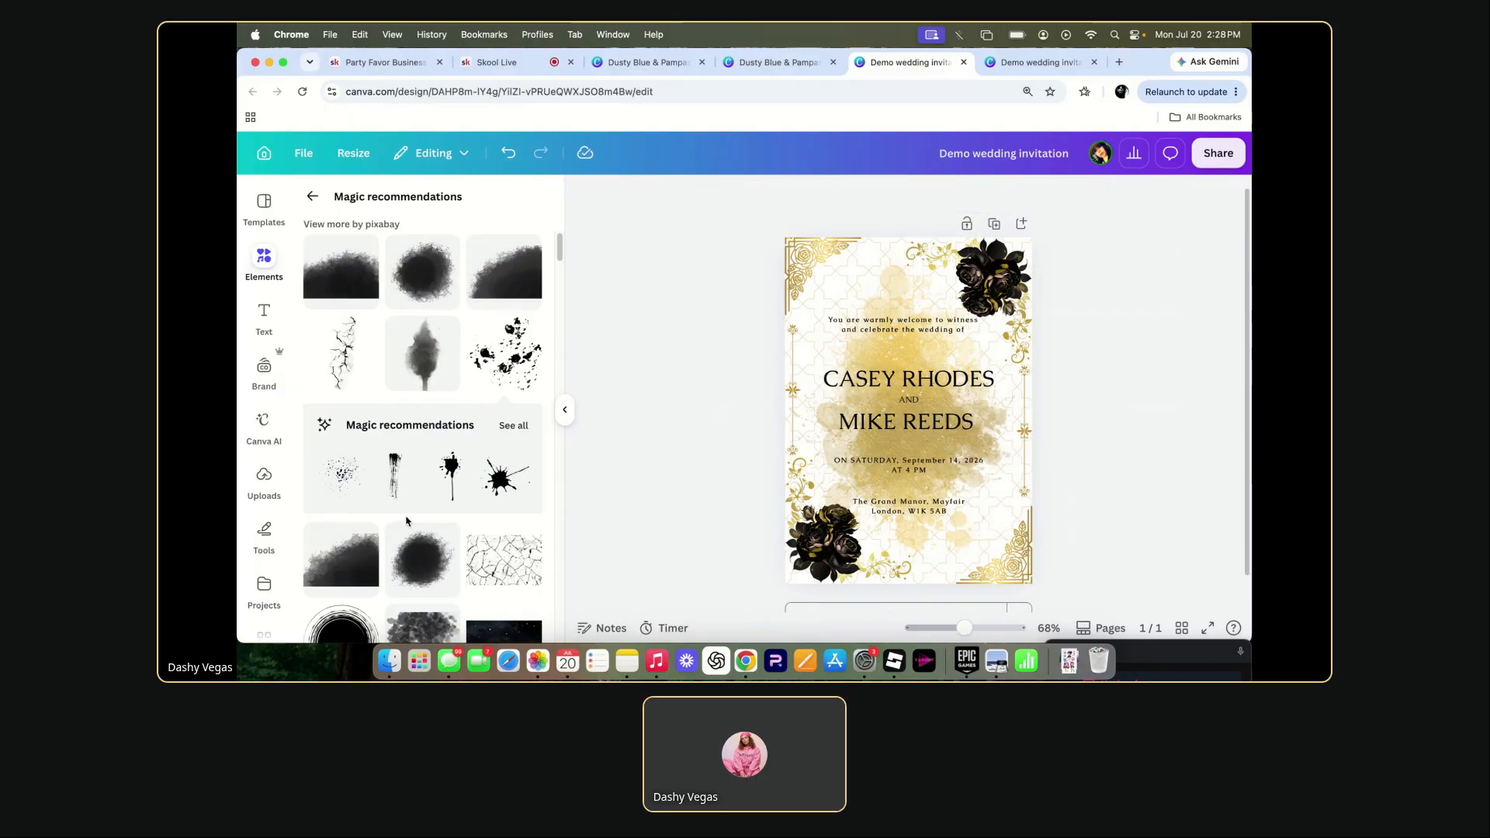
- Try the thin black scratch-line graphic from the Magic recommendations across the names, and delete it
scroll(407, 521, "down", 5)
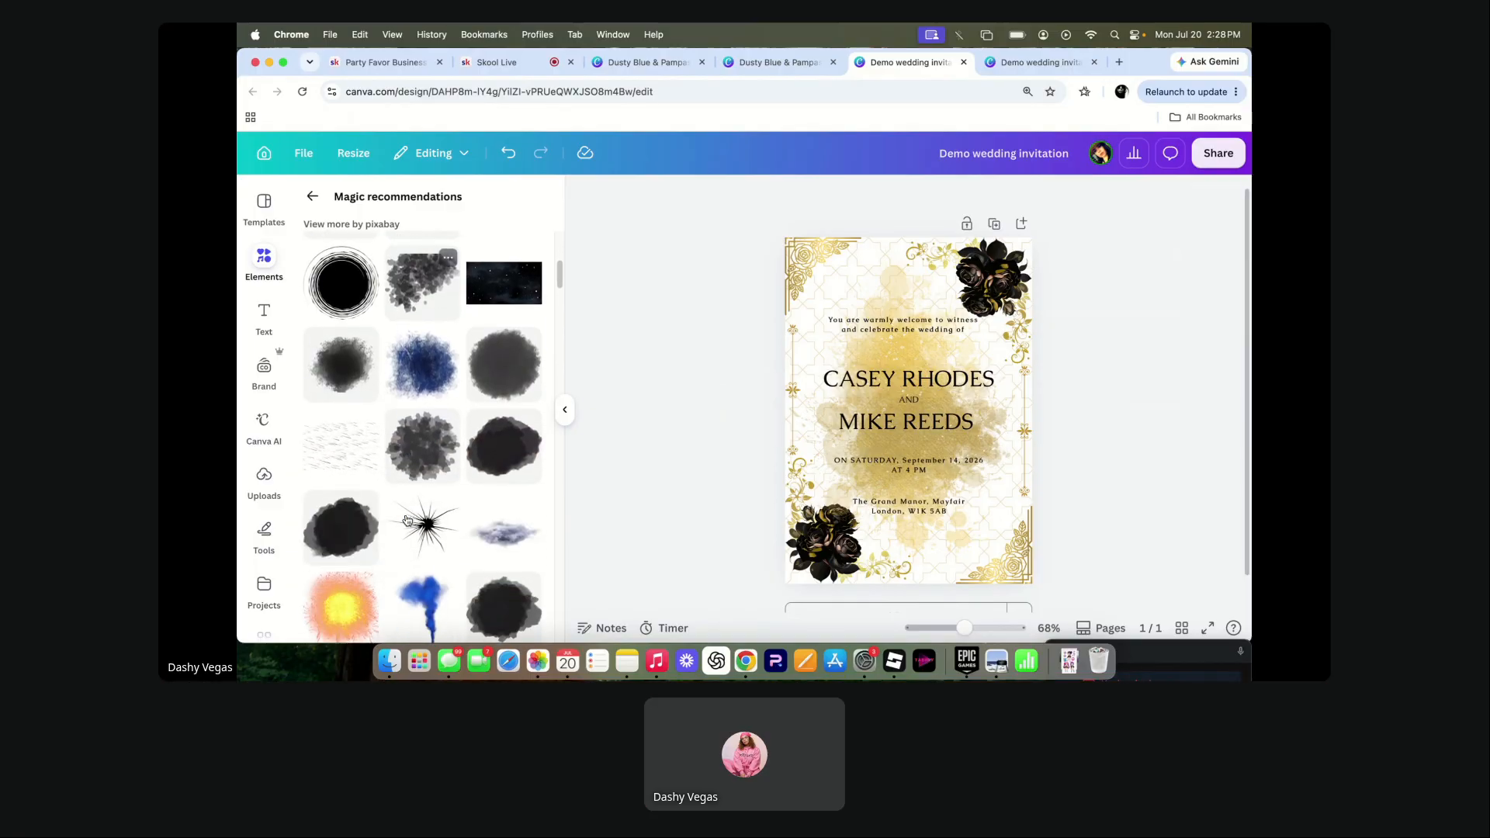
scroll(407, 521, "down", 1)
left_click(341, 419)
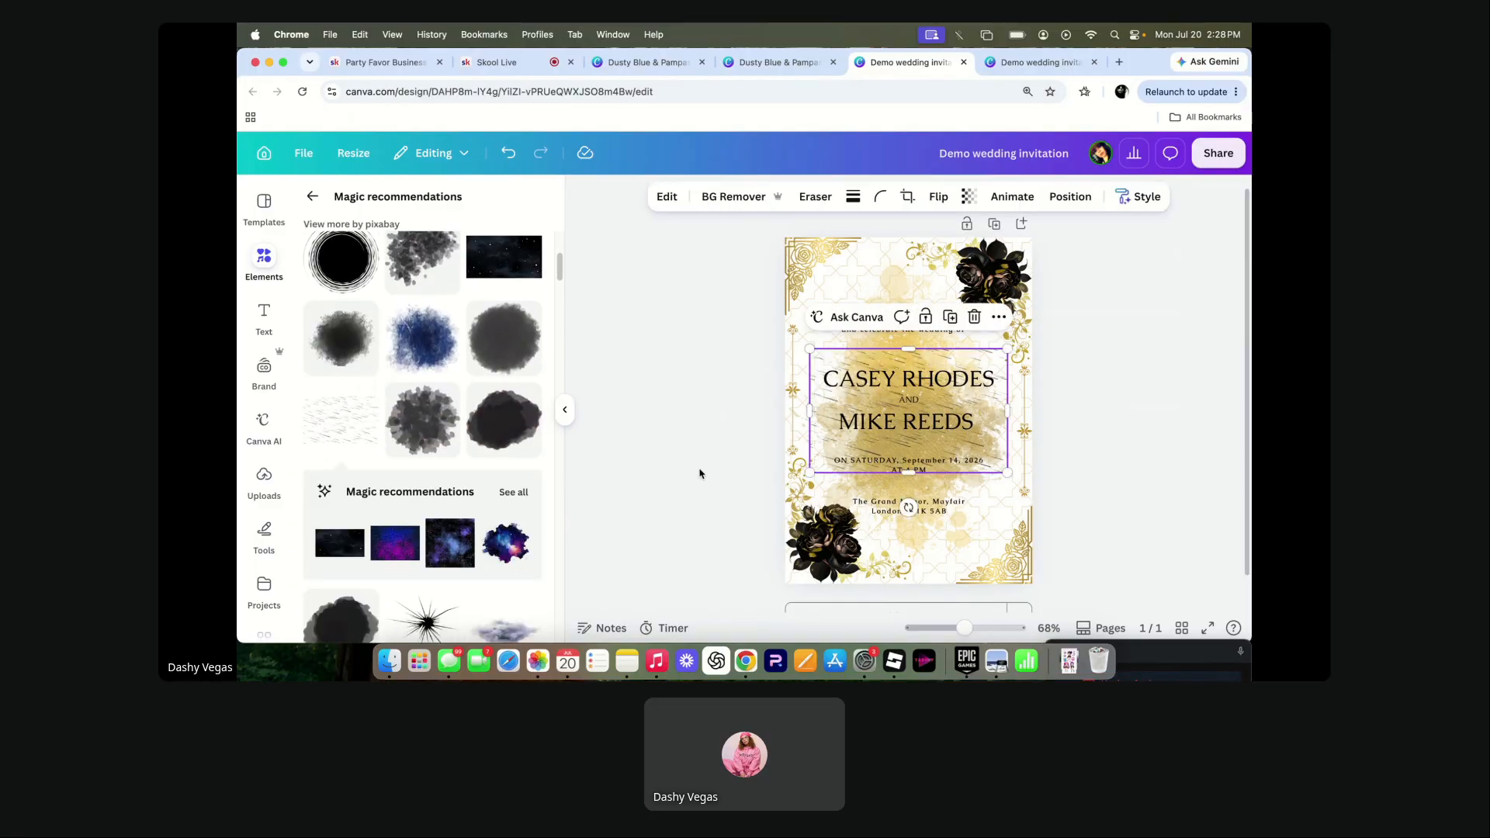
left_click(973, 318)
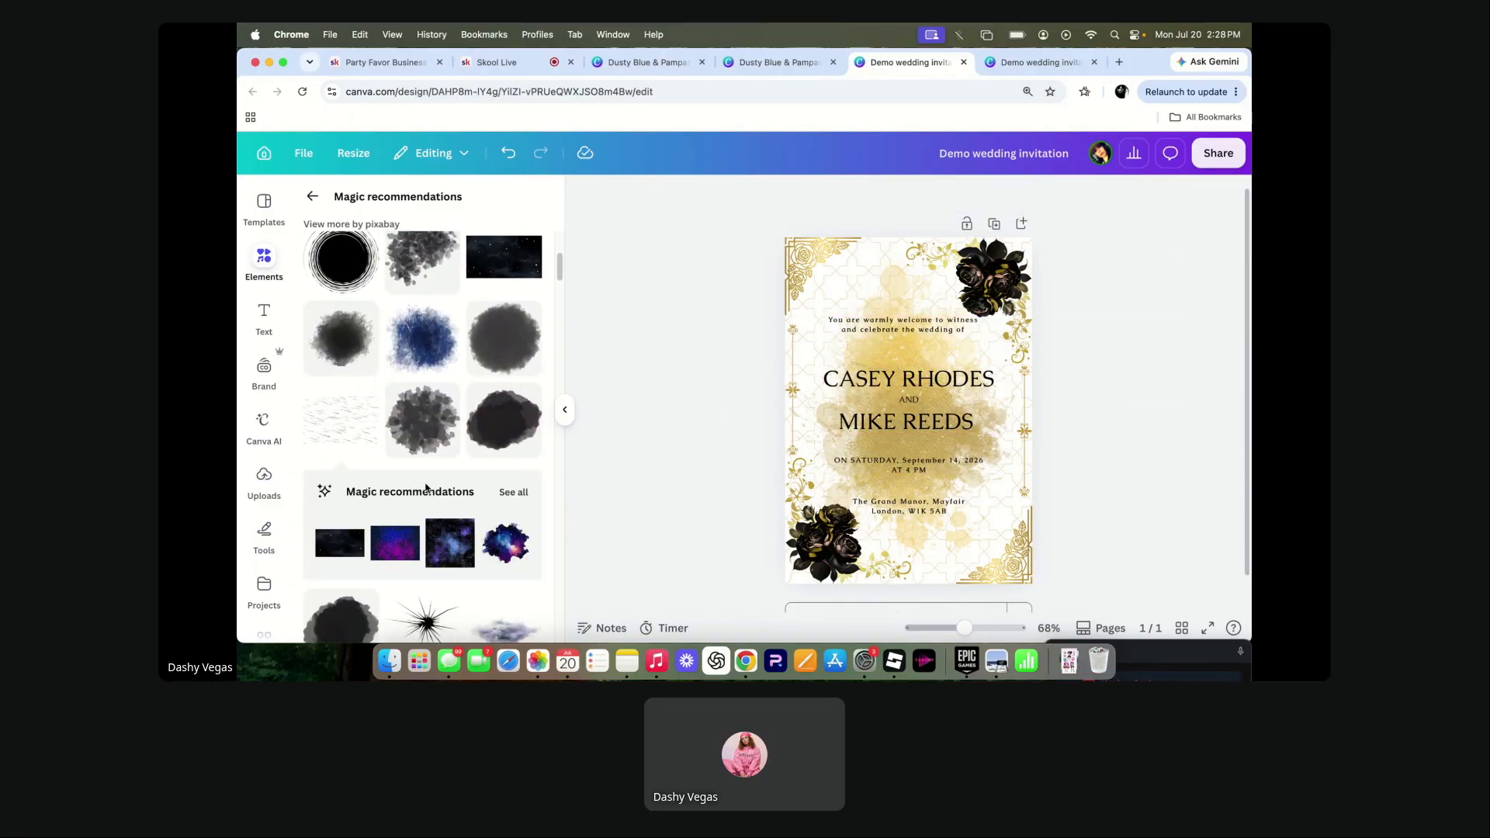
- Add the grey-and-black speckled splatter from the Magic recommendations, and undo the accidental move of the date text
scroll(426, 488, "down", 5)
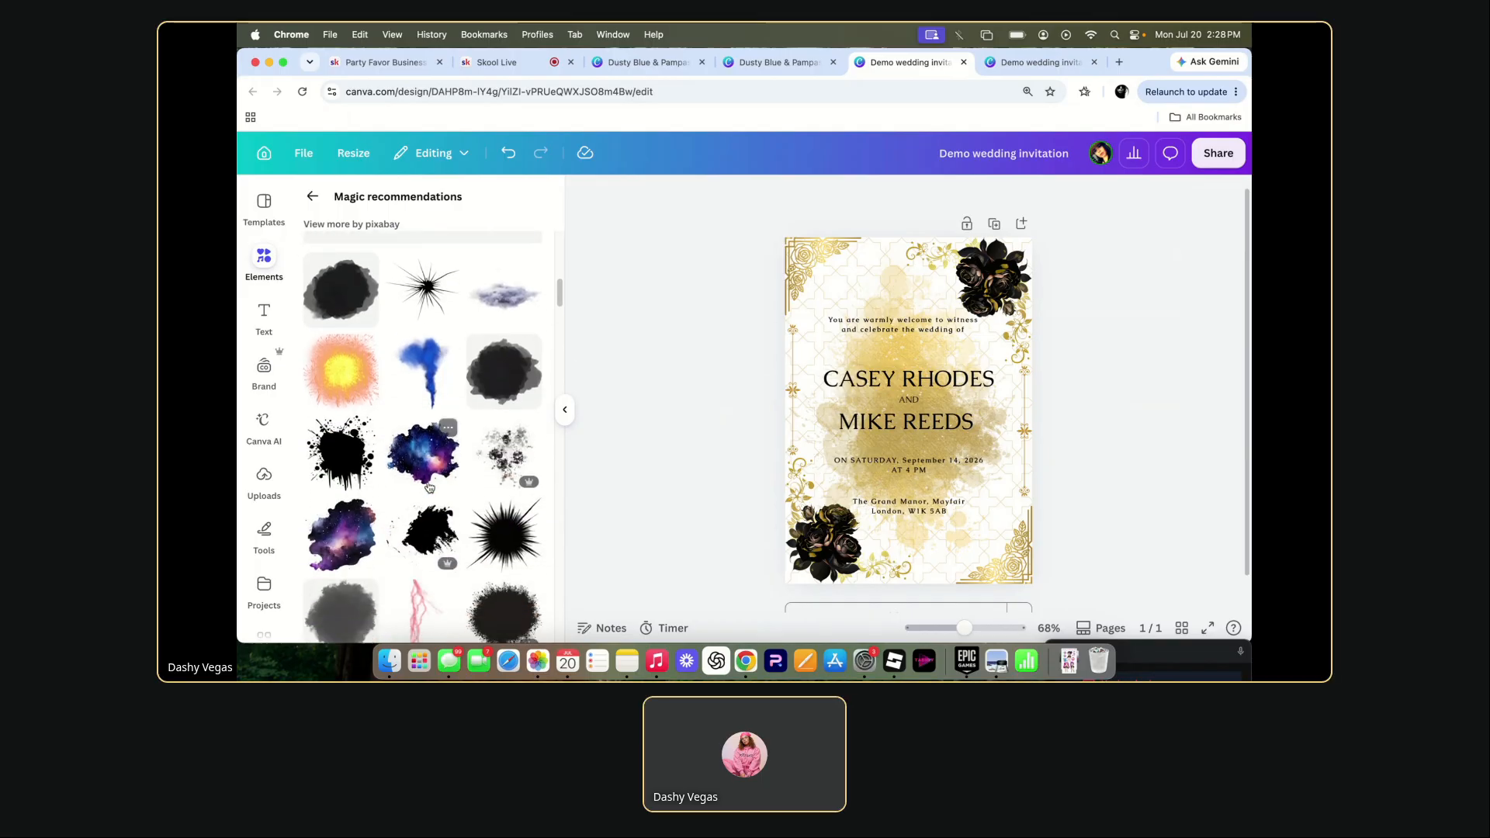
left_click(530, 428)
left_click(465, 495)
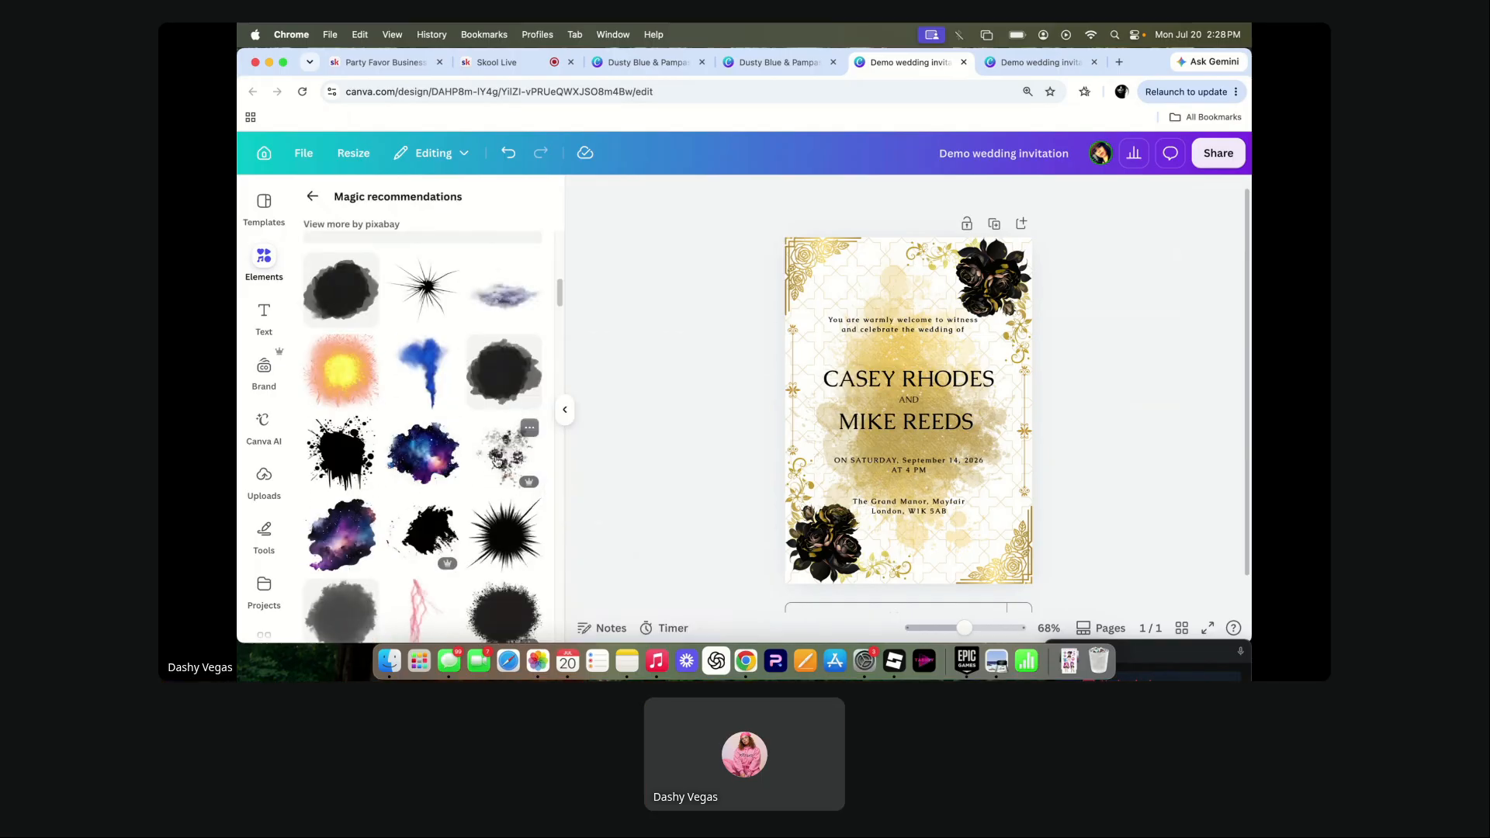
left_click(496, 459)
left_click_drag(908, 464, 902, 270)
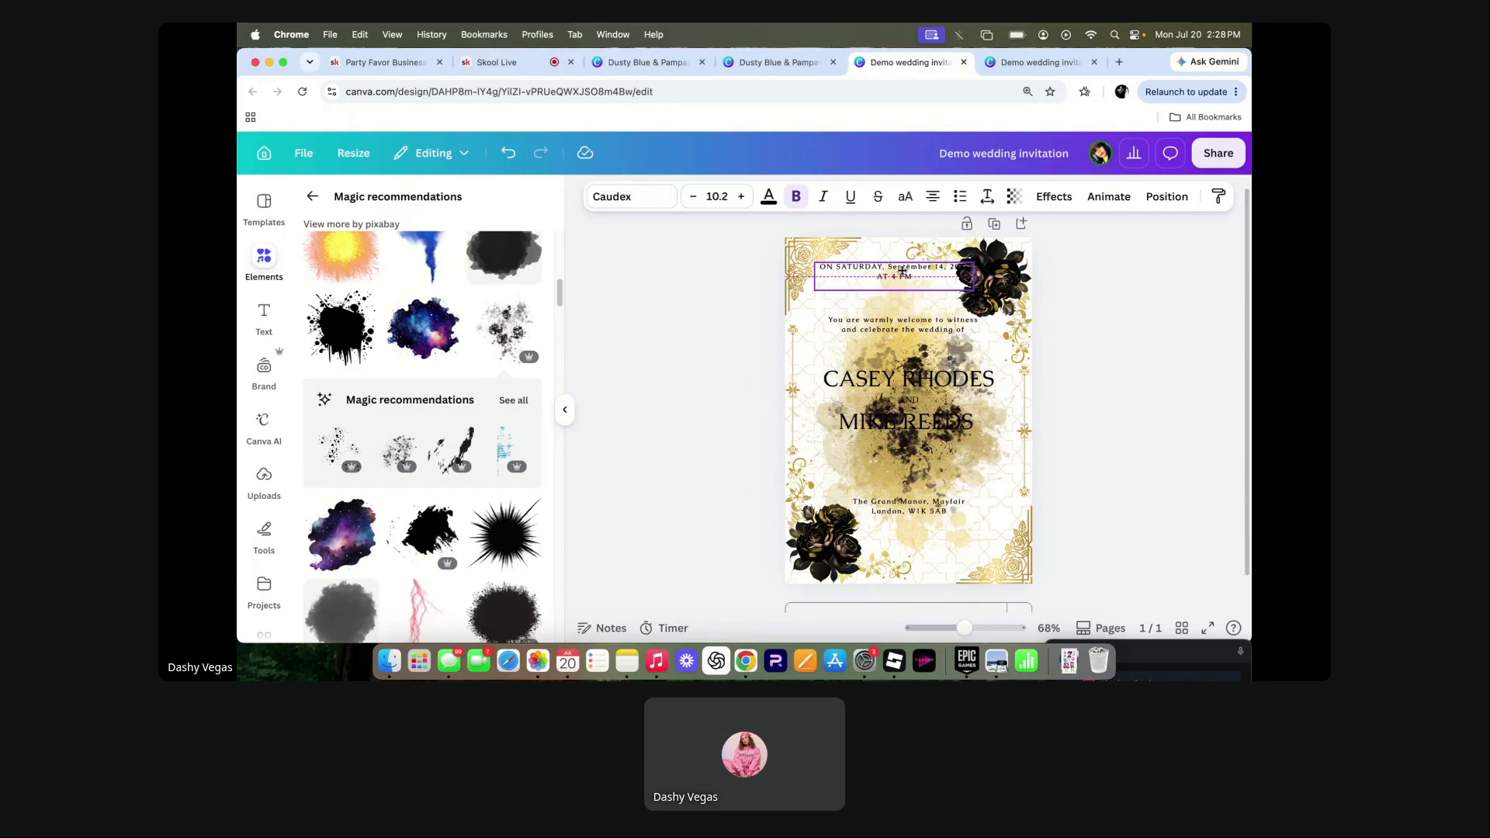
key("super+z")
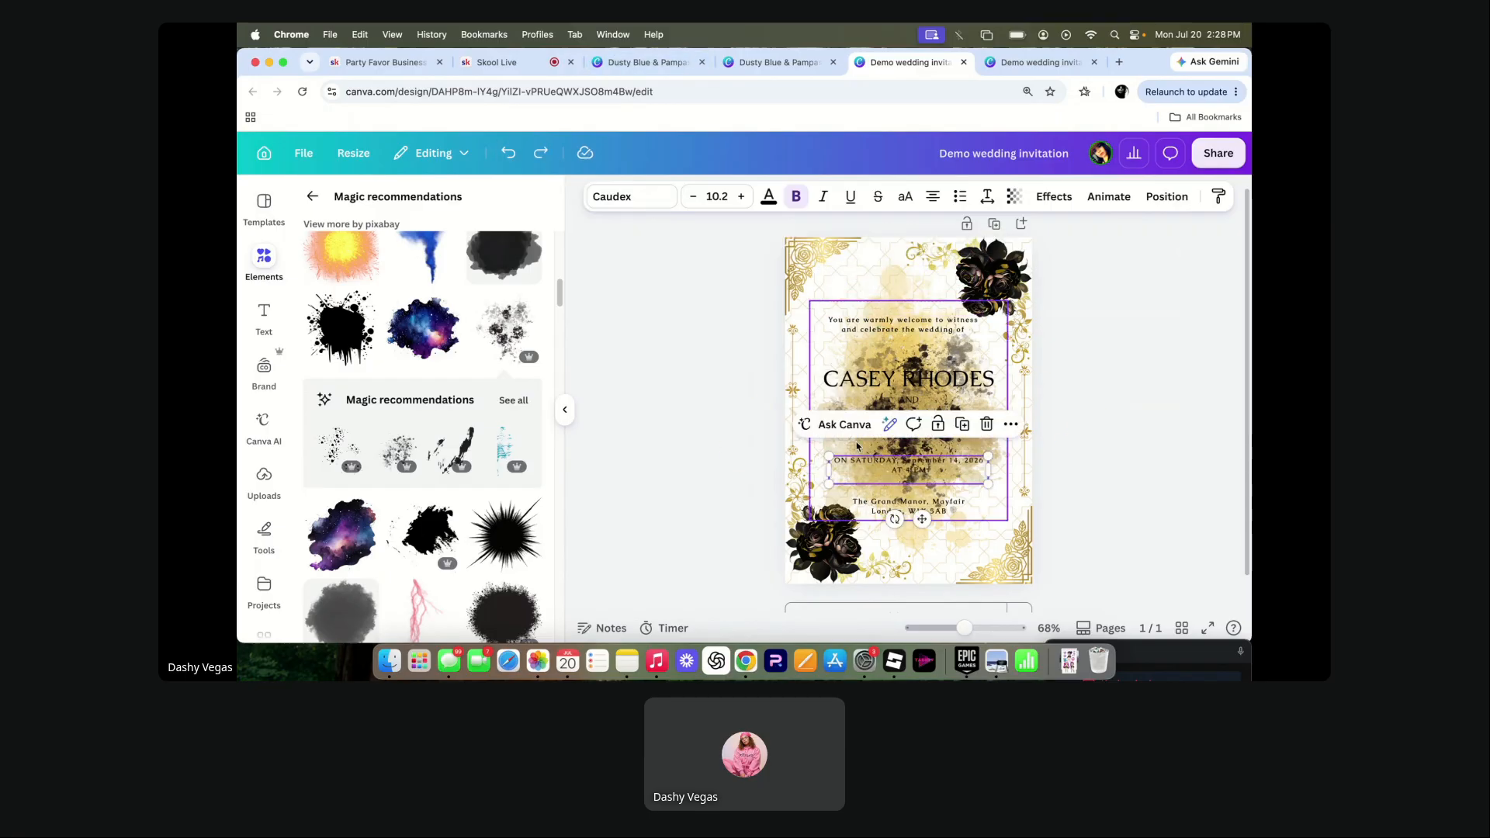
- Try moving the speckled splatter off the text towards the invitation's lower-right area, and delete it
left_click(966, 354)
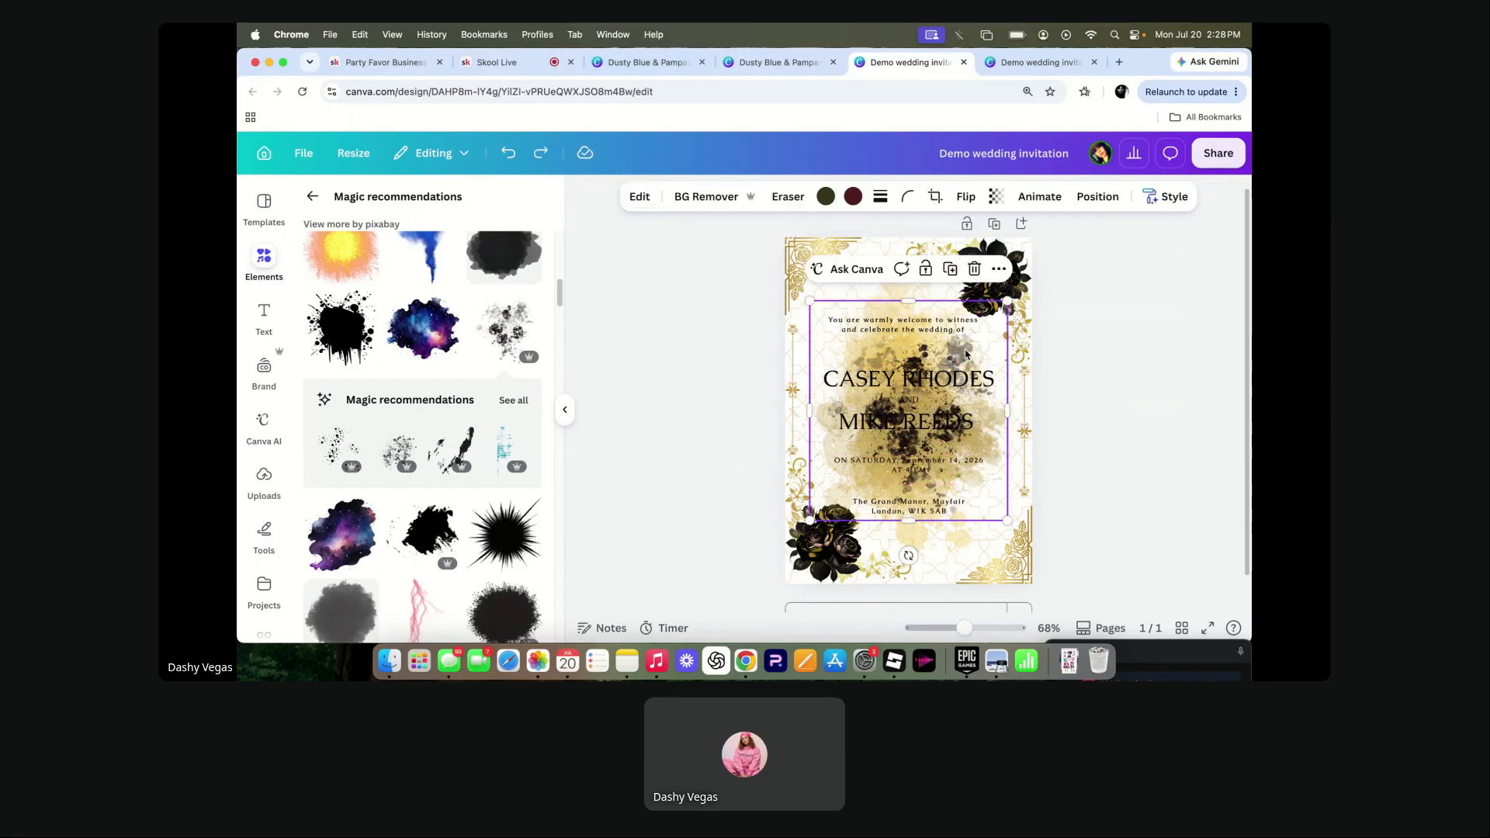
left_click_drag(966, 354, 1108, 438)
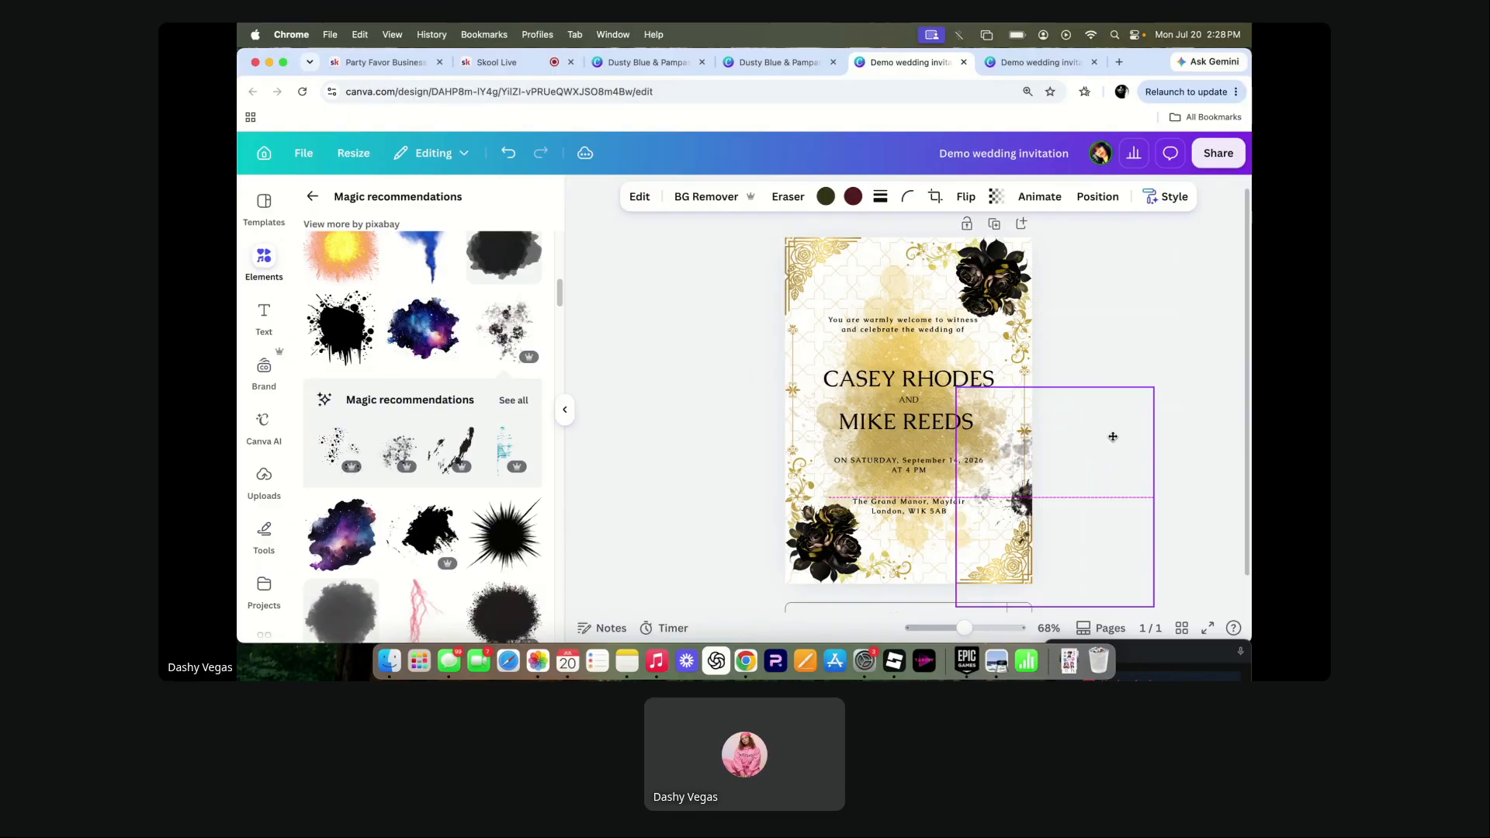
left_click_drag(1113, 437, 978, 511)
left_click(987, 432)
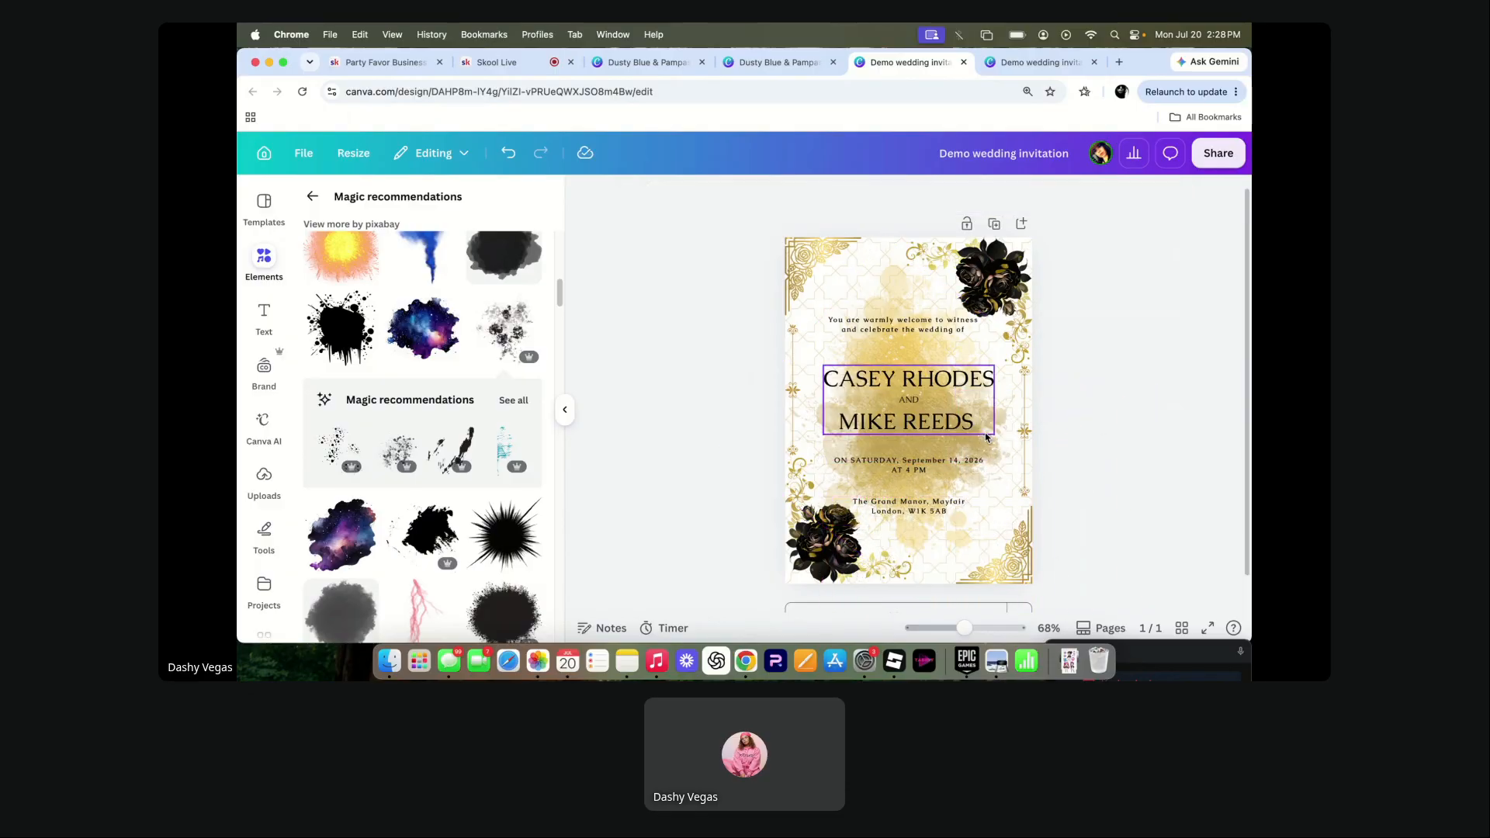
- Browse the remaining Magic recommendations and the METALLIC BLACK graphics results for another black accent
scroll(348, 375, "down", 5)
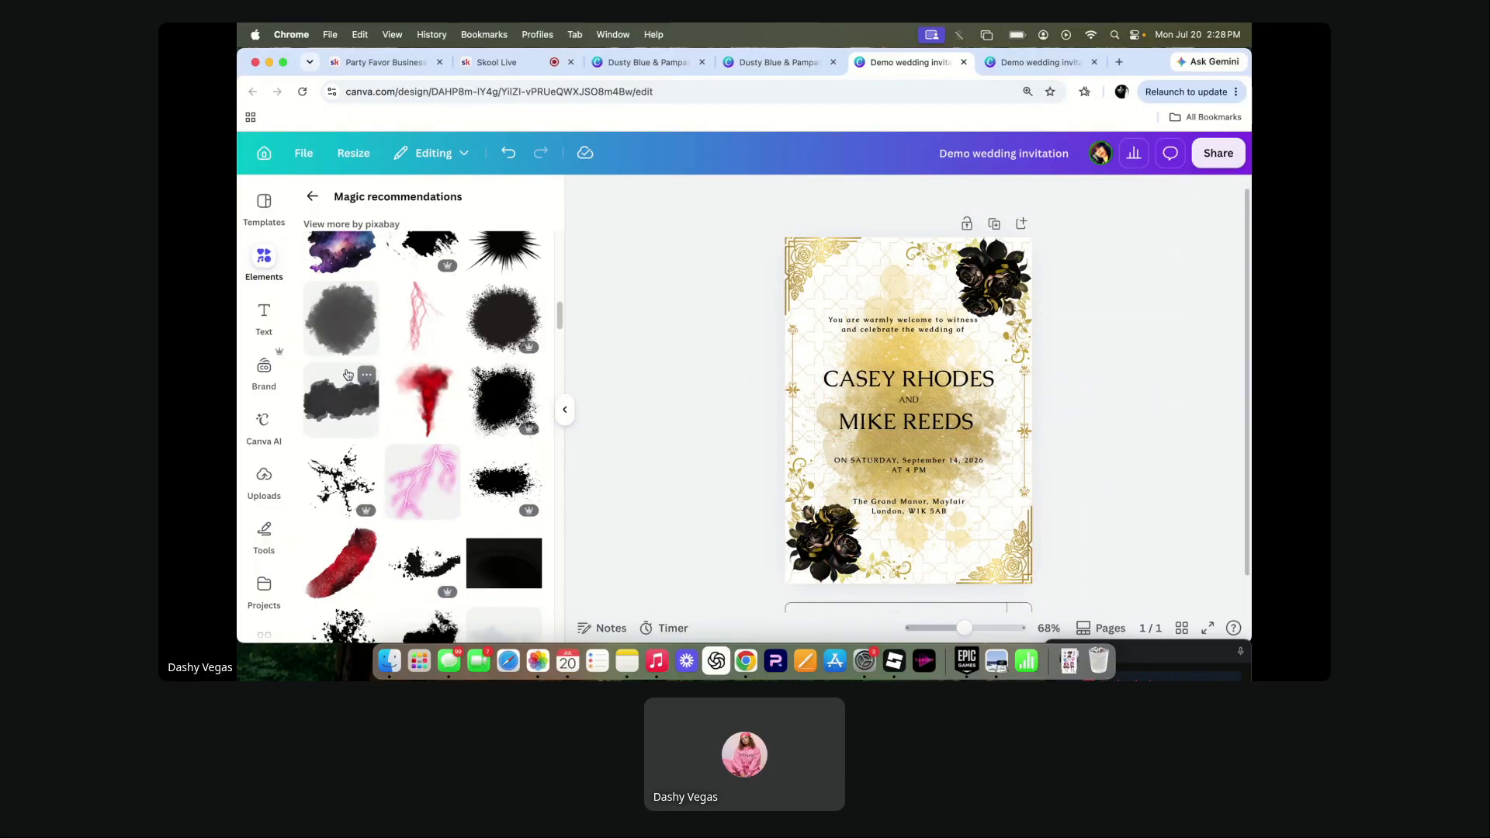
left_click(306, 198)
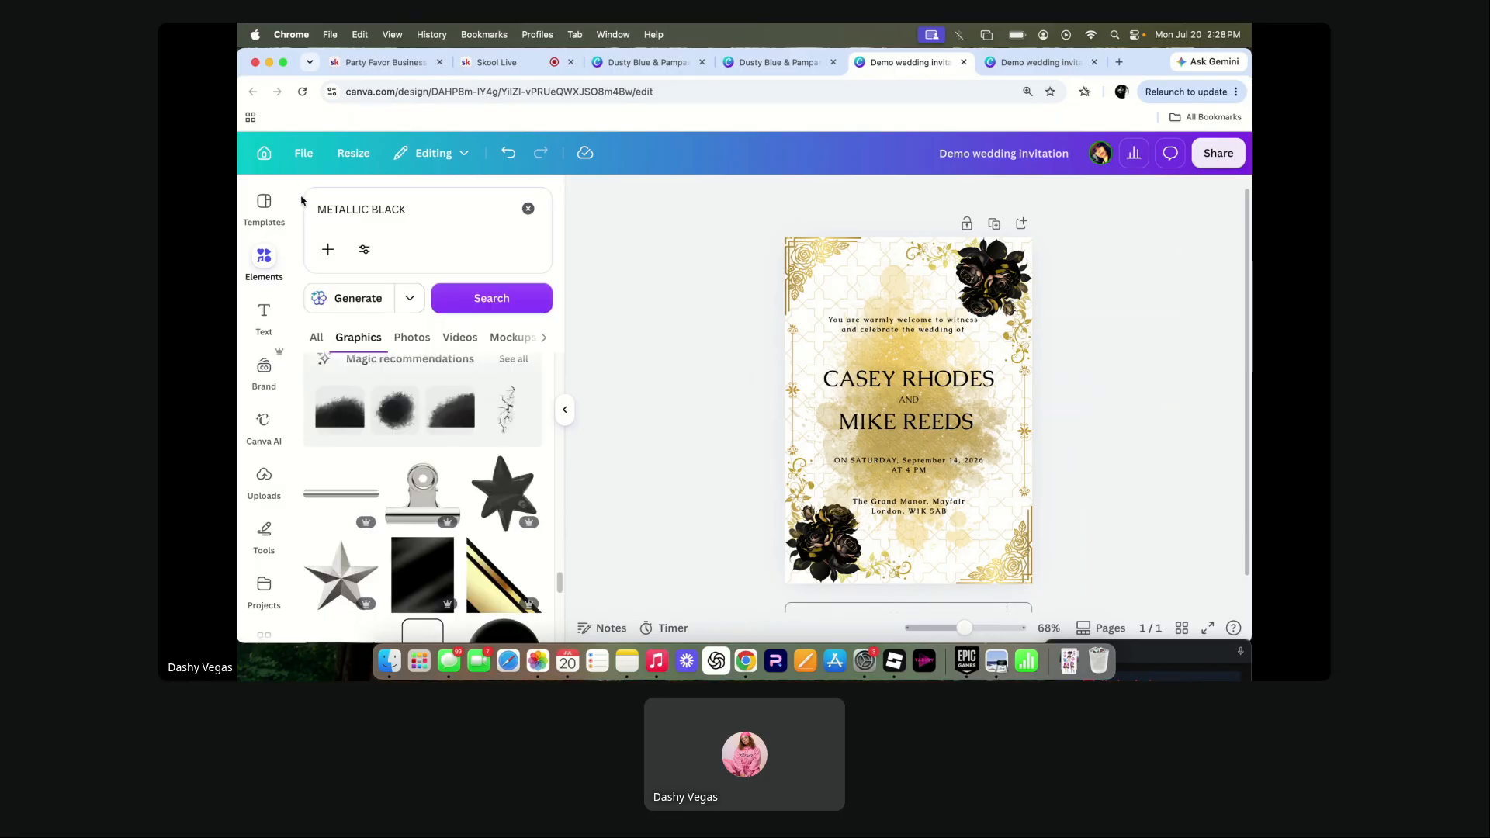
scroll(472, 492, "down", 10)
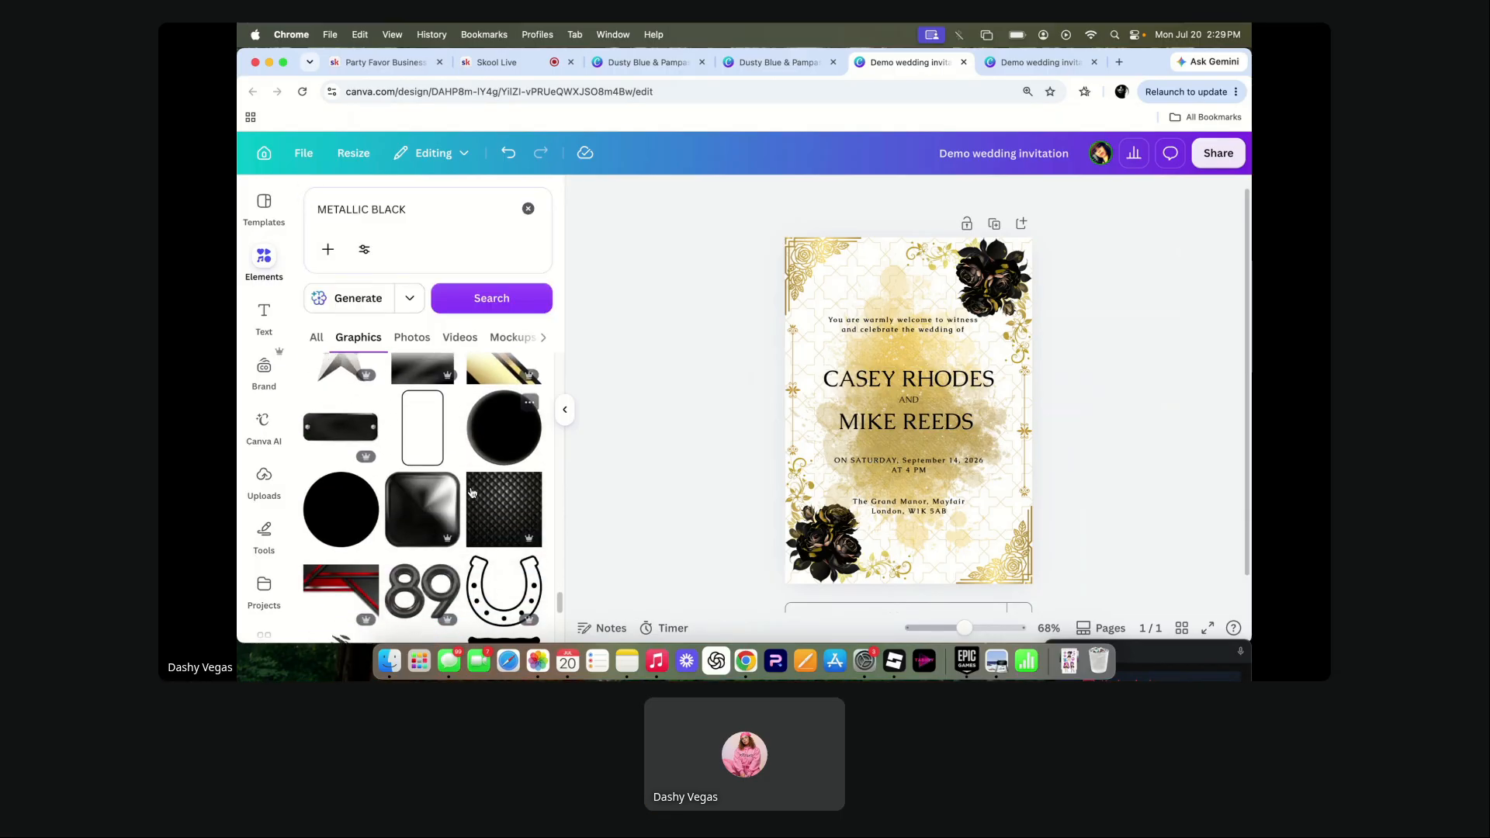
scroll(471, 492, "down", 3)
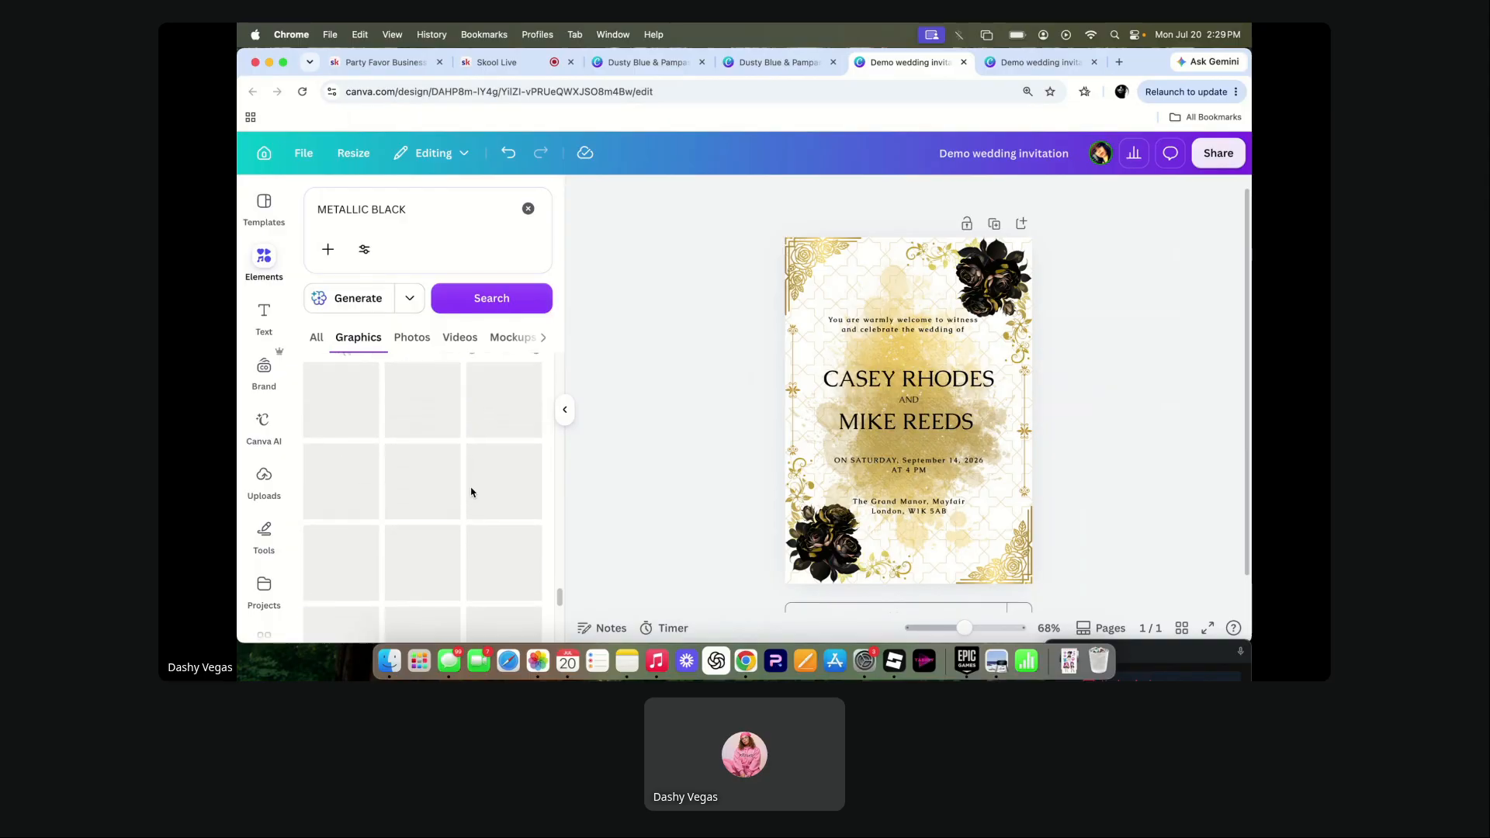
scroll(472, 492, "down", 5)
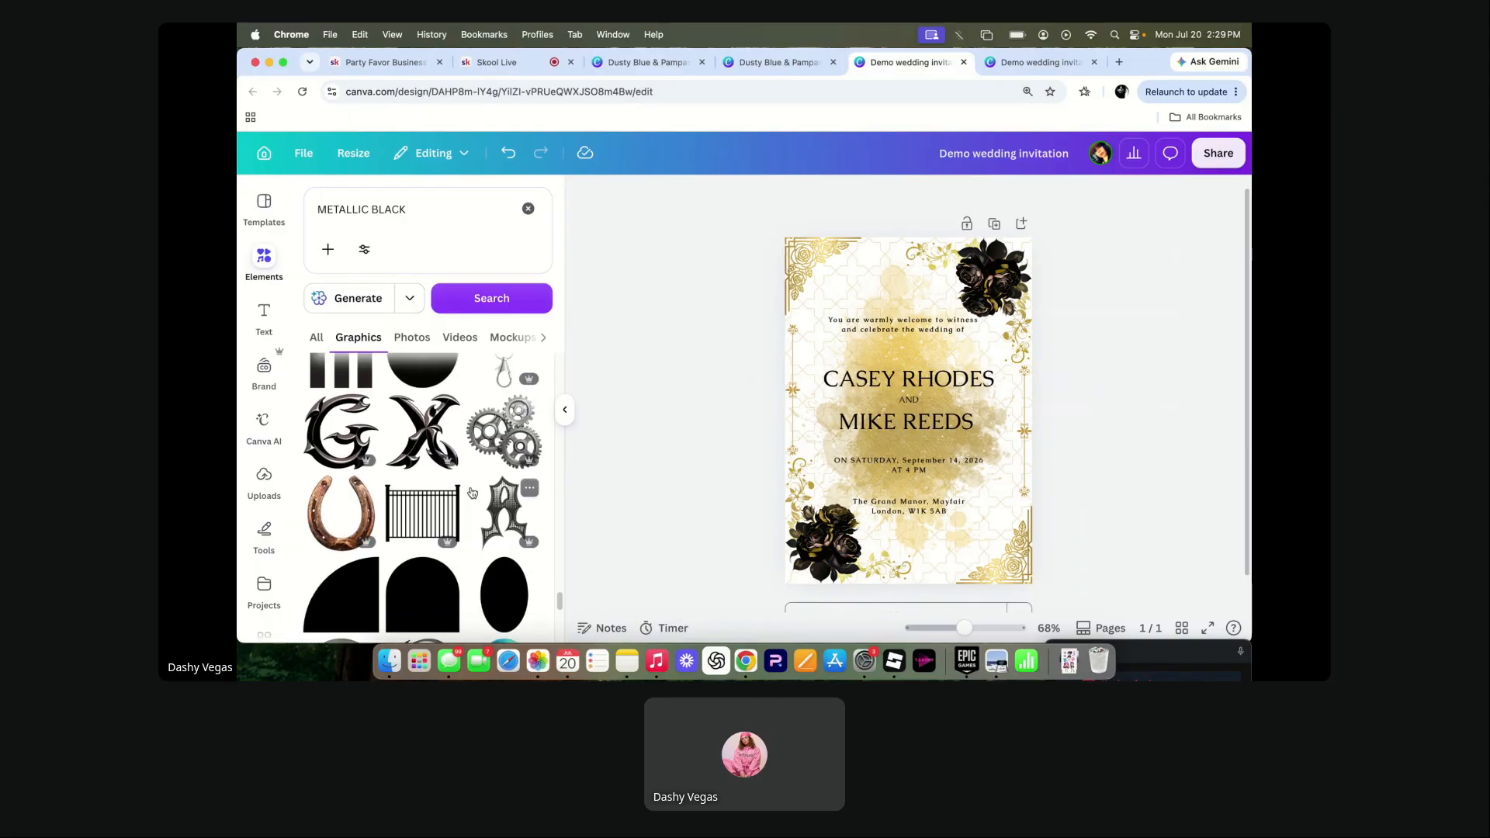
scroll(471, 492, "down", 5)
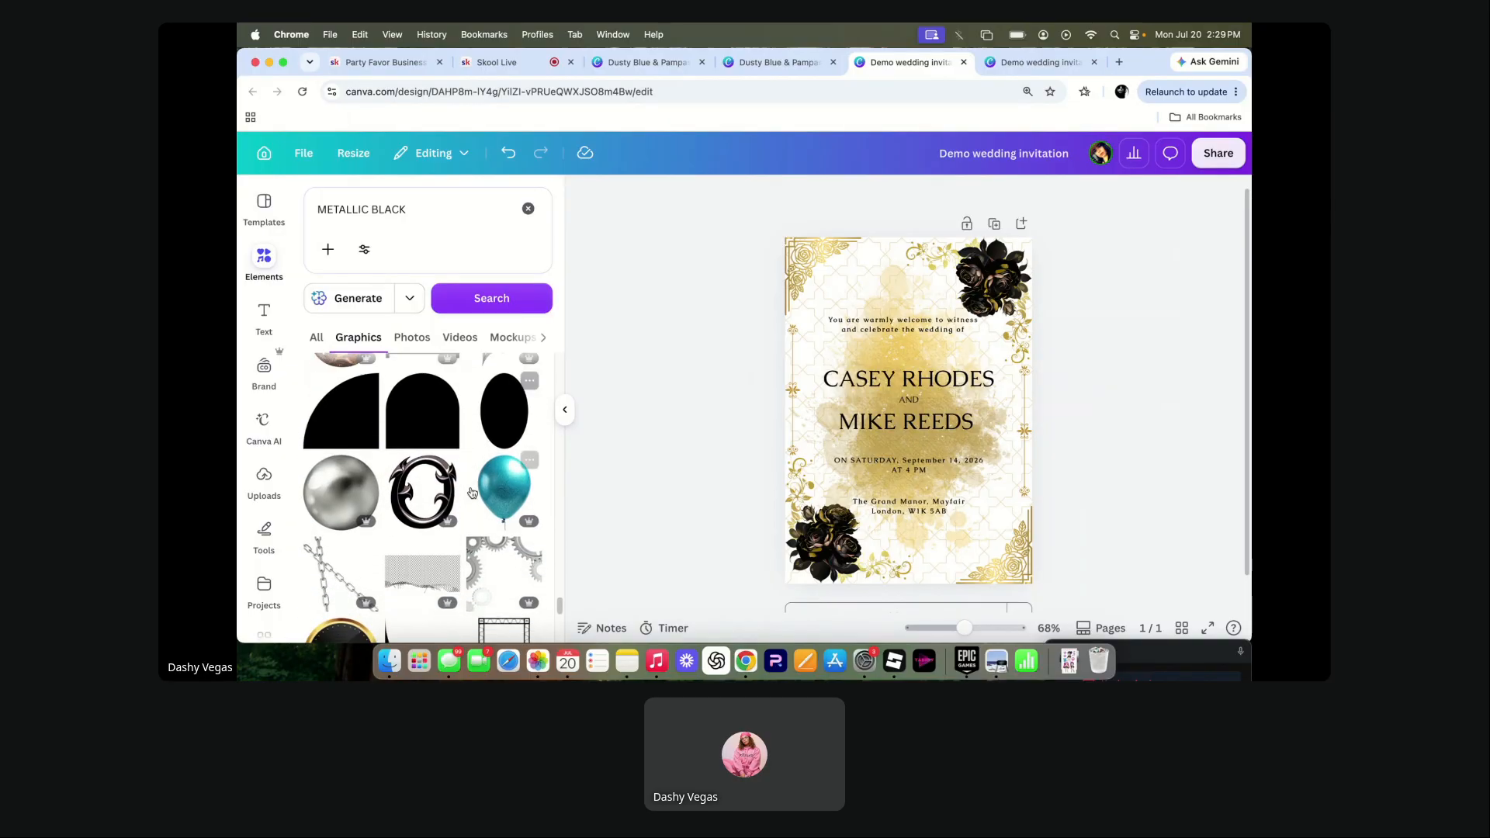
scroll(472, 492, "down", 5)
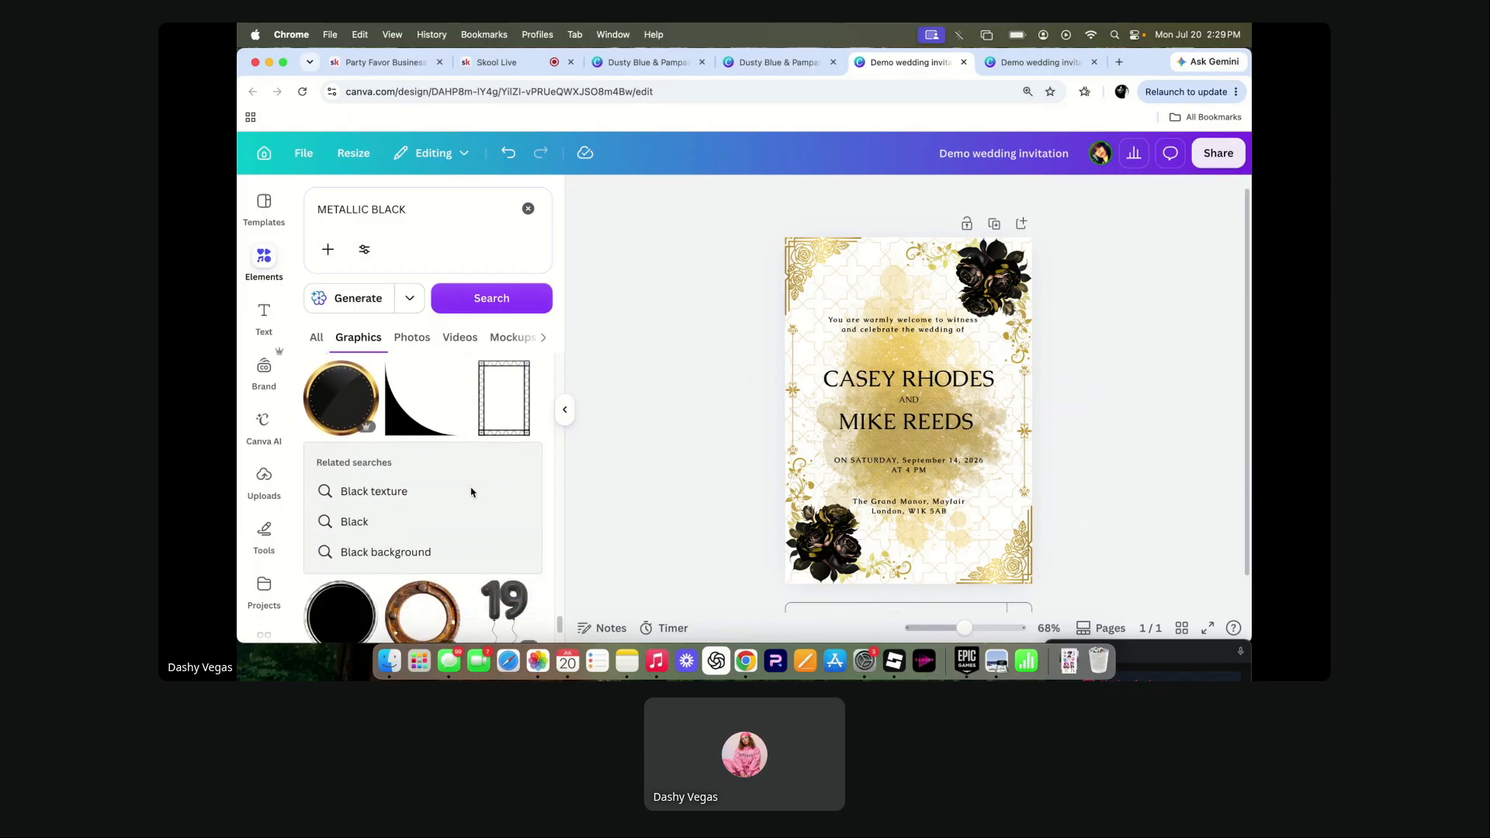
scroll(472, 492, "down", 1)
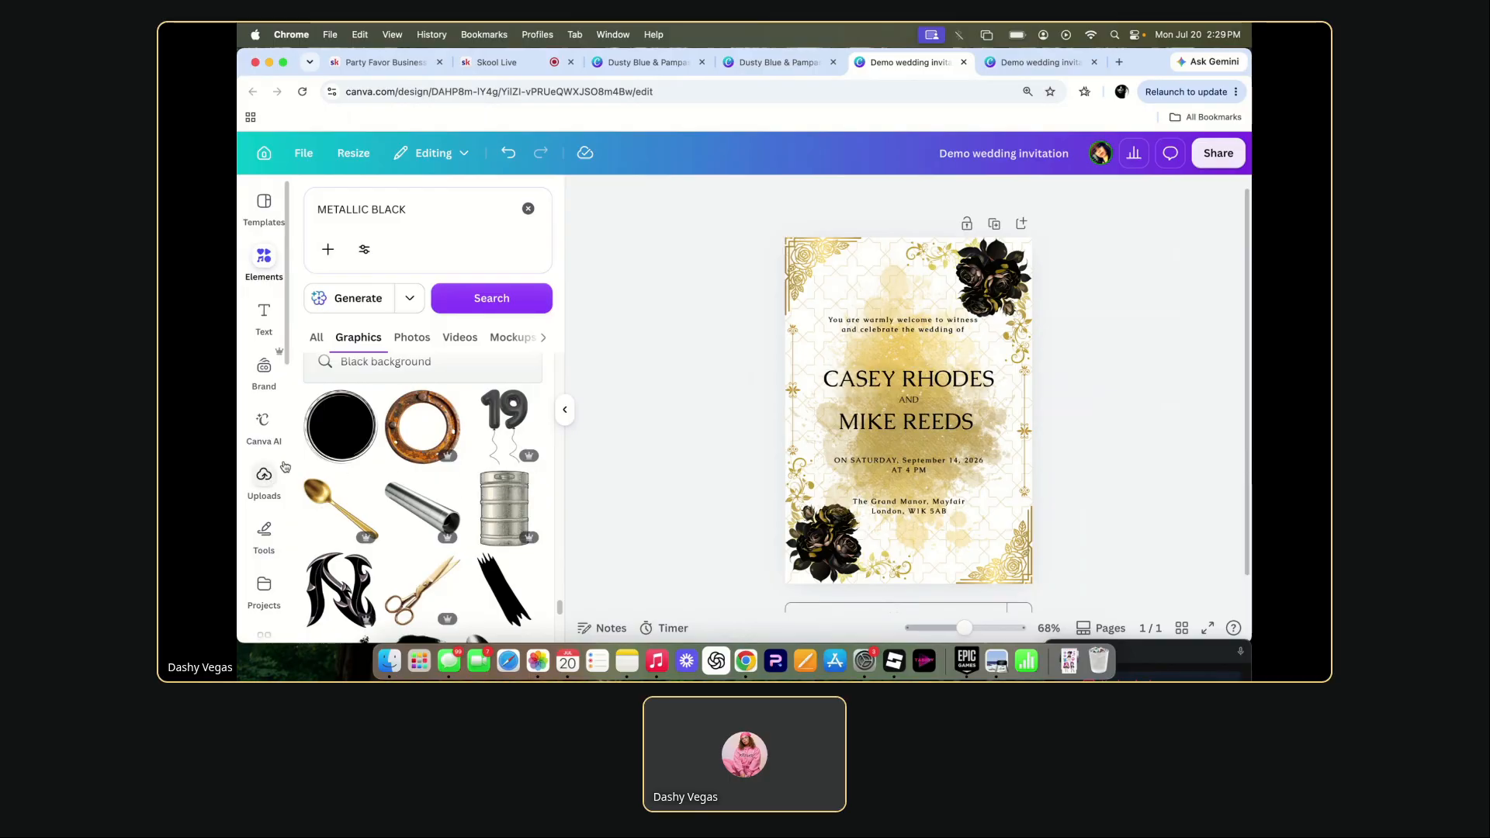
- Add the black circle graphic with the thin ringed edge, enlarge it to the names' width and centre it over them
left_click(360, 404)
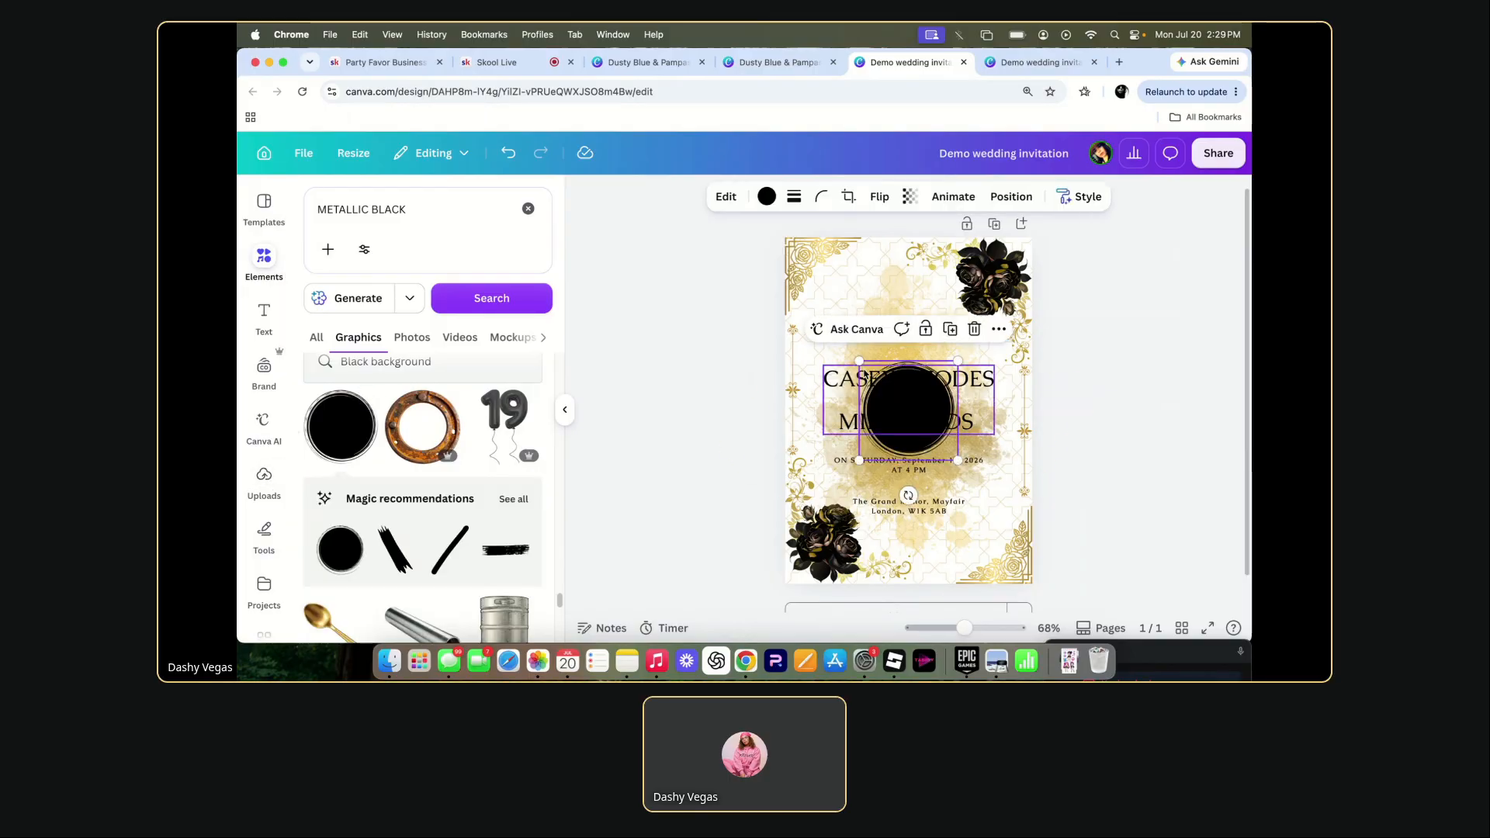
left_click_drag(859, 361, 792, 288)
mouse_move(820, 341)
left_mouse_down()
mouse_move(866, 348)
mouse_move(851, 373)
mouse_move(823, 320)
left_mouse_up()
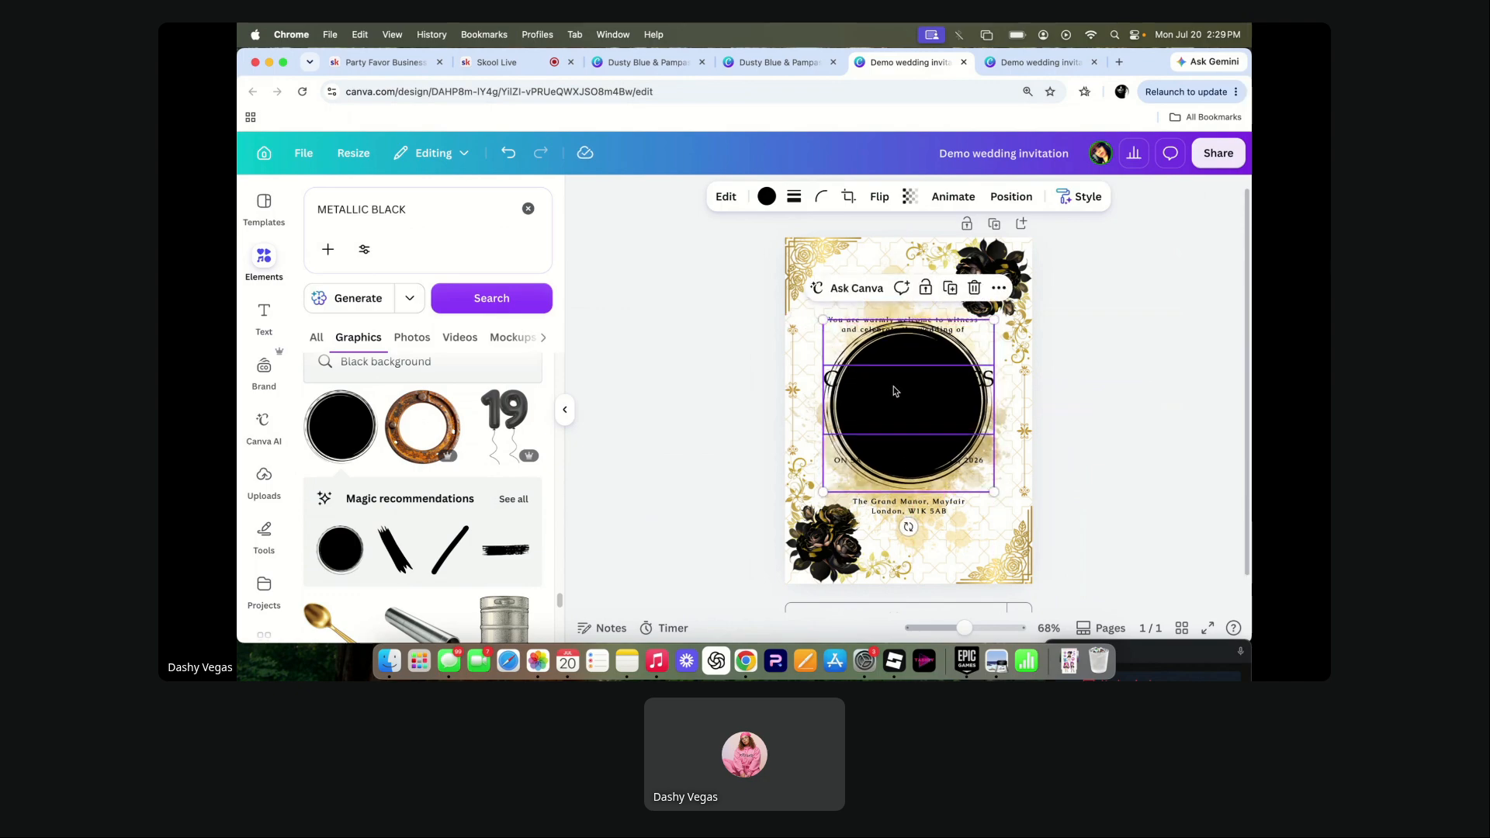
- Try lowering the names text's transparency to 16, and restore it to 100
left_click(895, 392)
left_click(1014, 196)
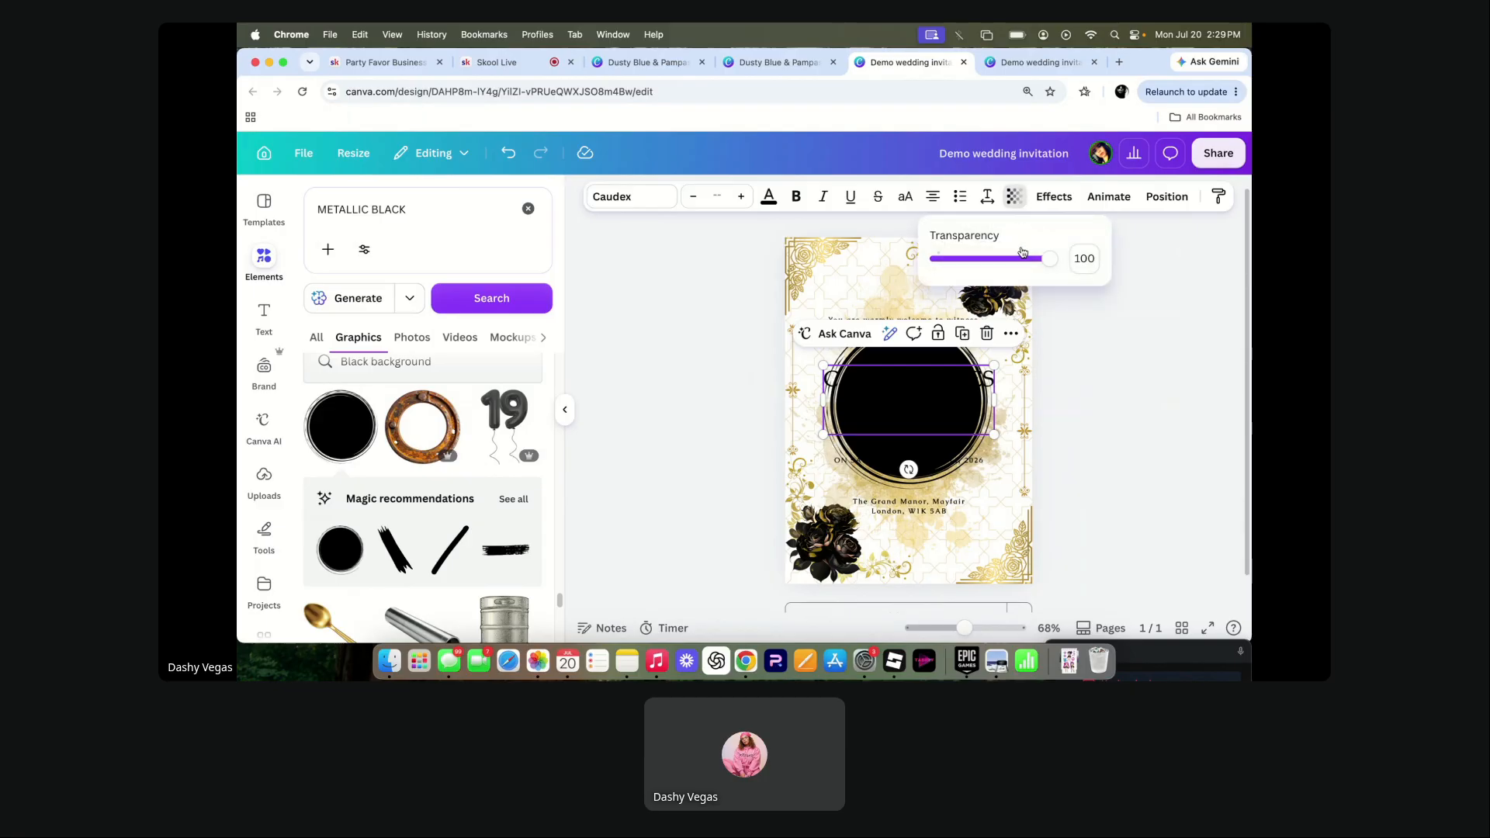
left_click_drag(1046, 262, 966, 269)
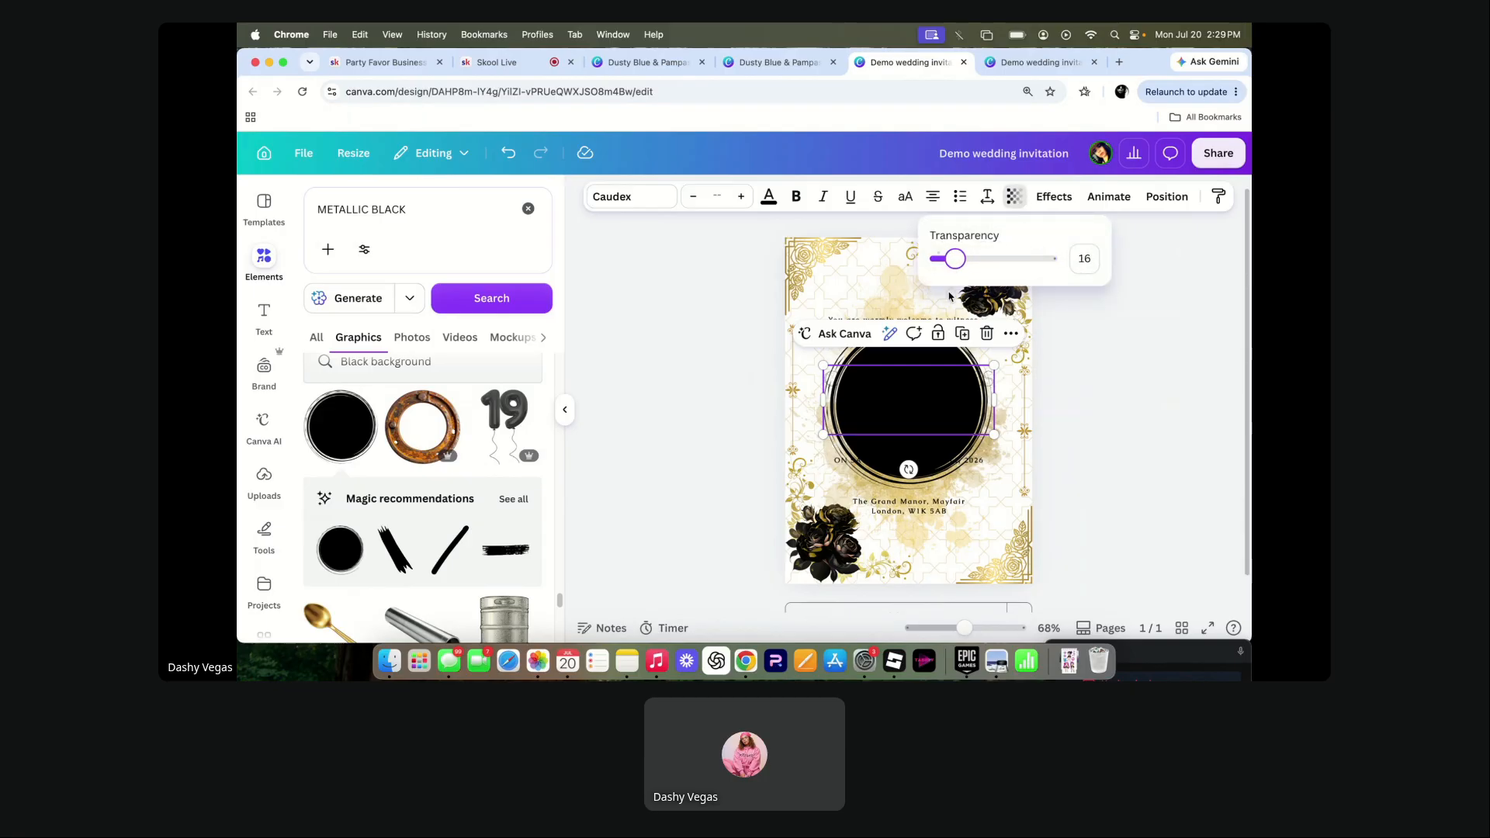
left_click_drag(956, 261, 1134, 256)
- Select the black circle graphic and lower its transparency value until the wording reads clearly through it
left_click(941, 451)
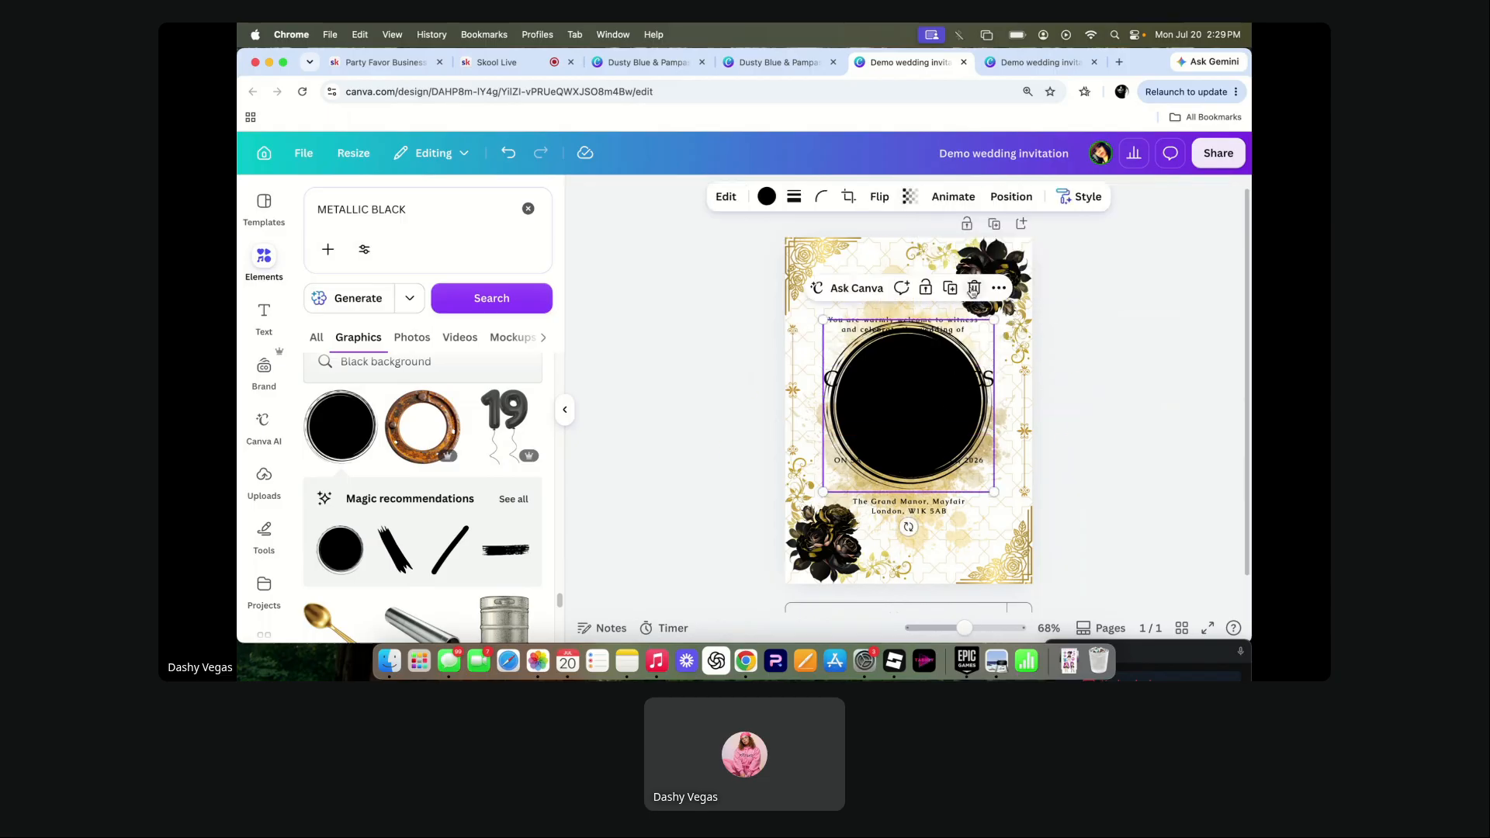
left_click(911, 198)
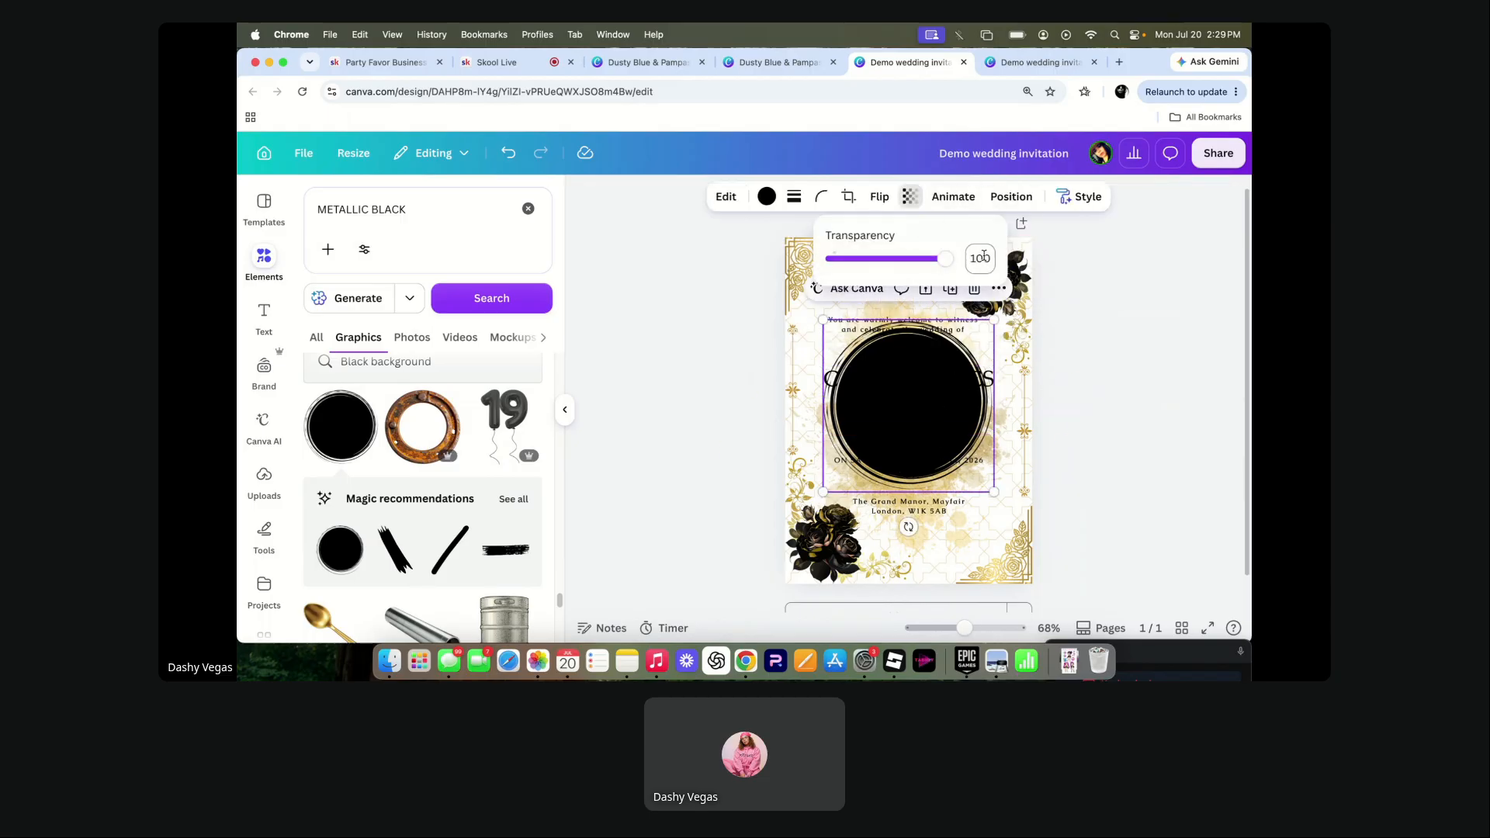
left_click_drag(944, 260, 858, 259)
left_click(726, 427)
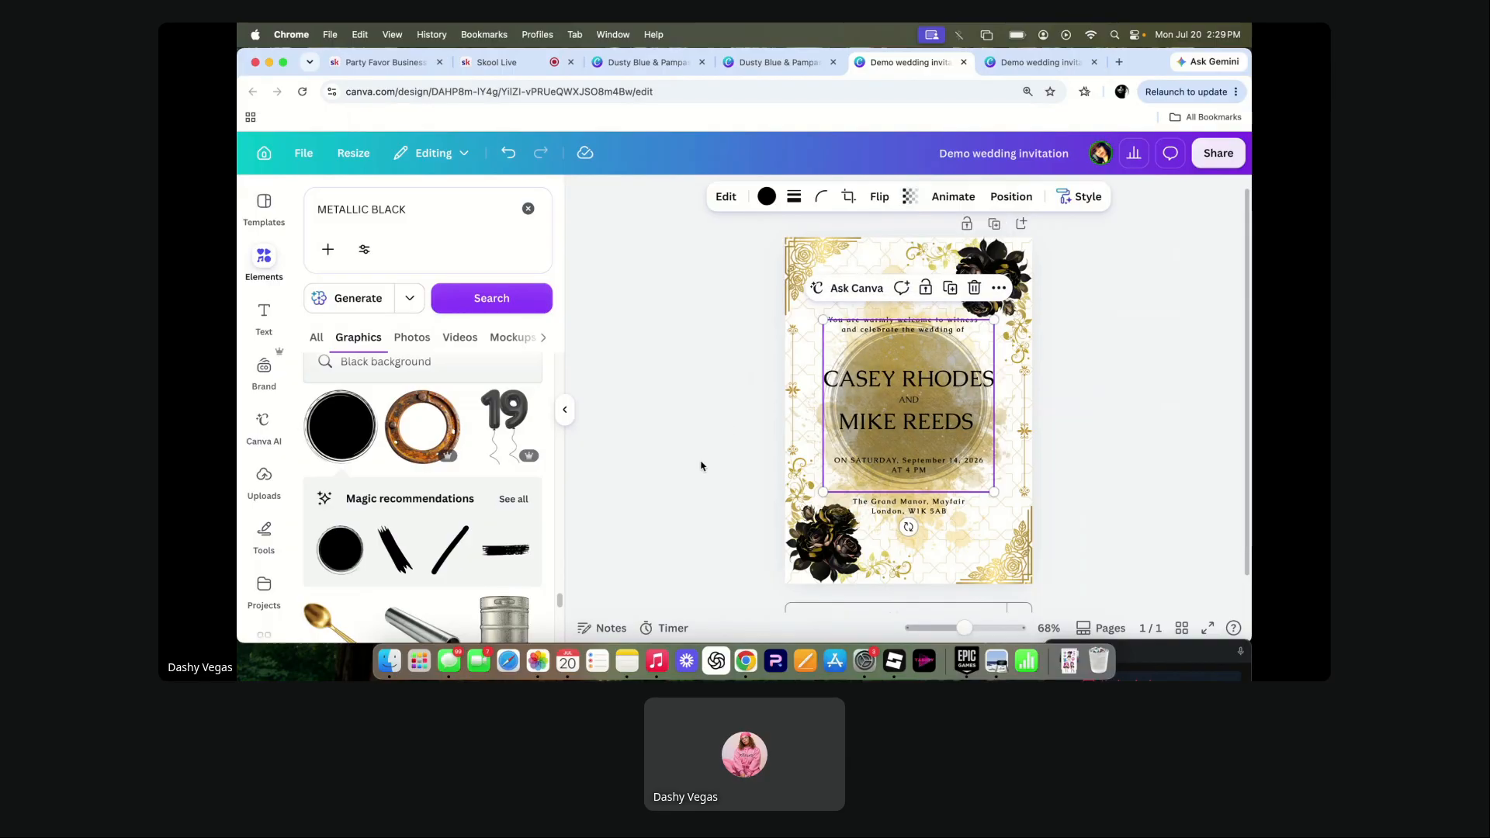
- Delete the black circle graphic from the invitation and browse its full Magic recommendations for another black accent
left_click(975, 288)
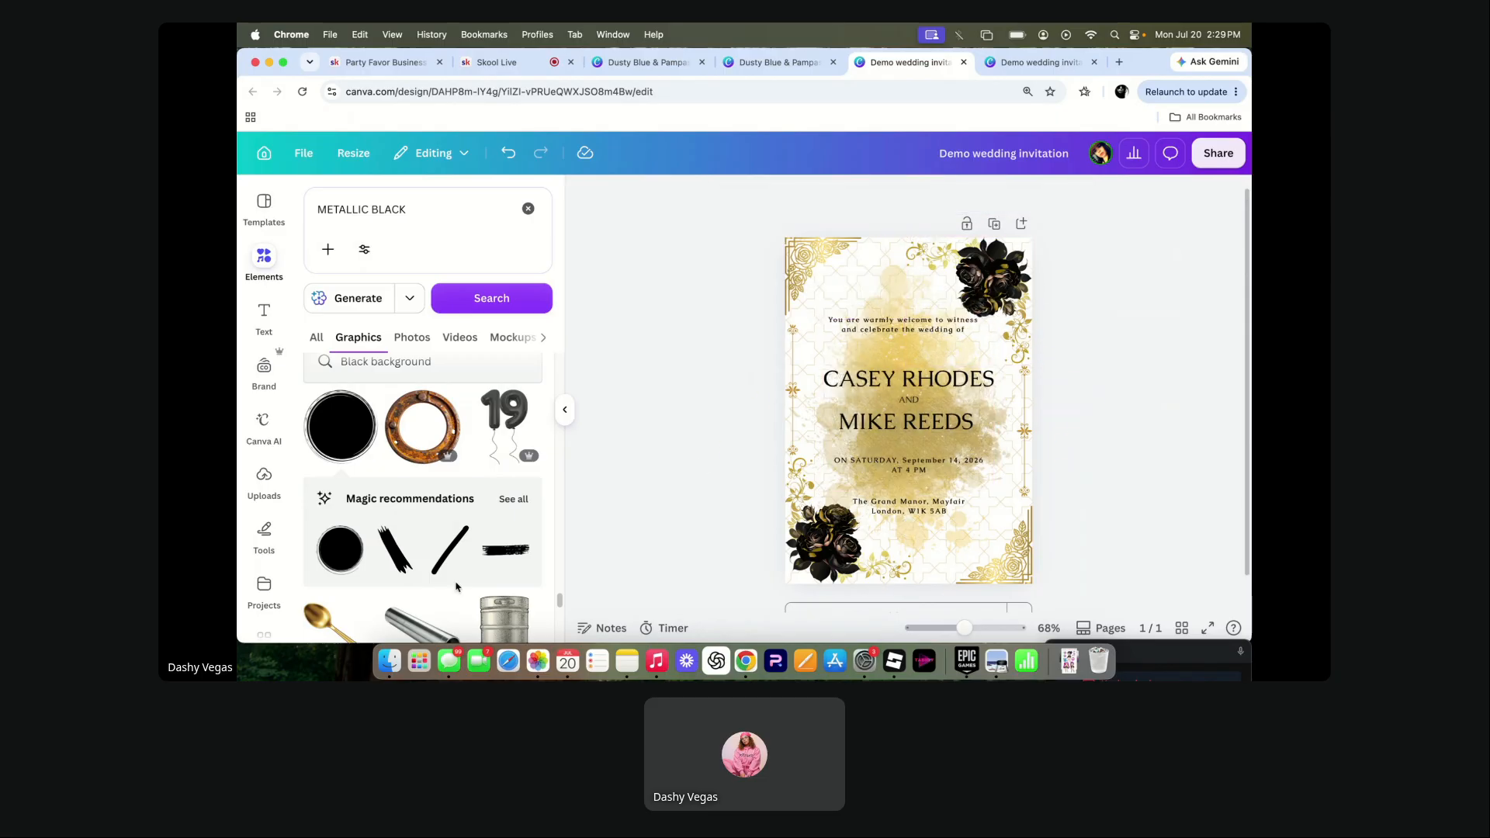
scroll(418, 569, "down", 3)
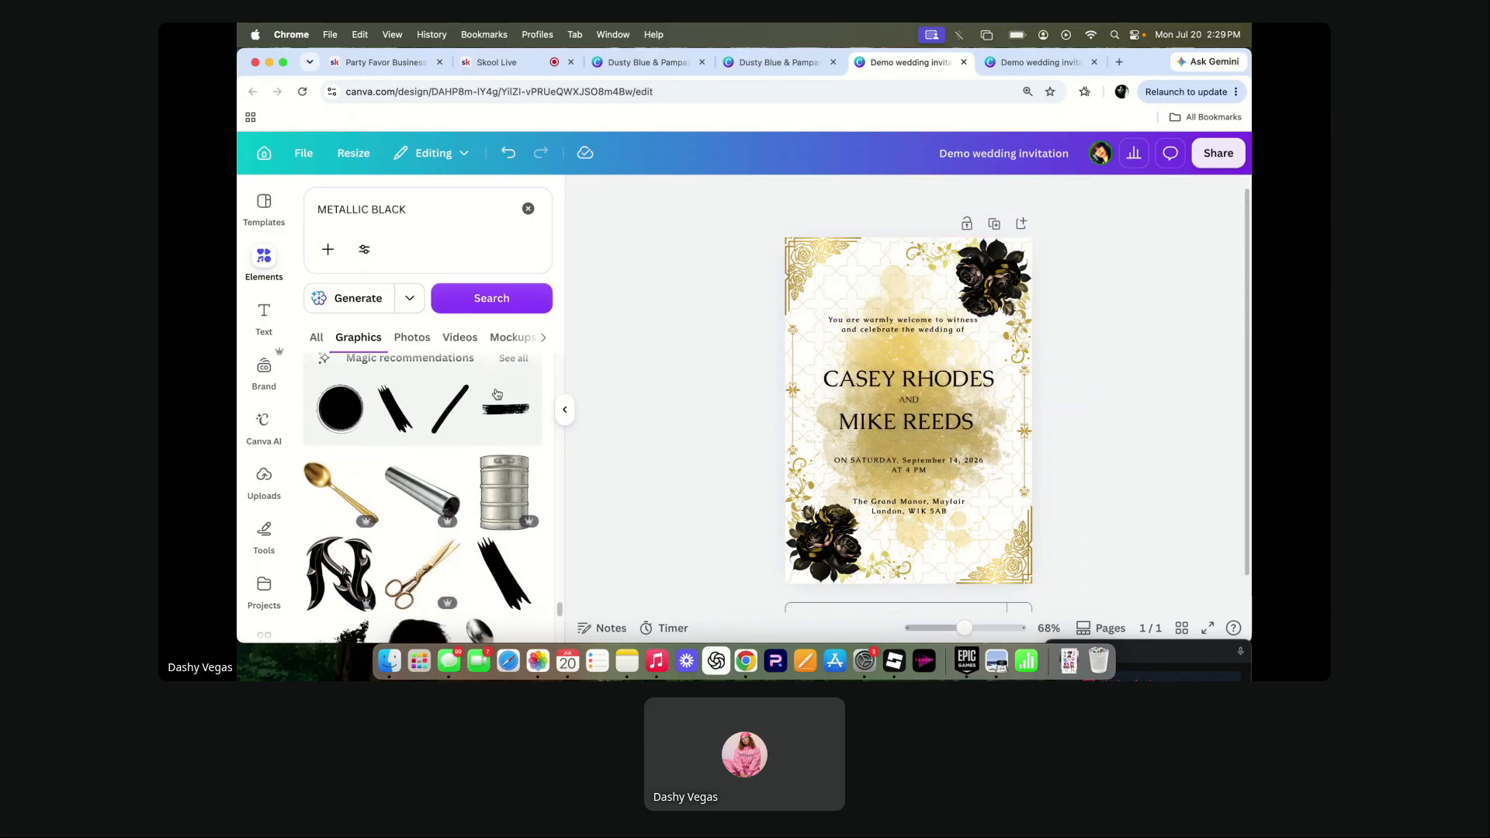
left_click(516, 365)
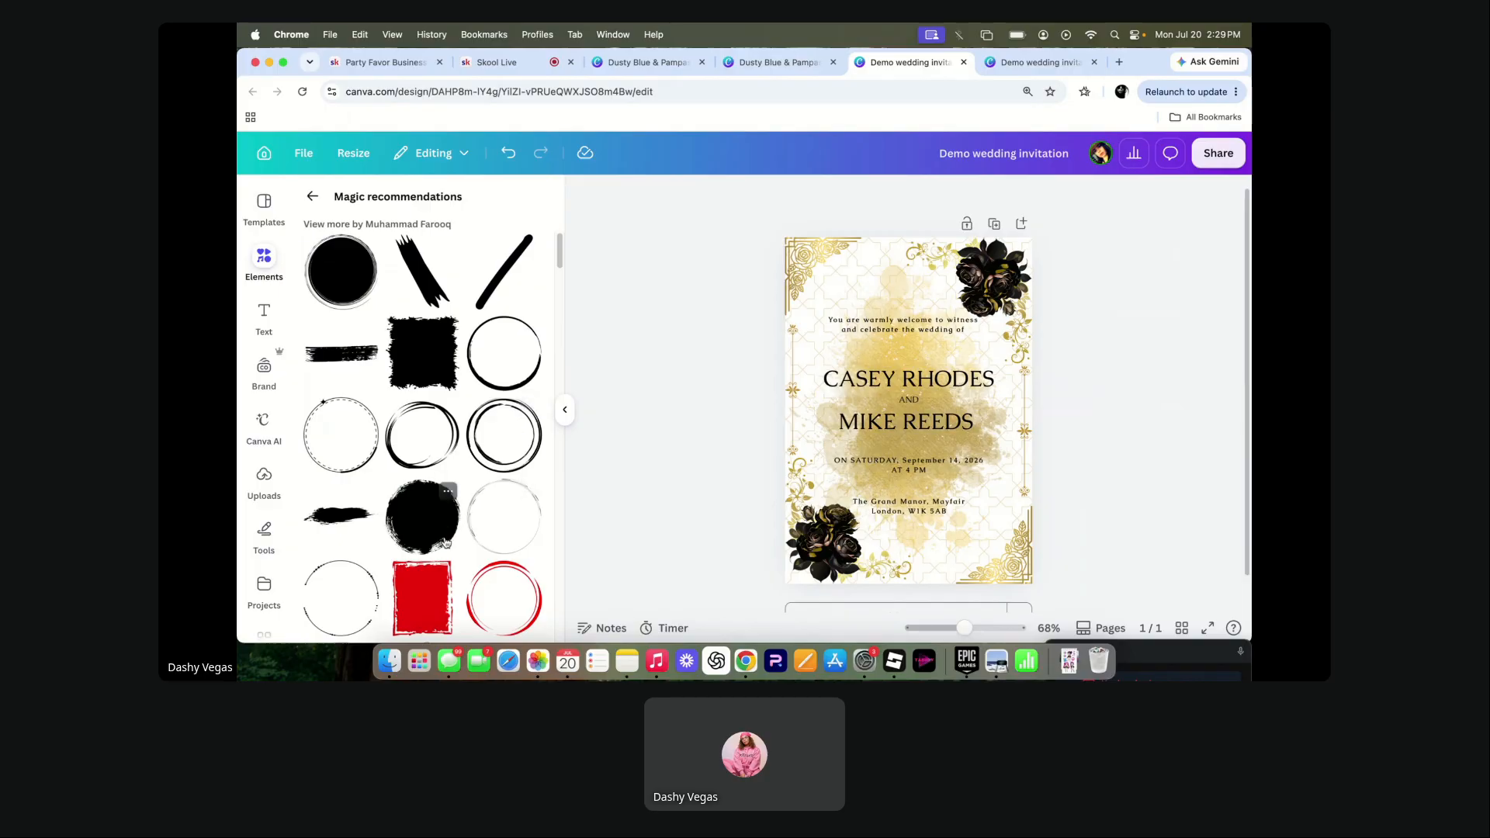
scroll(446, 496, "down", 2)
scroll(446, 542, "down", 6)
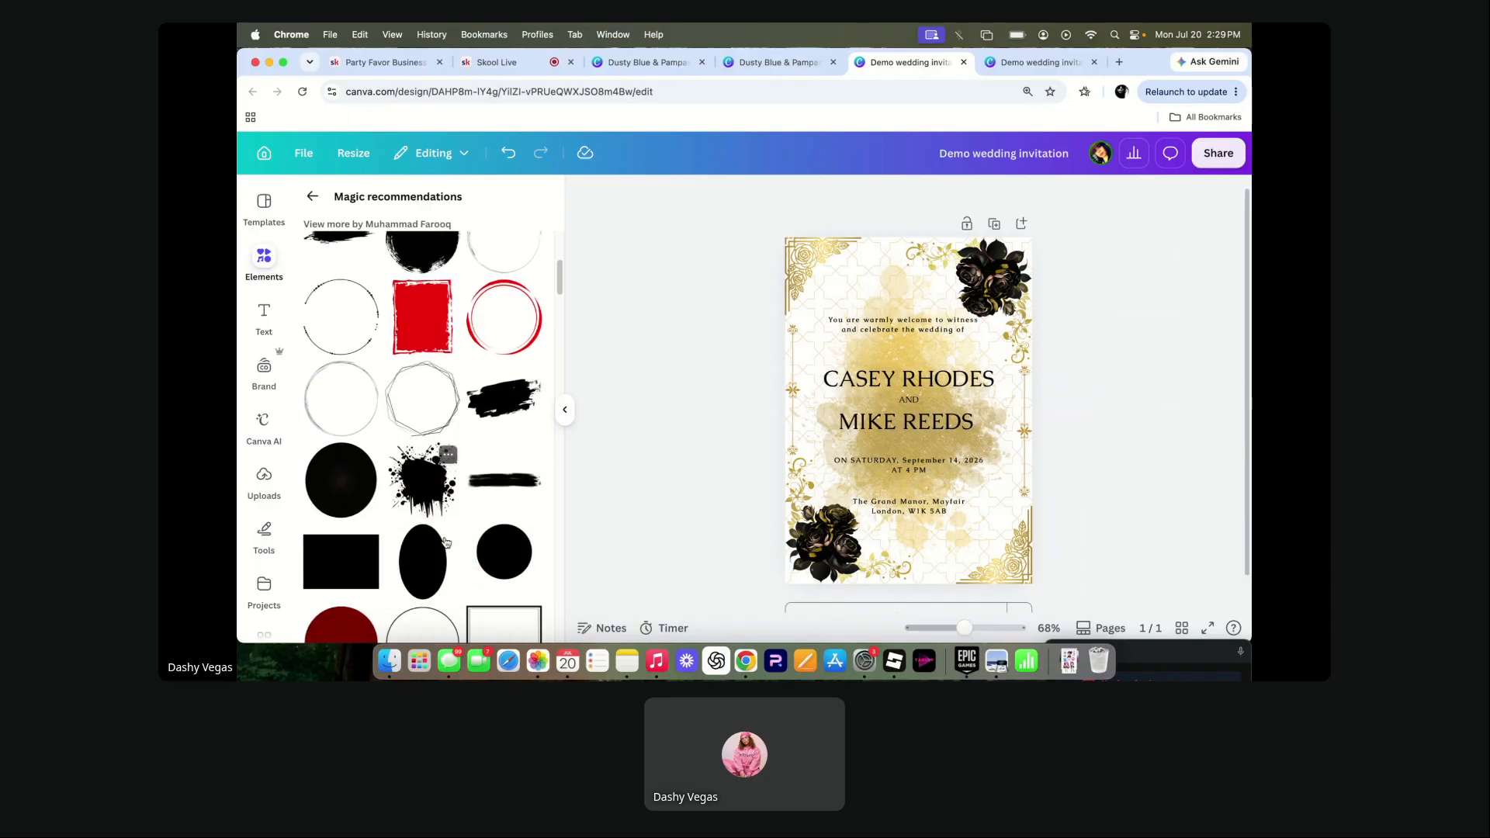
scroll(446, 542, "down", 5)
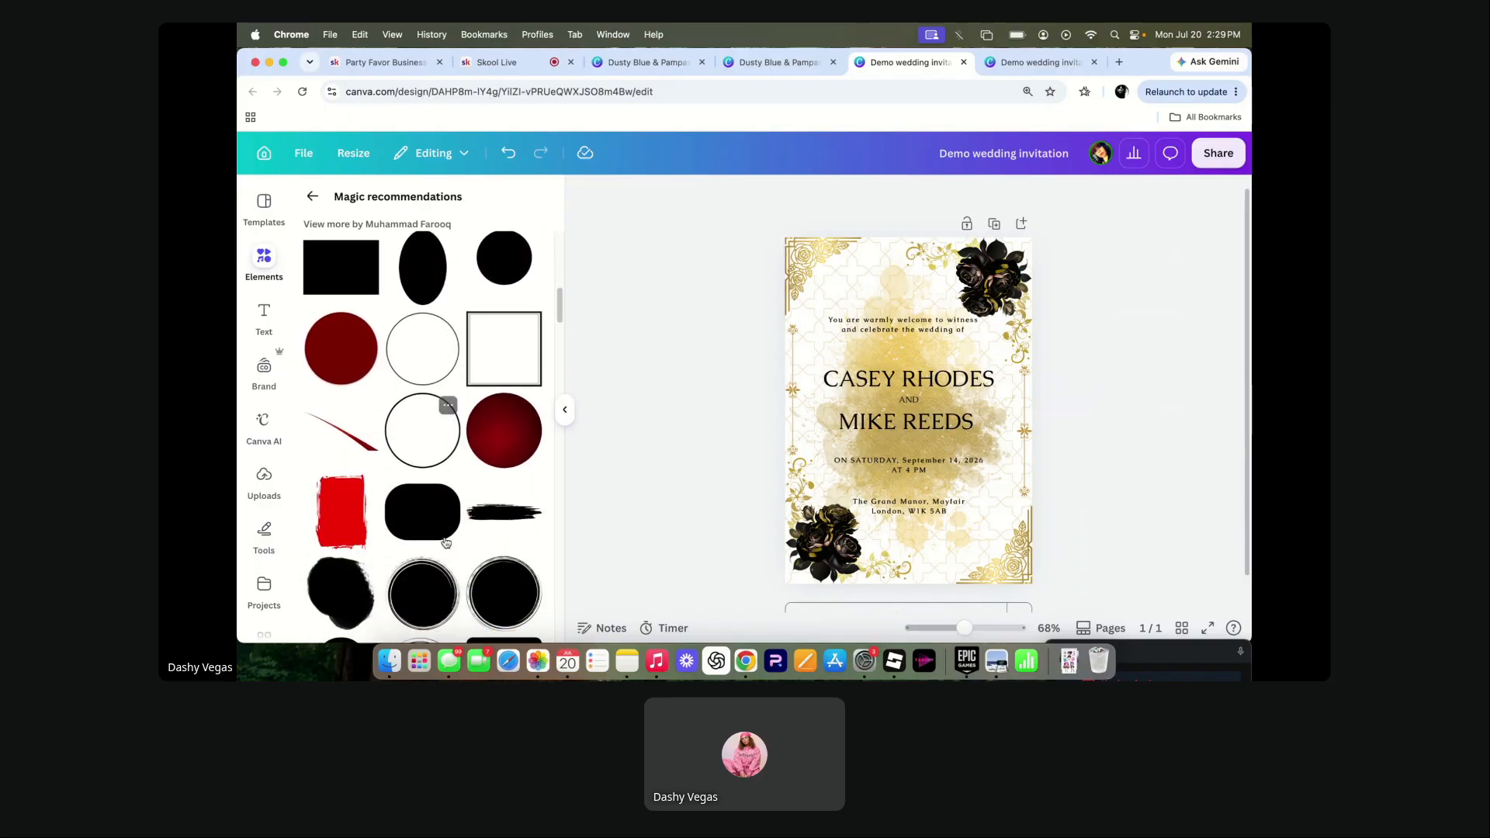
- Try the thin black brush-stroke graphic, enlarged over the date line, and remove it from the invitation
left_click(506, 428)
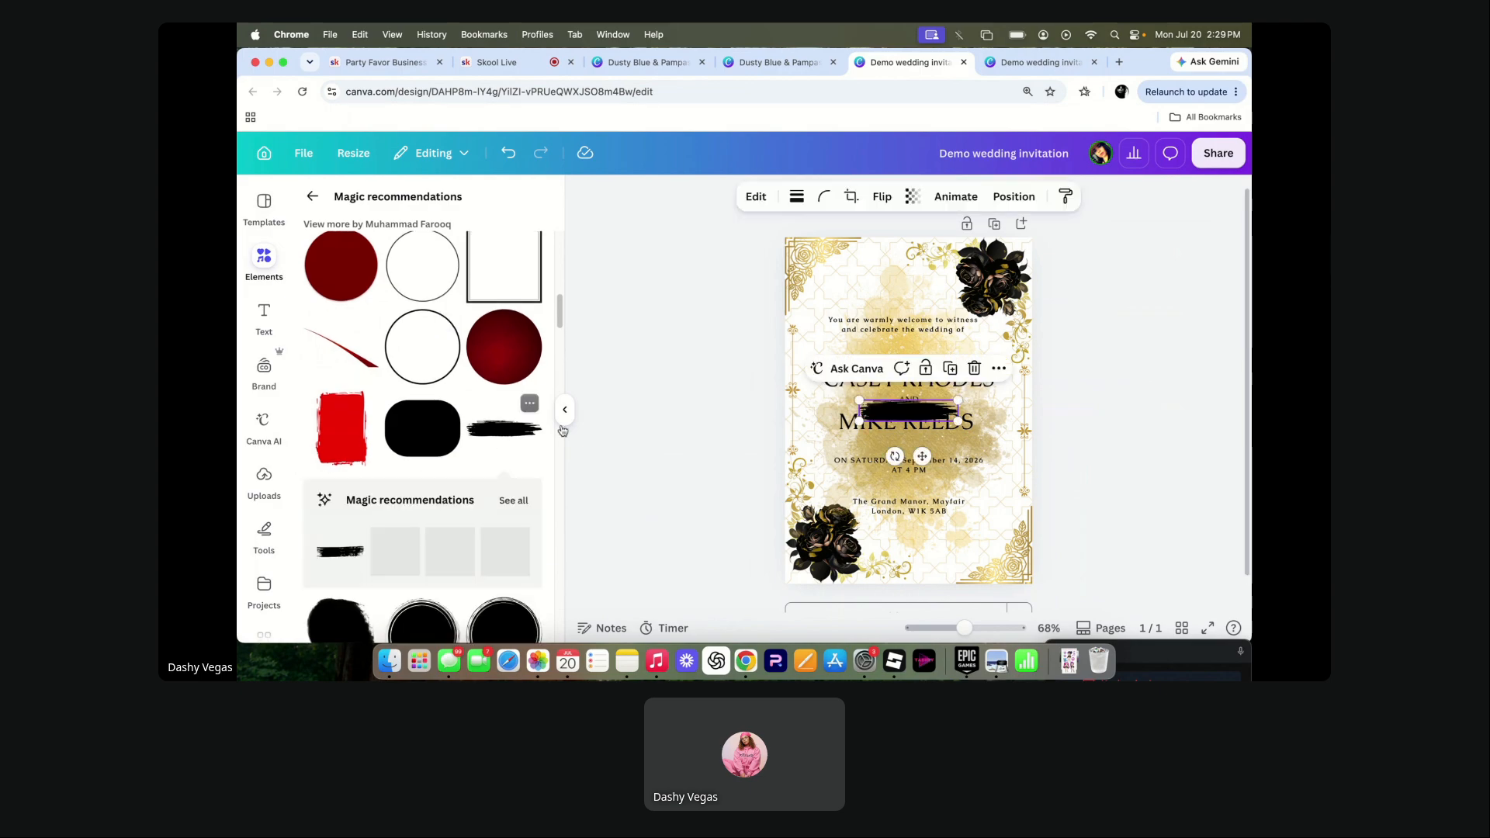
mouse_move(859, 399)
left_mouse_down()
mouse_move(784, 382)
mouse_move(872, 459)
left_mouse_up()
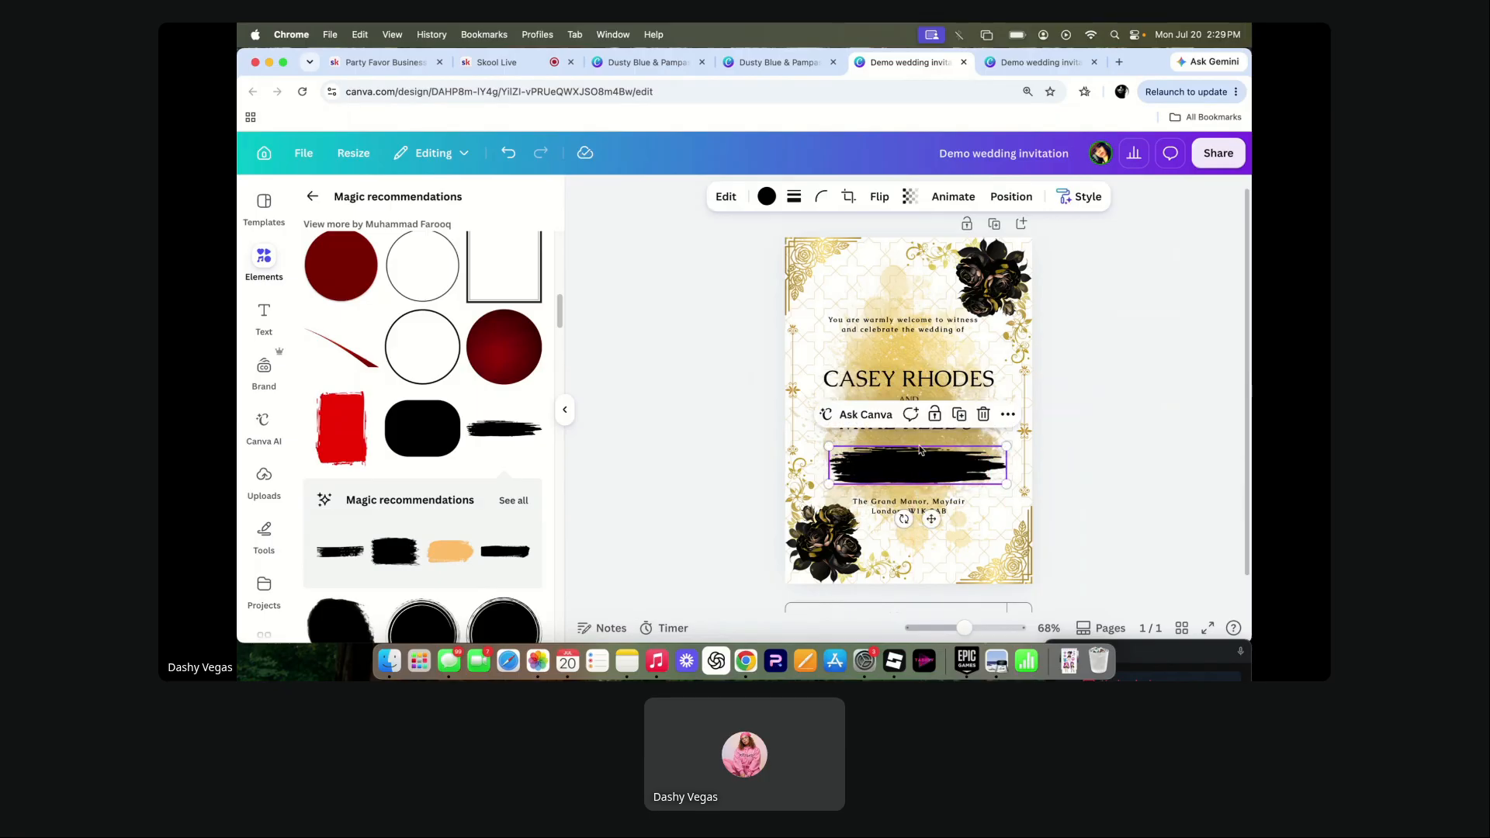
left_click(983, 414)
- Leave the recommendations, search the elements for "black" and browse all the graphics results
left_click(312, 196)
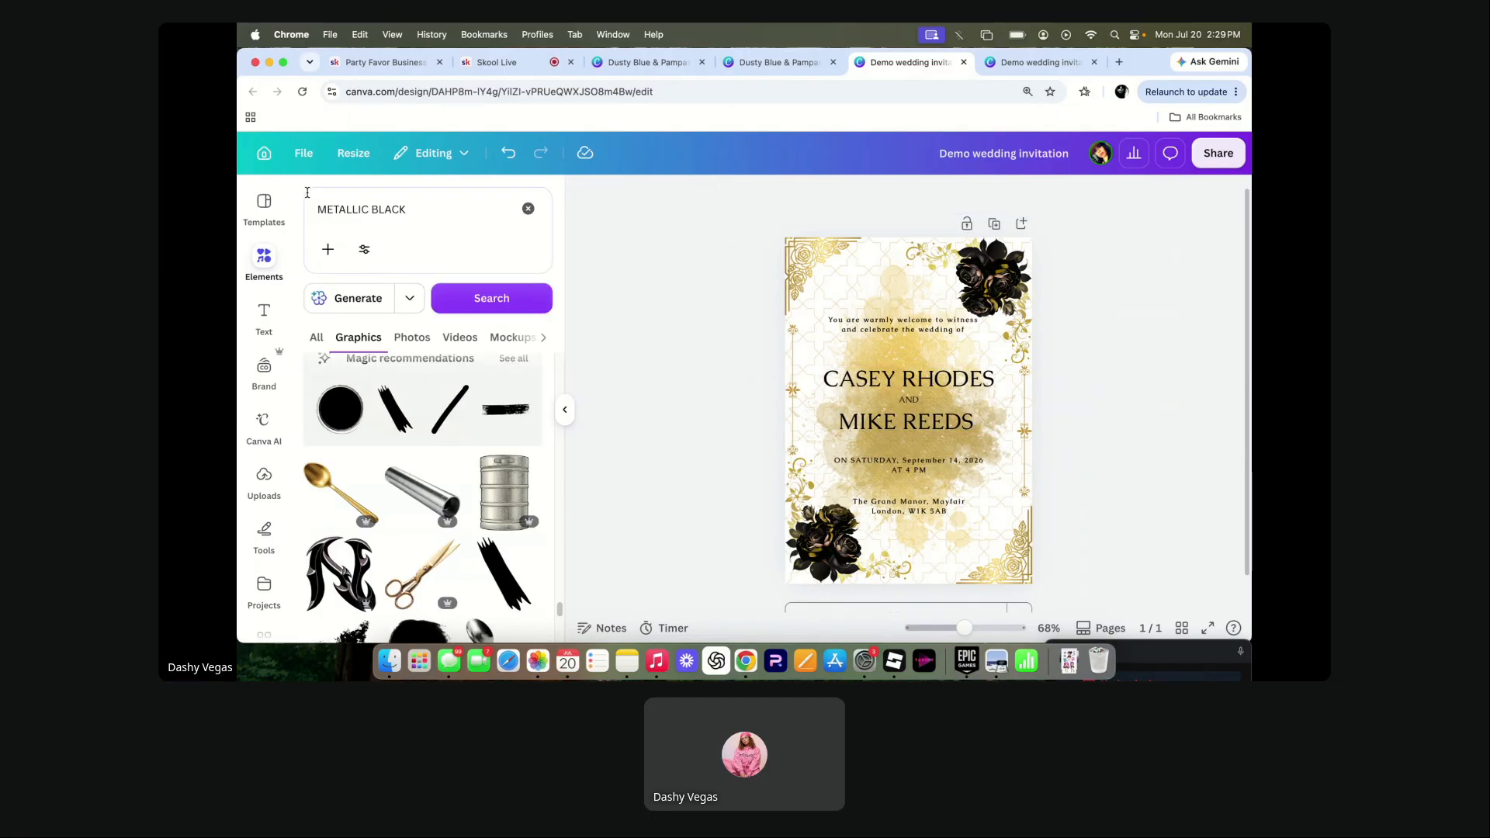
left_click(528, 209)
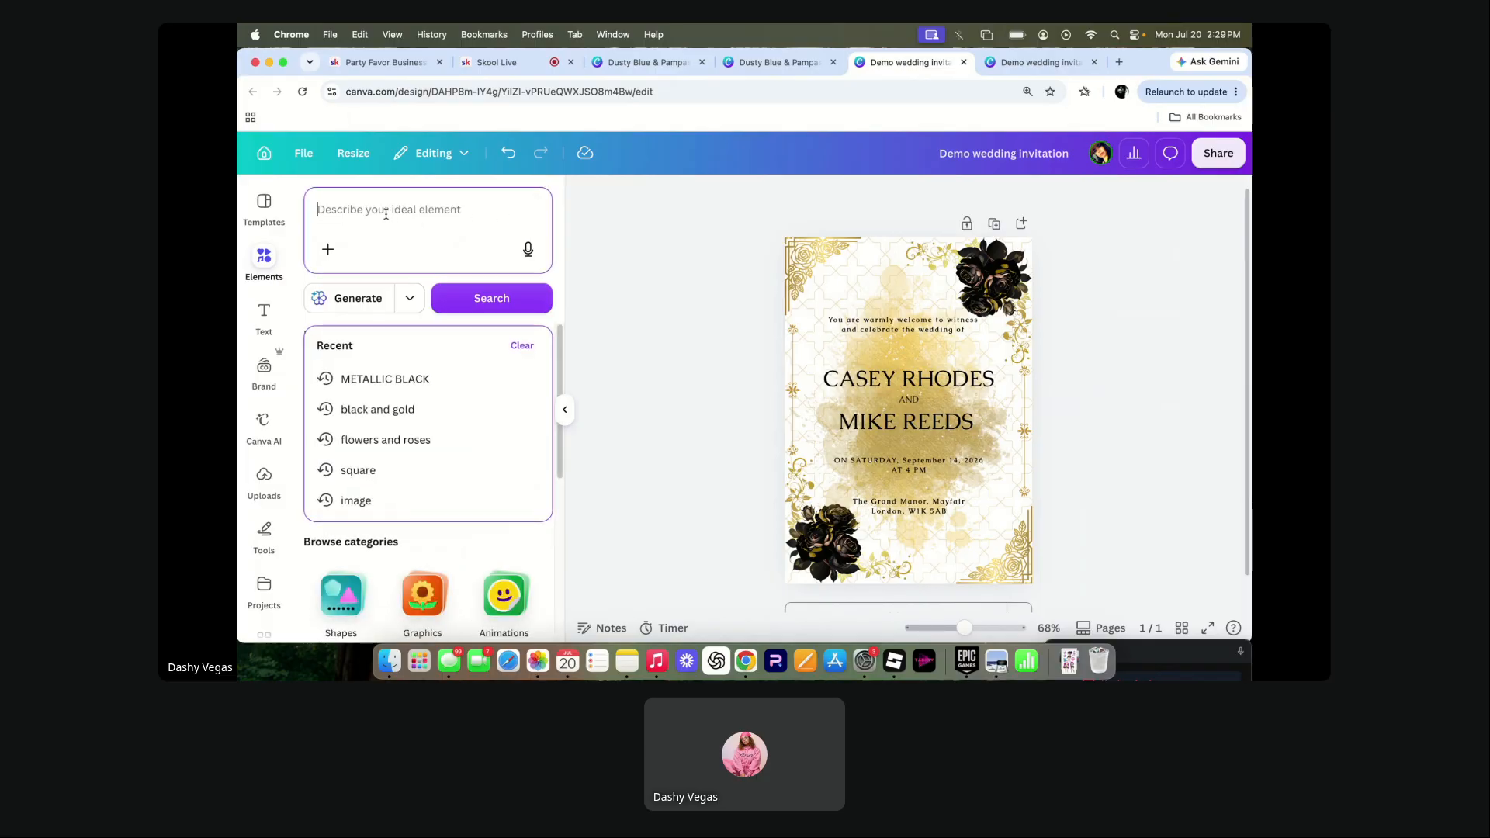
type("black")
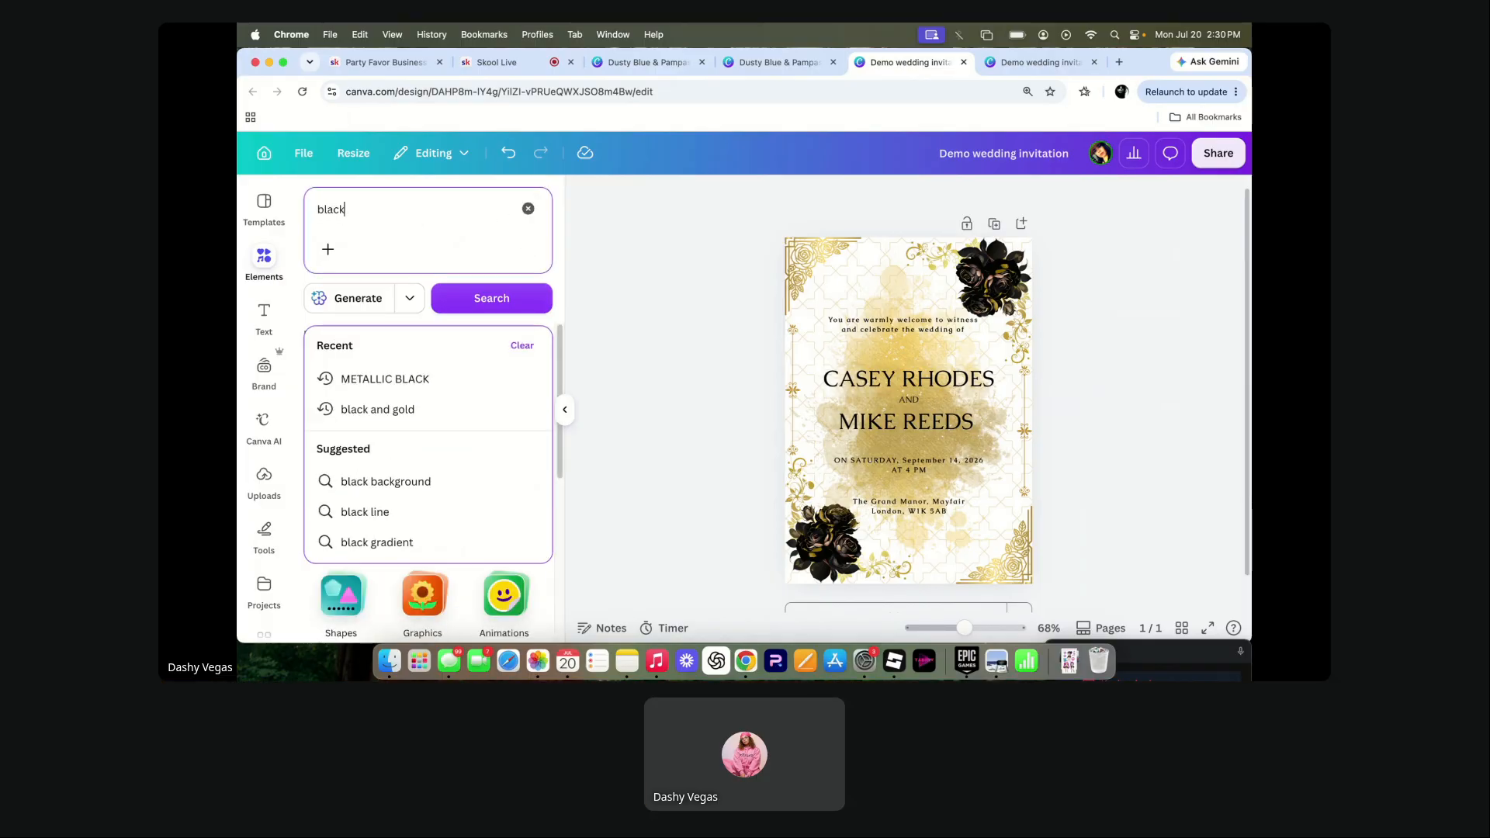
key("Return")
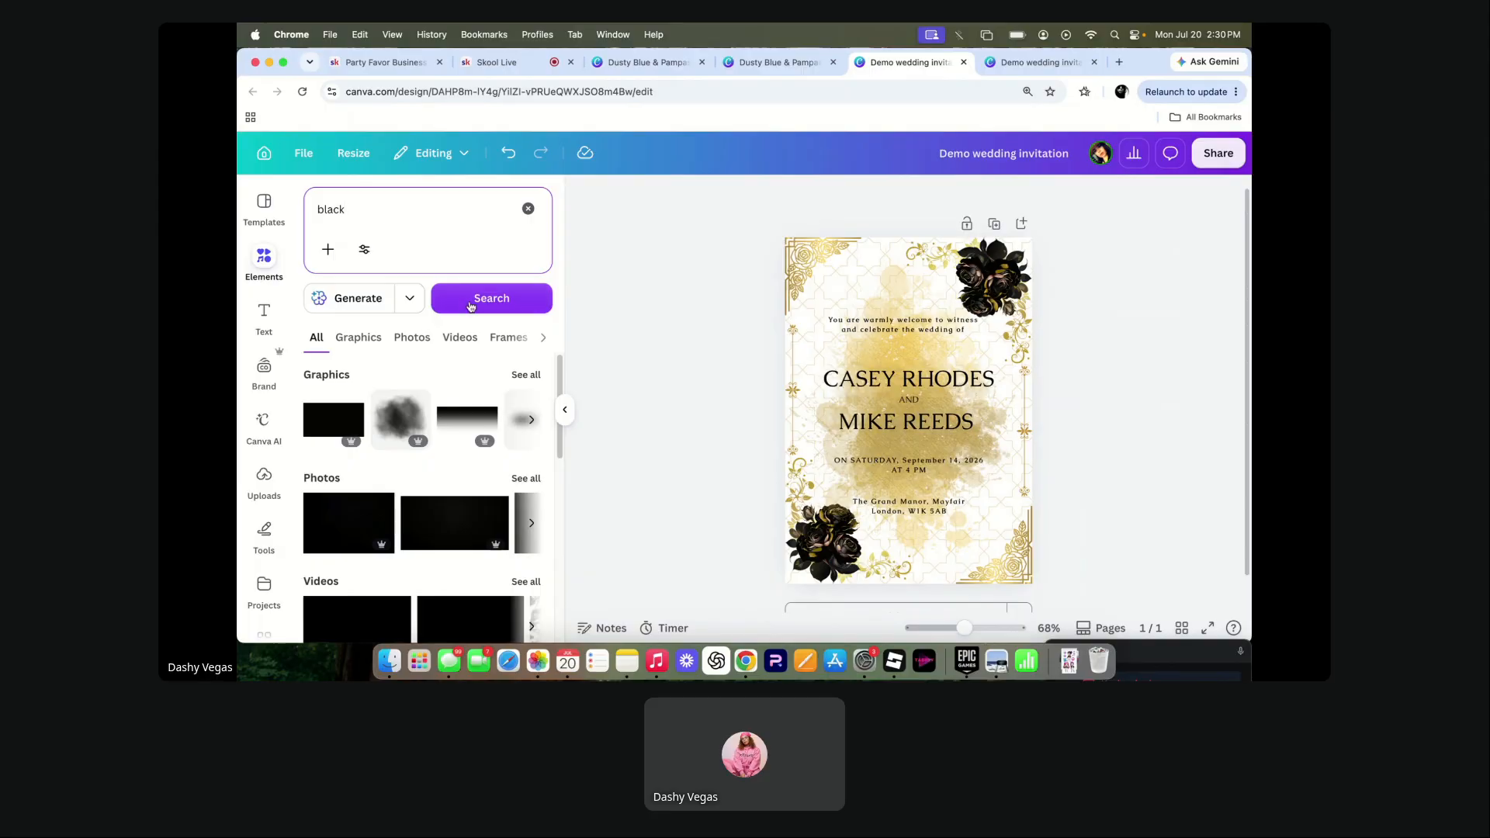
left_click(526, 375)
scroll(479, 539, "down", 1)
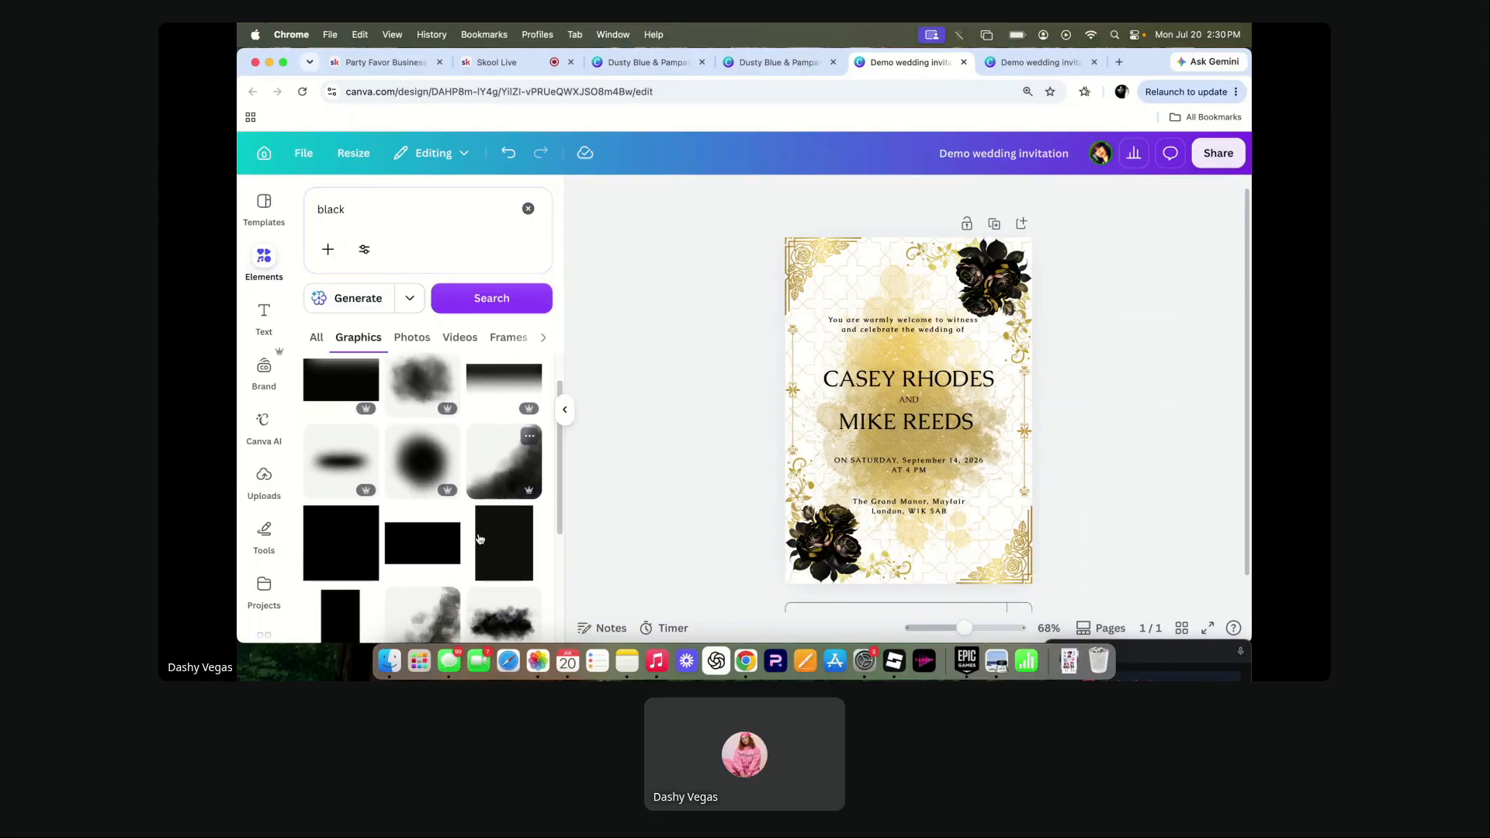
scroll(479, 539, "down", 1)
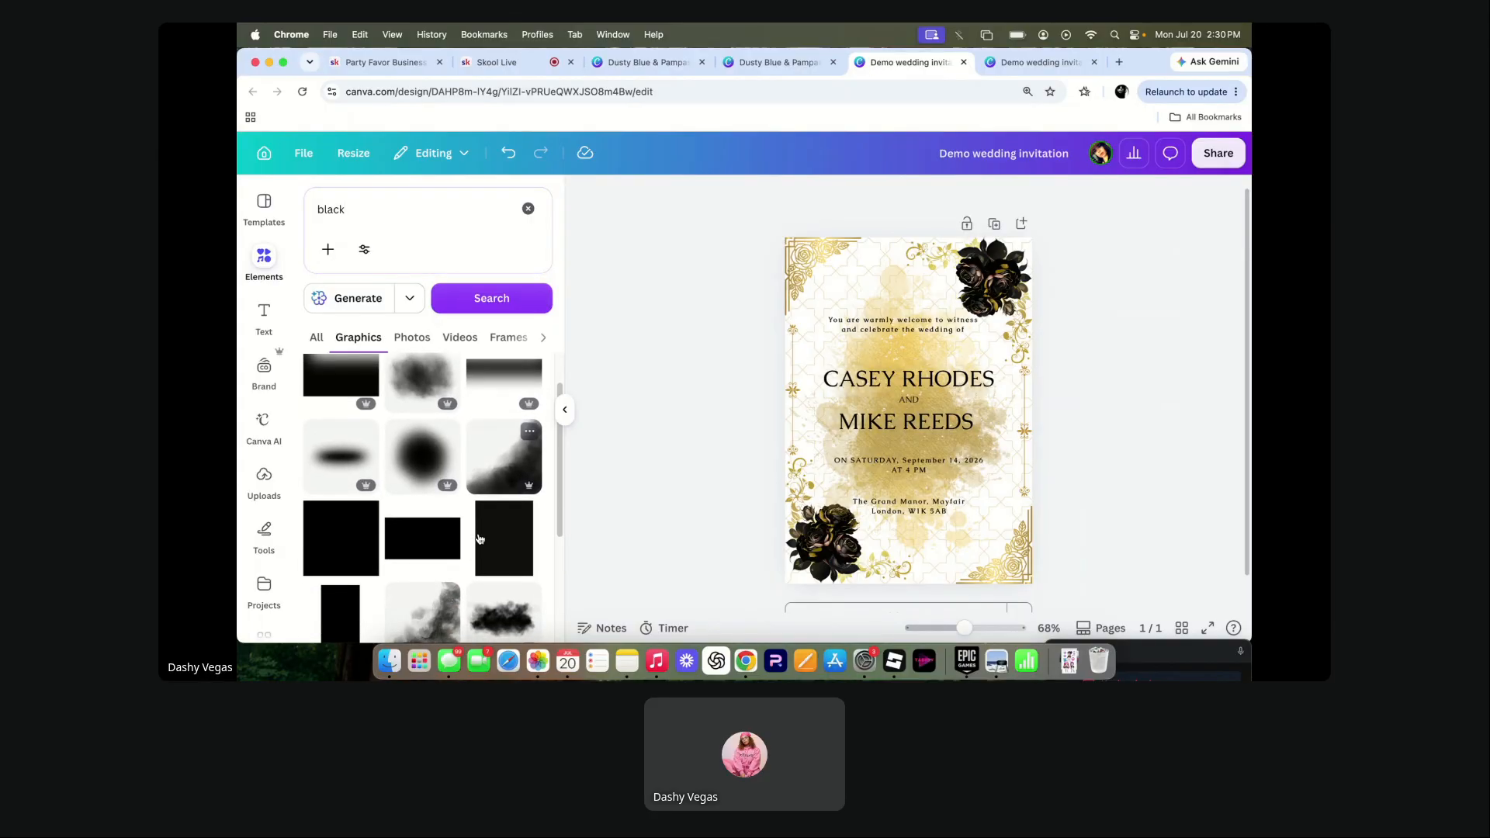
- Try the tall dark rectangle graphic over the invitation and delete it
left_click(479, 536)
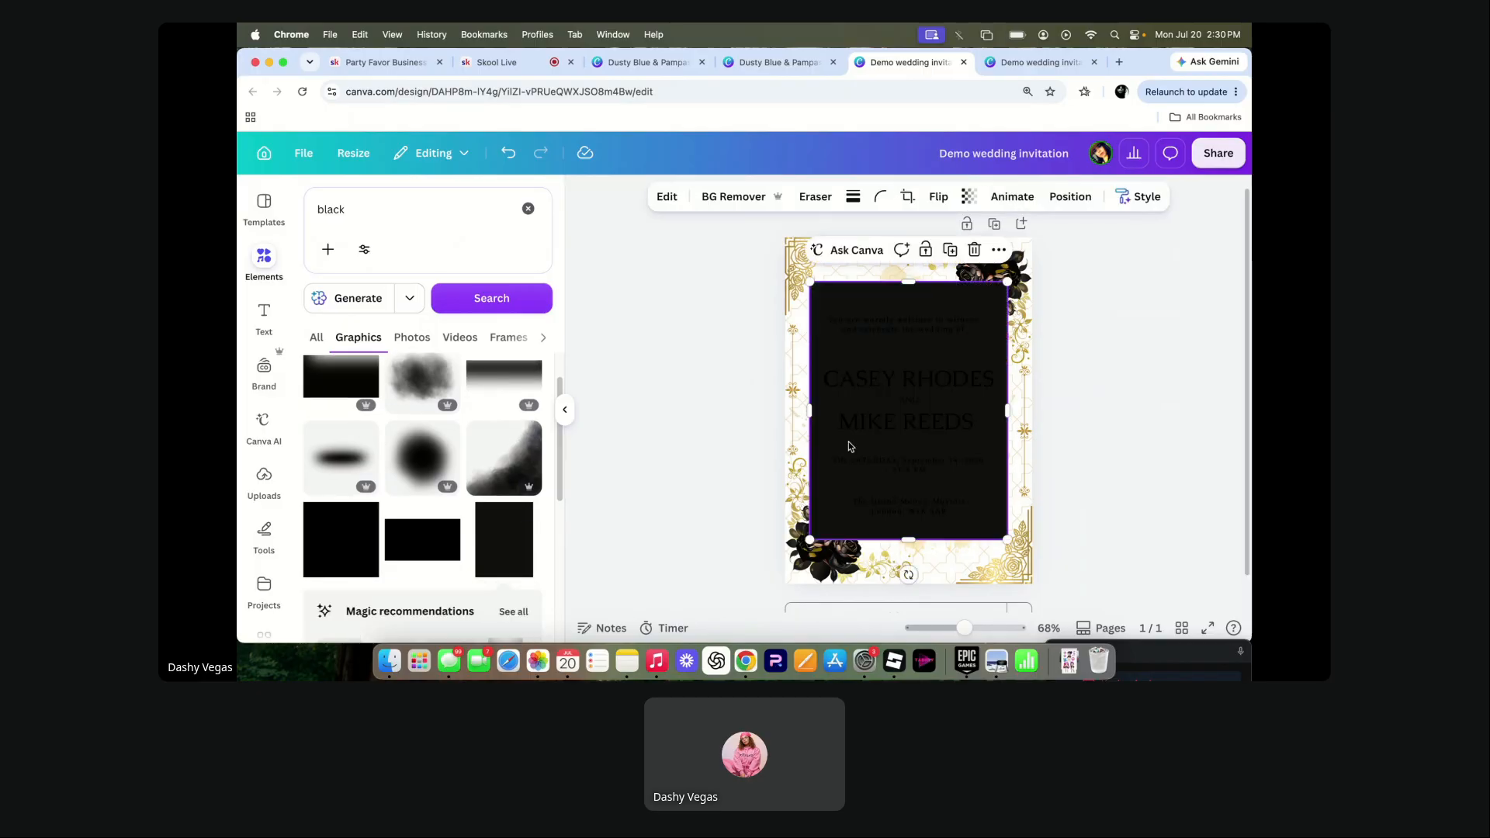
left_click(974, 249)
- Add the smoky black gradient graphic and place it in the lower-right corner of the invitation
left_click(526, 458)
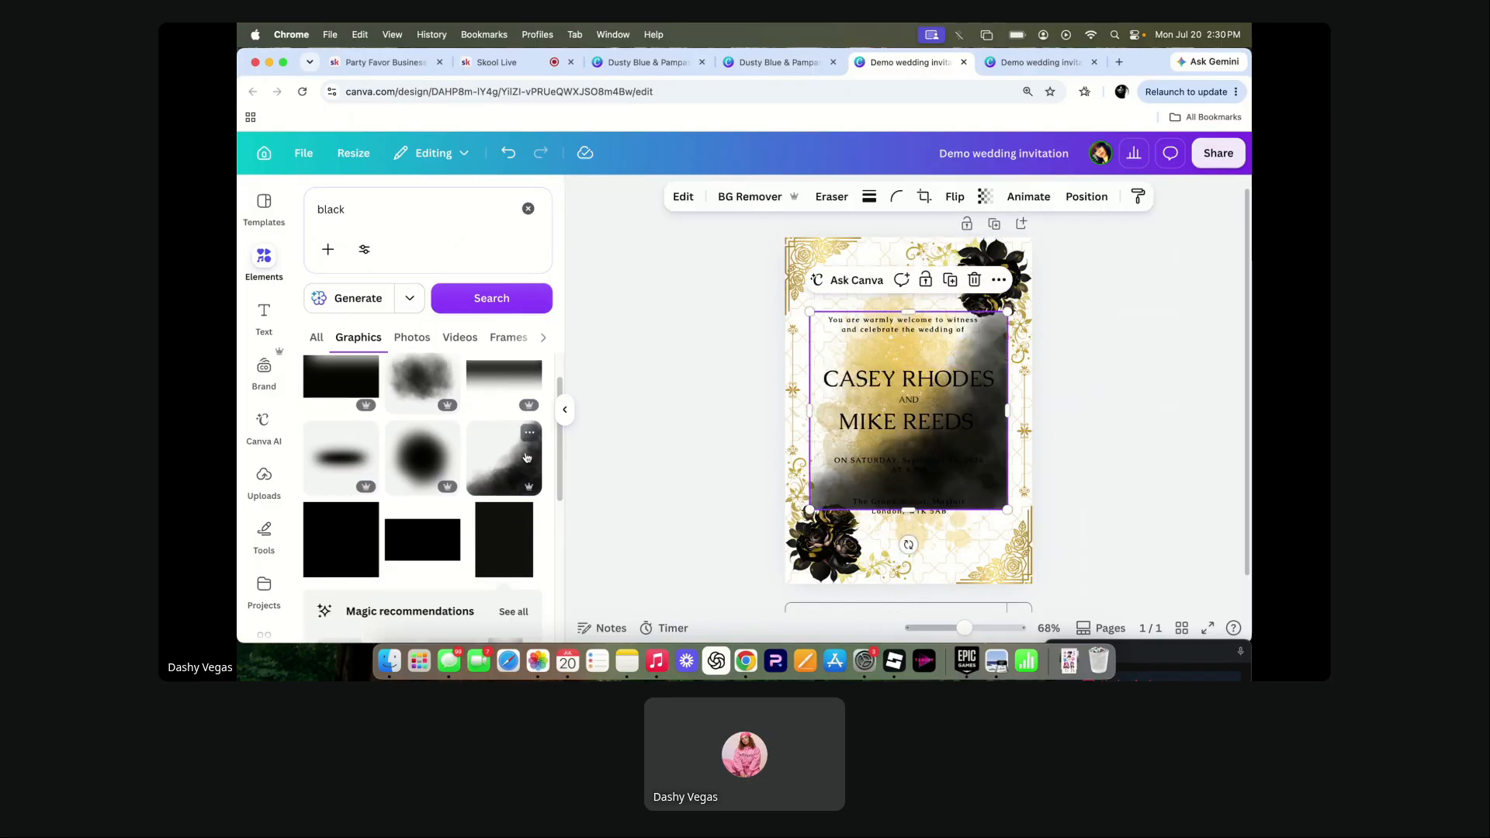
left_click(900, 466)
left_click_drag(900, 465, 932, 567)
left_click(506, 153)
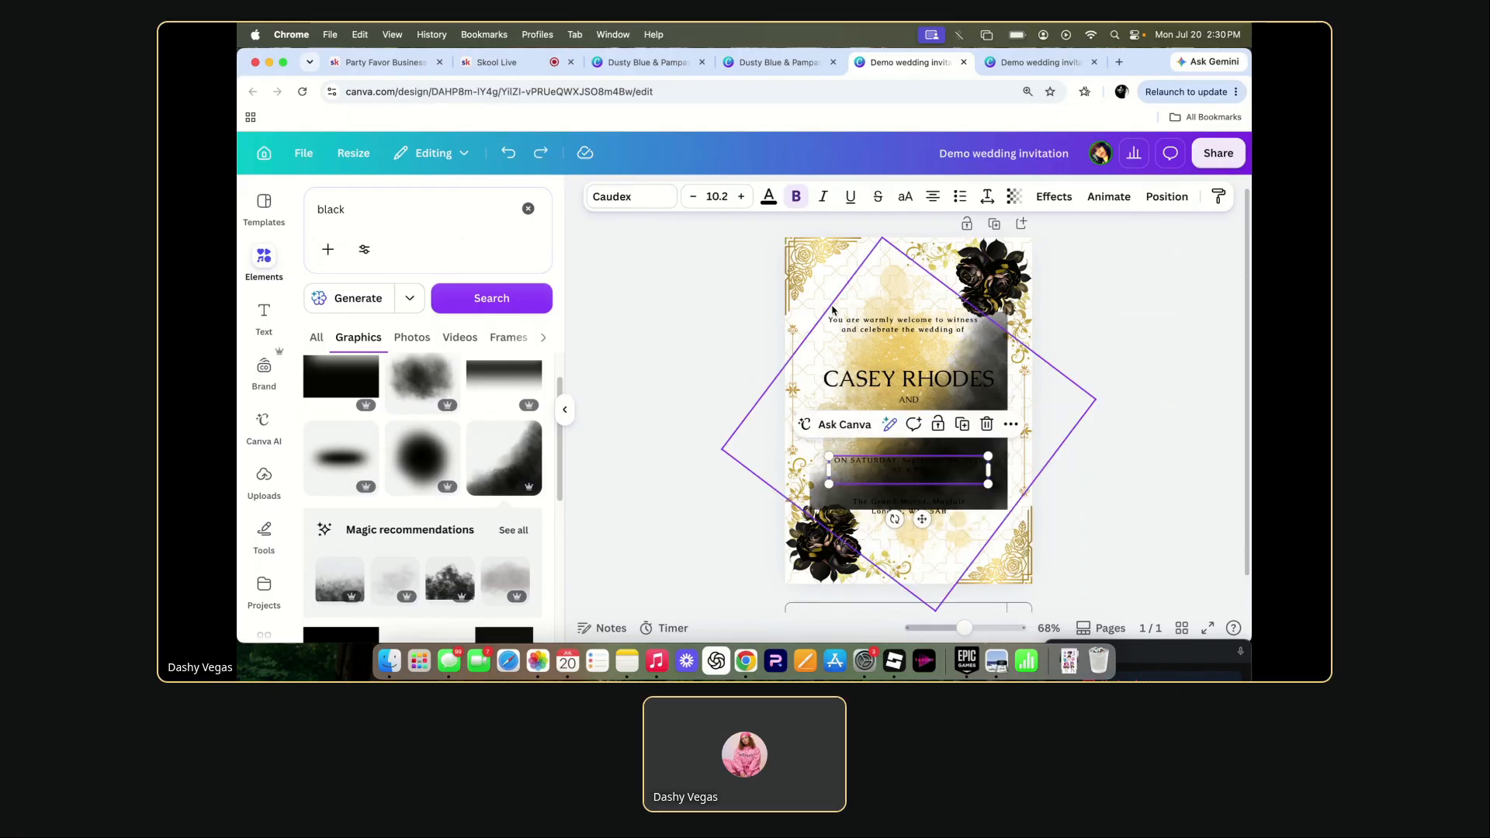
left_click(989, 353)
left_click_drag(990, 353, 1037, 480)
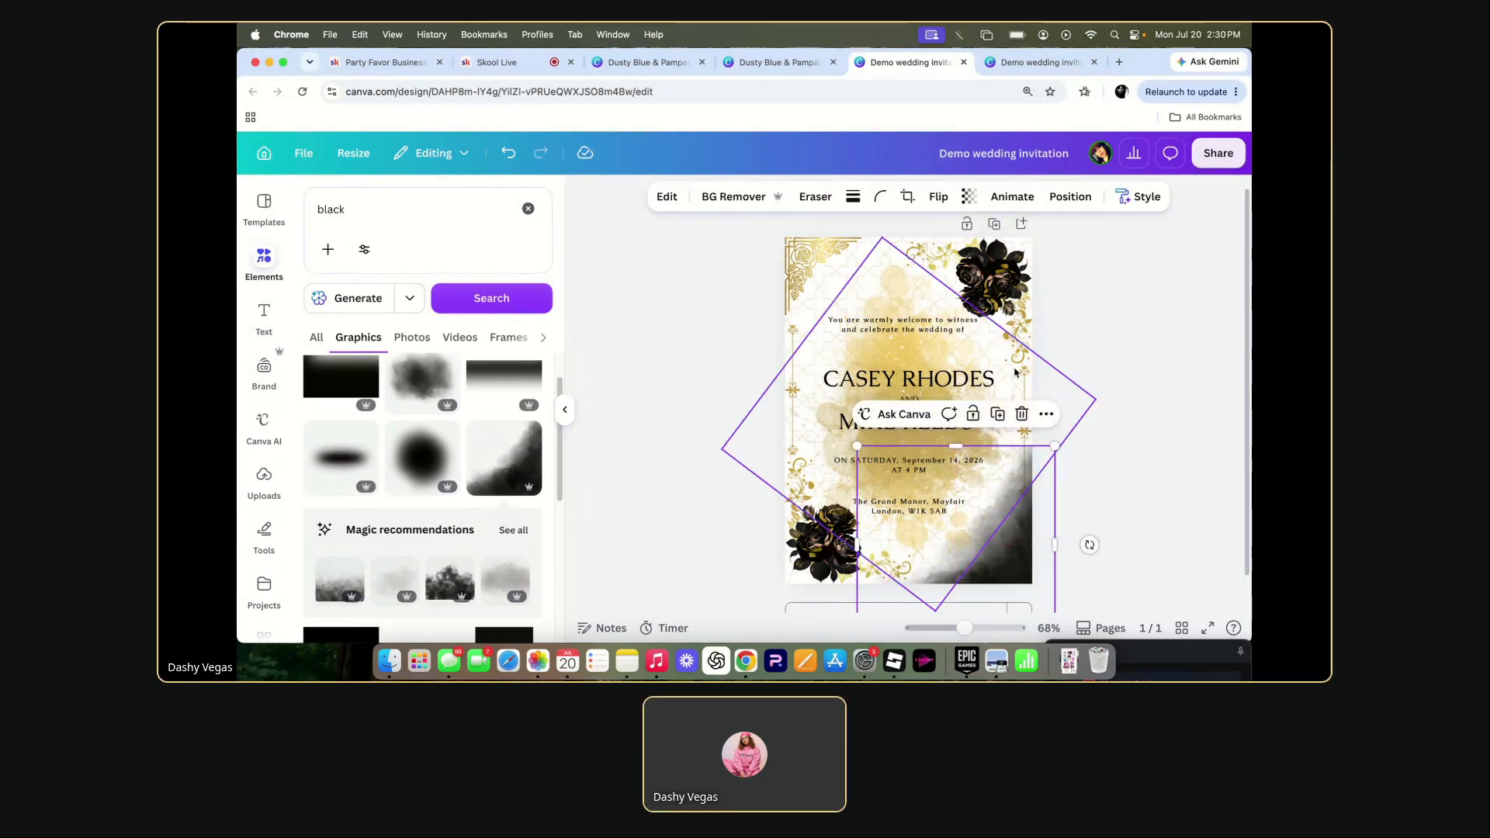
- Send the lower-right smoke graphic backward one layer, behind the gold corner ornament
left_click(1045, 414)
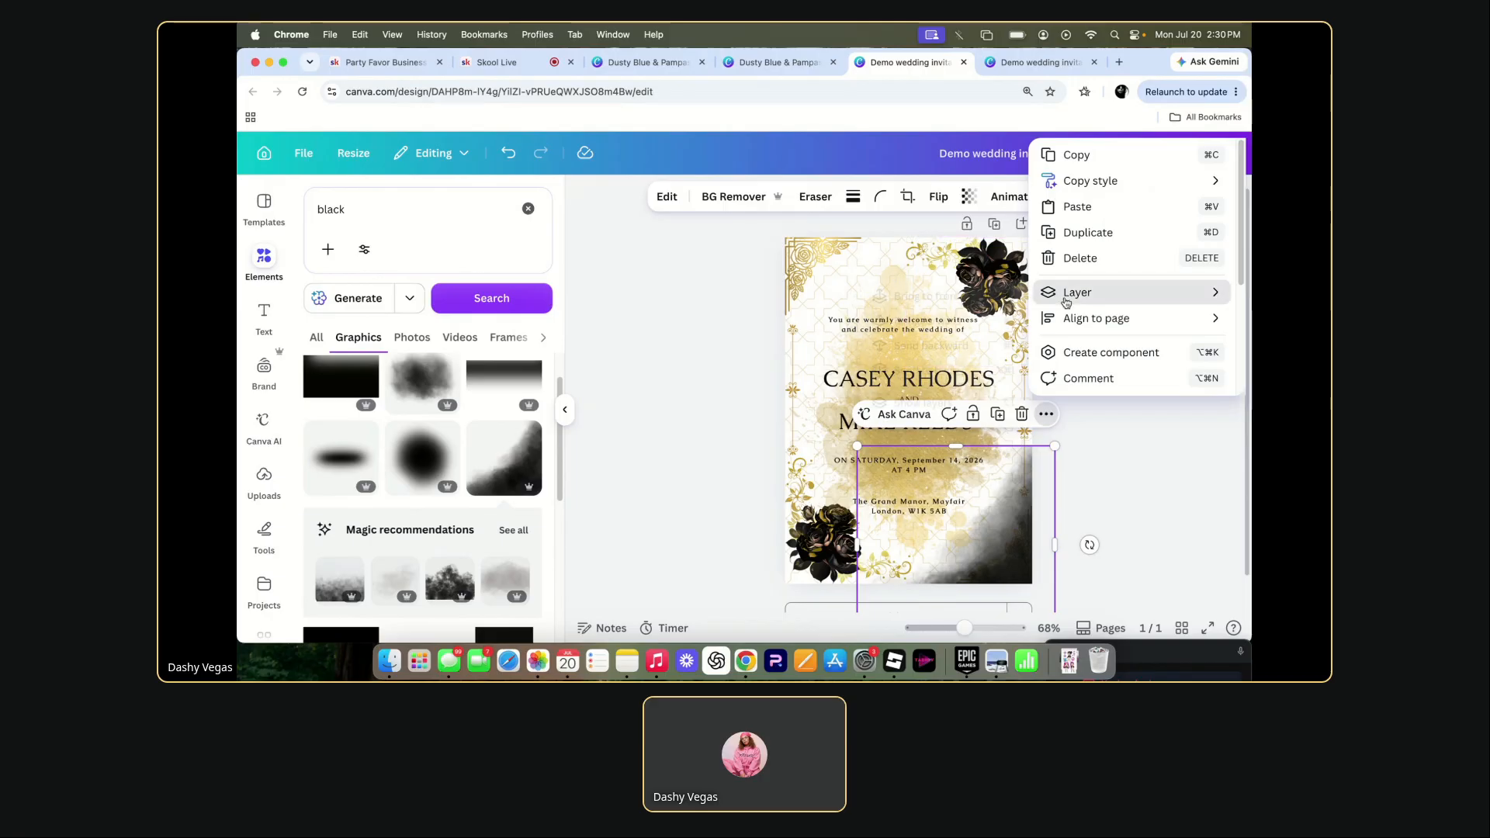
mouse_move(1077, 292)
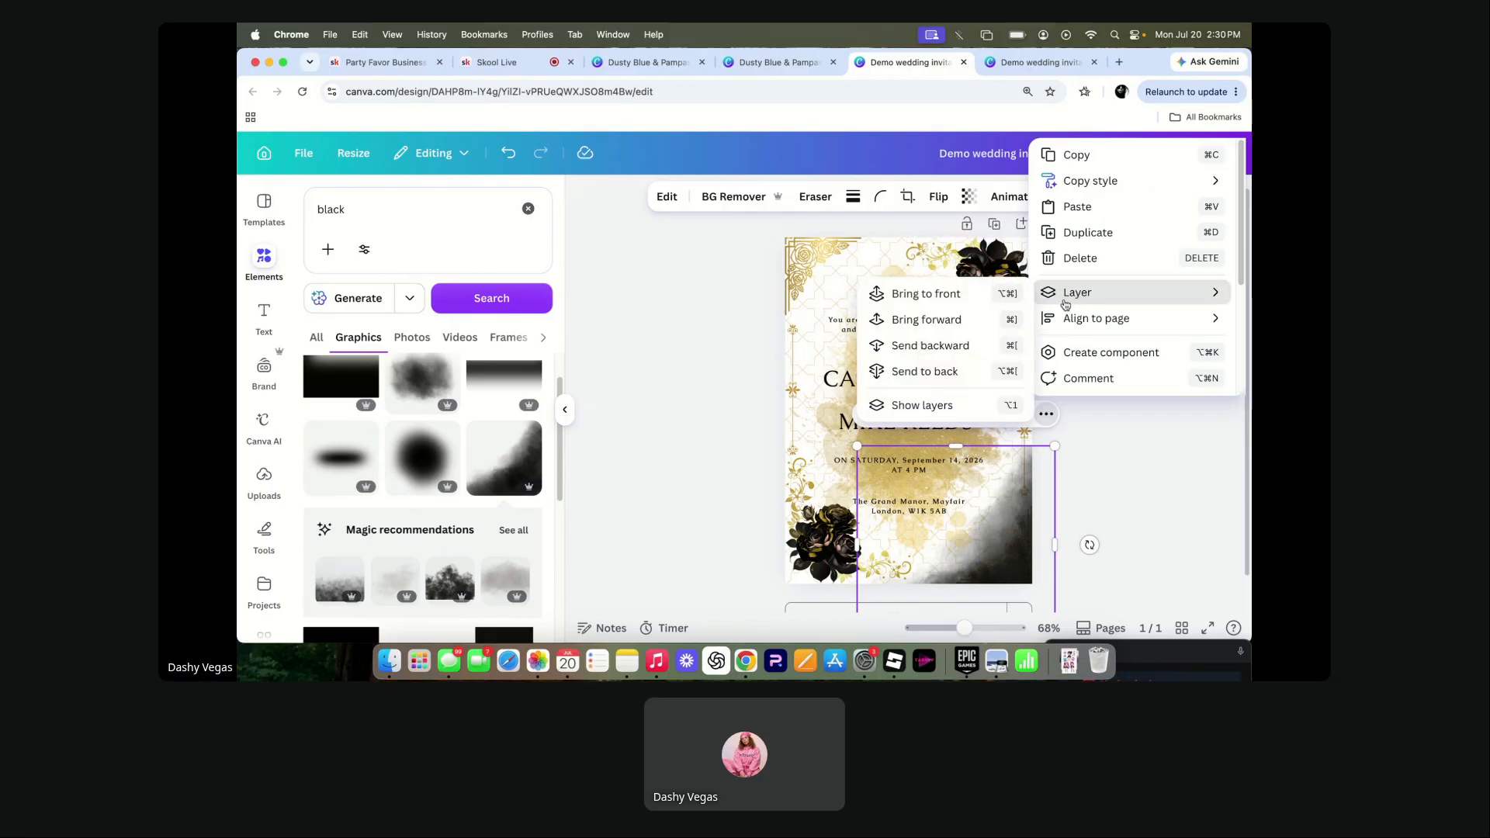
left_click(958, 347)
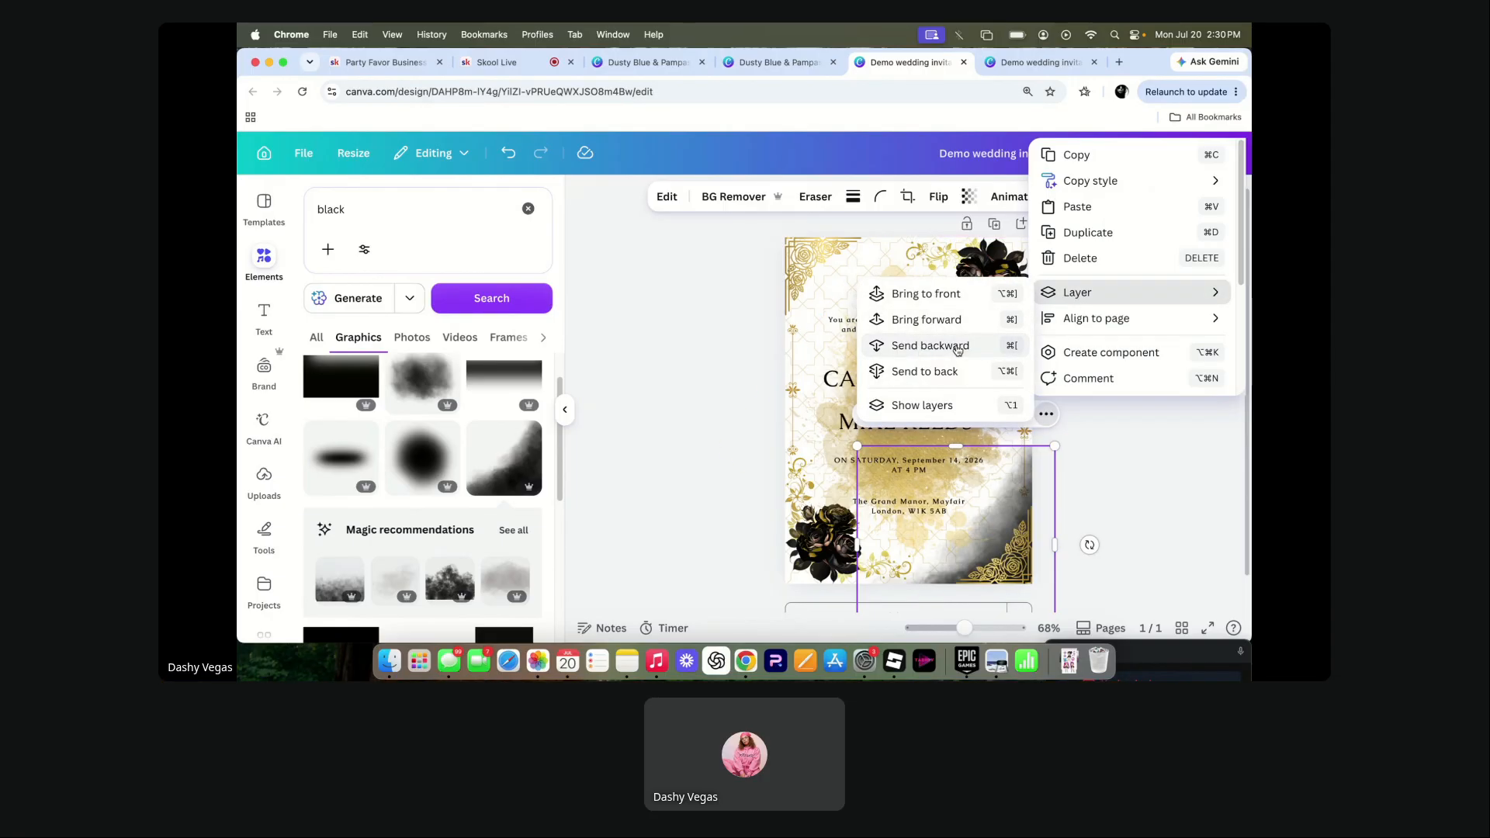
left_click(1139, 470)
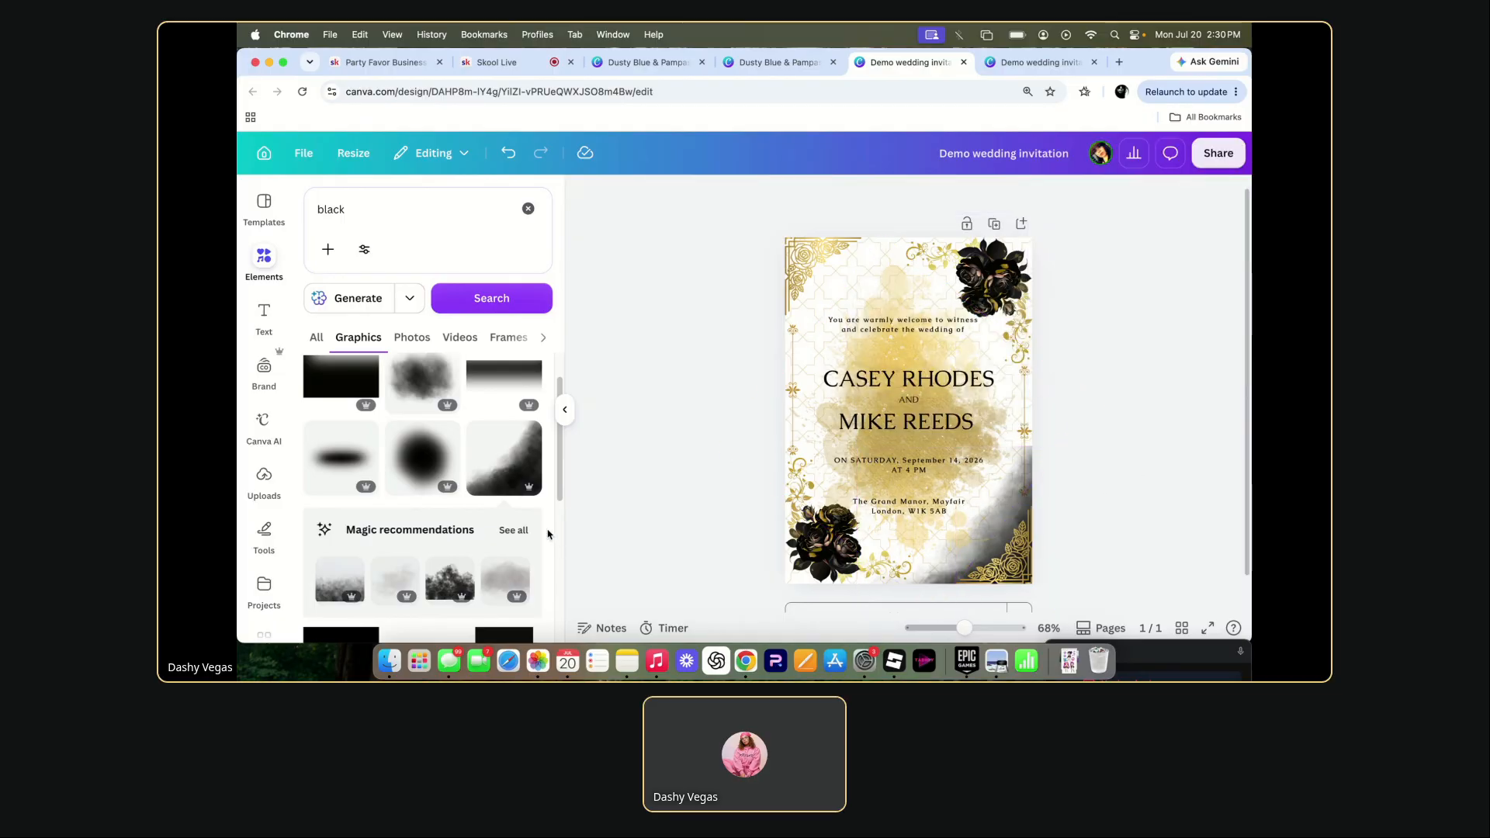
- Add a second smoky black gradient, turned to fill the invitation's upper-left corner, and send it backward behind the gold ornament
left_click(504, 468)
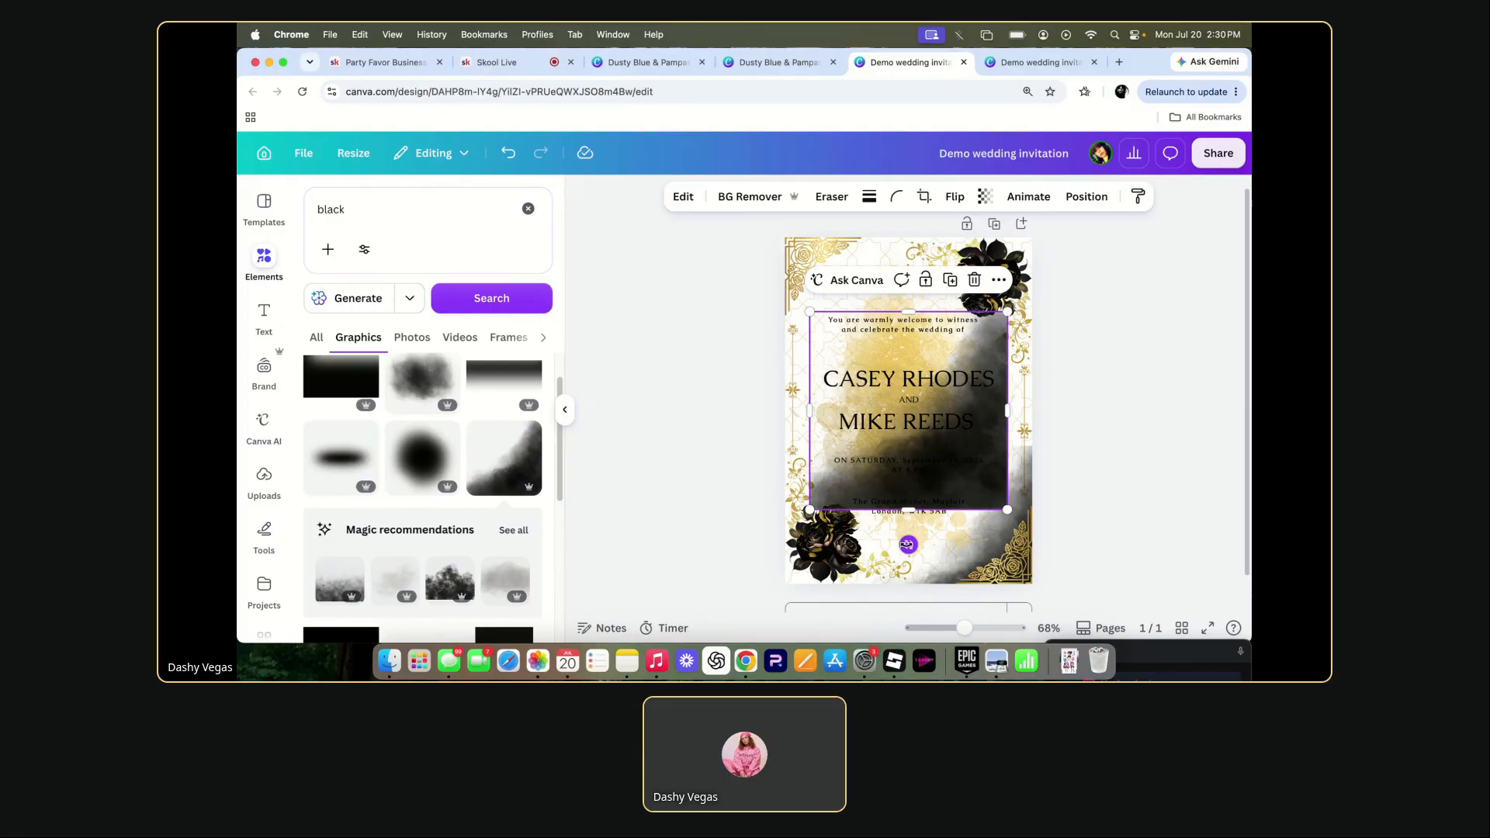
left_click_drag(908, 545, 913, 215)
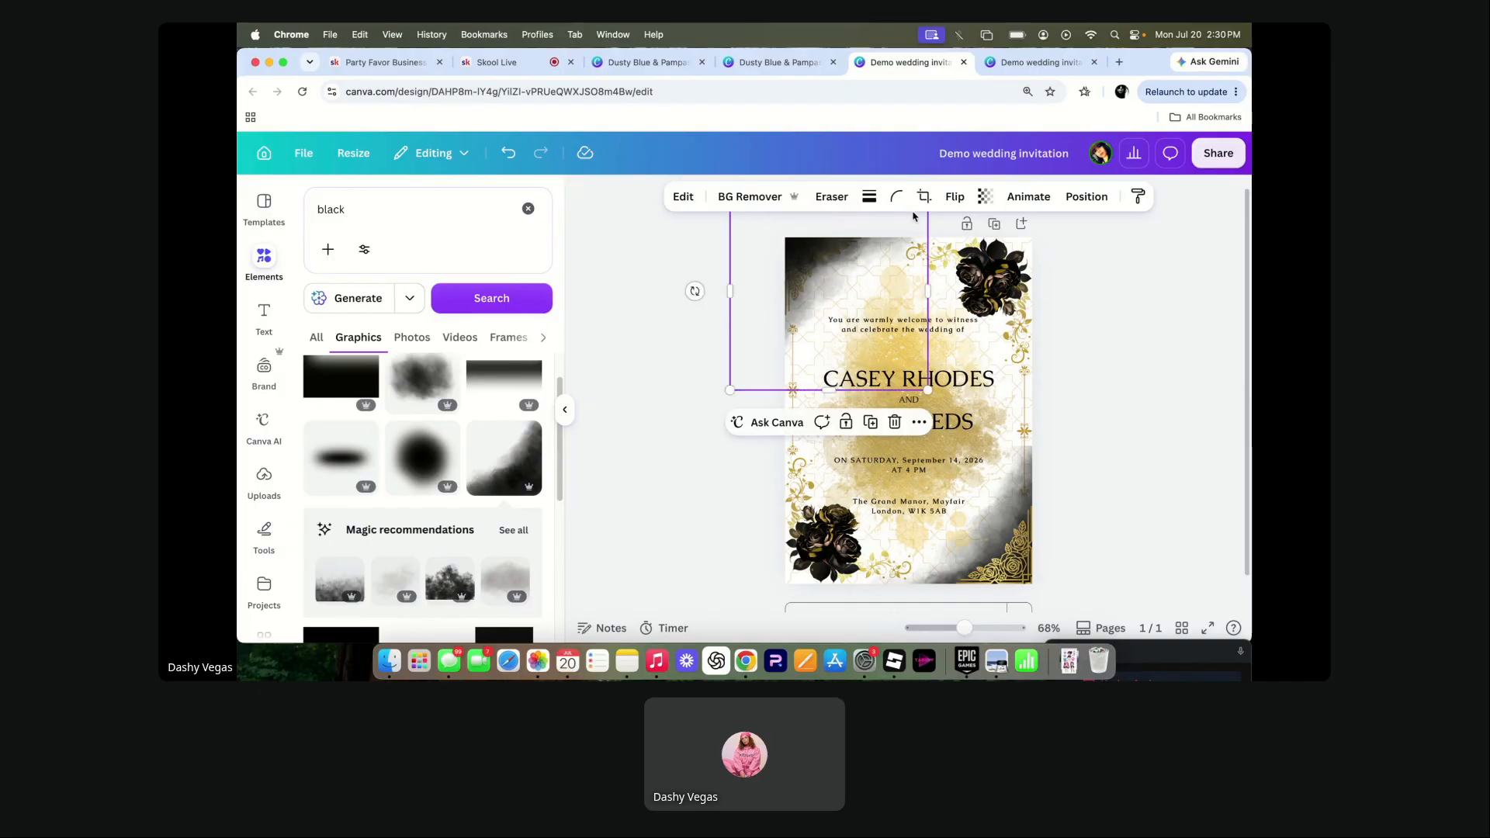
left_click(919, 422)
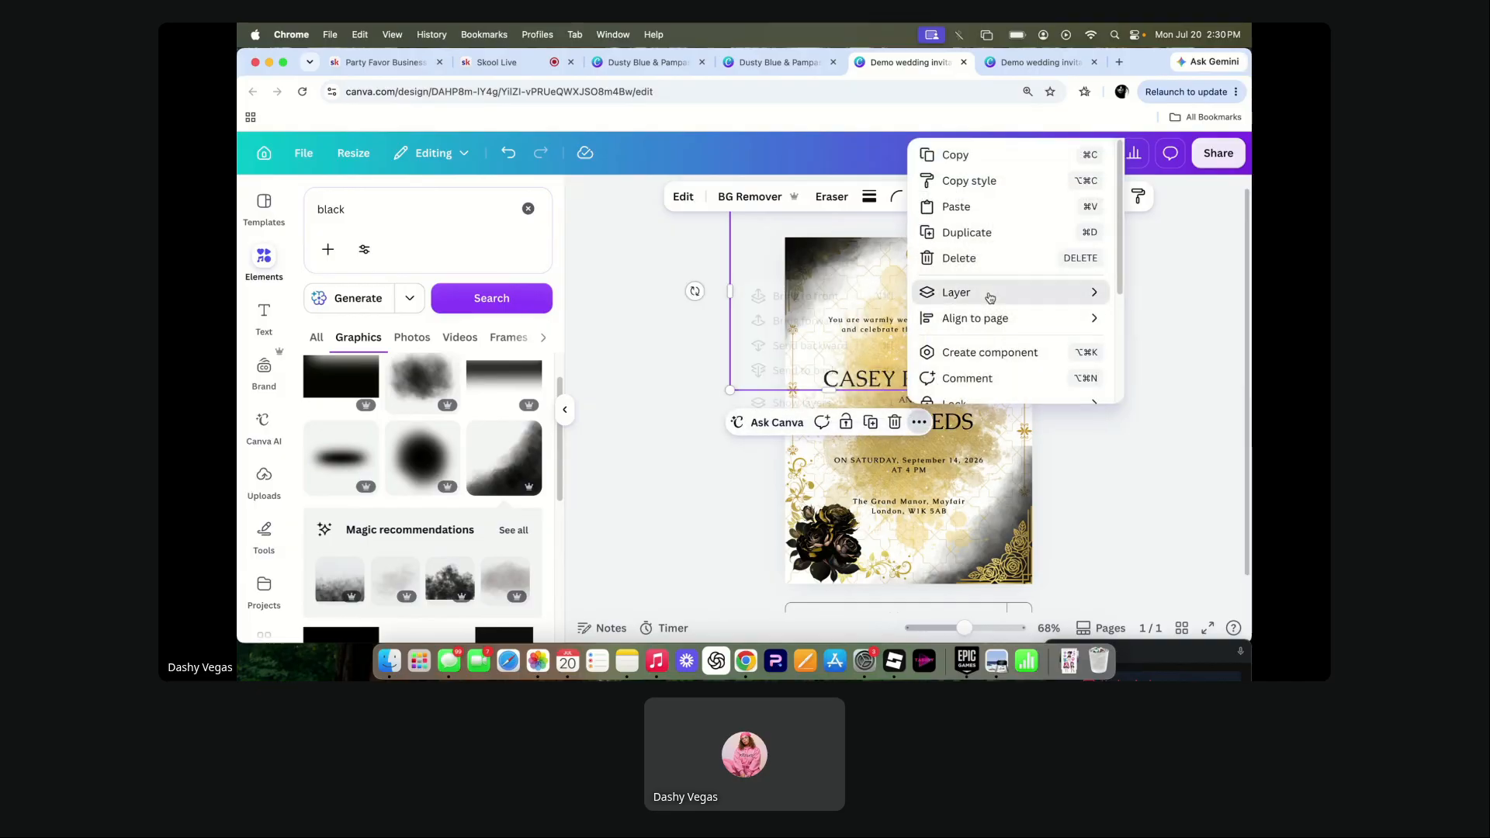
mouse_move(986, 293)
left_click(824, 347)
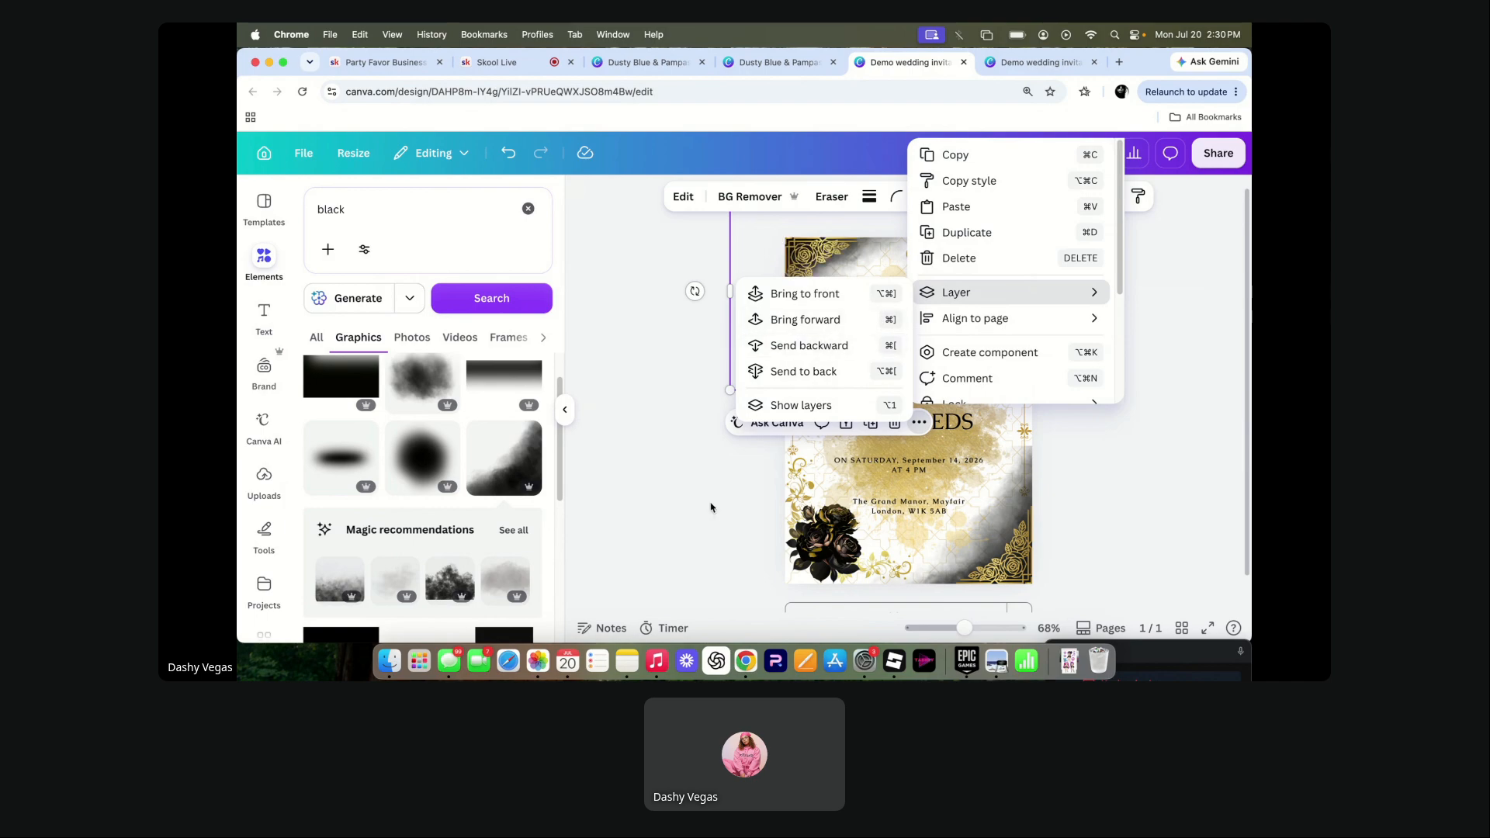
left_click(707, 534)
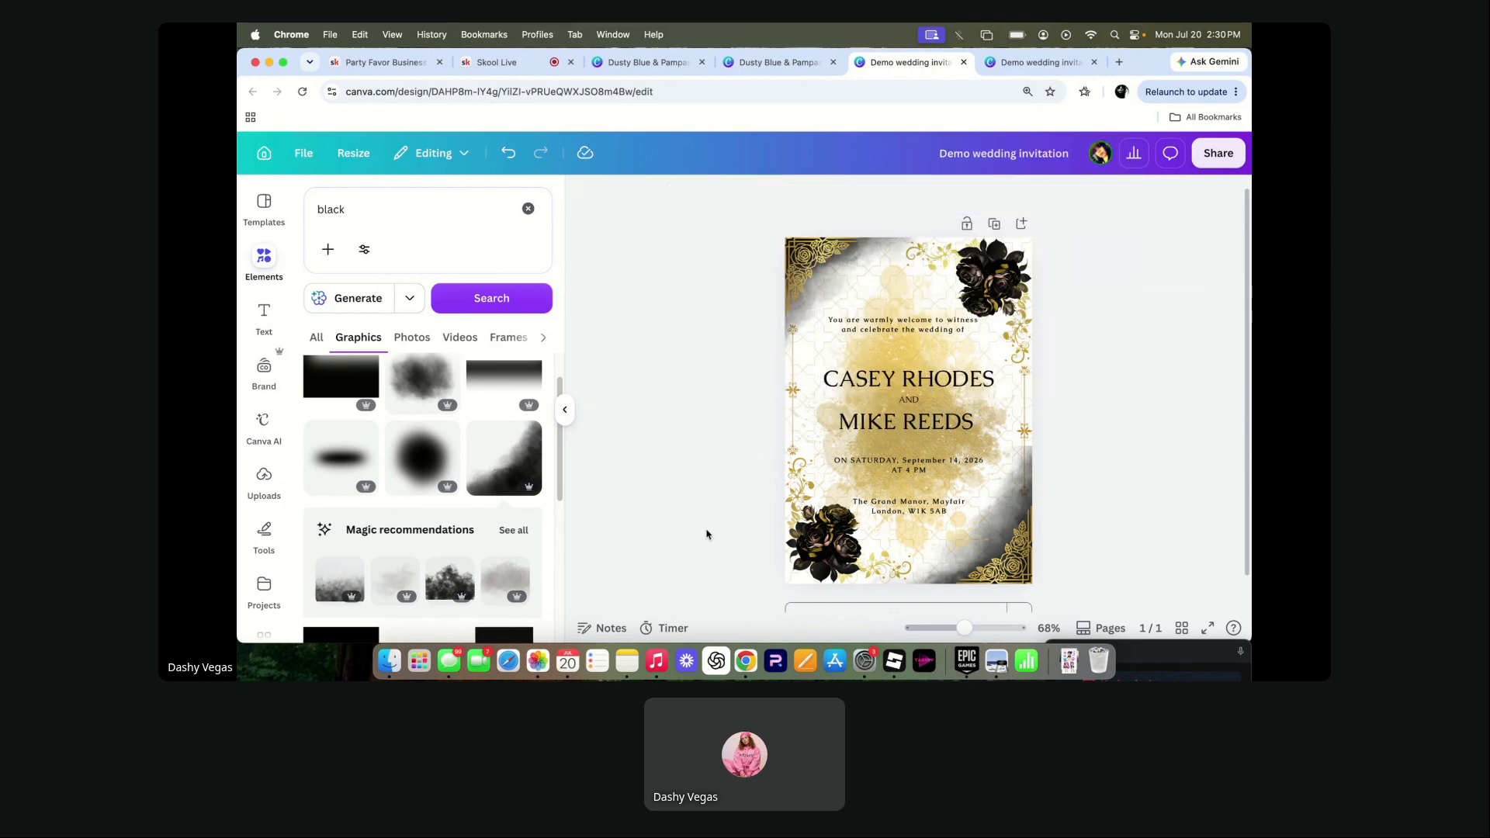
- Shift the upper-left smoke graphic slightly inward and upward on the invitation
left_click(795, 325)
left_click_drag(796, 325, 813, 316)
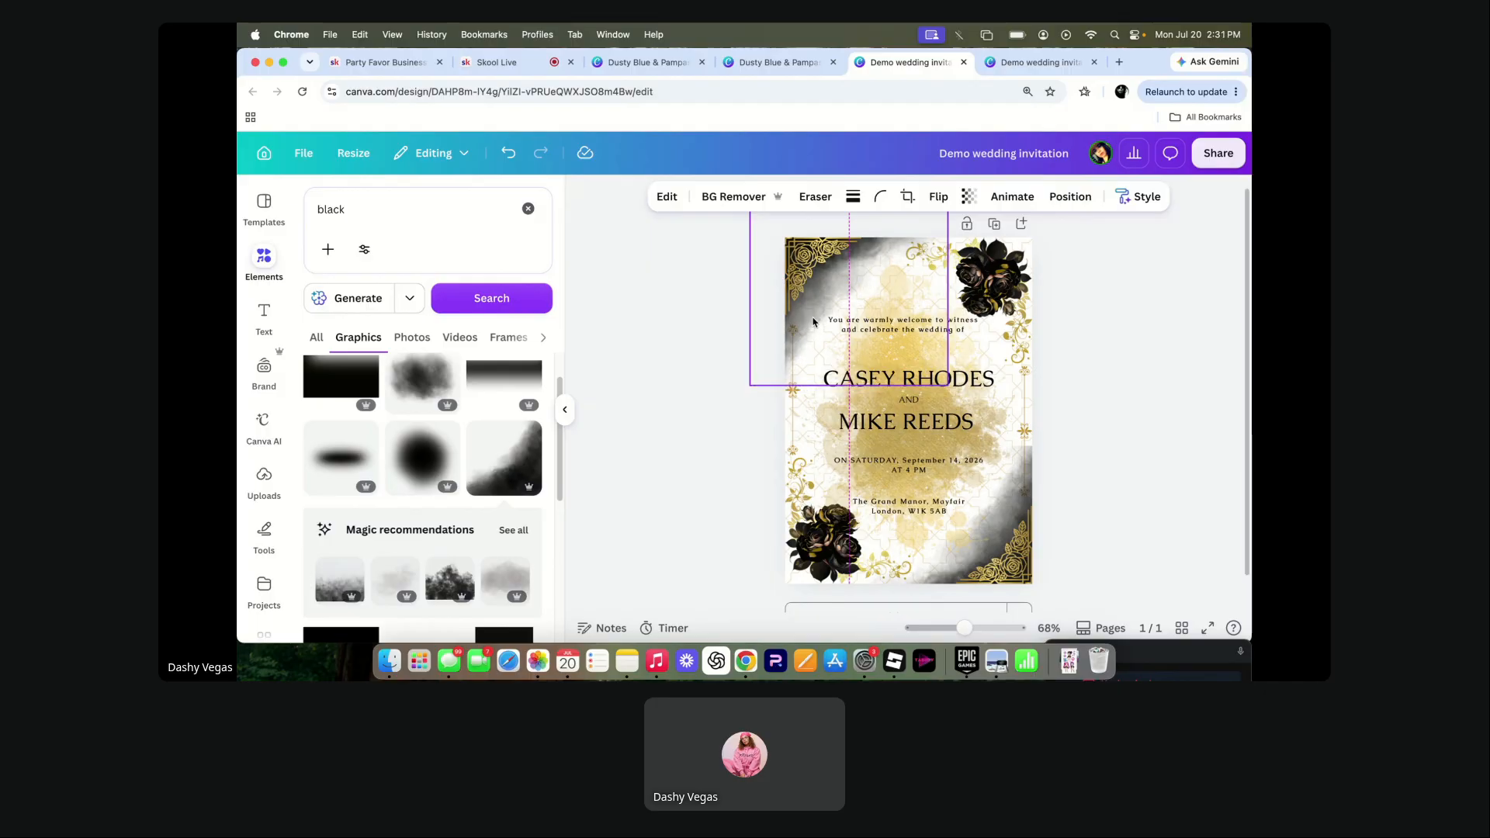
left_click_drag(813, 322, 813, 322)
left_click(715, 443)
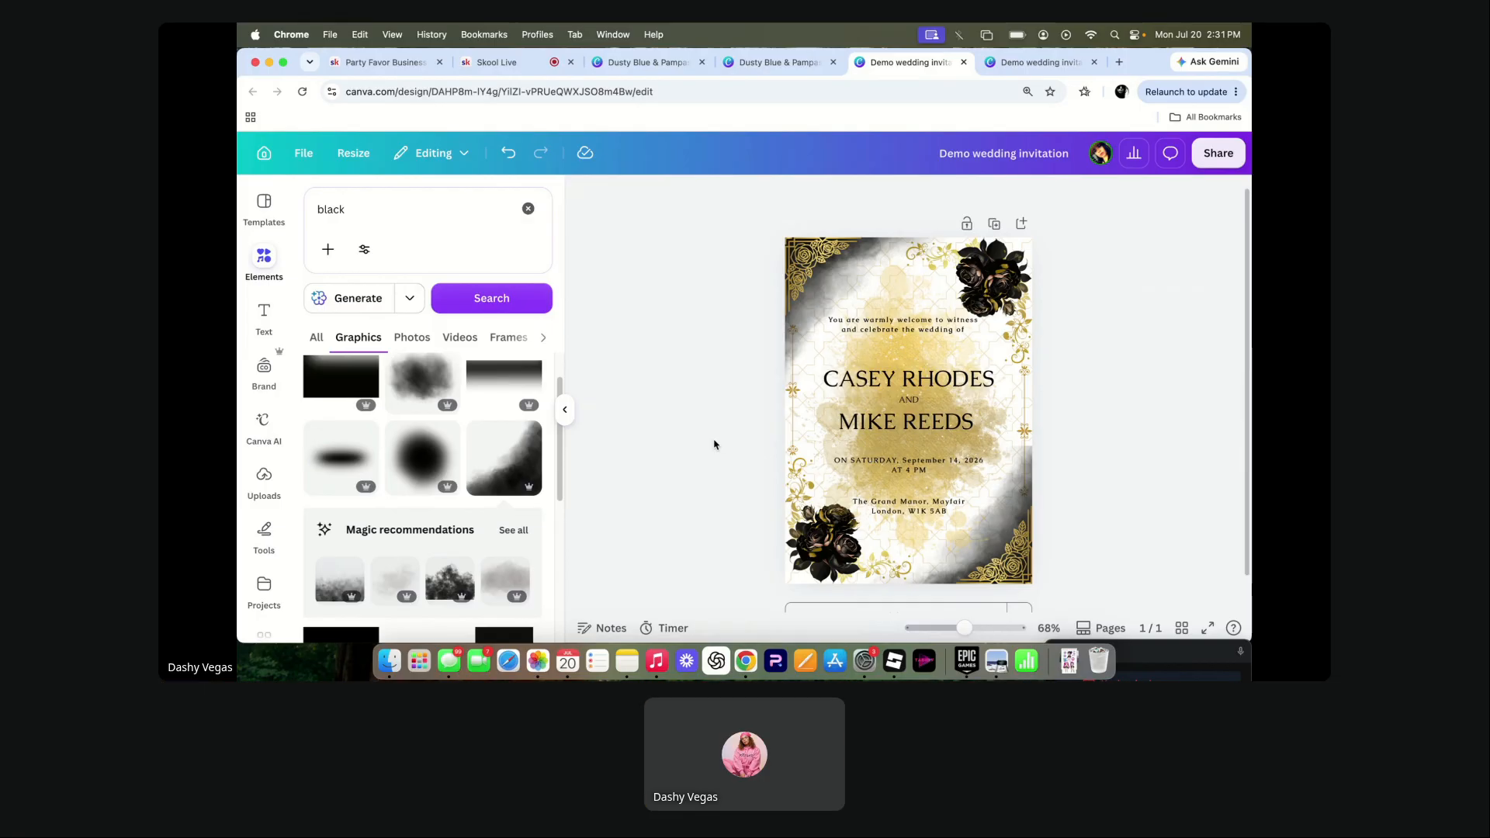
- Move the upper-left smoke graphic toward the page centre and try flipping it horizontally and vertically
left_click(814, 320)
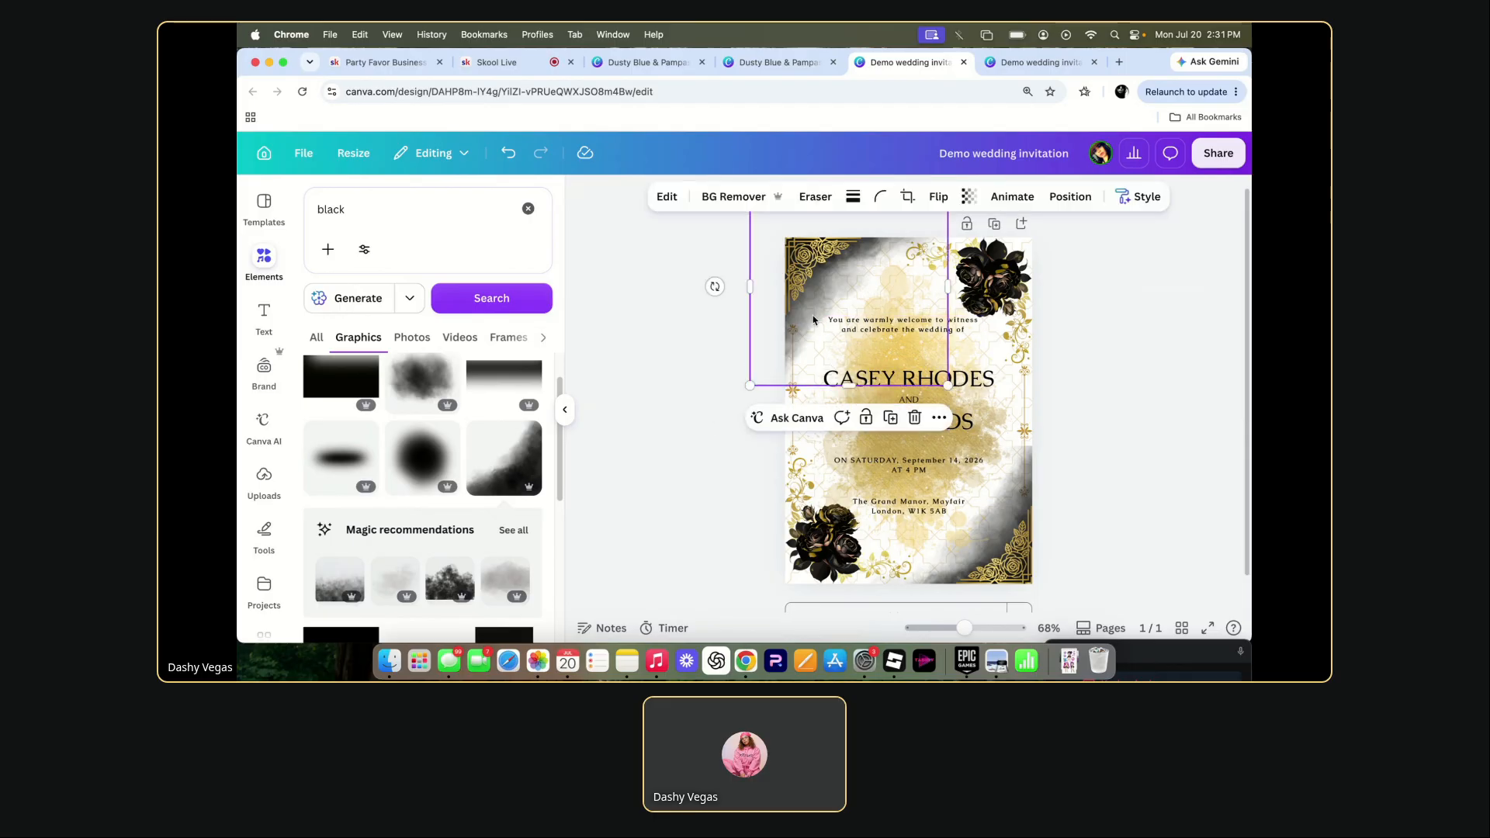
left_click_drag(813, 320, 857, 339)
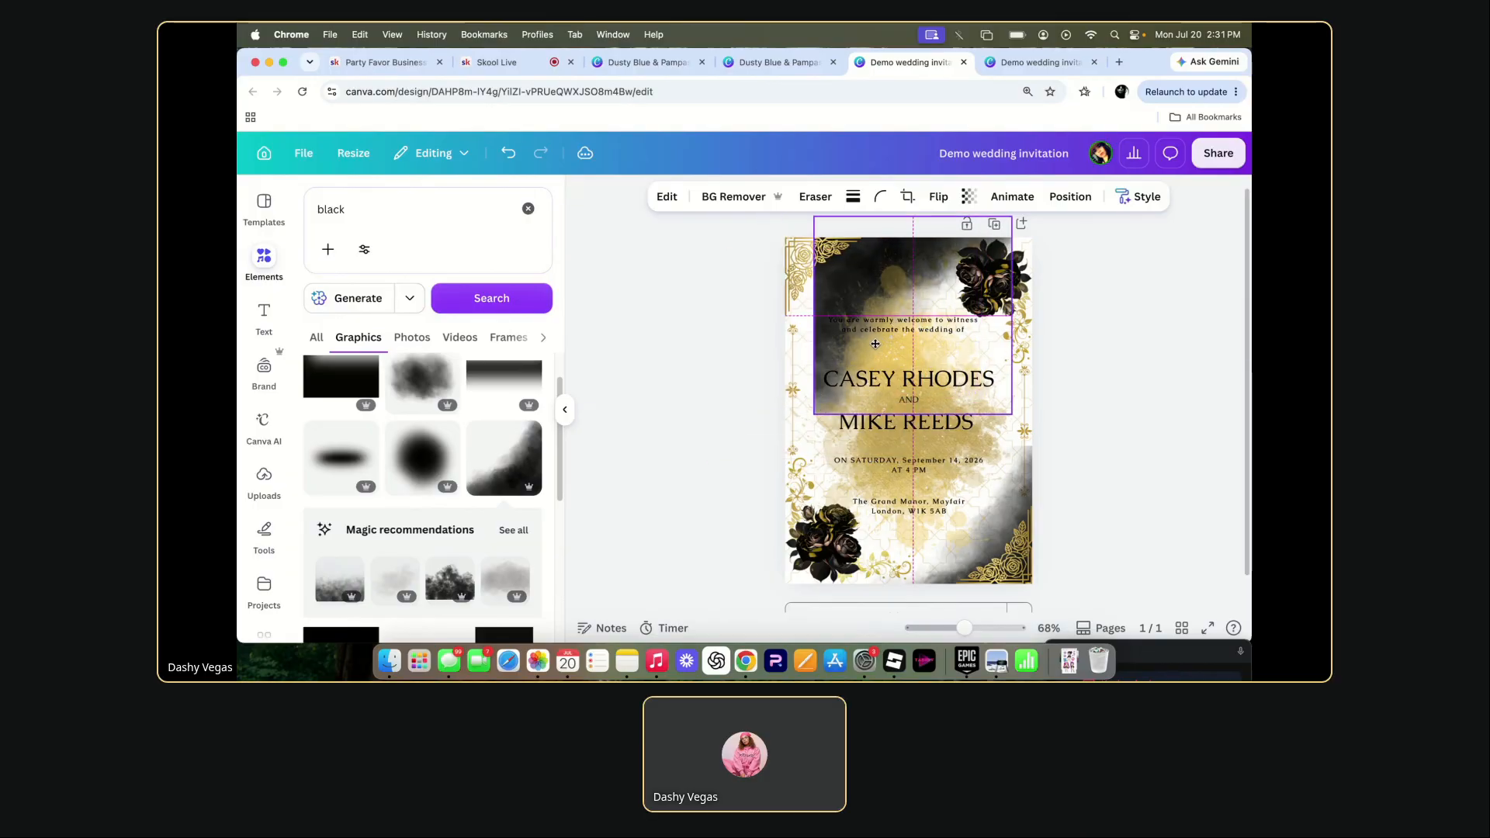
left_click(929, 200)
left_click(927, 266)
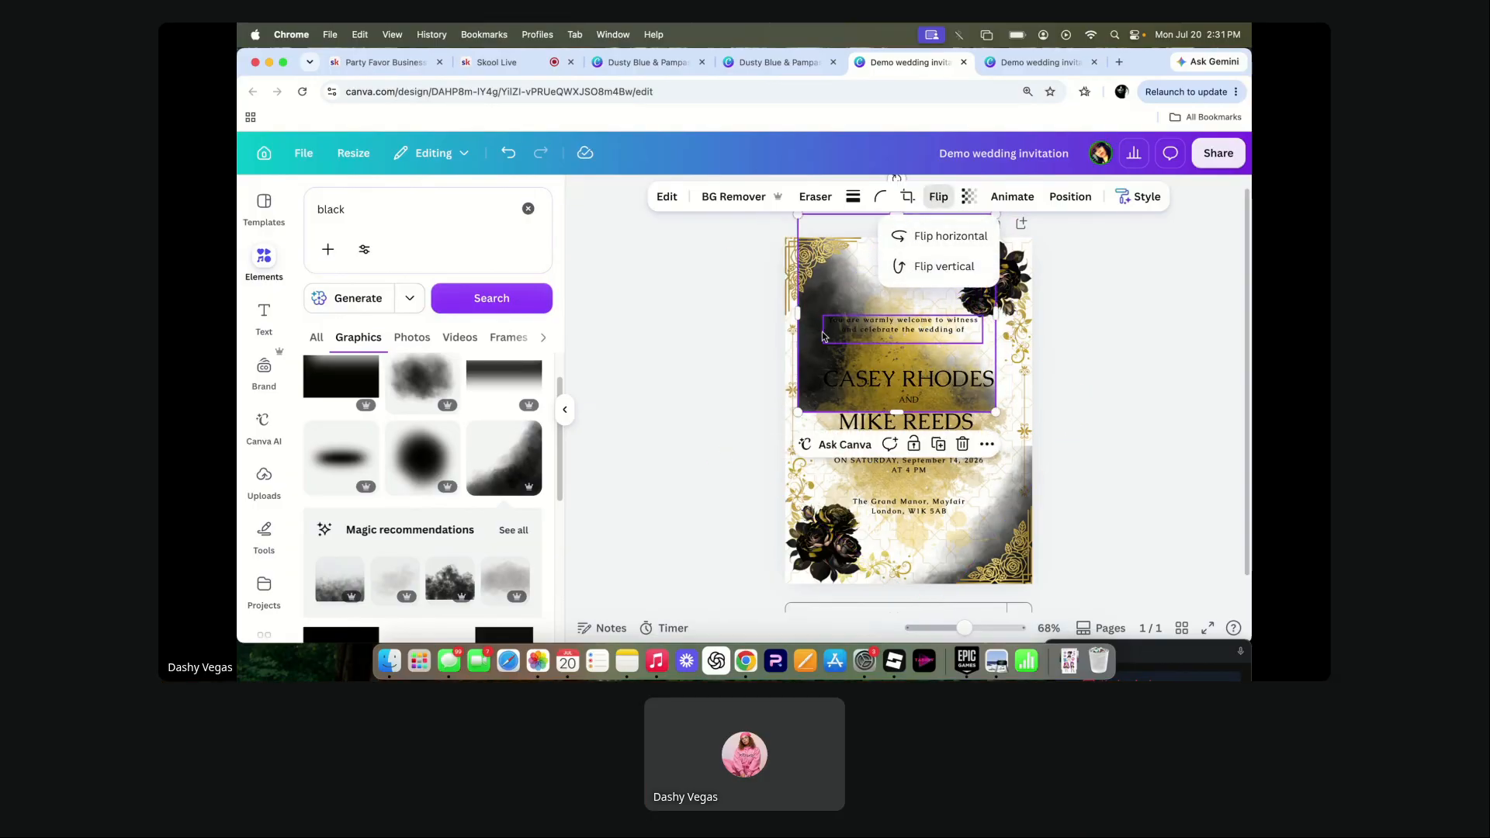
left_click(947, 236)
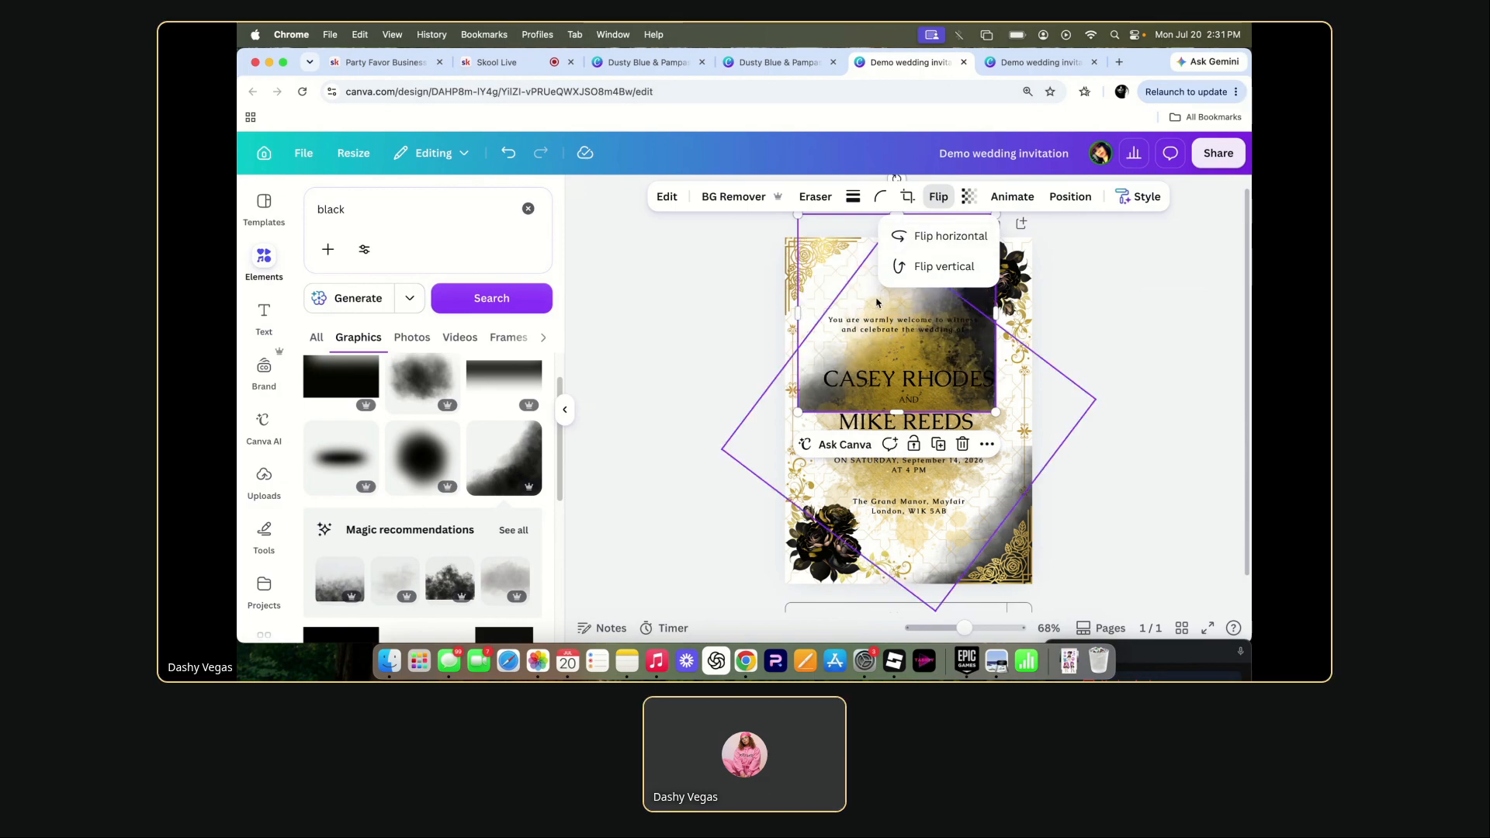
left_click(959, 239)
left_click(929, 273)
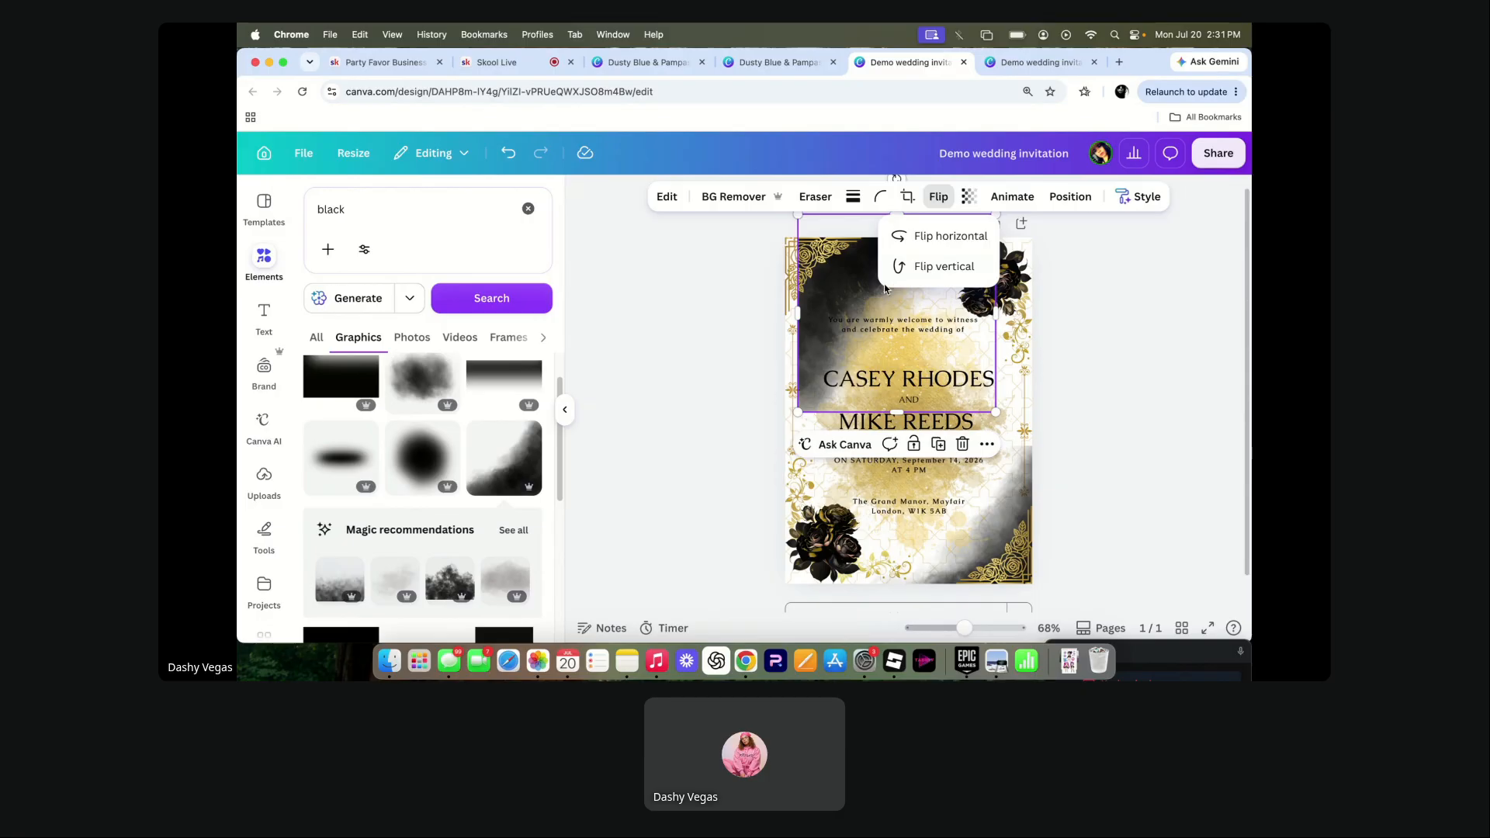
- Move the smoke graphic back into the invitation's upper-left corner, clear of the welcome text
left_click(709, 412)
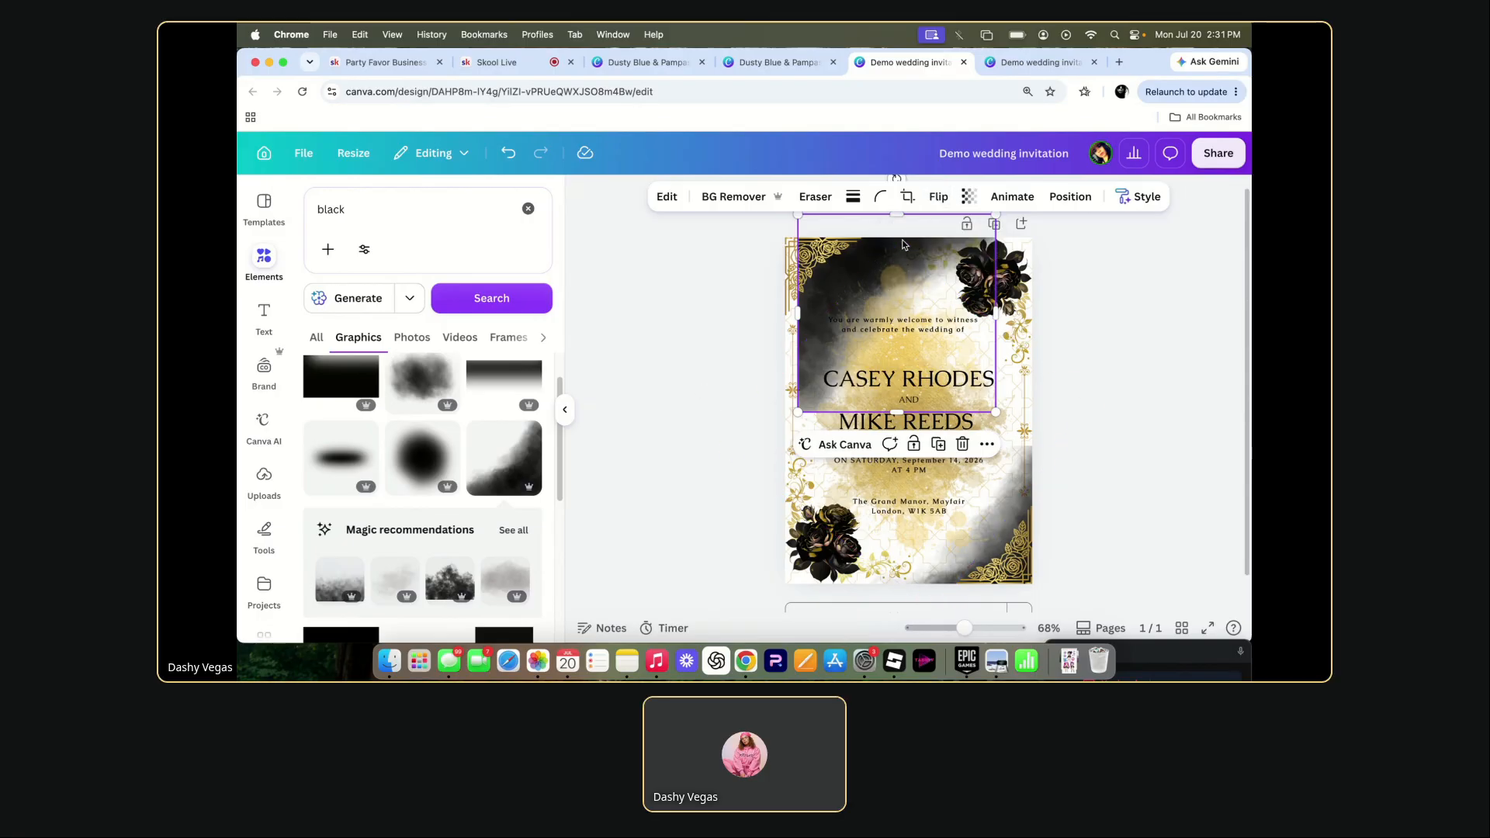
mouse_move(923, 228)
left_mouse_down()
mouse_move(868, 219)
mouse_move(883, 197)
left_mouse_up()
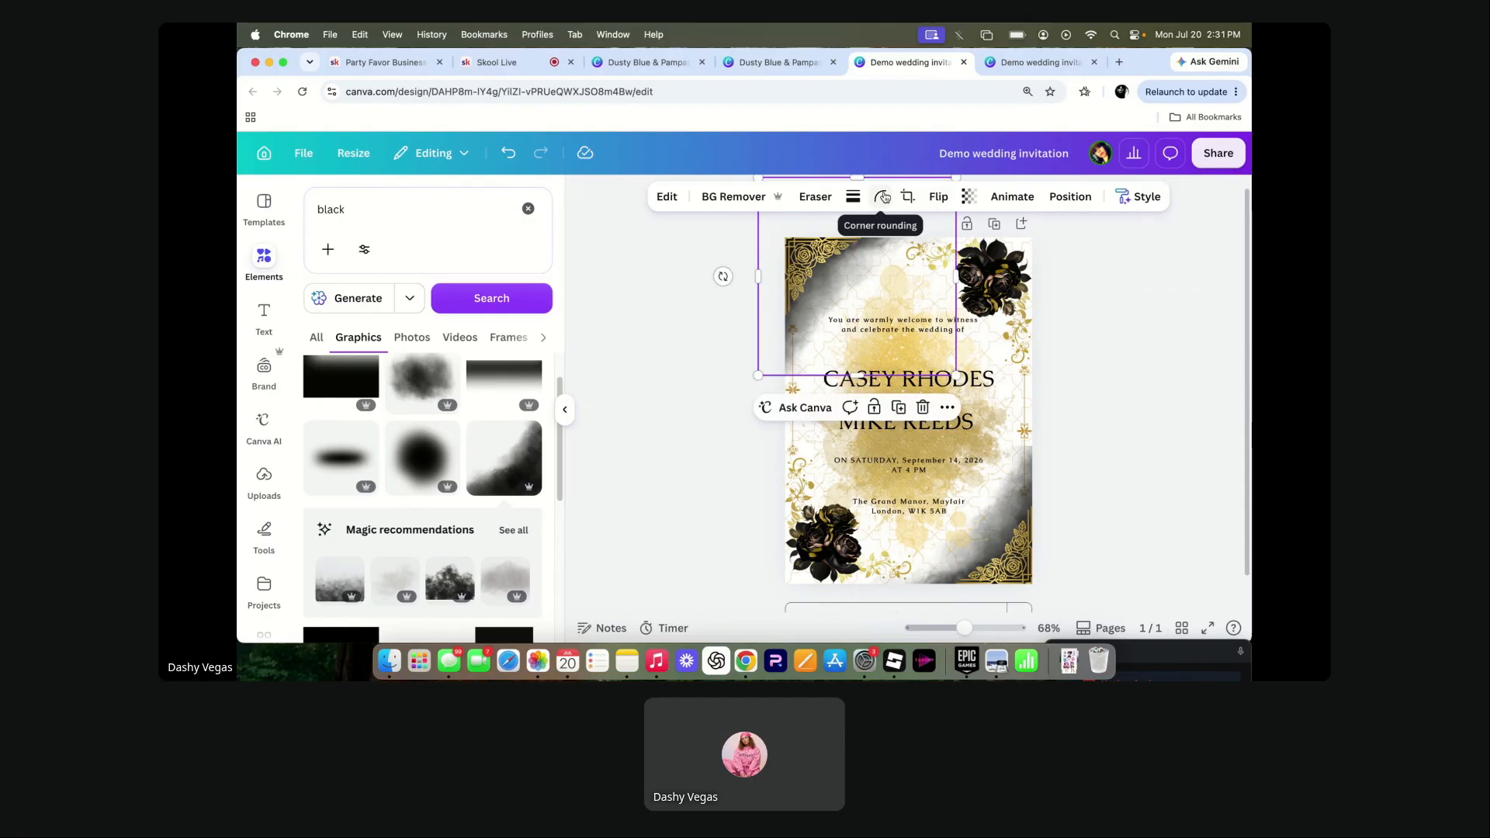
left_click(702, 328)
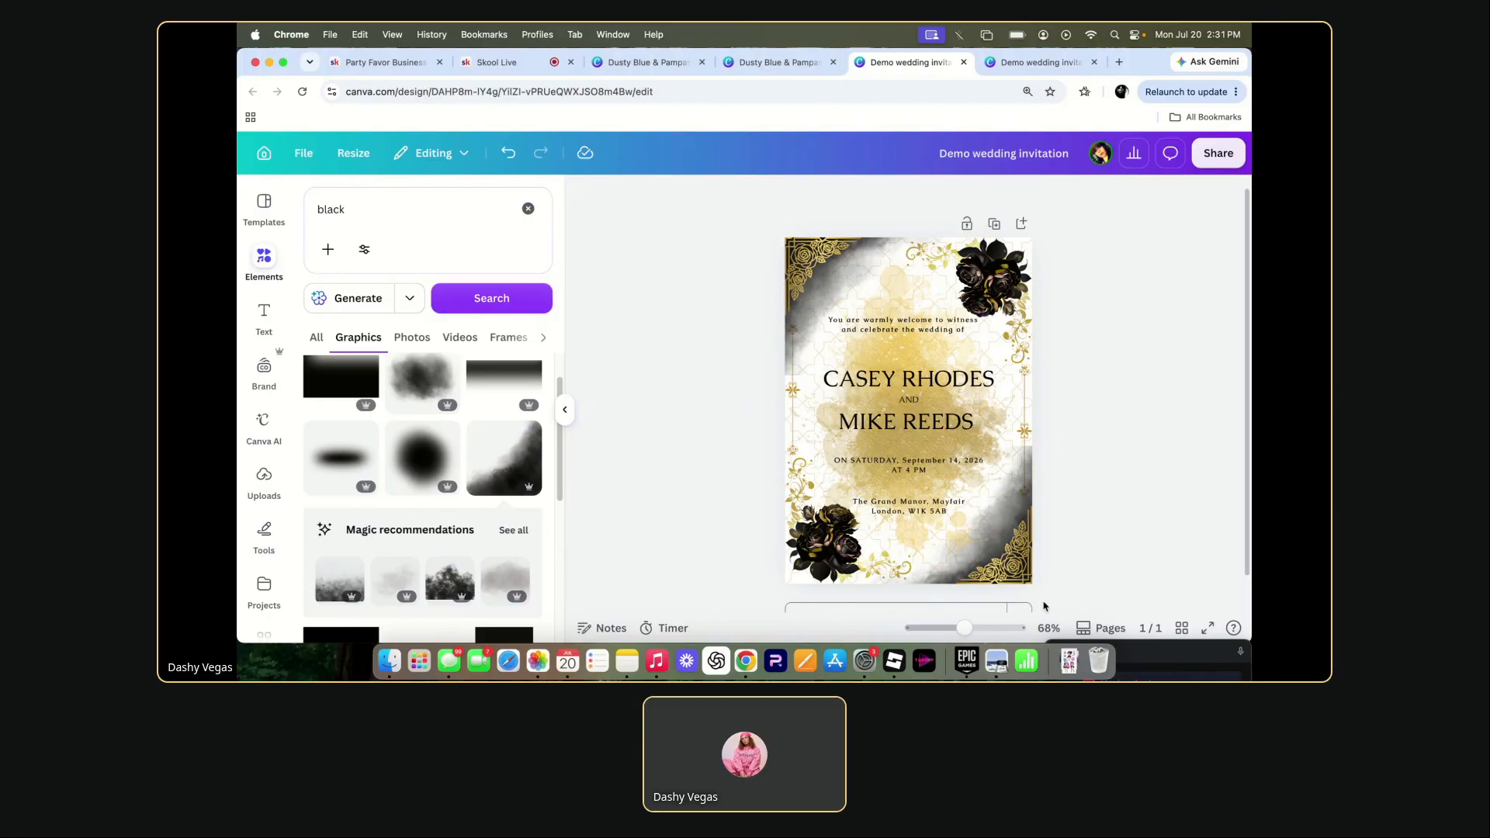
left_click_drag(1154, 680, 1152, 335)
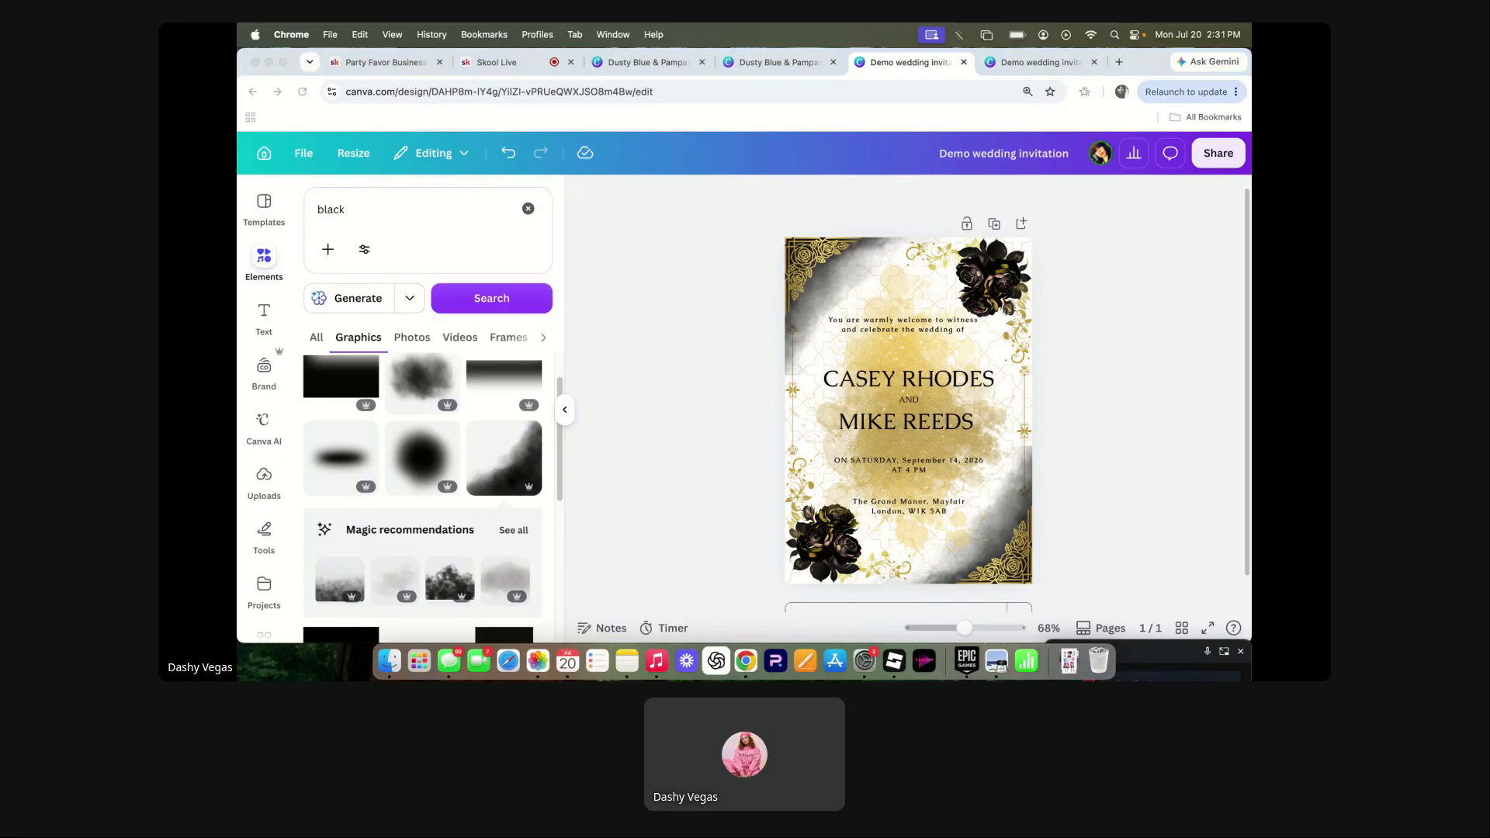
left_click(1229, 680)
left_click_drag(1199, 661, 1159, 681)
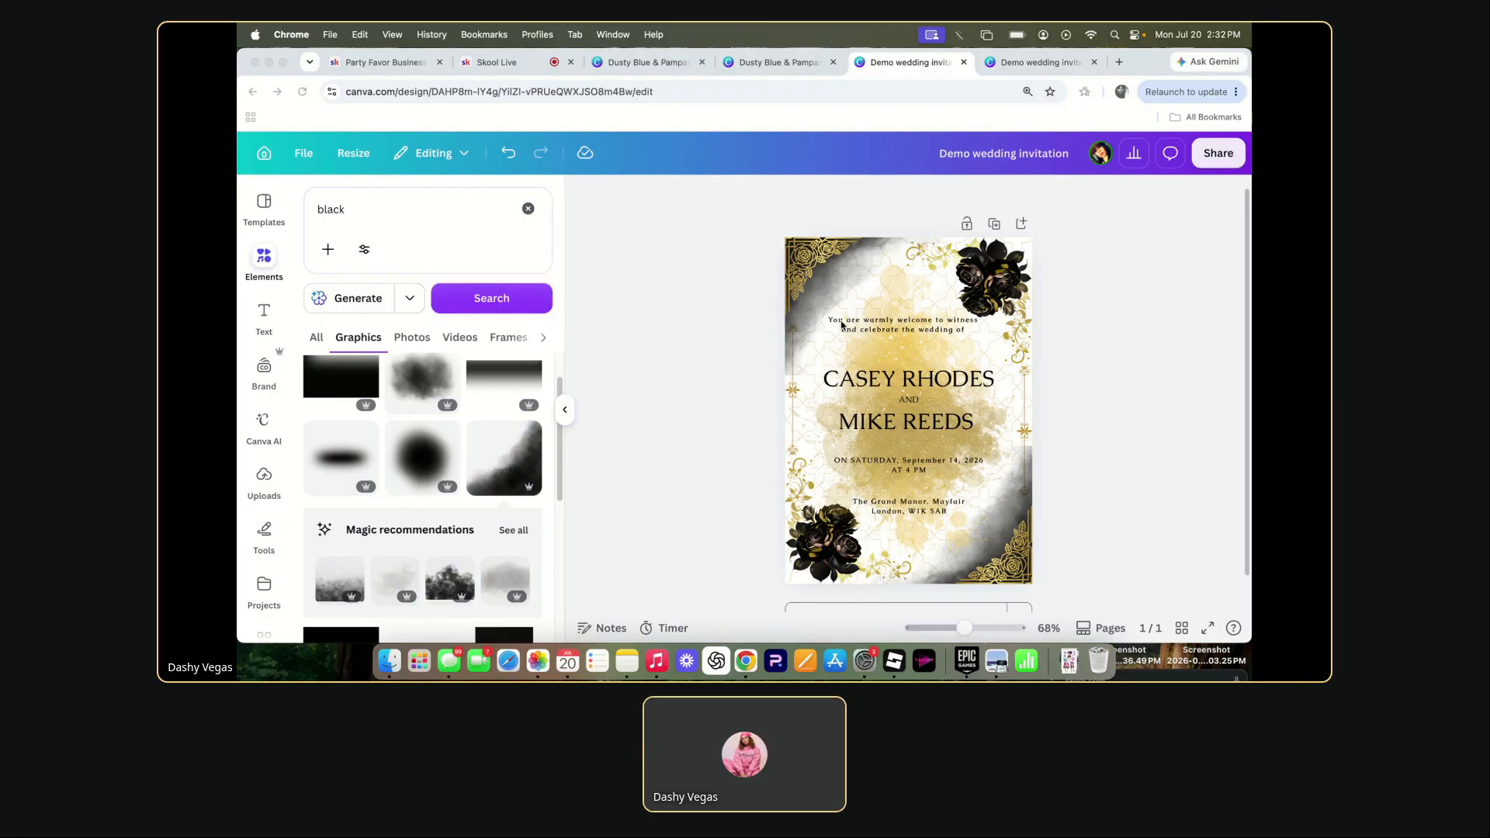
- Search the elements library for "white flowers" and show all matching graphics
left_click(372, 209)
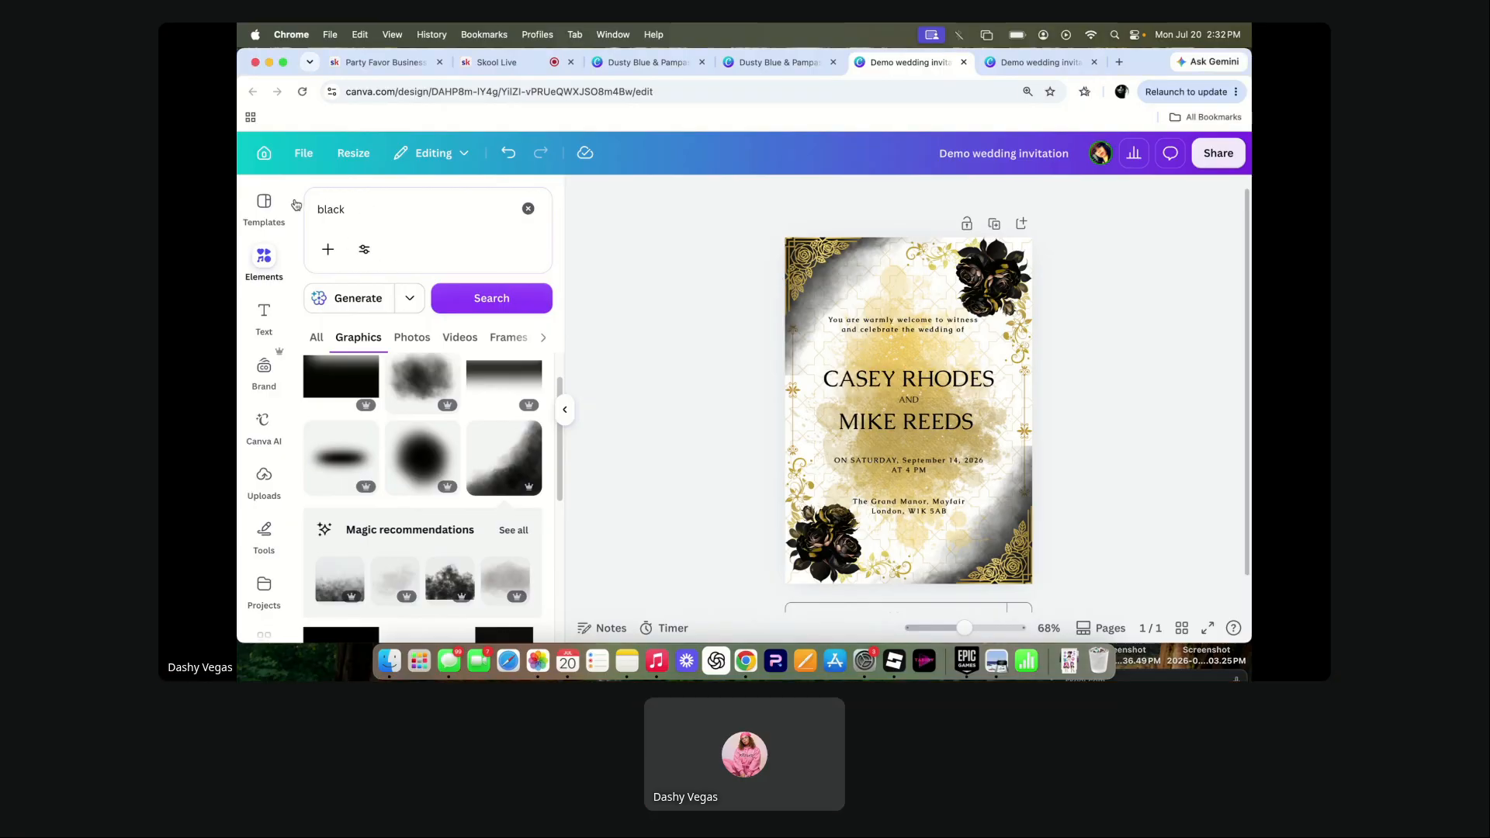
left_click(527, 209)
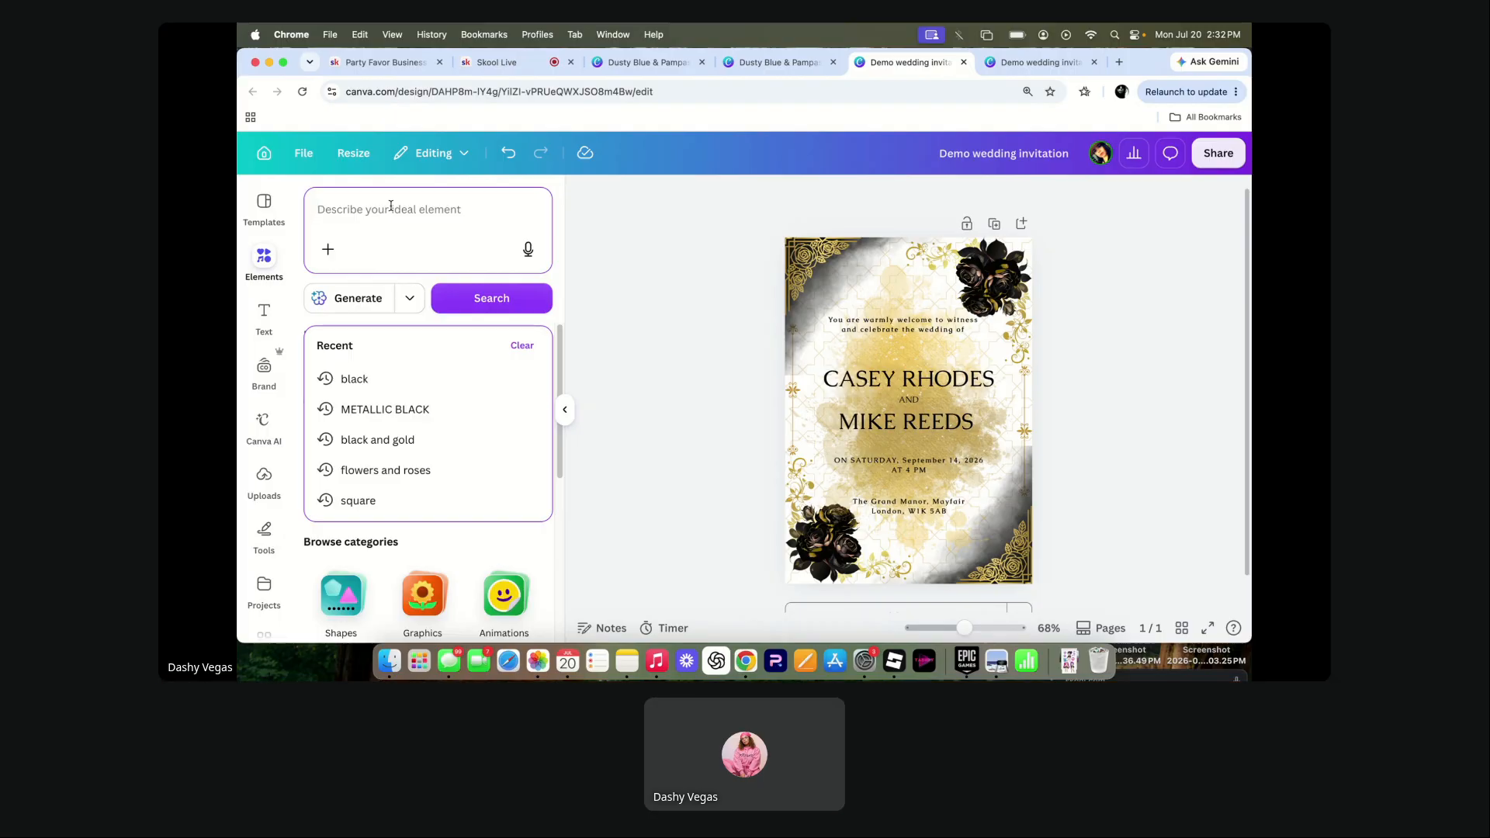
type("flower")
type("s")
key("Return")
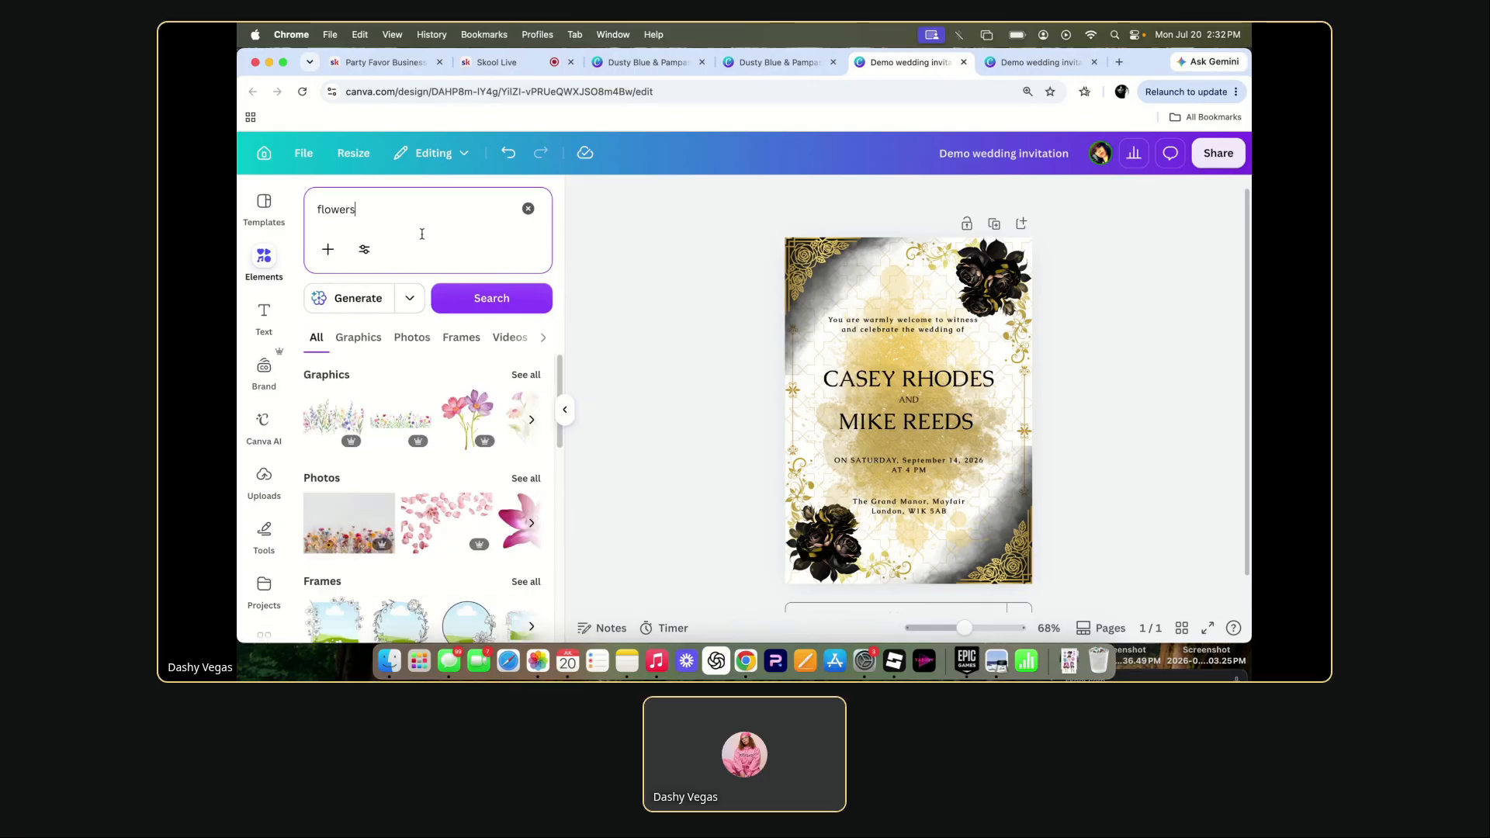
type("white")
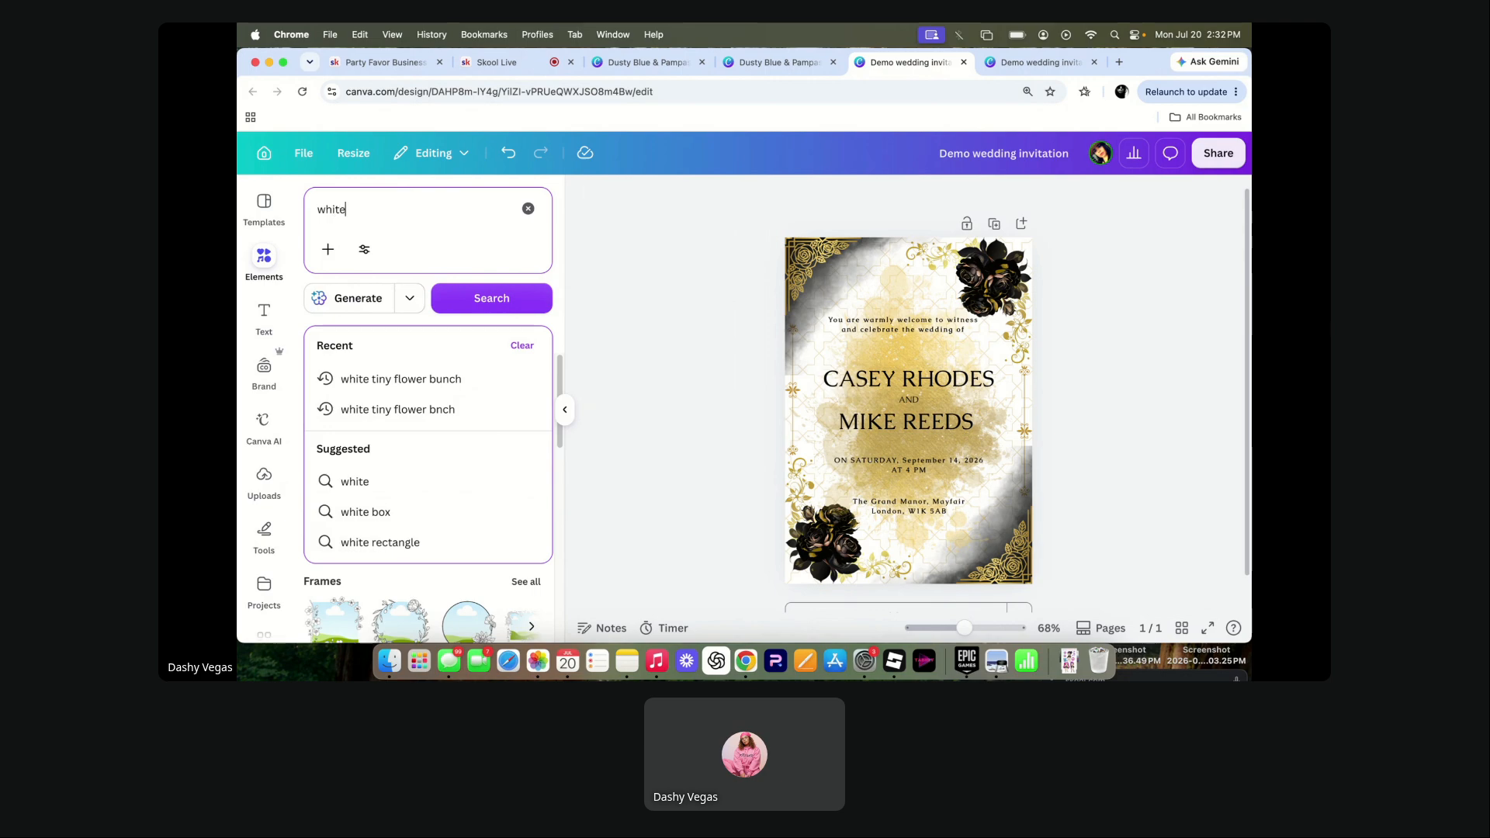
key("Return")
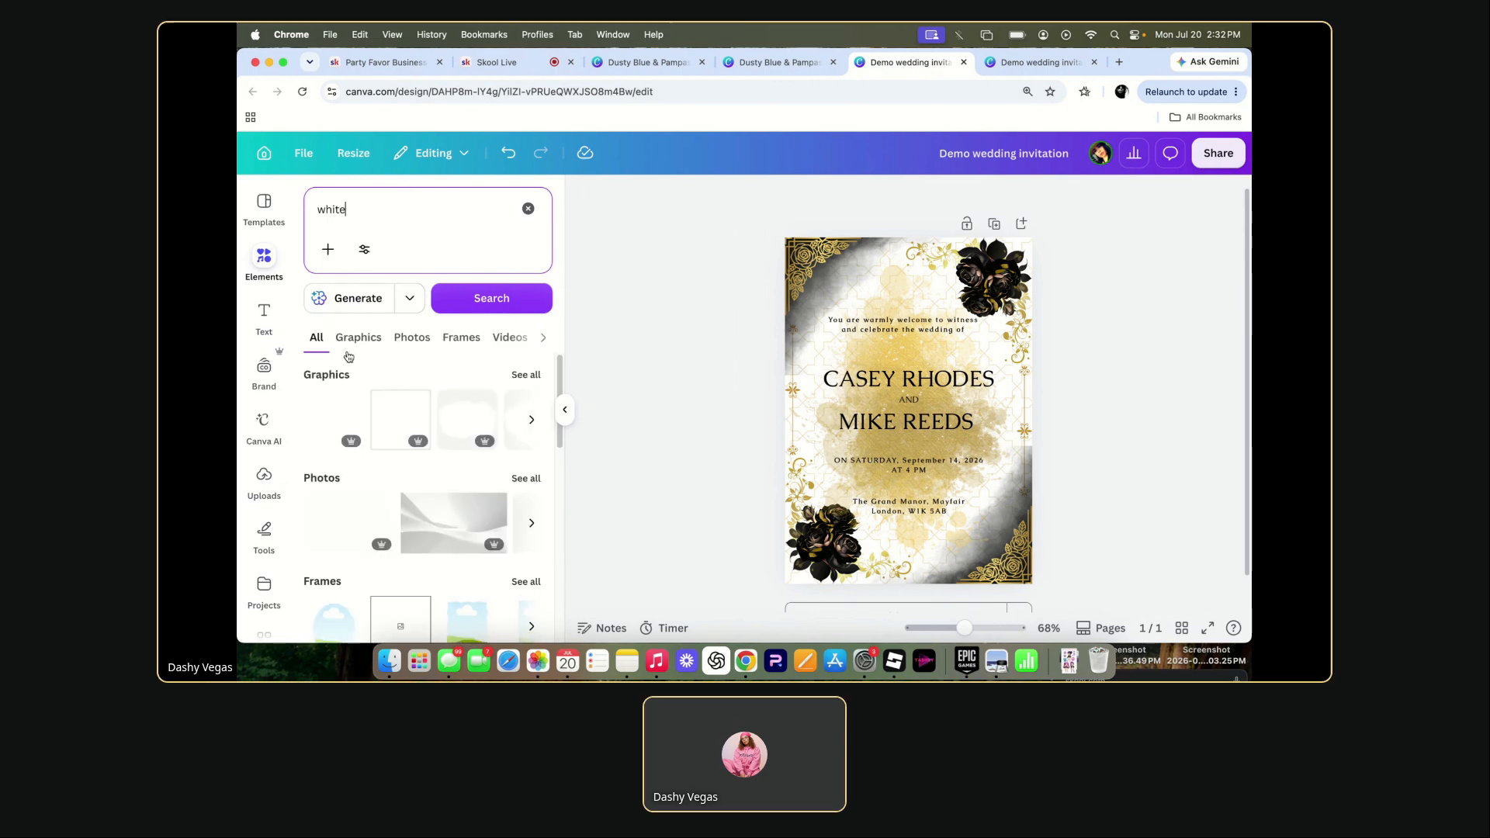
left_click(396, 210)
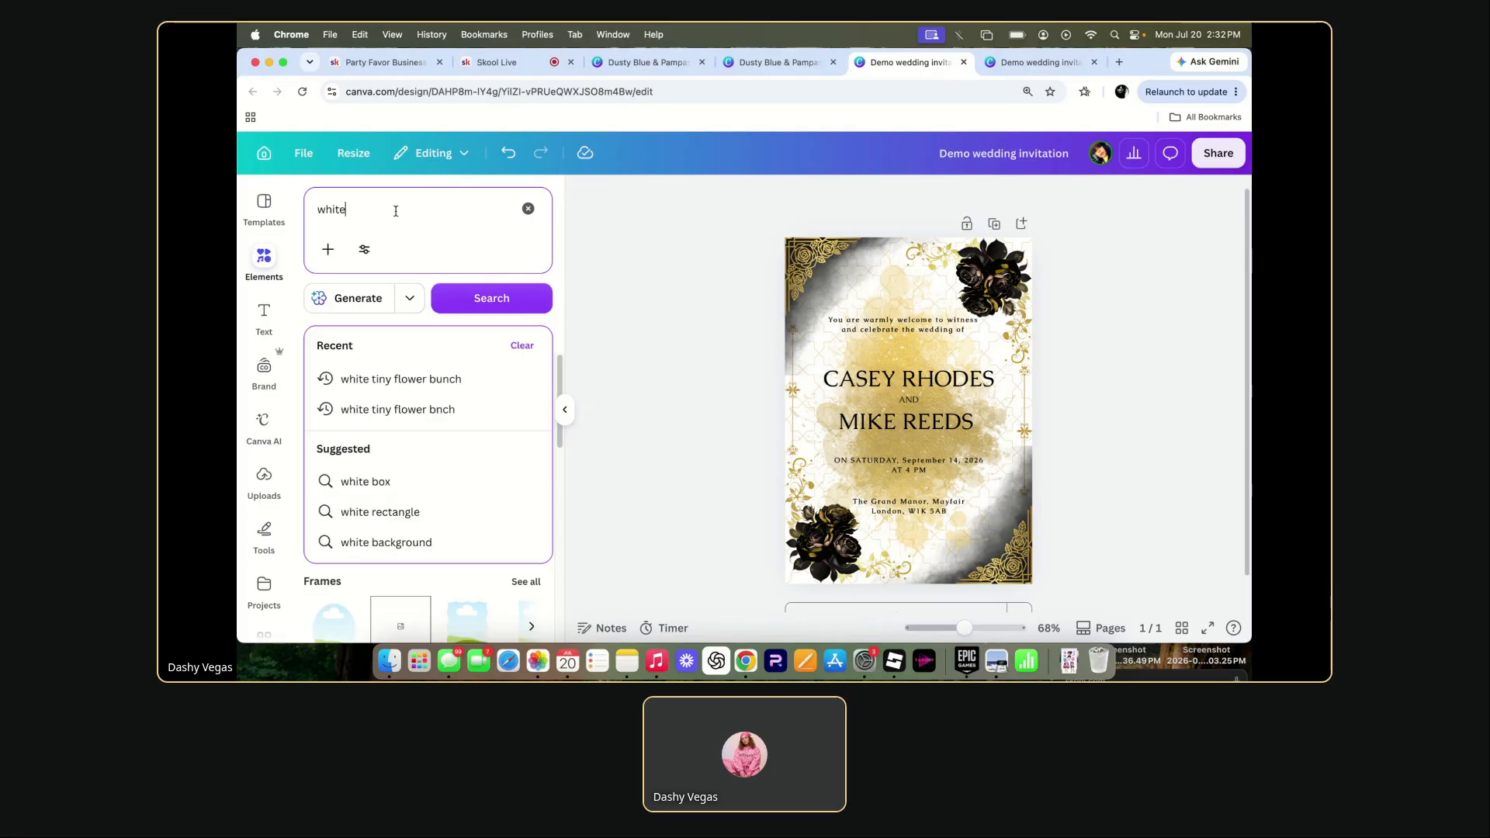
type("flowers")
key("Return")
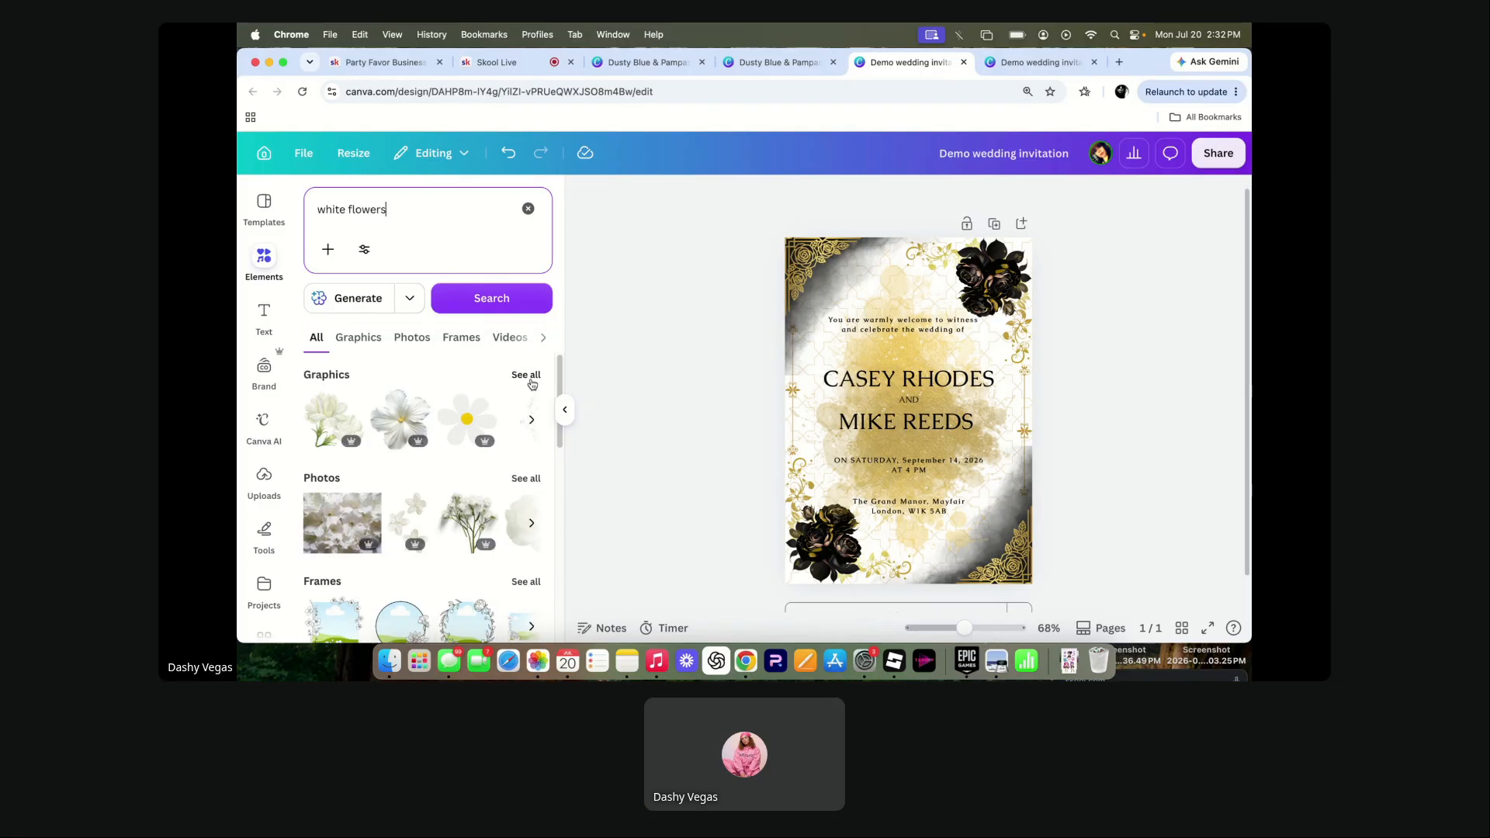
left_click(530, 376)
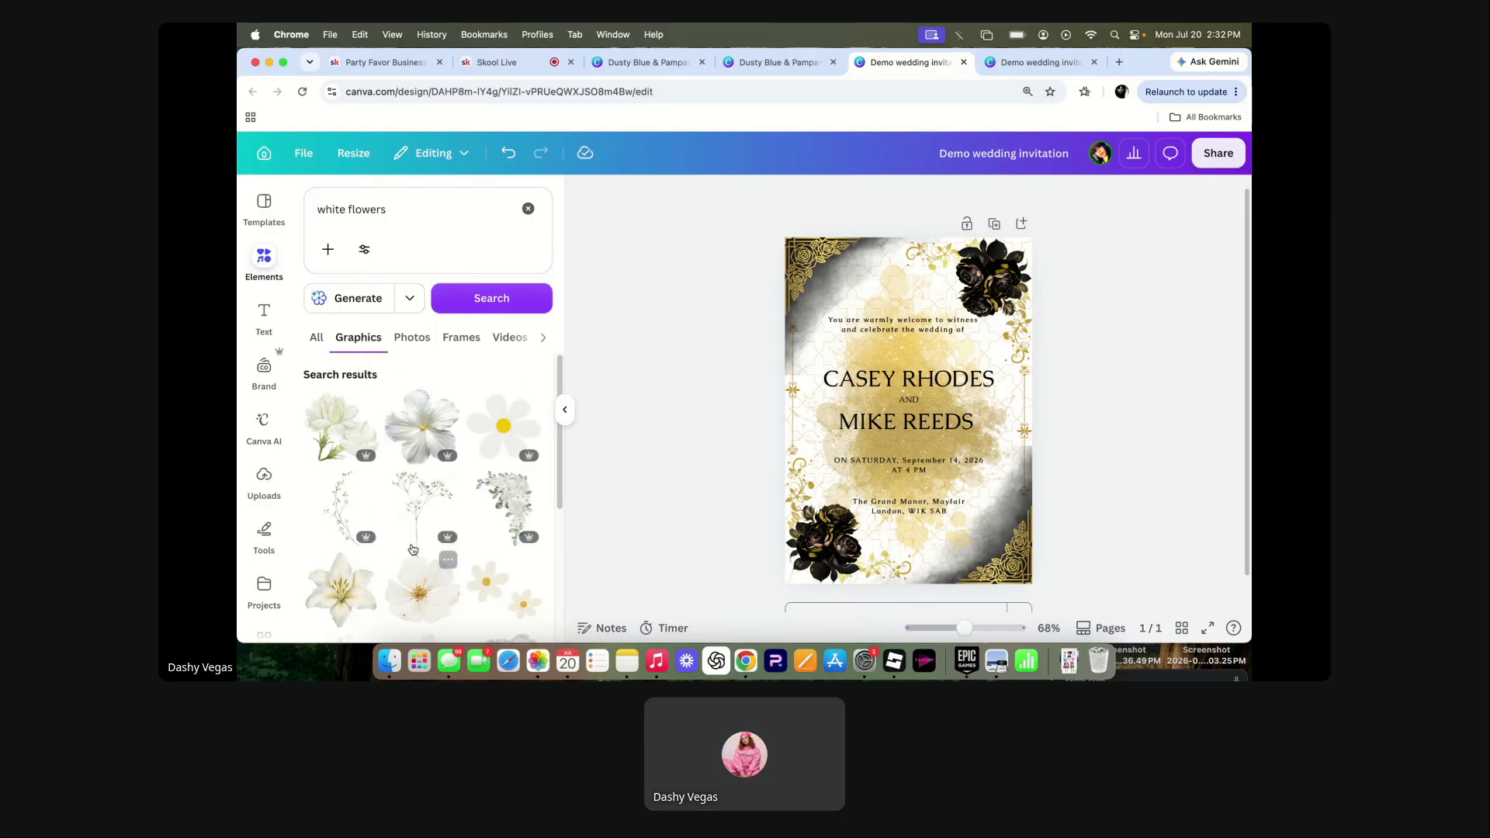
- Try a fine white blossom sprig and a leafy white flower cluster on the invitation, deleting each one
left_click(413, 512)
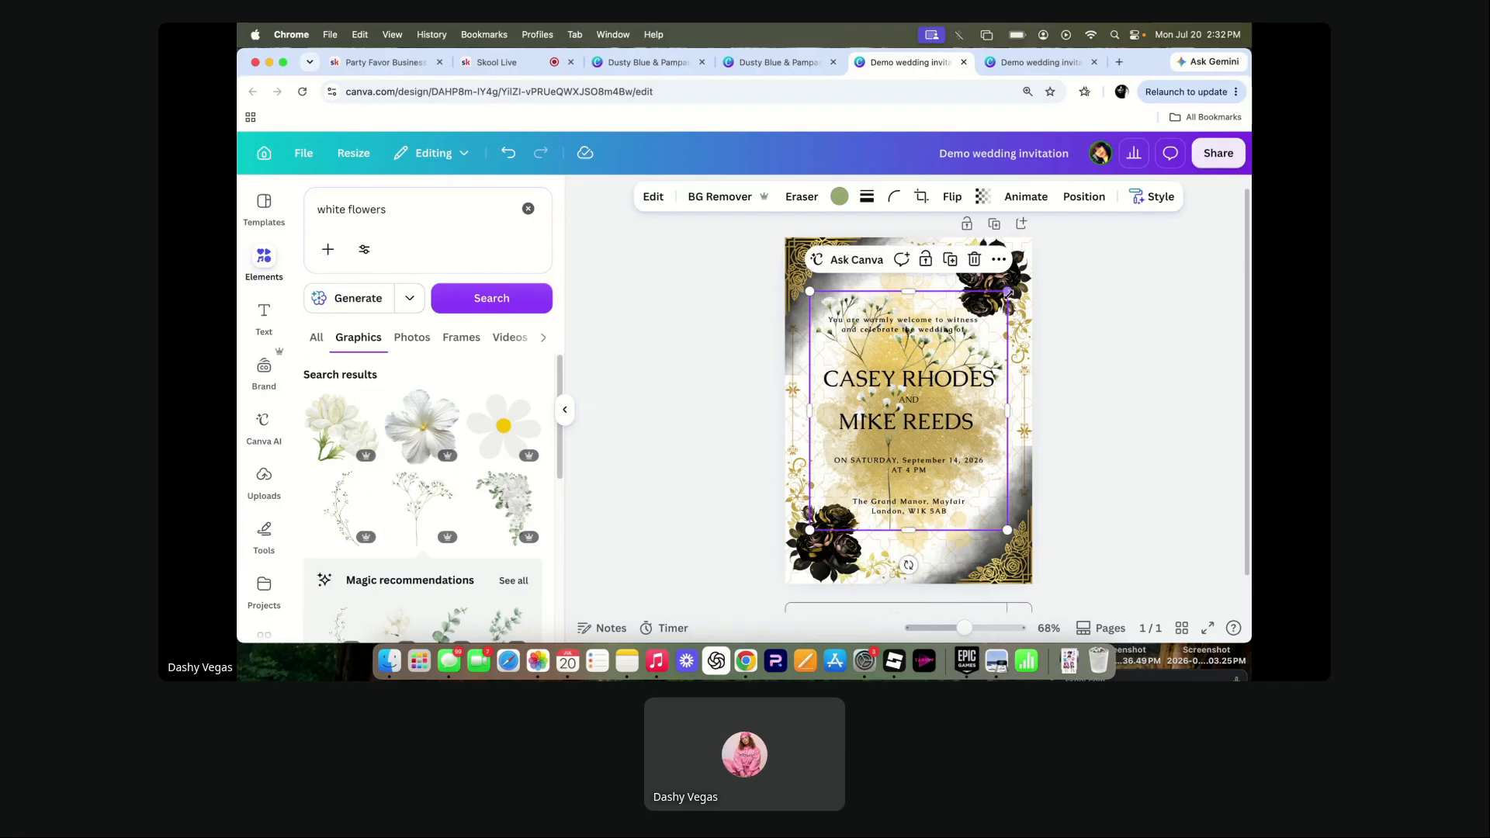
left_click(976, 260)
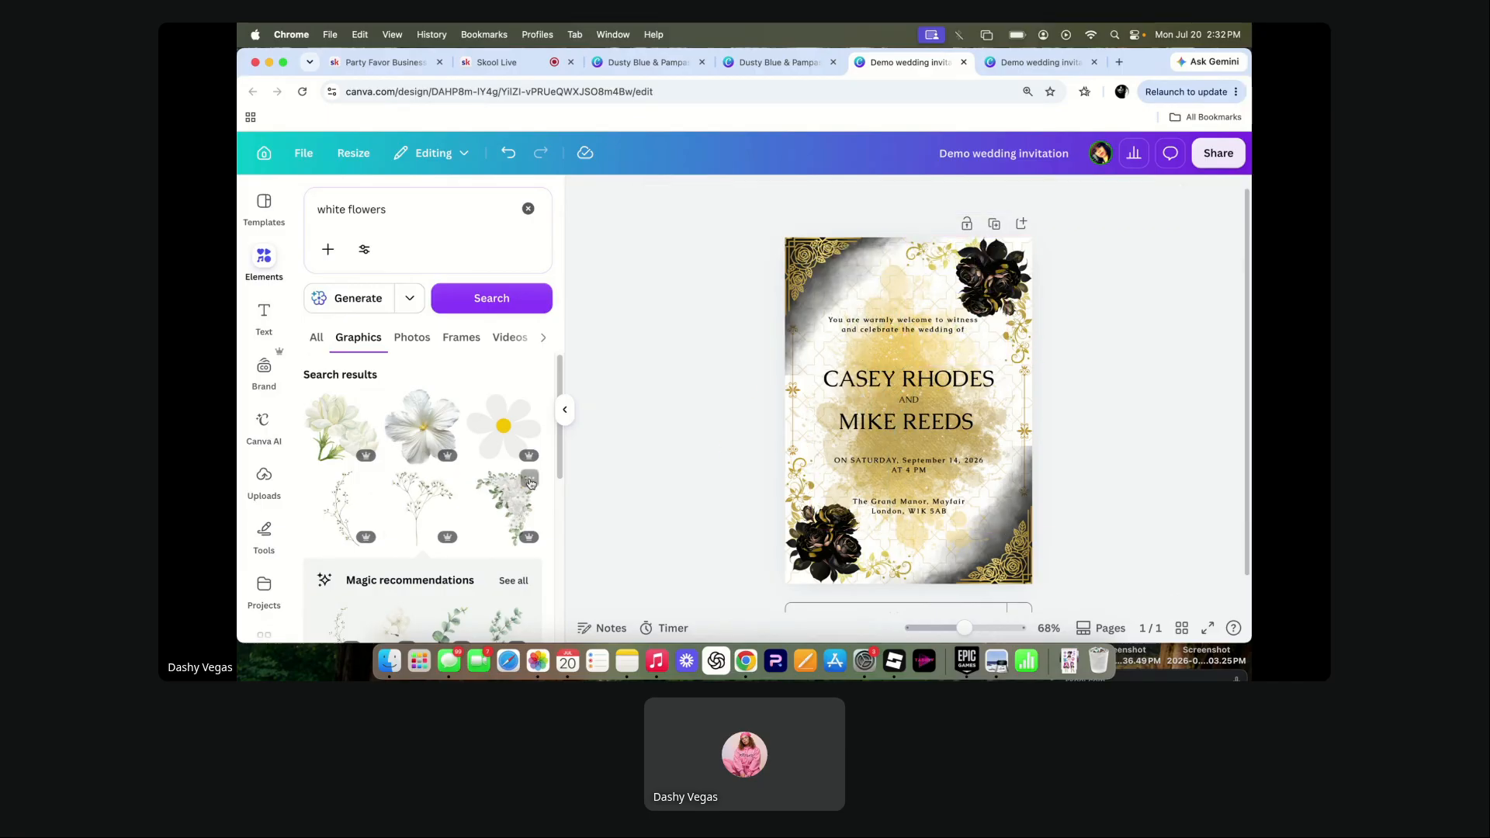
left_click(507, 494)
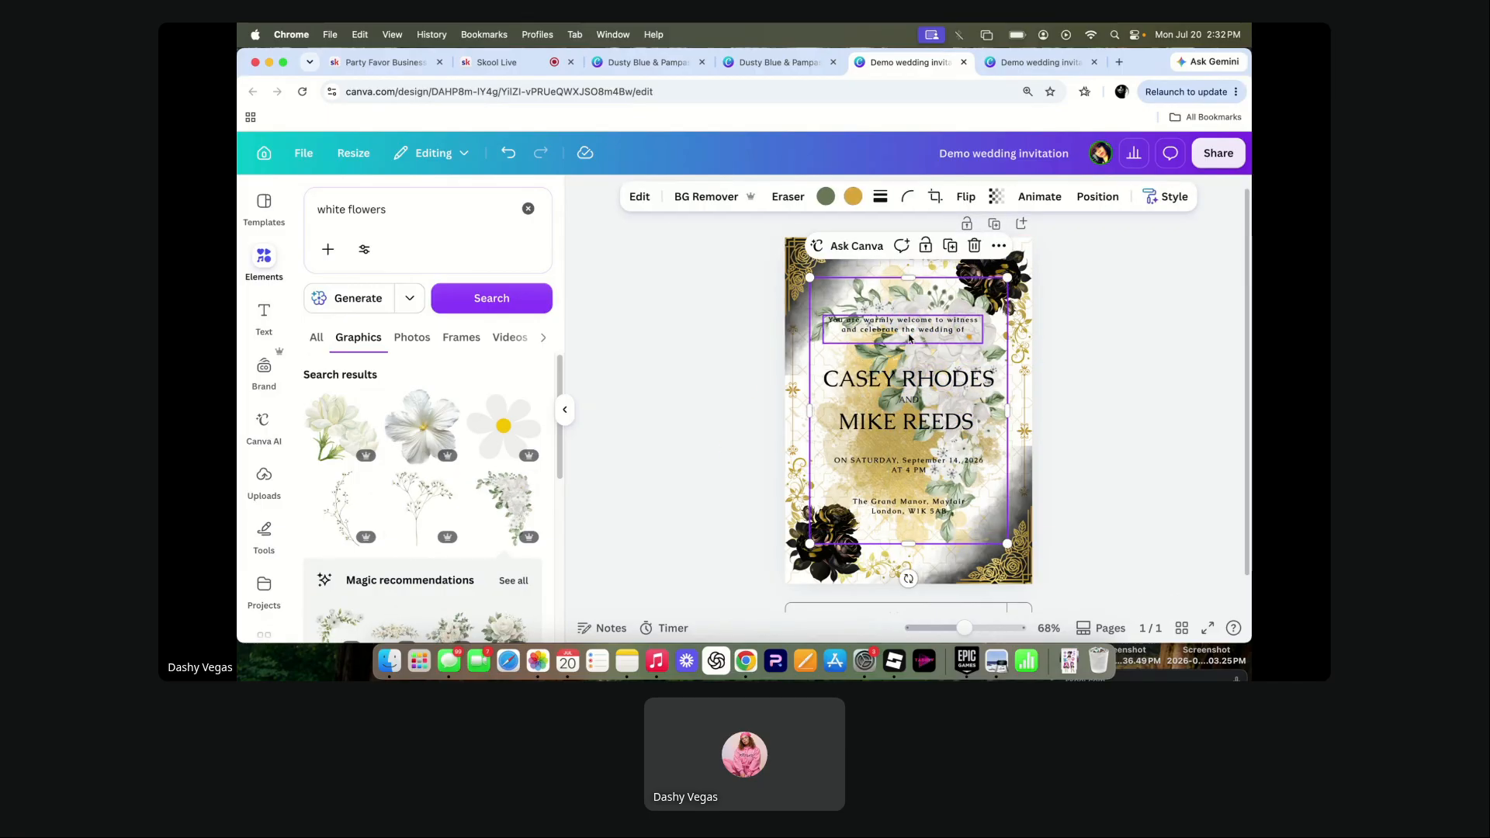
left_click(974, 247)
- Add the horizontal white flower border graphic and try it rotated in the invitation's lower-left corner by the black roses
scroll(362, 551, "down", 2)
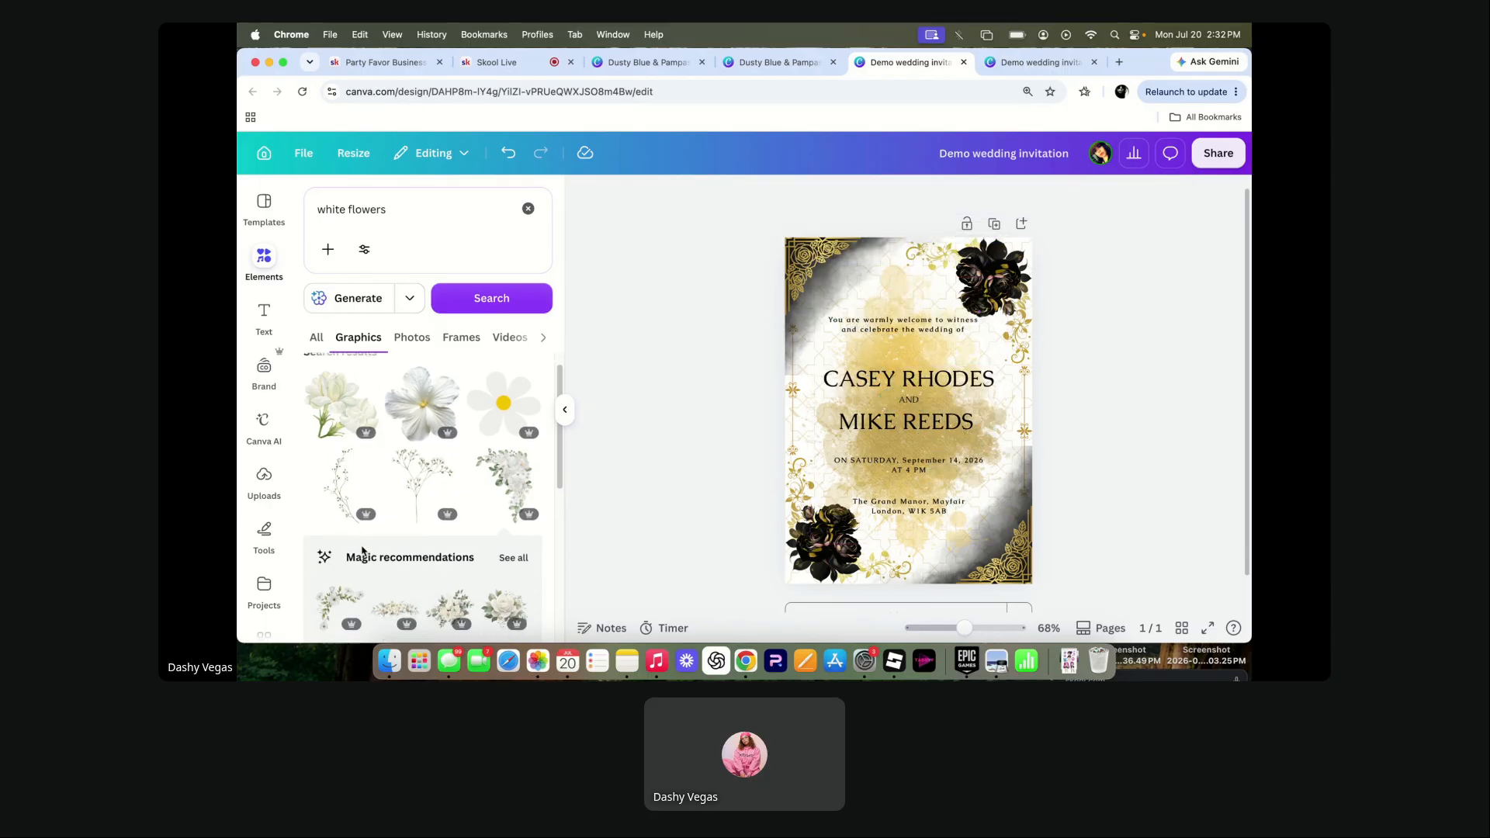
scroll(362, 551, "down", 2)
scroll(362, 551, "down", 5)
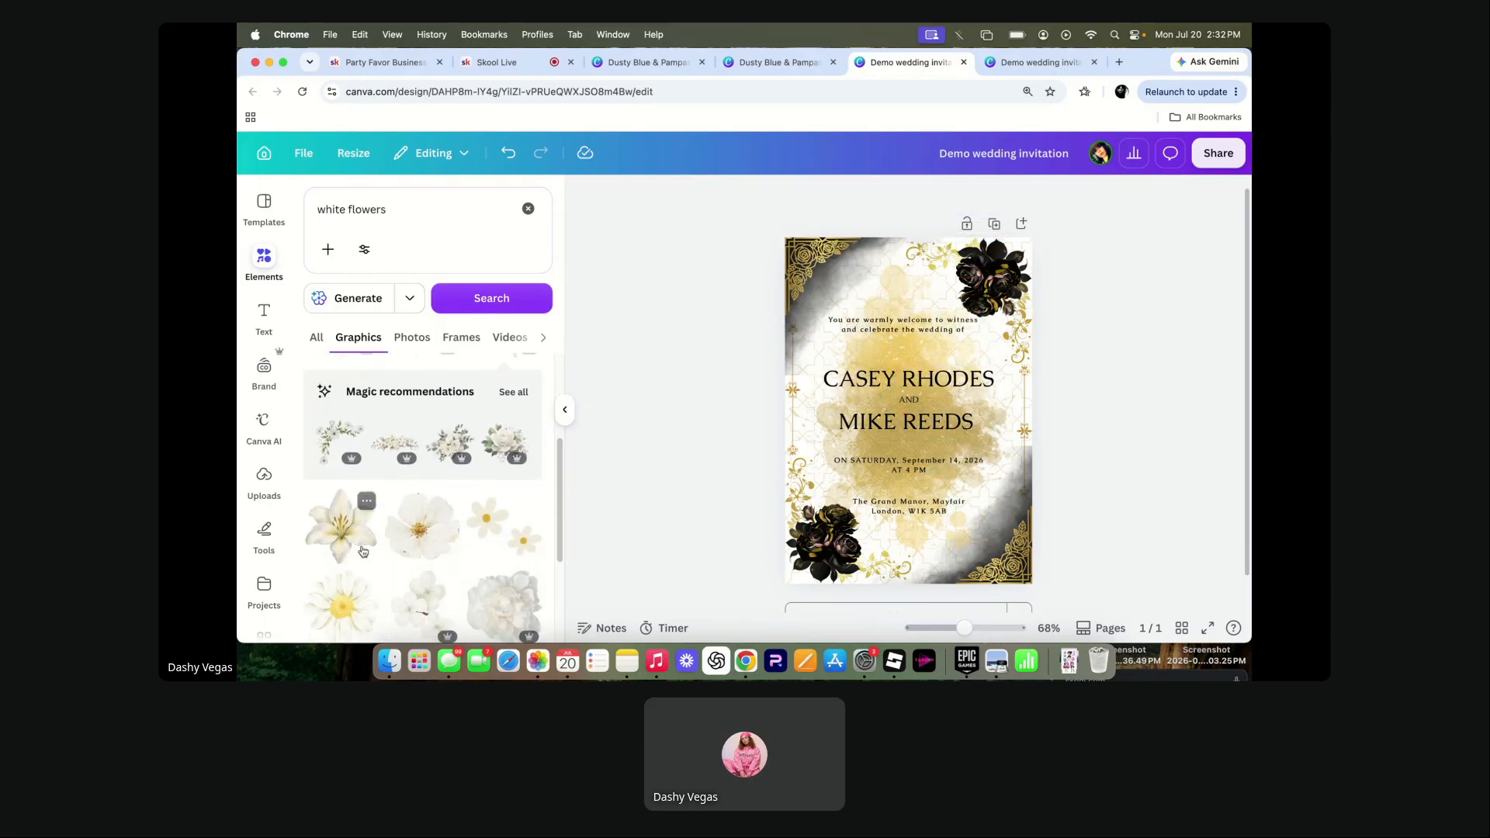
scroll(362, 551, "down", 5)
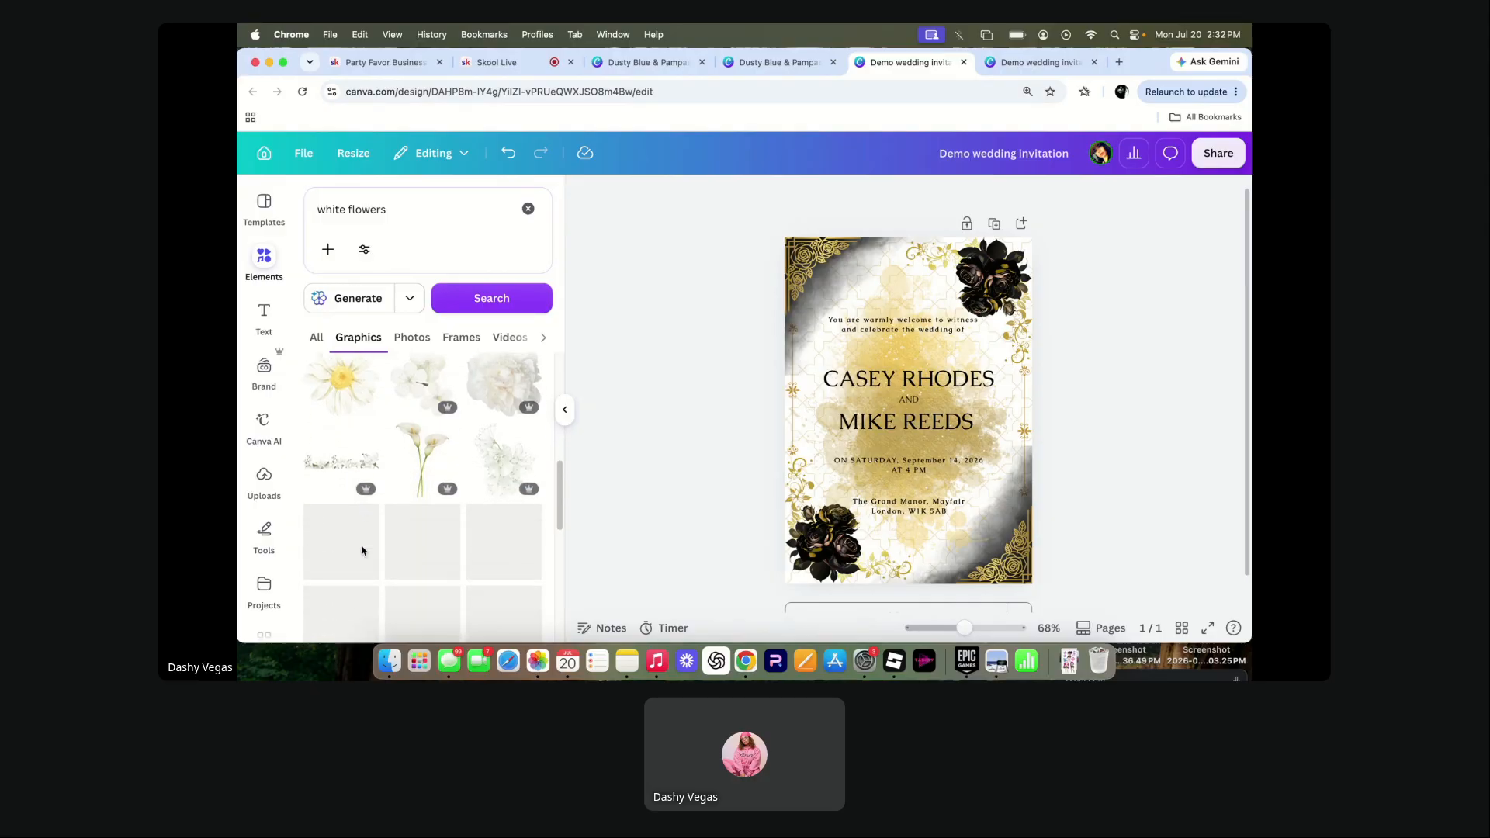
left_click(341, 452)
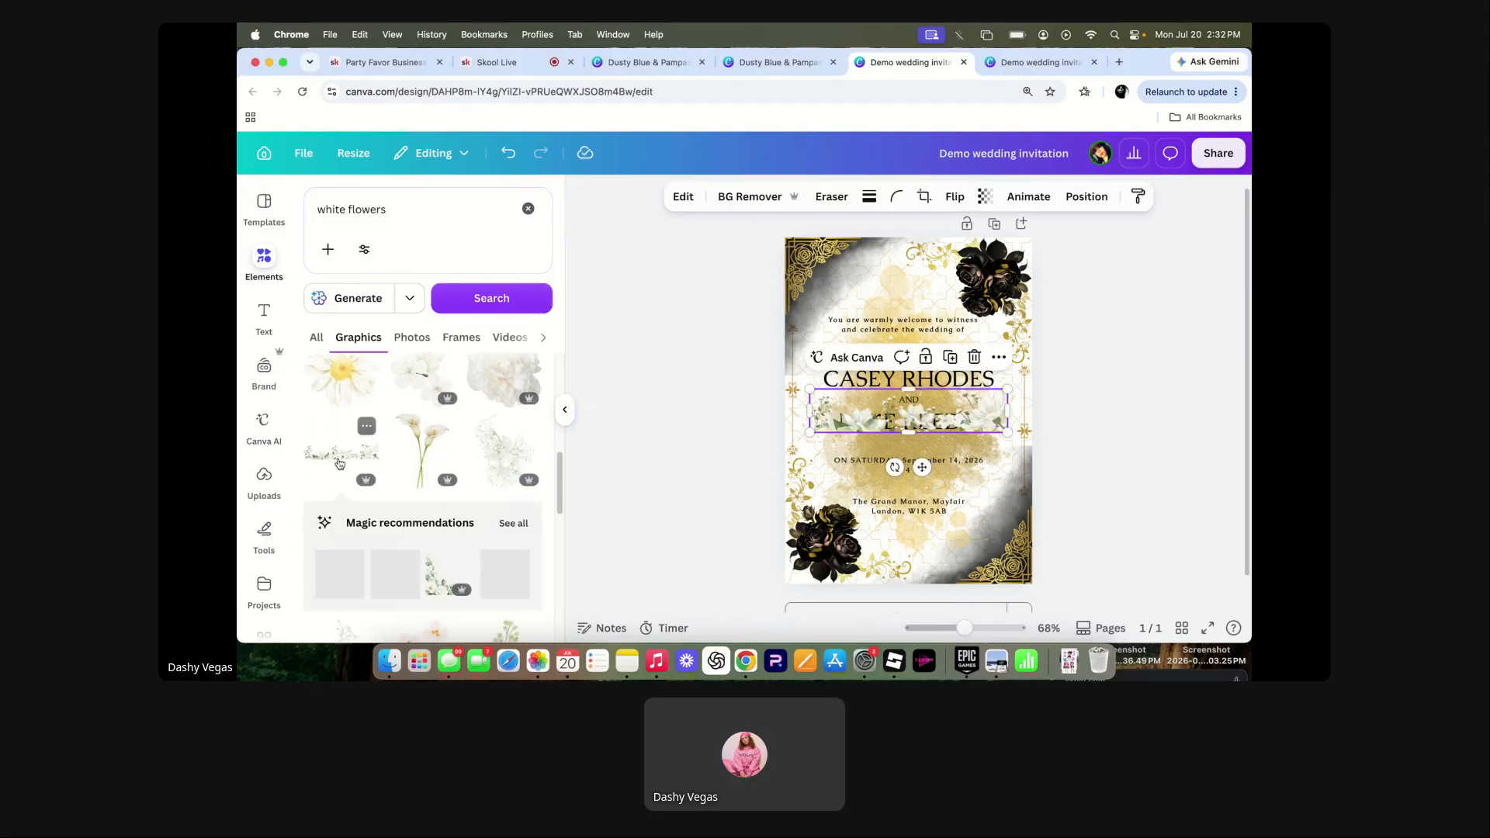
left_click_drag(852, 414, 771, 565)
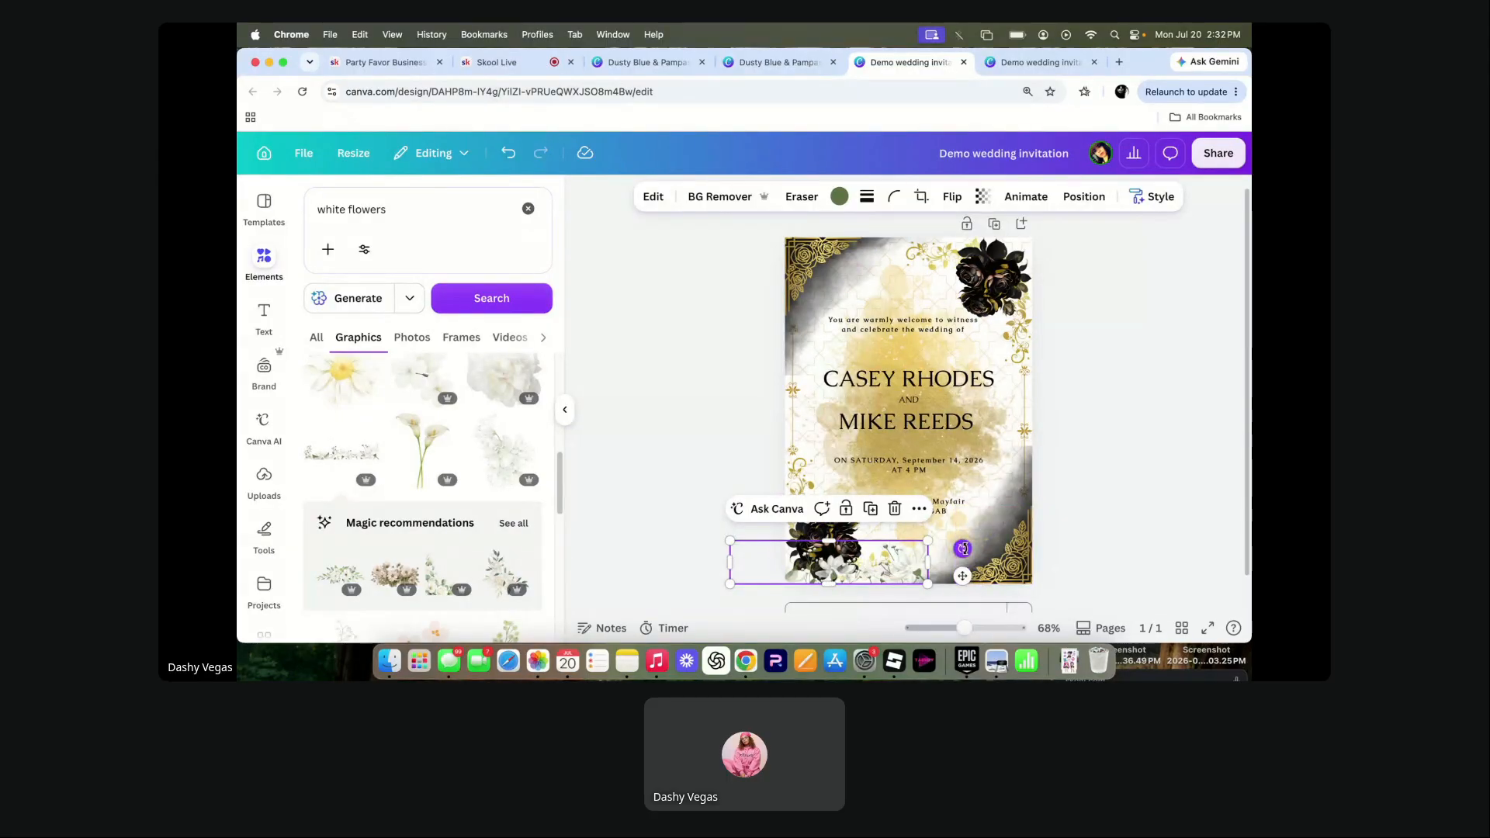
left_click_drag(962, 549, 878, 586)
left_click_drag(804, 548, 764, 519)
left_click(693, 546)
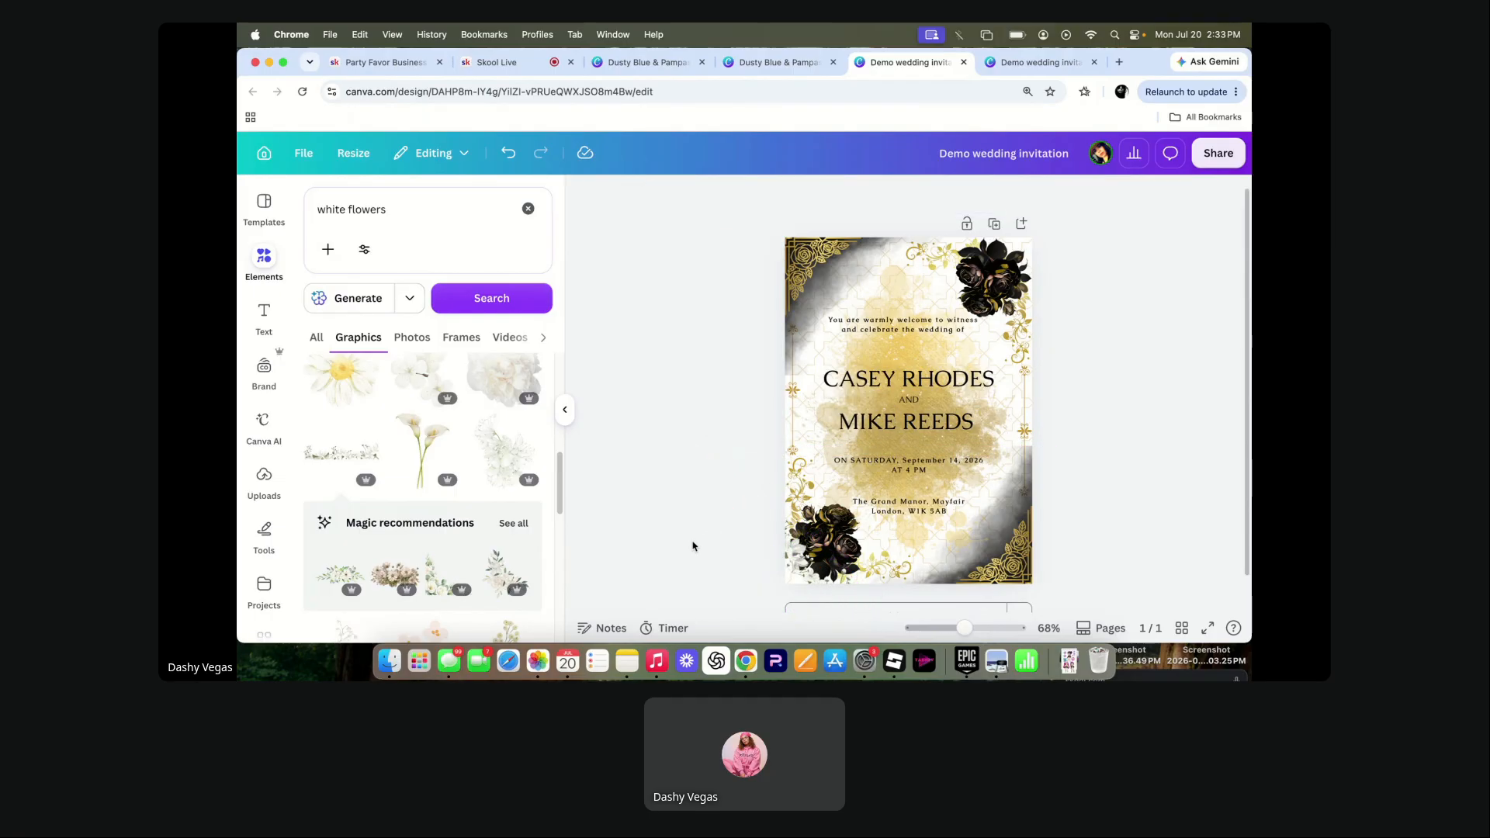
- Try the white flower border along the invitation's bottom edge, sent backward one layer, and delete it
left_click(780, 569)
left_click_drag(791, 565, 908, 620)
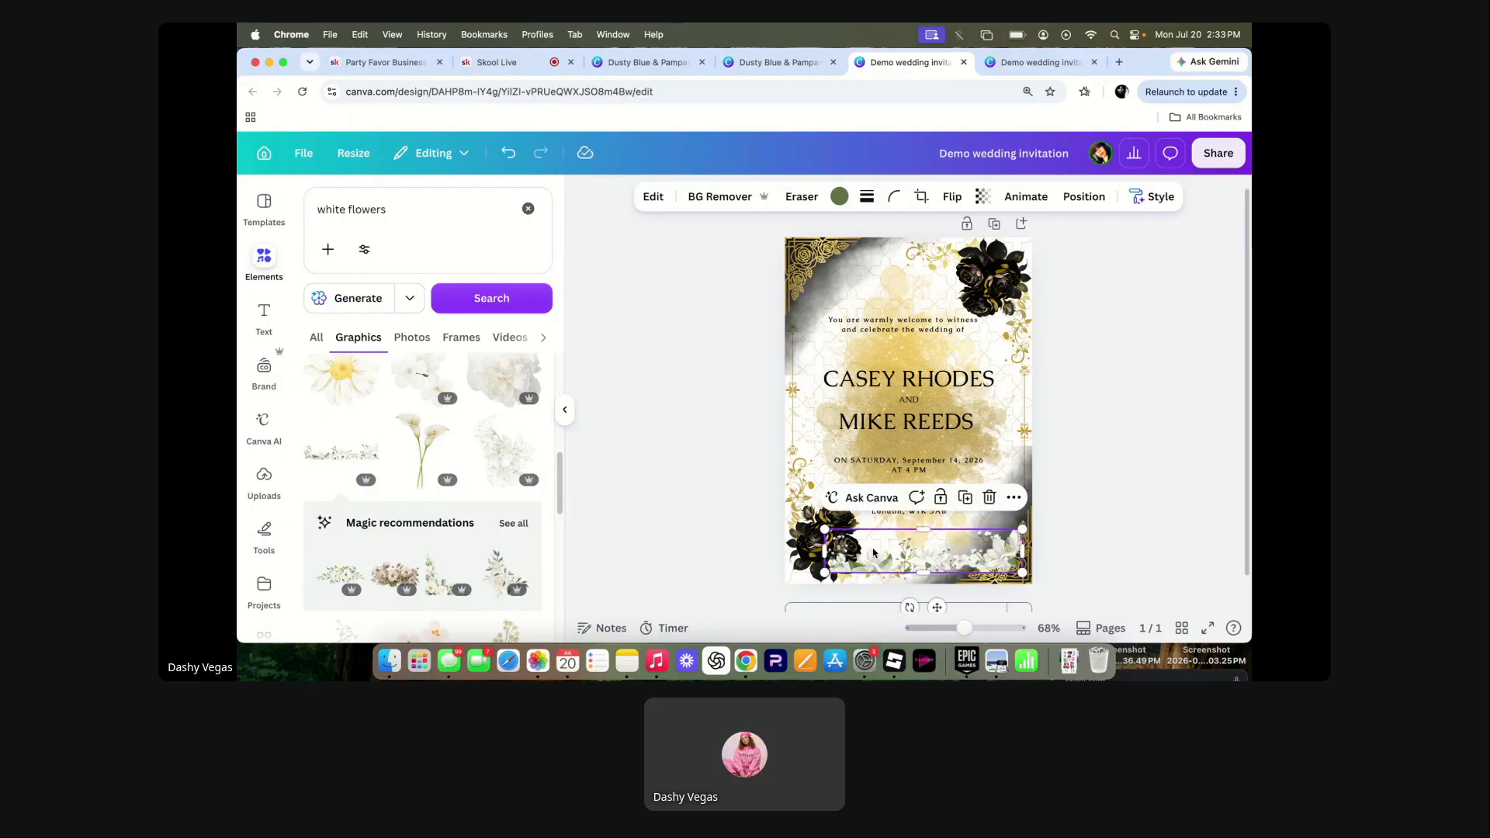
mouse_move(873, 553)
left_mouse_down()
mouse_move(842, 566)
mouse_move(893, 566)
mouse_move(870, 560)
left_mouse_up()
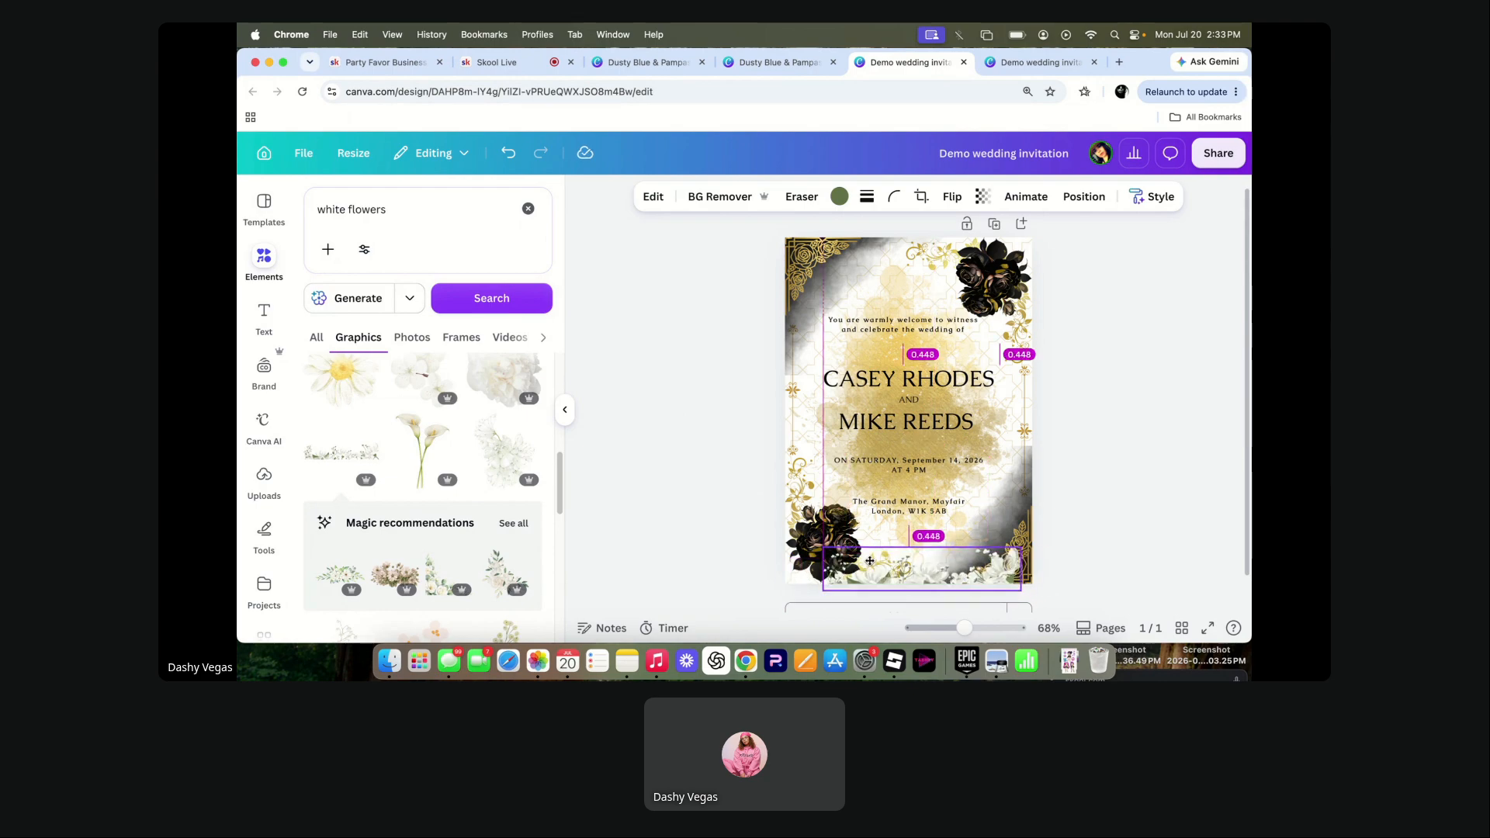
left_click_drag(870, 561, 870, 562)
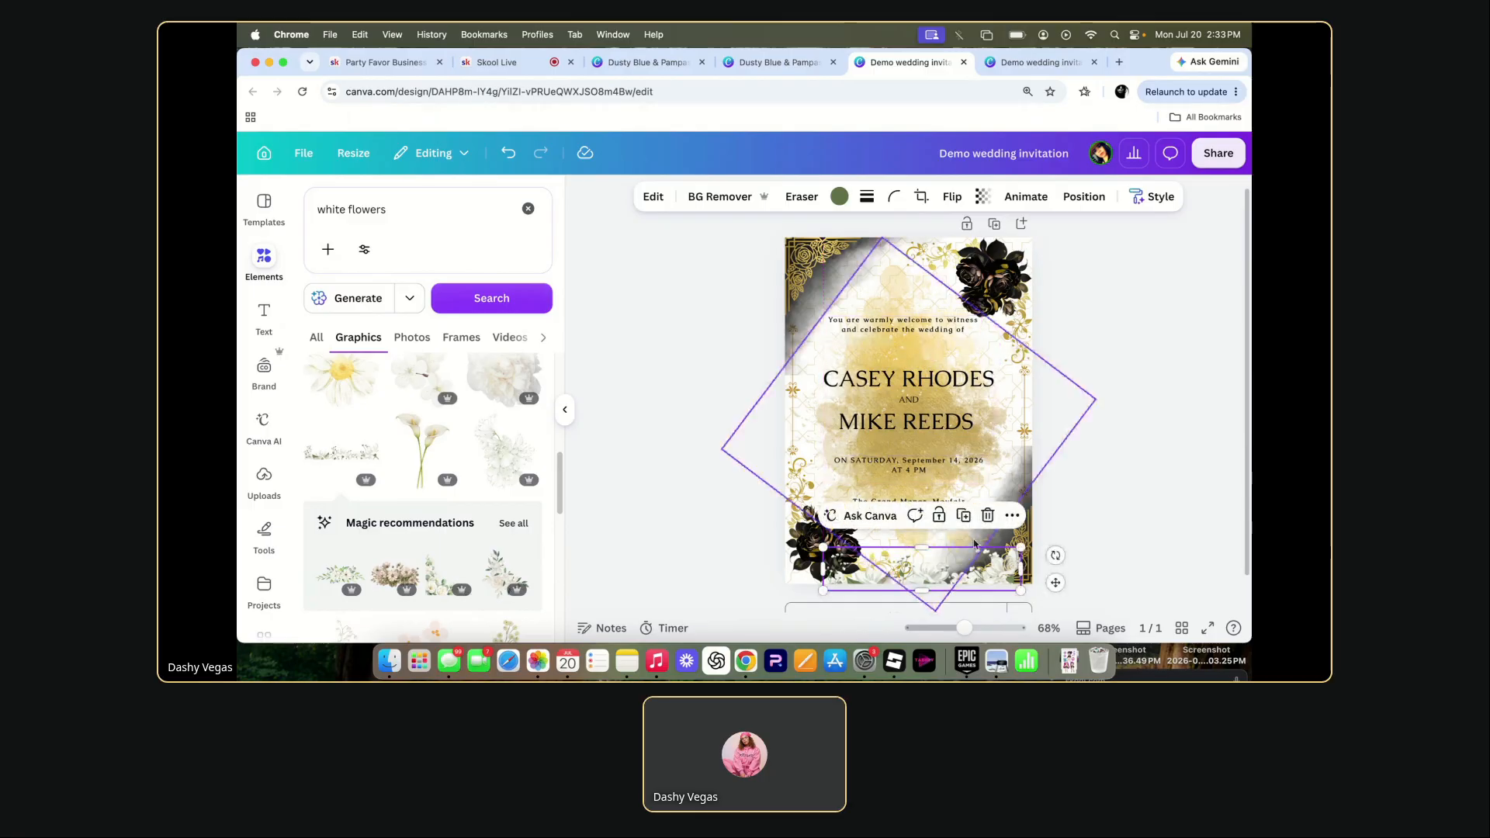
left_click(1012, 516)
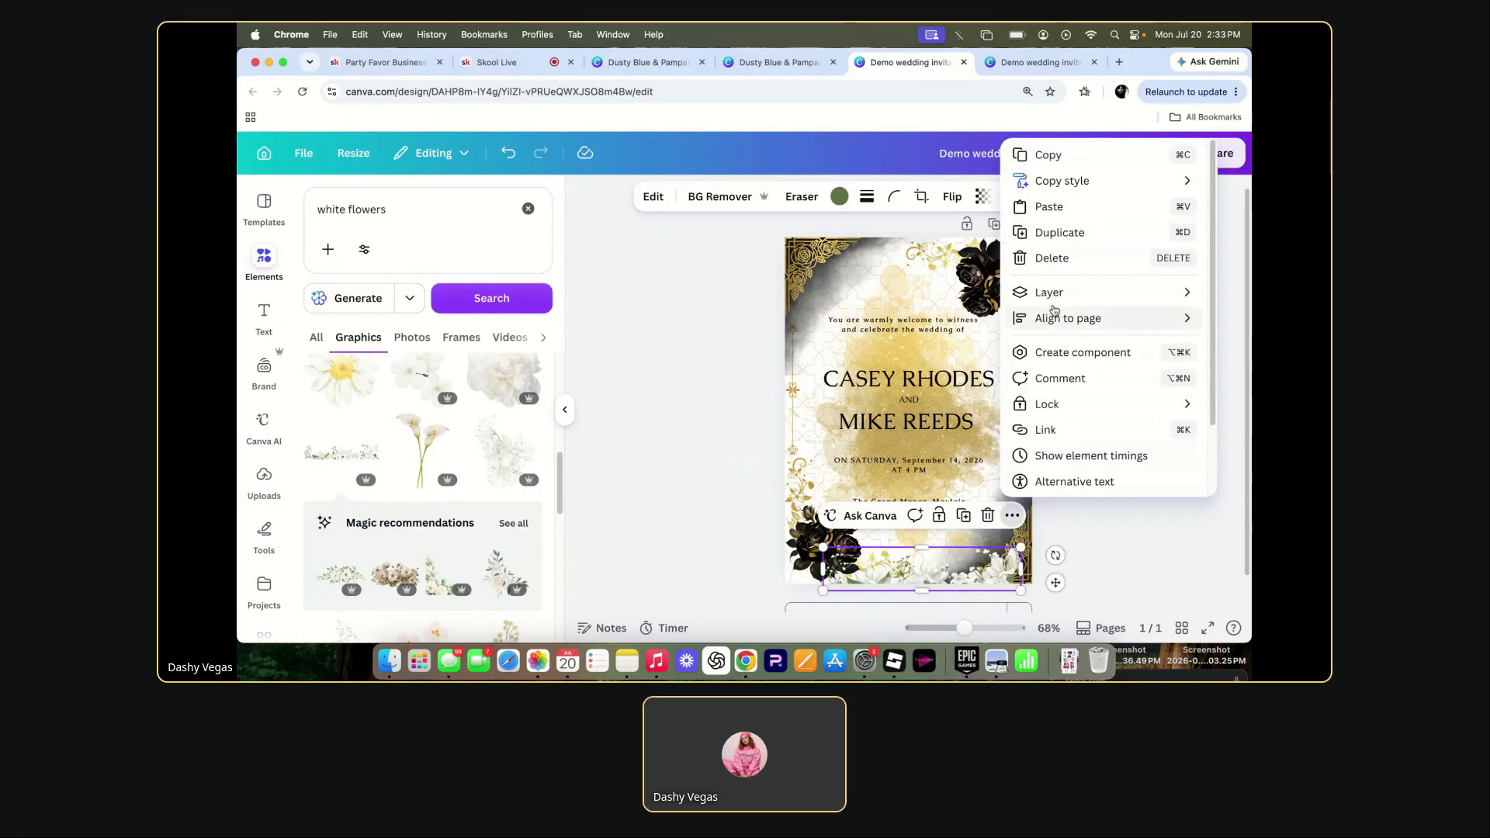
mouse_move(1053, 300)
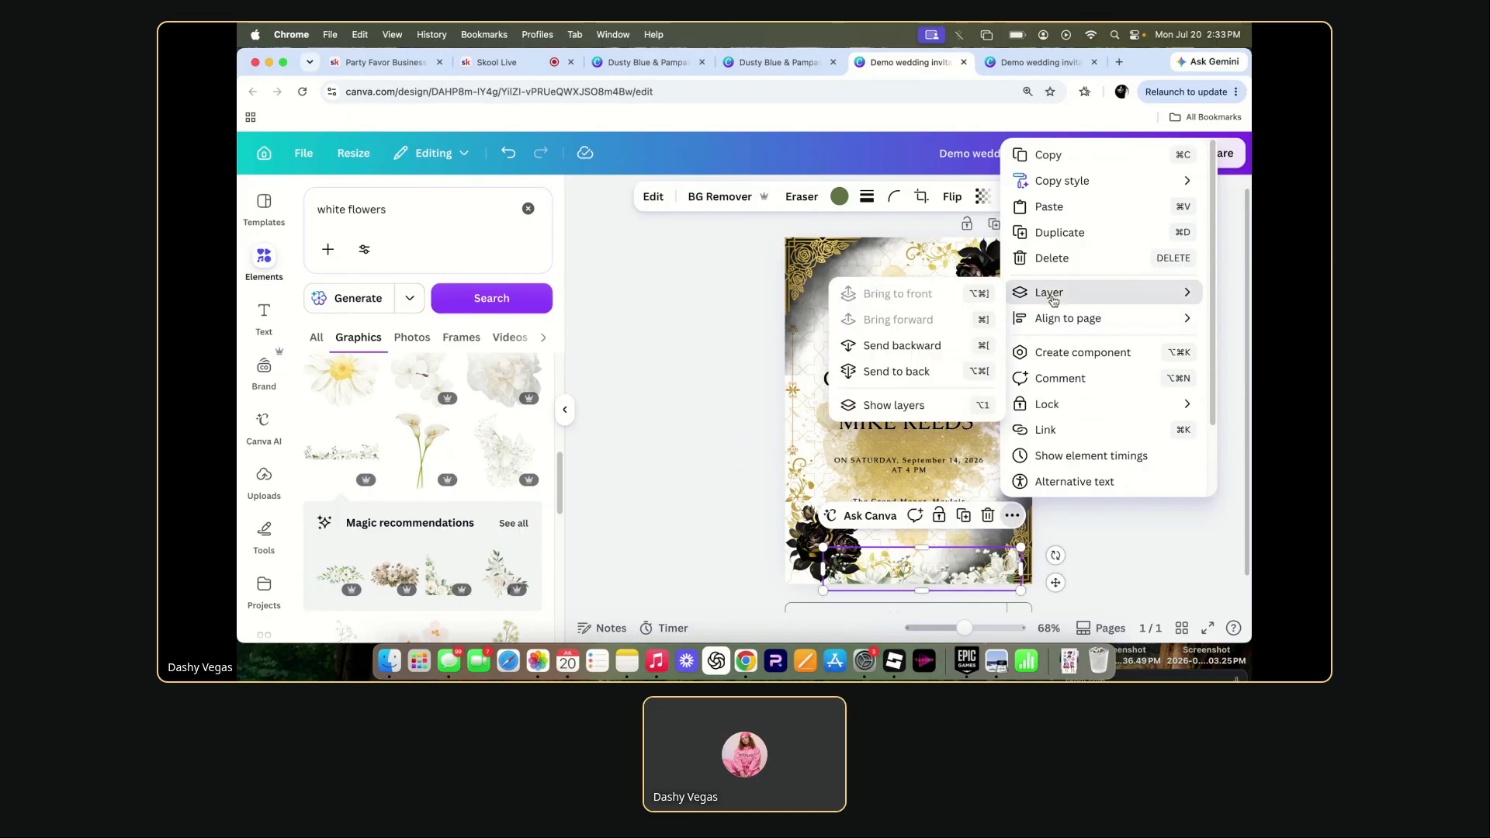
left_click(923, 349)
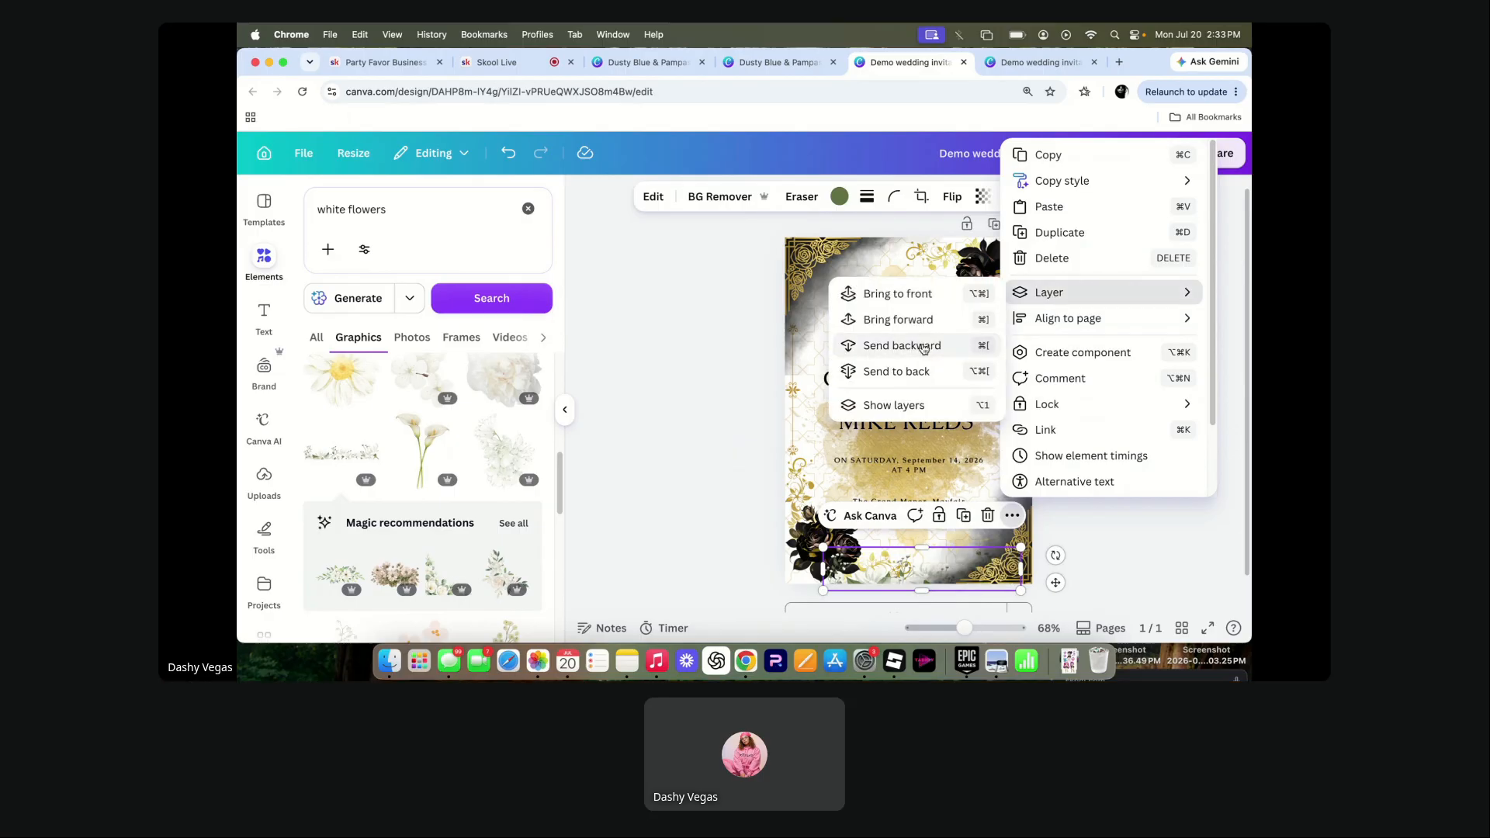
left_click(988, 516)
- Add the long-stemmed white flower graphic and place it at a reduced size over the invitation's lower-right corner
scroll(389, 509, "down", 5)
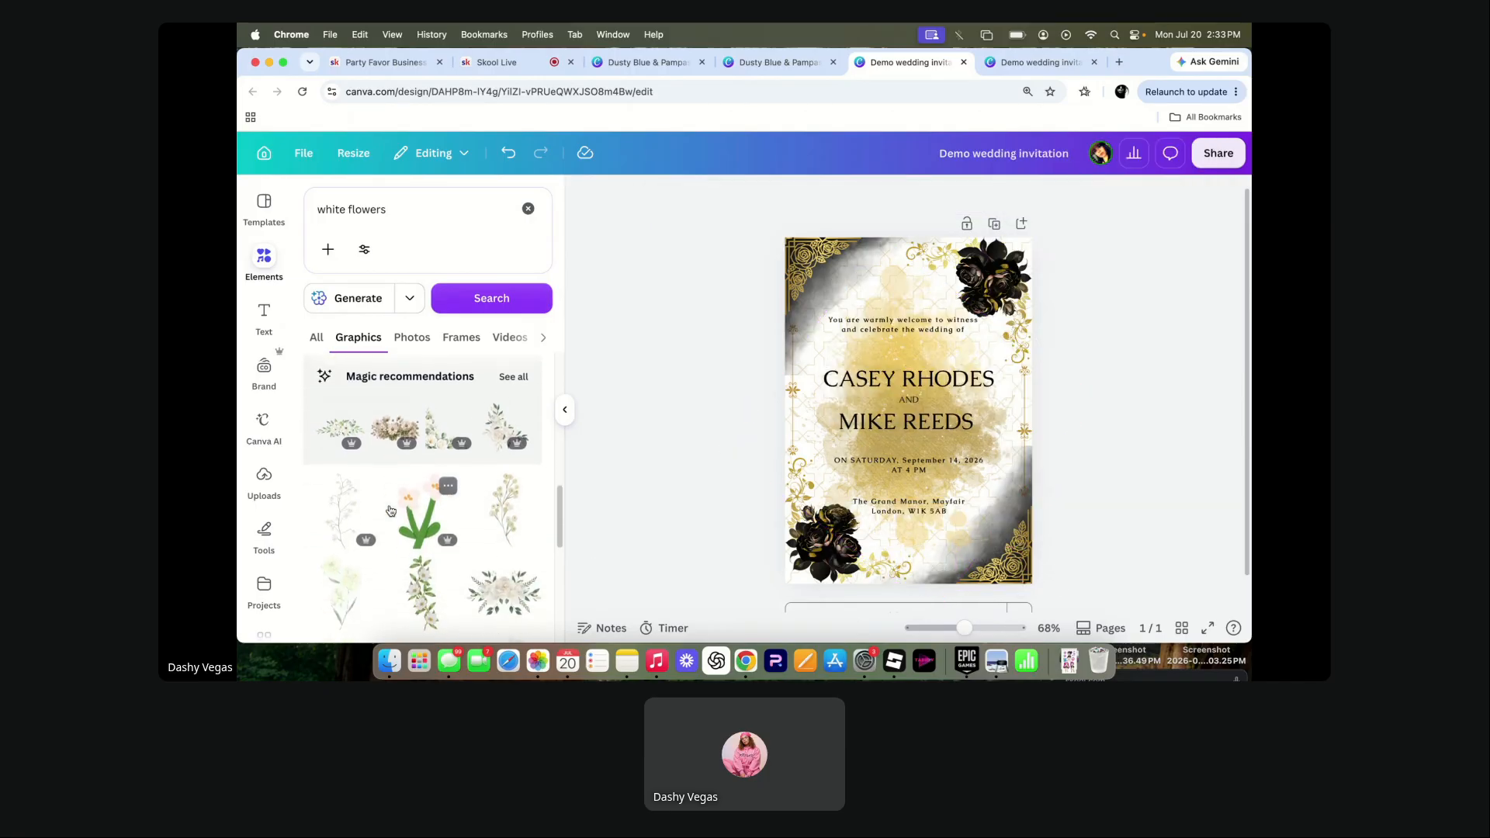
scroll(390, 509, "down", 5)
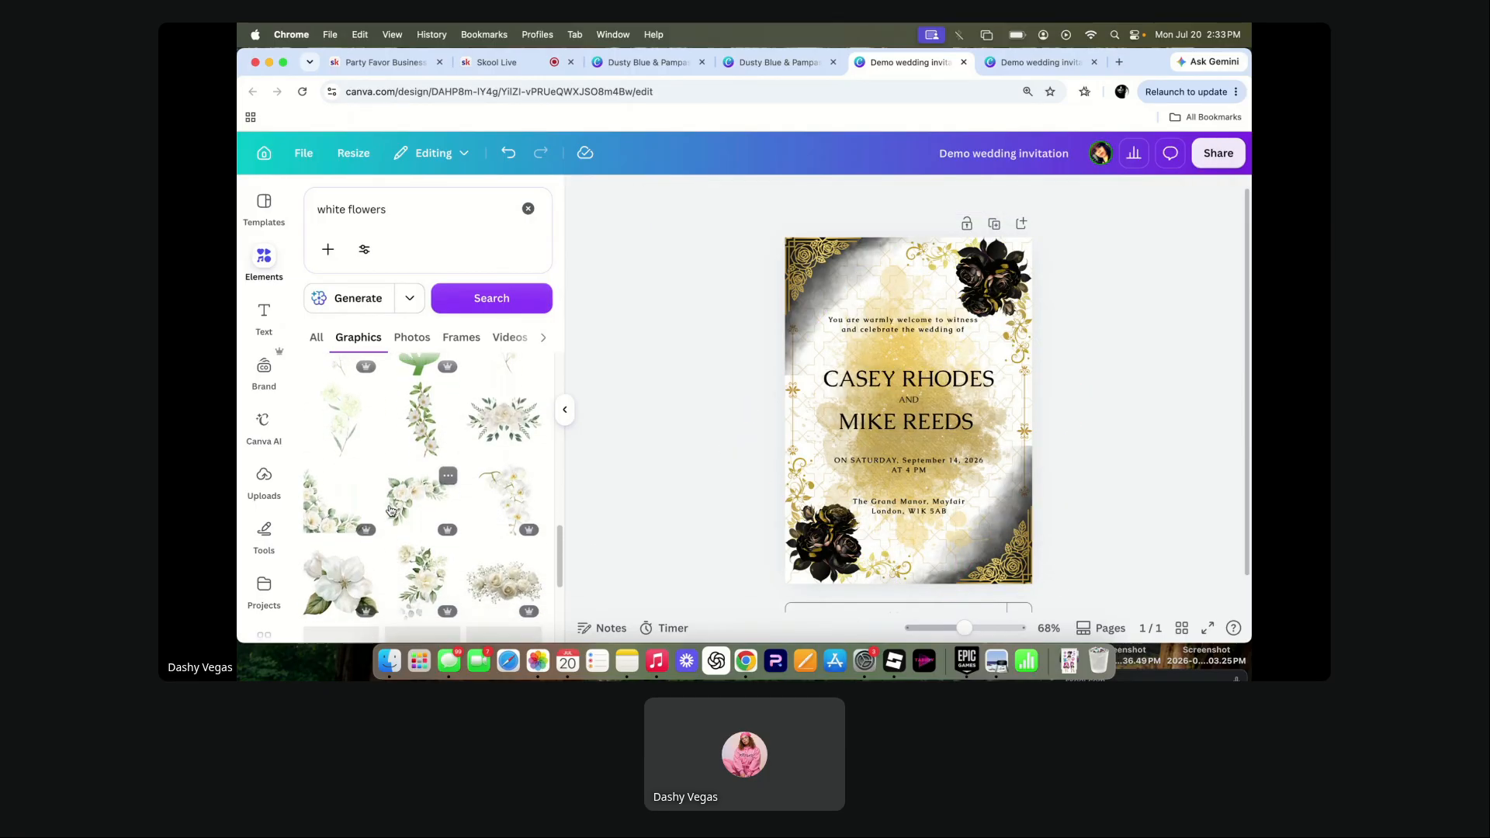
scroll(391, 510, "down", 3)
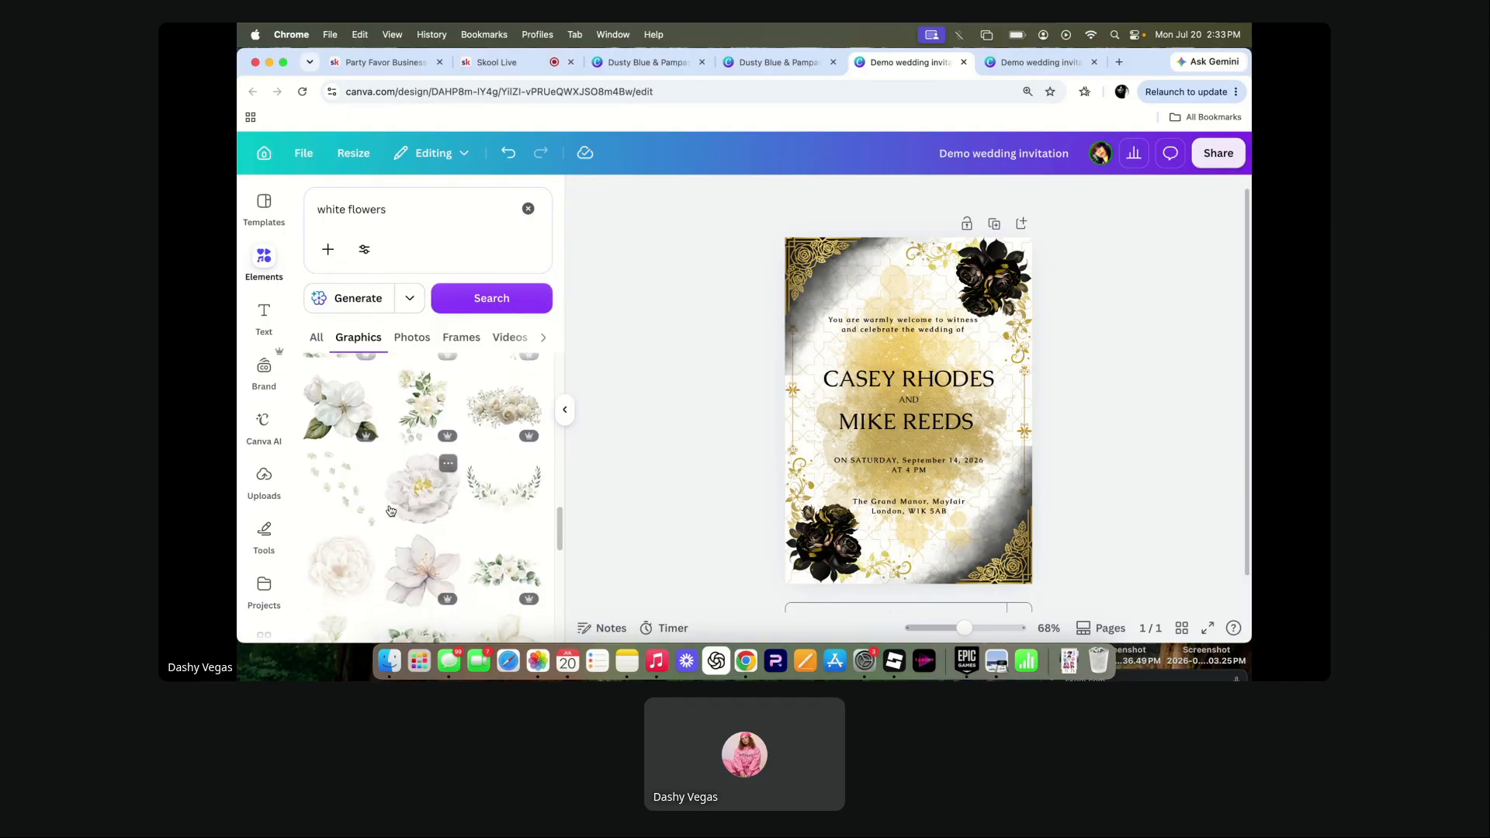
scroll(390, 510, "down", 3)
scroll(390, 510, "down", 3)
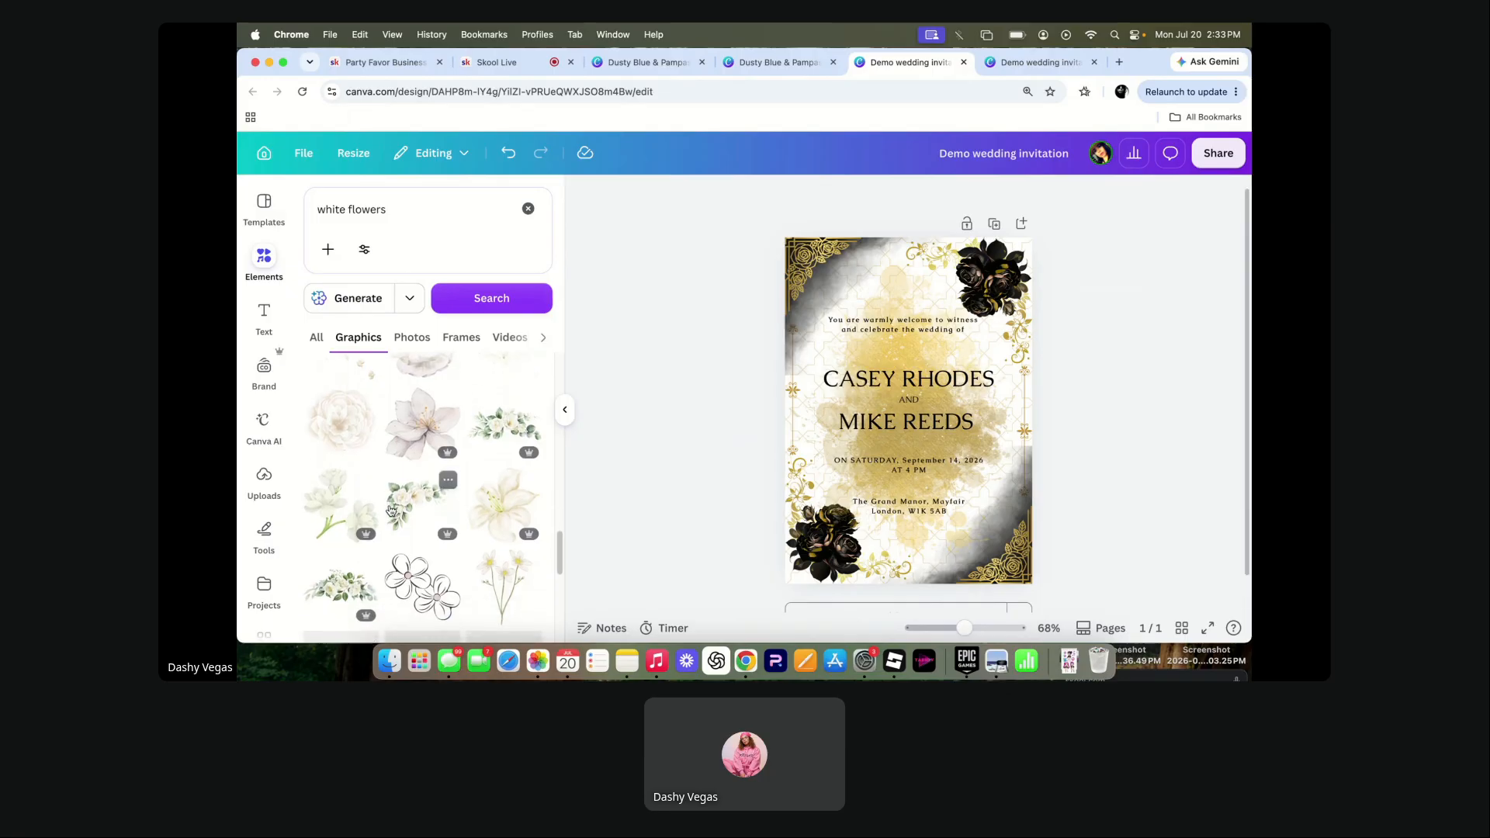
scroll(391, 510, "down", 3)
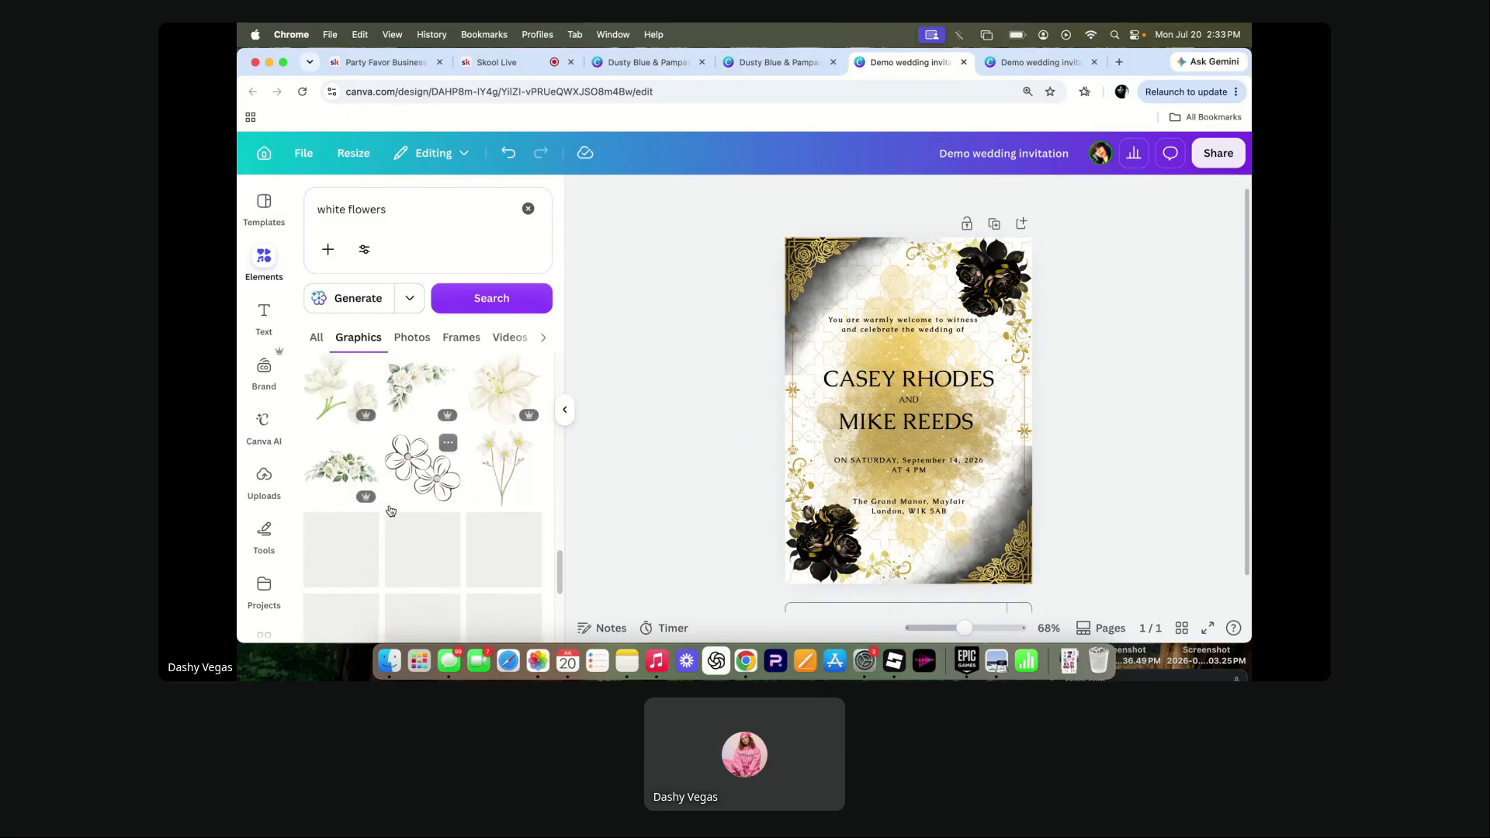
scroll(390, 510, "down", 5)
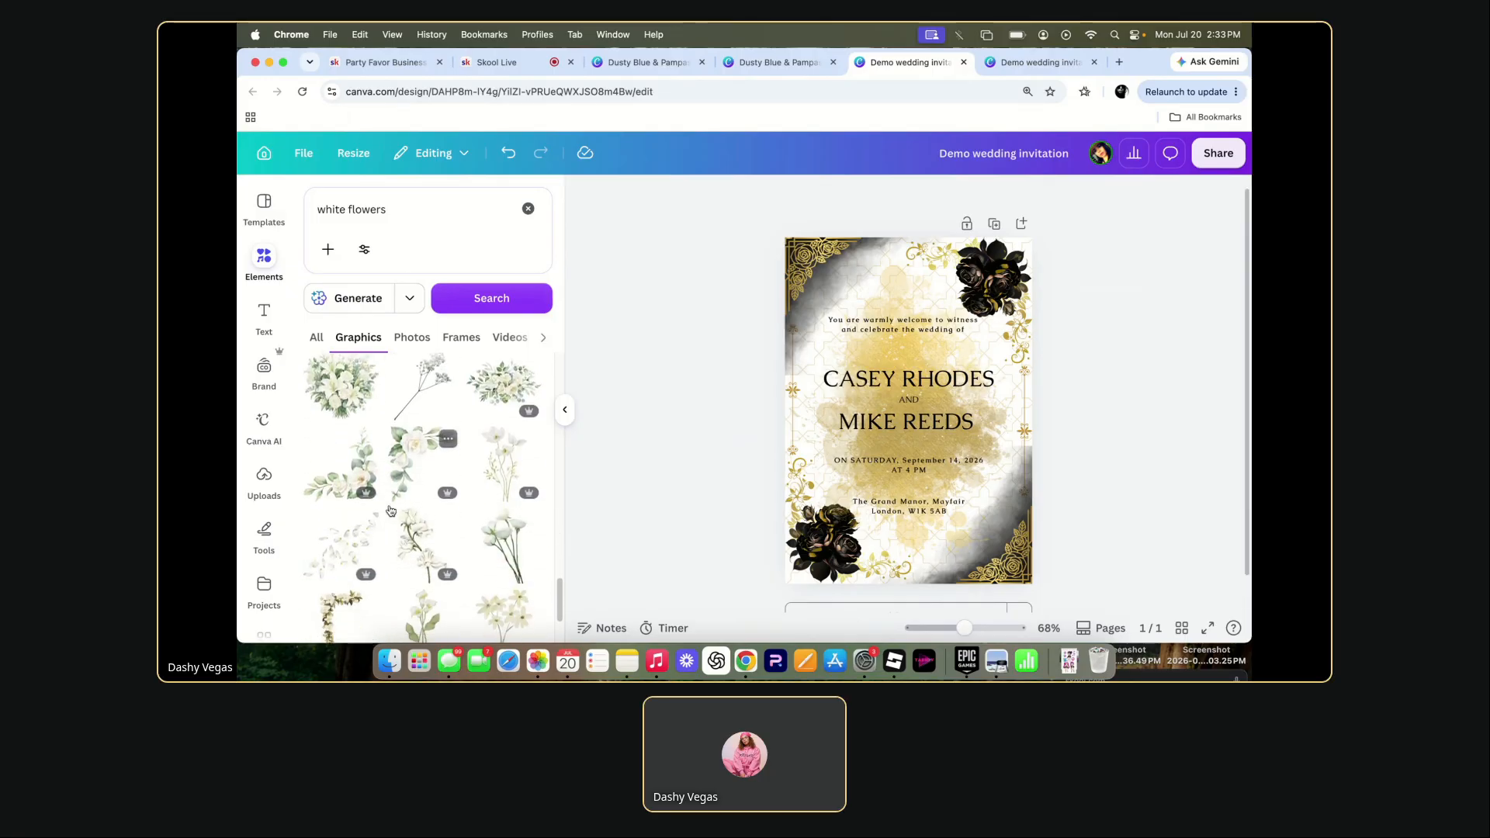
scroll(391, 509, "down", 1)
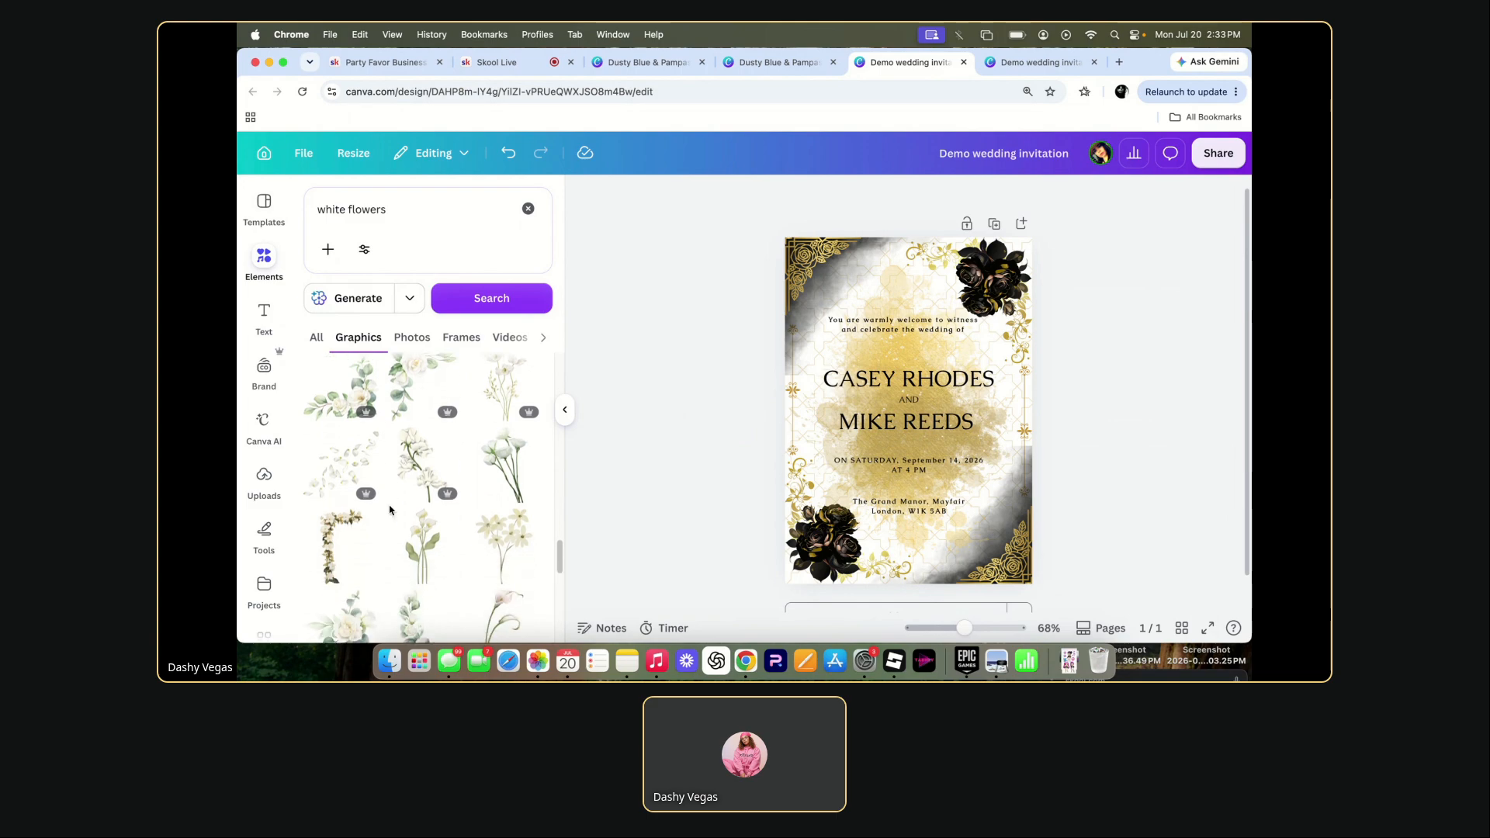
left_click(506, 466)
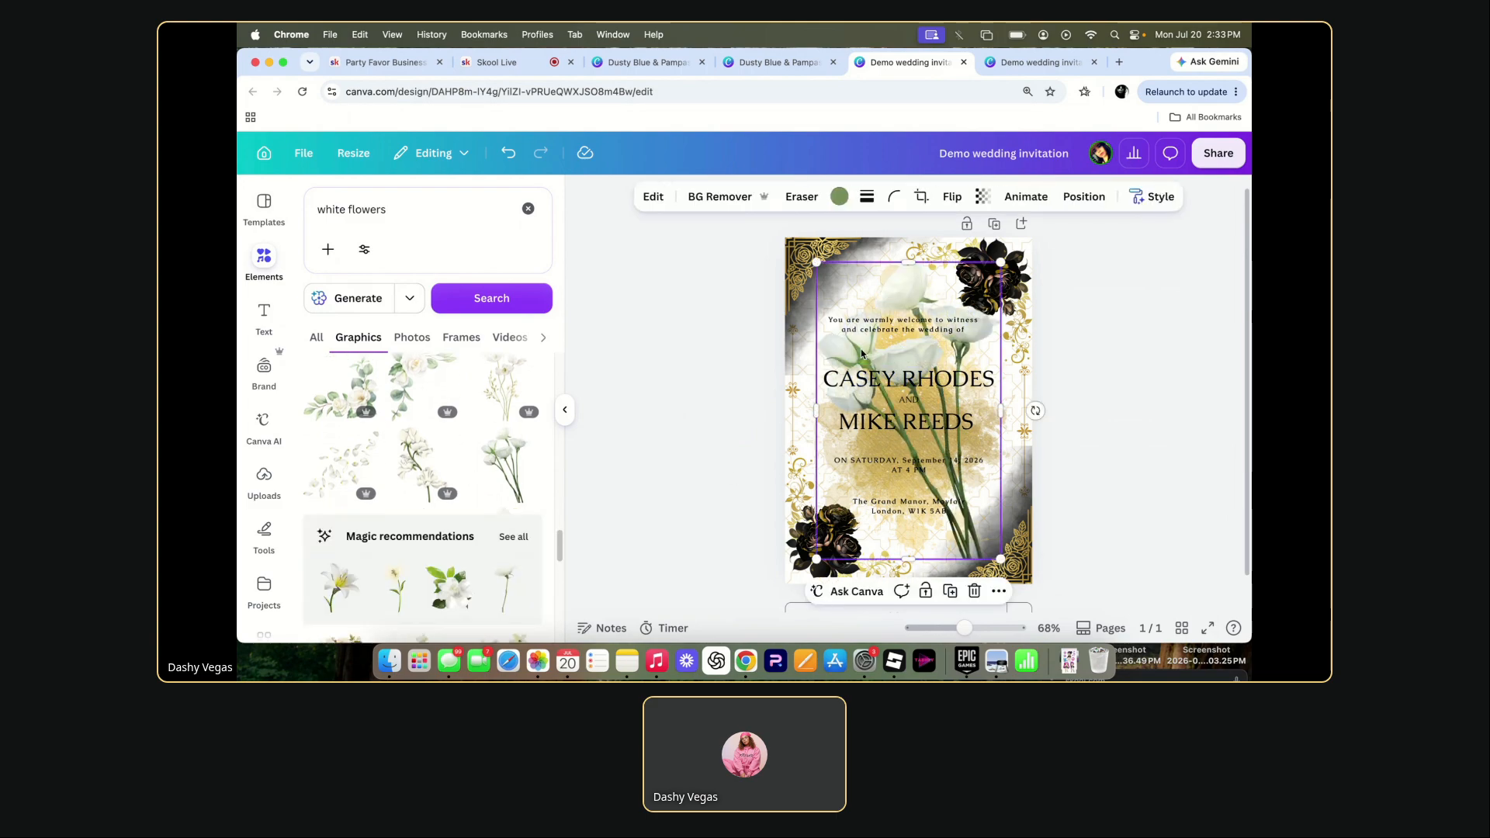
left_click_drag(861, 351, 989, 557)
left_click_drag(945, 470, 1007, 570)
left_click_drag(1087, 600, 1022, 526)
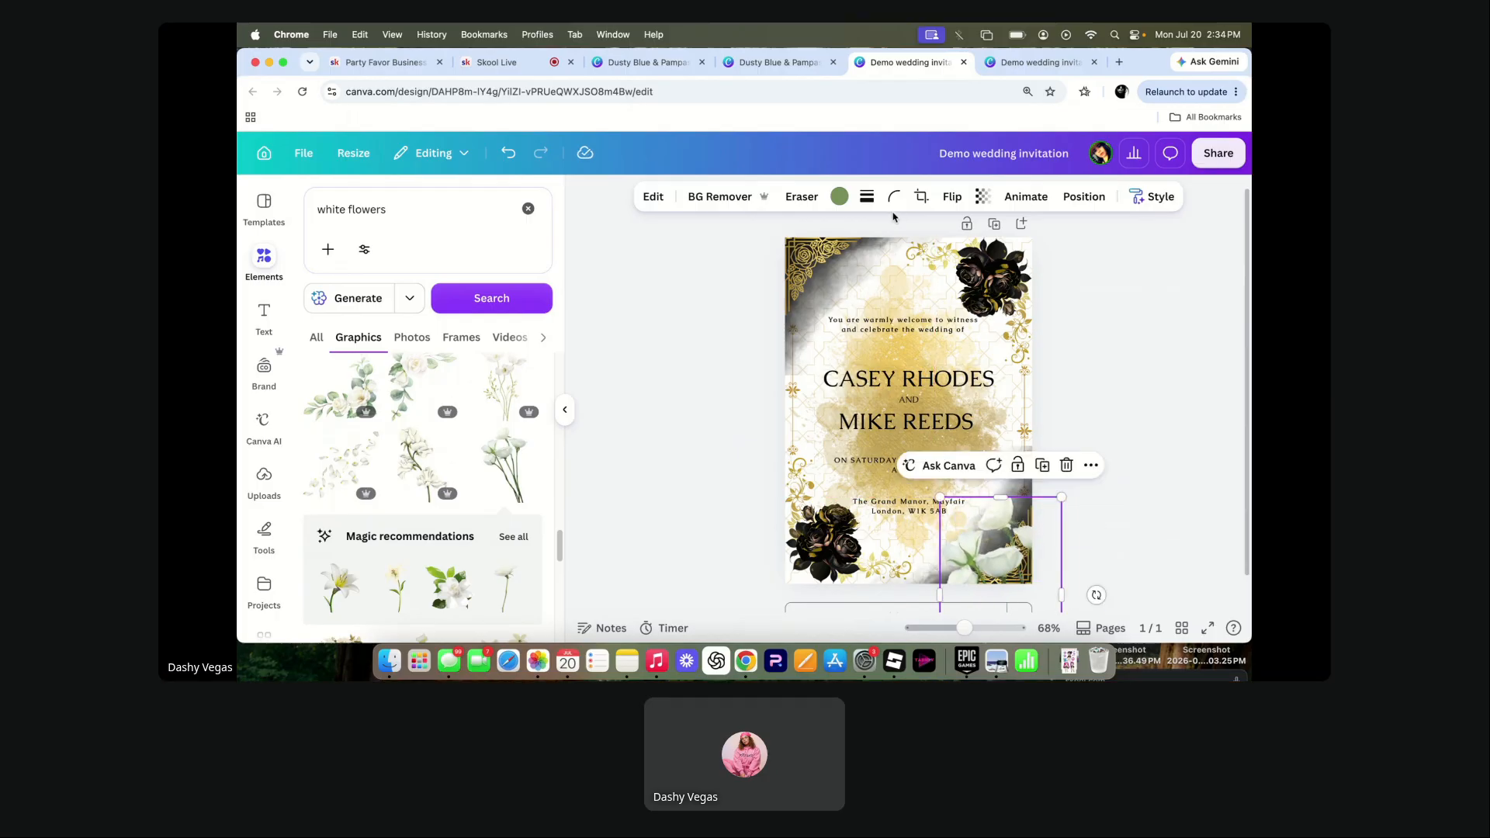
- Recolour the long-stemmed white flower's stems black and try it smaller and rotated along the invitation's bottom edge
left_click(839, 196)
left_click(527, 308)
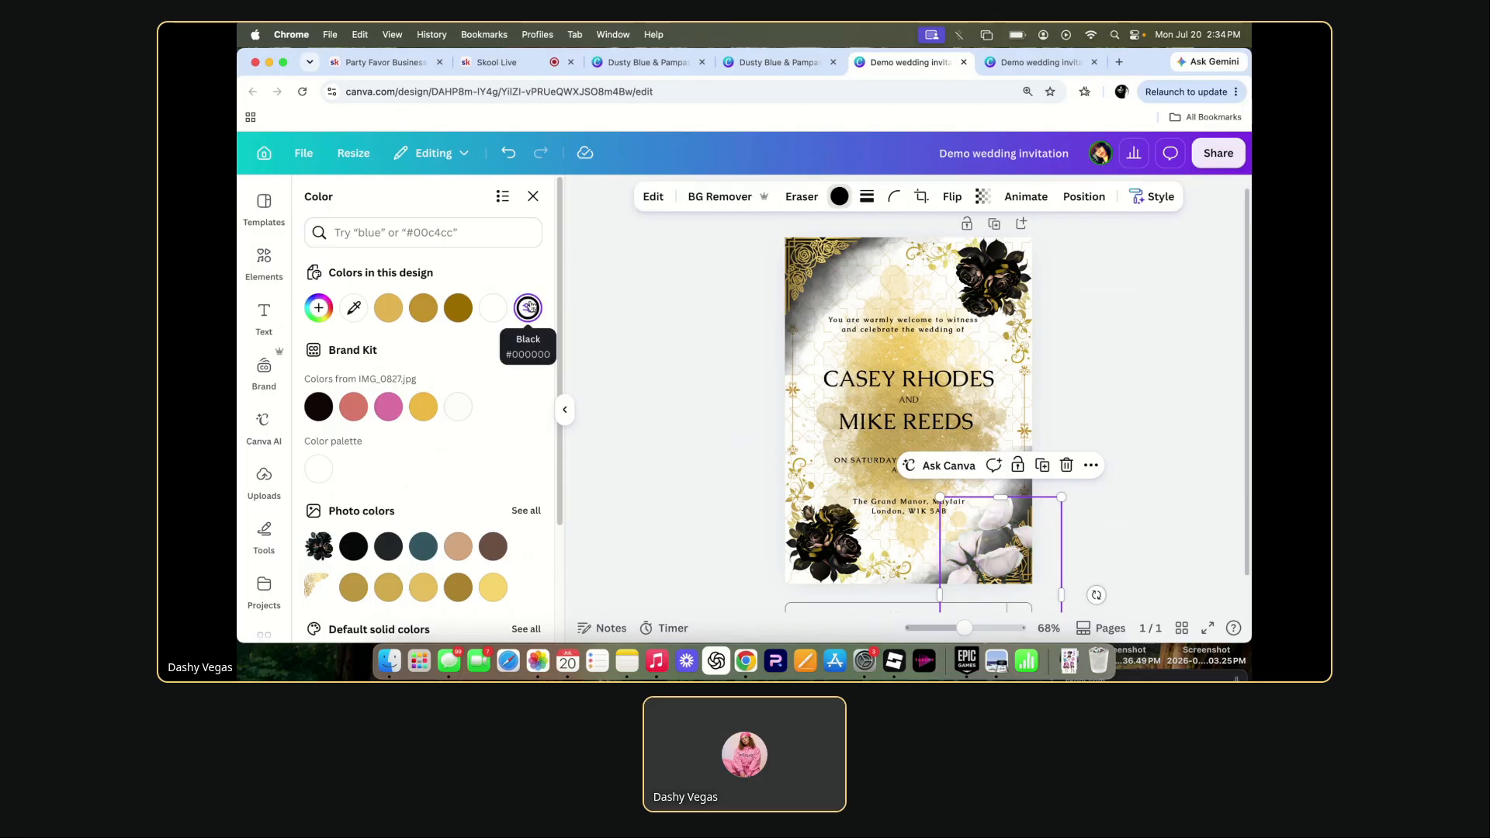
left_click(1013, 568)
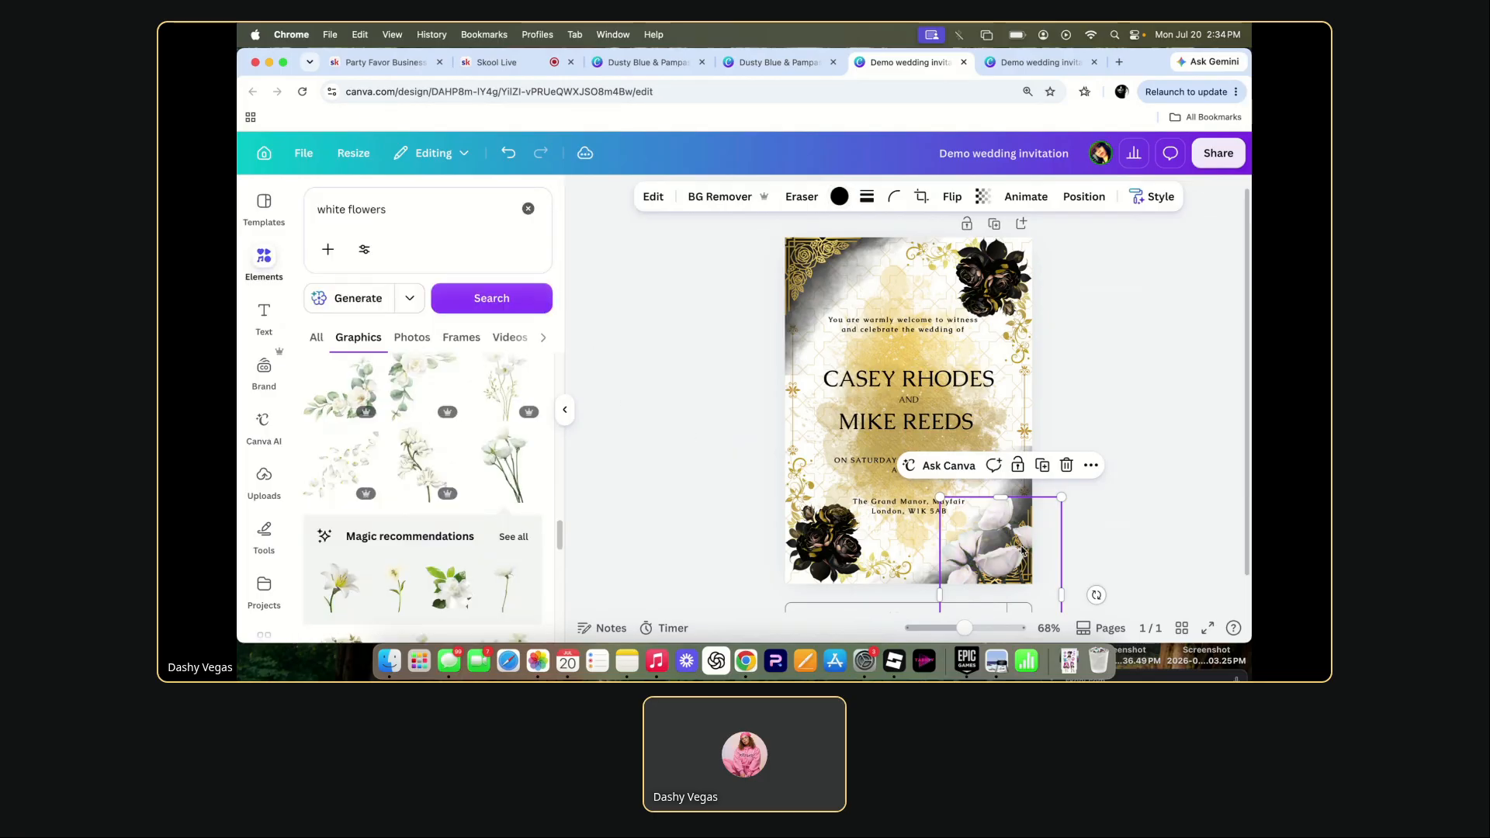
left_click_drag(1021, 572, 977, 423)
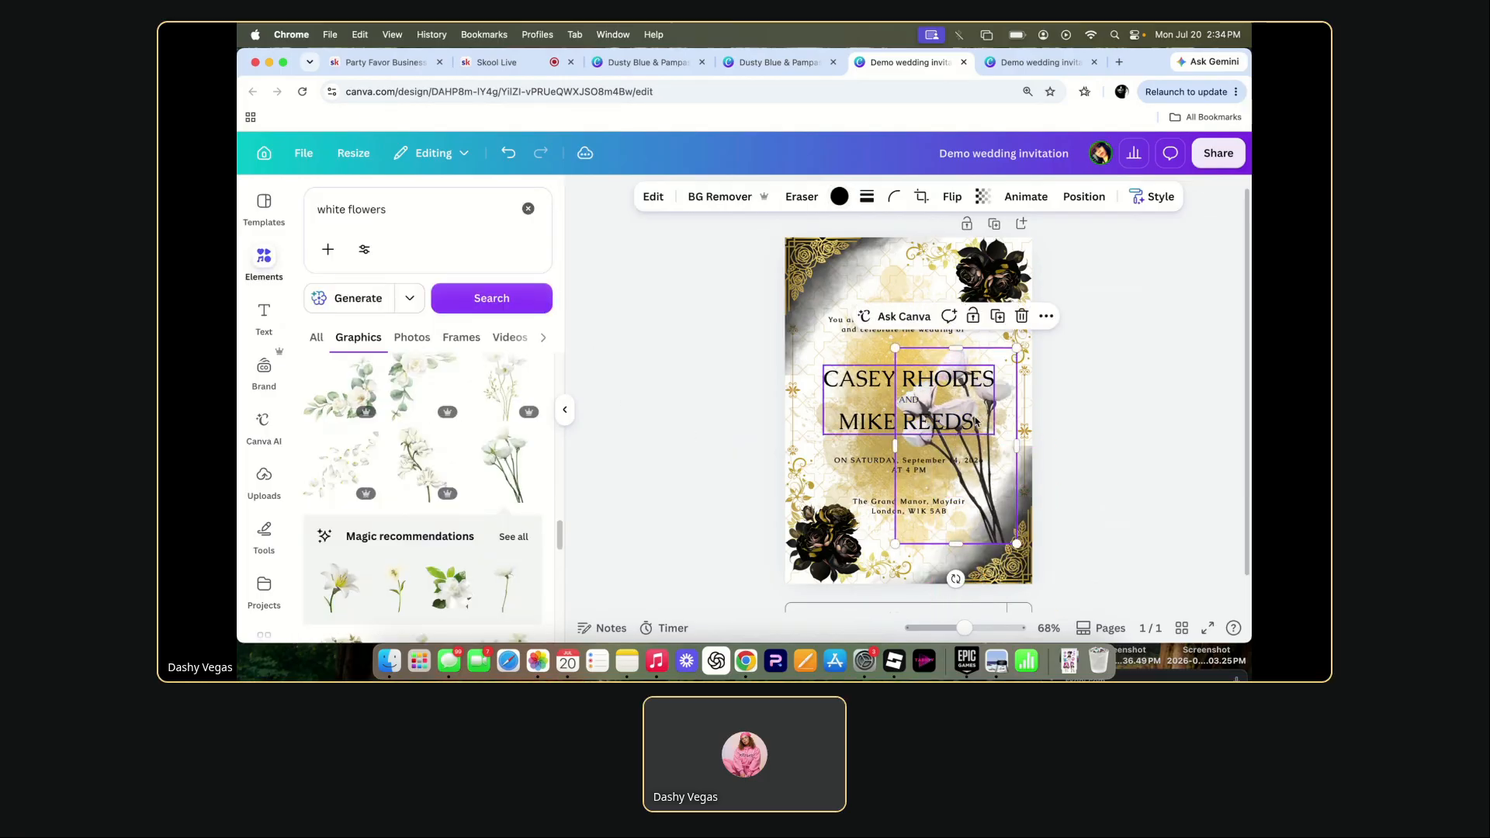
left_click_drag(1016, 543, 897, 588)
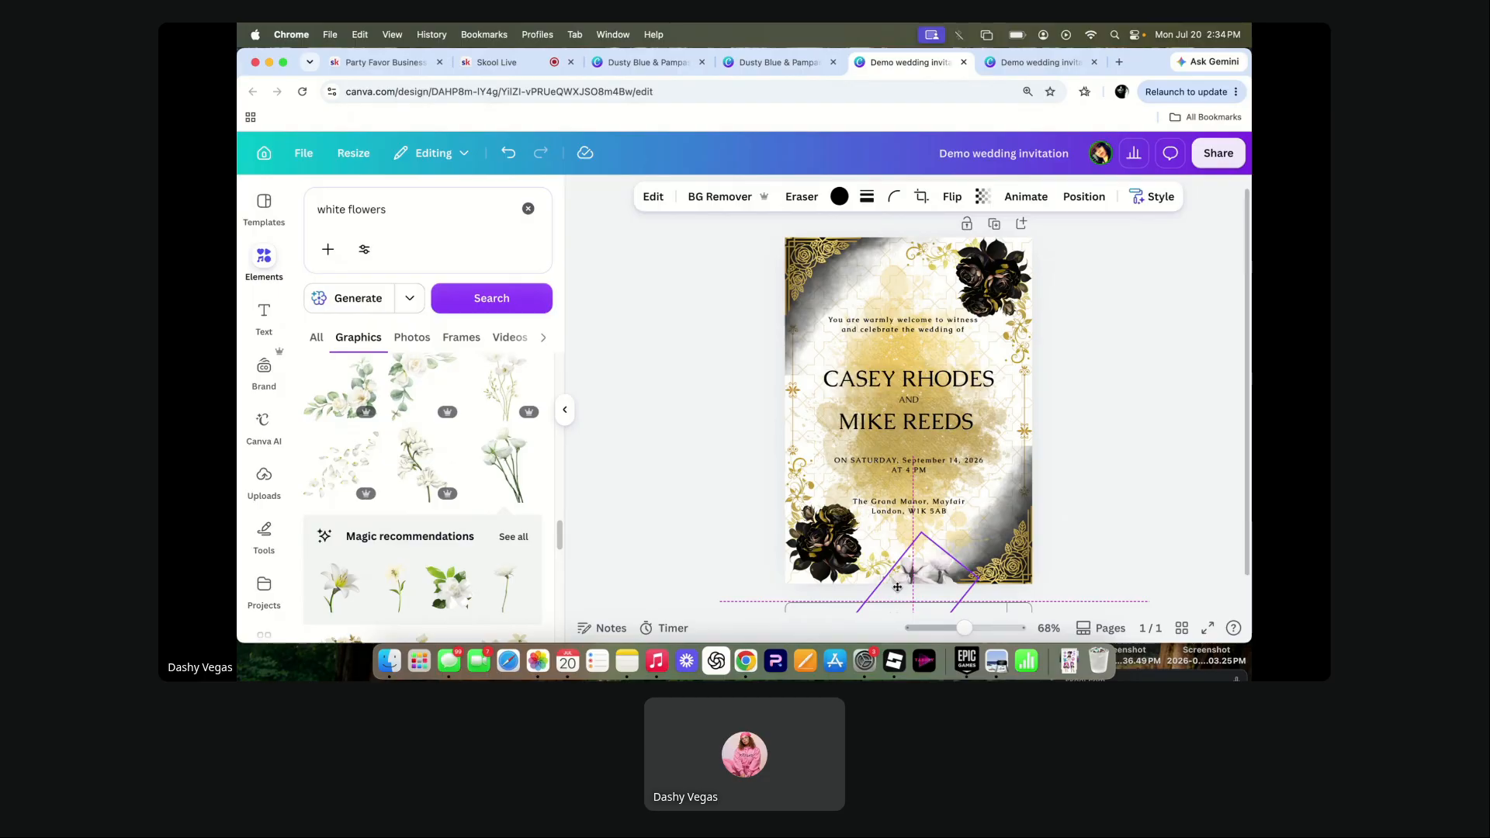
mouse_move(898, 587)
left_mouse_down()
mouse_move(970, 592)
mouse_move(906, 602)
left_mouse_up()
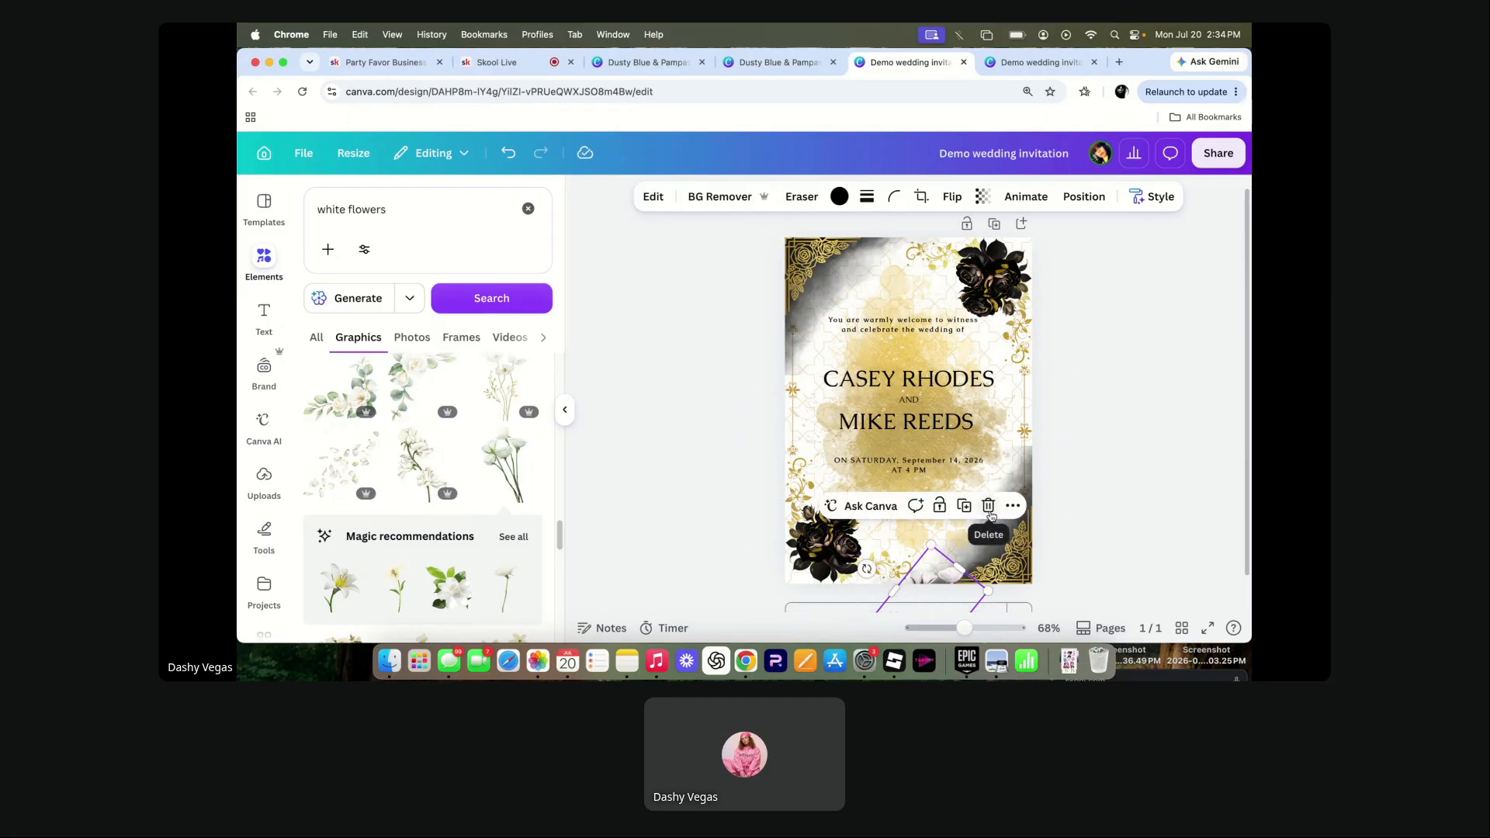
- Try a duplicate of the rotated white flower over the invitation's lower-right gold corner, and delete both flowers
left_click(964, 508)
left_click_drag(937, 596, 969, 560)
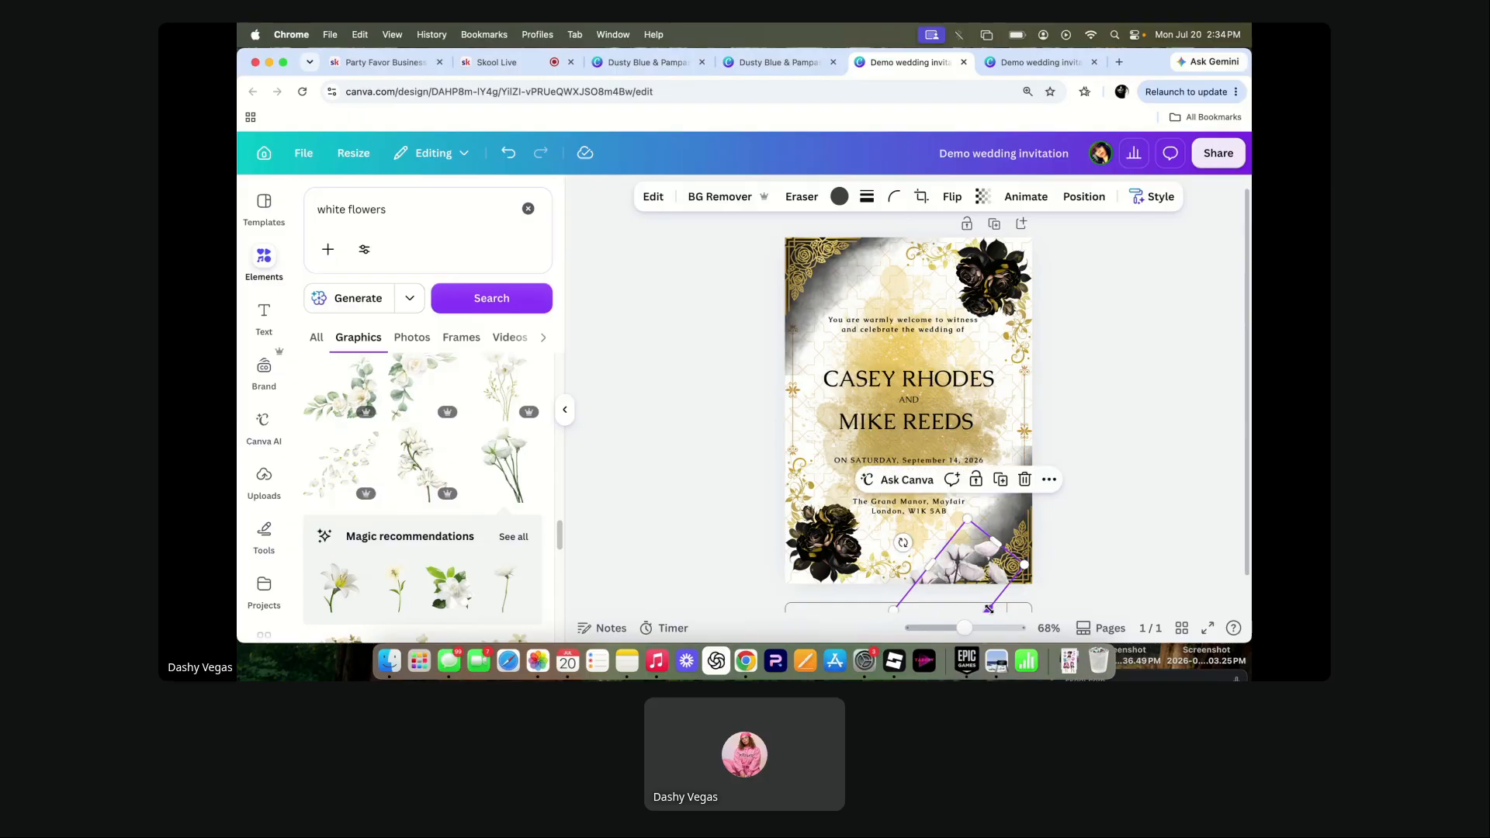
left_click_drag(974, 584, 1026, 539)
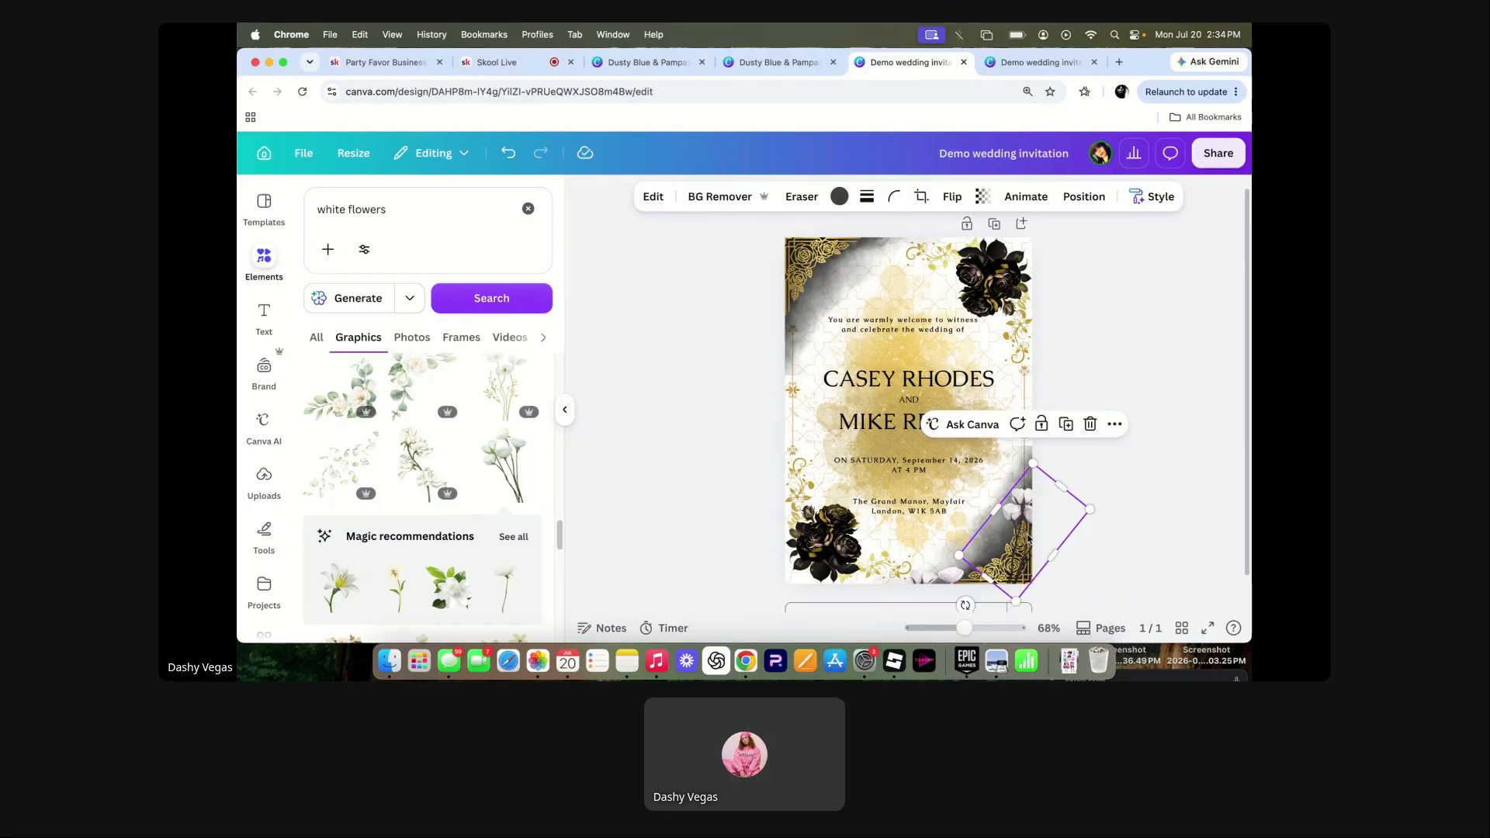
left_click(1087, 434)
left_click(941, 580)
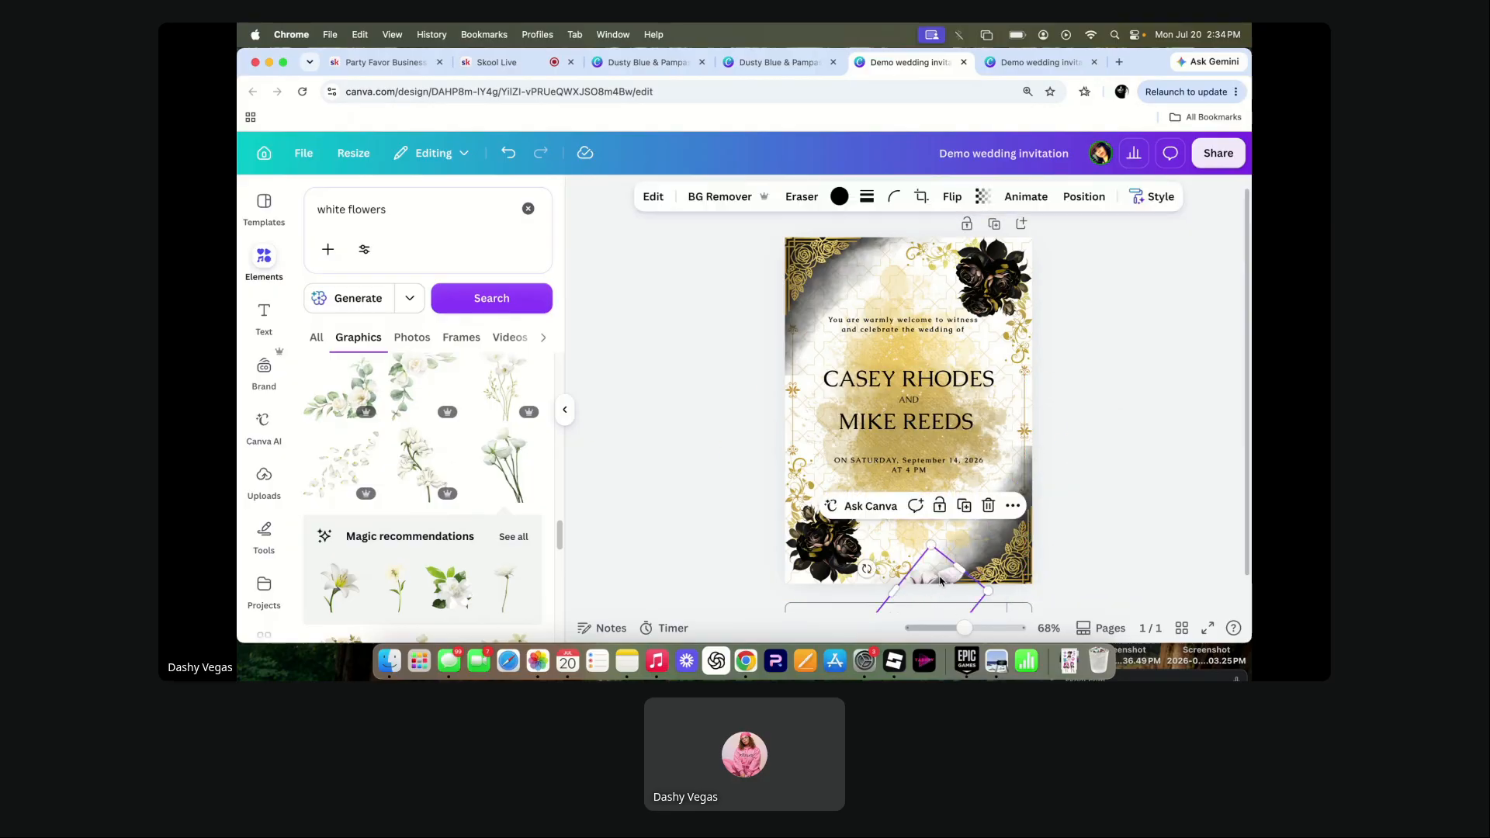
left_click(988, 506)
- Add the white blossom branch graphic and place it at a small size against the lower-left black roses
scroll(452, 495, "down", 2)
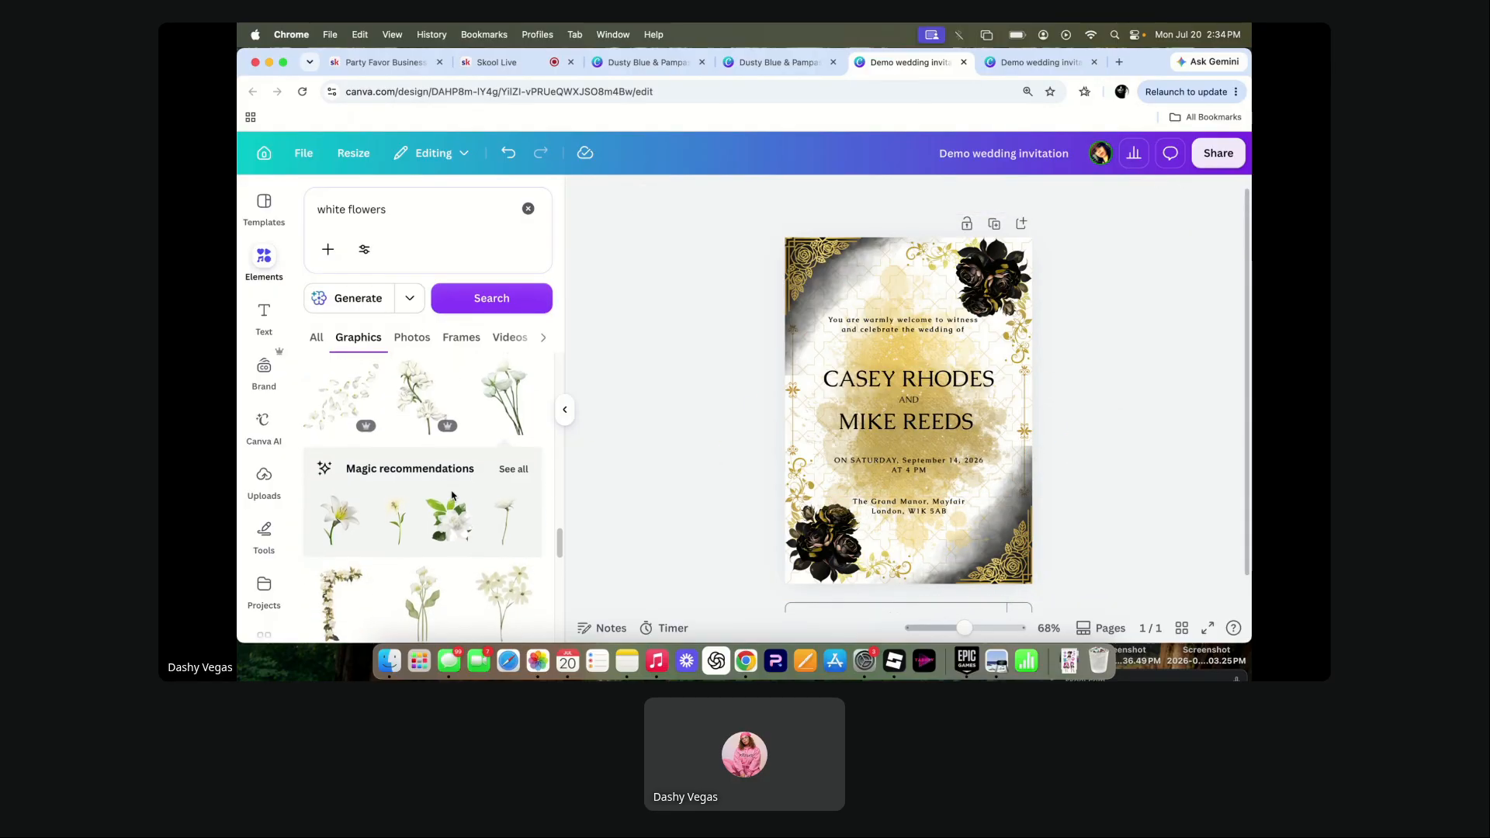
left_click(417, 403)
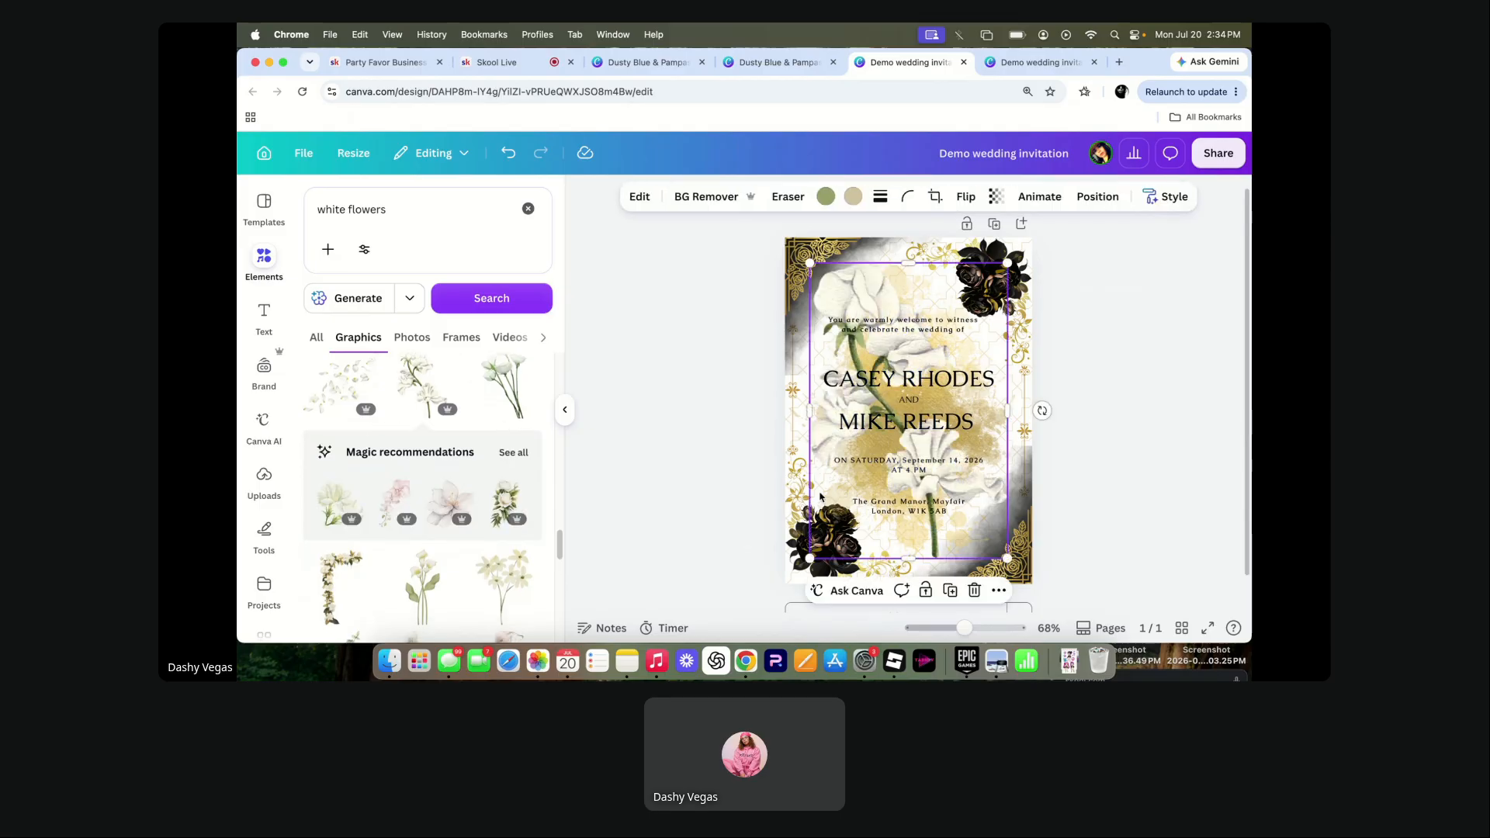
left_click(1015, 567)
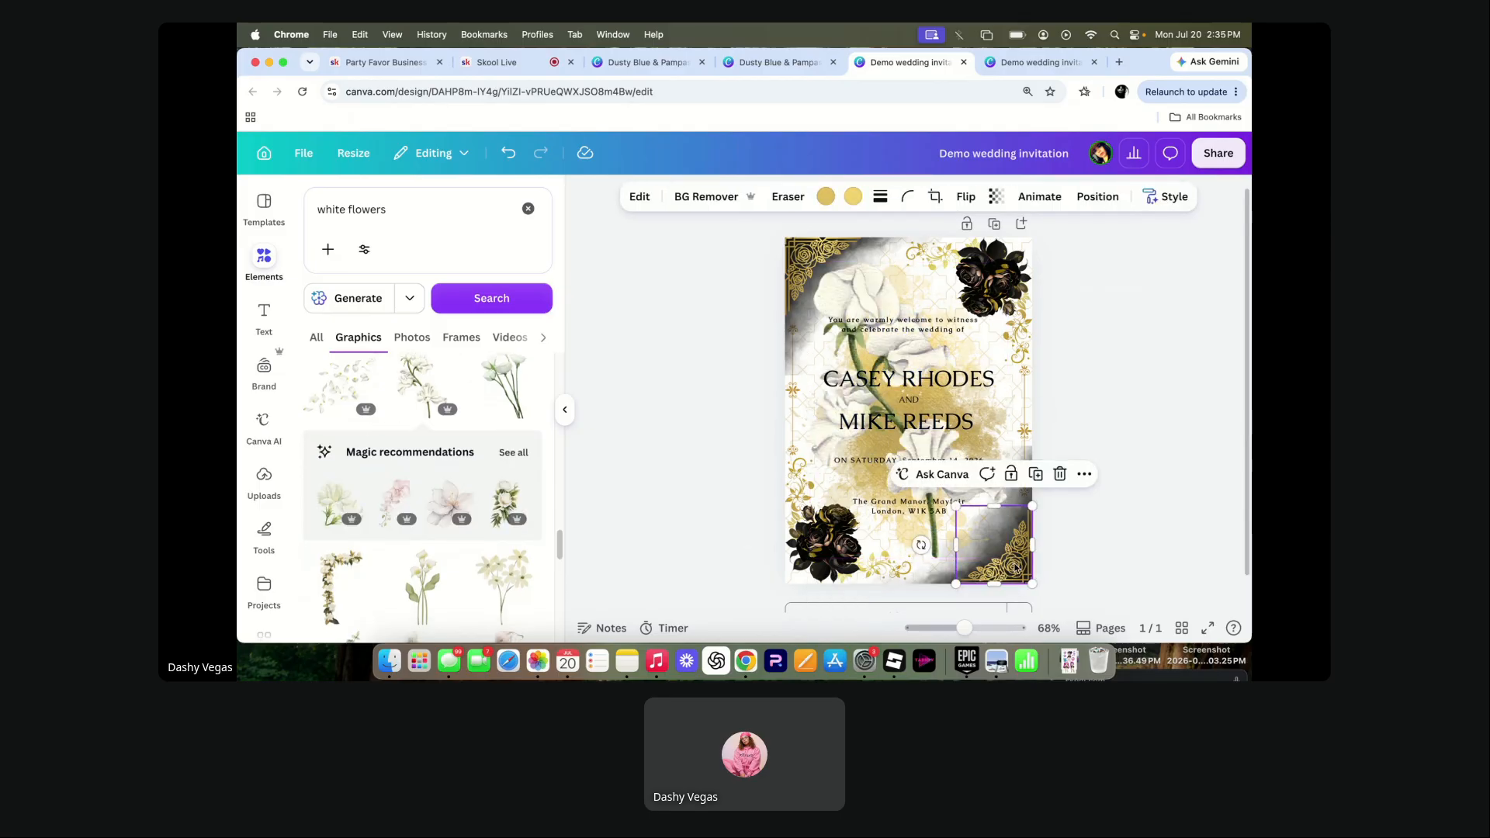
left_click(826, 268)
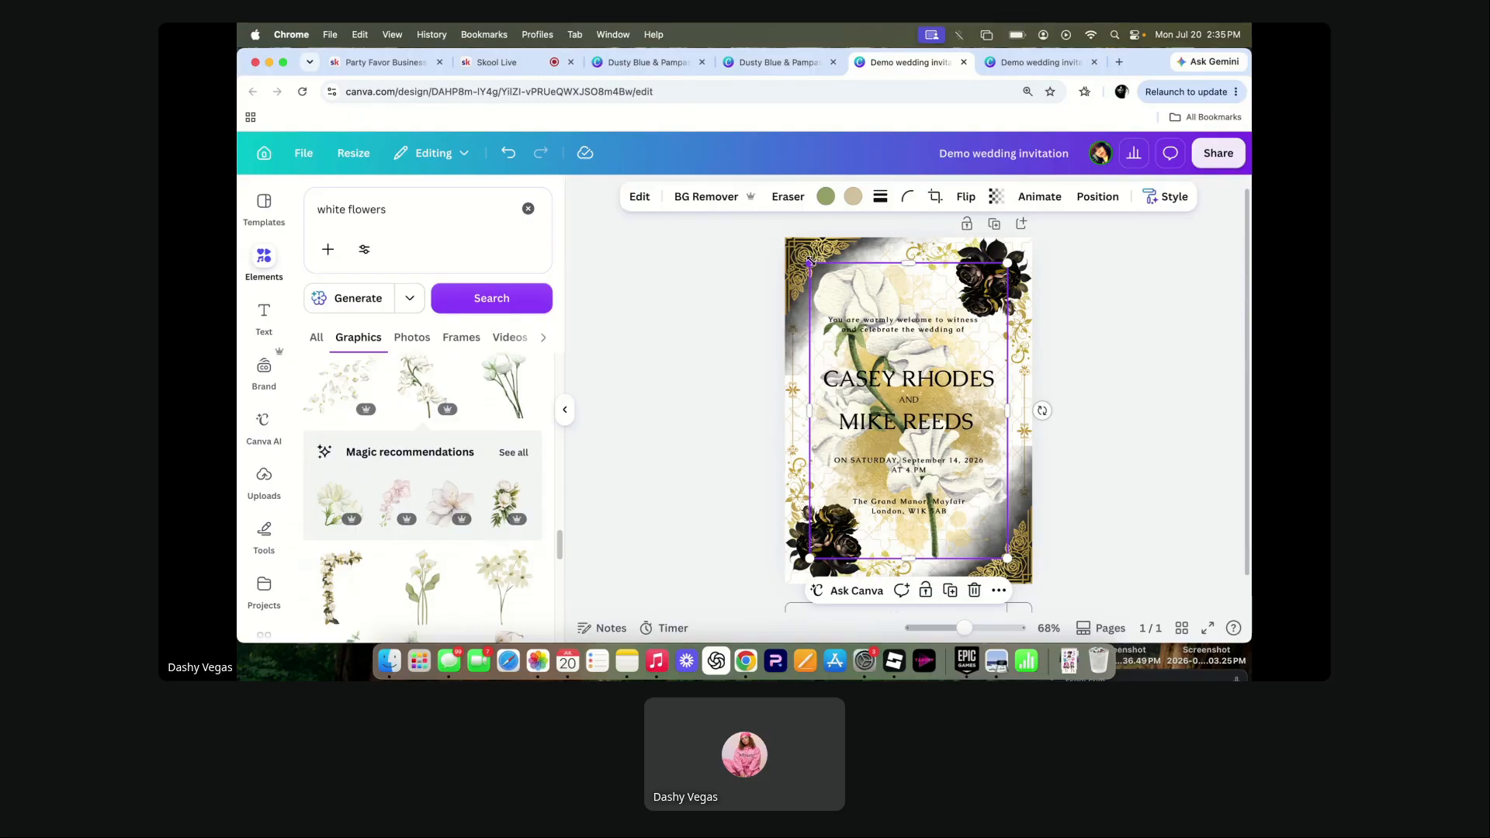
left_click_drag(810, 262, 801, 524)
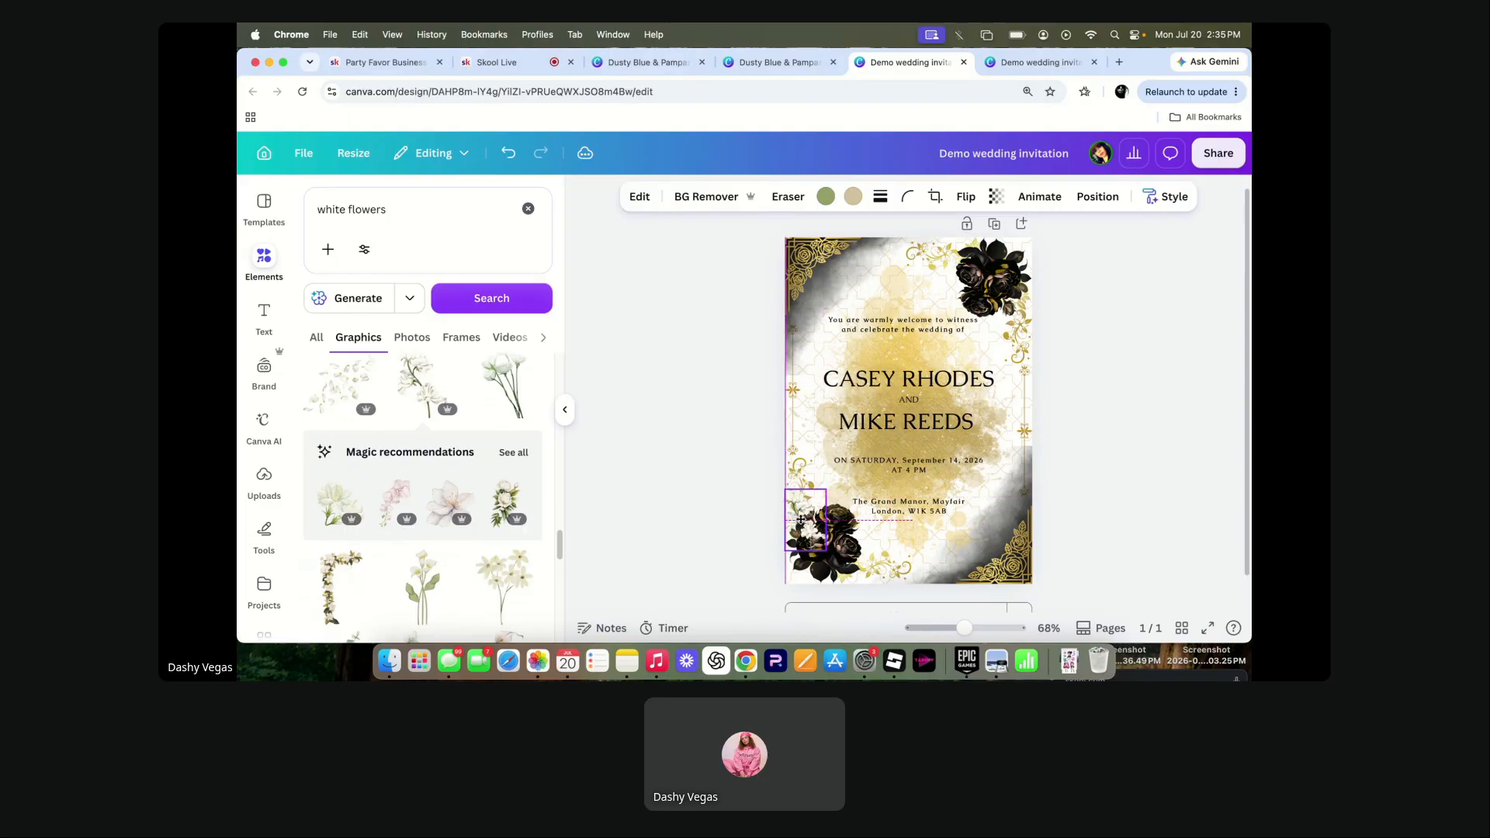
- Recolour the green stem and leaves of the white blossom branch black
left_click(826, 197)
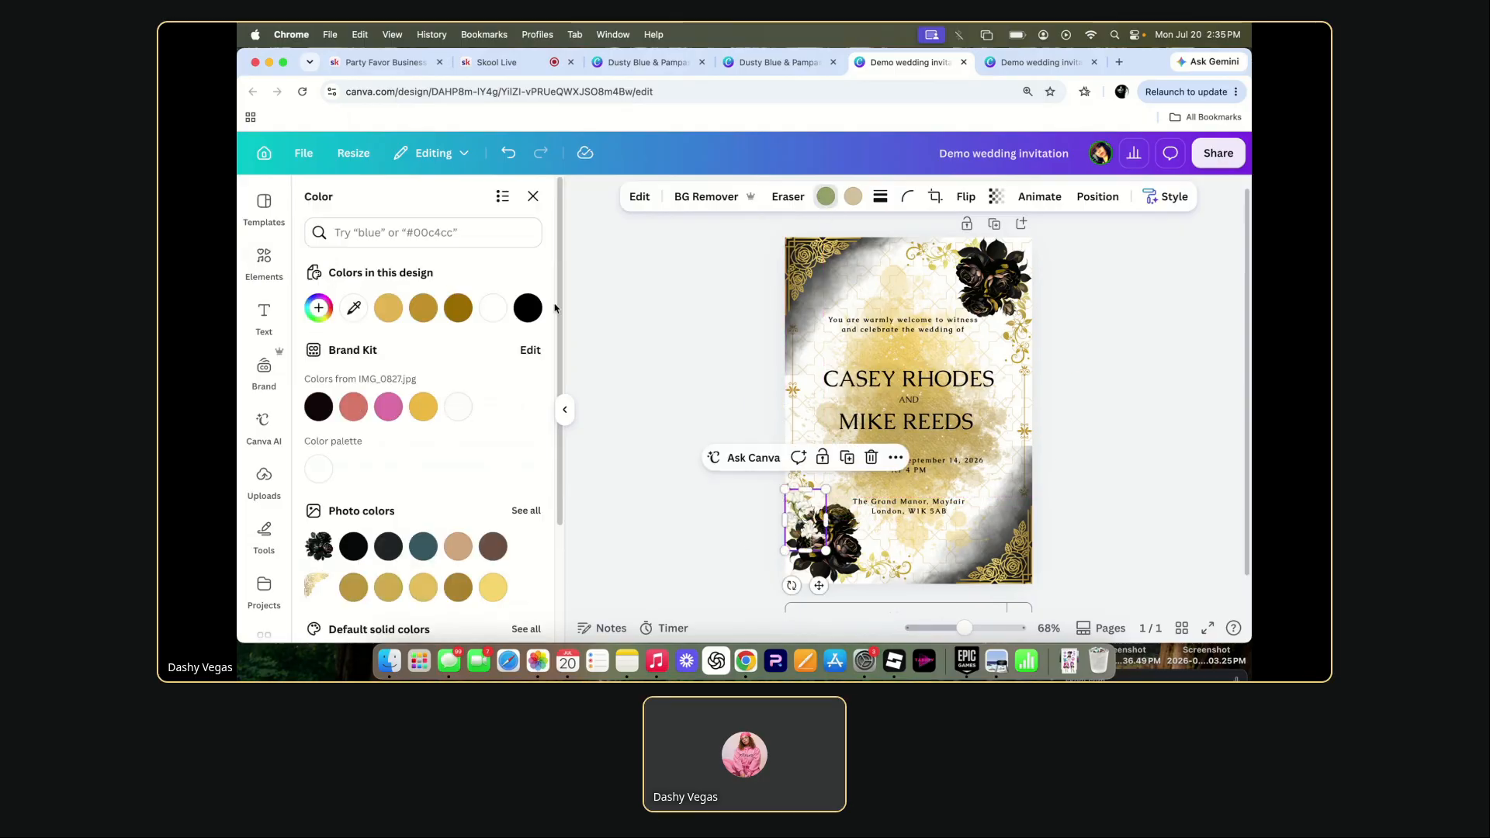
left_click(528, 308)
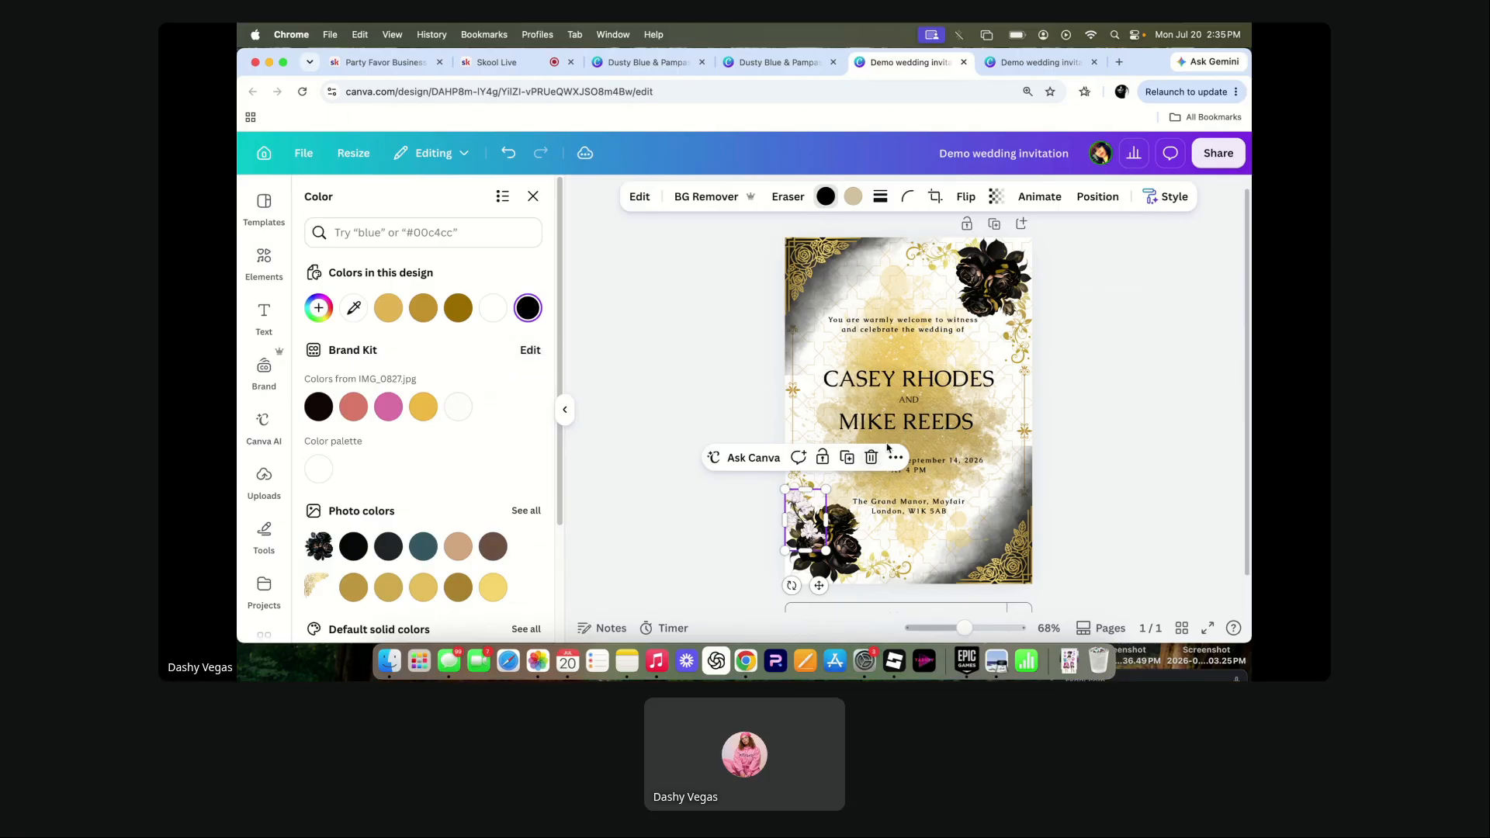
left_click(802, 540)
left_click(800, 535)
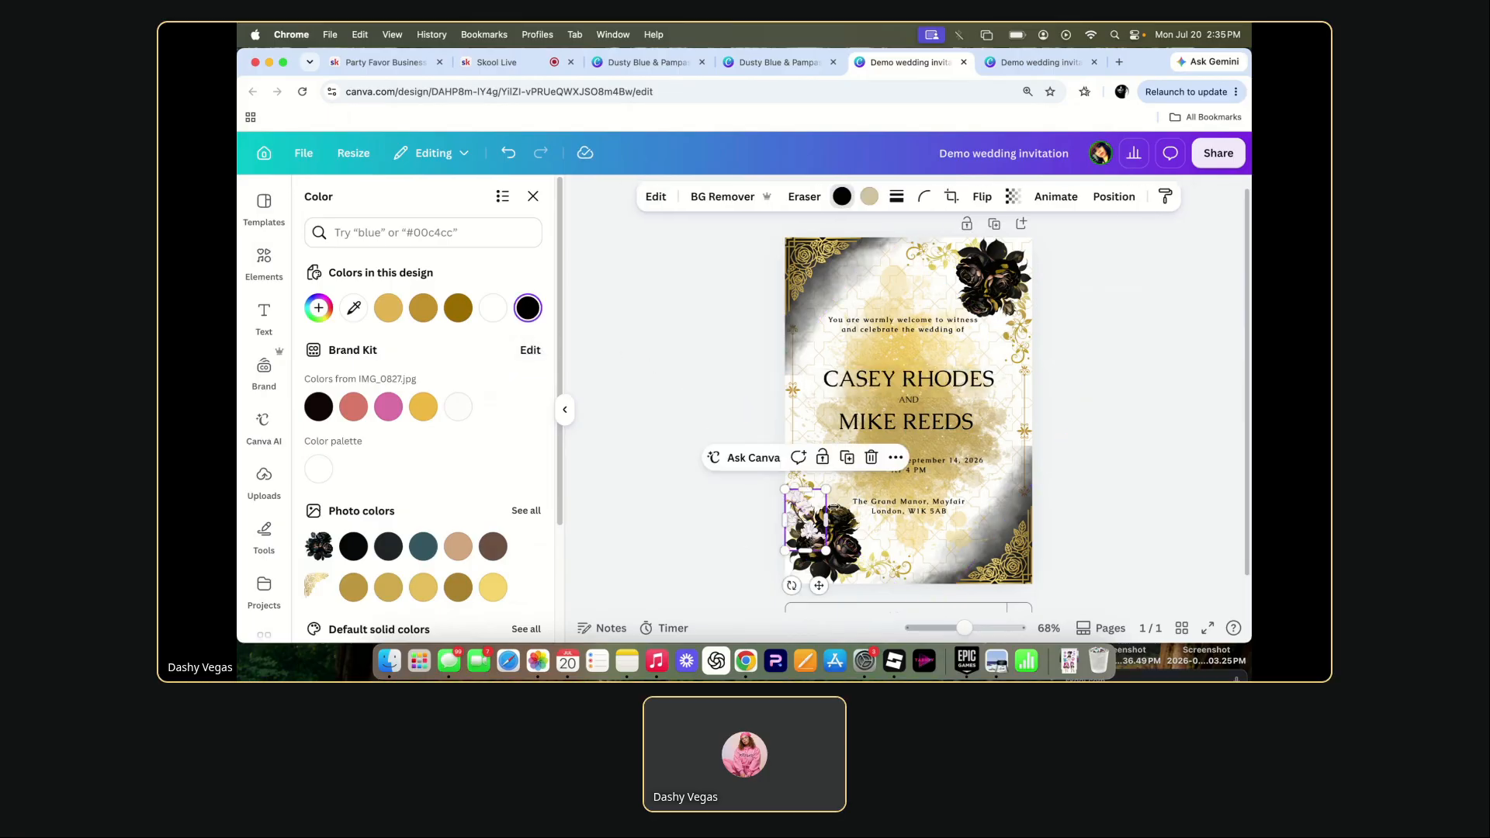
- Try sending the blossom branch backward behind the black roses, and undo the last layer change
left_click(895, 458)
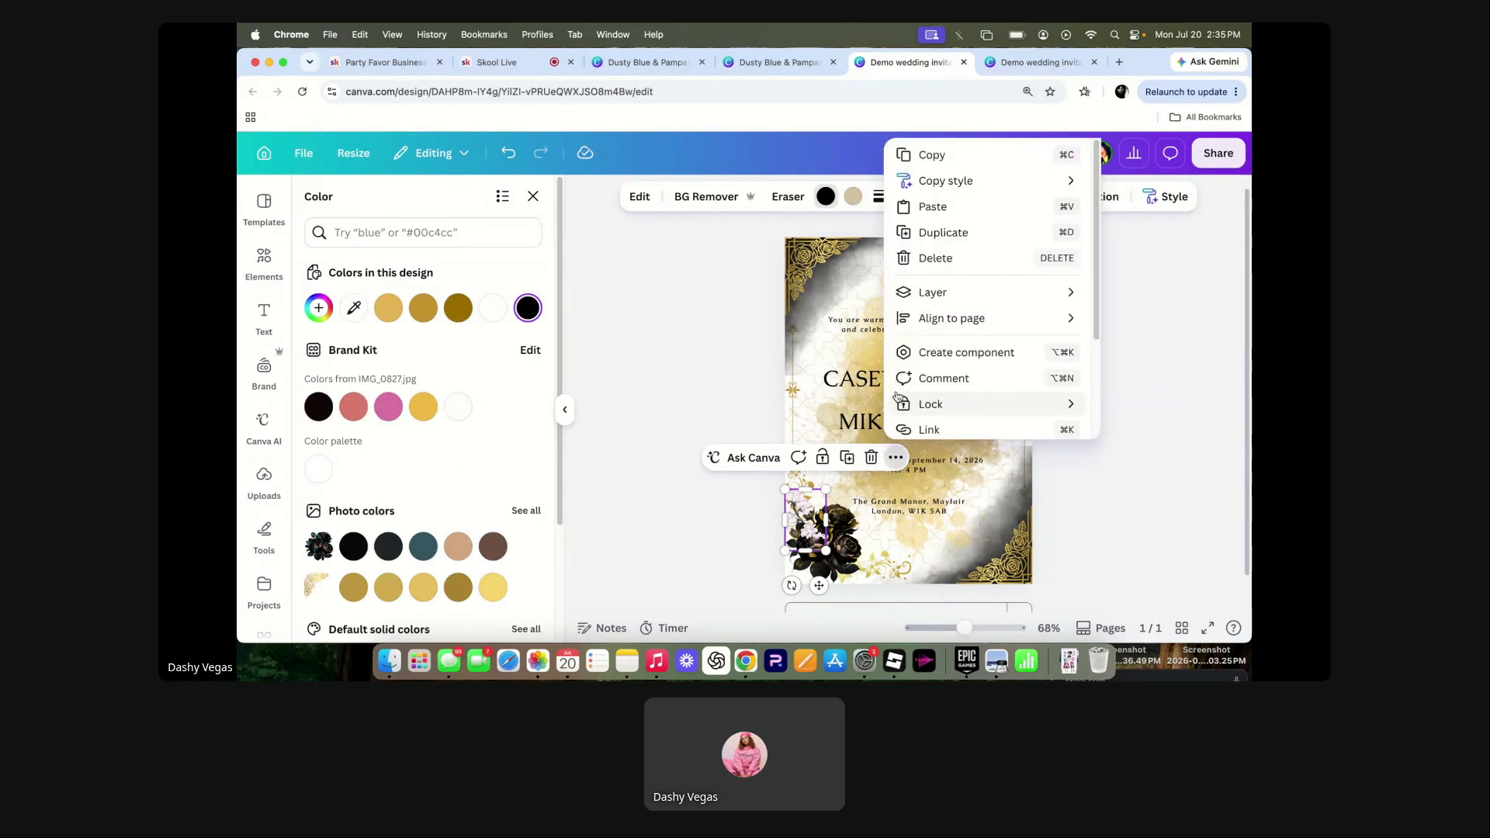
mouse_move(927, 297)
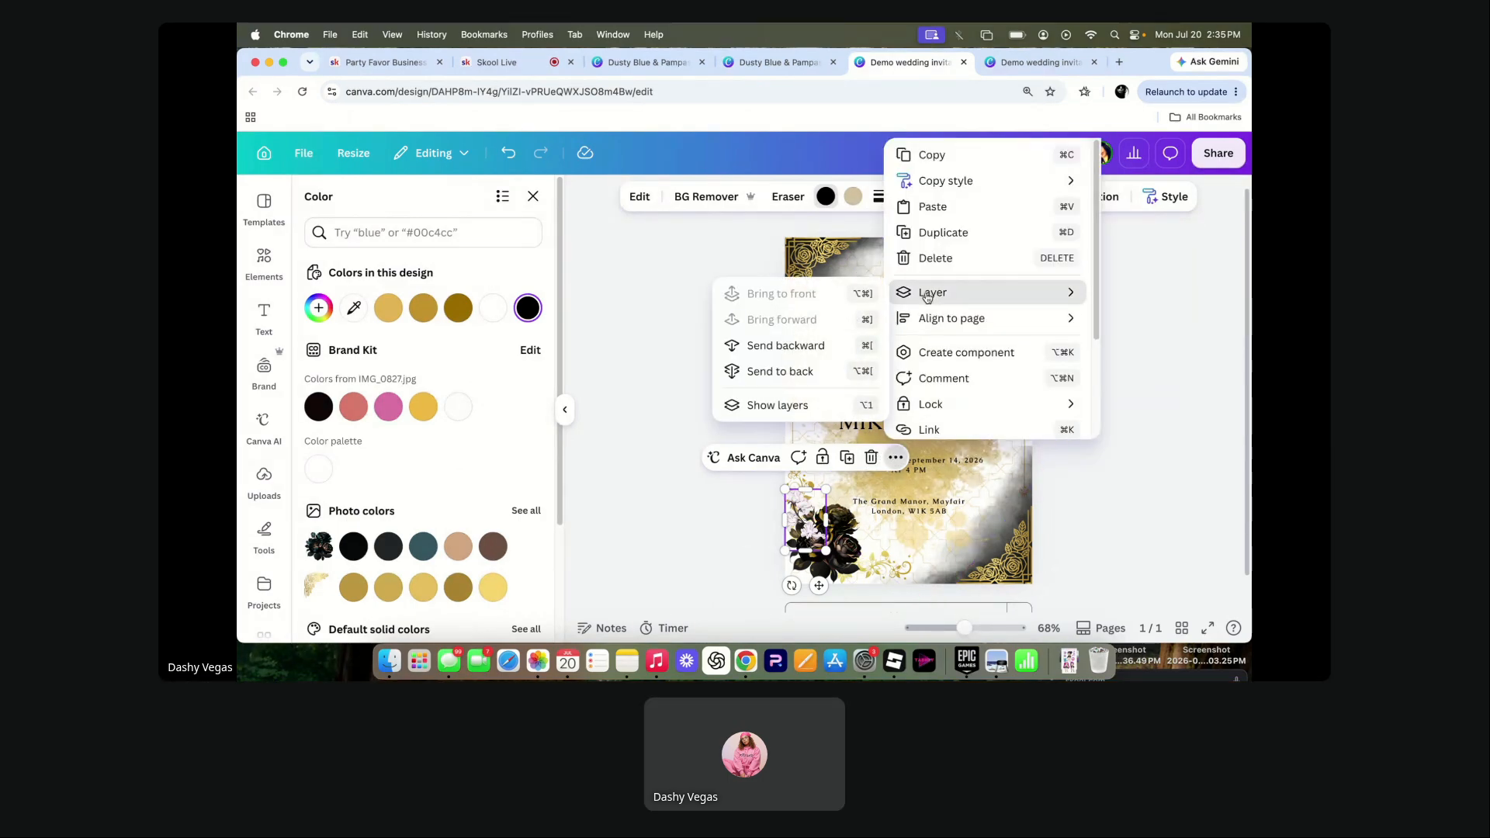
left_click(825, 348)
left_click(826, 348)
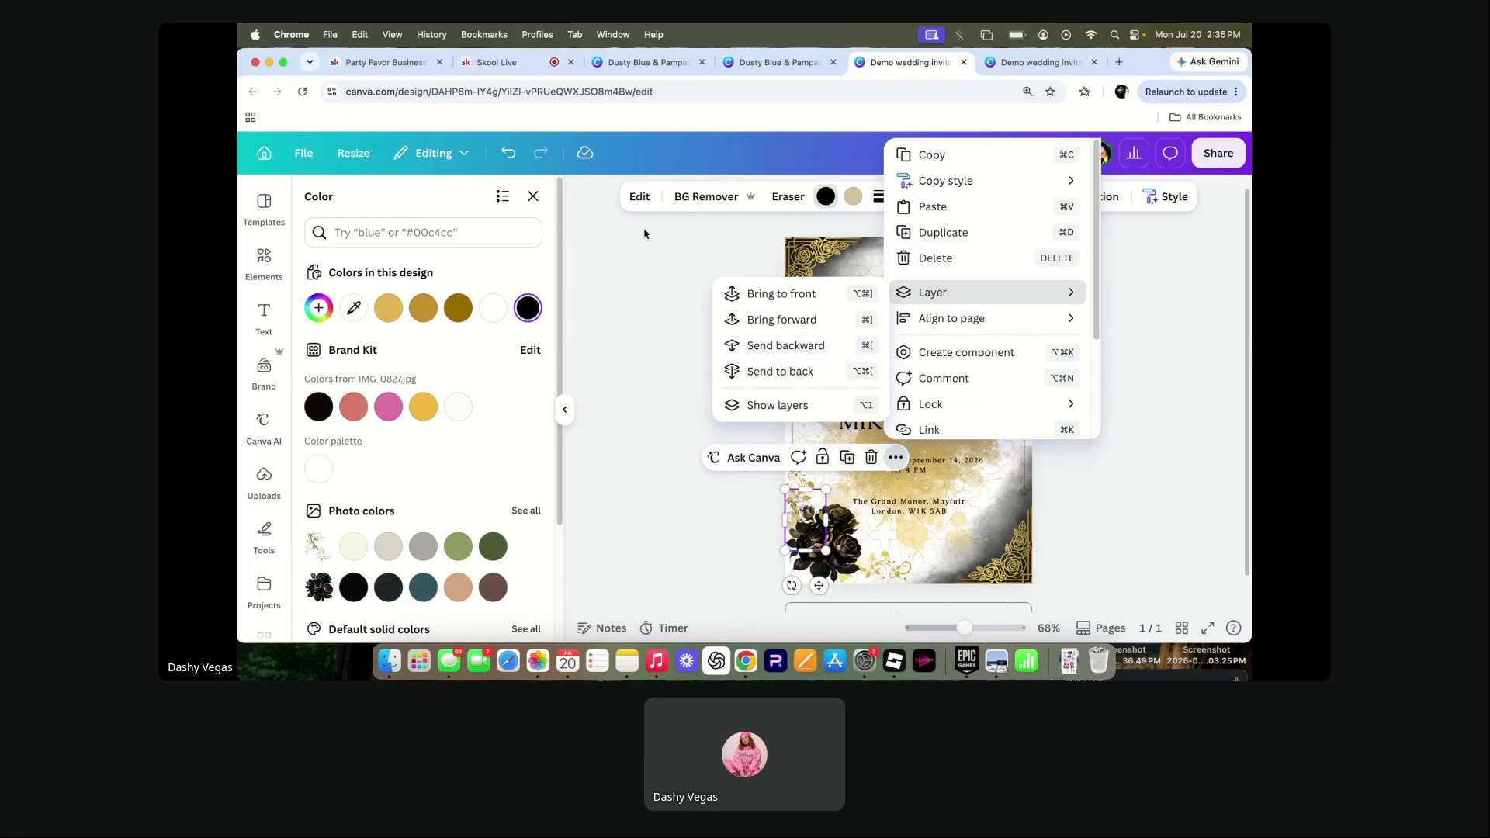
left_click(508, 153)
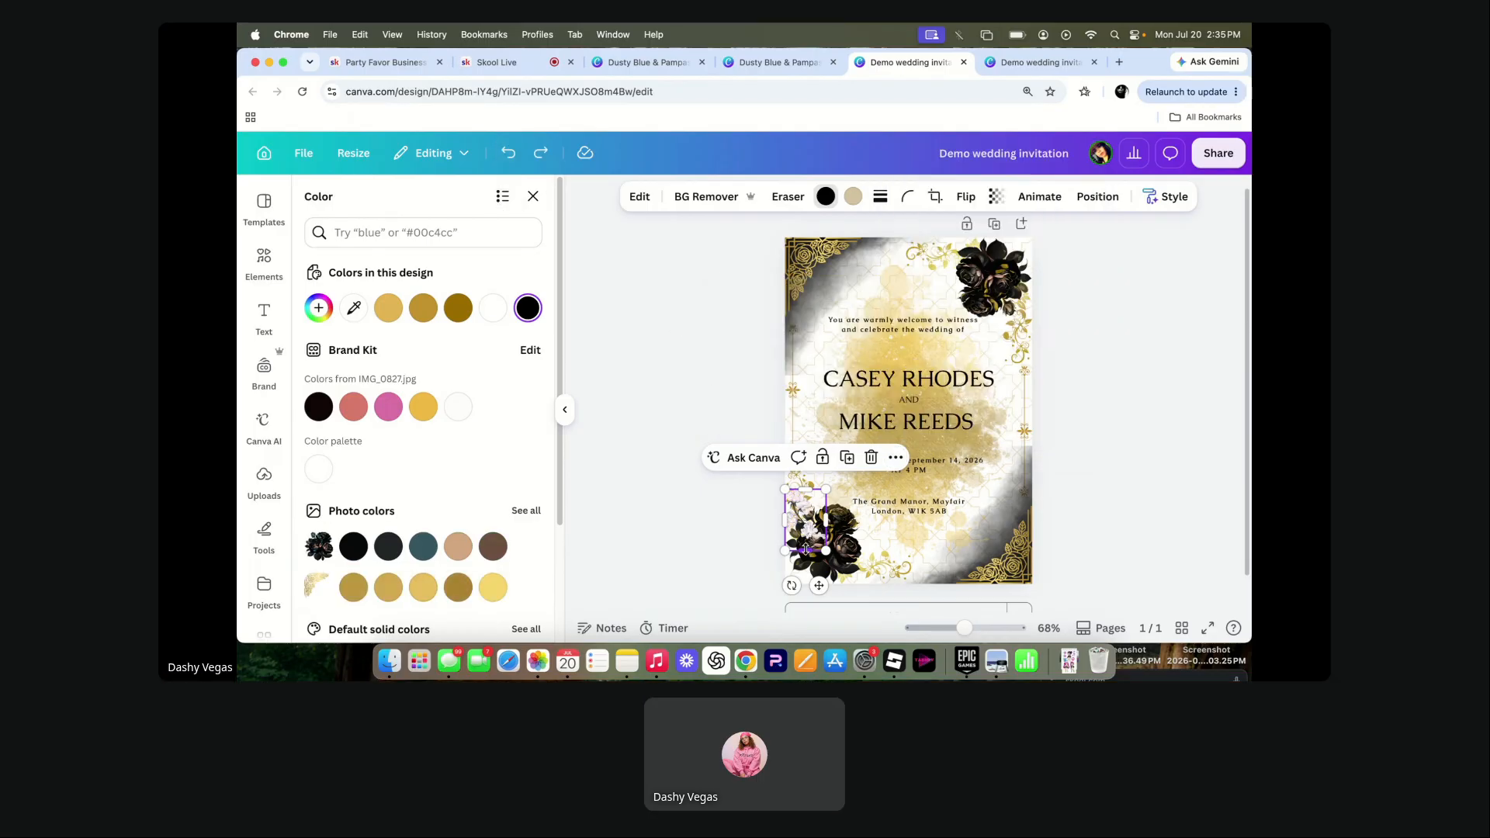
- Remove the lowest blossom and lower stem from the white flower branch with the Pixel Eraser at size 20
left_click(787, 197)
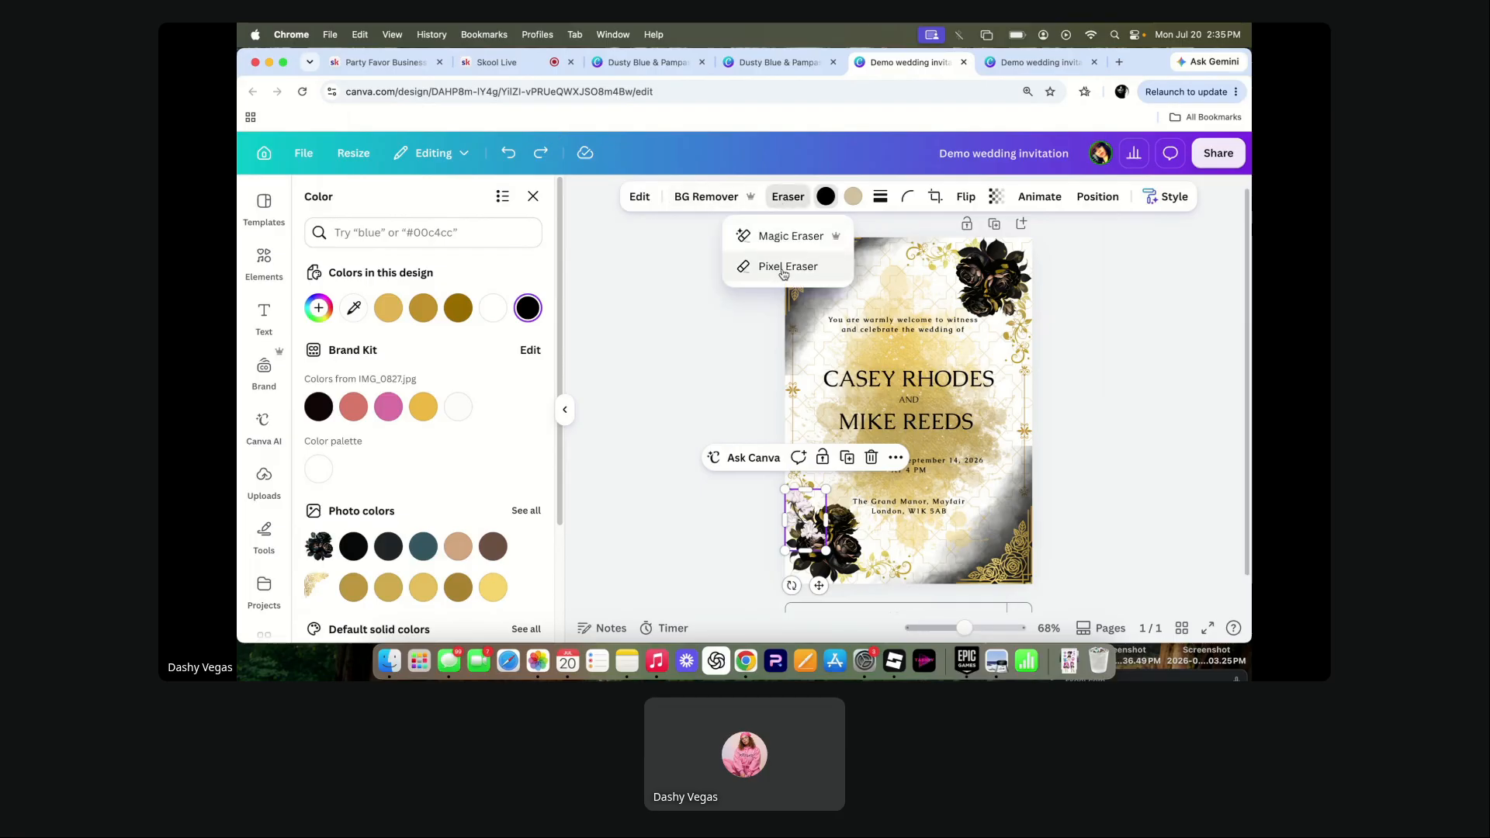
left_click(786, 267)
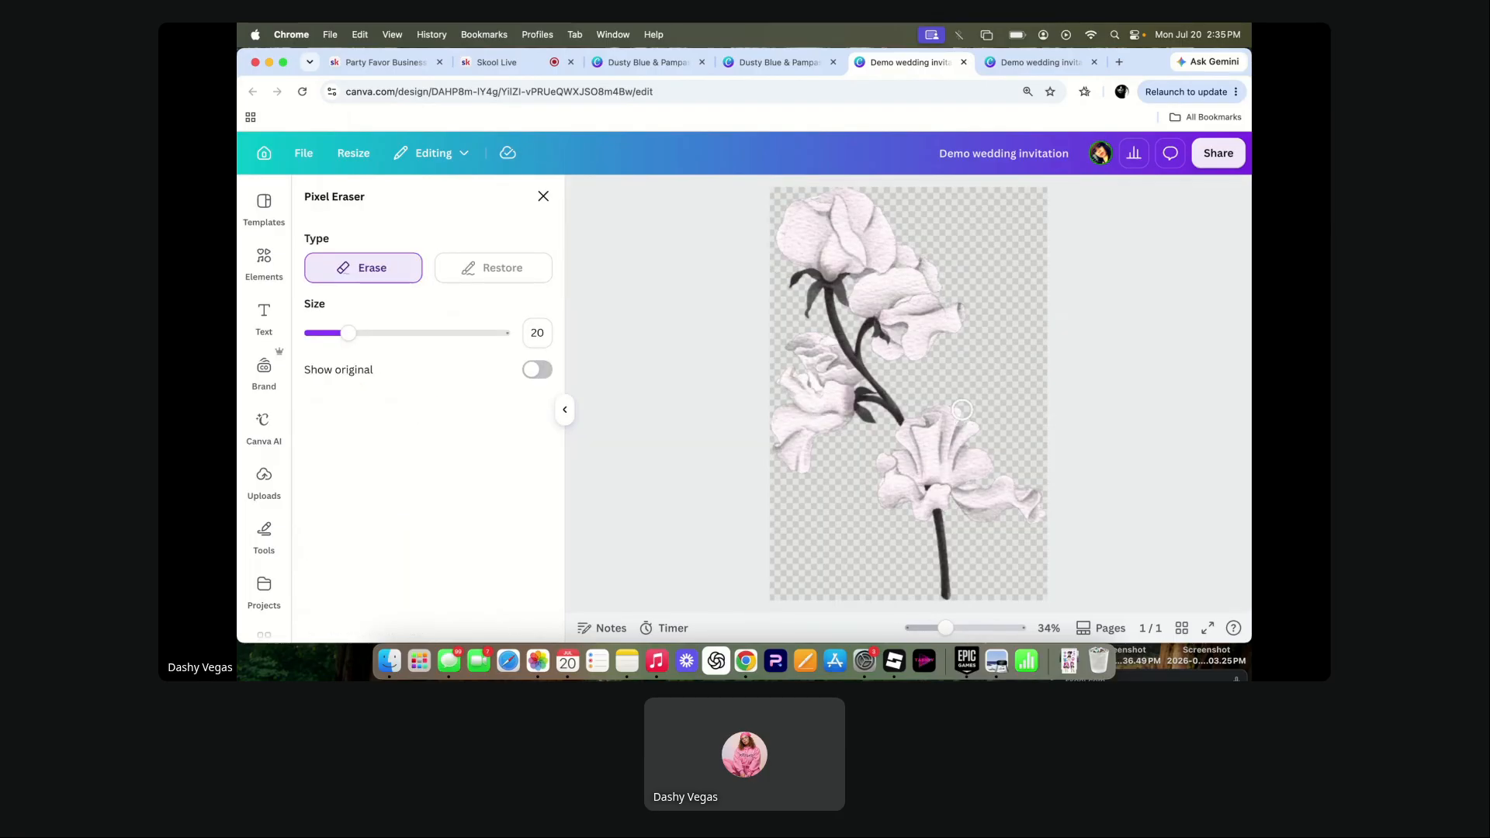
mouse_move(948, 386)
left_mouse_down()
mouse_move(901, 419)
mouse_move(861, 477)
mouse_move(932, 434)
mouse_move(851, 492)
mouse_move(974, 446)
mouse_move(916, 518)
mouse_move(934, 518)
mouse_move(945, 599)
left_mouse_up()
mouse_move(942, 528)
left_mouse_down()
mouse_move(973, 555)
mouse_move(973, 486)
mouse_move(989, 472)
mouse_move(1048, 520)
left_mouse_up()
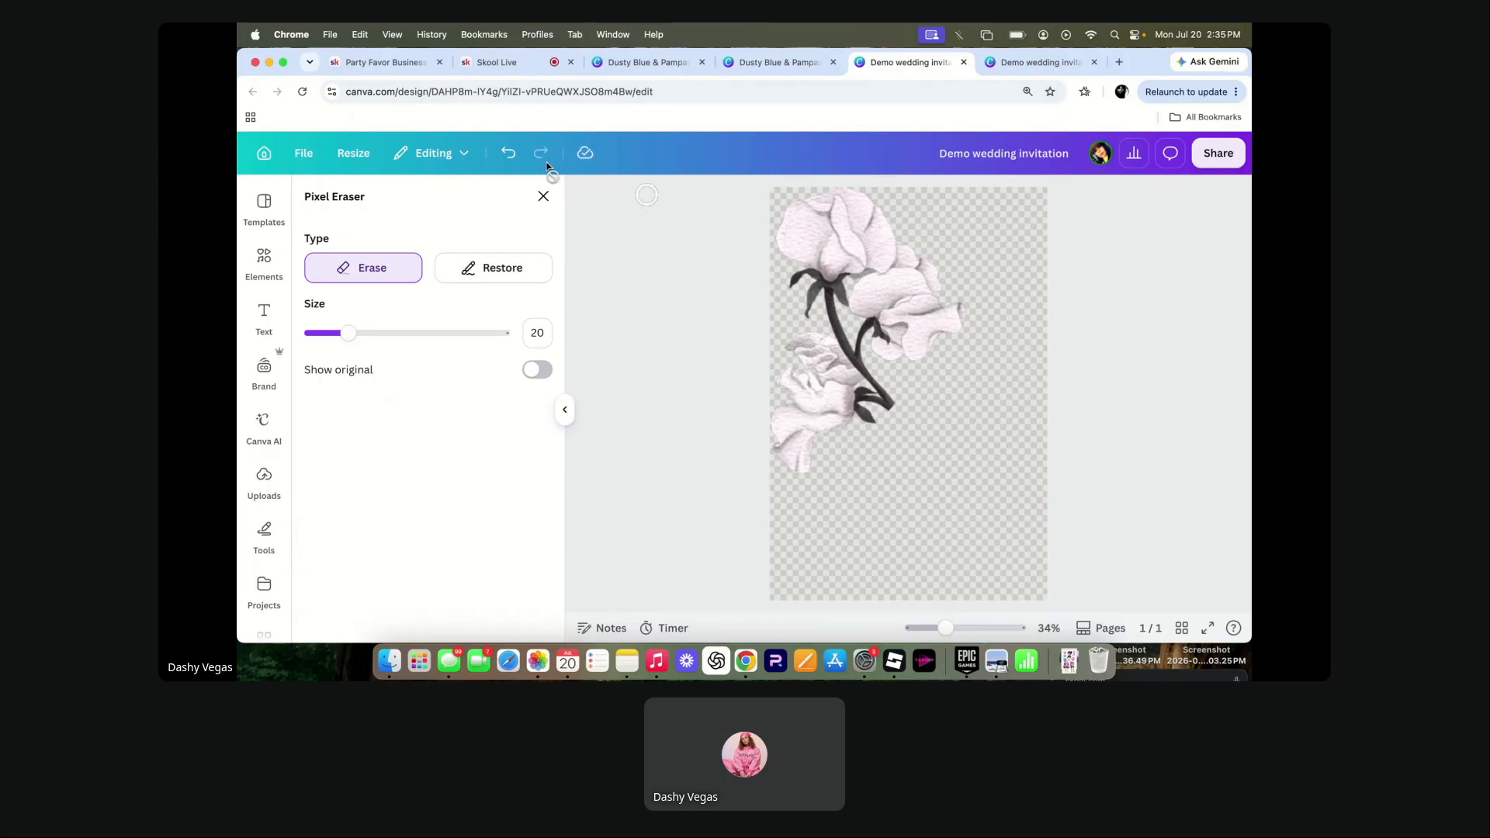
left_click(544, 196)
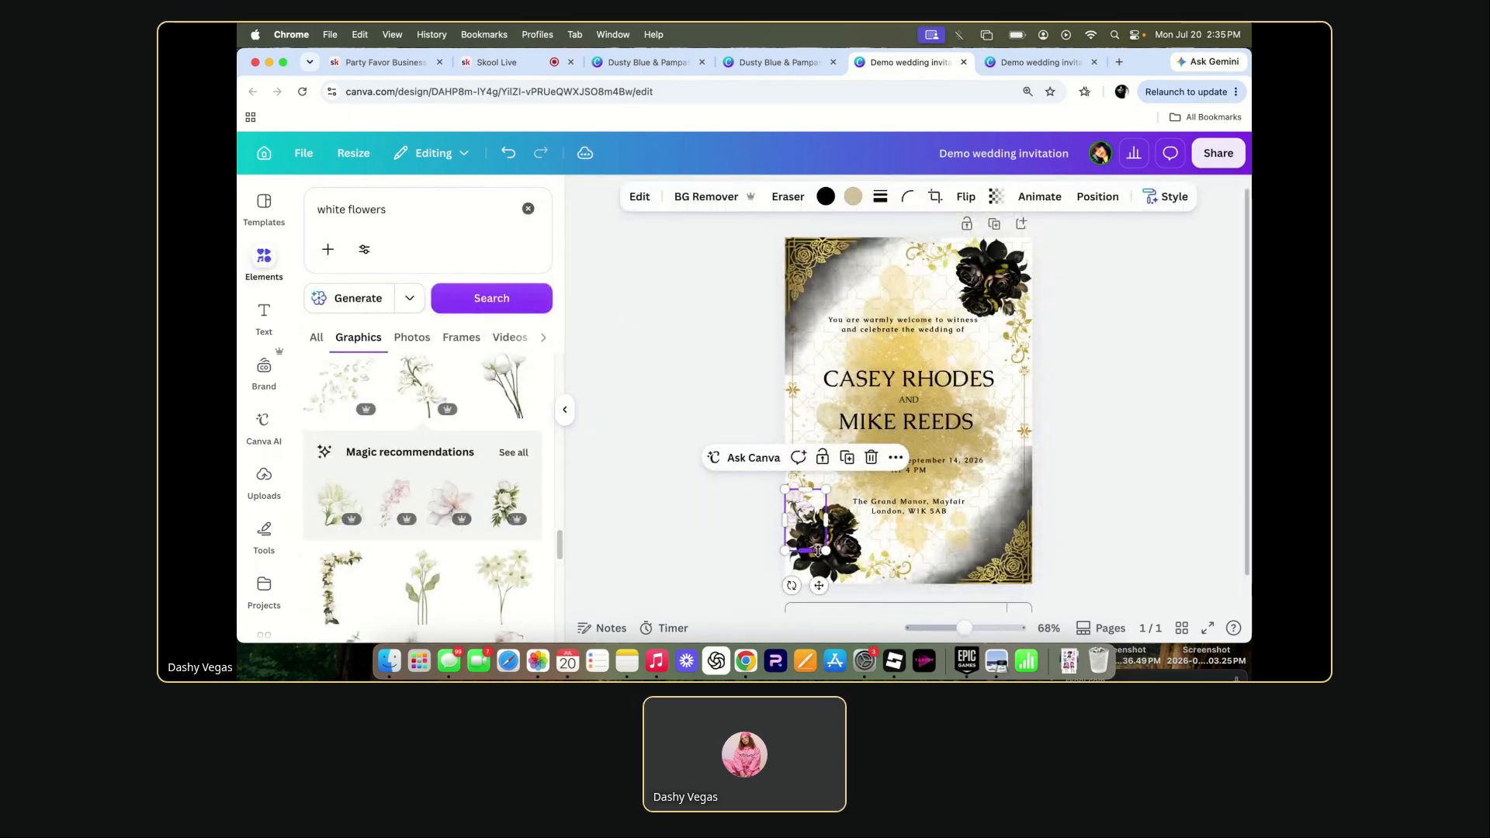
mouse_move(827, 551)
left_mouse_down()
mouse_move(816, 539)
mouse_move(826, 549)
left_mouse_up()
- Try duplicates of the trimmed blossom over the black roses and along the invitation's bottom edge, deleting each one
left_click(848, 458)
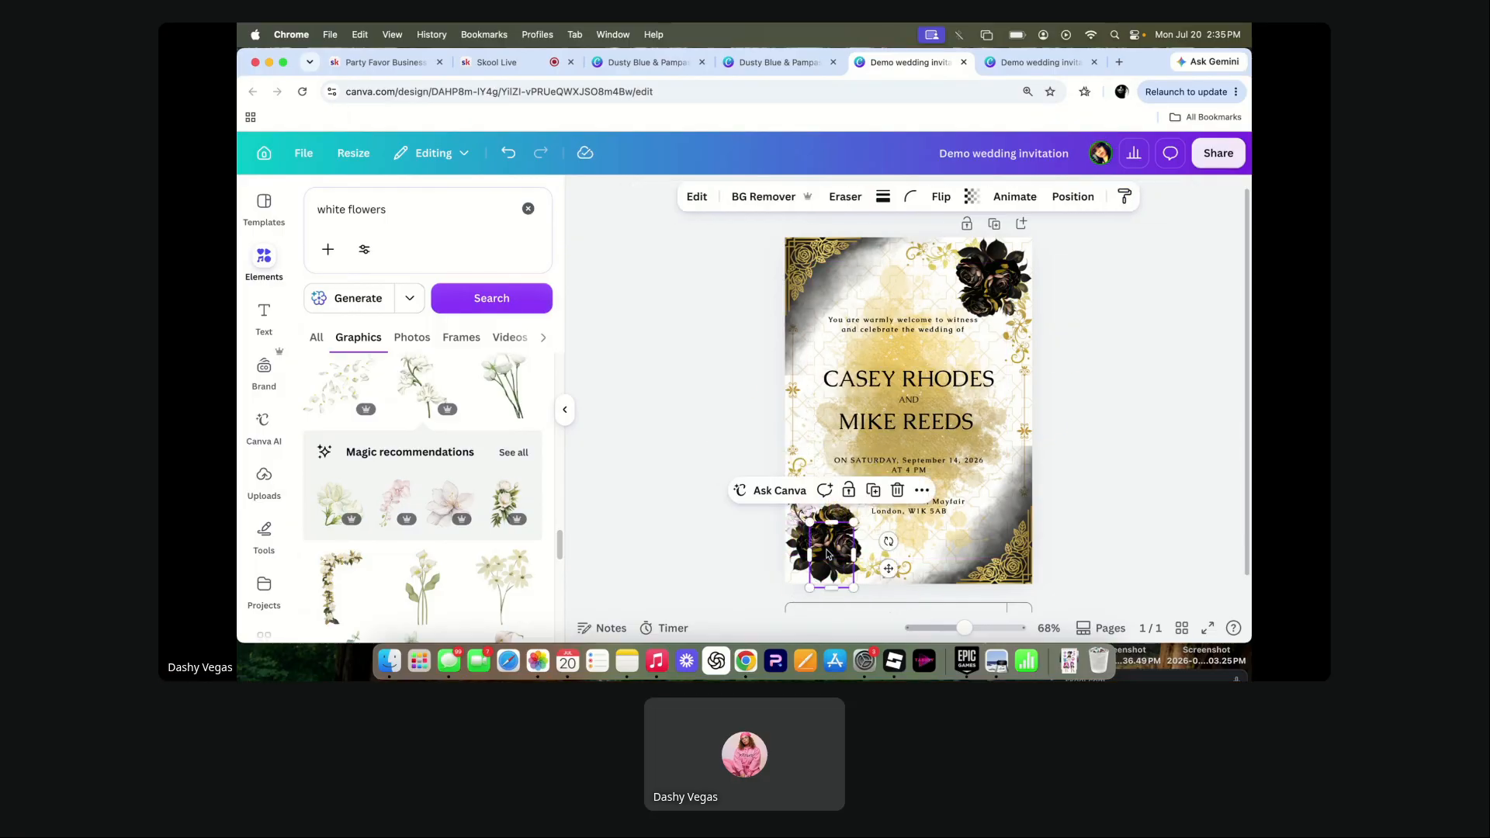
left_click(897, 491)
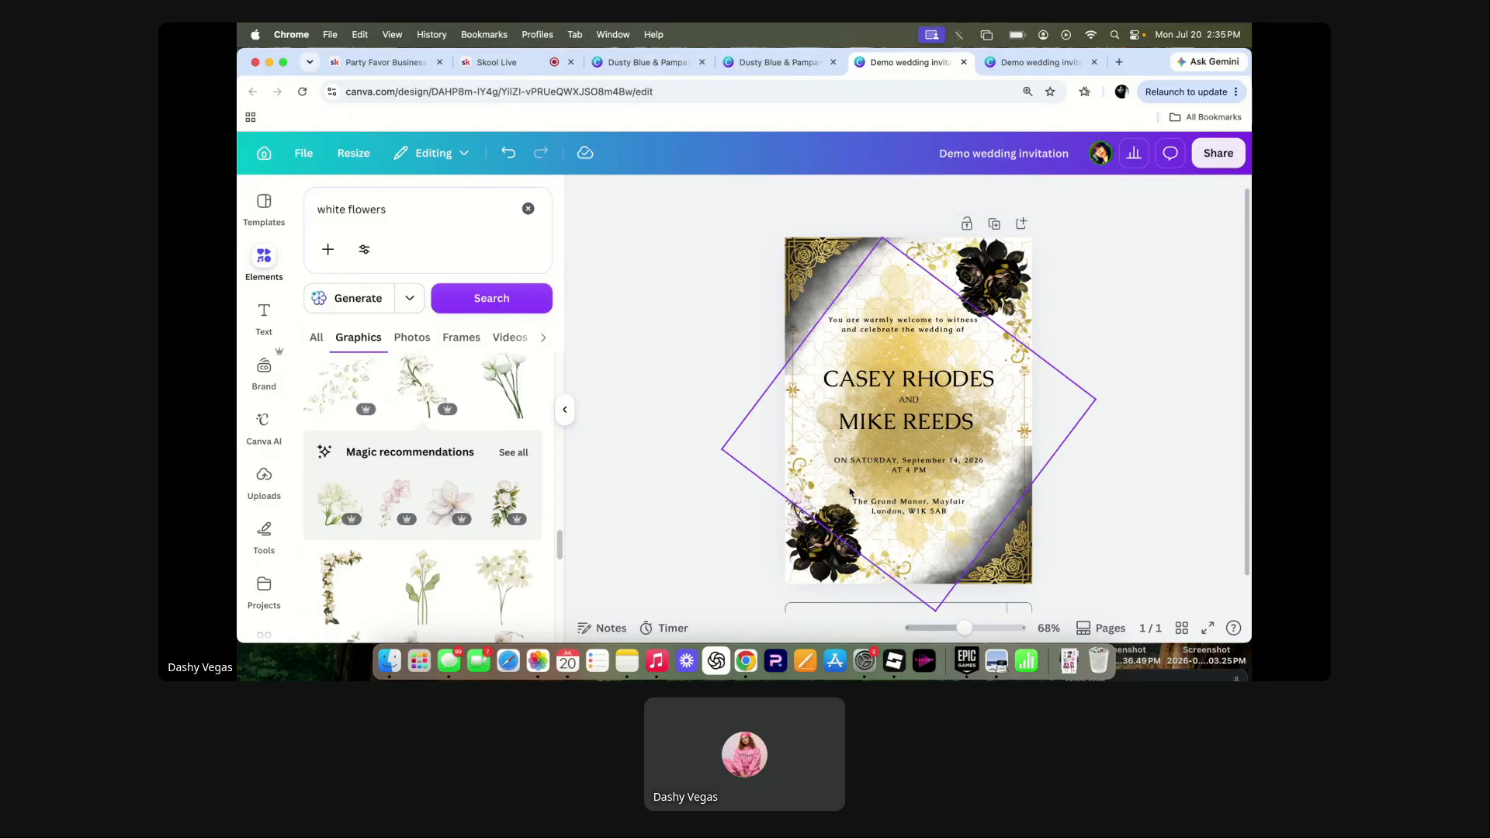
left_click(795, 511)
left_click(848, 458)
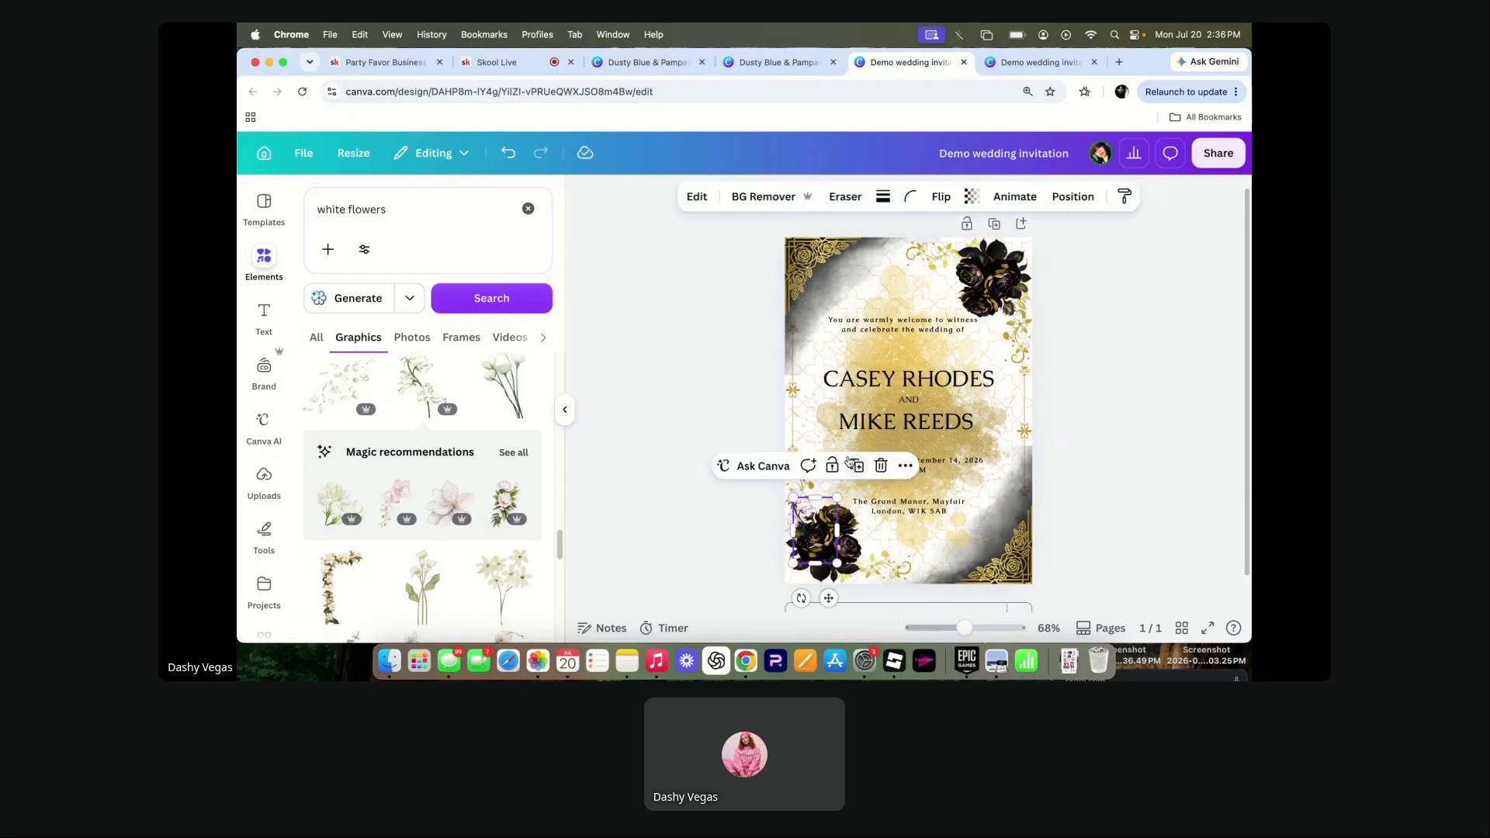
left_click_drag(815, 536, 890, 550)
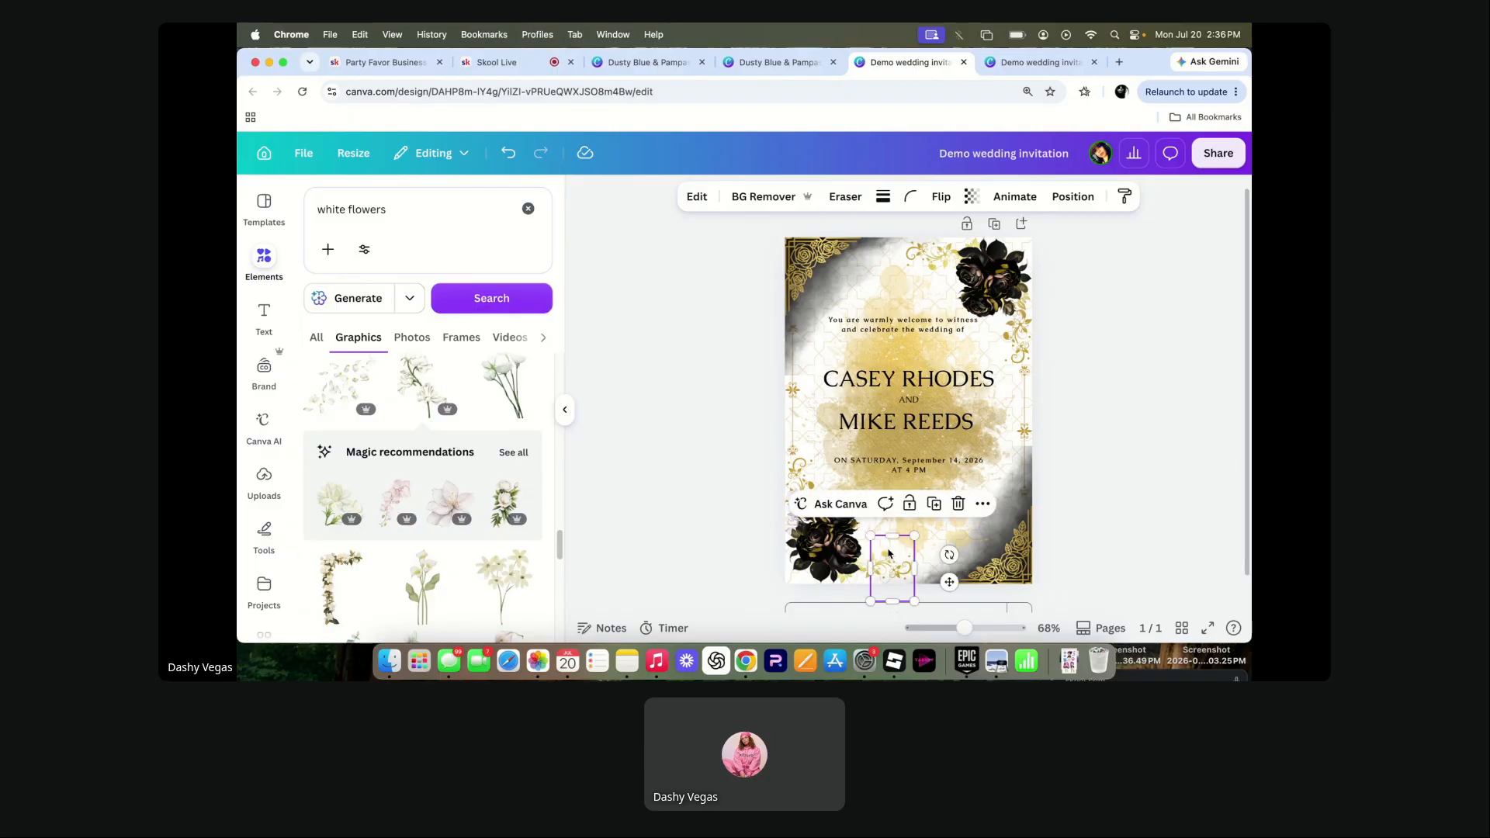
left_click(956, 505)
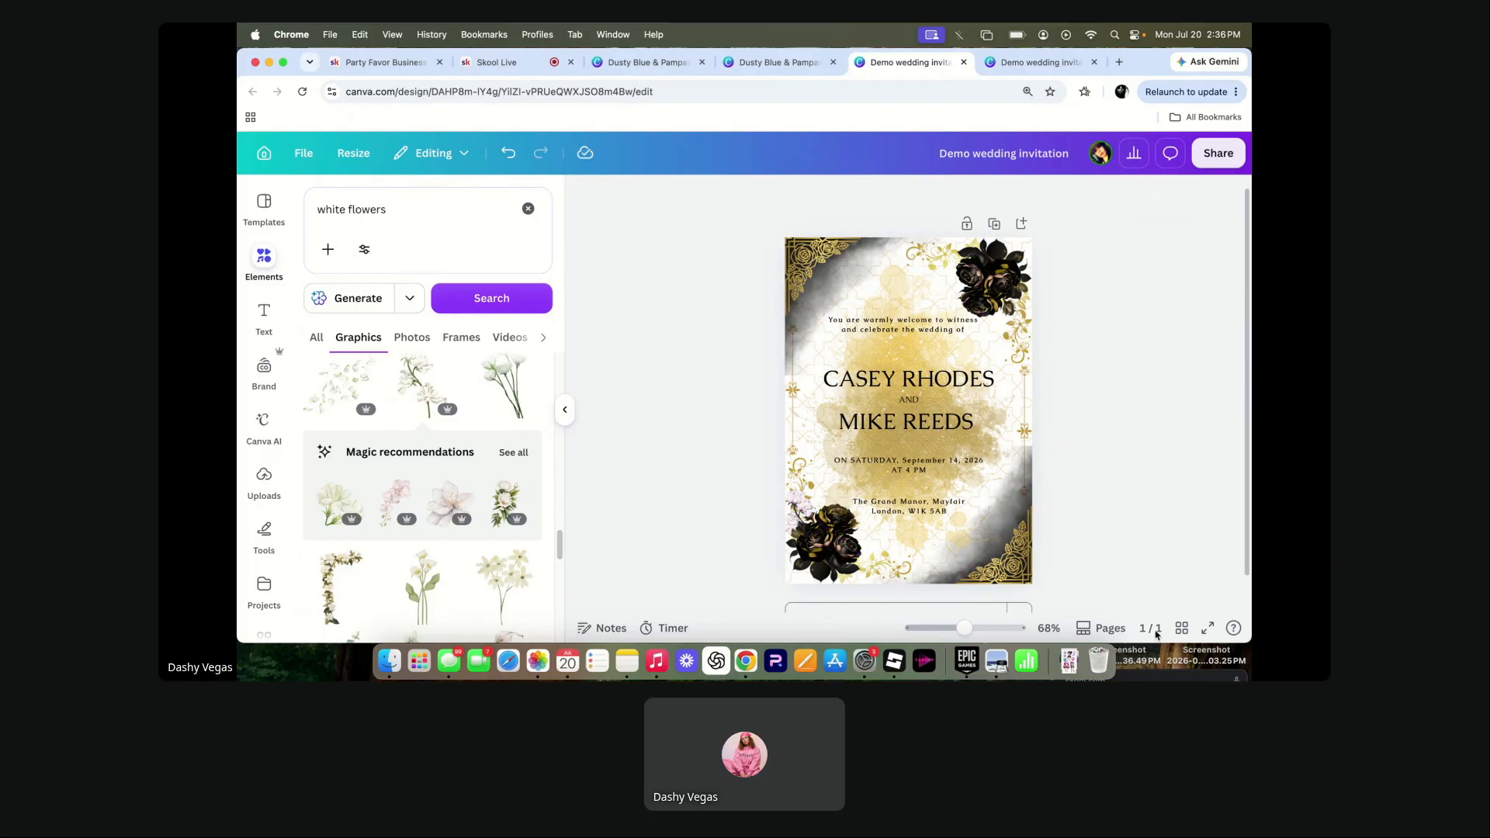
- Mute the microphone in the floating Skool call window and move that window clear of the invitation
left_click_drag(1162, 679, 1148, 402)
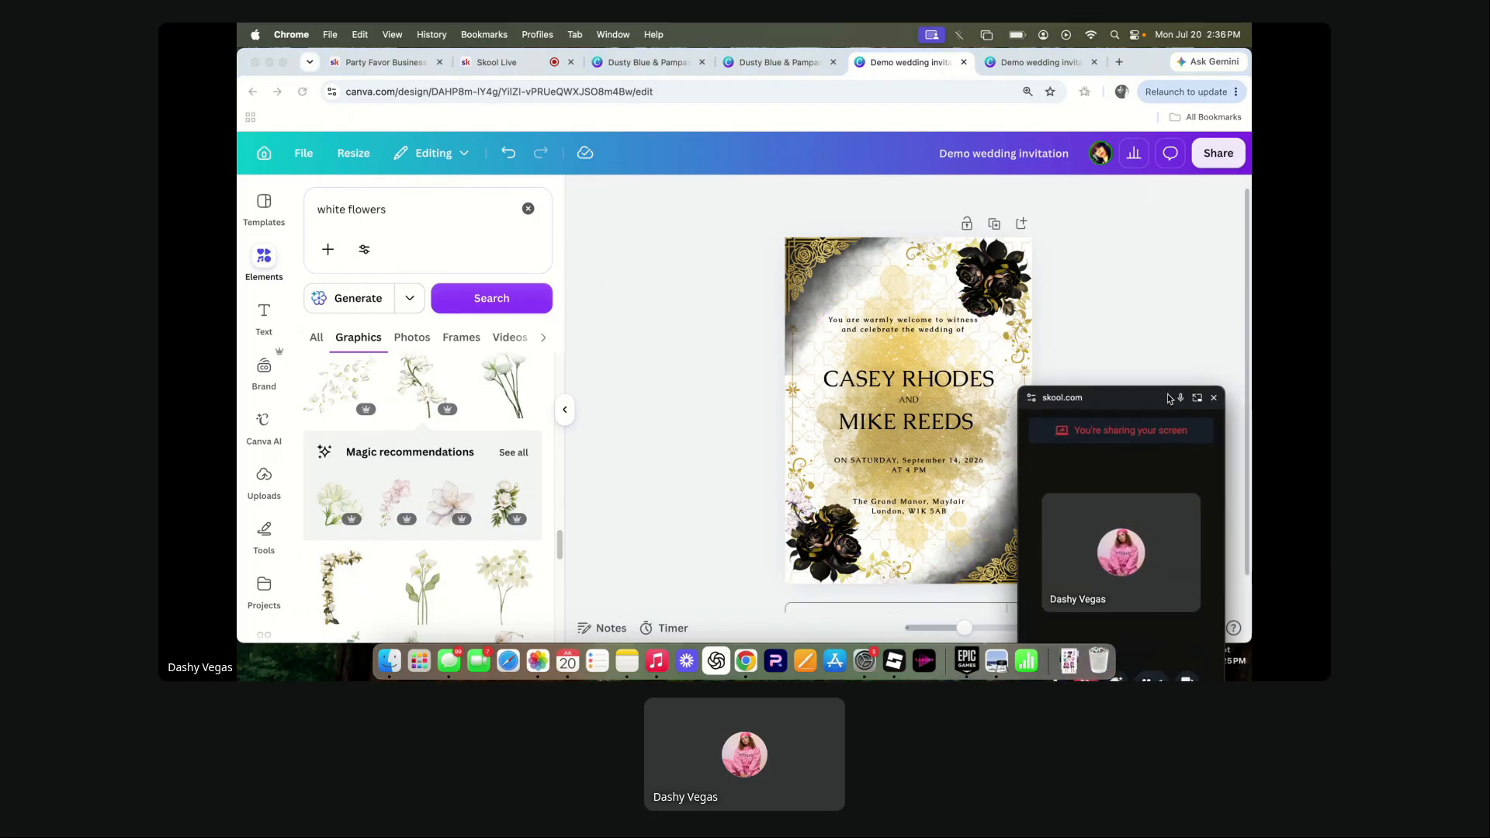
left_click(1181, 400)
left_click(1151, 336)
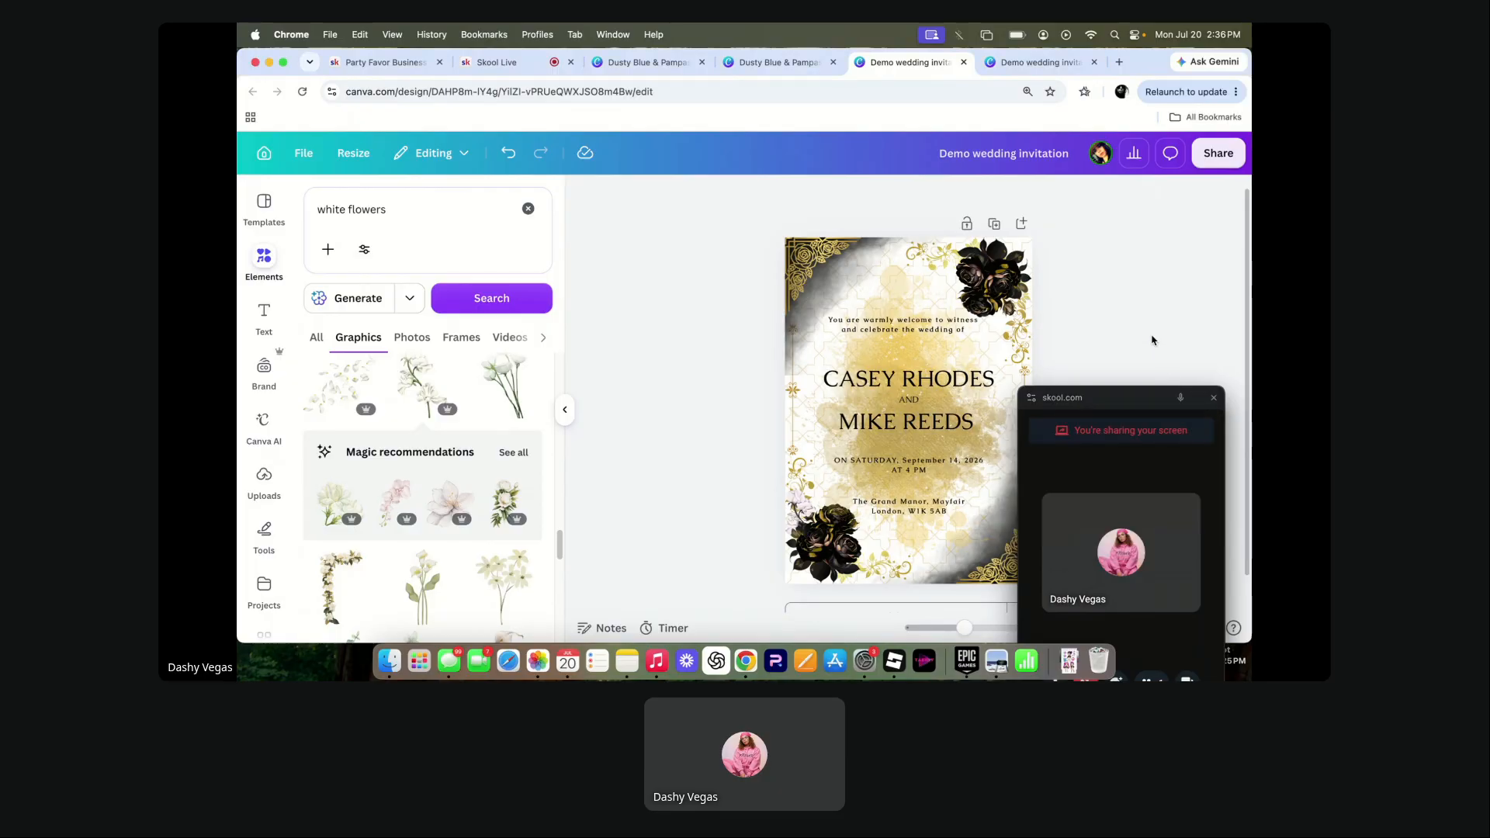
left_click_drag(1153, 398, 1171, 655)
left_click(1070, 581)
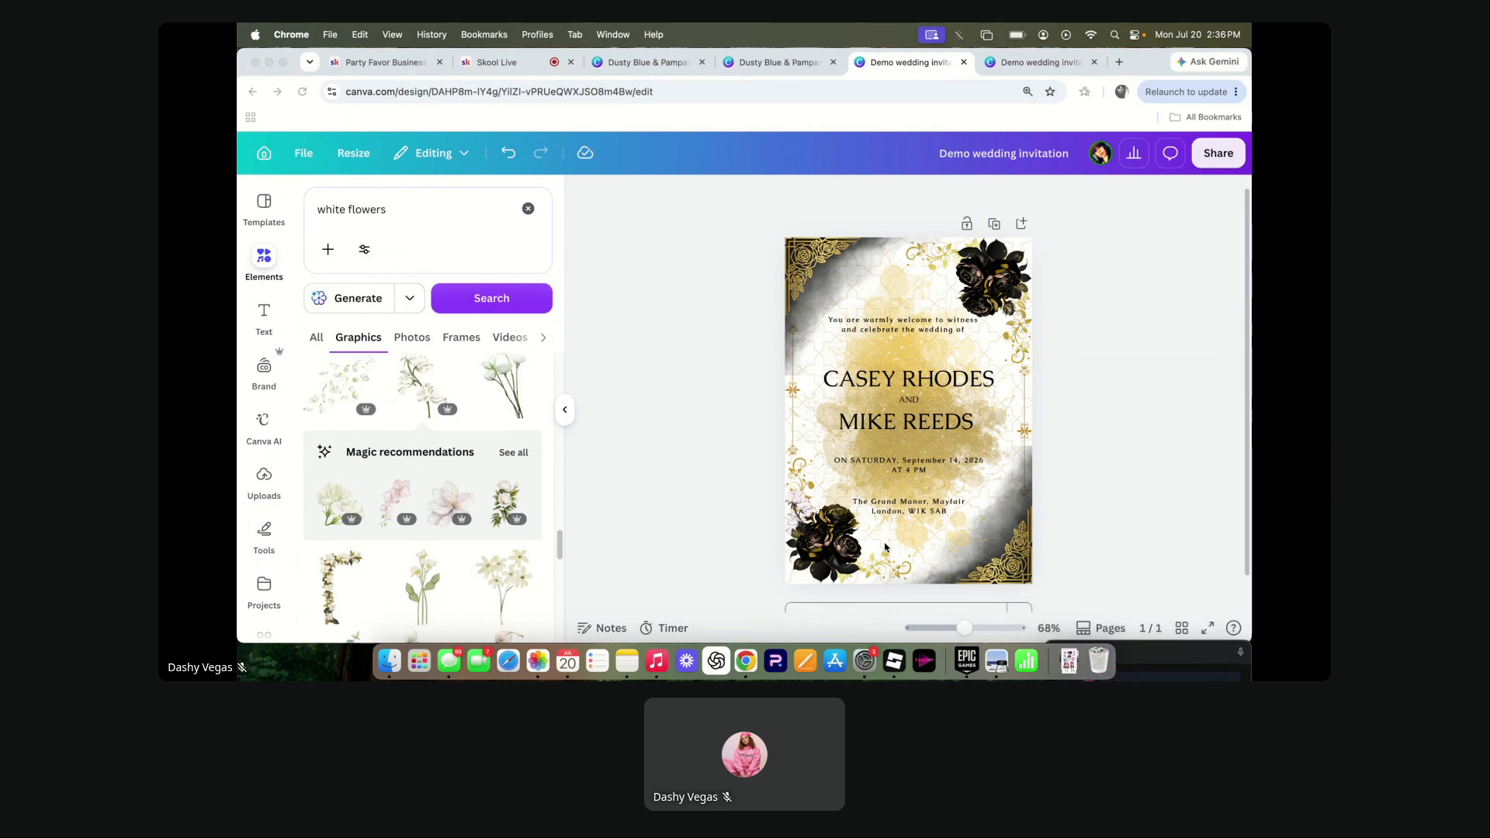
- Duplicate the trimmed white blossom beside the lower black roses and move the copy to the roses' lower right side
left_click(796, 507)
left_click(796, 505)
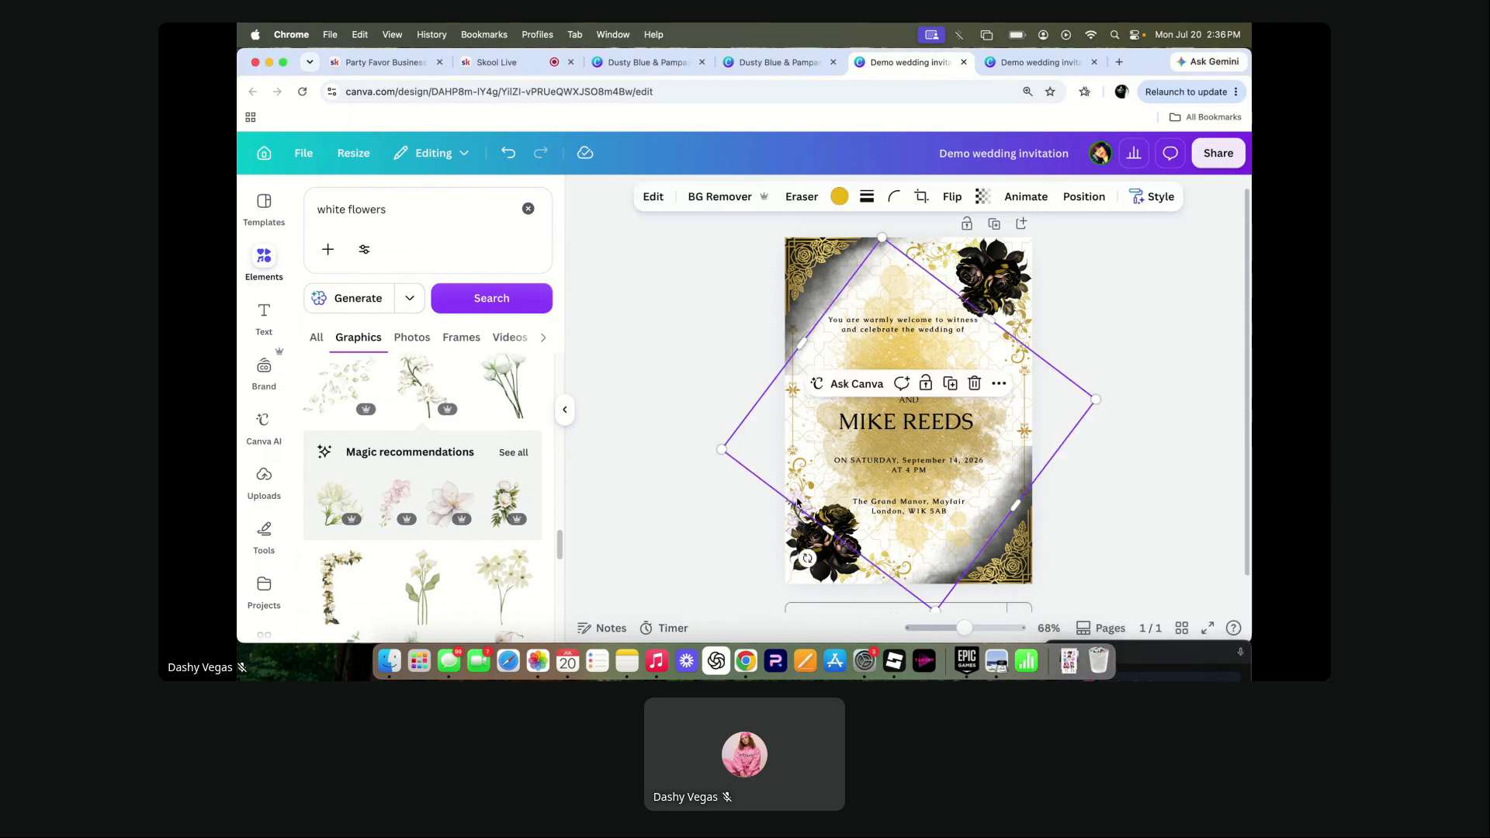
left_click(728, 549)
scroll(792, 480, "up", 5)
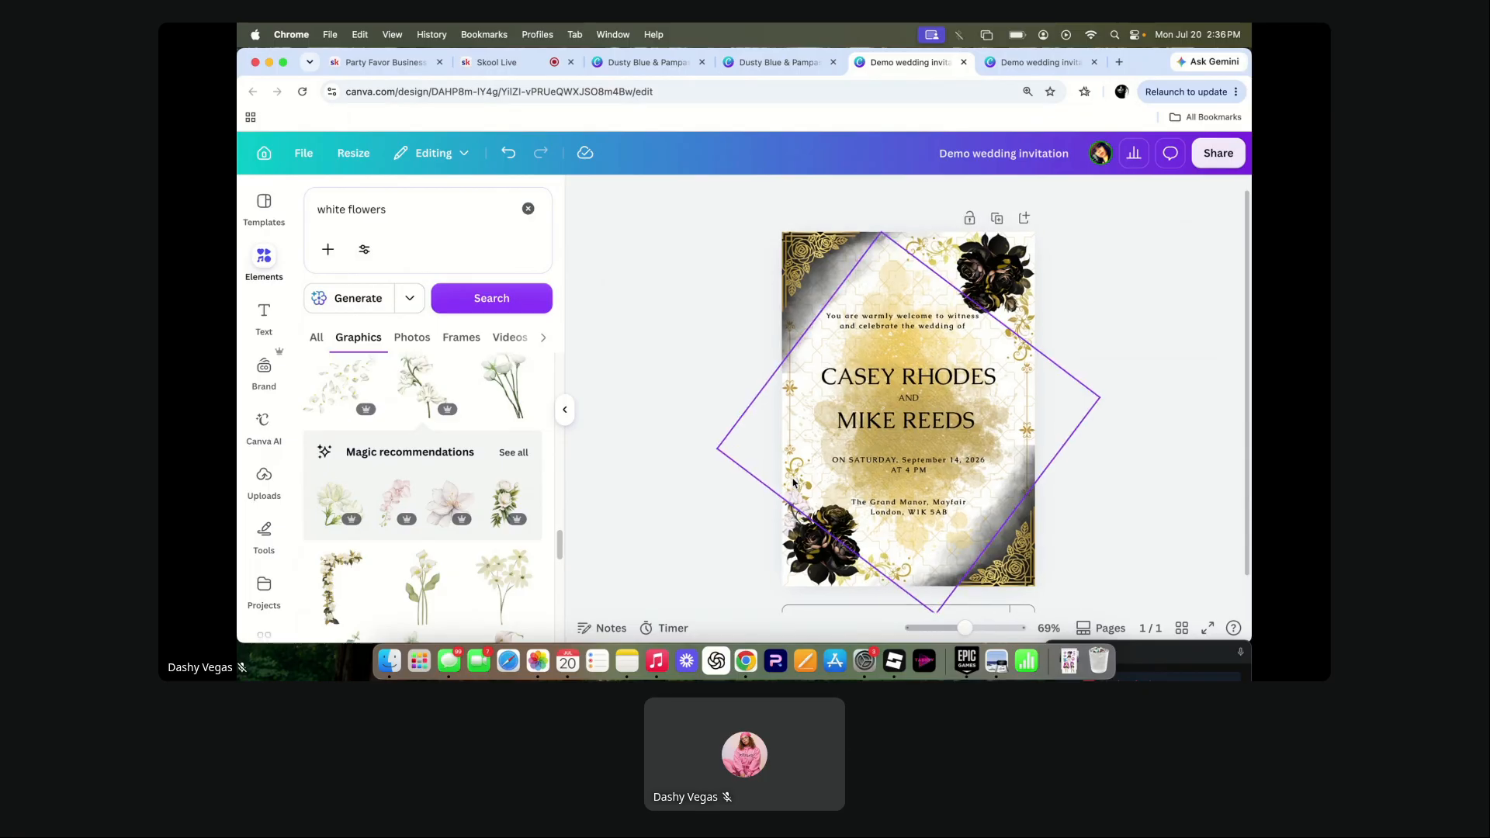
scroll(704, 535, "down", 3)
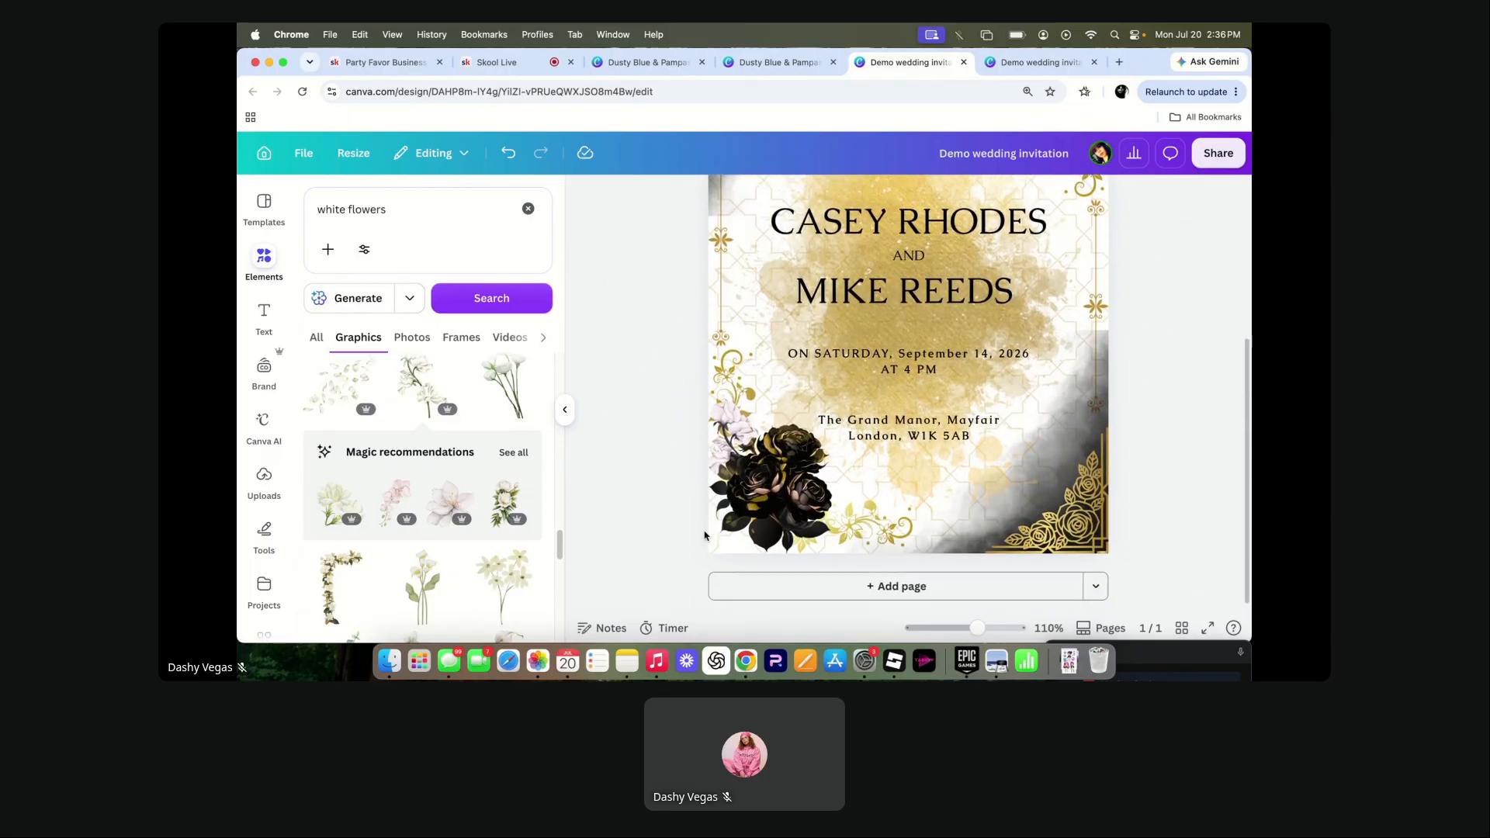
left_click(717, 450)
left_click(785, 370)
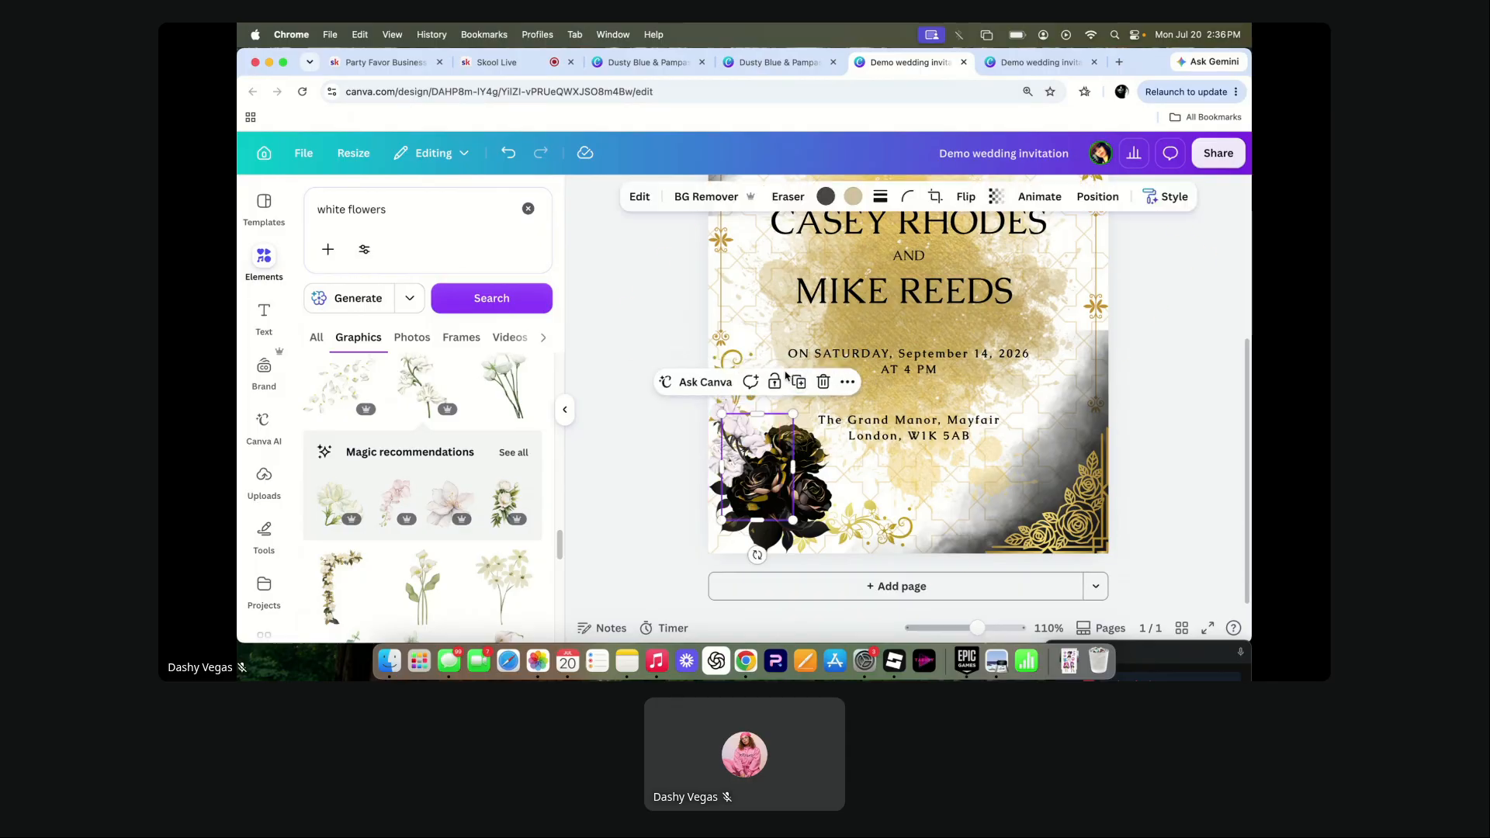
left_click_drag(741, 452, 840, 517)
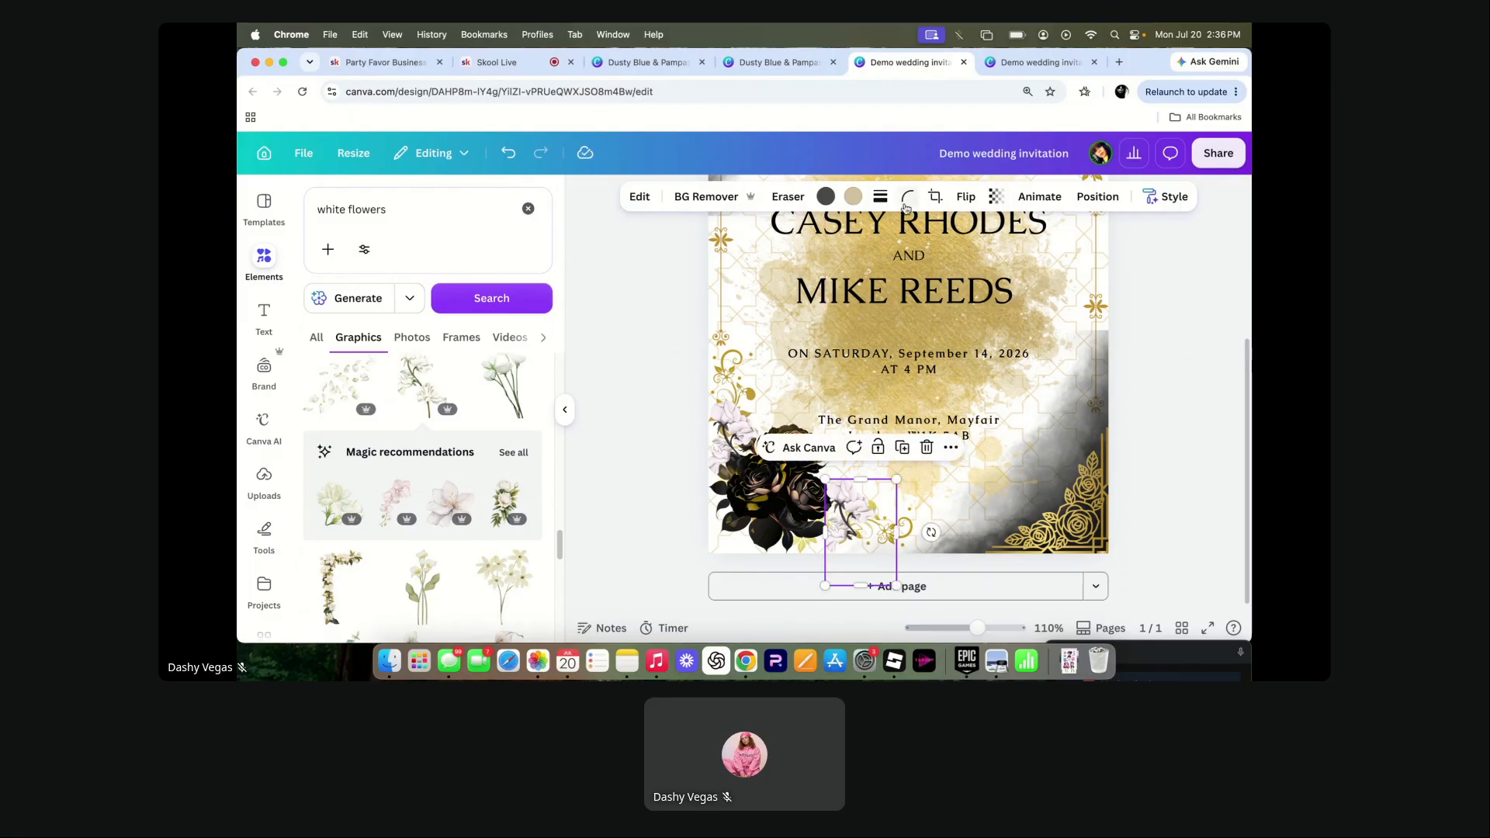
- Flip the copied blossom horizontally, then rotate and tuck it against the lower right side of the bottom roses
left_click(966, 196)
left_click(959, 233)
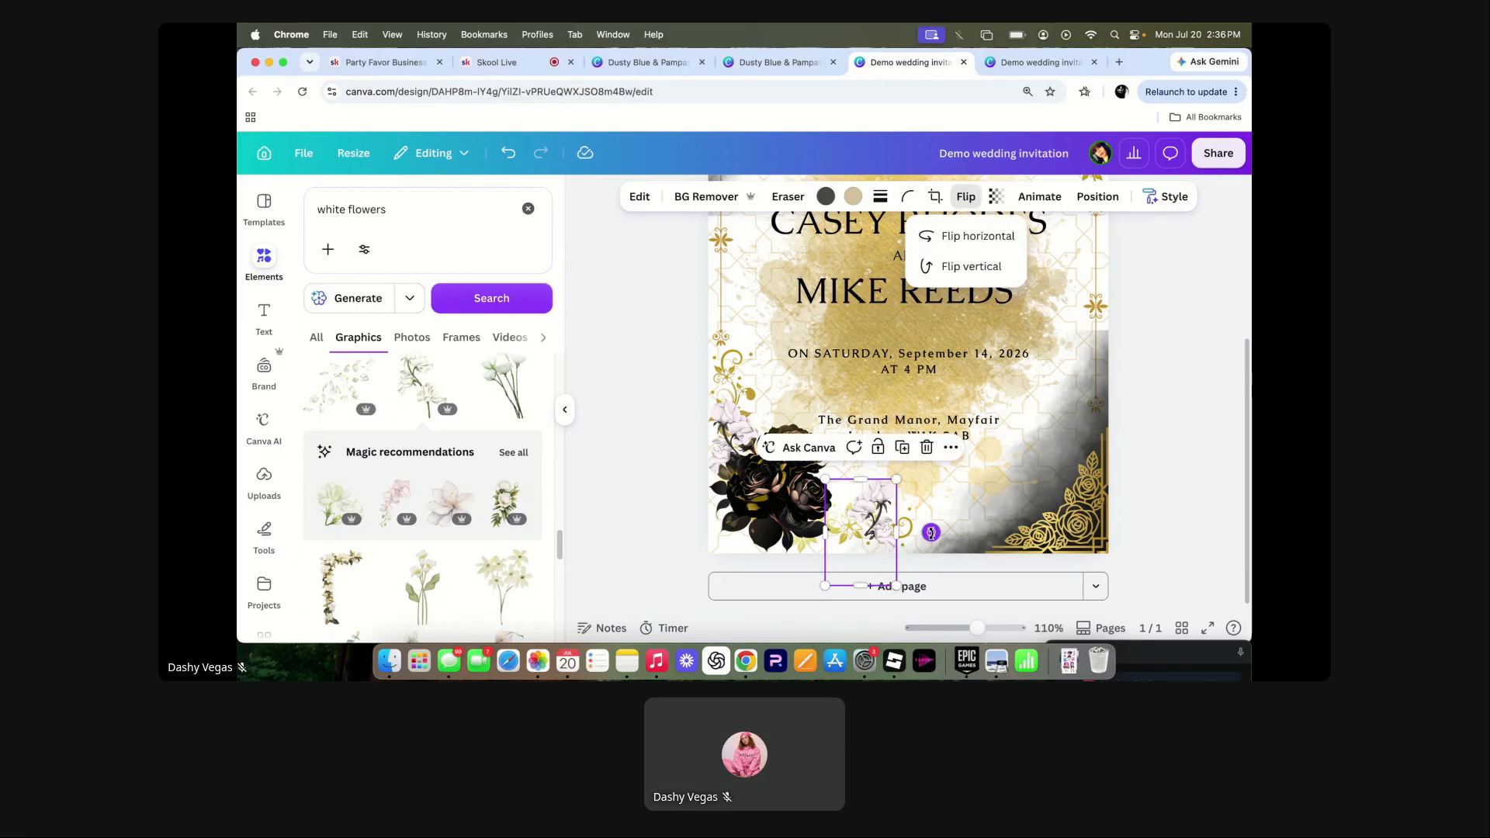
left_click_drag(931, 532, 807, 541)
left_click(648, 517)
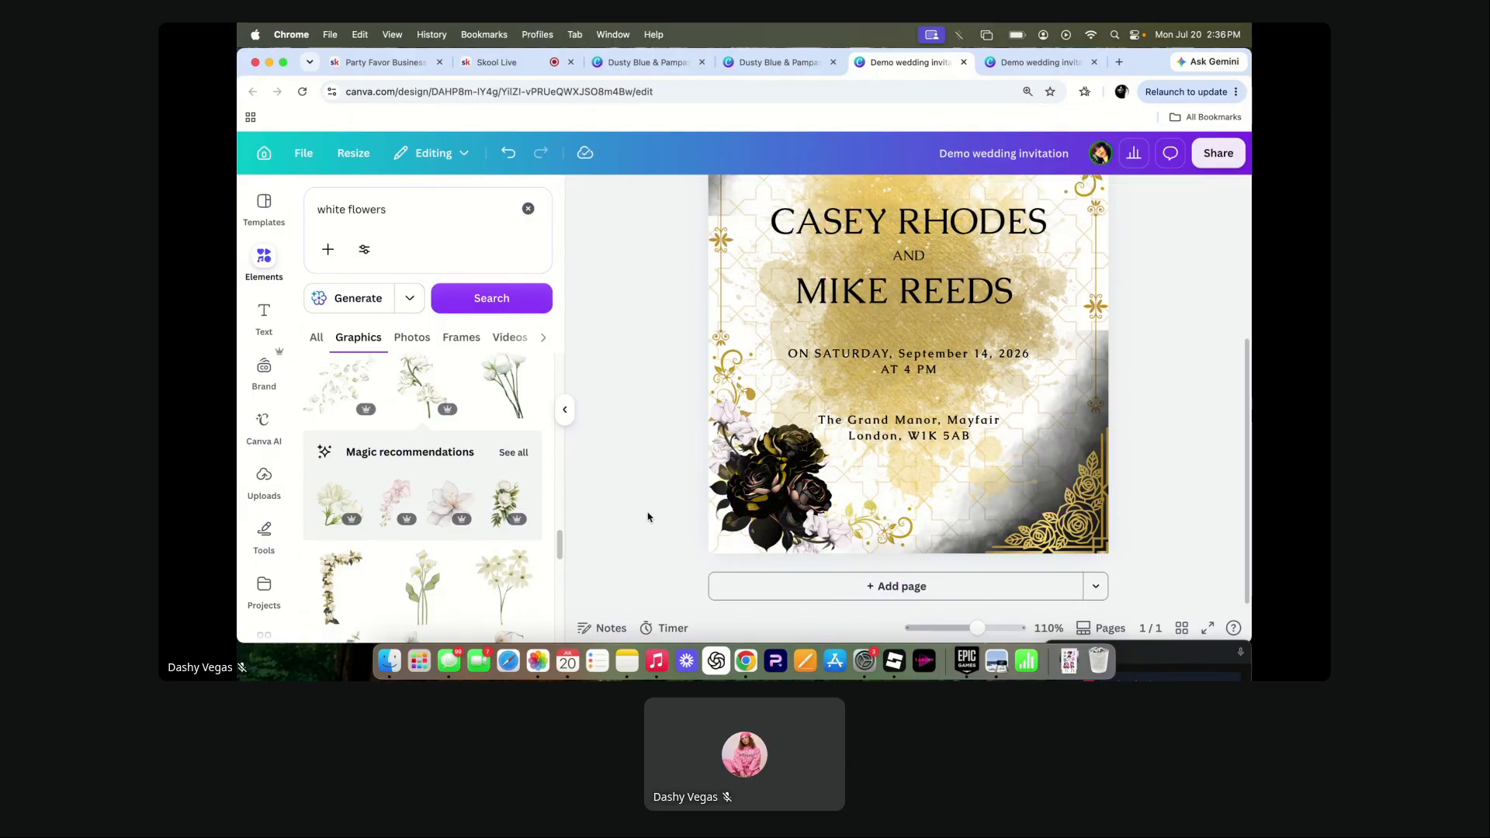
- Duplicate the blossom at the left edge of the lower roses and move the copy beside the upper black roses
scroll(646, 514, "up", 2)
scroll(644, 512, "up", 5)
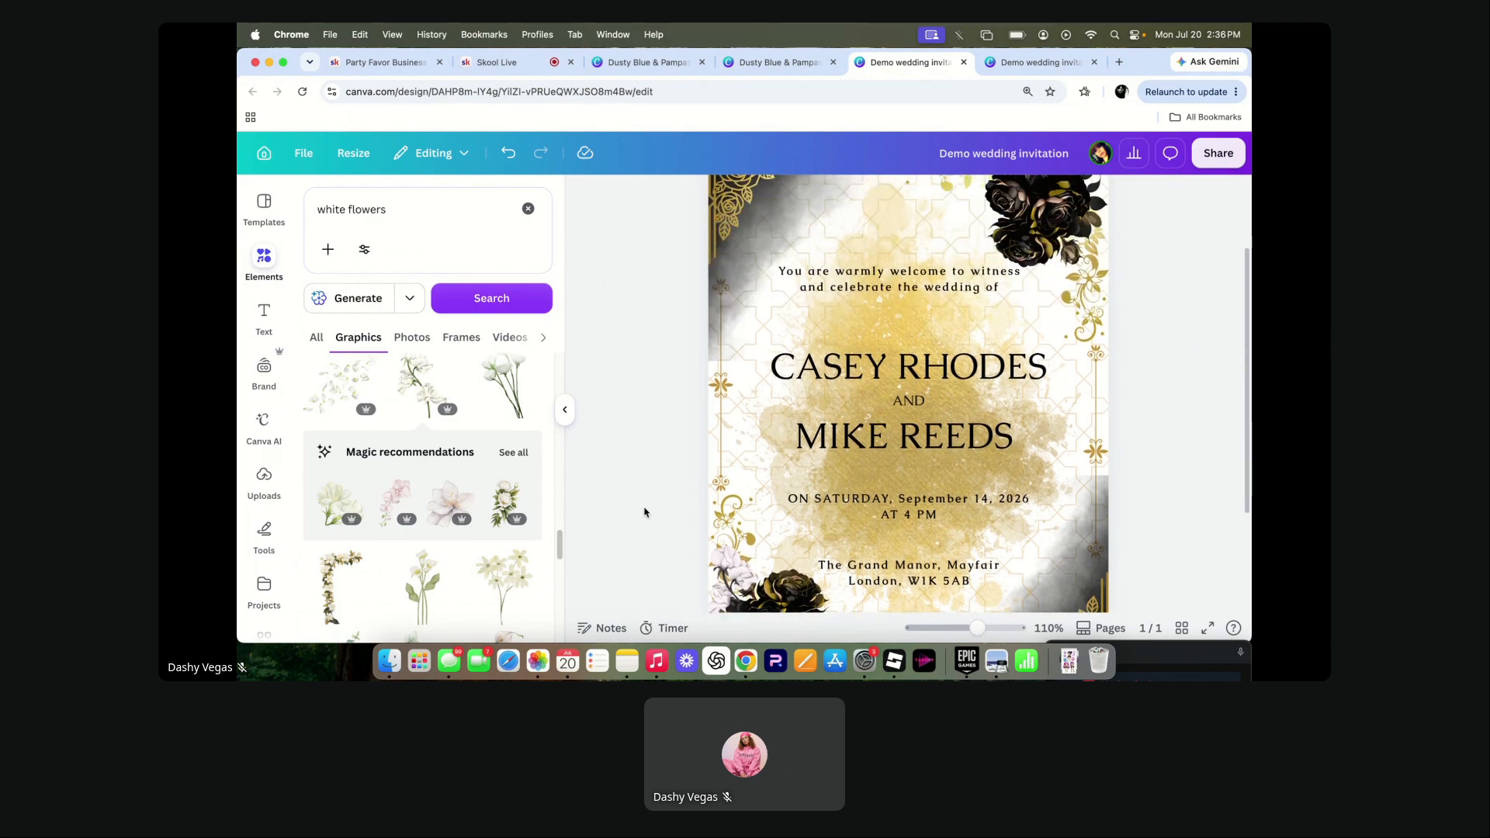
scroll(644, 513, "down", 5)
left_click(707, 477)
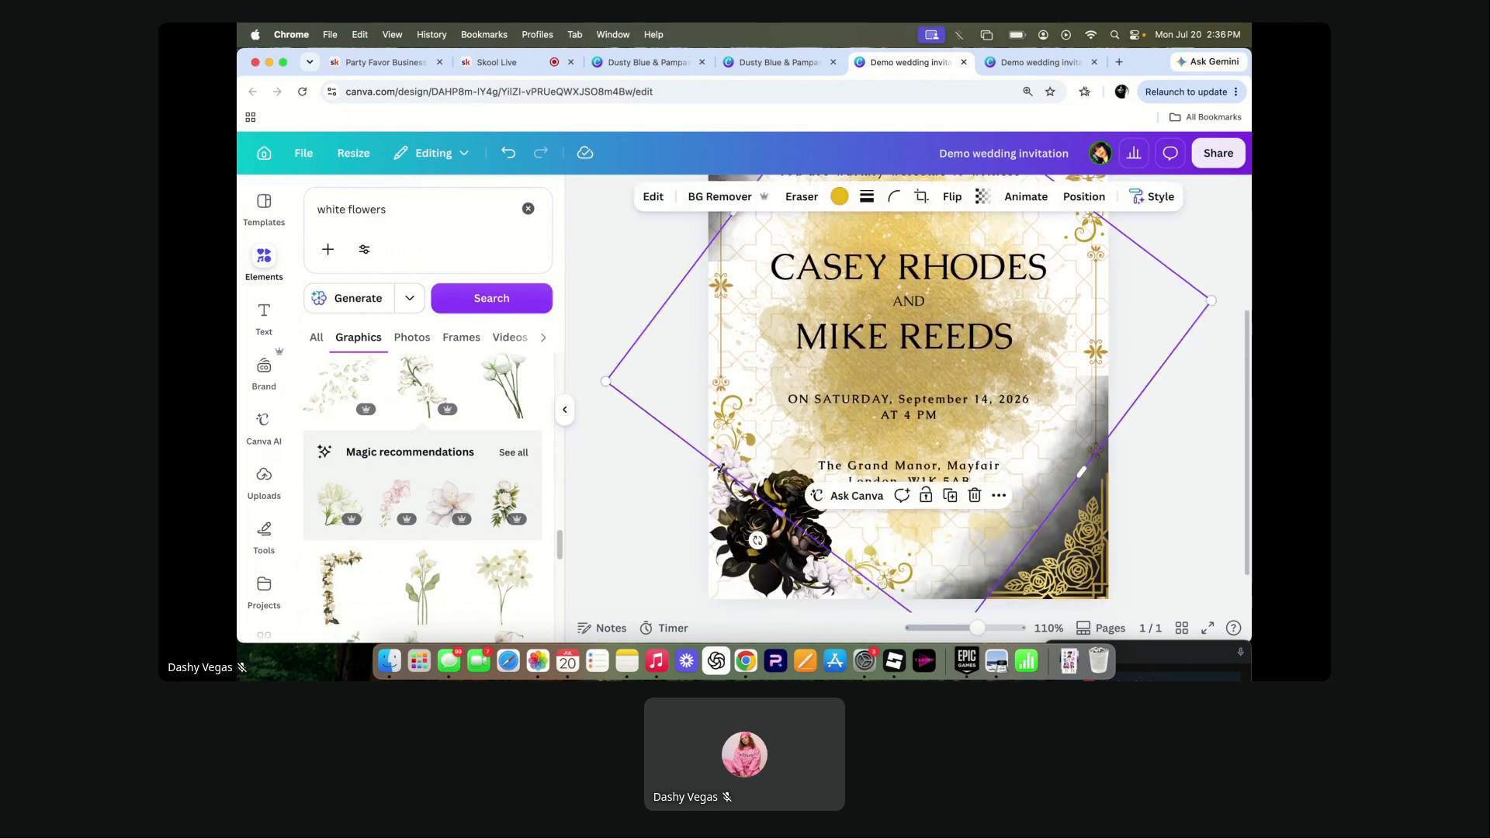
left_click(720, 469)
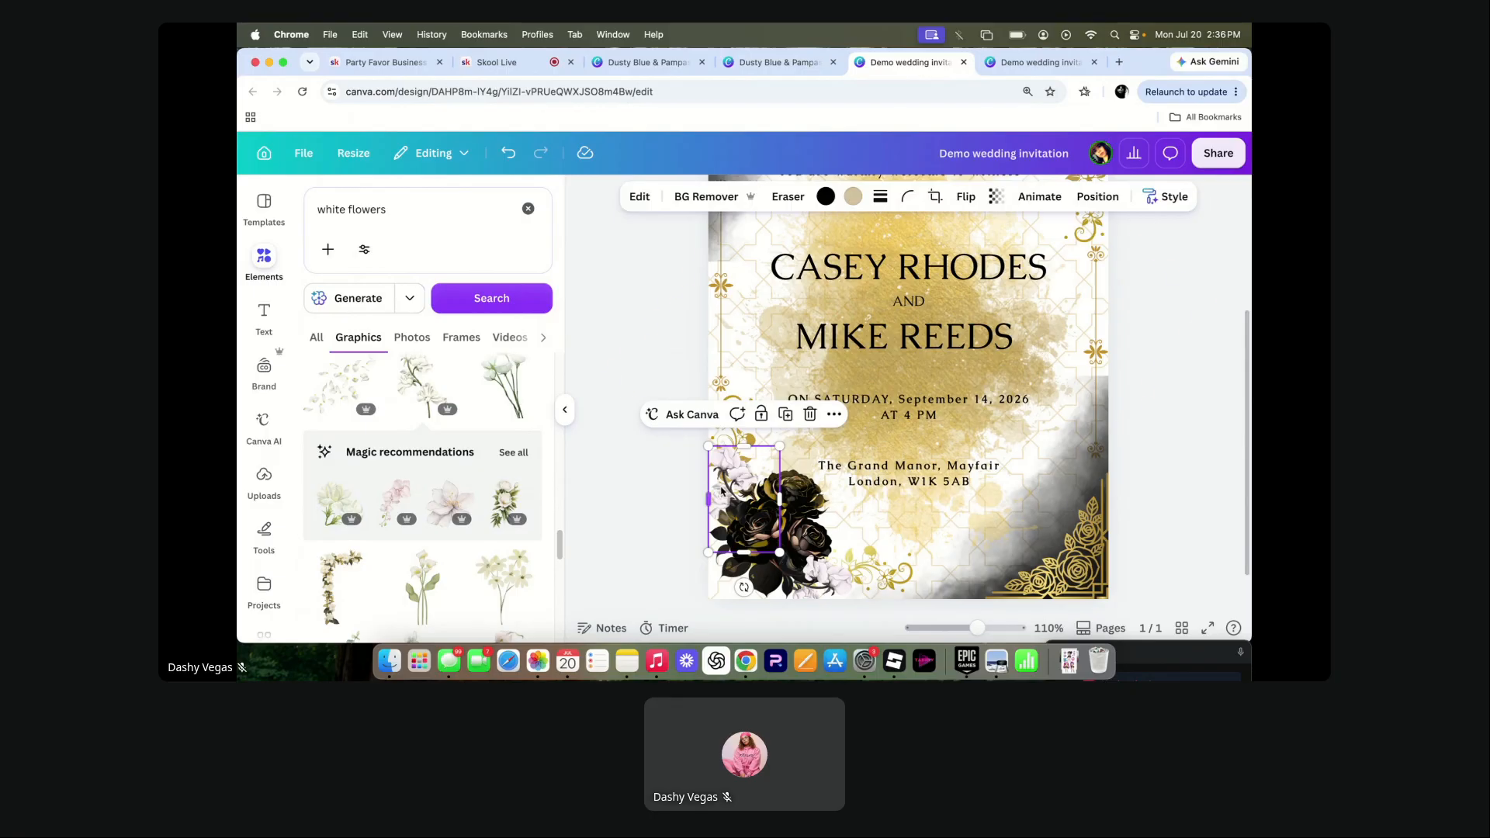
left_click(789, 414)
left_click_drag(738, 522, 986, 336)
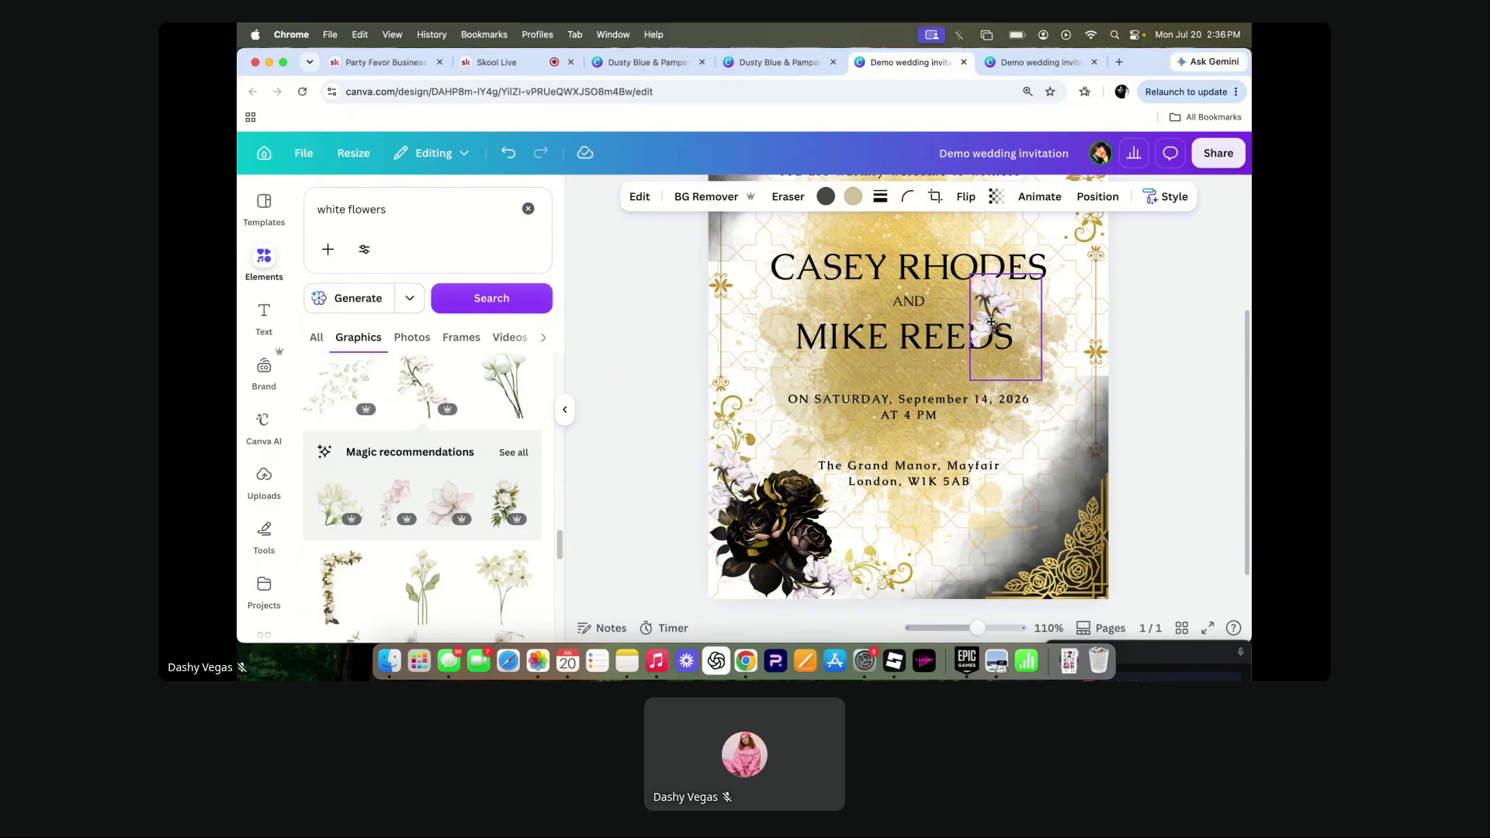
scroll(986, 335, "down", 1)
scroll(987, 335, "down", 2)
scroll(999, 477, "up", 3)
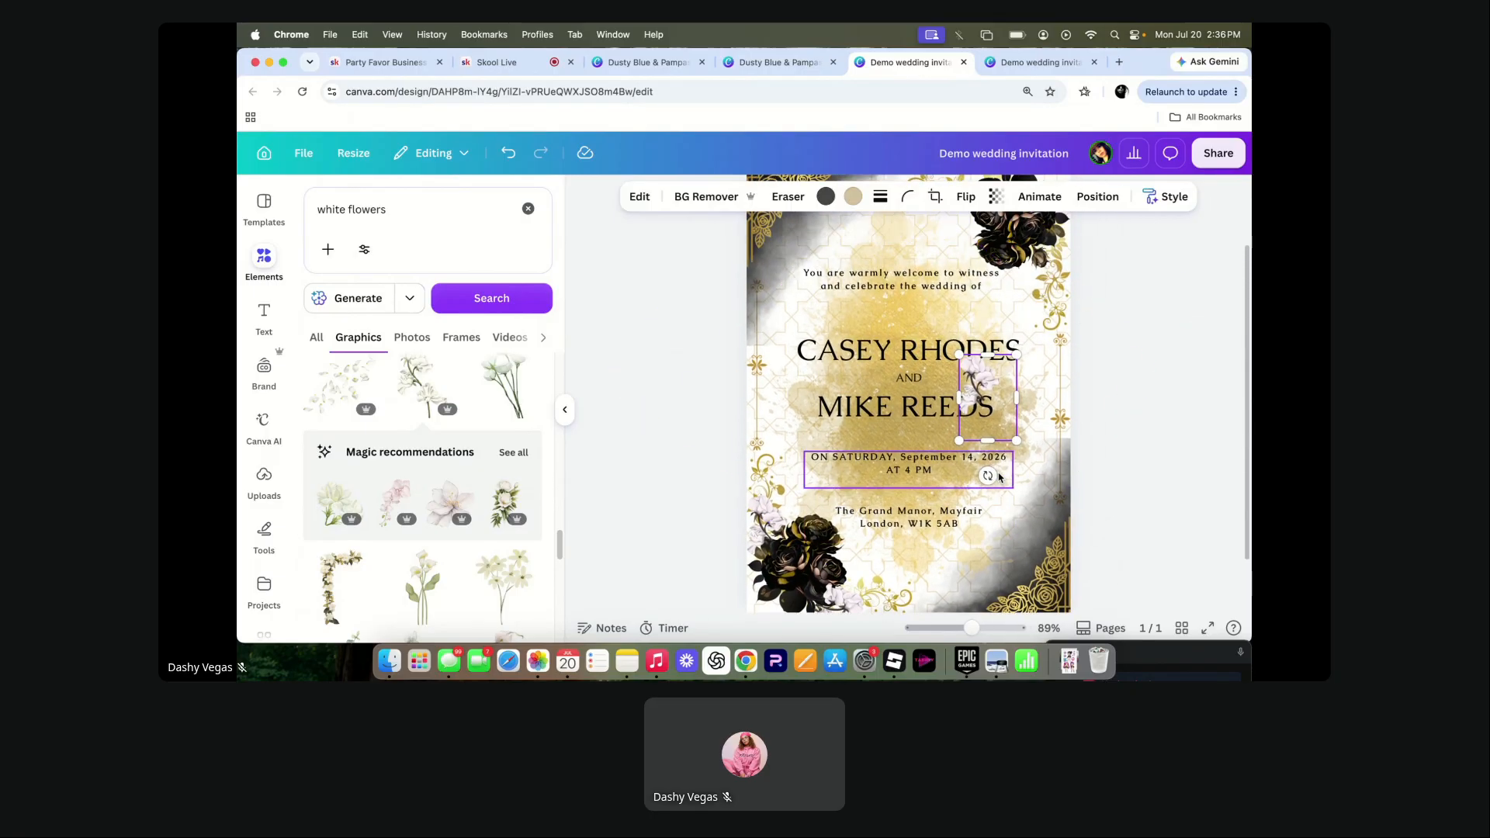
left_click_drag(995, 482, 991, 297)
- Flip the copied blossom vertically and rotate it to sit along the upper left side of the top roses
left_click(965, 196)
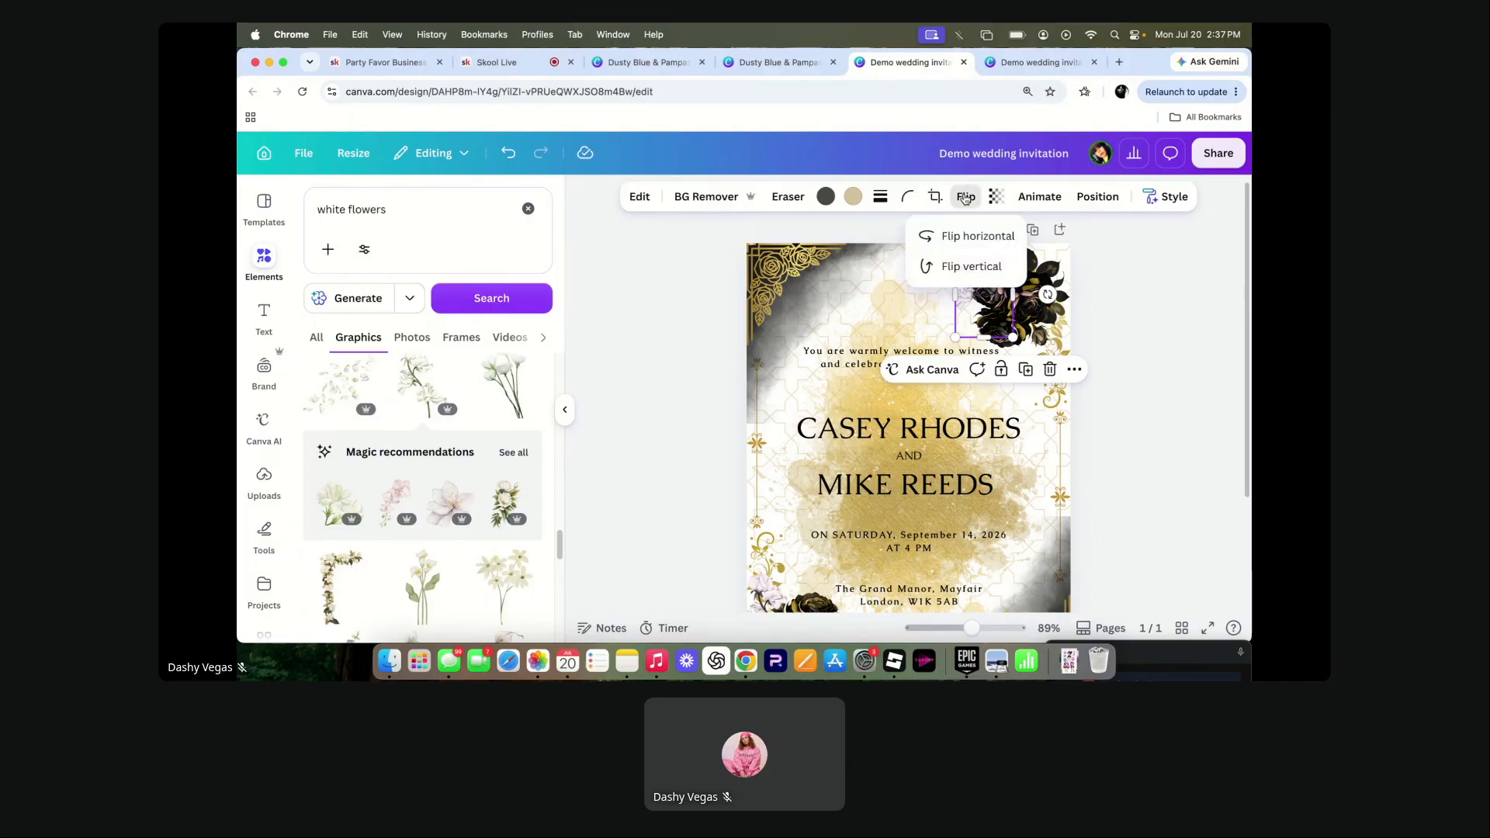
left_click(954, 266)
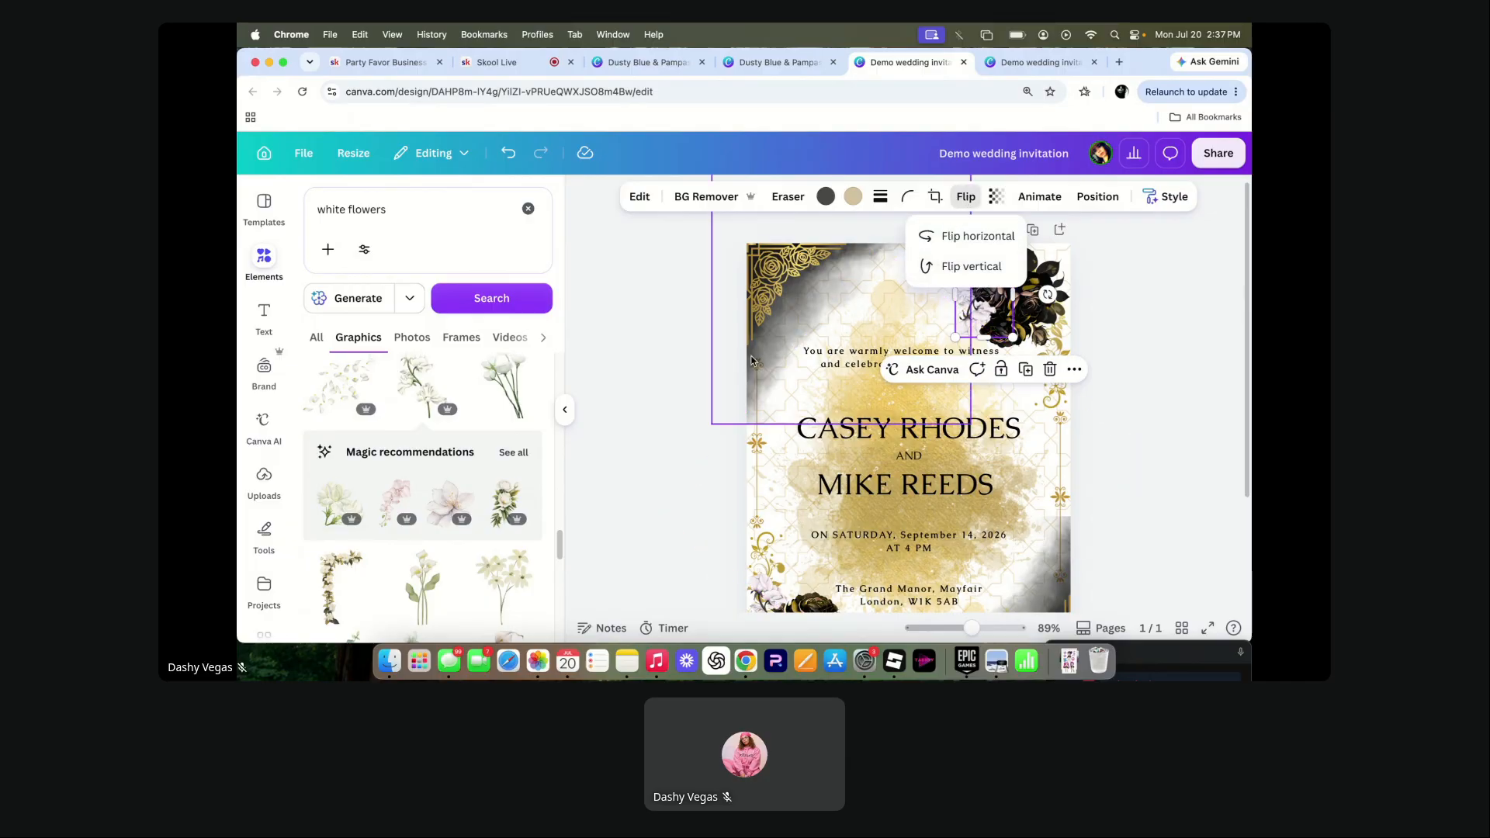
left_click_drag(976, 321, 989, 366)
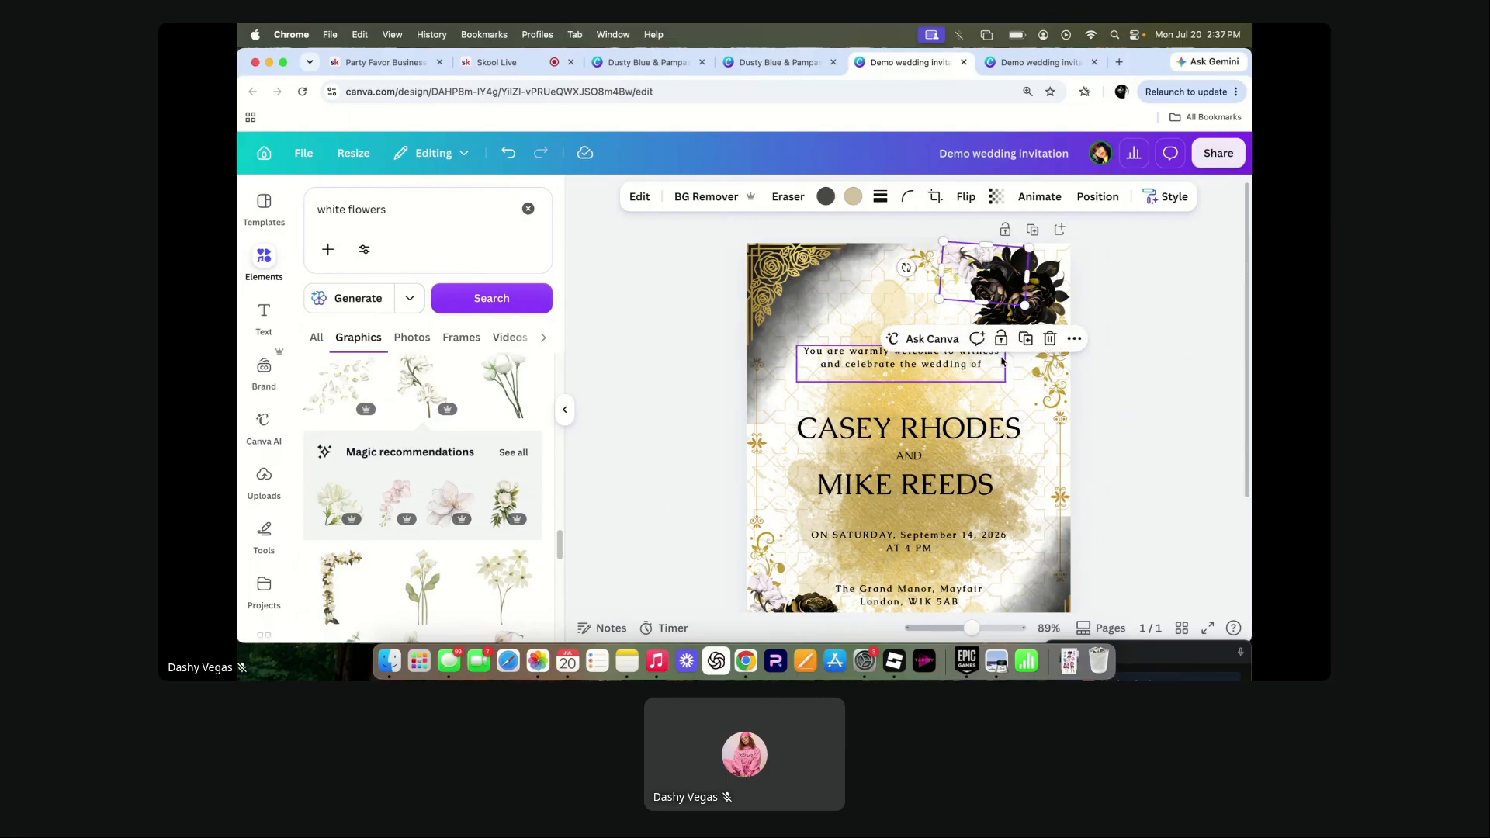
- Flip a blossom horizontally at the top roses, rotate it downward and tuck it beneath them along the invitation's right edge
left_click_drag(981, 279, 1021, 317)
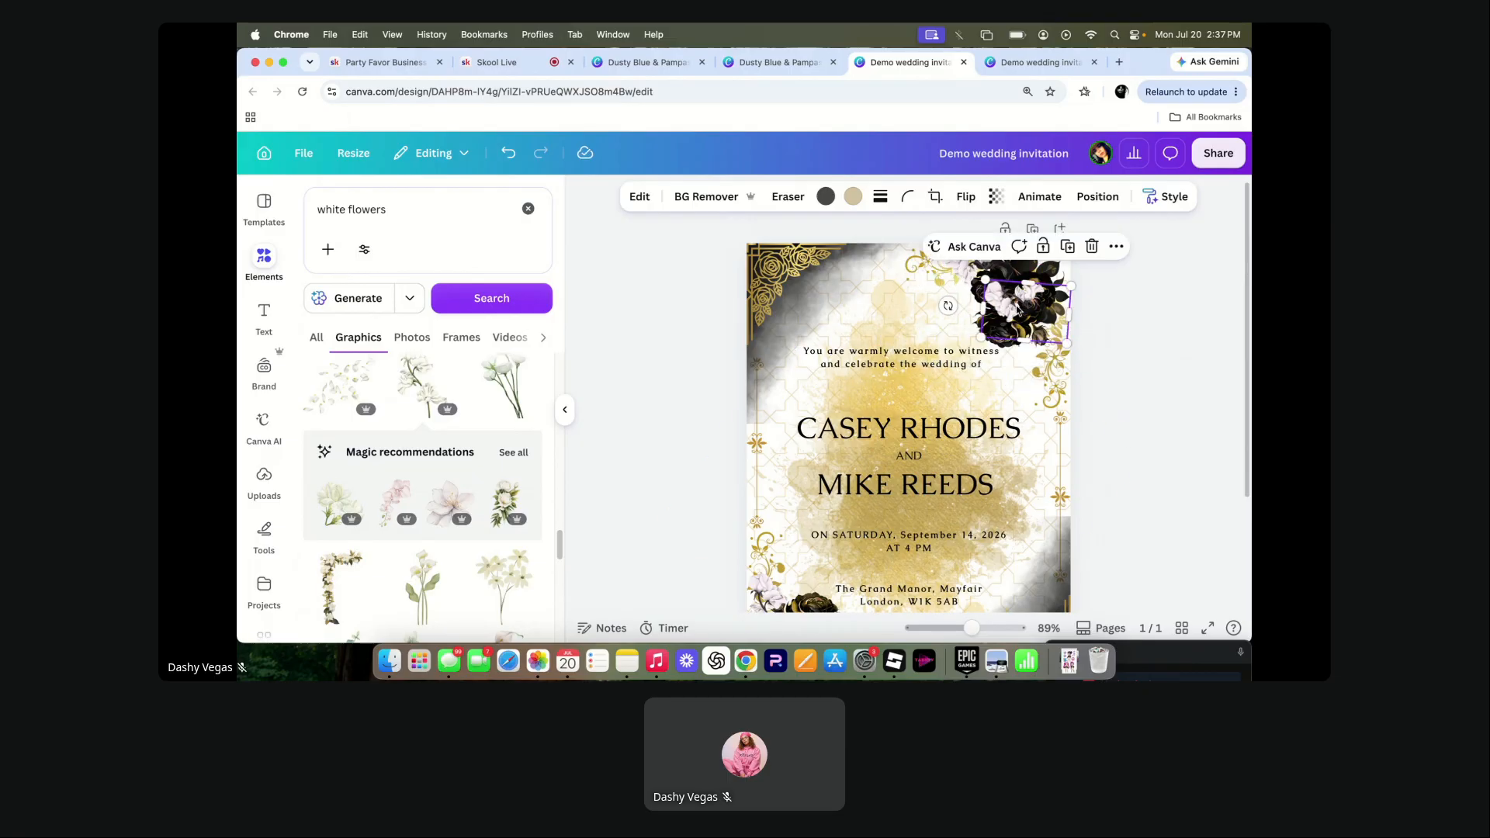
left_click(962, 194)
left_click(944, 238)
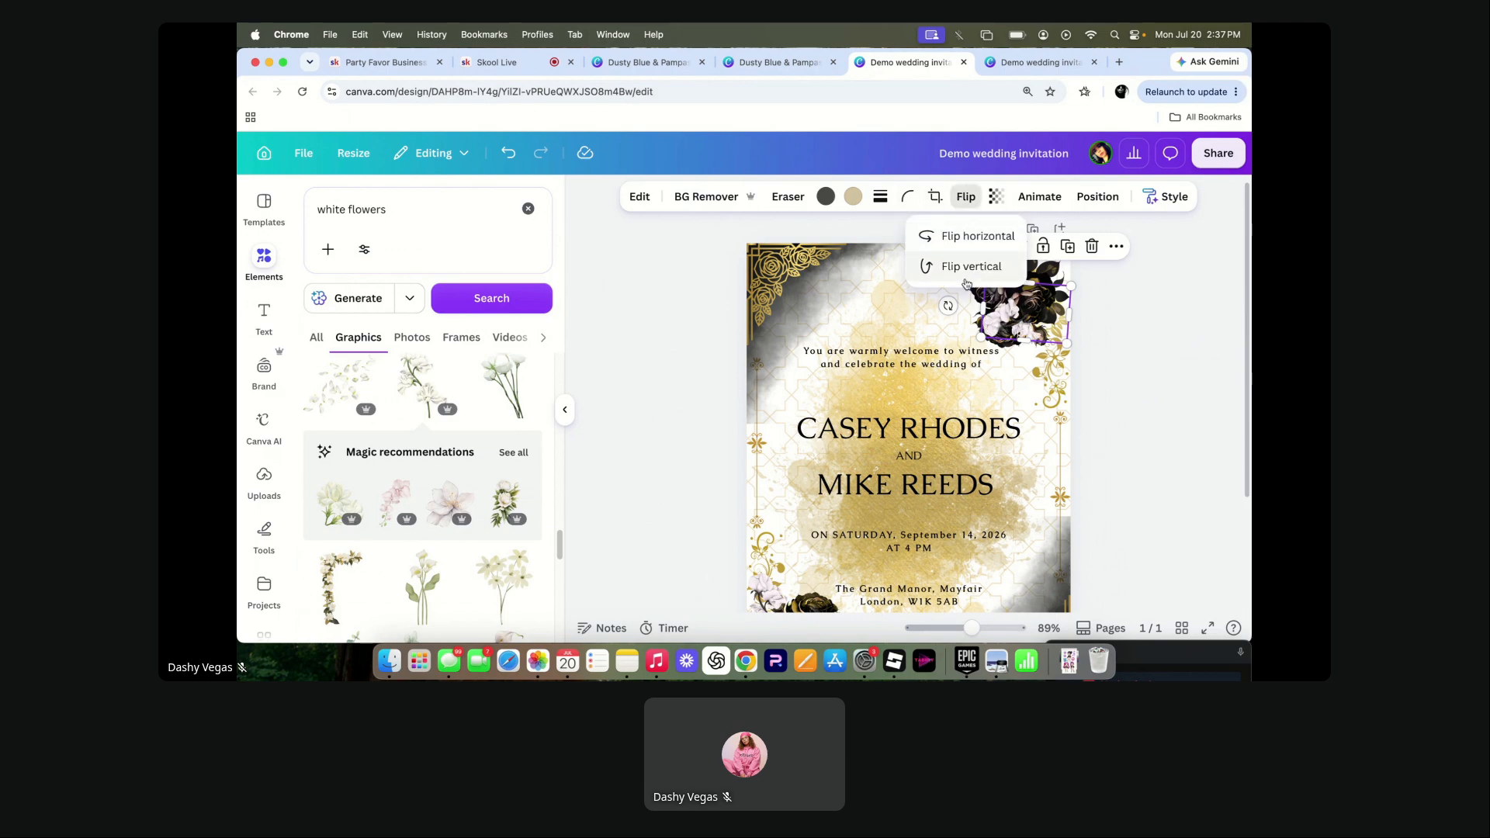
left_click(1134, 366)
left_click_drag(1006, 315, 1047, 446)
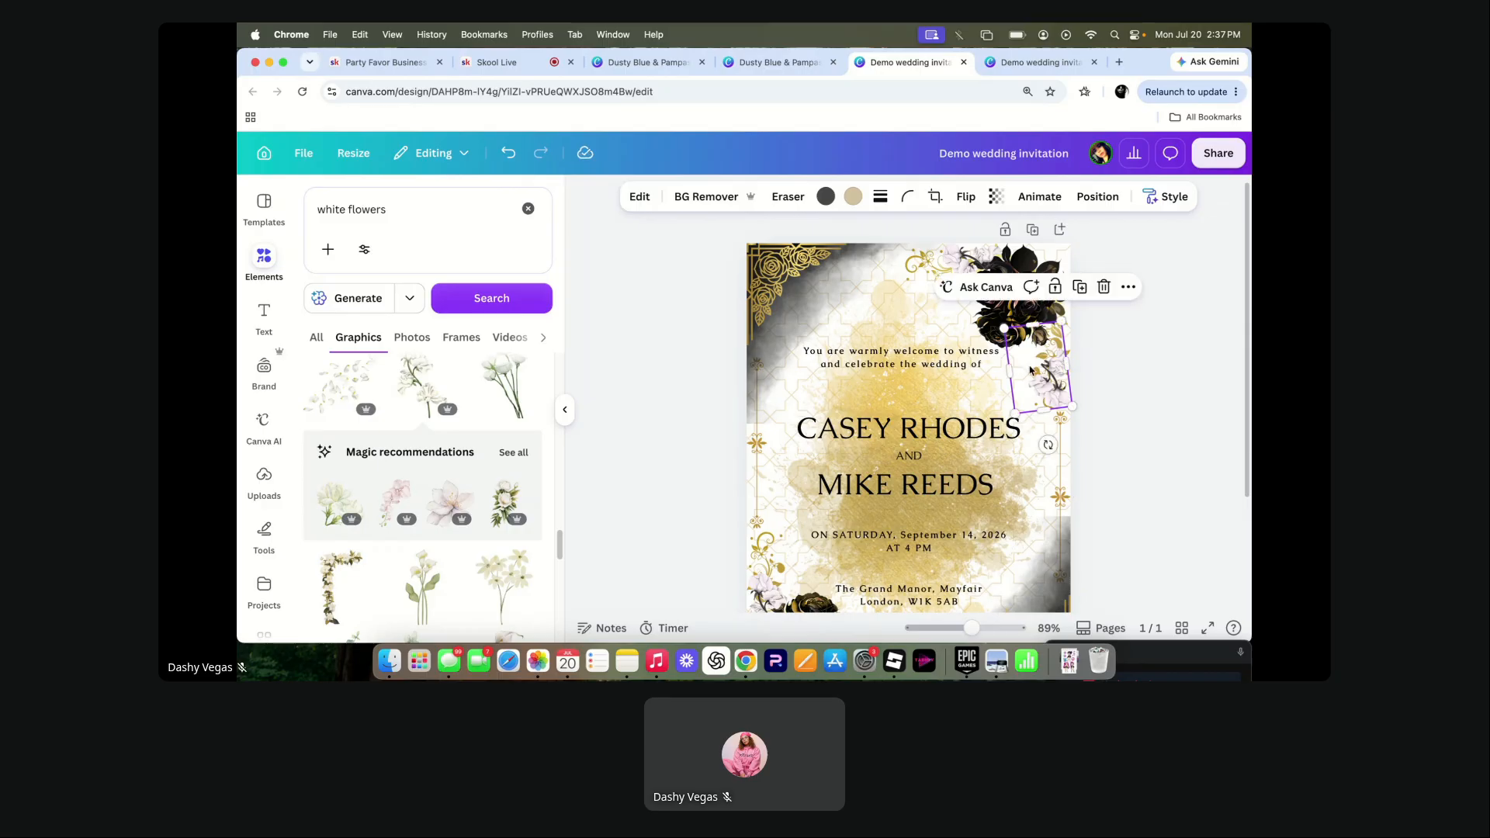
left_click_drag(1031, 370, 1034, 322)
left_click(1161, 346)
scroll(1162, 346, "down", 5)
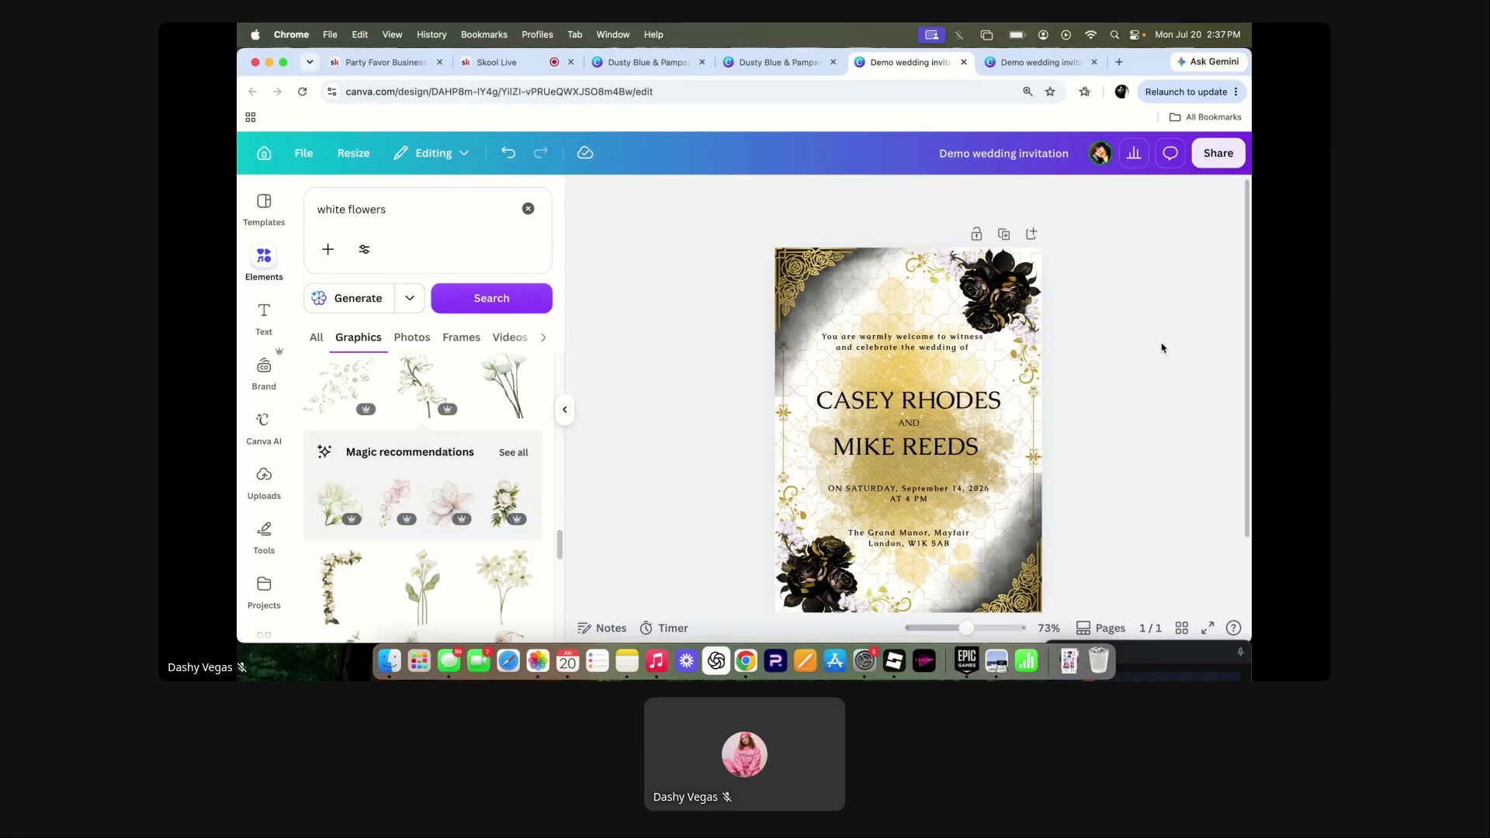
scroll(1161, 347, "up", 4)
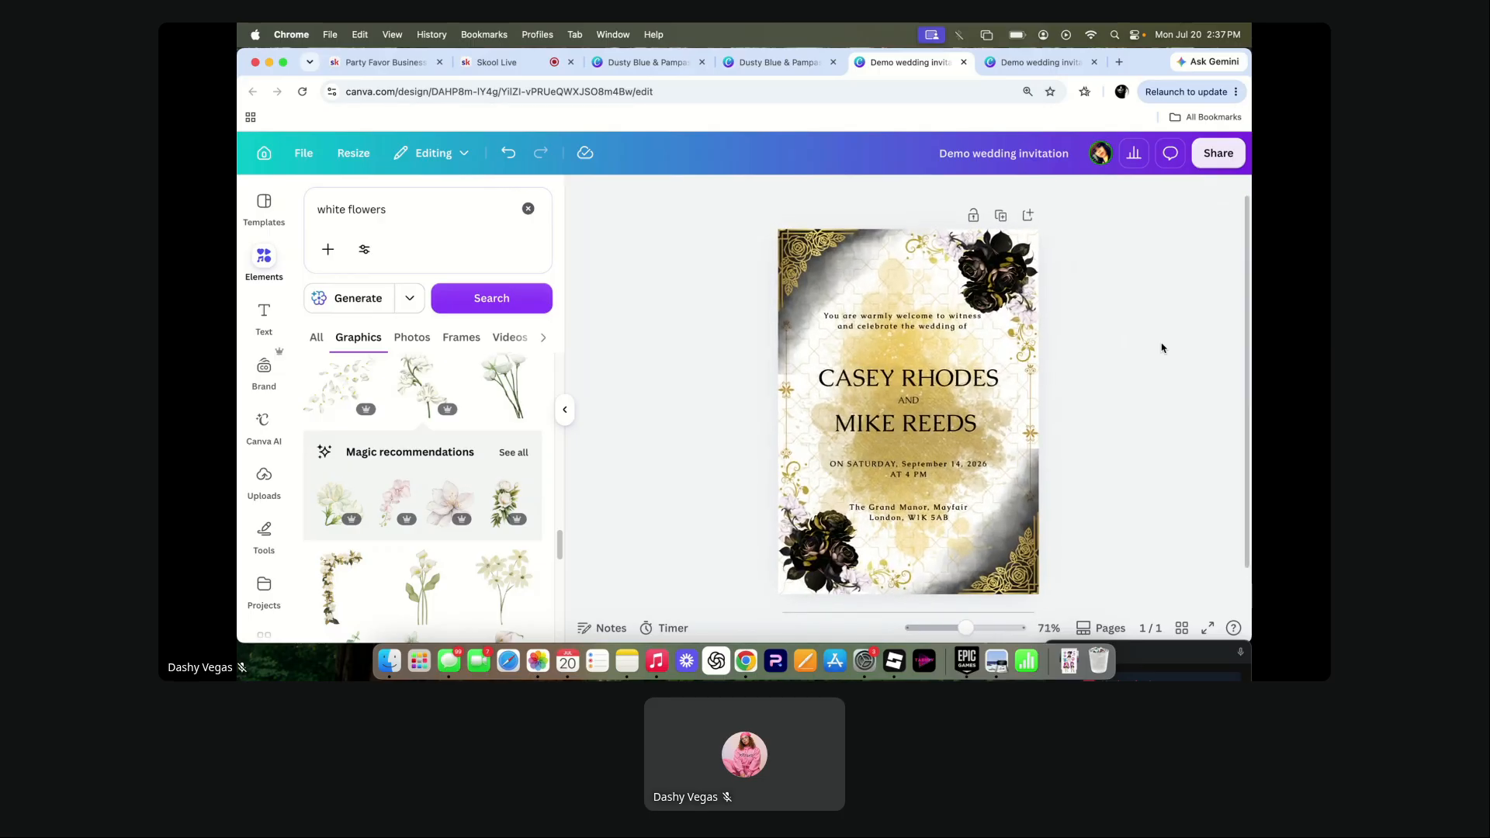
scroll(1161, 348, "down", 1)
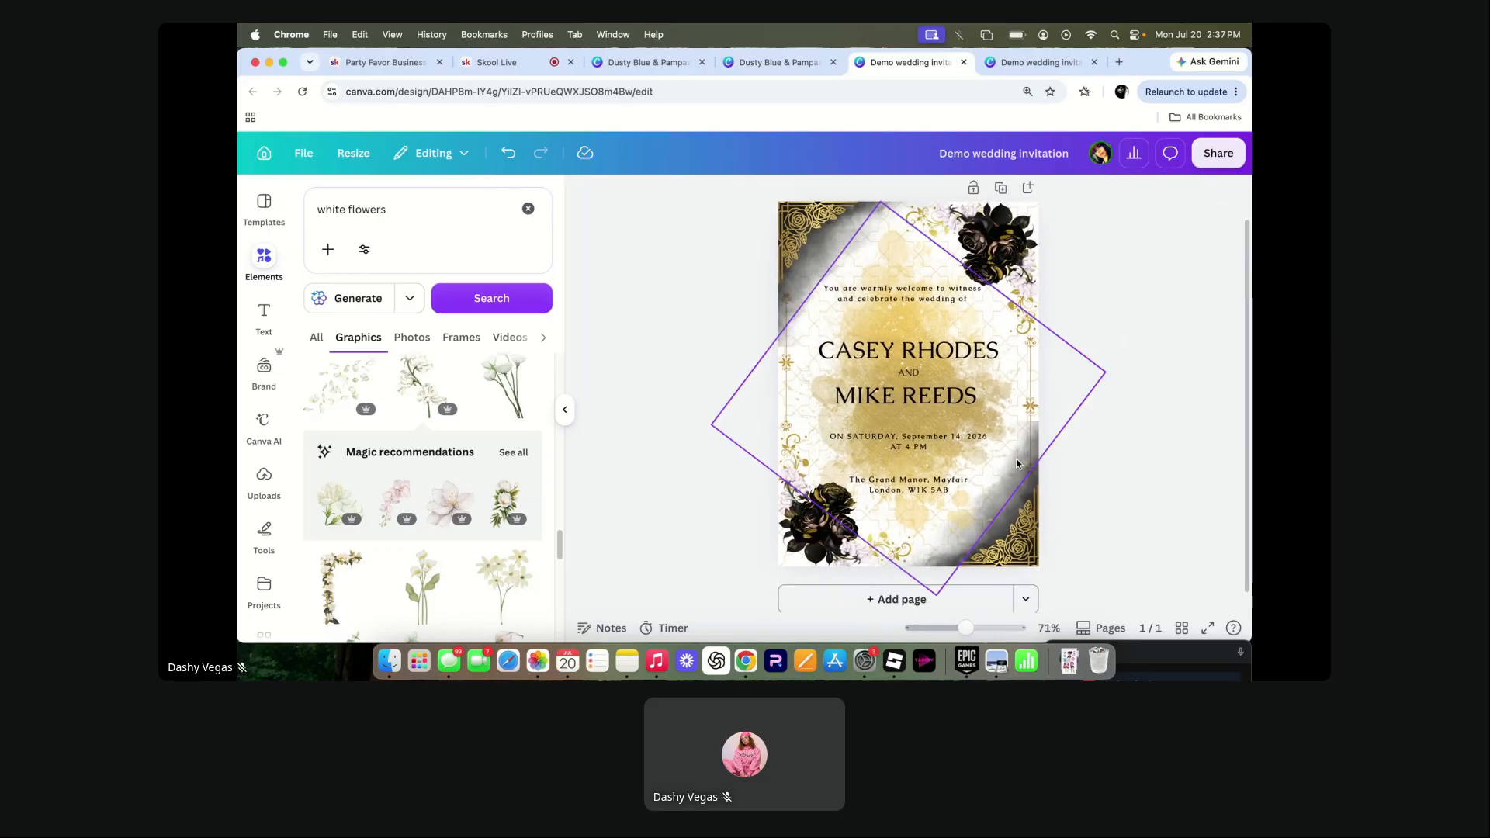
- Unmute the microphone in the floating Skool call window, move that window aside and return to the Skool Live page
left_click(1202, 650)
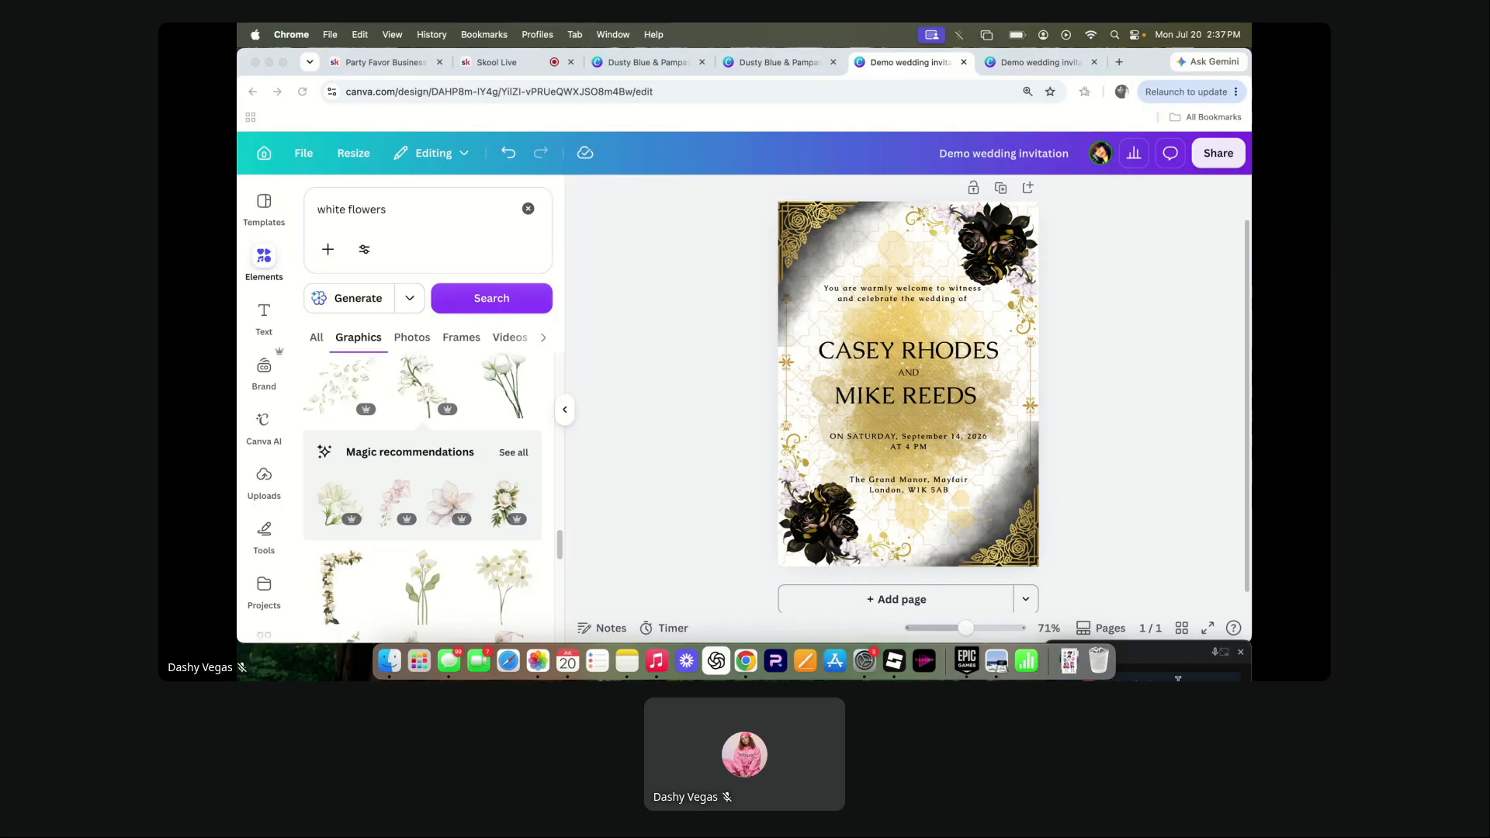
left_click(1185, 658)
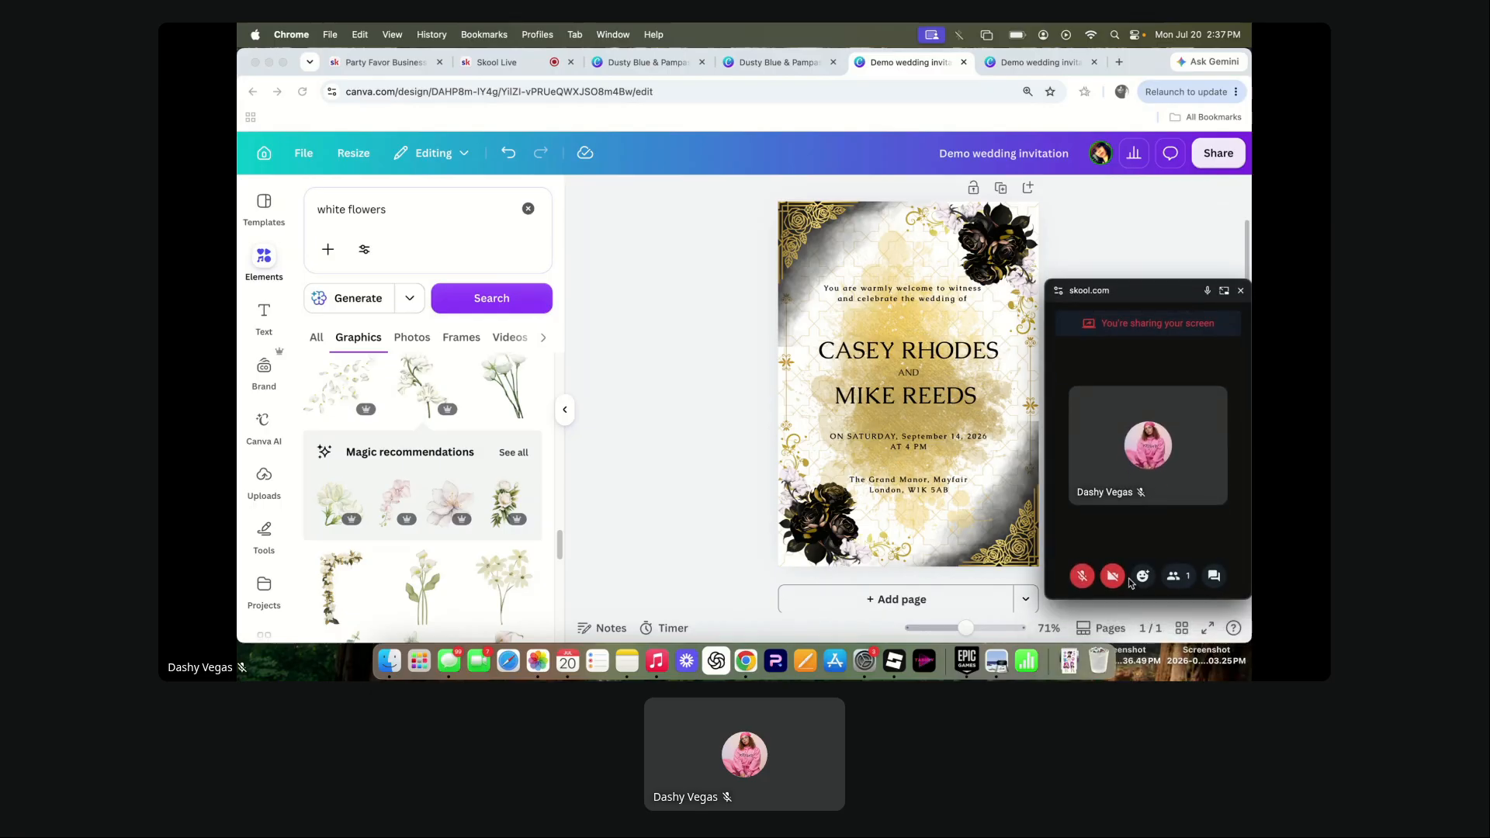
left_click_drag(1149, 297, 1177, 662)
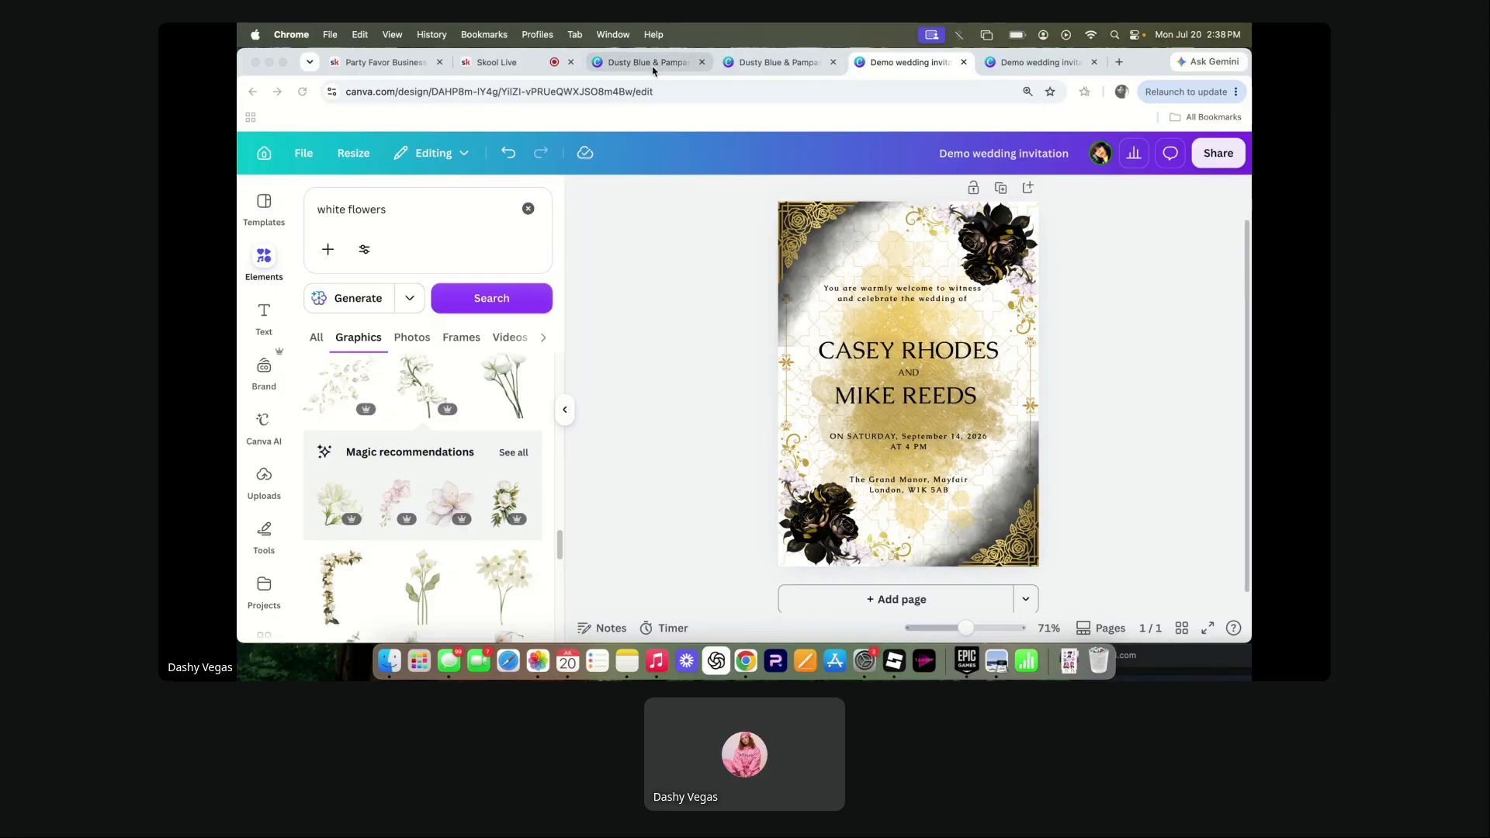
left_click(528, 62)
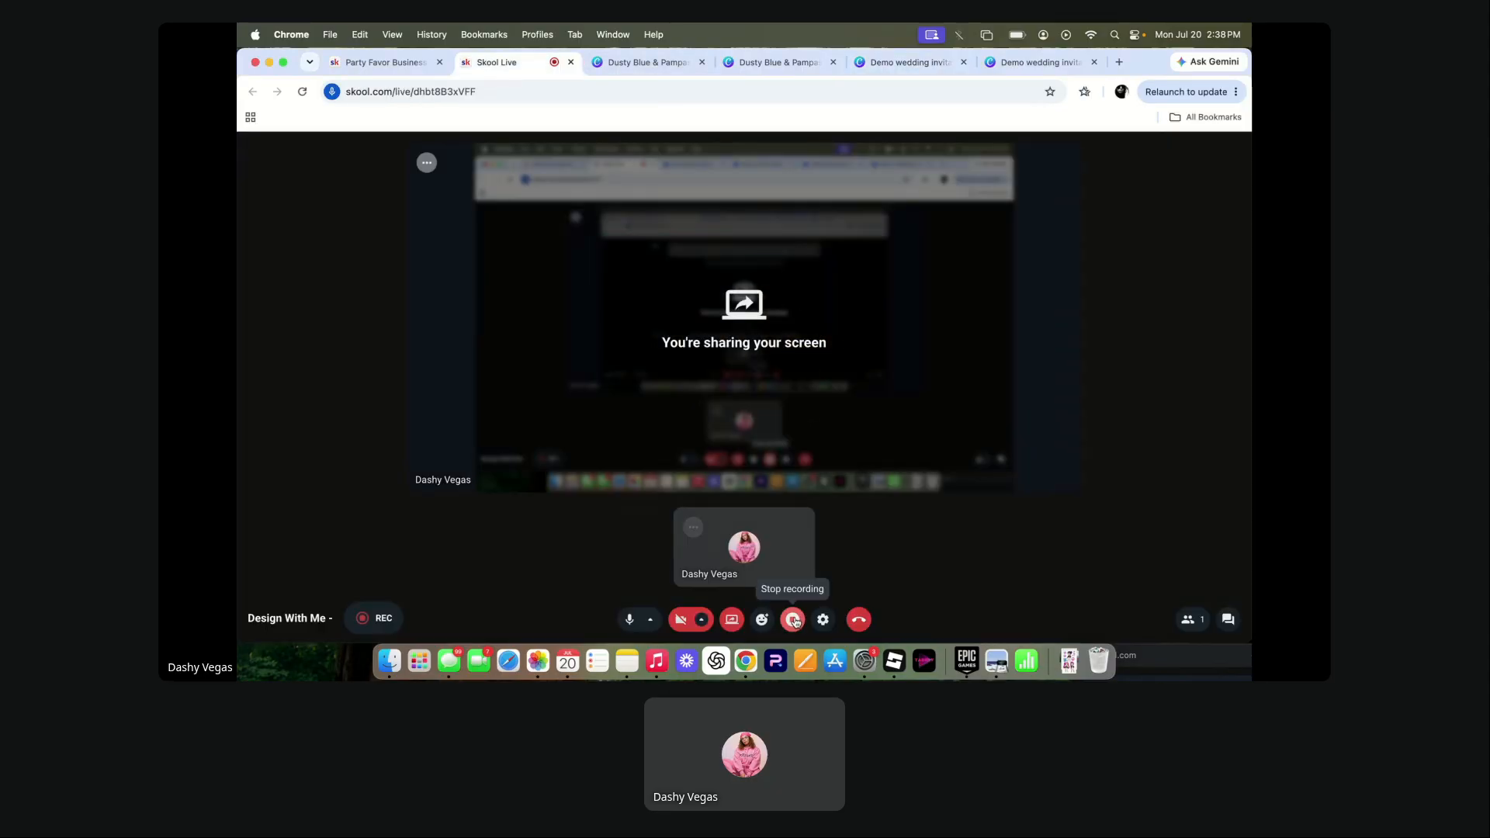